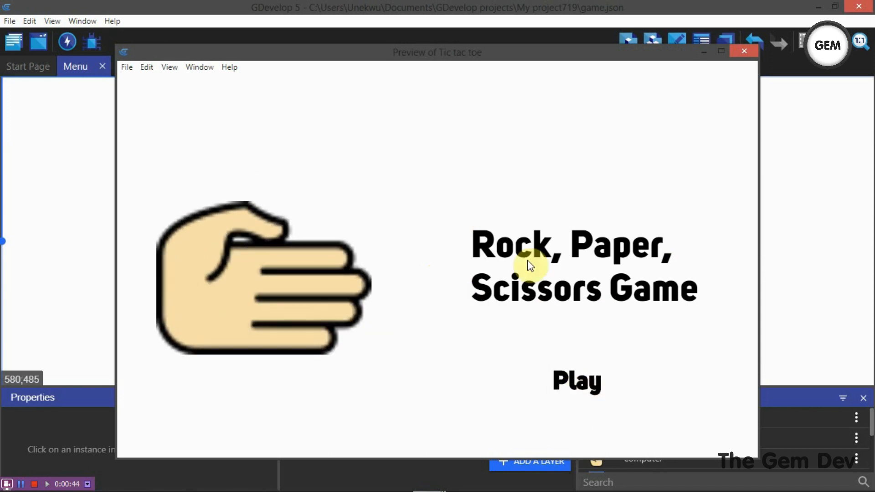
Step: Start the Rock, Paper, Scissors game in the preview and play rounds with rock, paper and scissors until the match ends
{"action": "left_click", "coordinate": [570, 378]}
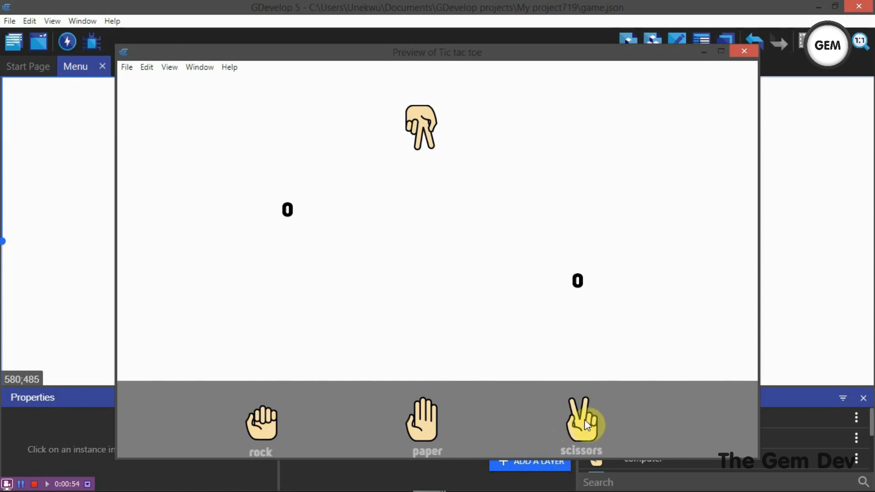
{"action": "left_click", "coordinate": [584, 435]}
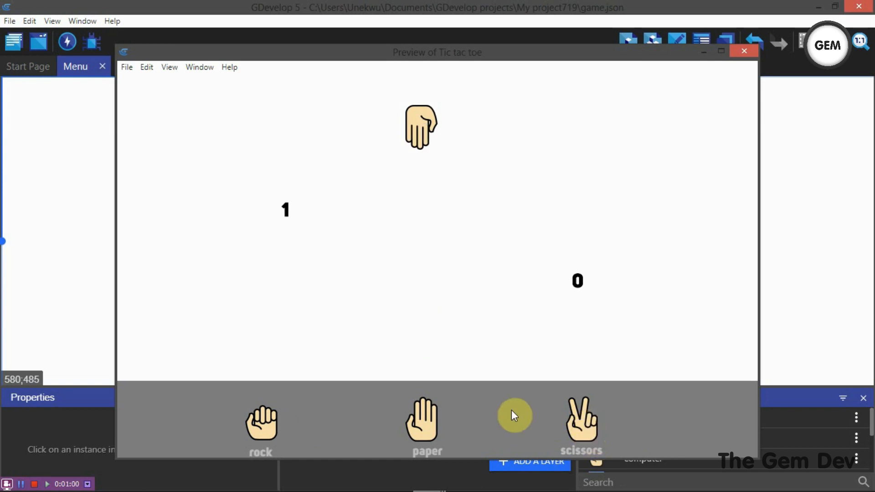
{"action": "left_click", "coordinate": [424, 417]}
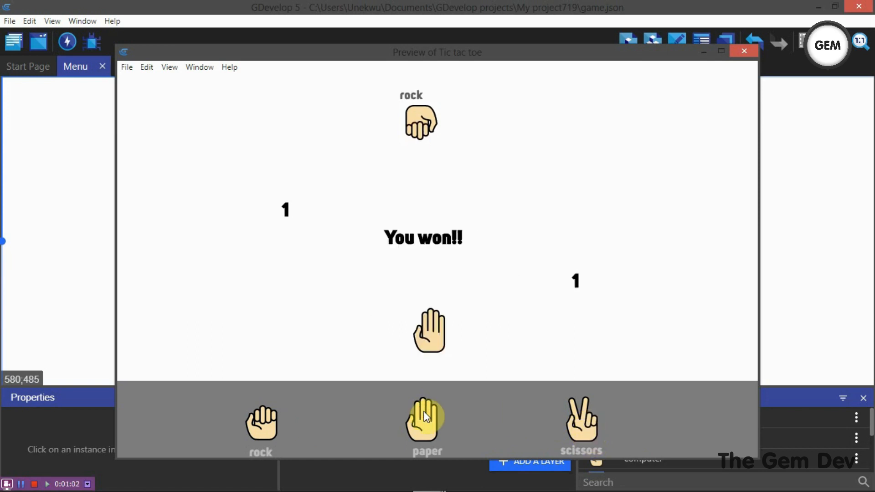
{"action": "left_click", "coordinate": [588, 423]}
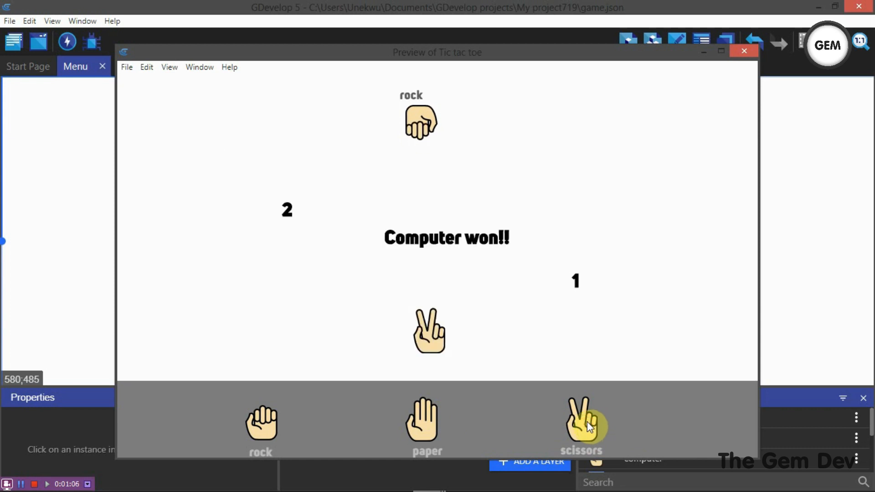
{"action": "left_click", "coordinate": [420, 429]}
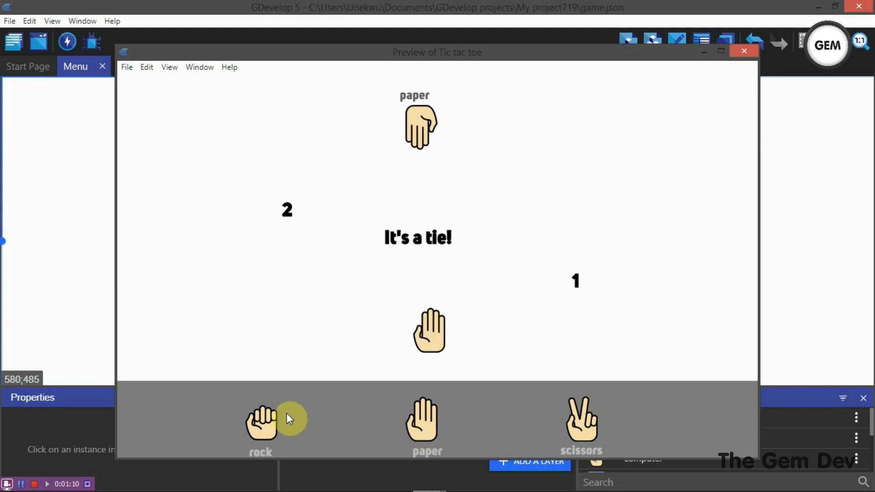
{"action": "left_click", "coordinate": [260, 426]}
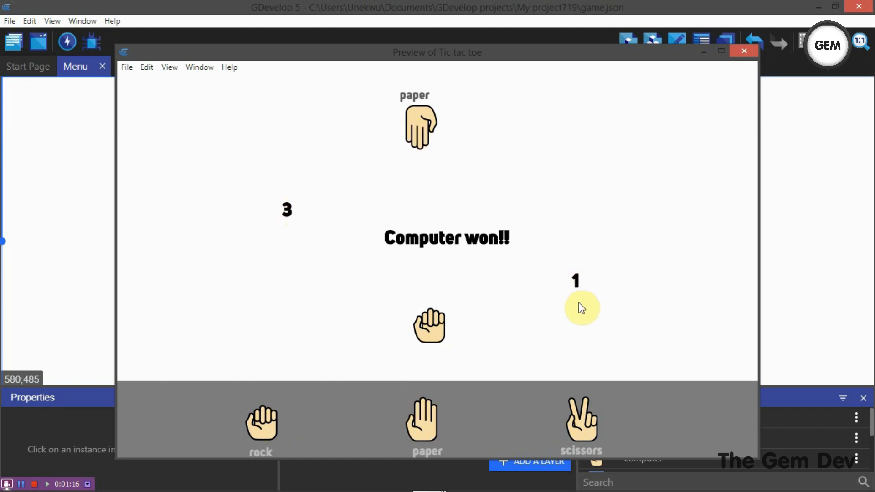
{"action": "left_click", "coordinate": [586, 391]}
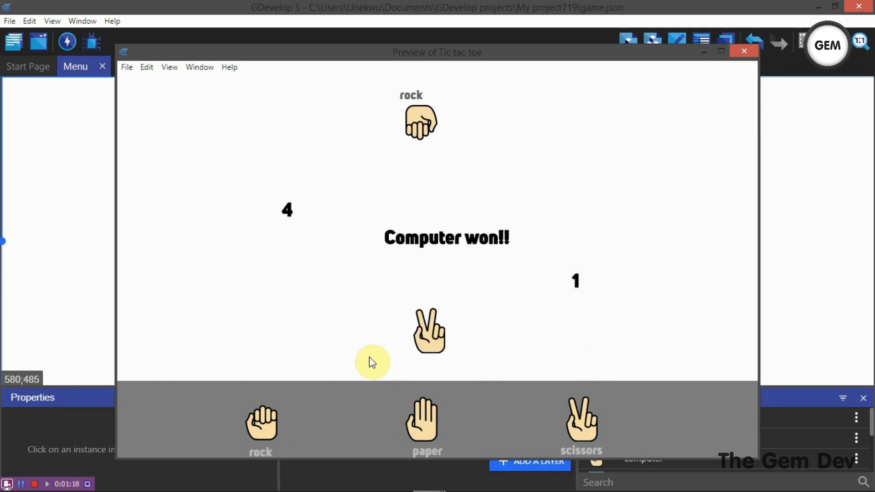
{"action": "left_click", "coordinate": [431, 420]}
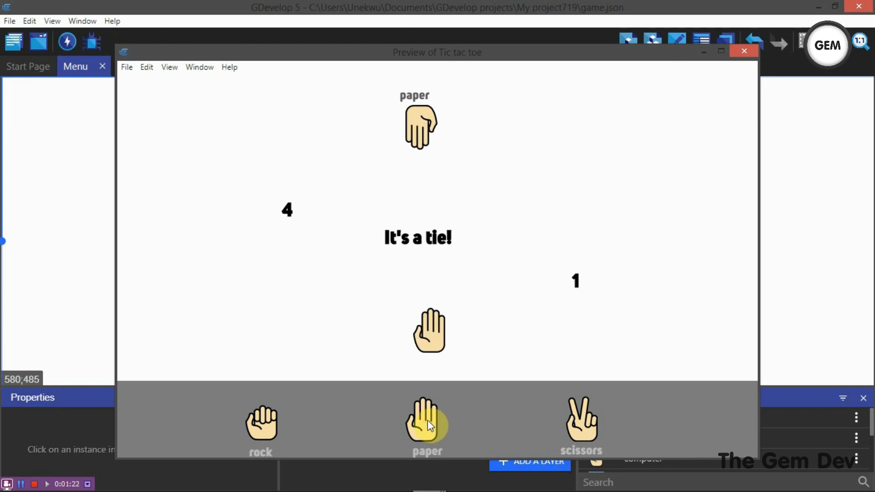
{"action": "left_click", "coordinate": [428, 428]}
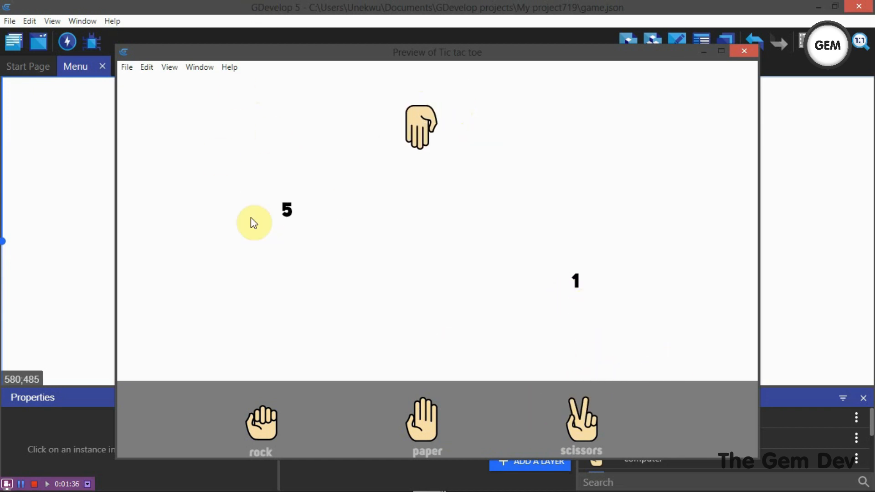
{"action": "left_click", "coordinate": [601, 423]}
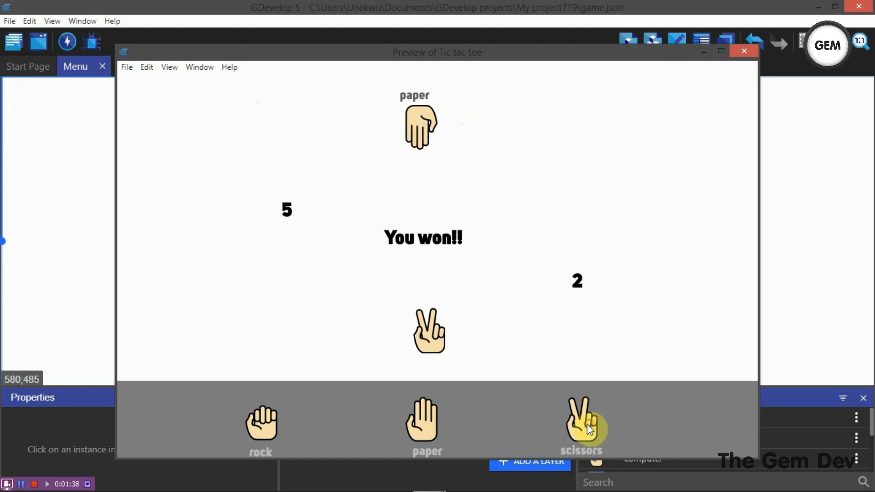
{"action": "left_click", "coordinate": [429, 432]}
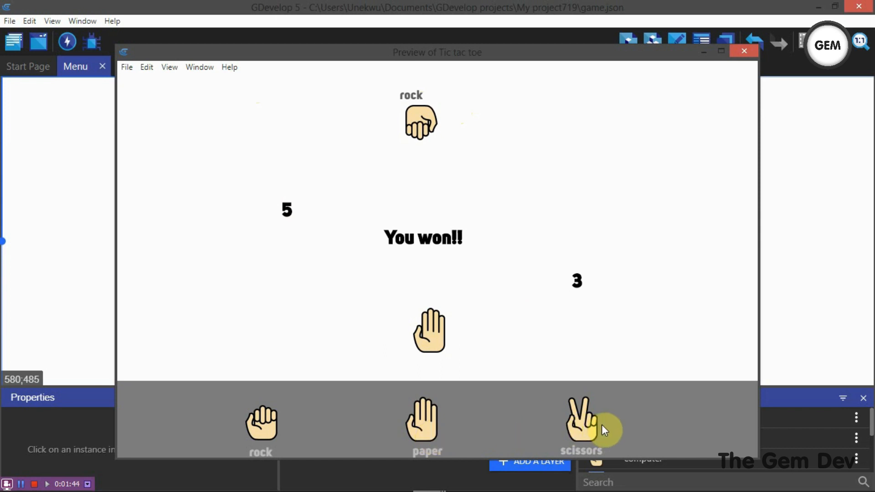
{"action": "left_click", "coordinate": [587, 421]}
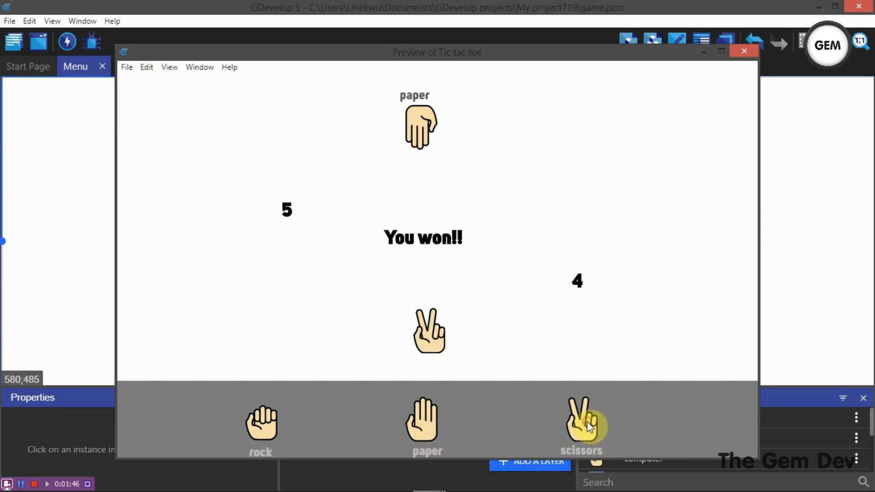
{"action": "left_click", "coordinate": [414, 412]}
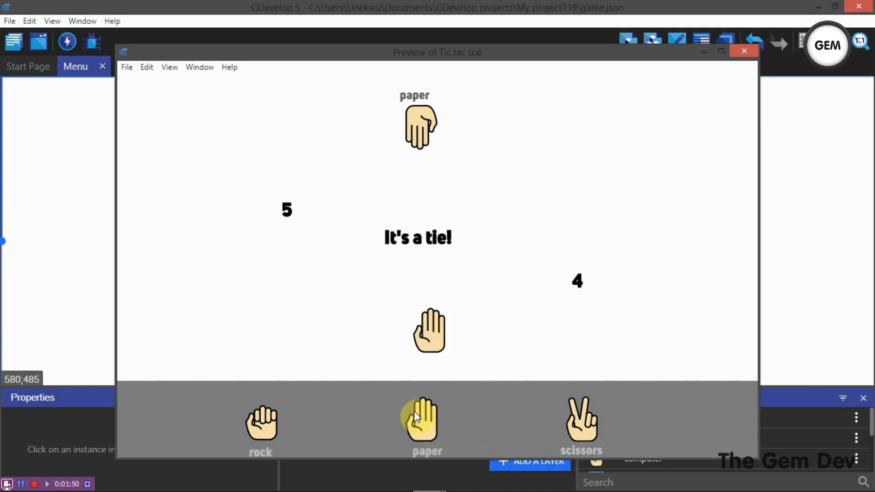
{"action": "left_click", "coordinate": [580, 428]}
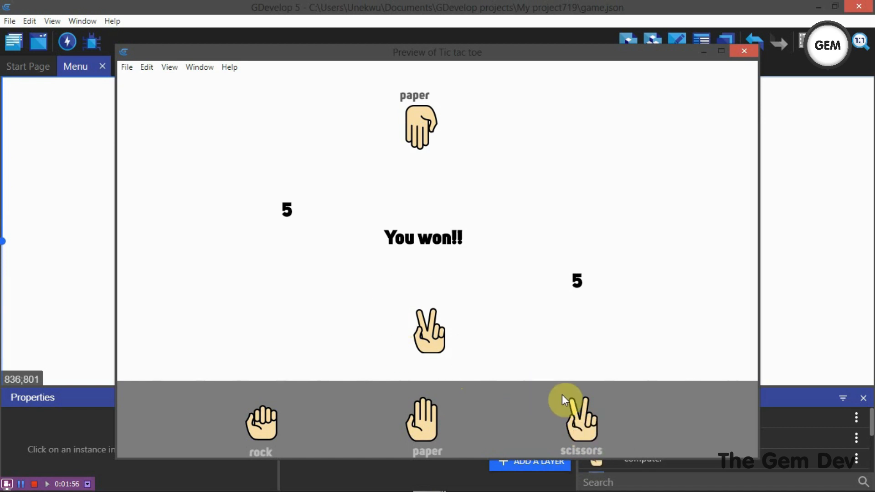
{"action": "left_click", "coordinate": [431, 426]}
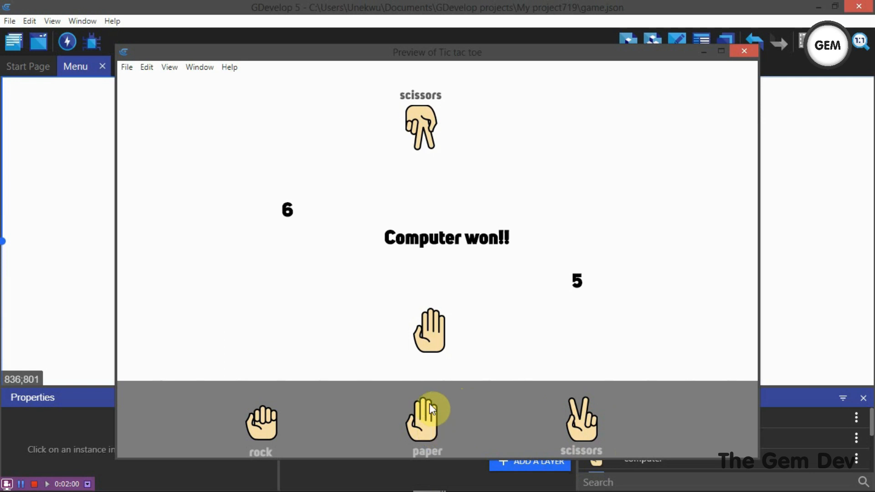
{"action": "left_click", "coordinate": [268, 423]}
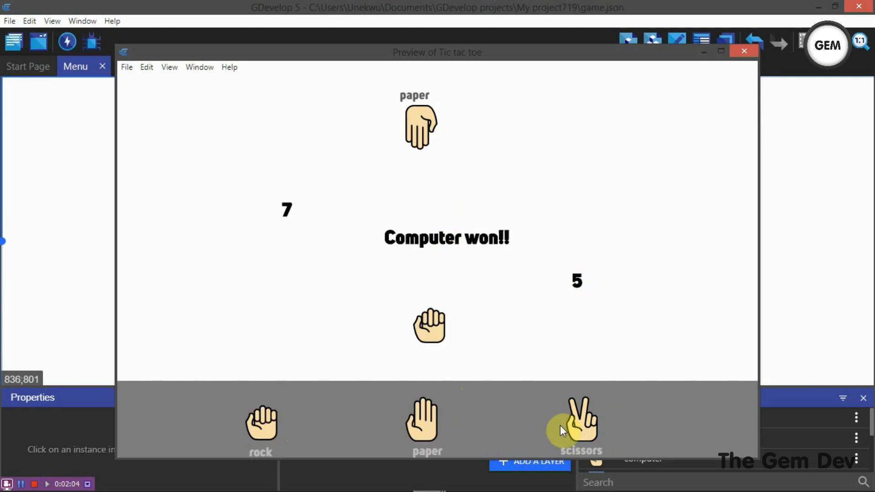
{"action": "left_click", "coordinate": [594, 415]}
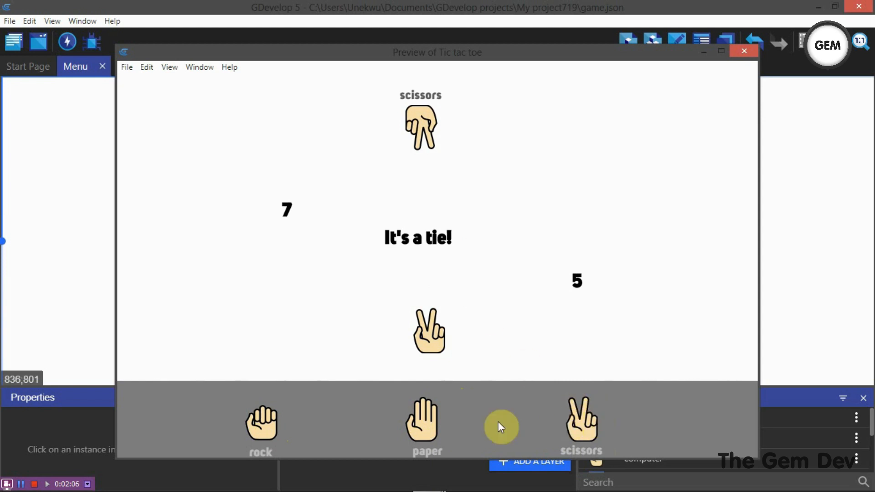
{"action": "left_click", "coordinate": [440, 419]}
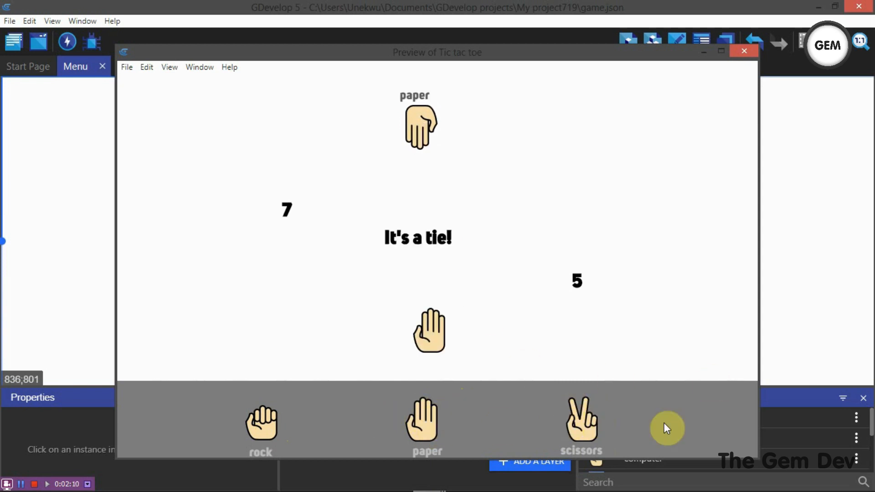
{"action": "left_click", "coordinate": [582, 420]}
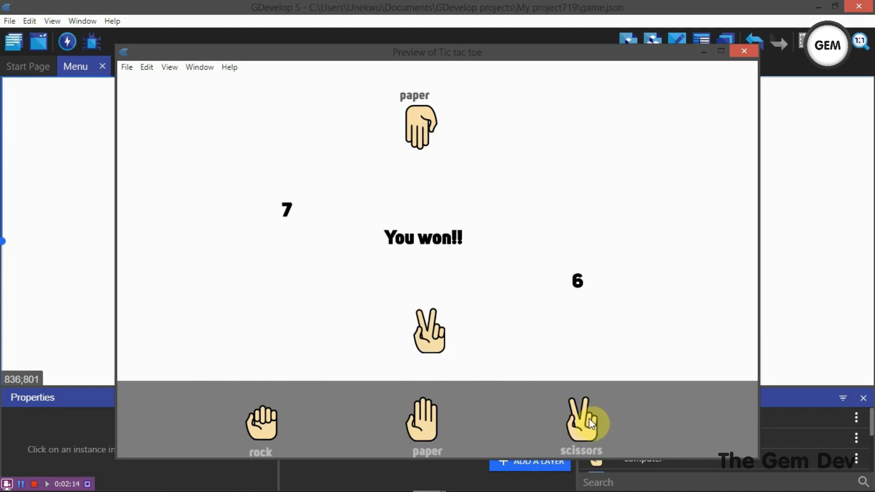
{"action": "left_click", "coordinate": [431, 414]}
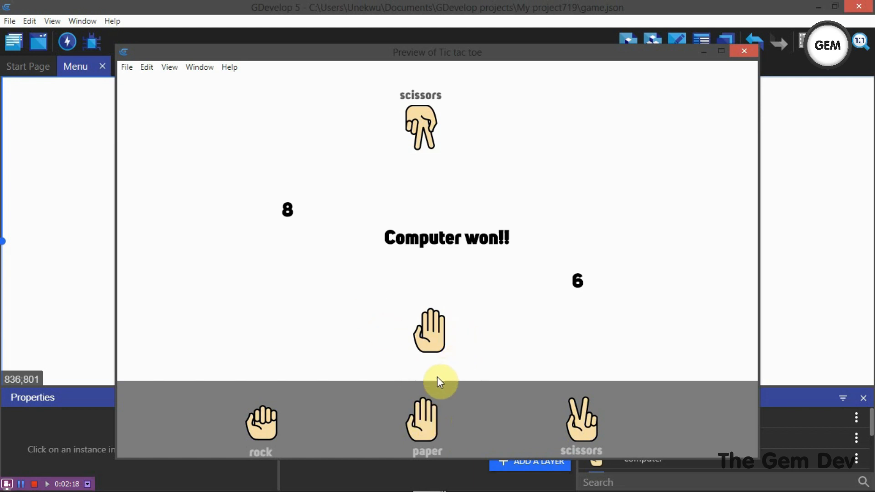
{"action": "left_click", "coordinate": [268, 421]}
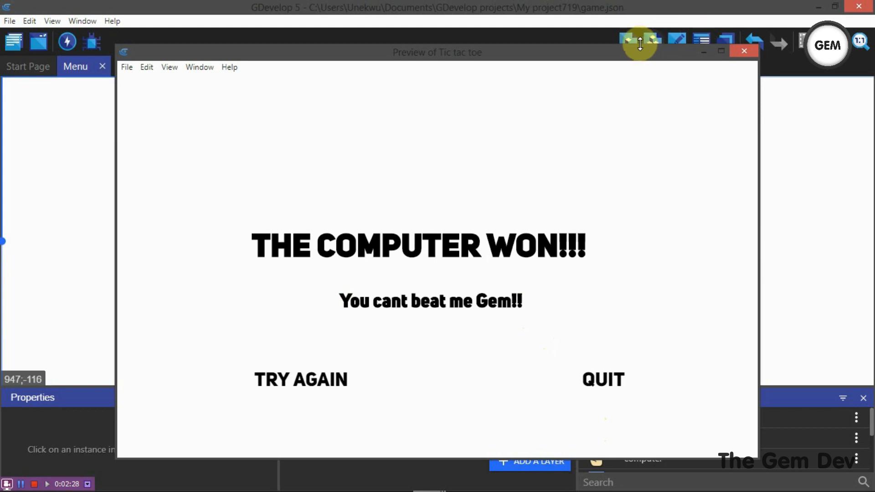
Step: Test the try again option on the end screen, and close the game preview
{"action": "left_click_drag", "start_coordinate": [636, 52], "coordinate": [677, 65]}
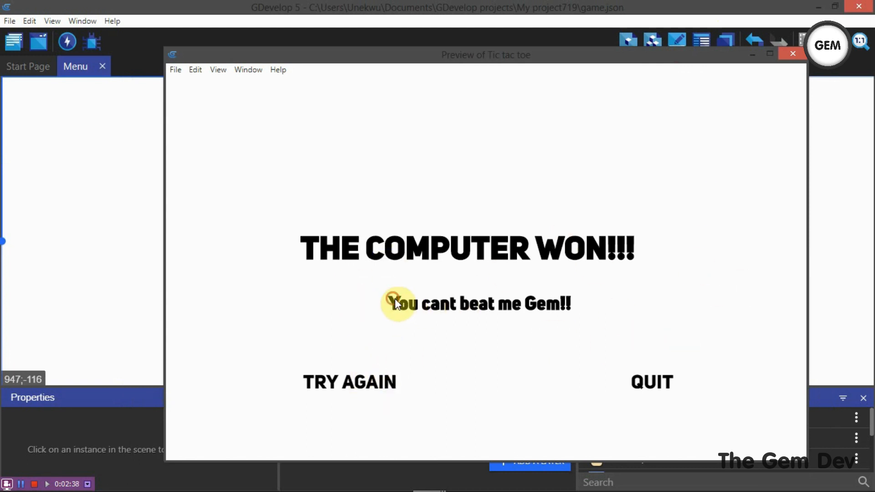
{"action": "left_click", "coordinate": [359, 382]}
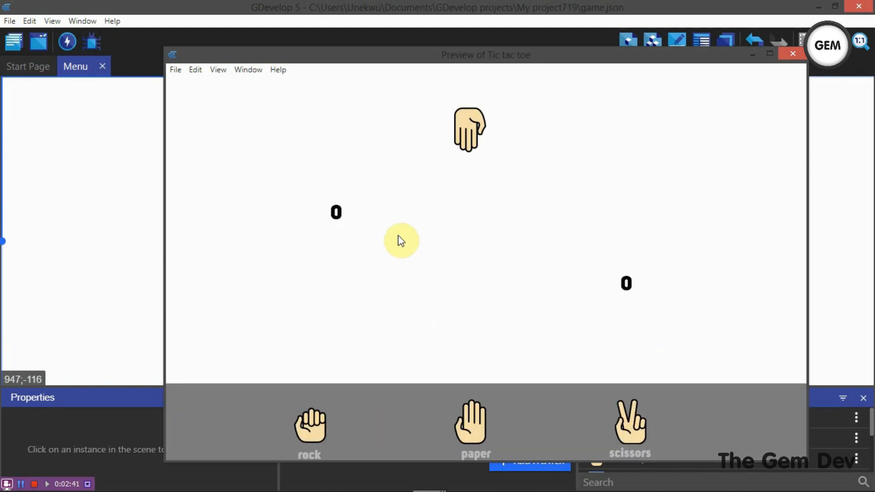
{"action": "left_click", "coordinate": [792, 54]}
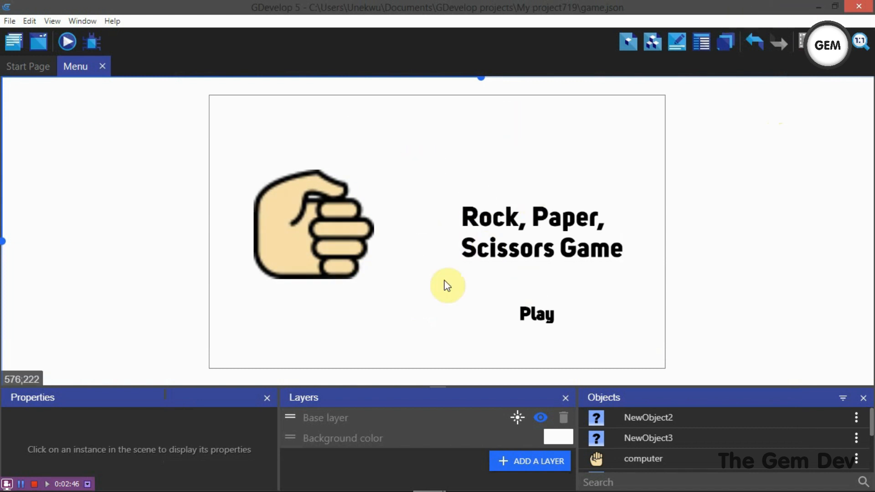
Step: Switch to the other GDevelop window and create a new project from the Empty game starter
{"action": "left_click", "coordinate": [818, 6]}
{"action": "mouse_move", "coordinate": [430, 486]}
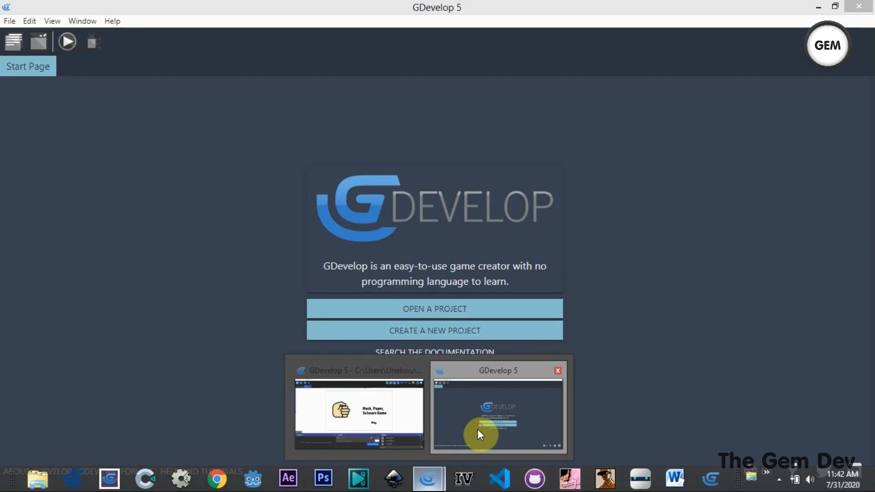
{"action": "left_click", "coordinate": [477, 429]}
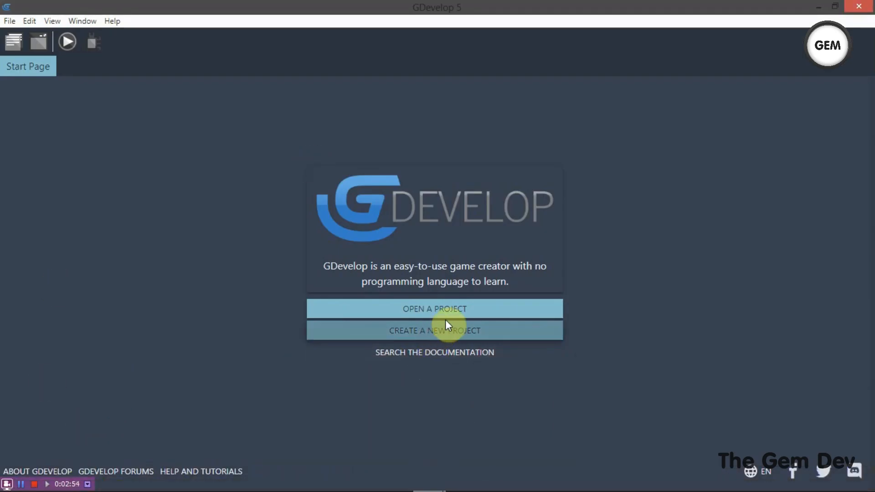
{"action": "left_click", "coordinate": [495, 313]}
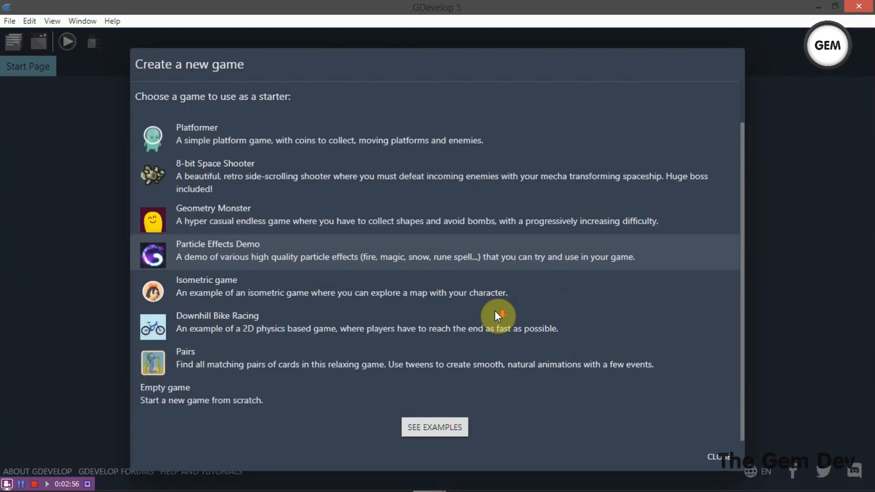
{"action": "left_click", "coordinate": [280, 395]}
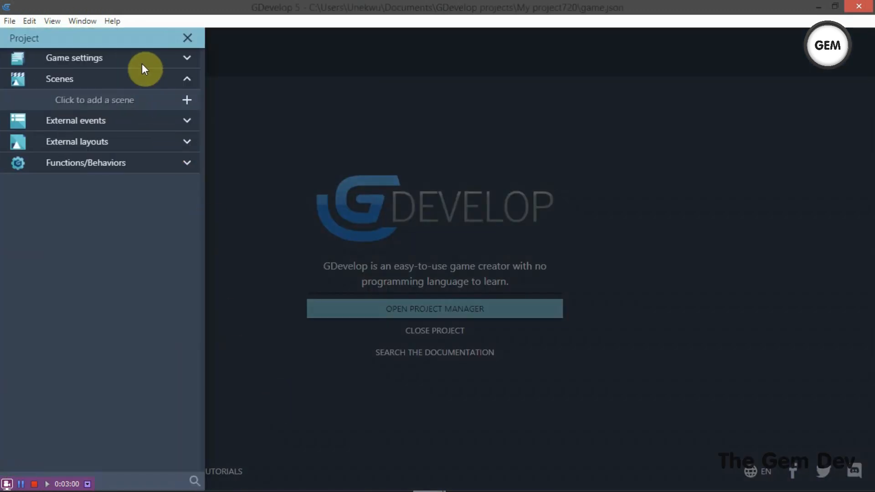
Step: Open the new project's properties and set the game name to "Rock scissors paper game"
{"action": "left_click", "coordinate": [142, 65]}
{"action": "left_click", "coordinate": [142, 78]}
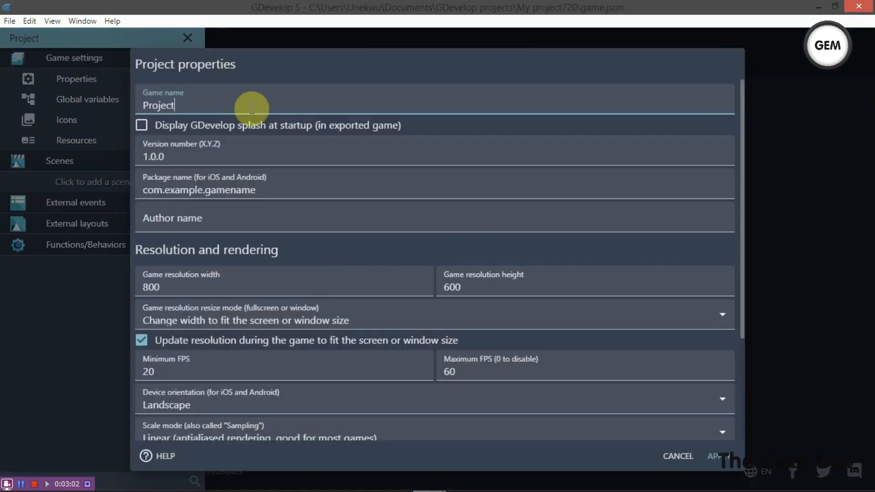
{"action": "double_click", "coordinate": [289, 98]}
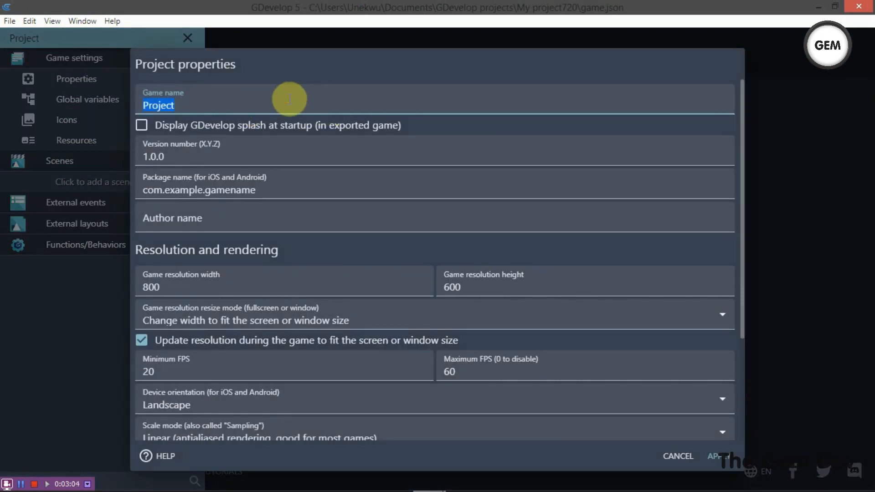
{"action": "type", "text": "Rock scissors paper"}
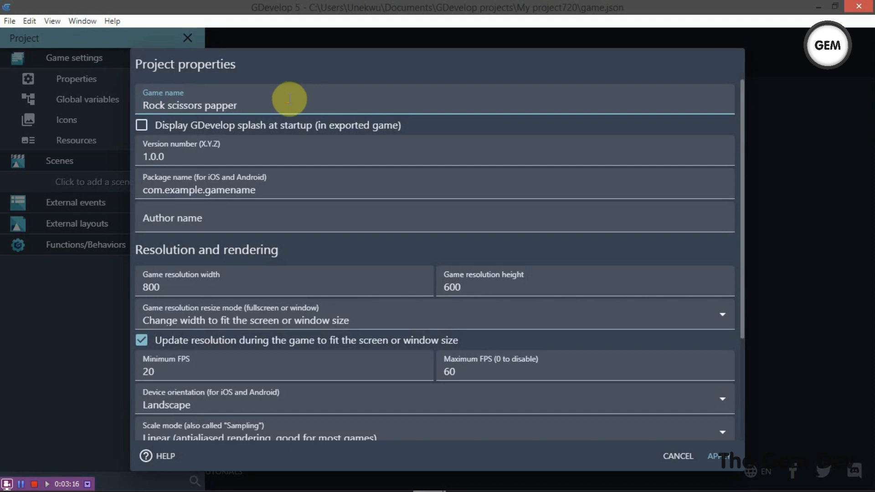
{"action": "left_click", "coordinate": [294, 108]}
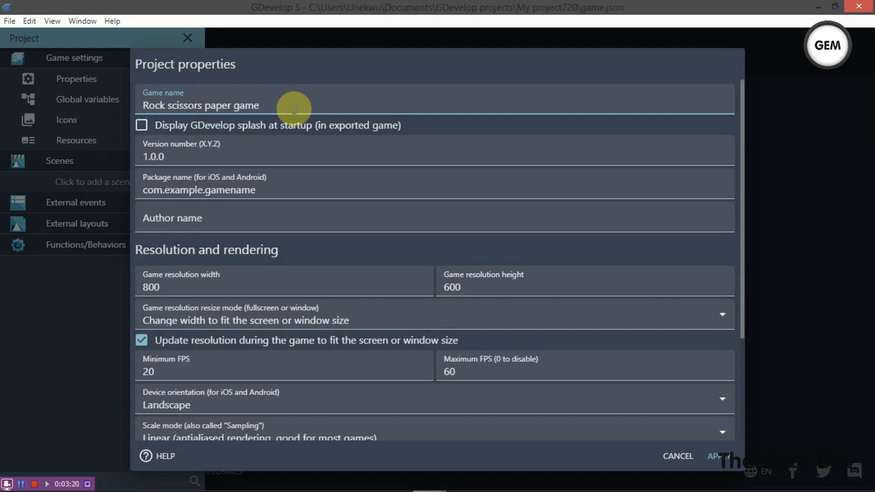
Step: Set the package name to com.example.rps in the project properties
{"action": "left_click", "coordinate": [275, 191]}
{"action": "key", "text": "BackSpace"}
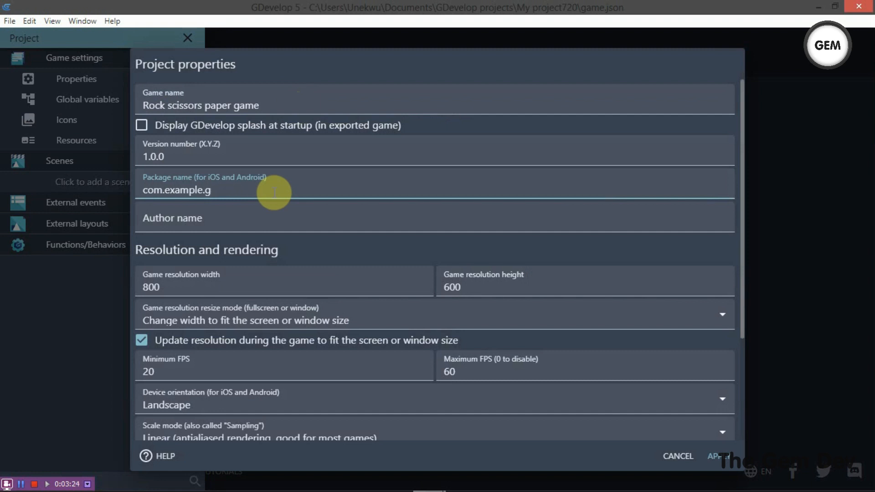
{"action": "key", "text": "BackSpace"}
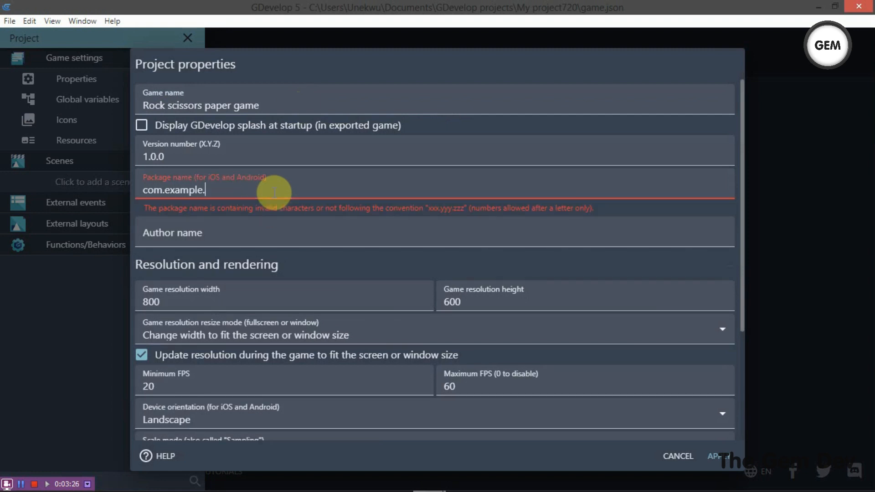
{"action": "type", "text": "rps"}
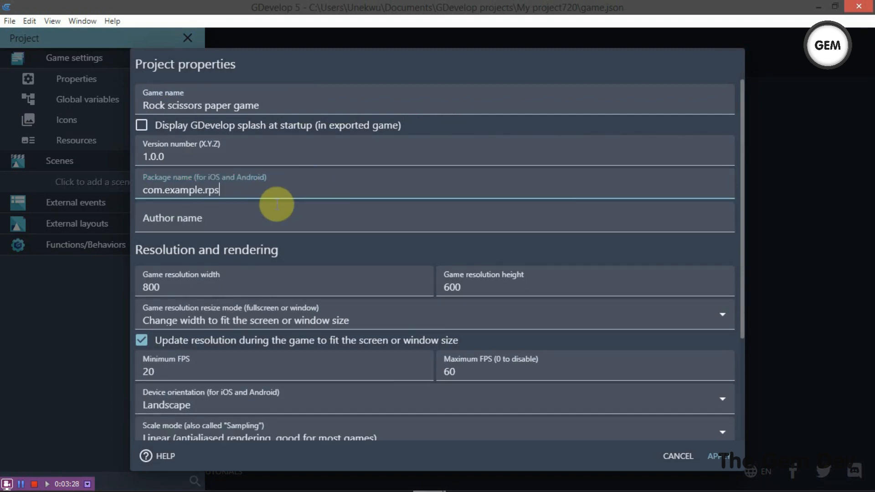
Step: Set the author name to thegemdev and the game resolution width to 1000, and apply the project properties
{"action": "left_click", "coordinate": [263, 218]}
{"action": "type", "text": "thegemdev"}
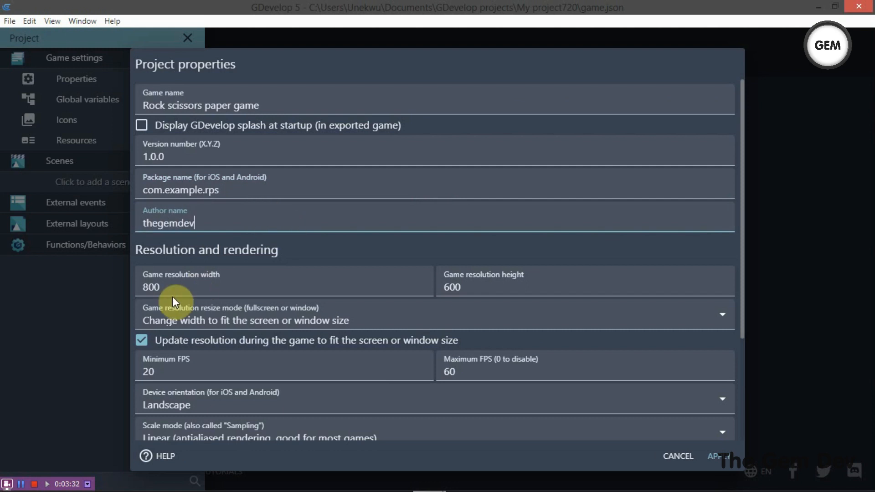
{"action": "left_click", "coordinate": [183, 287]}
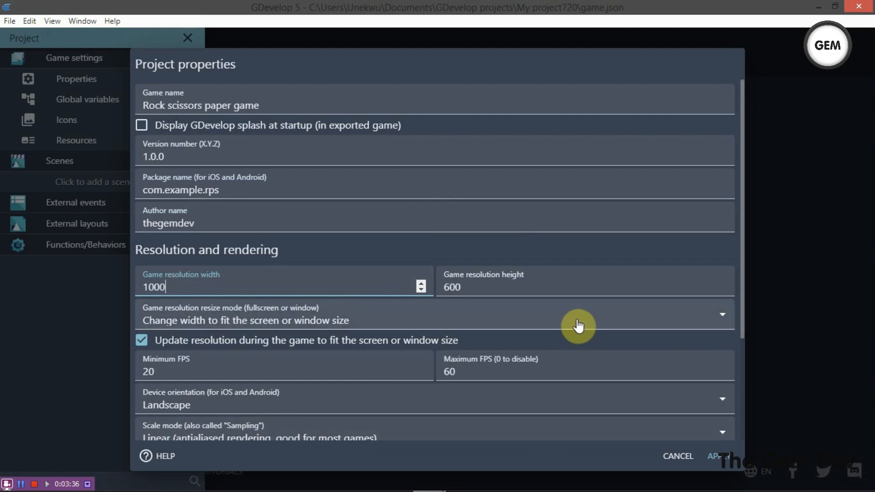
{"action": "scroll", "coordinate": [551, 291], "scroll_direction": "down", "scroll_amount": 3}
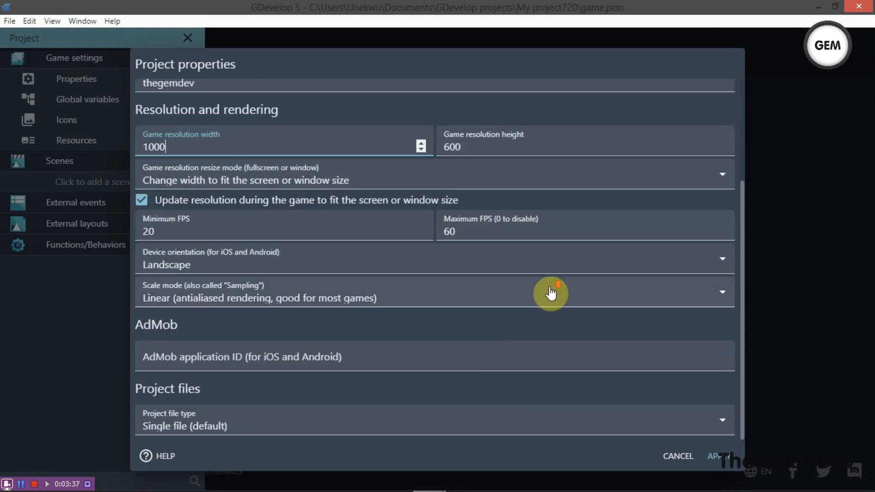
{"action": "left_click", "coordinate": [214, 426]}
{"action": "left_click", "coordinate": [228, 442]}
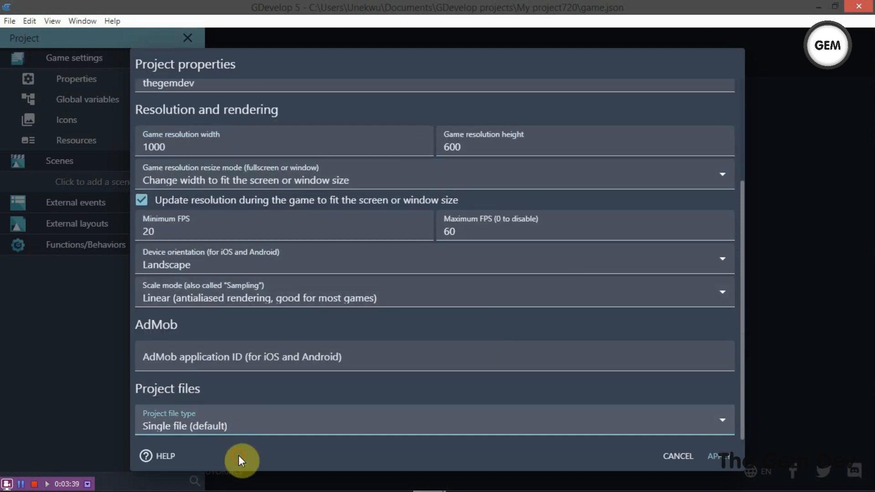
{"action": "left_click", "coordinate": [720, 456]}
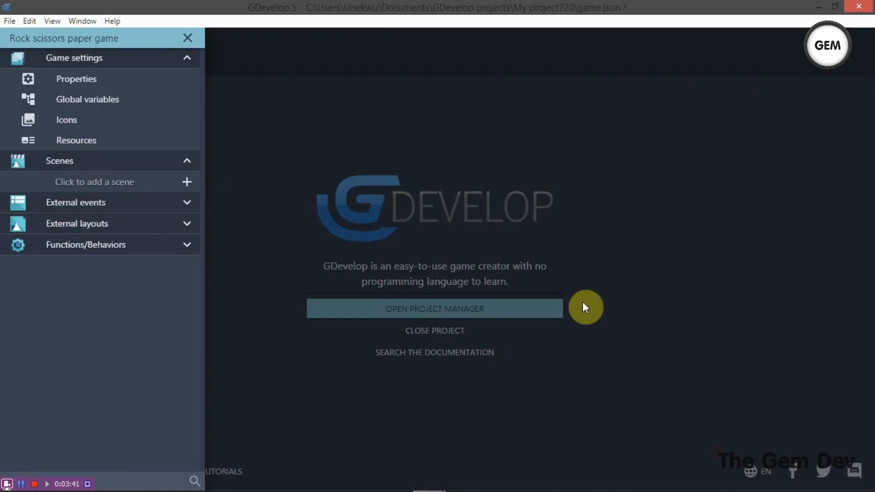
Step: Add a new scene to the project, rename it Menu, and open it for editing
{"action": "left_click", "coordinate": [108, 187]}
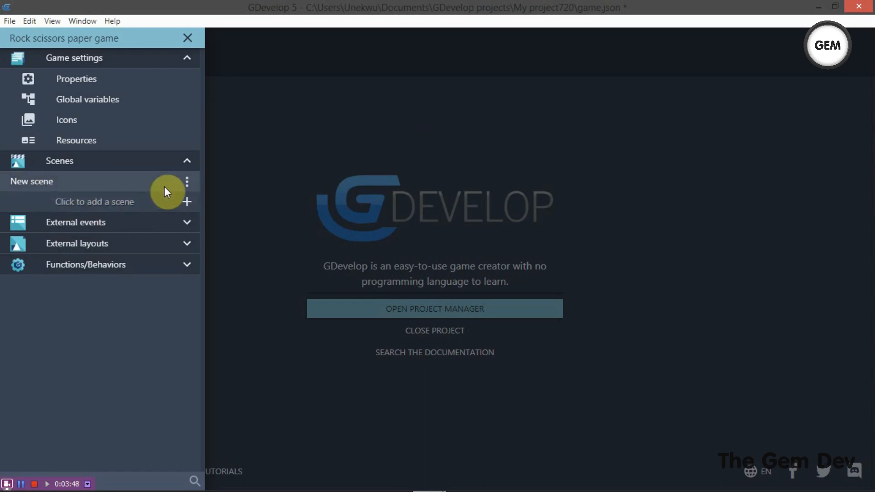
{"action": "left_click", "coordinate": [187, 181]}
{"action": "double_click", "coordinate": [81, 186]}
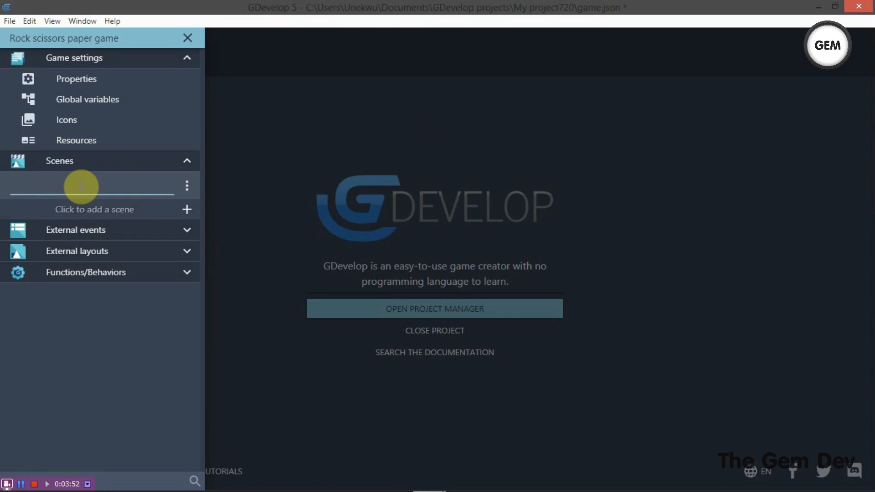
{"action": "type", "text": "Menu"}
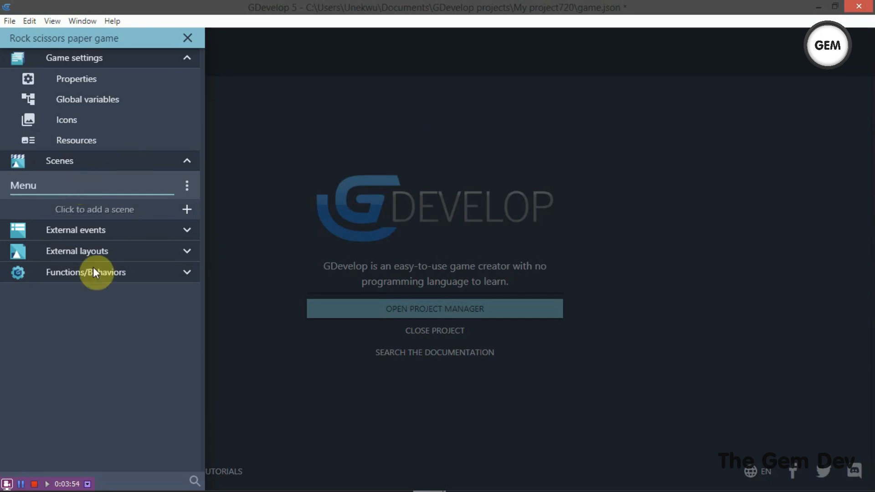
{"action": "key", "text": "Return"}
{"action": "left_click", "coordinate": [67, 182]}
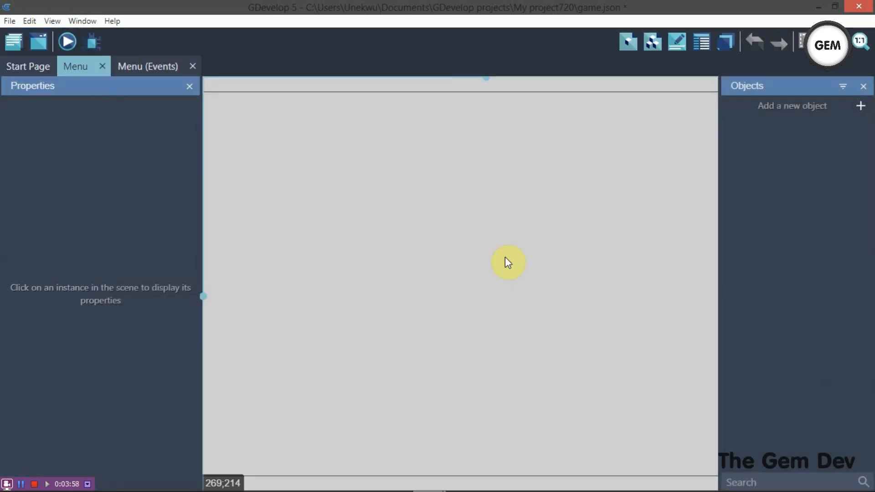
Step: Set the Menu scene's background color to white (FFFFFF) in the scene properties
{"action": "scroll", "coordinate": [566, 157], "scroll_direction": "down", "scroll_amount": 1}
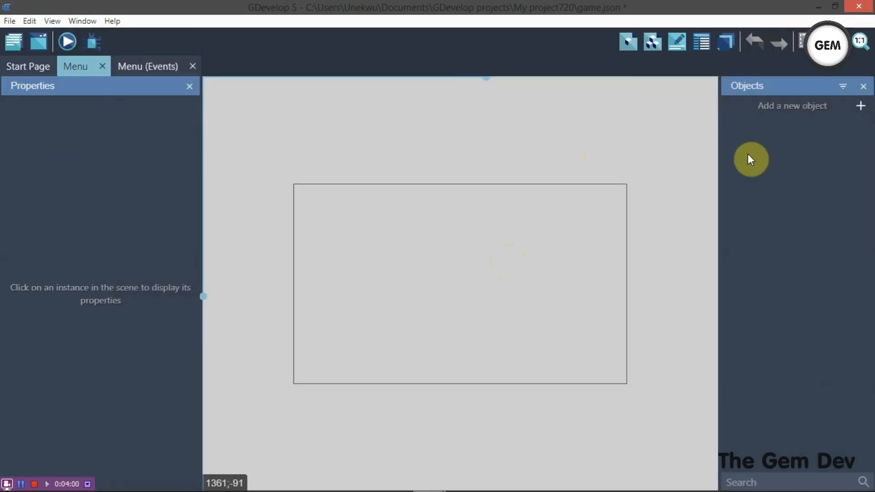
{"action": "scroll", "coordinate": [479, 256], "scroll_direction": "up", "scroll_amount": 3}
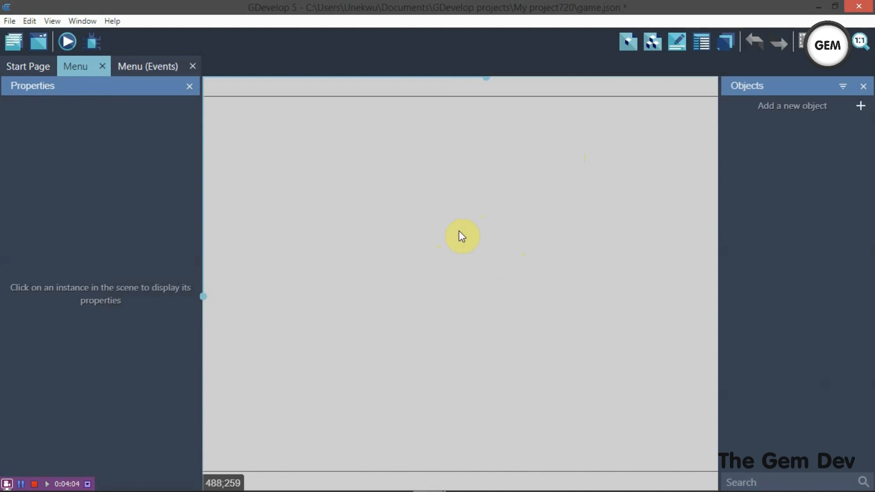
{"action": "right_click", "coordinate": [440, 176]}
{"action": "left_click", "coordinate": [463, 204]}
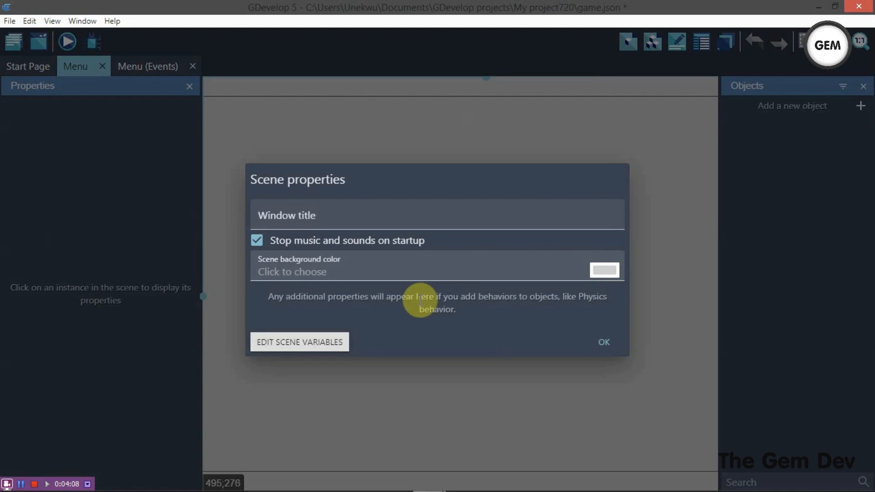
{"action": "key", "text": "XF86MonBrightnessDown"}
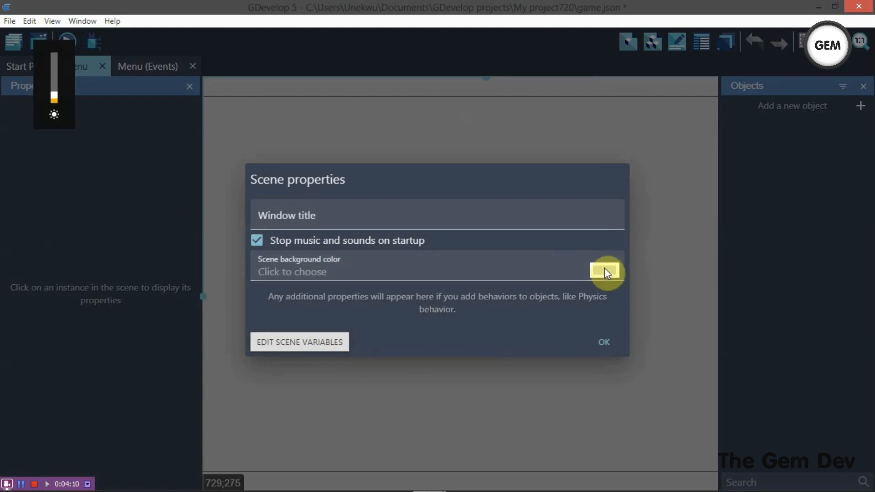
{"action": "left_click", "coordinate": [604, 267]}
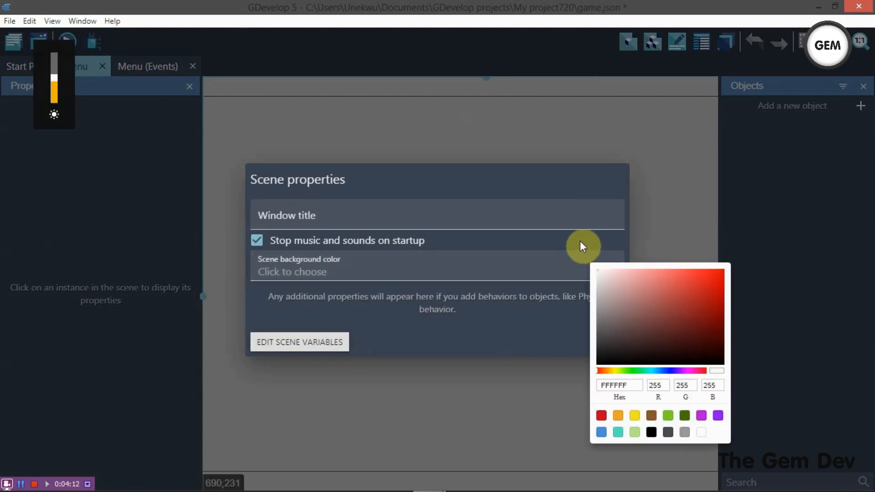
{"action": "left_click", "coordinate": [508, 344]}
{"action": "left_click", "coordinate": [598, 341]}
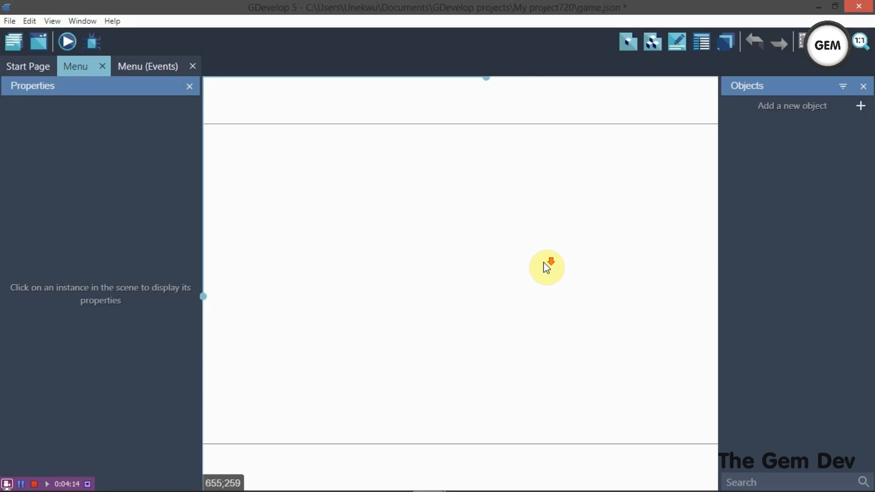
Step: Add a new Sprite object to the Menu scene and create an empty animation for it
{"action": "scroll", "coordinate": [547, 267], "scroll_direction": "up", "scroll_amount": 1}
{"action": "scroll", "coordinate": [546, 267], "scroll_direction": "down", "scroll_amount": 2}
{"action": "scroll", "coordinate": [523, 255], "scroll_direction": "up", "scroll_amount": 2}
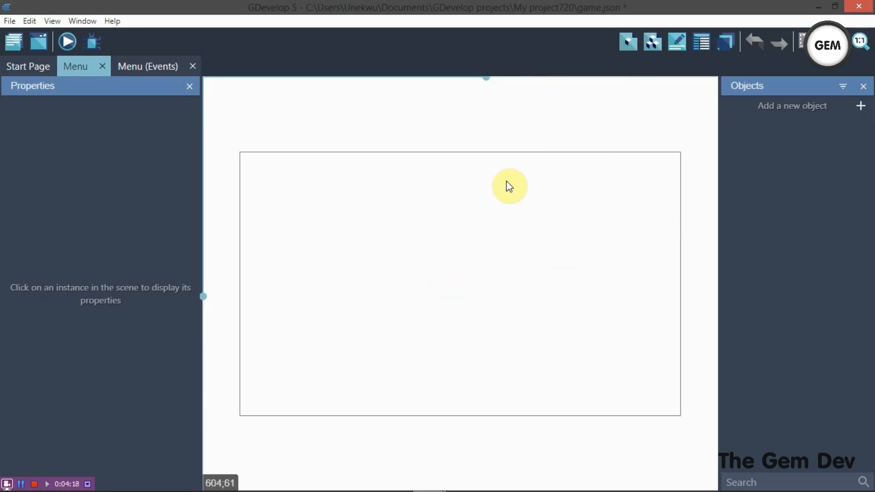
{"action": "left_click", "coordinate": [812, 109]}
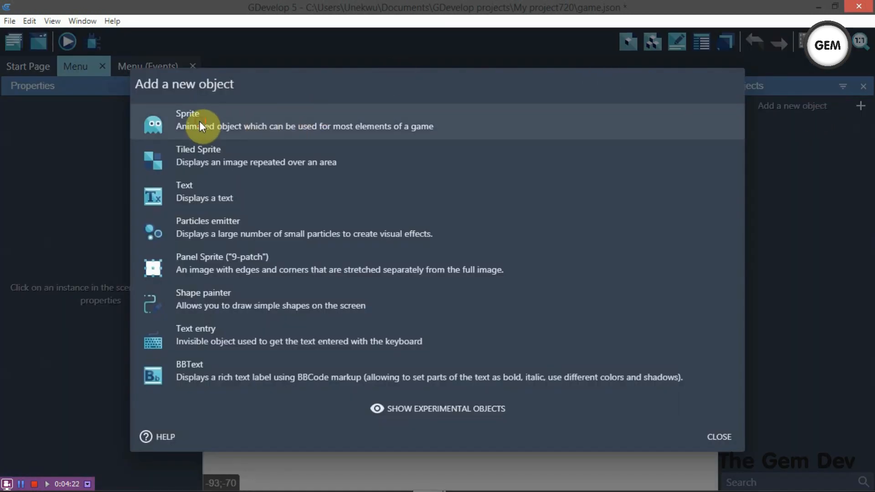
{"action": "left_click", "coordinate": [198, 122]}
{"action": "left_click", "coordinate": [679, 286]}
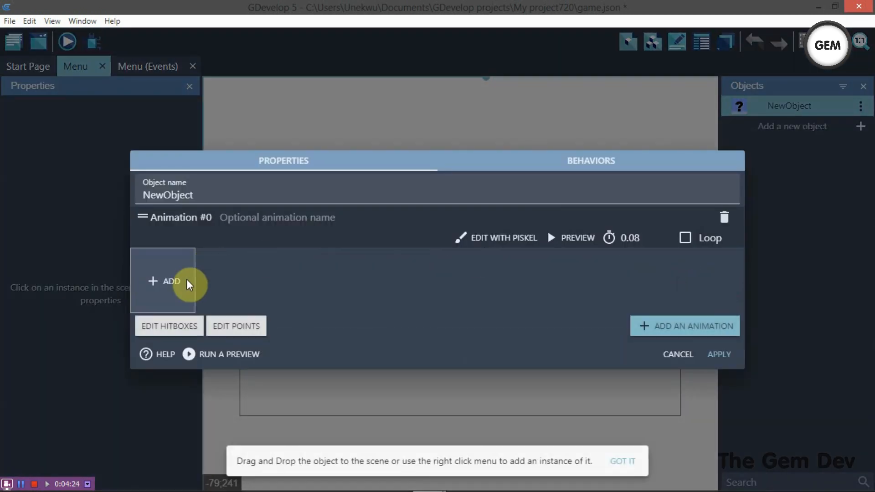
Step: Add the rock image from the Desktop as the animation's first frame, copying the file into the project folder
{"action": "left_click", "coordinate": [160, 287]}
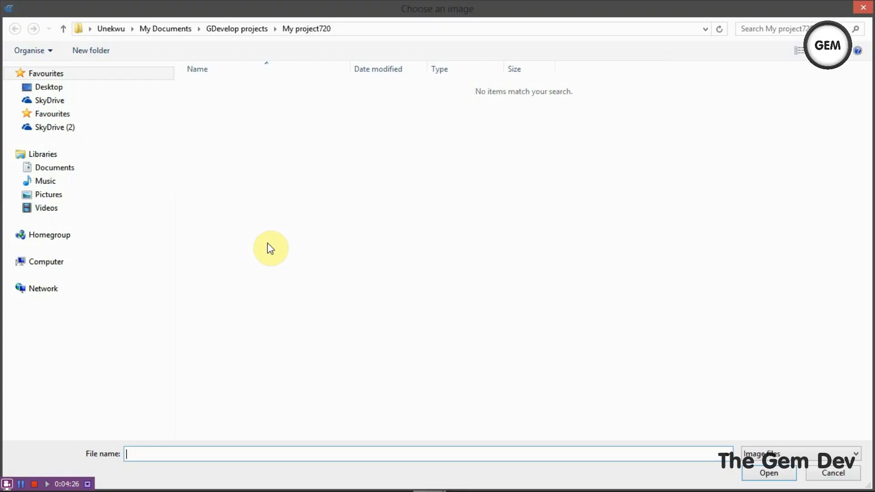
{"action": "left_click", "coordinate": [50, 88]}
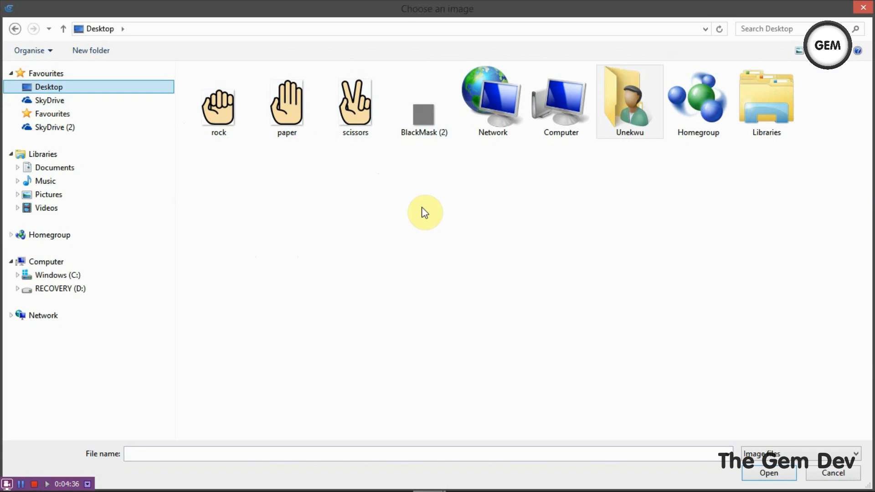
{"action": "left_click", "coordinate": [223, 115]}
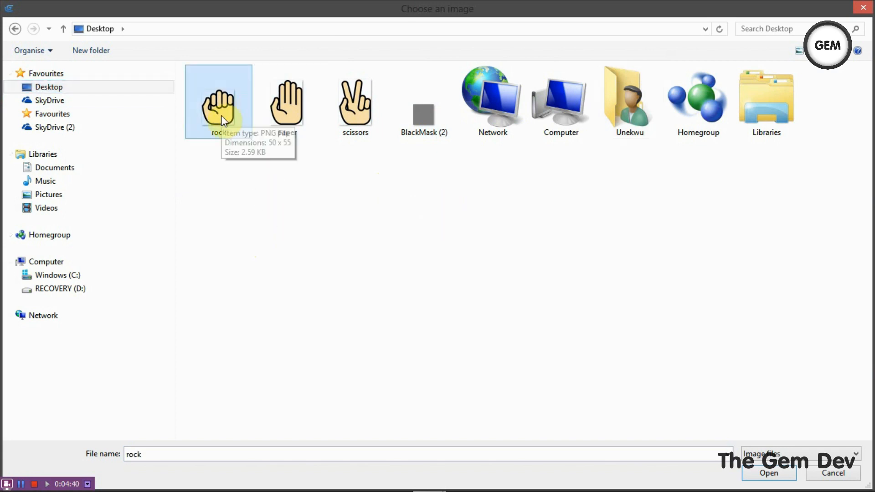
{"action": "double_click", "coordinate": [221, 116]}
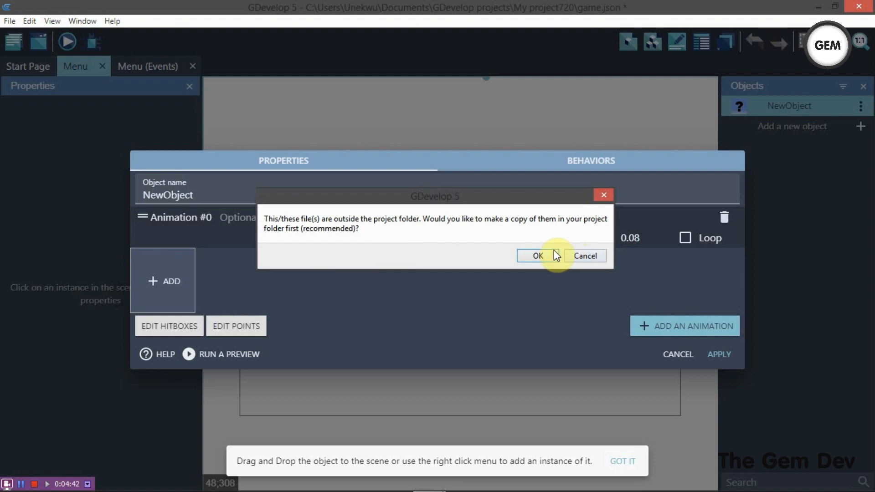
{"action": "left_click", "coordinate": [539, 255]}
Step: Add the paper and scissors images from the Desktop as the animation's second and third frames, copied into the project folder
{"action": "left_click", "coordinate": [246, 285]}
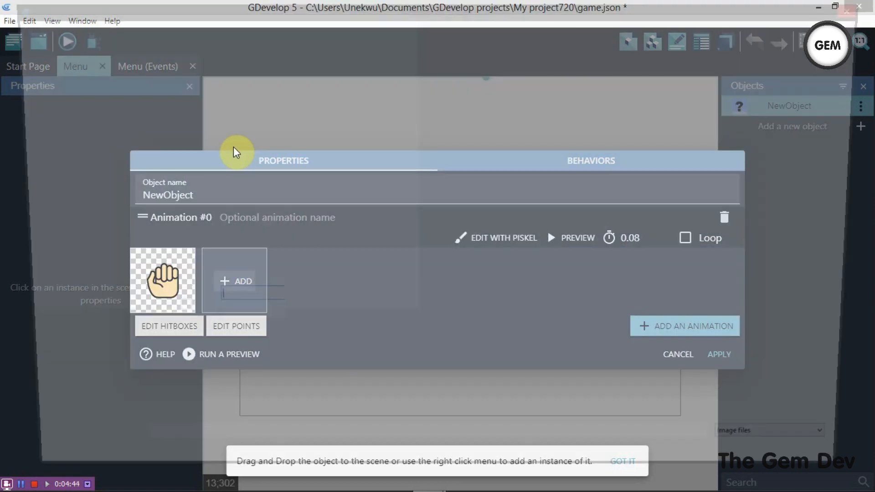
{"action": "double_click", "coordinate": [295, 114]}
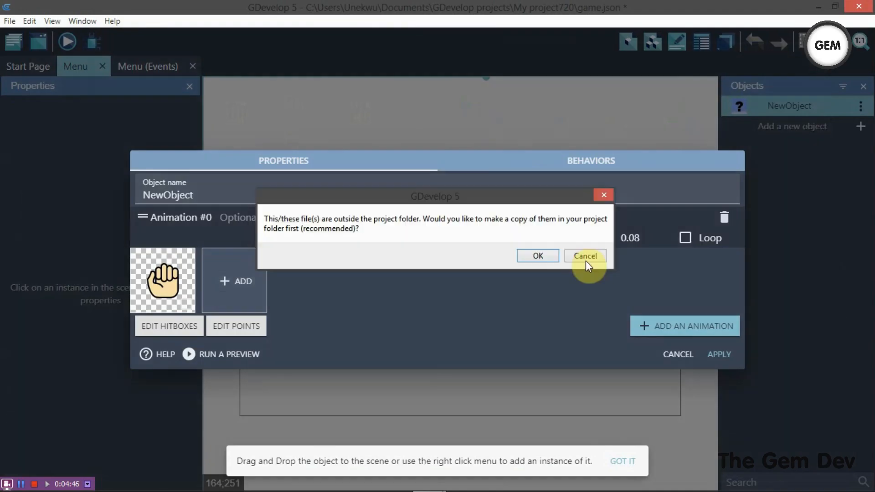
{"action": "left_click", "coordinate": [538, 256]}
{"action": "left_click", "coordinate": [313, 264]}
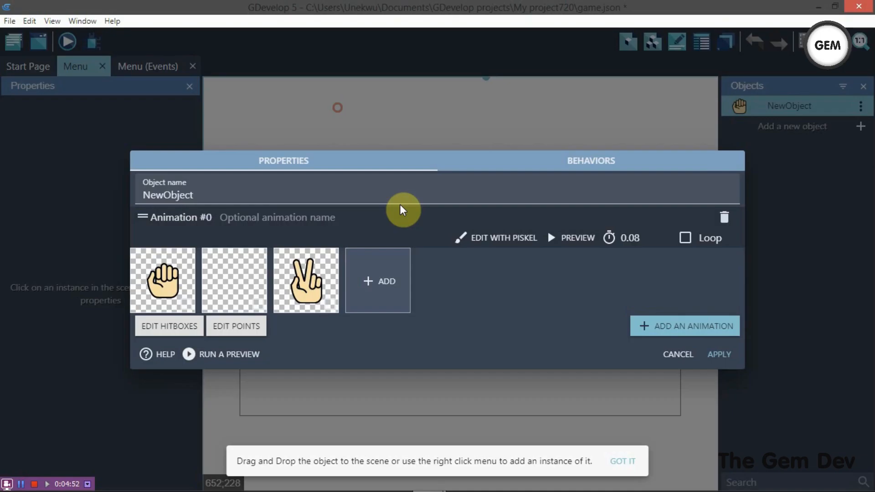
Step: Name the sprite object animation and turn on looping for its animation
{"action": "double_click", "coordinate": [364, 201]}
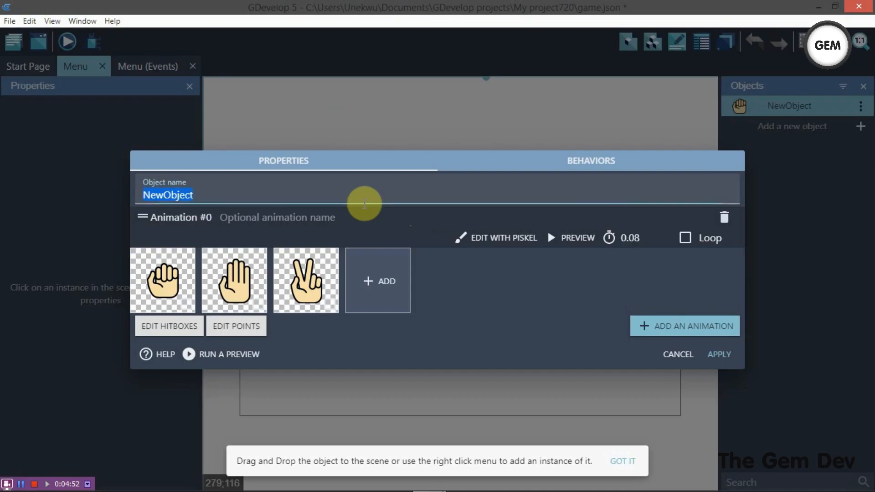
{"action": "type", "text": "animation"}
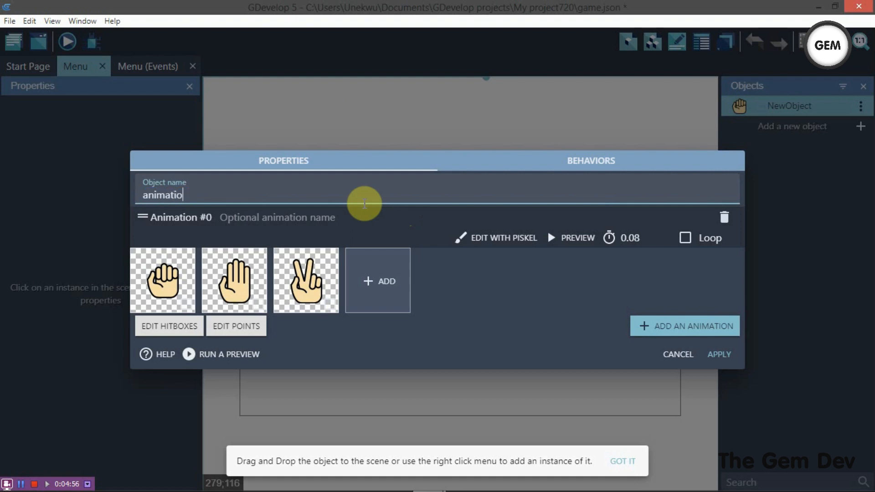
{"action": "left_click", "coordinate": [699, 237]}
Step: Preview the hand animation, set its speed to 3 FPS, and apply the object's settings
{"action": "left_click", "coordinate": [572, 236]}
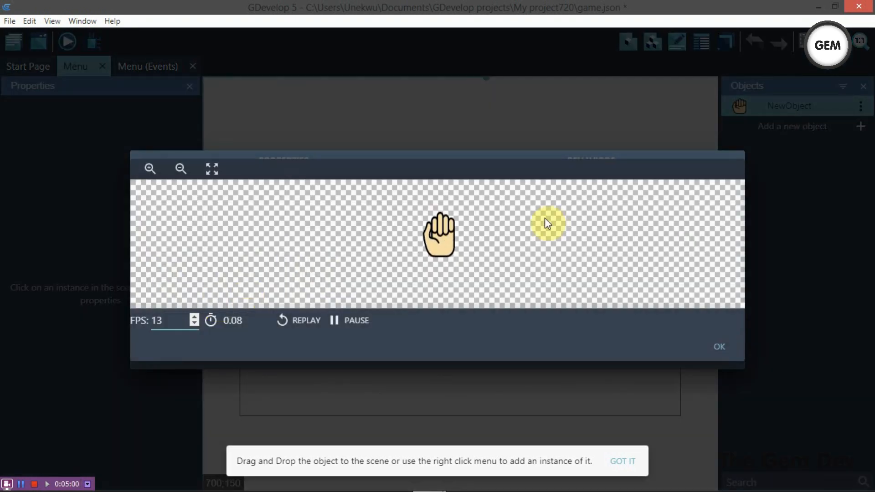
{"action": "left_click", "coordinate": [195, 324]}
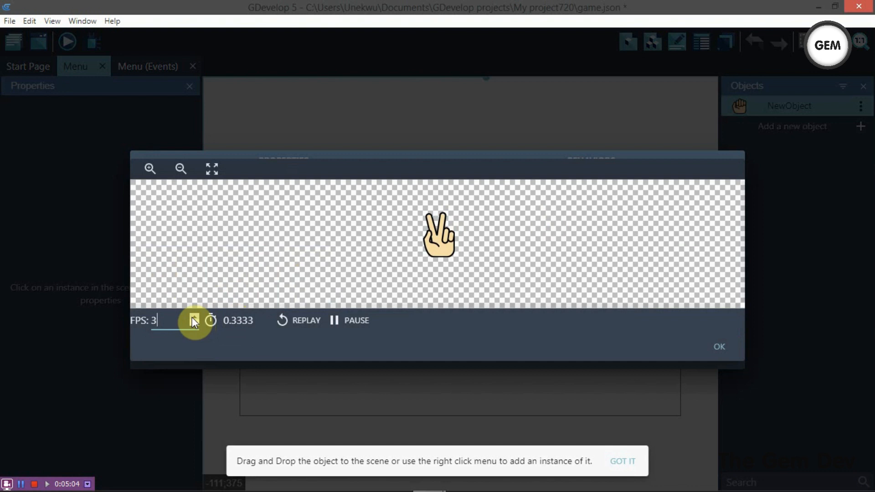
{"action": "left_click", "coordinate": [192, 317]}
{"action": "double_click", "coordinate": [192, 317]}
{"action": "left_click", "coordinate": [192, 321]}
{"action": "double_click", "coordinate": [193, 321]}
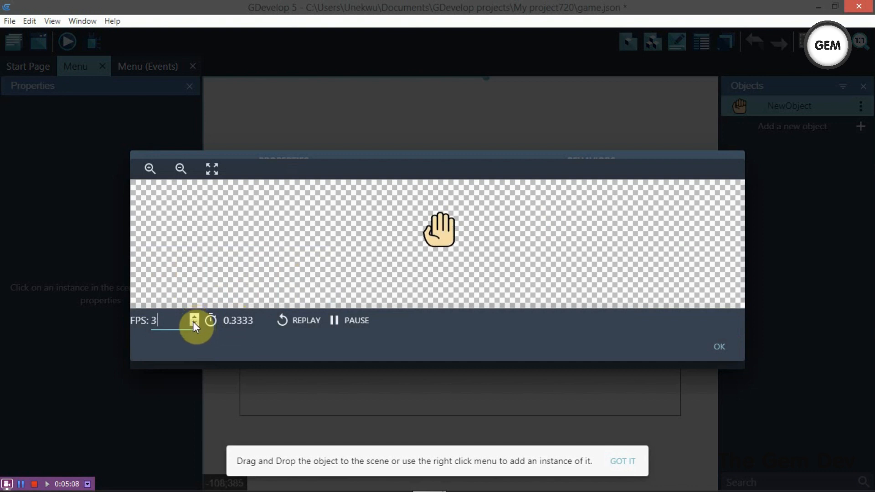
{"action": "left_click", "coordinate": [735, 345]}
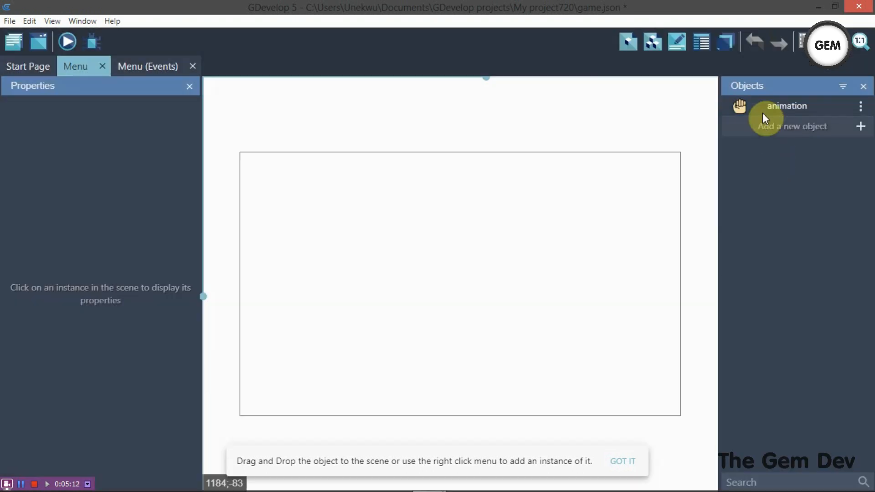
Step: Place the animation object in the left half of the Menu scene at a 90° angle, enlarged to about 188 by 207
{"action": "left_click_drag", "start_coordinate": [762, 113], "coordinate": [351, 270]}
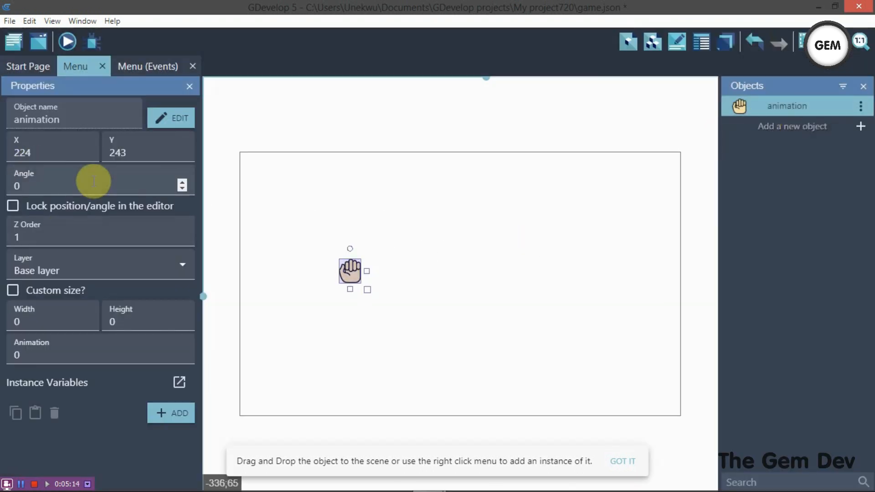
{"action": "type", "text": "90"}
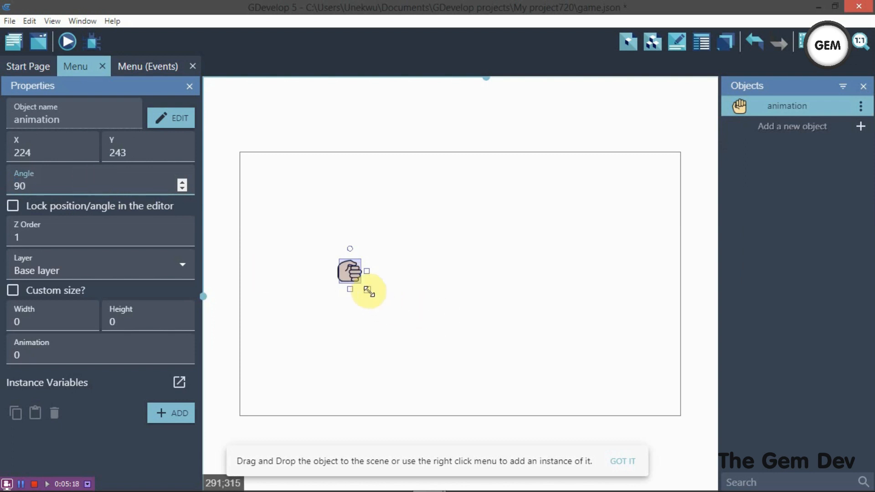
{"action": "left_click_drag", "start_coordinate": [369, 292], "coordinate": [416, 335]}
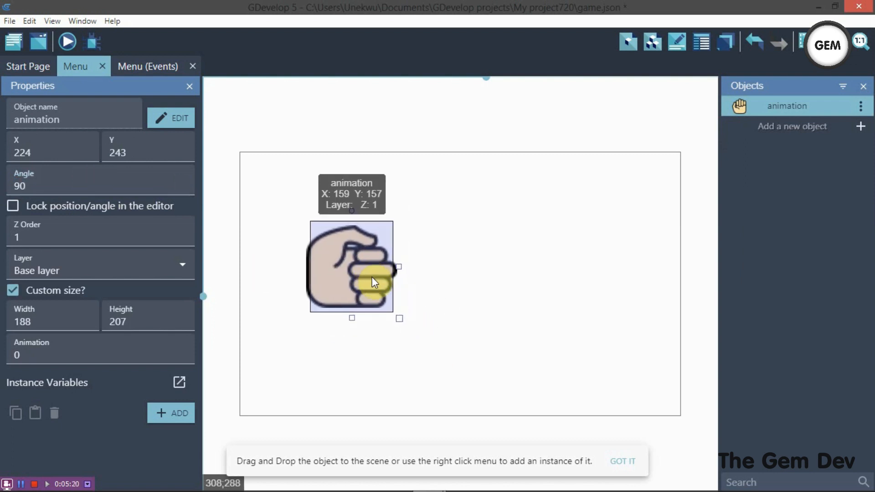
{"action": "left_click", "coordinate": [442, 268]}
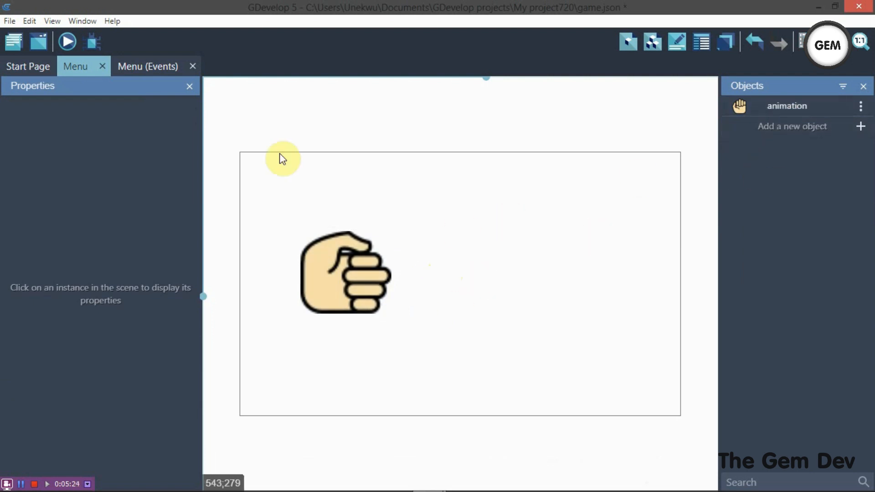
Step: Examine the Menu layout in the My project719 window for reference, and return to the maximized My project720 window
{"action": "left_click_drag", "start_coordinate": [423, 2], "coordinate": [874, 77]}
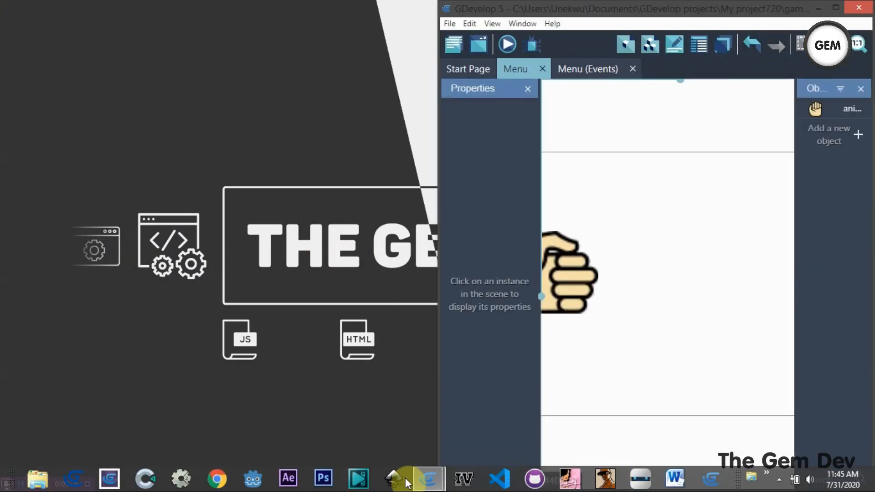
{"action": "mouse_move", "coordinate": [407, 482]}
{"action": "left_click", "coordinate": [392, 396]}
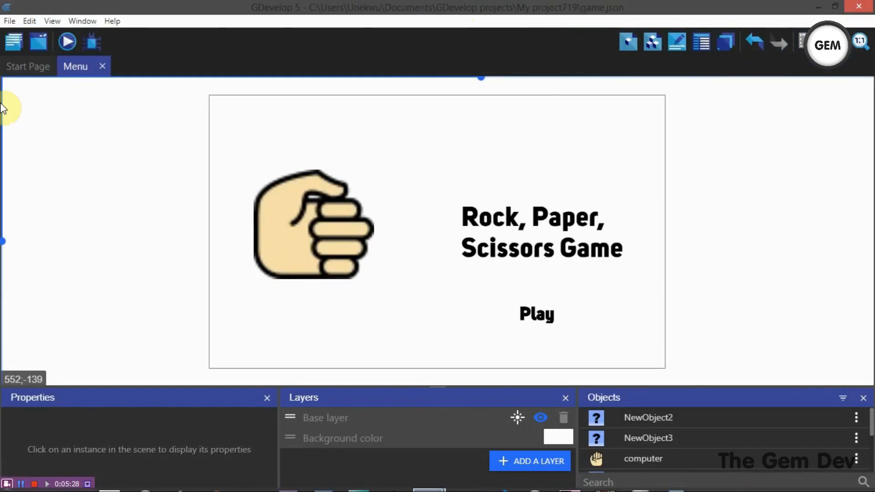
{"action": "left_click_drag", "start_coordinate": [528, 6], "coordinate": [506, 0]}
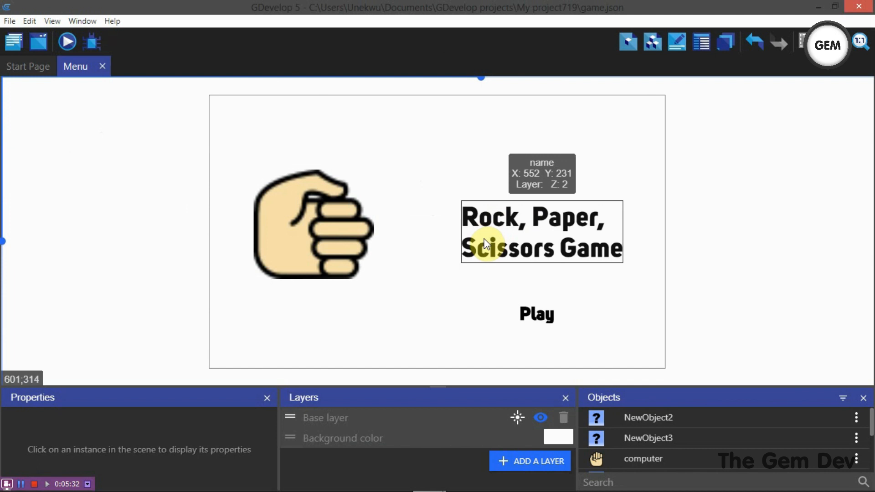
{"action": "key", "text": "alt+Tab"}
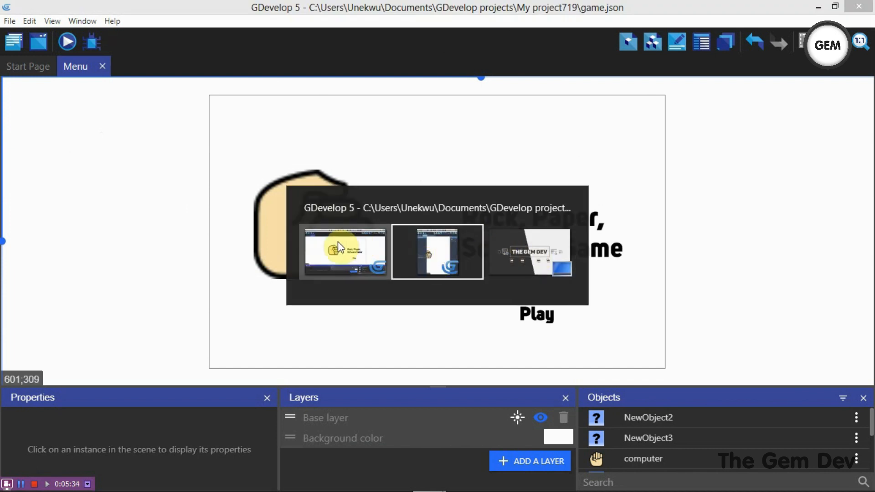
{"action": "left_click", "coordinate": [435, 256]}
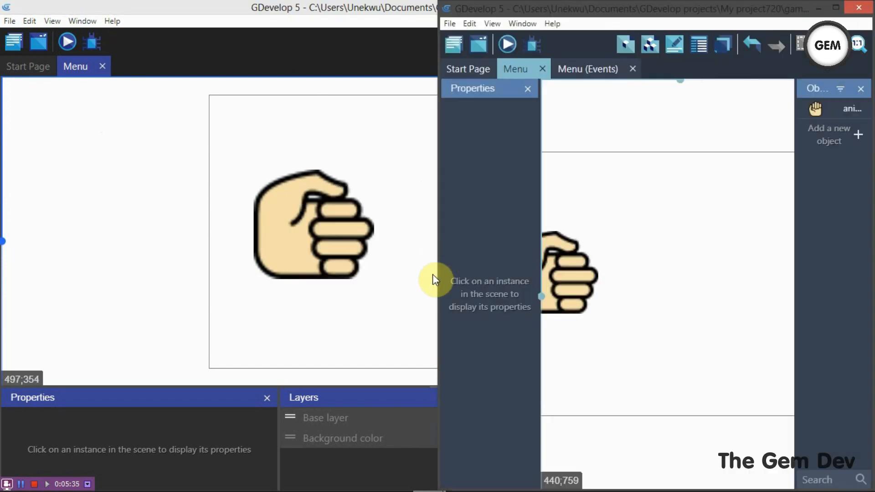
{"action": "left_click", "coordinate": [835, 8]}
Step: Add a text object named game_name that displays "Rock, Paper, Scissors" with "Game" on a second line
{"action": "left_click", "coordinate": [819, 125]}
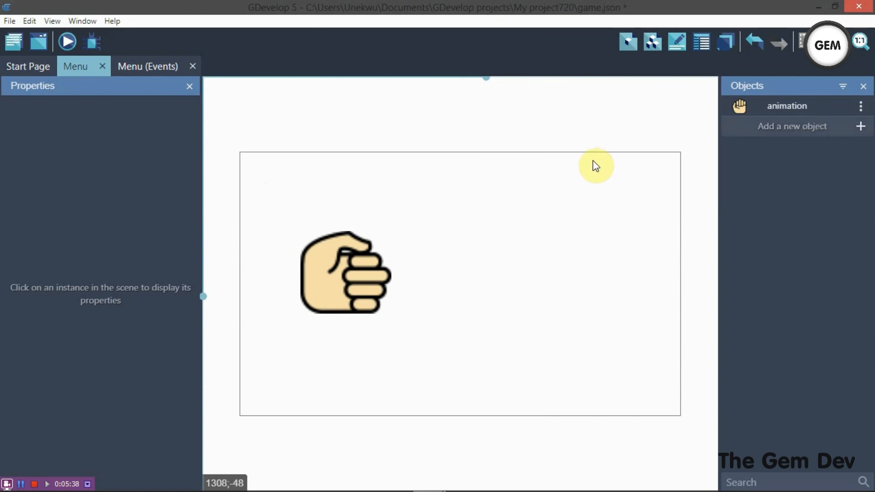
{"action": "left_click", "coordinate": [319, 208]}
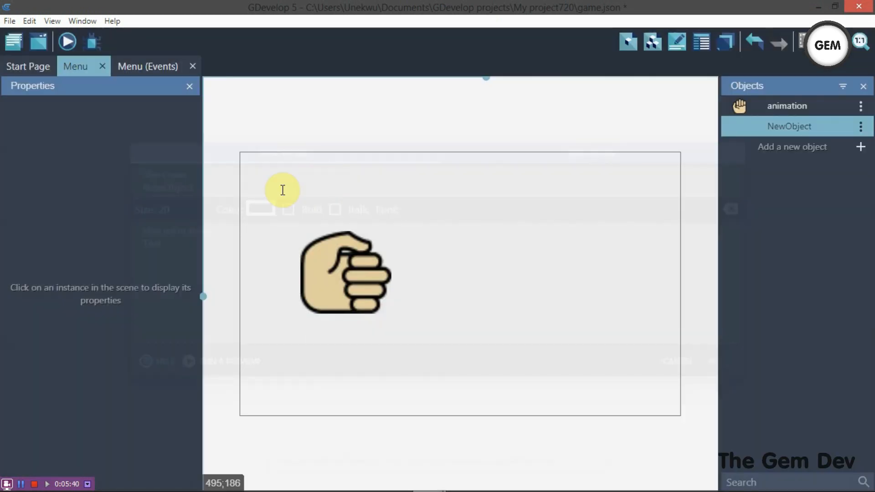
{"action": "type", "text": "g"}
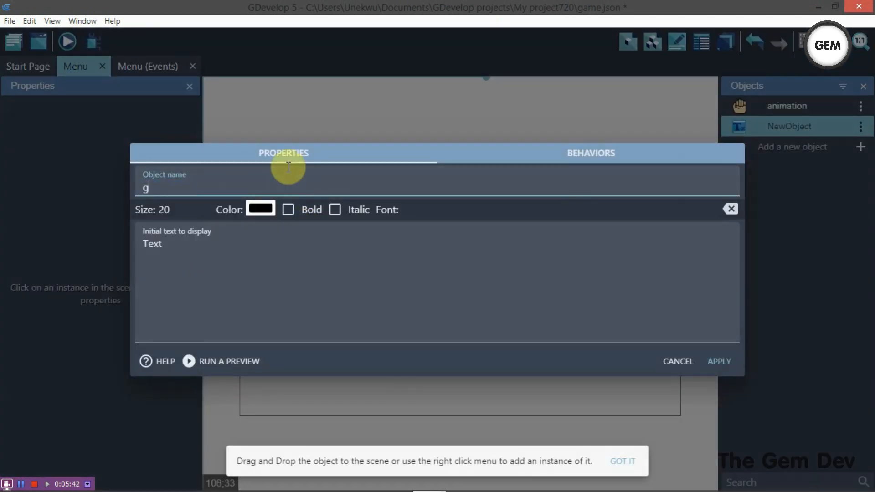
{"action": "type", "text": "ame_name"}
{"action": "left_click", "coordinate": [221, 236]}
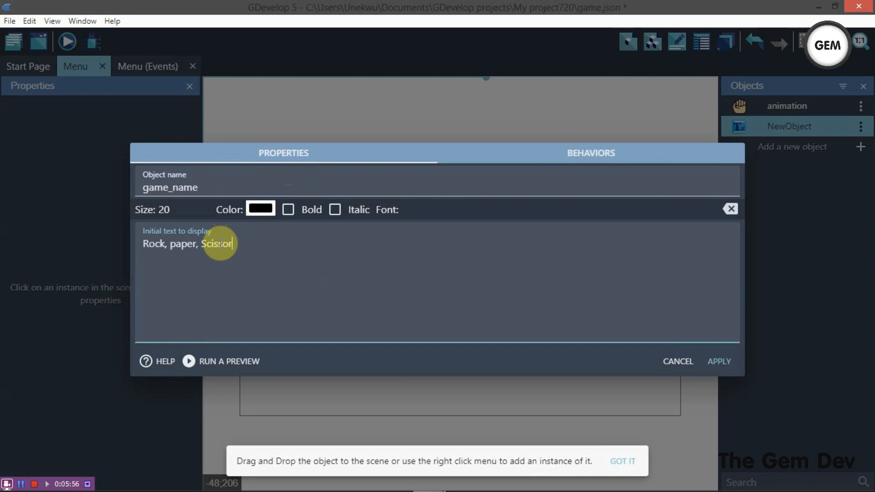
{"action": "type", "text": "s"}
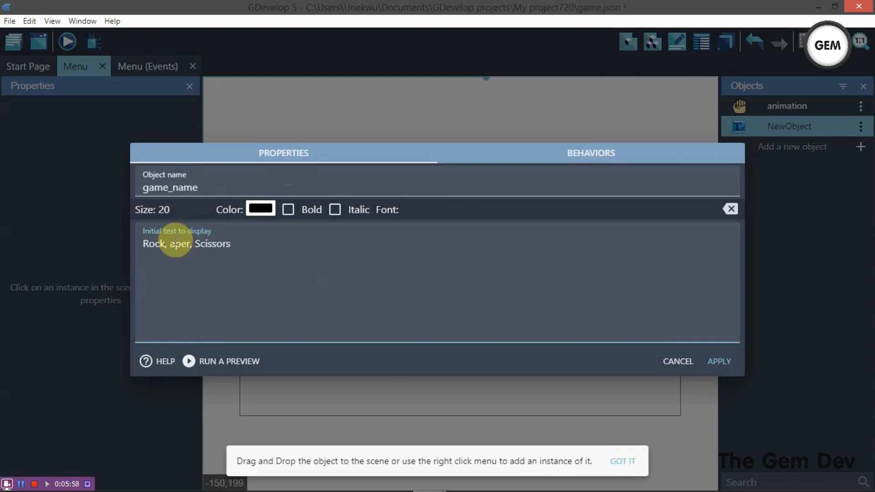
{"action": "left_click", "coordinate": [254, 238]}
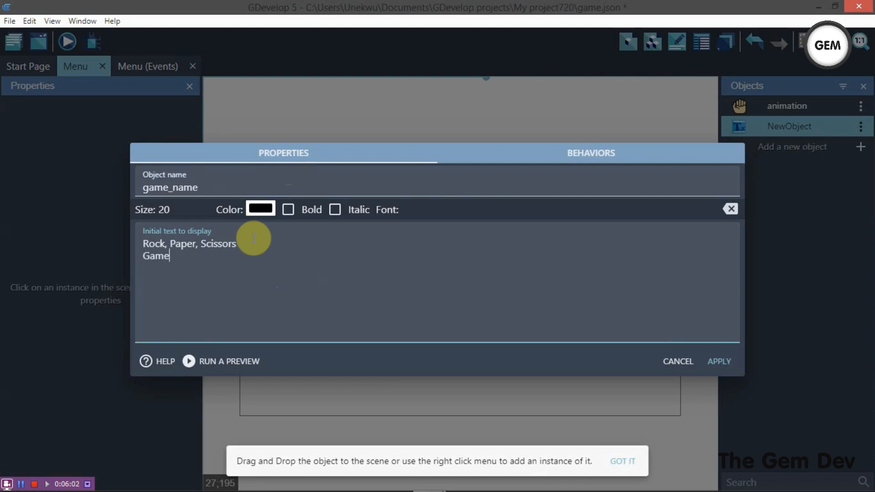
Step: Format game_name as bold, size 50, in the Uni Sans Heavy font from the Desktop, copied into the project folder, and apply
{"action": "left_click", "coordinate": [288, 209]}
{"action": "left_click", "coordinate": [460, 211]}
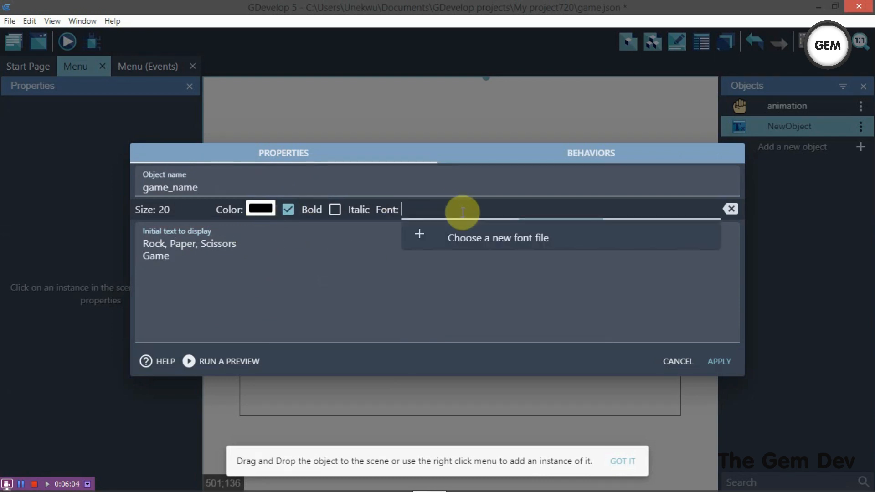
{"action": "left_click", "coordinate": [414, 236]}
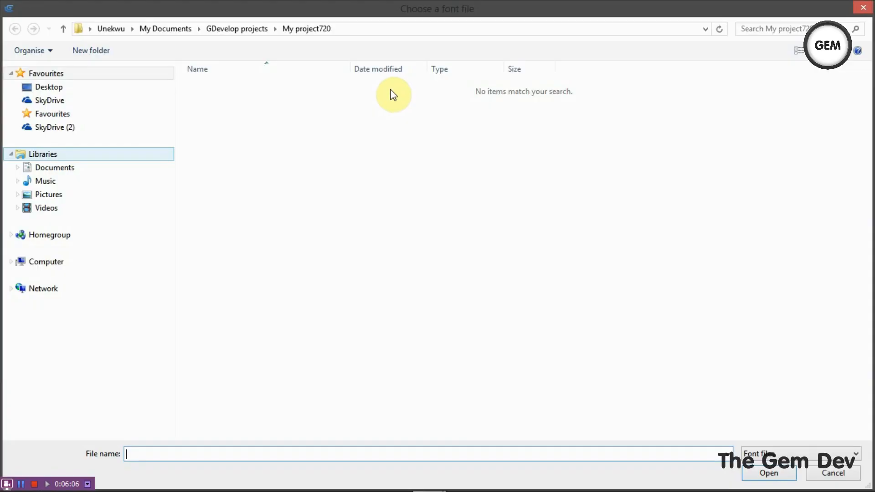
{"action": "left_click", "coordinate": [155, 88]}
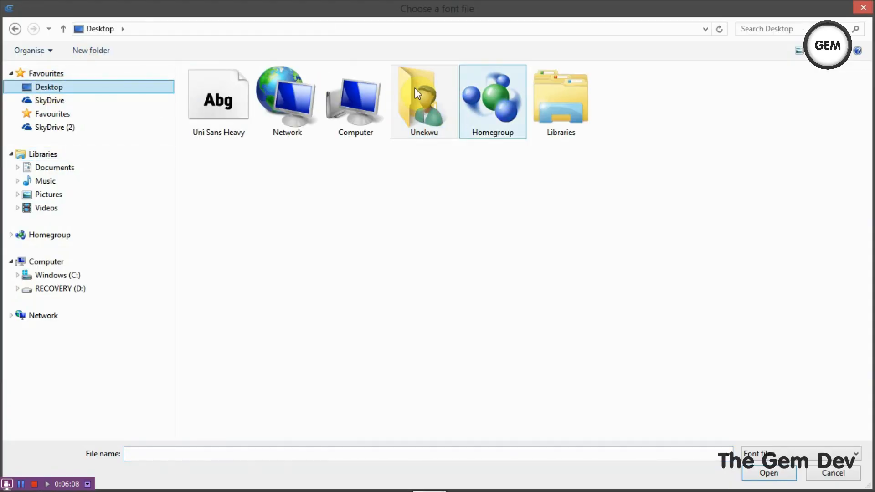
{"action": "double_click", "coordinate": [201, 111]}
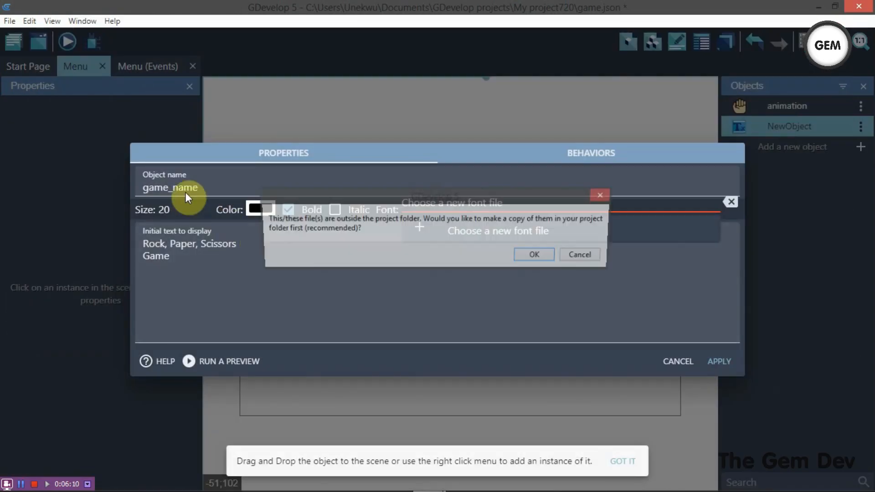
{"action": "left_click", "coordinate": [535, 255]}
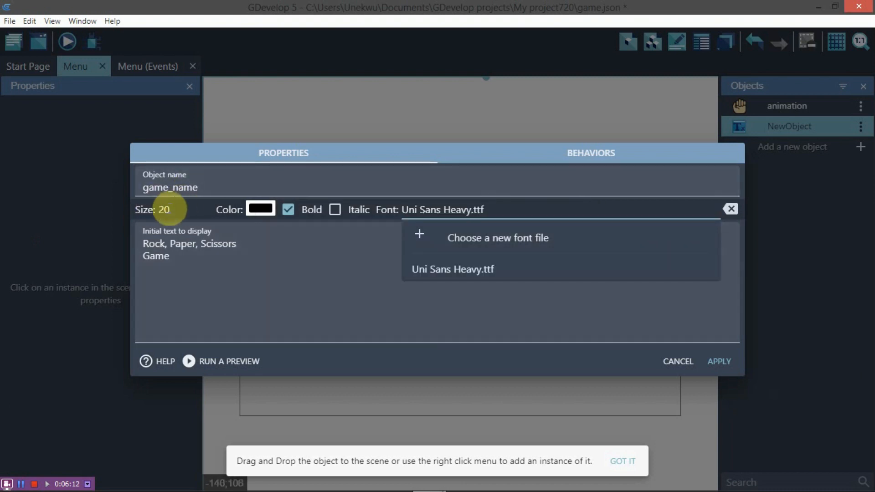
{"action": "left_click", "coordinate": [167, 209]}
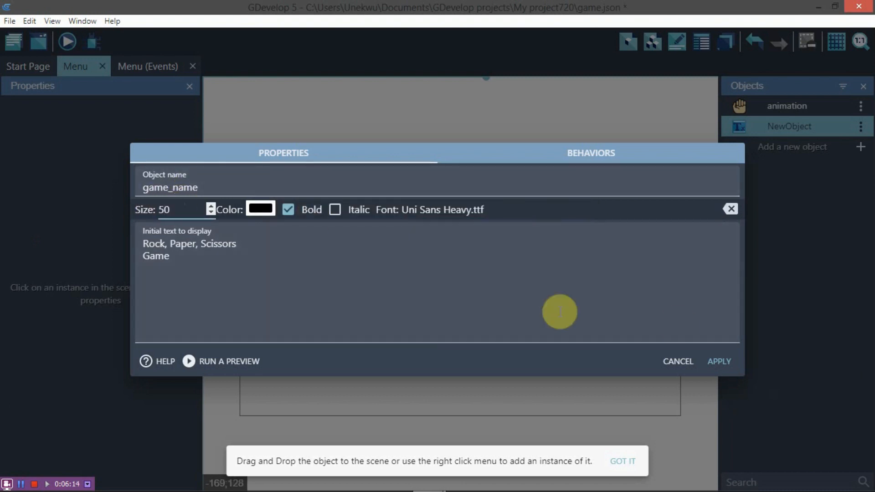
{"action": "left_click", "coordinate": [725, 366]}
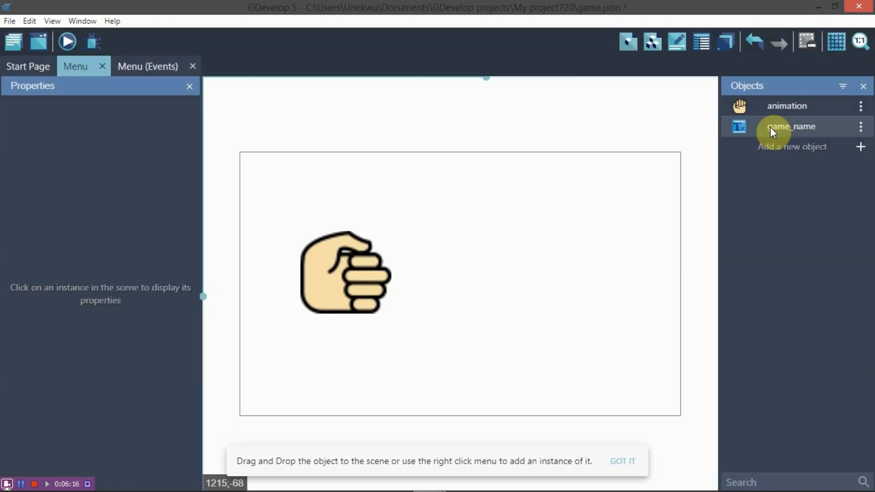
Step: Place game_name to the right of the hand at about X 498, Y 217, and shift the hand slightly up and left
{"action": "left_click_drag", "start_coordinate": [770, 127], "coordinate": [457, 239]}
{"action": "left_click", "coordinate": [508, 261]}
{"action": "double_click", "coordinate": [507, 260]}
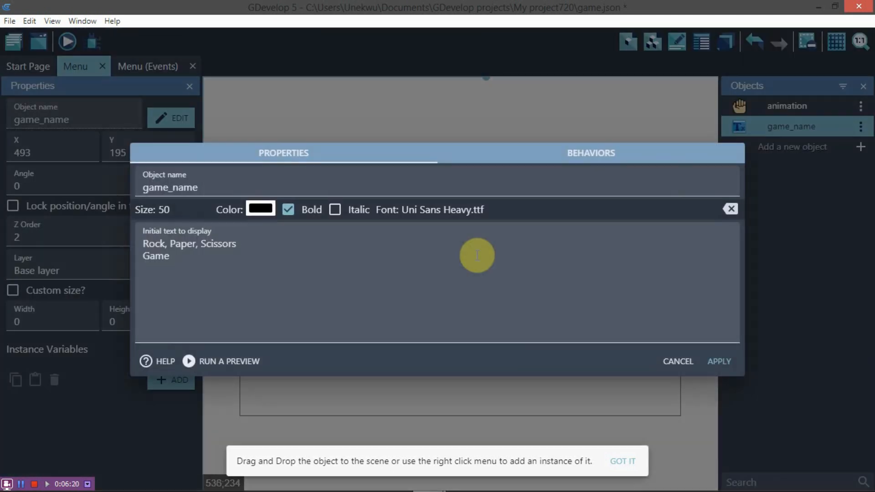
{"action": "left_click", "coordinate": [715, 358]}
{"action": "left_click_drag", "start_coordinate": [483, 242], "coordinate": [491, 274]}
{"action": "left_click", "coordinate": [533, 203]}
{"action": "left_click", "coordinate": [522, 267]}
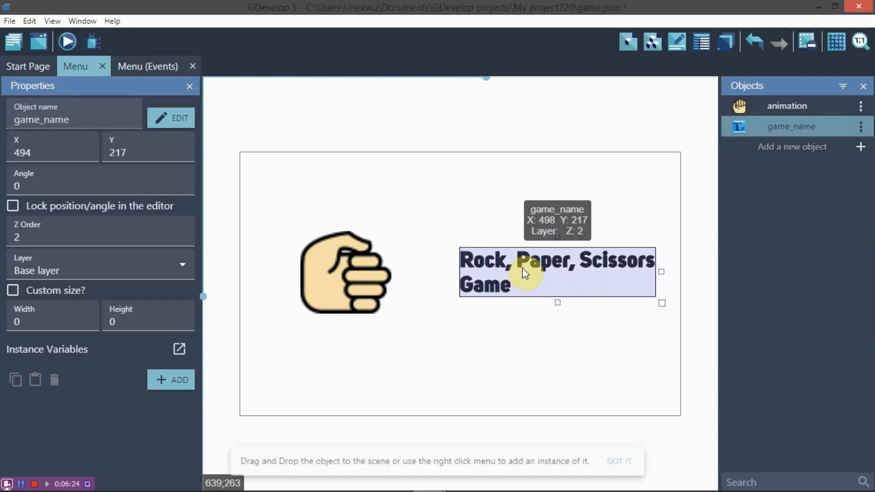
{"action": "left_click", "coordinate": [523, 230]}
{"action": "left_click_drag", "start_coordinate": [355, 279], "coordinate": [340, 272]}
{"action": "left_click", "coordinate": [471, 192]}
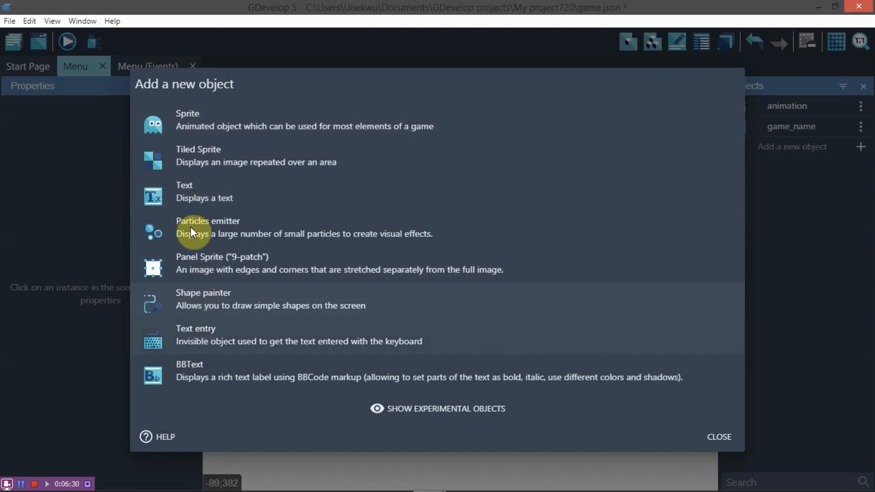
Step: Add a second text object named play_button that displays "Play"
{"action": "left_click", "coordinate": [184, 200]}
{"action": "double_click", "coordinate": [172, 247]}
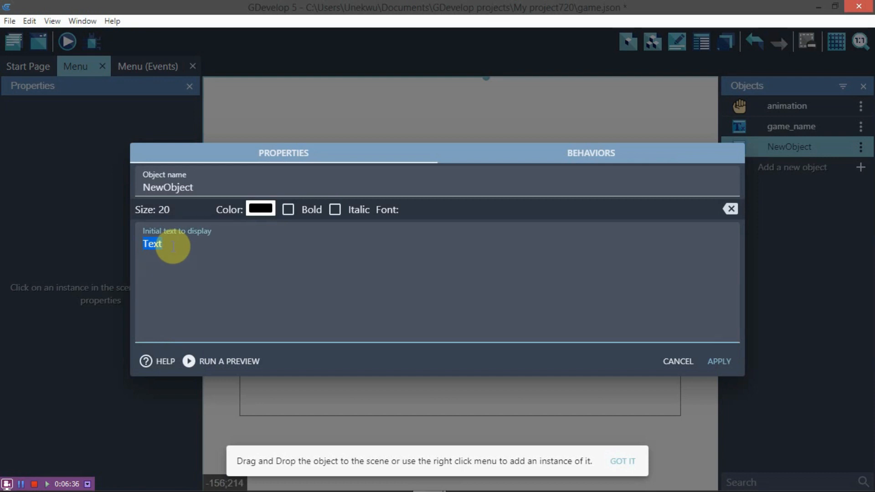
{"action": "key", "text": "BackSpace"}
{"action": "type", "text": "Play"}
{"action": "left_click", "coordinate": [214, 184]}
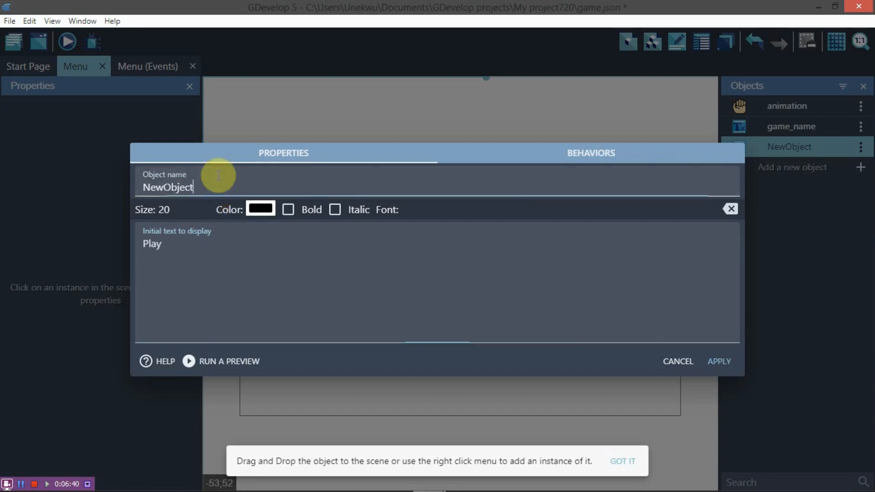
{"action": "double_click", "coordinate": [212, 185]}
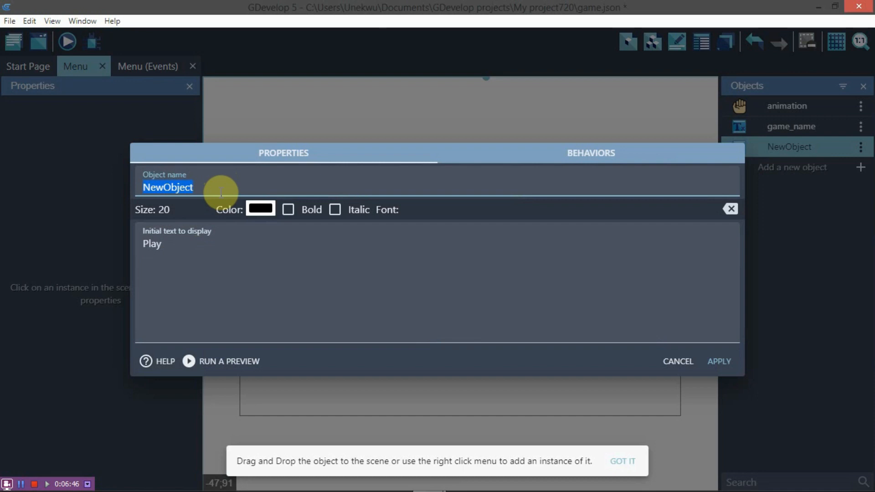
{"action": "type", "text": "play_button"}
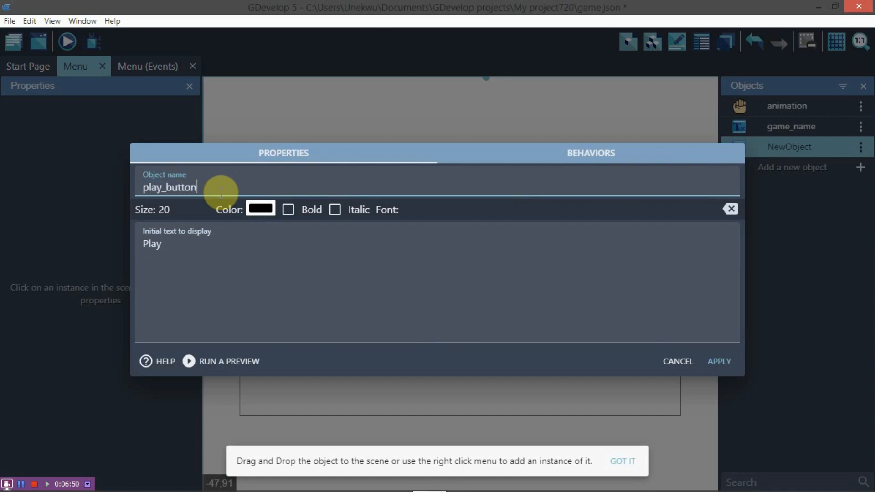
Step: Format play_button as bold, size 30, in the Uni Sans Heavy.ttf font, and apply
{"action": "left_click", "coordinate": [289, 209]}
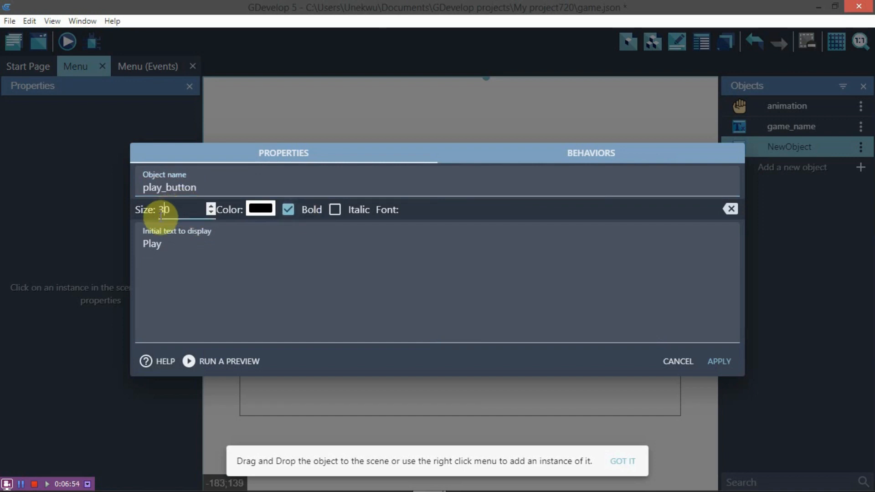
{"action": "left_click", "coordinate": [420, 210]}
{"action": "left_click", "coordinate": [378, 270]}
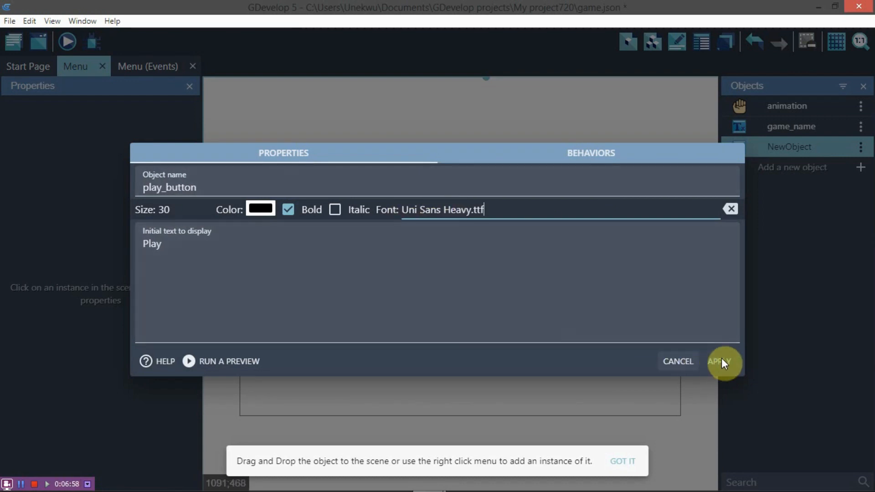
{"action": "left_click", "coordinate": [721, 361]}
Step: Place play_button below the game title in the Menu scene at about X 638, Y 418
{"action": "left_click_drag", "start_coordinate": [767, 151], "coordinate": [524, 346]}
{"action": "left_click", "coordinate": [553, 315]}
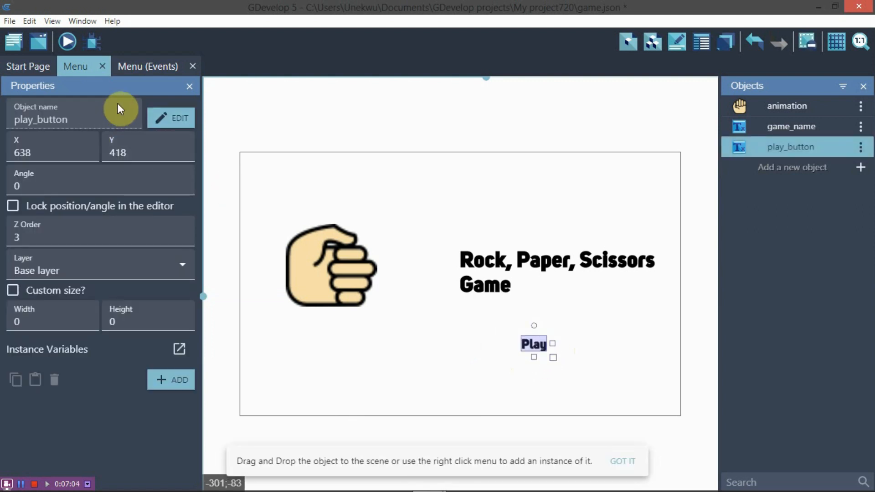
{"action": "left_click", "coordinate": [387, 176]}
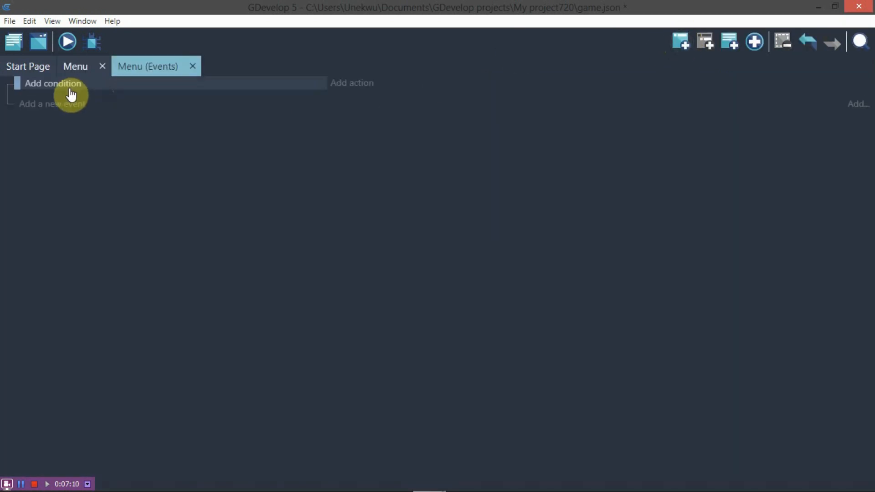
Step: Add a condition to the empty event in the Menu events that the cursor/touch is on play_button
{"action": "left_click", "coordinate": [133, 94]}
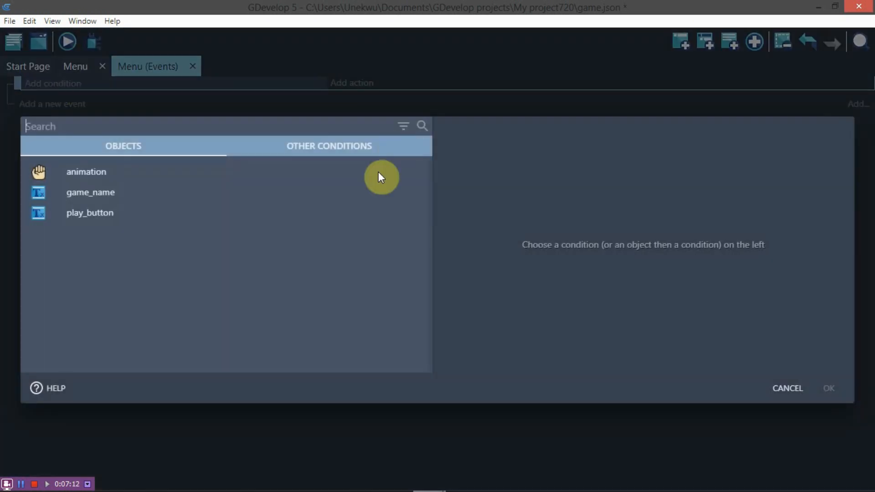
{"action": "left_click", "coordinate": [131, 127]}
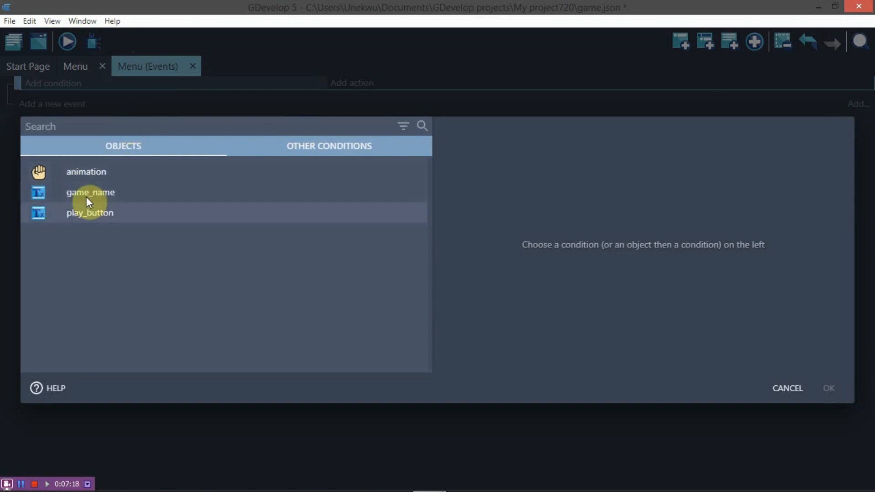
{"action": "left_click", "coordinate": [89, 213]}
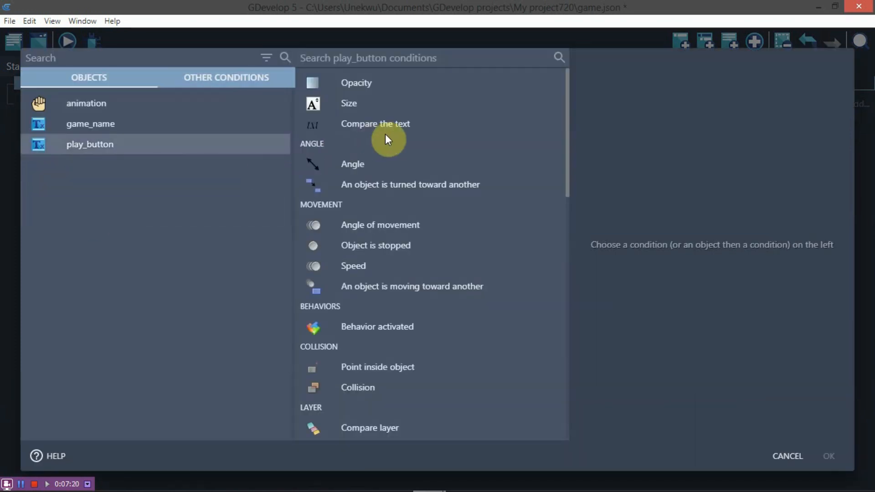
{"action": "type", "text": "cur"}
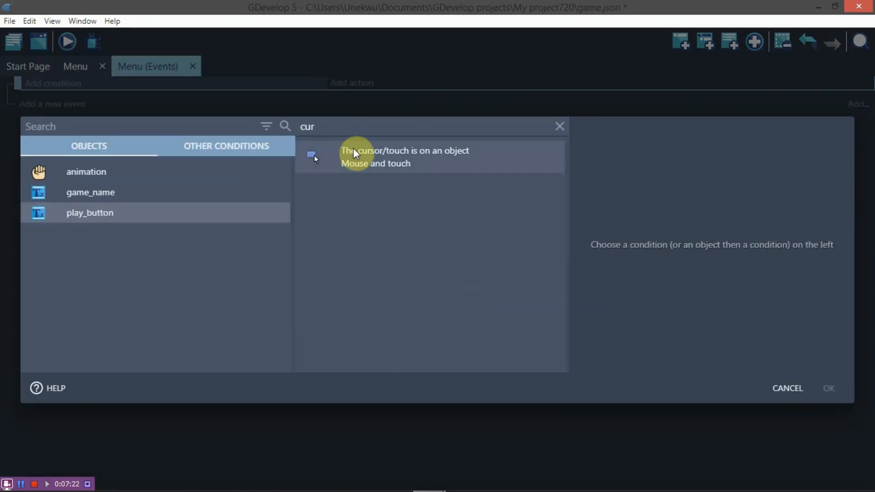
{"action": "left_click", "coordinate": [401, 156]}
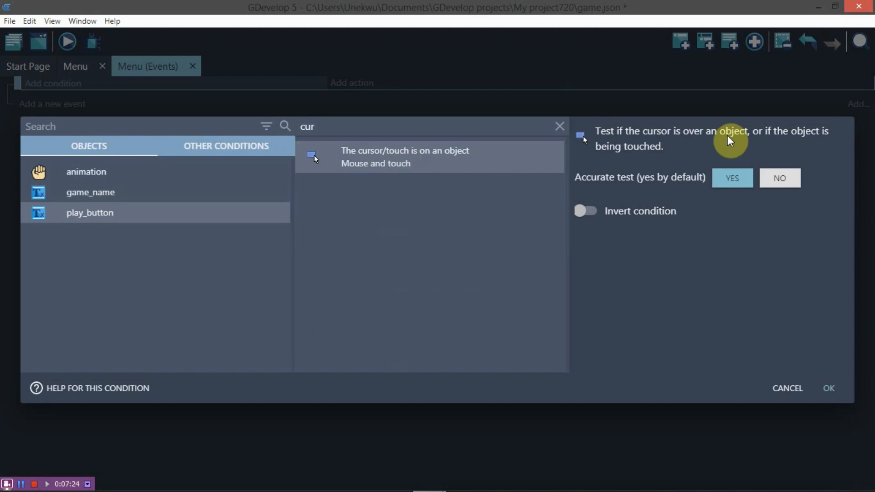
{"action": "left_click", "coordinate": [848, 394]}
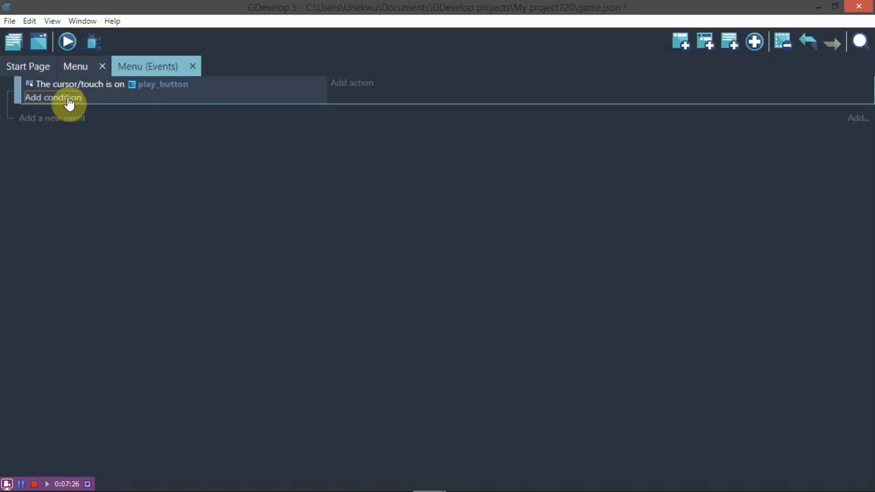
Step: Add a second condition to the play_button event that the left (primary) mouse button was released
{"action": "left_click", "coordinate": [65, 98]}
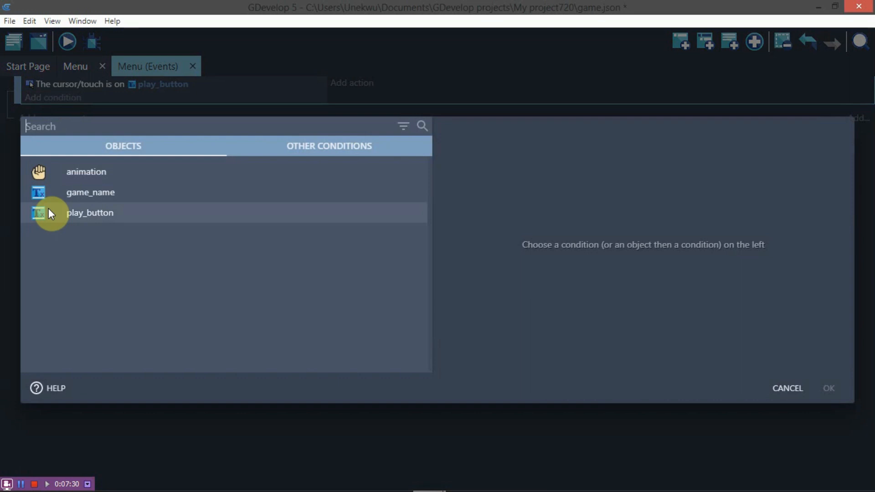
{"action": "type", "text": "rel"}
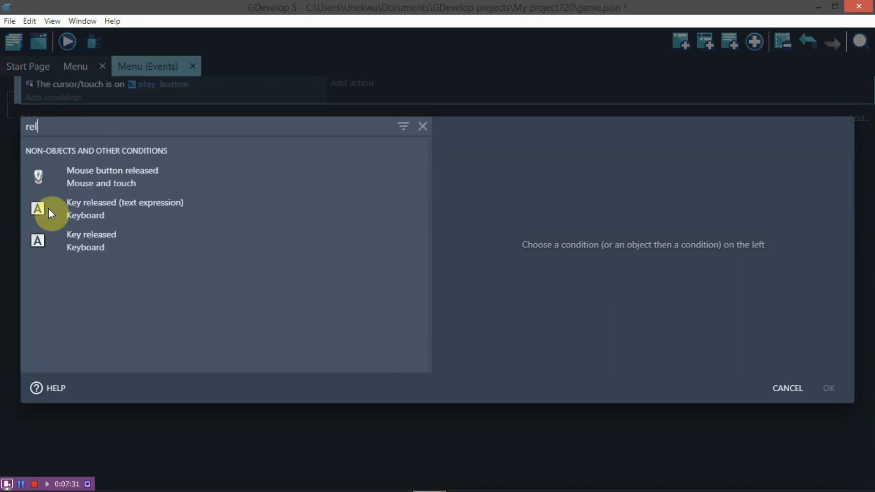
{"action": "left_click", "coordinate": [71, 170]}
{"action": "left_click", "coordinate": [587, 163]}
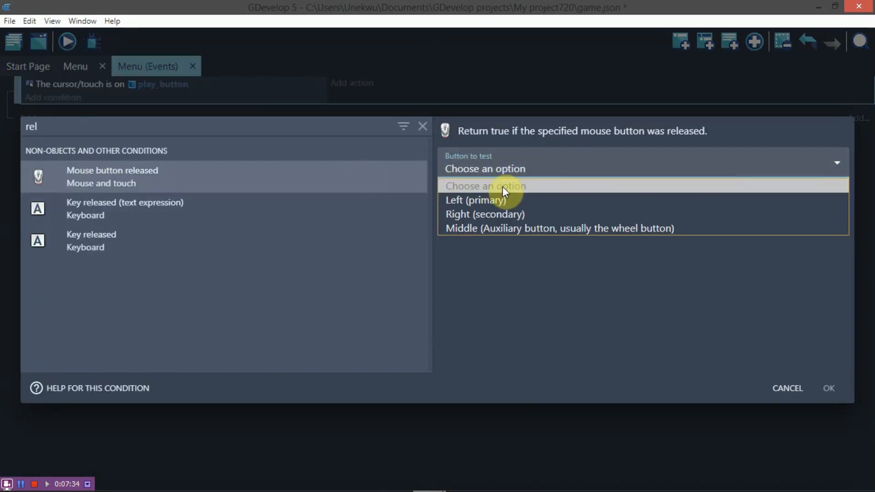
{"action": "left_click", "coordinate": [501, 199]}
{"action": "left_click", "coordinate": [818, 393]}
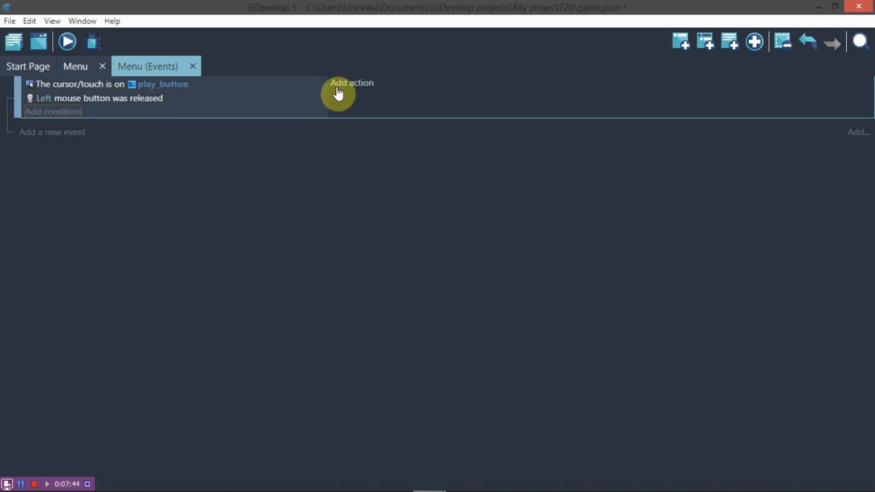
Step: Add a new scene to the project and rename it Main
{"action": "left_click", "coordinate": [15, 45]}
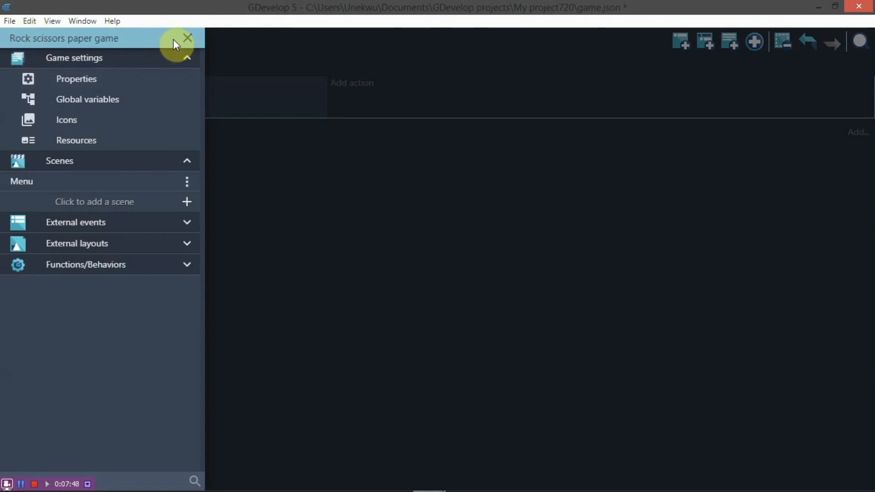
{"action": "left_click", "coordinate": [188, 38]}
{"action": "left_click", "coordinate": [18, 43]}
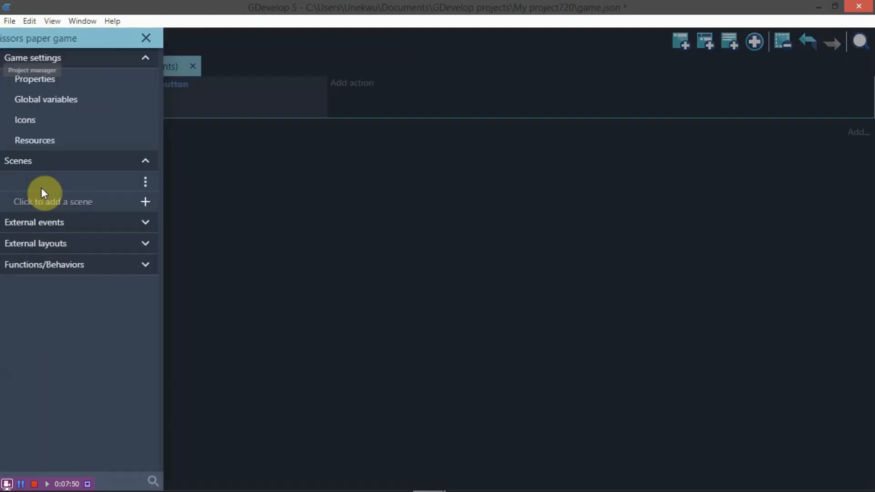
{"action": "left_click", "coordinate": [151, 200]}
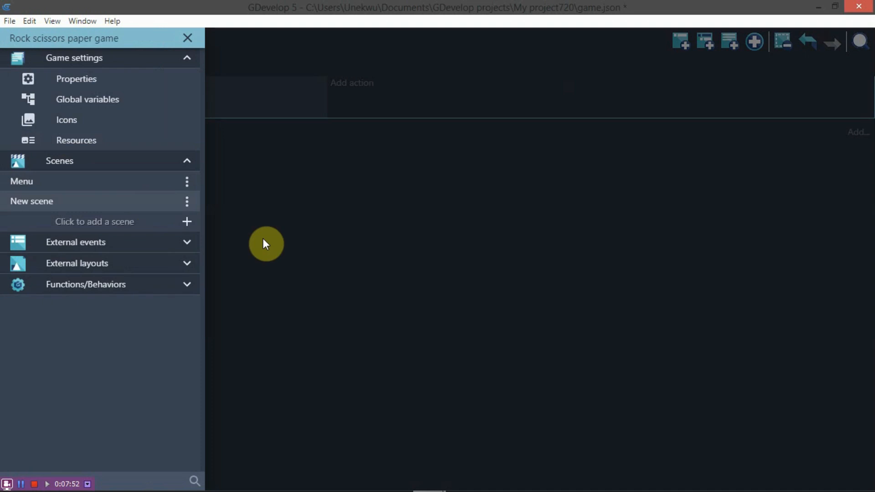
{"action": "left_click", "coordinate": [186, 202]}
{"action": "left_click", "coordinate": [216, 276]}
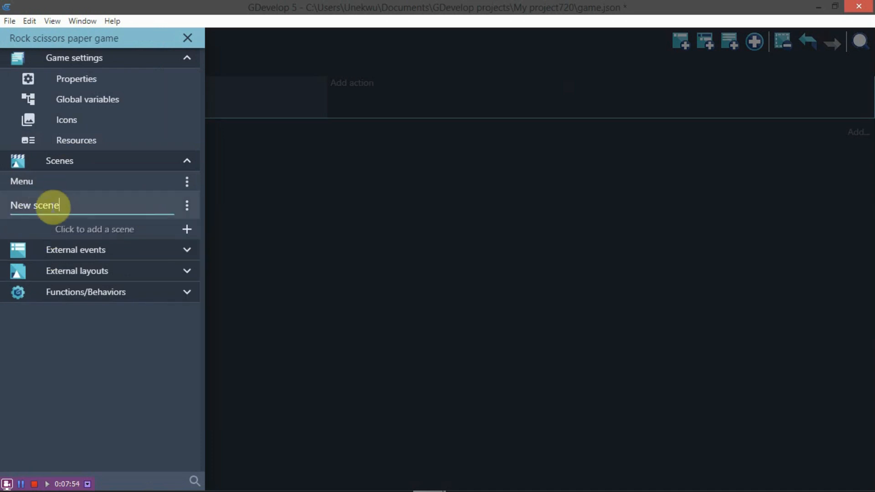
{"action": "double_click", "coordinate": [81, 205]}
{"action": "double_click", "coordinate": [82, 206]}
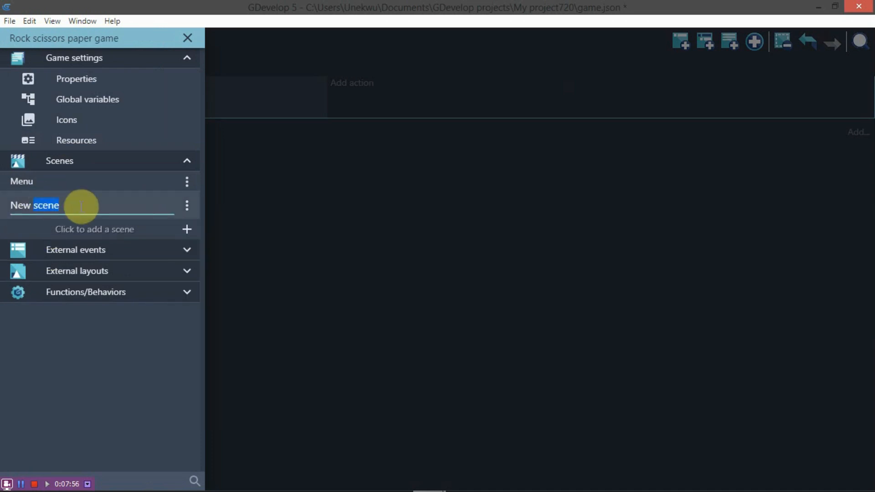
{"action": "key", "text": "ctrl+a"}
{"action": "type", "text": "Ma"}
{"action": "left_click", "coordinate": [44, 414]}
{"action": "left_click", "coordinate": [64, 206]}
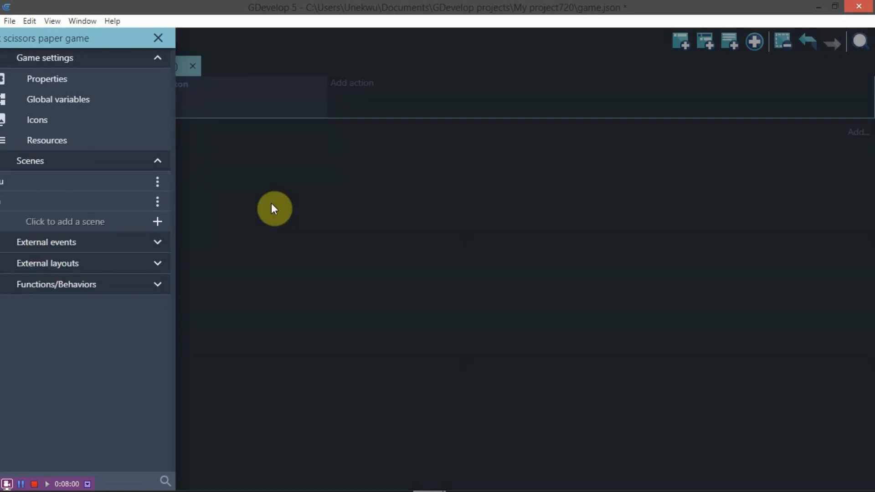
Step: Add an action to the play_button event that changes the scene to "Main", and test it in a preview
{"action": "left_click", "coordinate": [356, 85]}
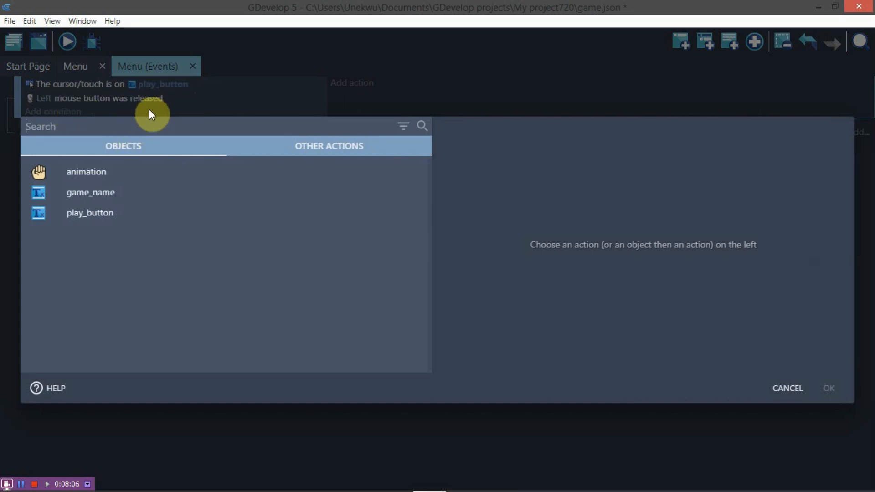
{"action": "type", "text": "chna"}
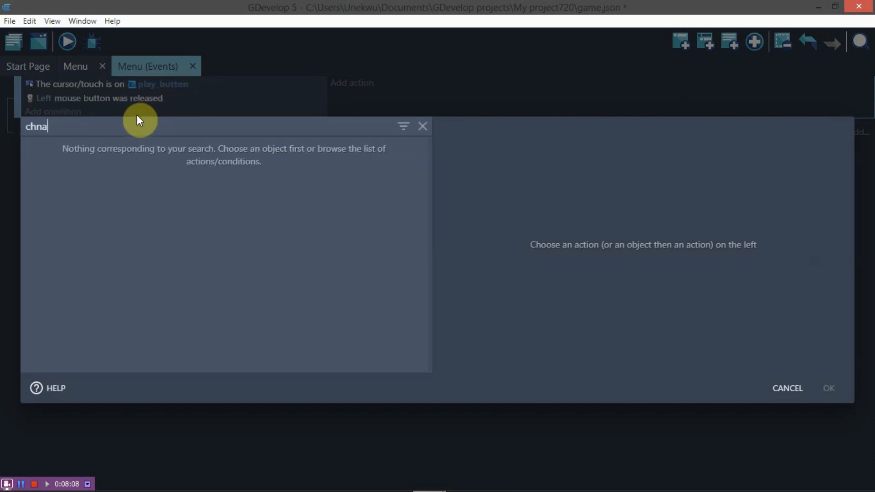
{"action": "key", "text": "BackSpace"}
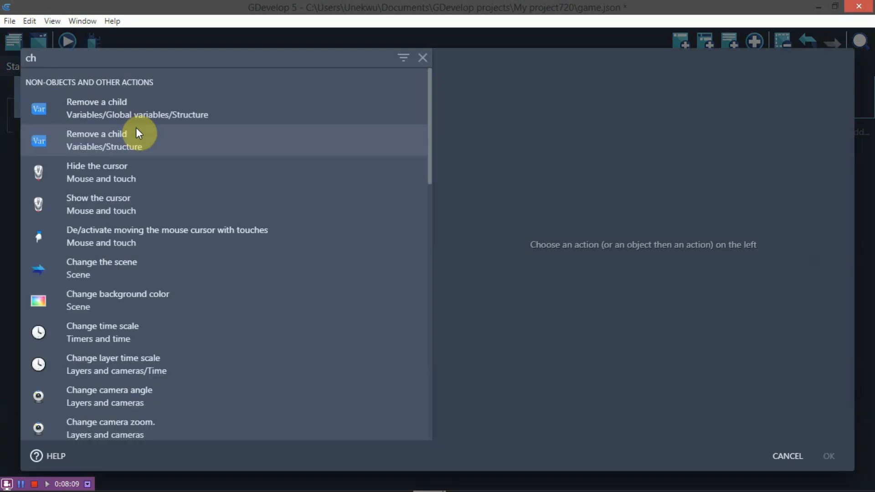
{"action": "type", "text": "an"}
{"action": "left_click", "coordinate": [139, 97]}
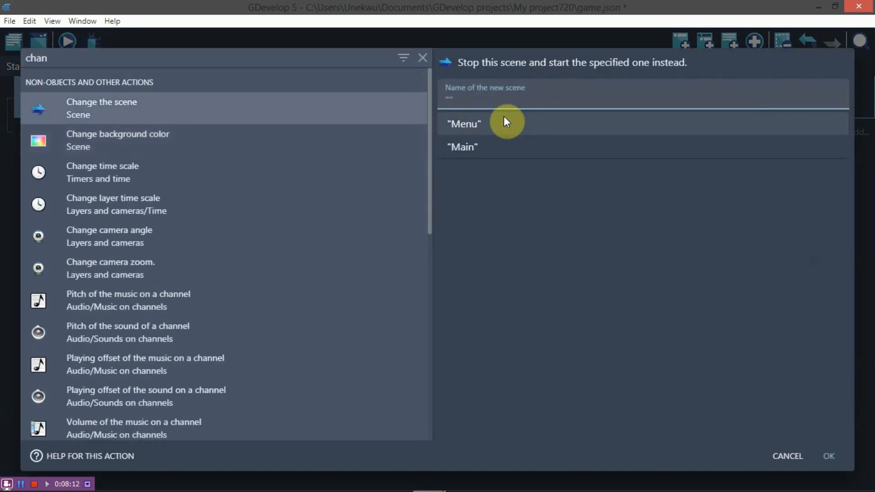
{"action": "left_click", "coordinate": [522, 147]}
{"action": "left_click", "coordinate": [828, 455]}
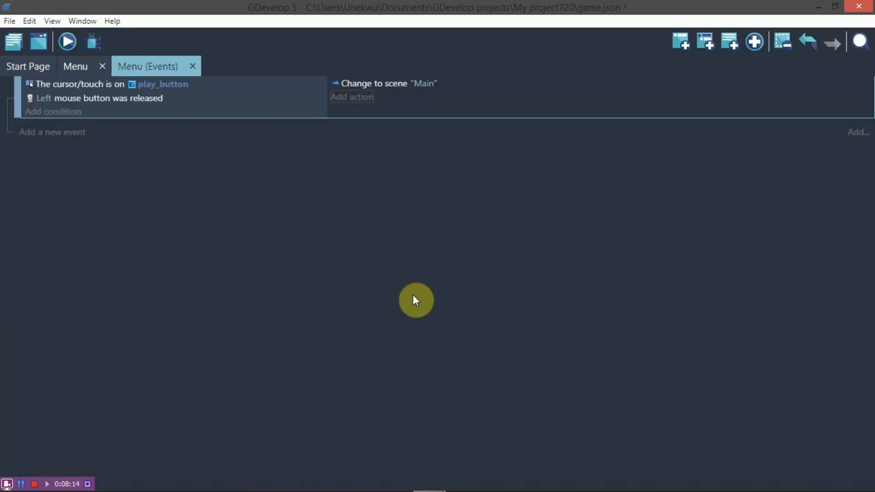
{"action": "left_click", "coordinate": [67, 42]}
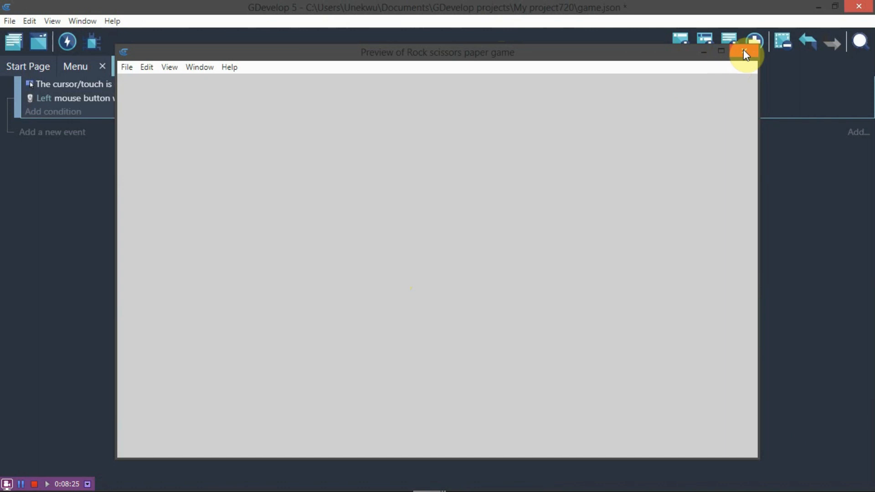
{"action": "left_click", "coordinate": [743, 52]}
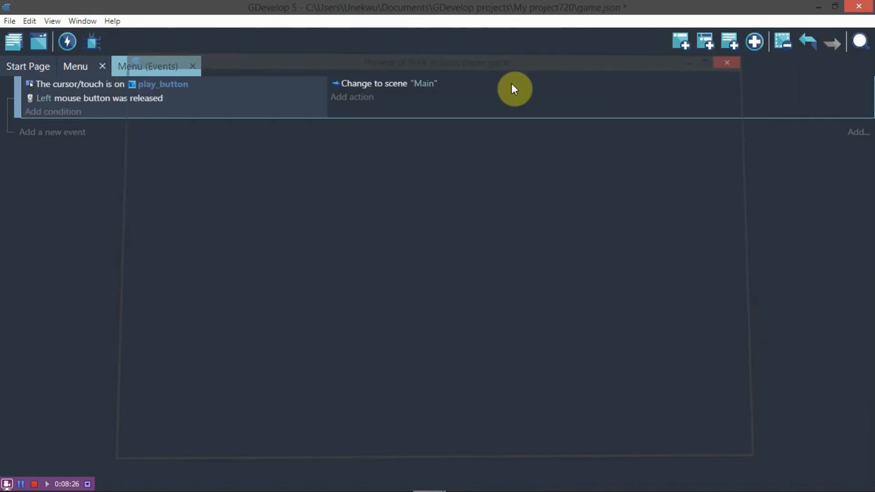
Step: Open the Main scene and set its background color to white in the scene properties
{"action": "left_click", "coordinate": [14, 41]}
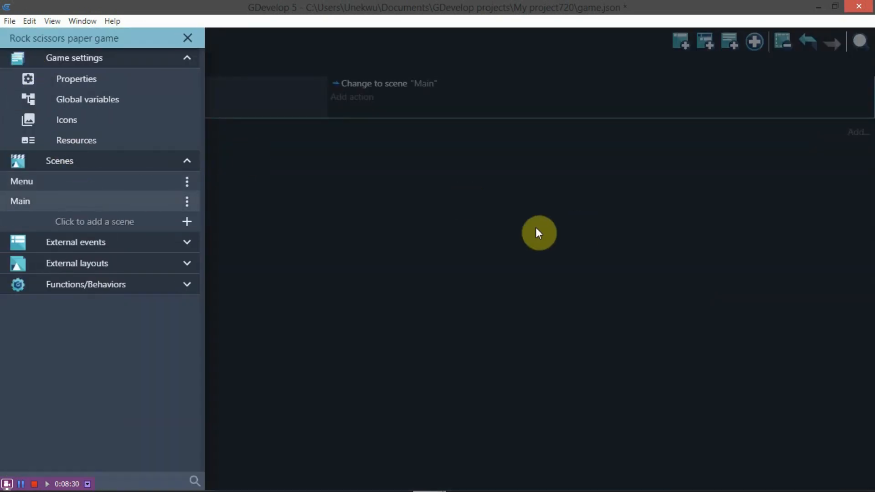
{"action": "scroll", "coordinate": [484, 227], "scroll_direction": "down", "scroll_amount": 7}
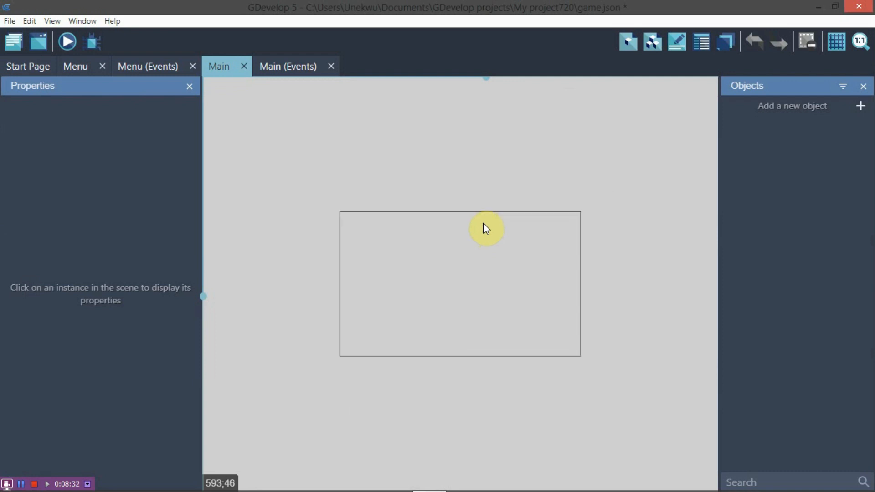
{"action": "scroll", "coordinate": [483, 222], "scroll_direction": "up", "scroll_amount": 12}
{"action": "scroll", "coordinate": [489, 243], "scroll_direction": "down", "scroll_amount": 2}
{"action": "middle_click_drag", "start_coordinate": [474, 242], "coordinate": [481, 211]}
{"action": "scroll", "coordinate": [455, 219], "scroll_direction": "up", "scroll_amount": 1}
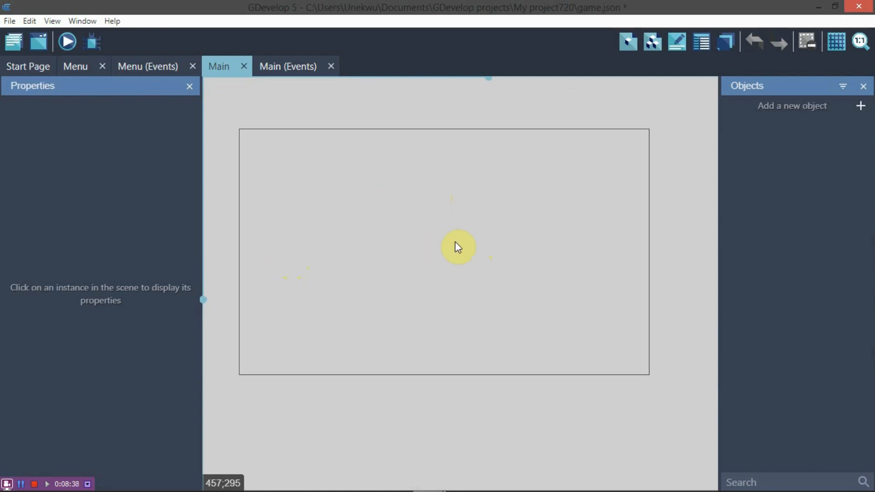
{"action": "right_click", "coordinate": [434, 184]}
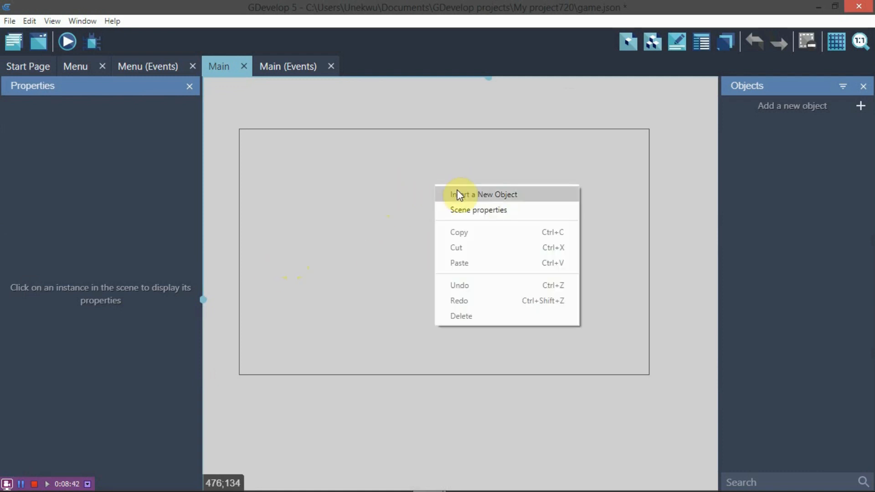
{"action": "left_click", "coordinate": [464, 209]}
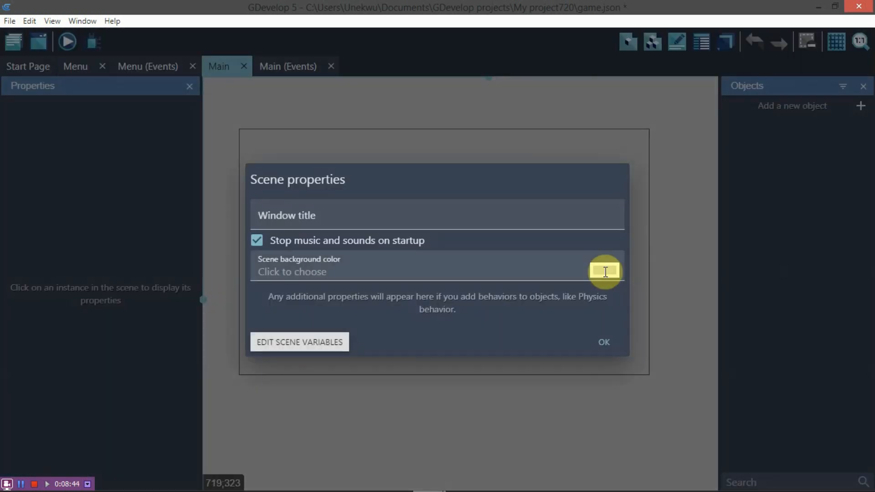
{"action": "left_click", "coordinate": [604, 271]}
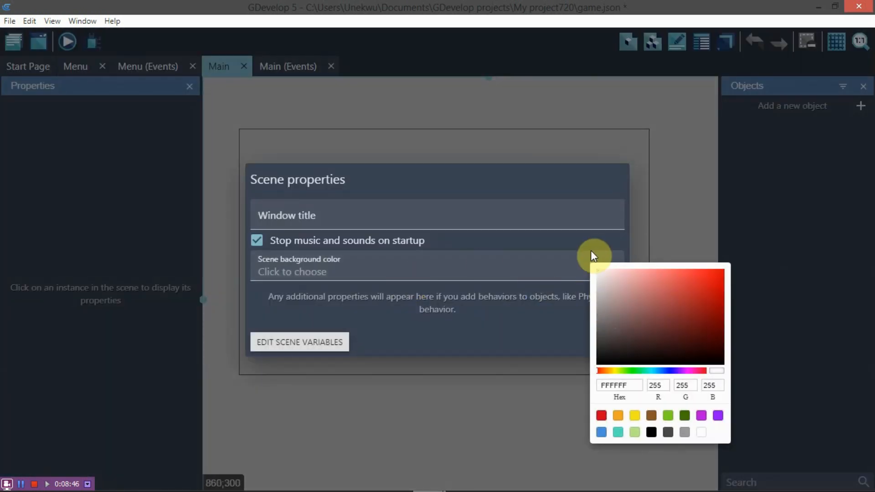
{"action": "left_click", "coordinate": [574, 189]}
{"action": "left_click", "coordinate": [604, 351]}
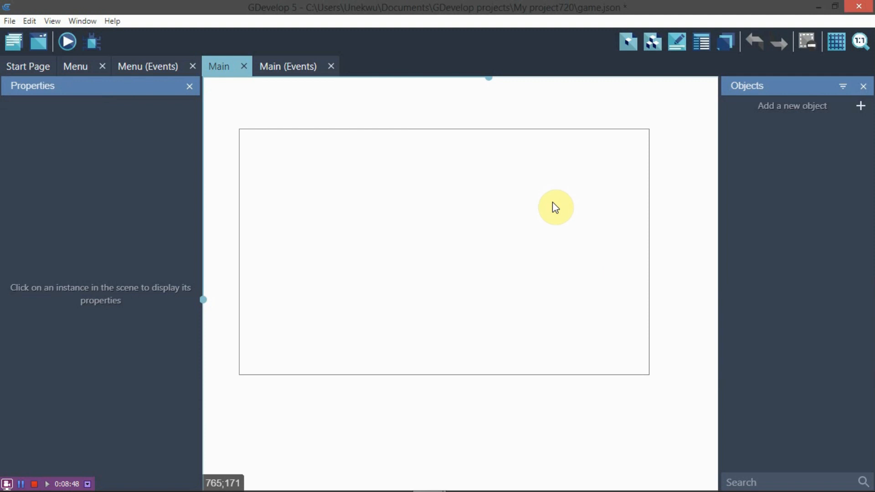
Step: Switch to the other GDevelop window with the reference project My project719 and open its Game scene
{"action": "scroll", "coordinate": [552, 205], "scroll_direction": "down", "scroll_amount": 3}
{"action": "scroll", "coordinate": [552, 205], "scroll_direction": "up", "scroll_amount": 3}
{"action": "mouse_move", "coordinate": [565, 248]}
{"action": "middle_mouse_down"}
{"action": "mouse_move", "coordinate": [250, 336]}
{"action": "mouse_move", "coordinate": [572, 230]}
{"action": "mouse_move", "coordinate": [488, 247]}
{"action": "mouse_move", "coordinate": [582, 265]}
{"action": "mouse_move", "coordinate": [564, 245]}
{"action": "middle_mouse_up"}
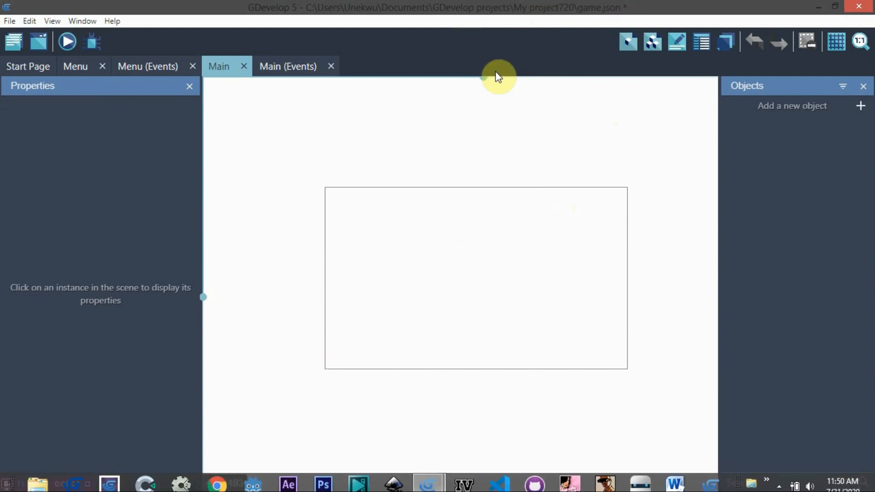
{"action": "key", "text": "alt+Tab"}
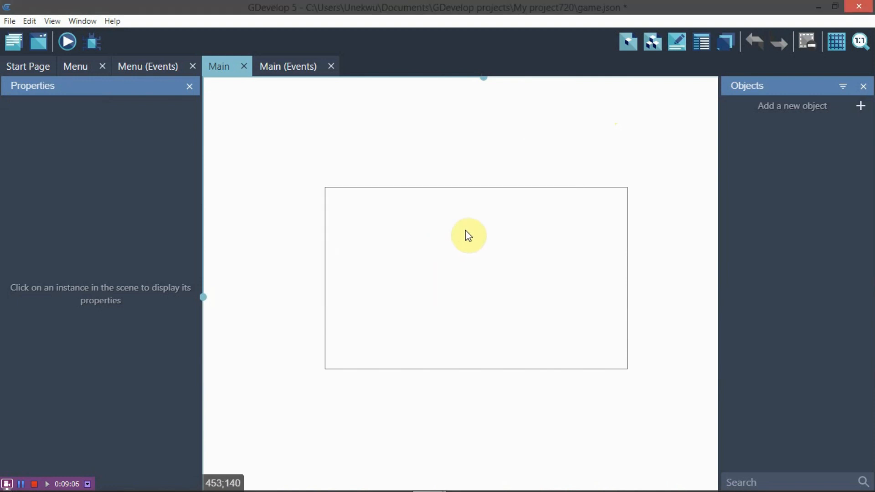
{"action": "key", "text": "alt+Tab"}
{"action": "left_click", "coordinate": [463, 227]}
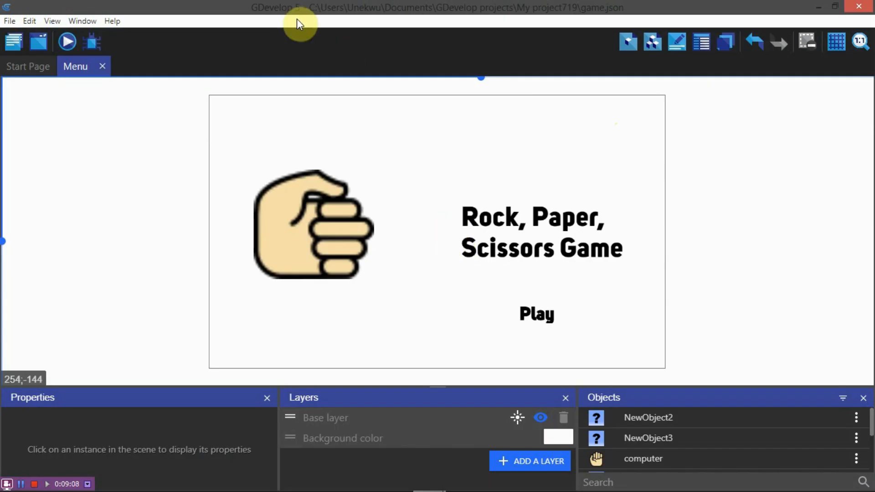
{"action": "left_click", "coordinate": [13, 44]}
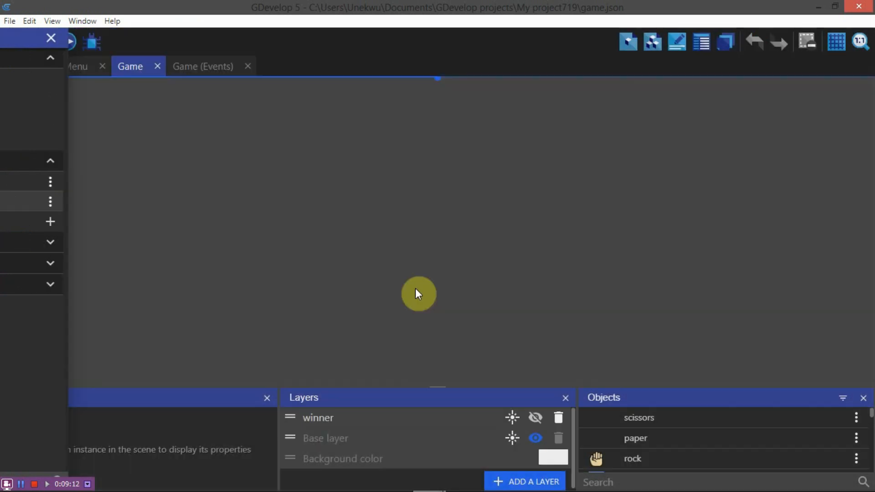
Step: Examine the layout of the reference Game scene, including its status object, and compare it with the empty Main scene of My project720
{"action": "scroll", "coordinate": [418, 287], "scroll_direction": "down", "scroll_amount": 4}
{"action": "scroll", "coordinate": [501, 288], "scroll_direction": "up", "scroll_amount": 5}
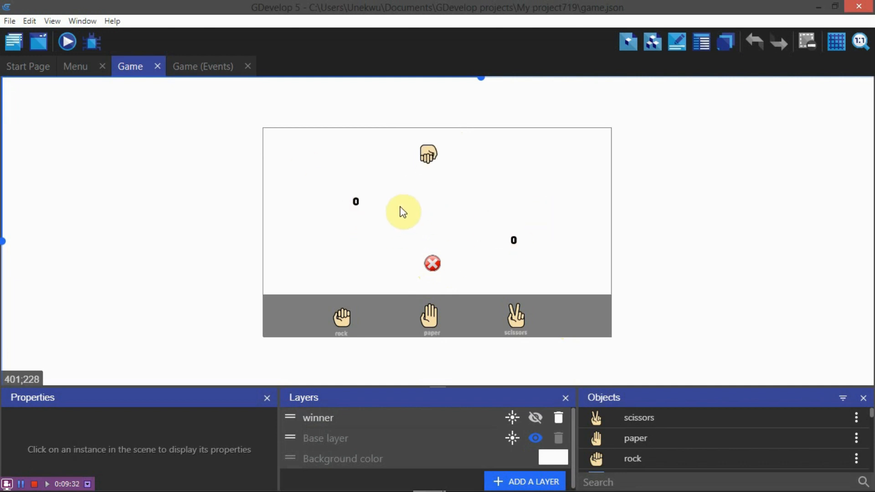
{"action": "left_click_drag", "start_coordinate": [385, 194], "coordinate": [454, 242]}
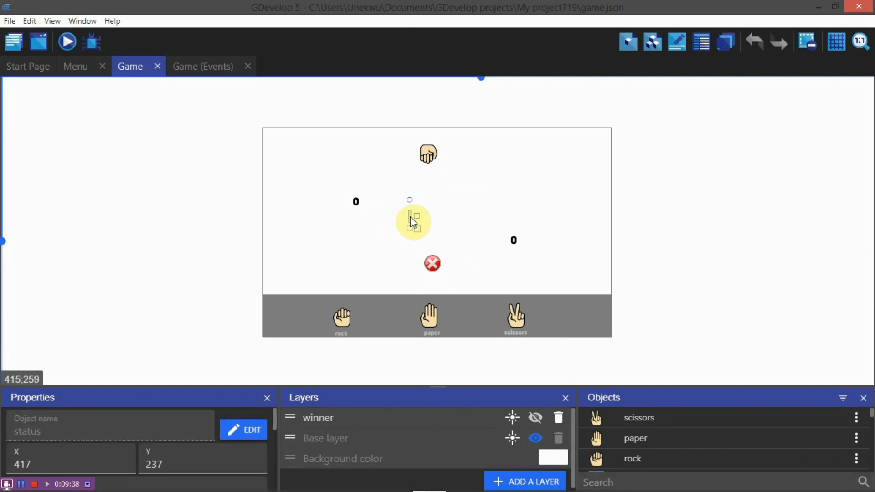
{"action": "left_click", "coordinate": [425, 219]}
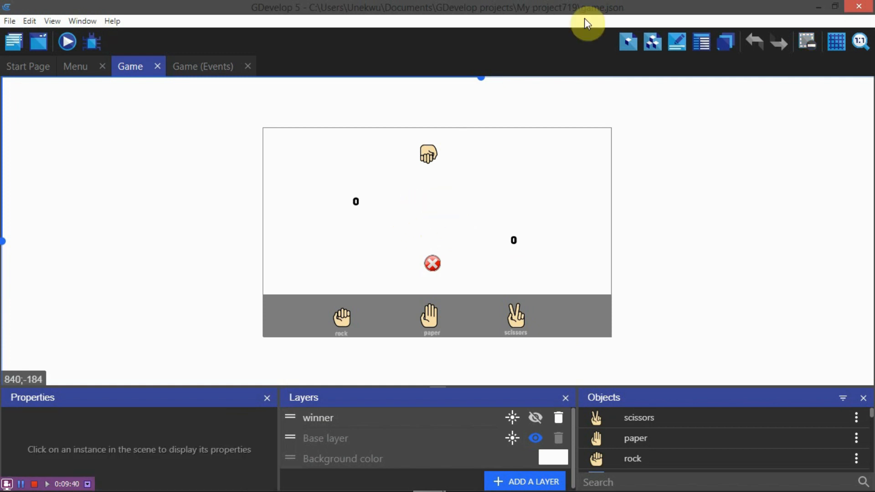
{"action": "key", "text": "alt+Tab"}
{"action": "key", "text": "alt+Tab"}
{"action": "key", "text": "alt+Tab"}
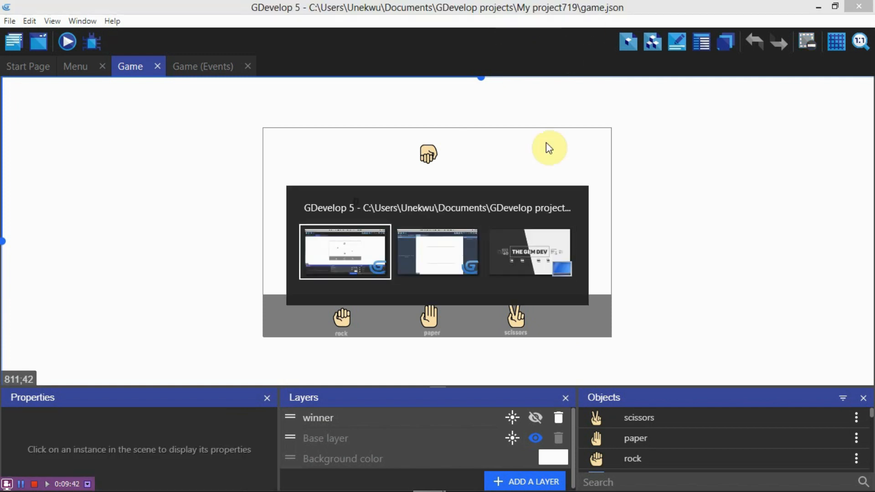
{"action": "key", "text": "alt+Tab"}
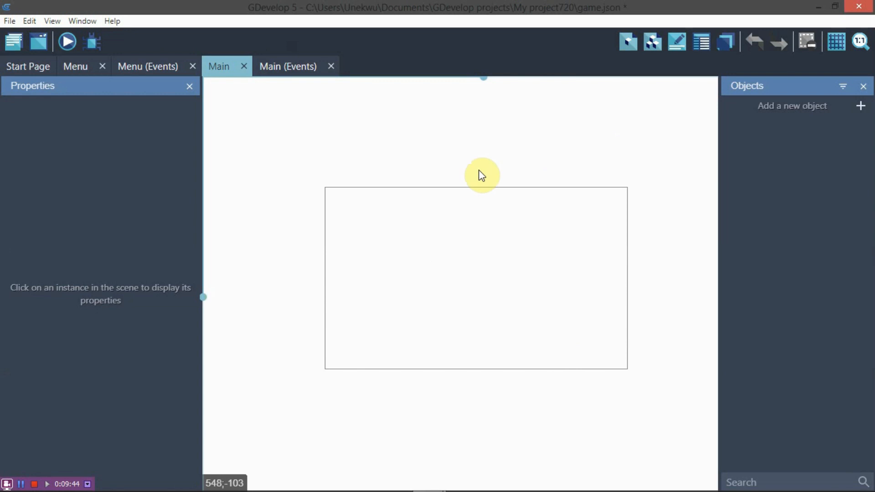
{"action": "key", "text": "alt+Tab"}
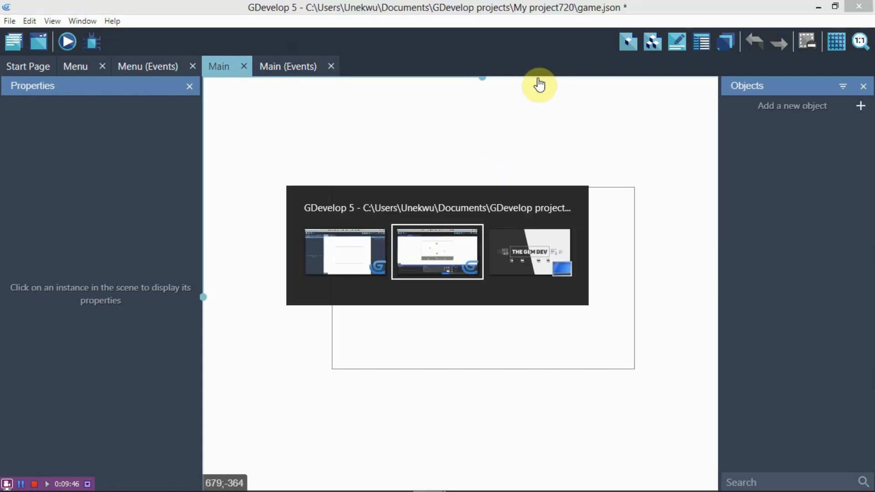
{"action": "key", "text": "alt+Tab"}
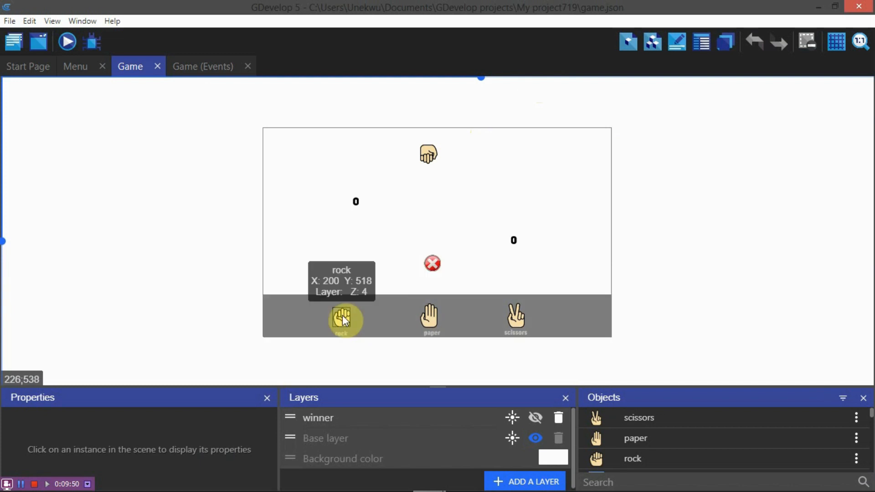
Step: Switch back to My project720 and create a new sprite object named rock_icon in the Main scene
{"action": "key", "text": "alt+Tab"}
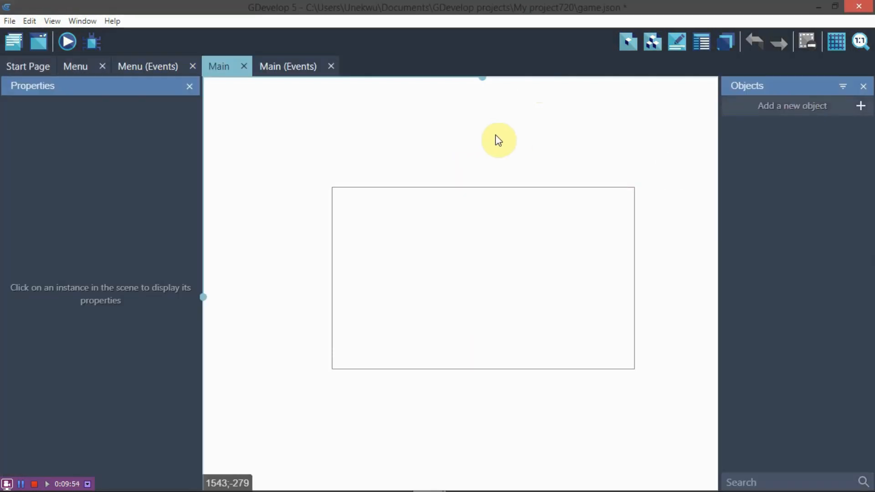
{"action": "left_click", "coordinate": [792, 106]}
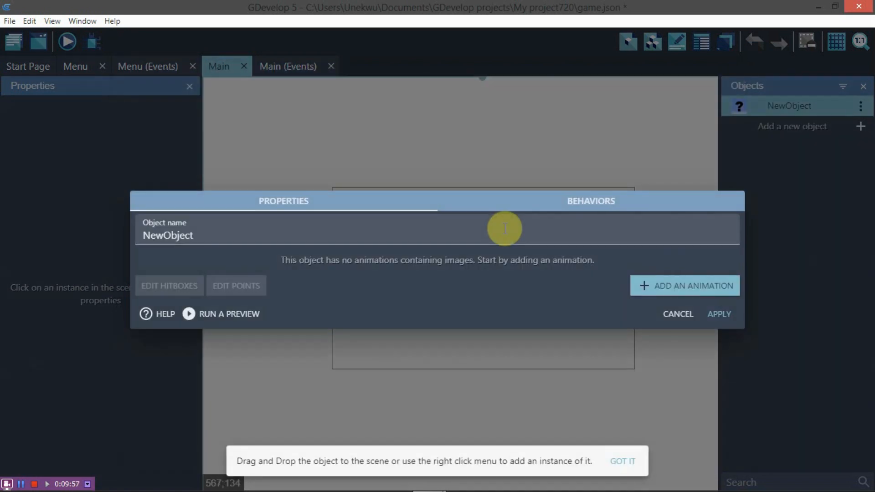
{"action": "double_click", "coordinate": [505, 229]}
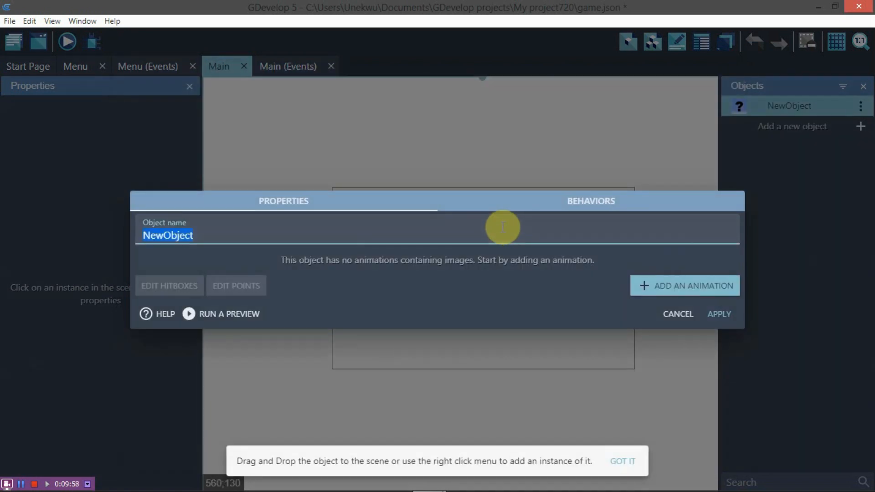
{"action": "key", "text": "BackSpace"}
{"action": "type", "text": "R"}
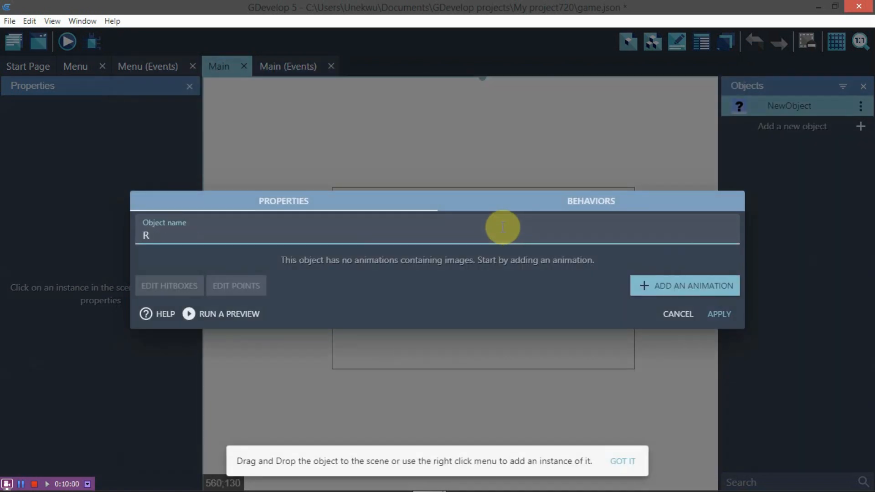
{"action": "key", "text": "BackSpace"}
{"action": "type", "text": "rock_icon"}
Step: Give rock_icon an animation with the rock image from the Desktop, copying the file into the project folder, and apply the object
{"action": "left_click", "coordinate": [672, 286]}
{"action": "left_click", "coordinate": [173, 280]}
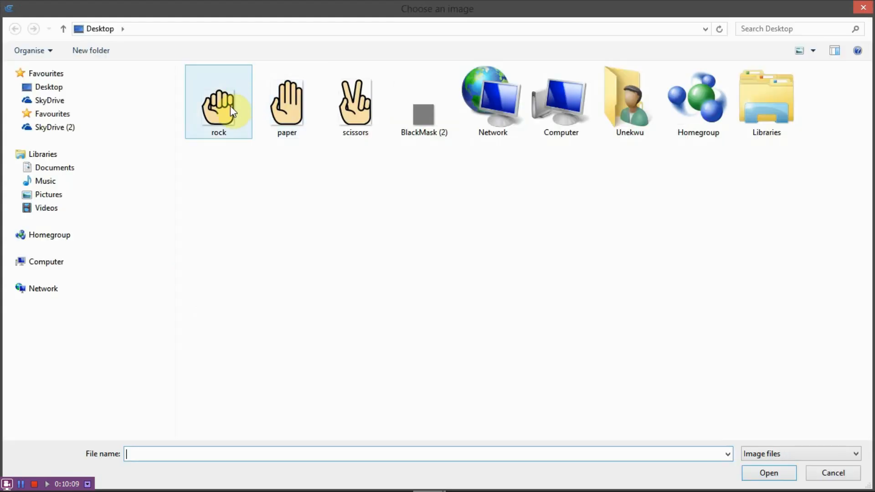
{"action": "double_click", "coordinate": [226, 108]}
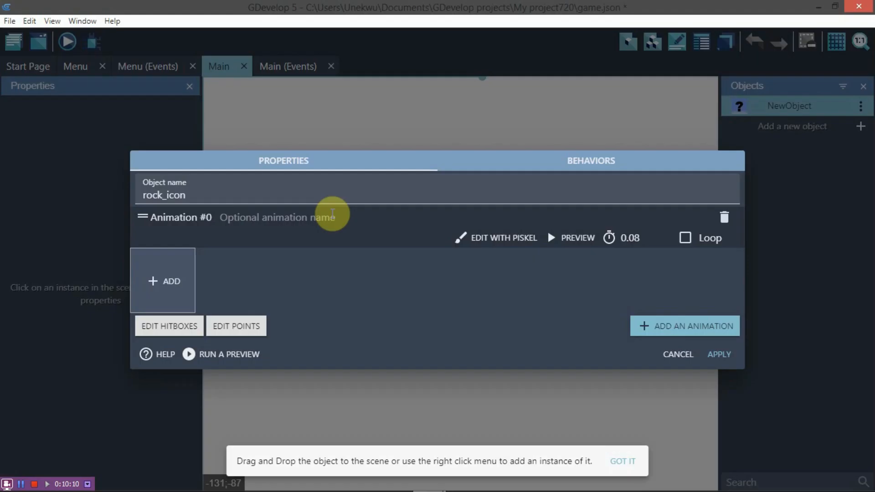
{"action": "left_click", "coordinate": [537, 256]}
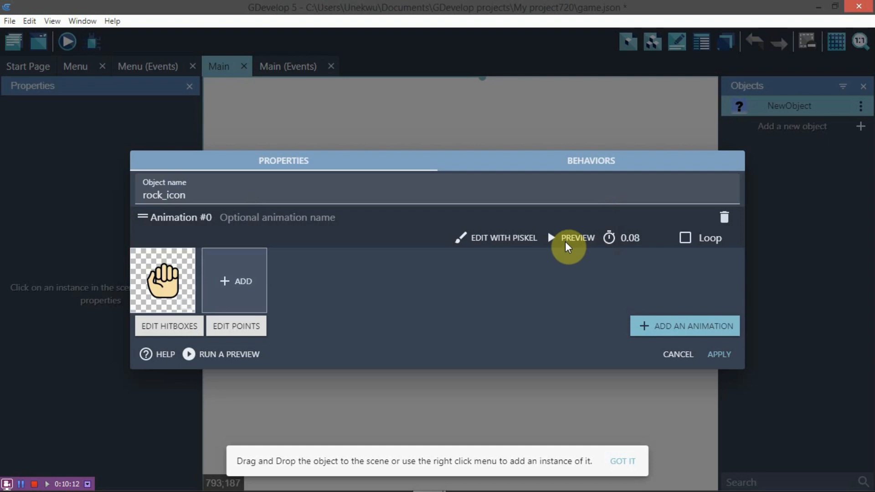
{"action": "left_click", "coordinate": [714, 355]}
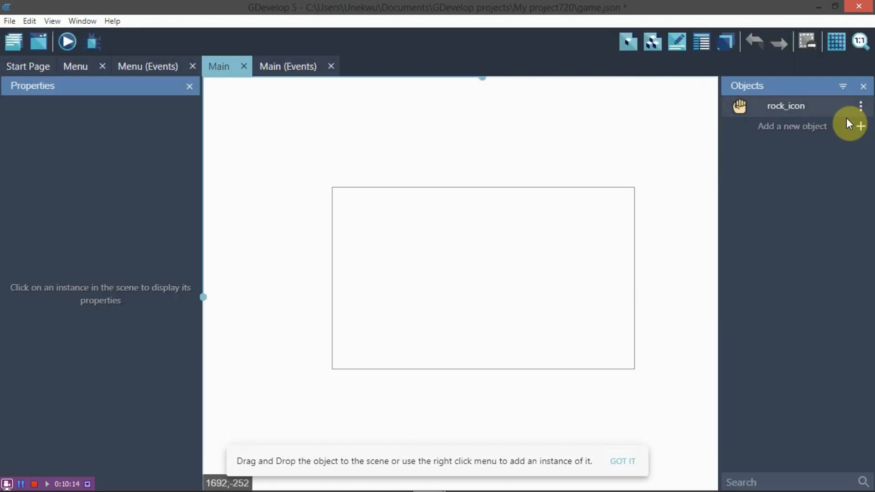
Step: Create a second sprite object in the Main scene and name it Paper_icon
{"action": "left_click", "coordinate": [820, 130]}
{"action": "left_click", "coordinate": [220, 114]}
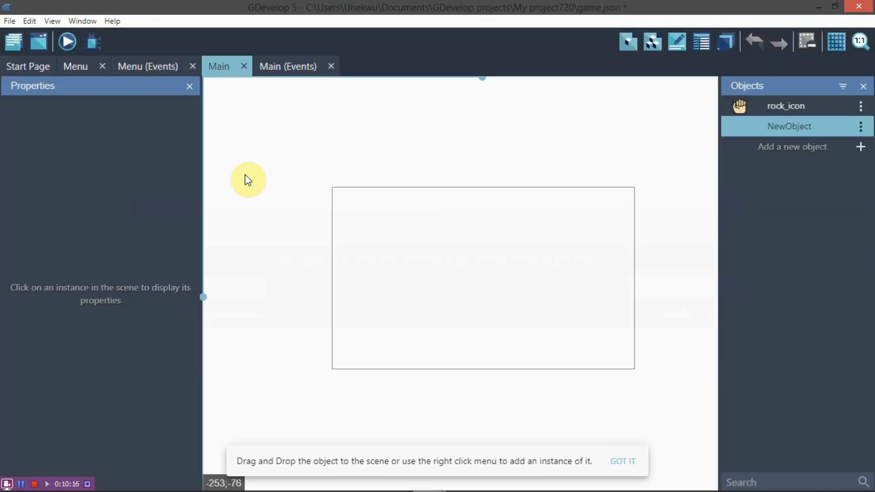
{"action": "left_click", "coordinate": [246, 235]}
{"action": "key", "text": "ctrl+a"}
{"action": "type", "text": "Pp"}
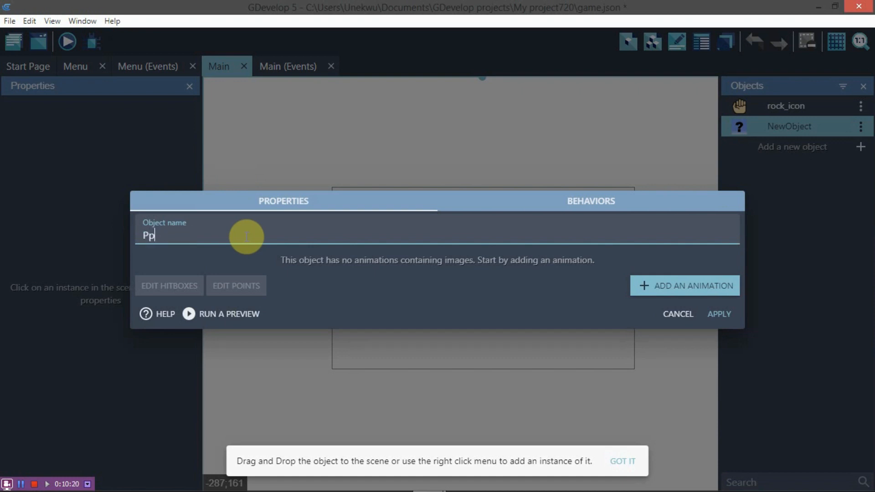
{"action": "type", "text": "aaper_icon"}
Step: Give Paper_icon an animation with the paper image, copying the file into the project folder, and apply the object
{"action": "left_click", "coordinate": [683, 286]}
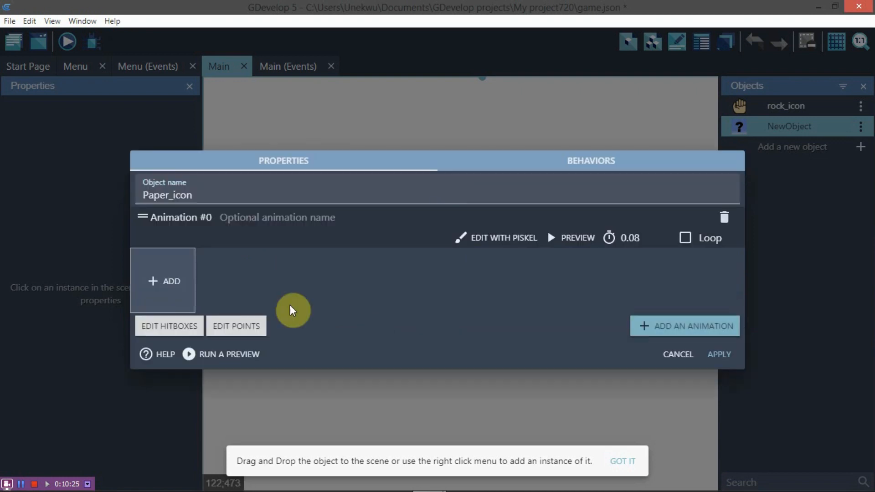
{"action": "left_click", "coordinate": [166, 289]}
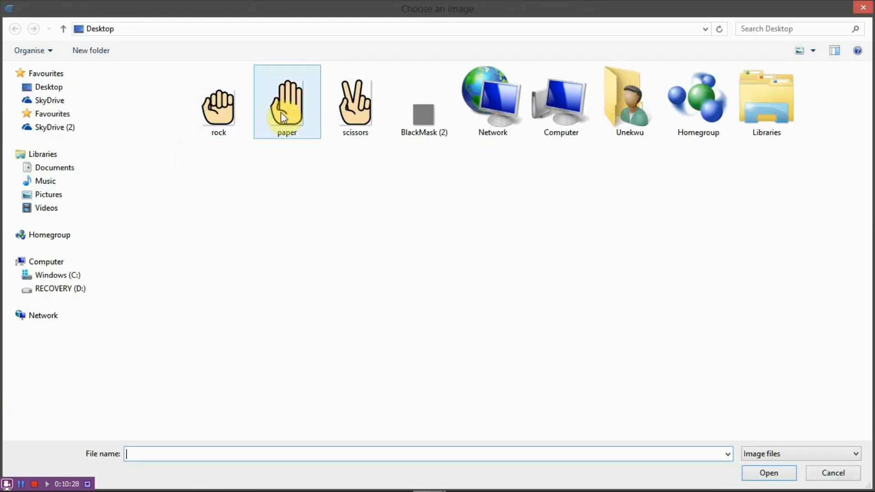
{"action": "double_click", "coordinate": [310, 112]}
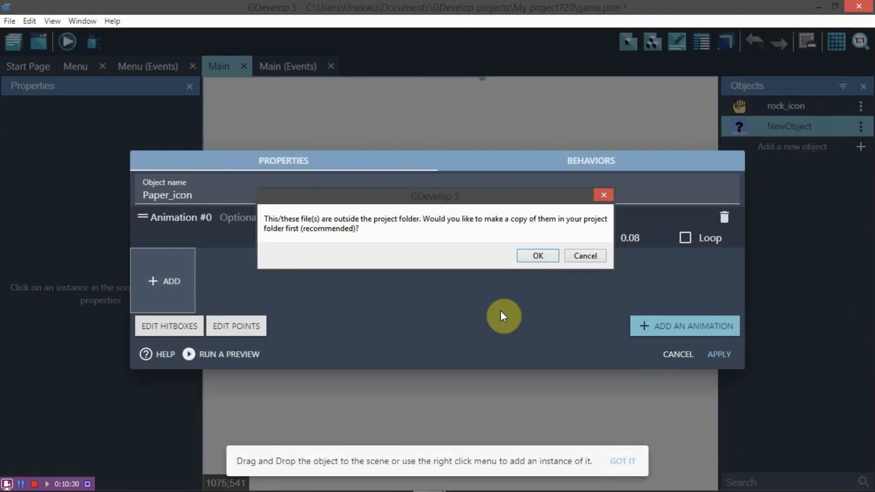
{"action": "left_click", "coordinate": [534, 255]}
{"action": "left_click", "coordinate": [722, 353]}
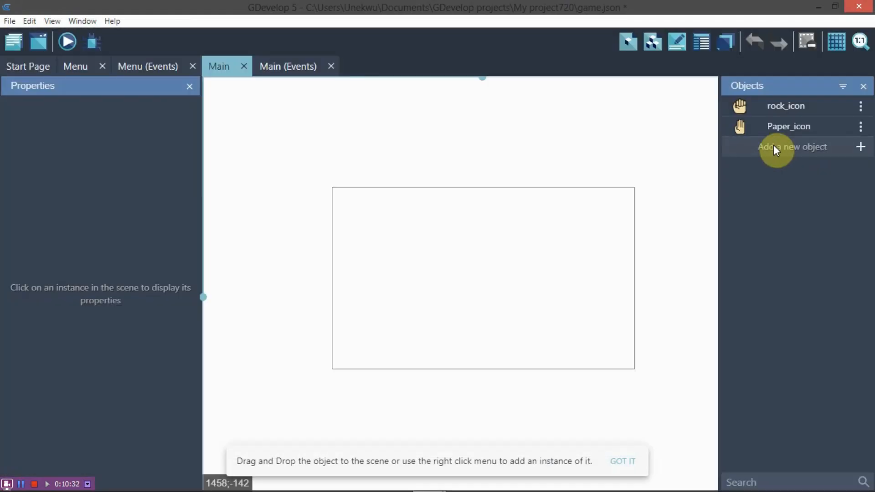
Step: Create a sprite object named scissors_icon with an animation using the scissors image, copied into the project folder
{"action": "left_click", "coordinate": [775, 147]}
{"action": "left_click", "coordinate": [418, 135]}
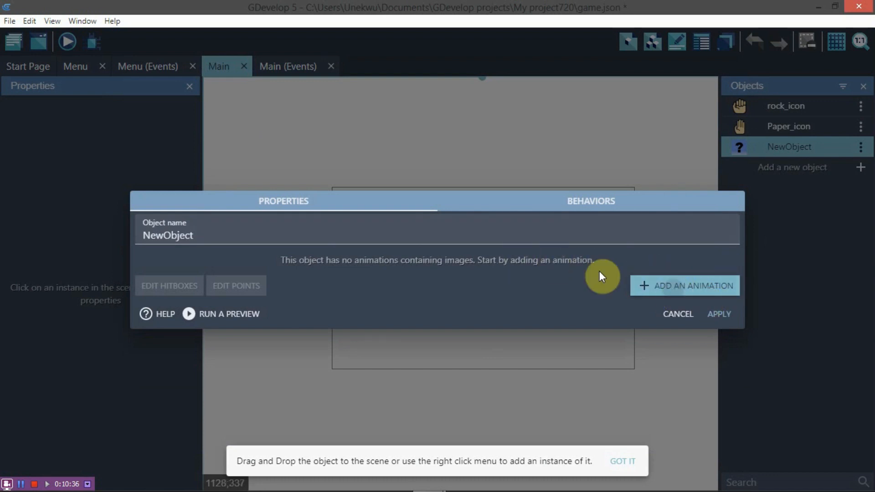
{"action": "left_click", "coordinate": [669, 287]}
{"action": "left_click", "coordinate": [160, 280]}
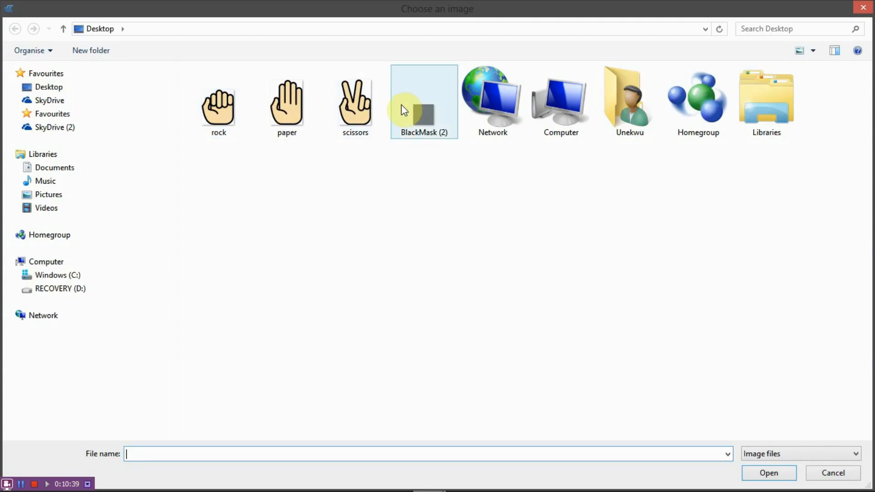
{"action": "double_click", "coordinate": [351, 104]}
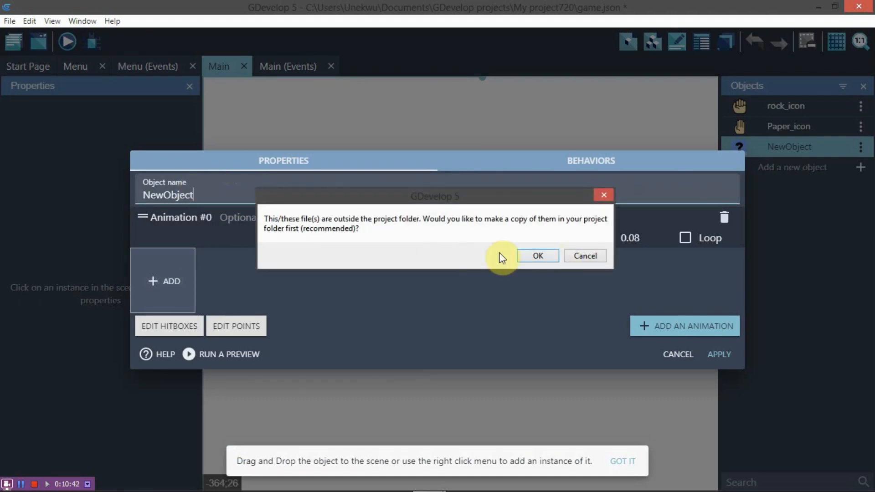
{"action": "left_click", "coordinate": [537, 255]}
{"action": "double_click", "coordinate": [210, 190]}
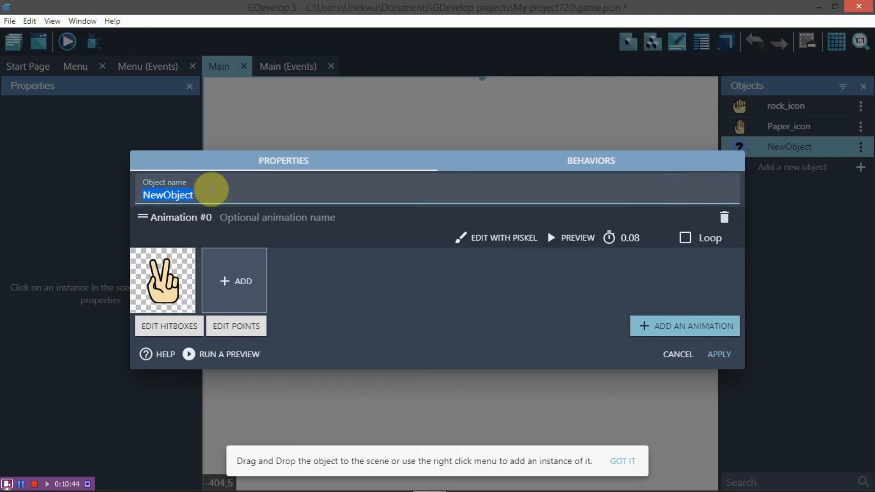
{"action": "type", "text": "scissors_icon"}
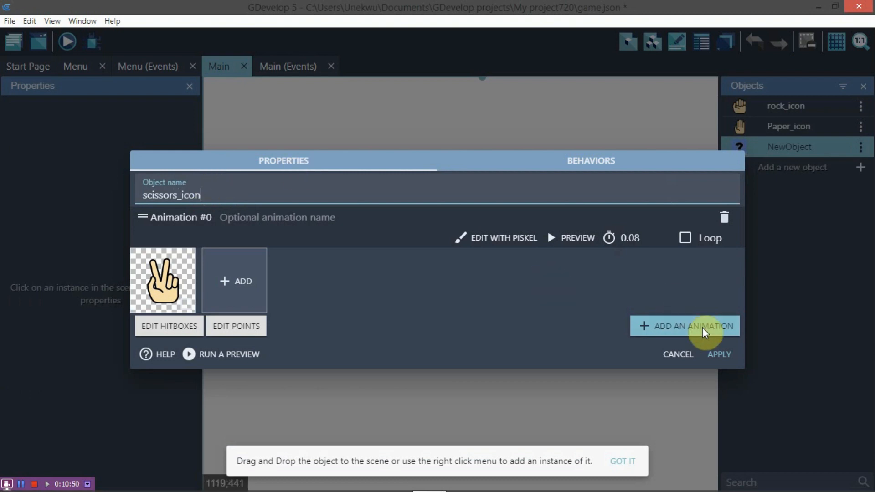
{"action": "left_click", "coordinate": [718, 354]}
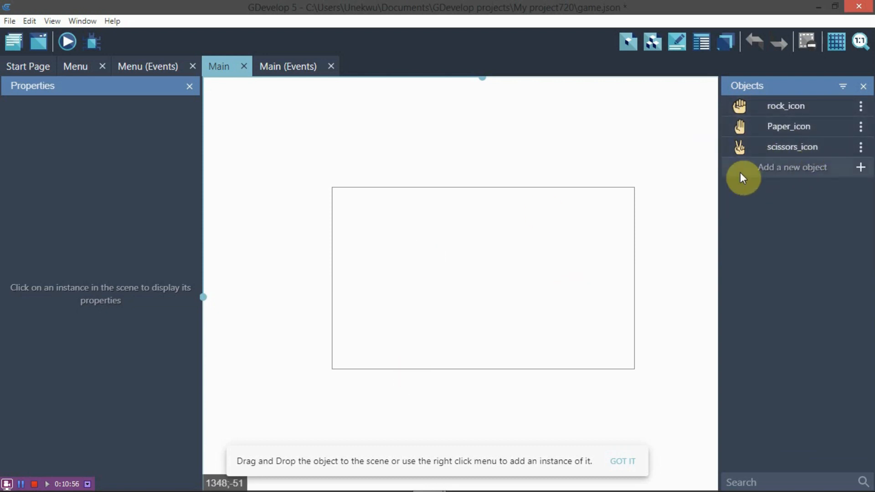
Step: Examine the Player object in the reference project My project719's Game scene, and return to My project720
{"action": "key", "text": "alt+Tab"}
{"action": "key", "text": "alt+Tab"}
{"action": "key", "text": "alt+Tab"}
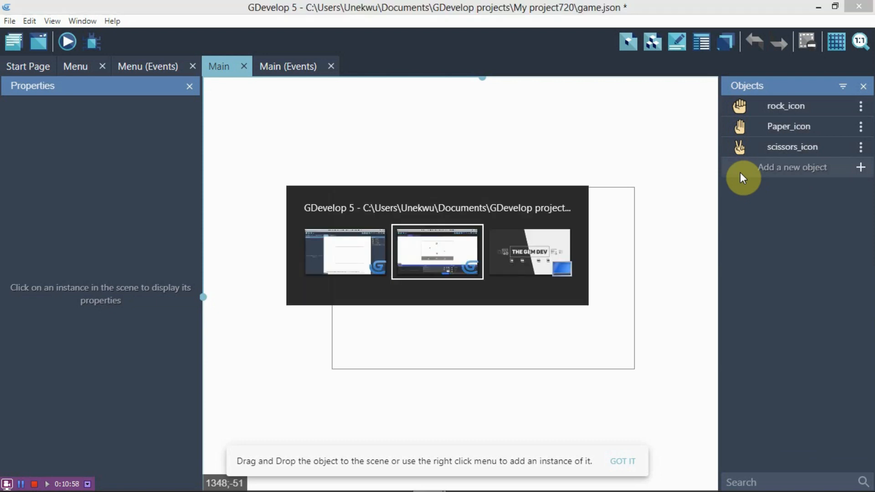
{"action": "key", "text": "alt+Tab"}
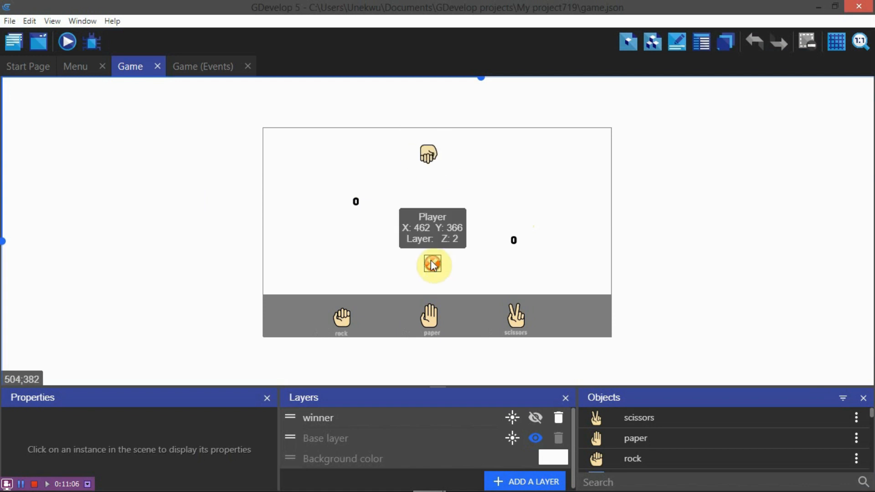
{"action": "key", "text": "alt+Tab"}
{"action": "key", "text": "Tab"}
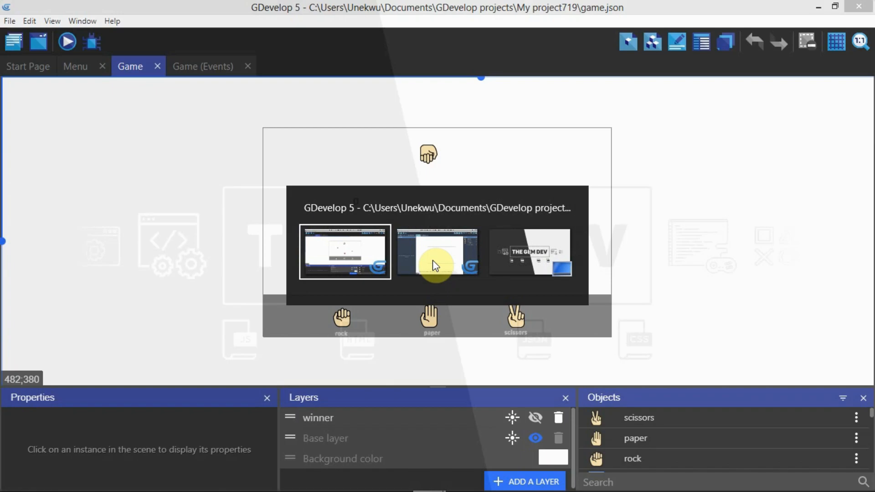
{"action": "key", "text": "Escape"}
Step: Create another sprite object and add the rock image as its first animation, copying the file into the project folder
{"action": "left_click", "coordinate": [776, 167]}
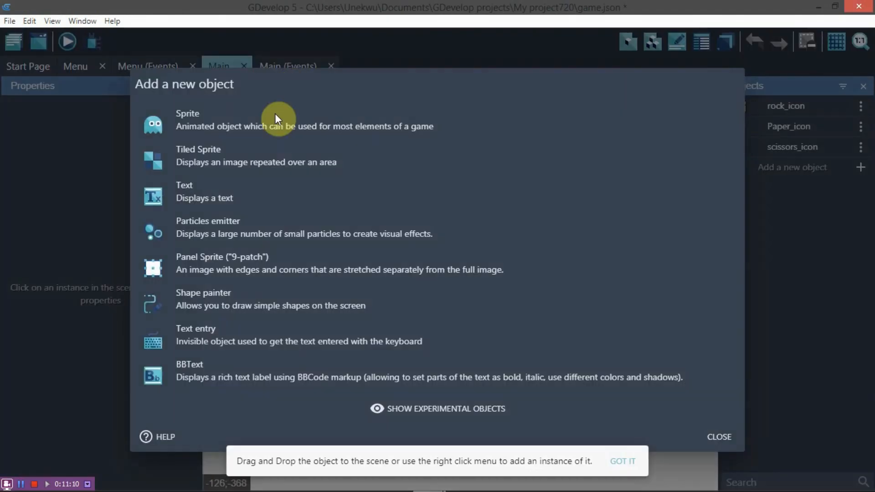
{"action": "left_click", "coordinate": [270, 122]}
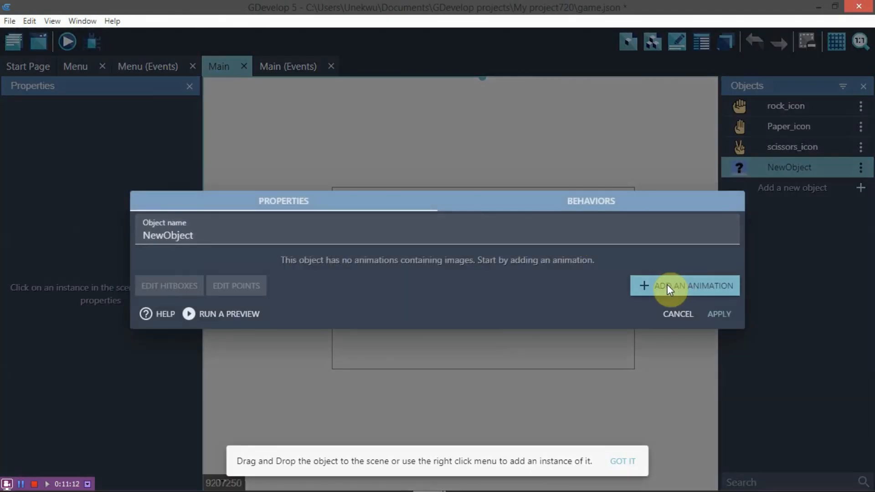
{"action": "left_click", "coordinate": [674, 286]}
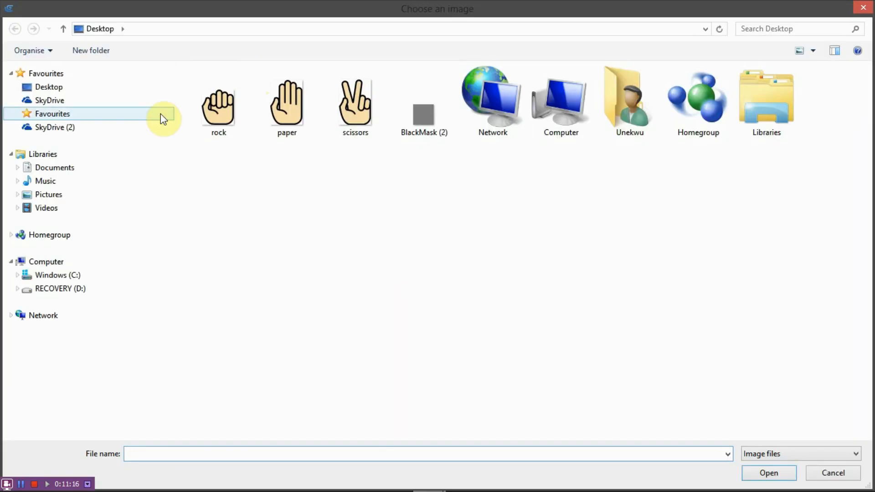
{"action": "double_click", "coordinate": [242, 122]}
{"action": "left_click", "coordinate": [531, 251]}
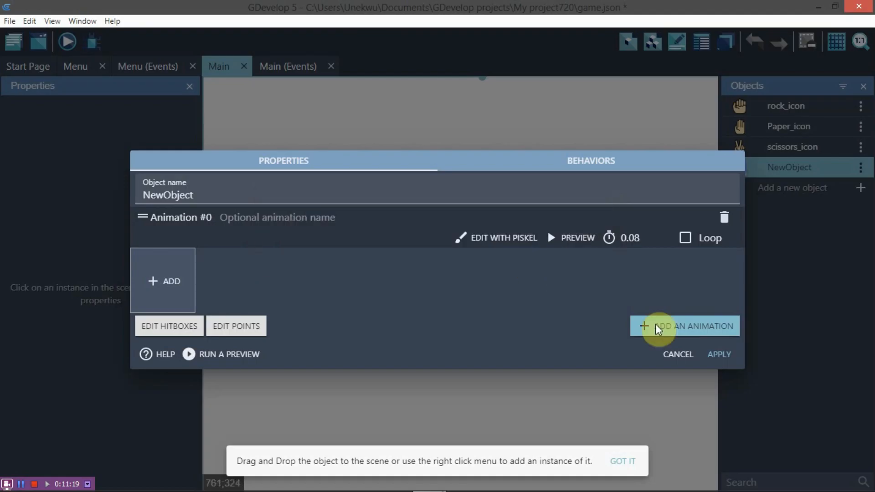
Step: Add a second animation with the paper image and a third with the scissors image to the new sprite
{"action": "left_click", "coordinate": [686, 335]}
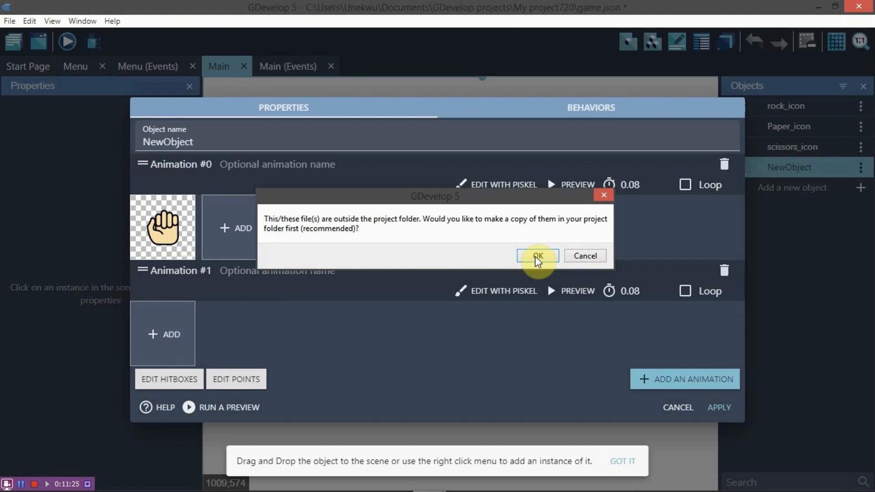
{"action": "left_click", "coordinate": [531, 256]}
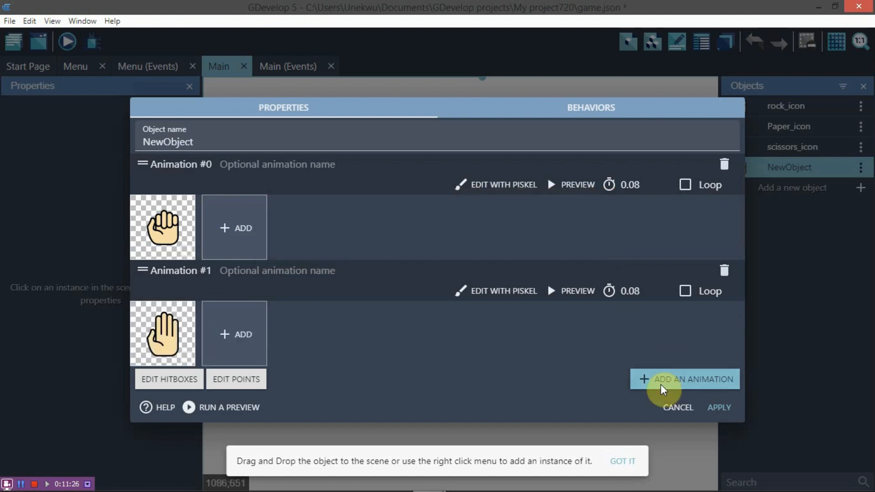
{"action": "left_click", "coordinate": [648, 377]}
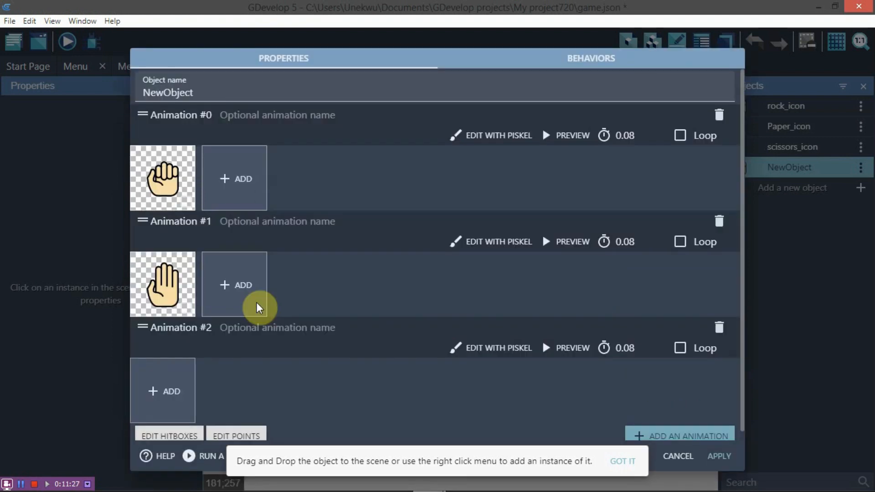
{"action": "scroll", "coordinate": [454, 350], "scroll_direction": "down", "scroll_amount": 1}
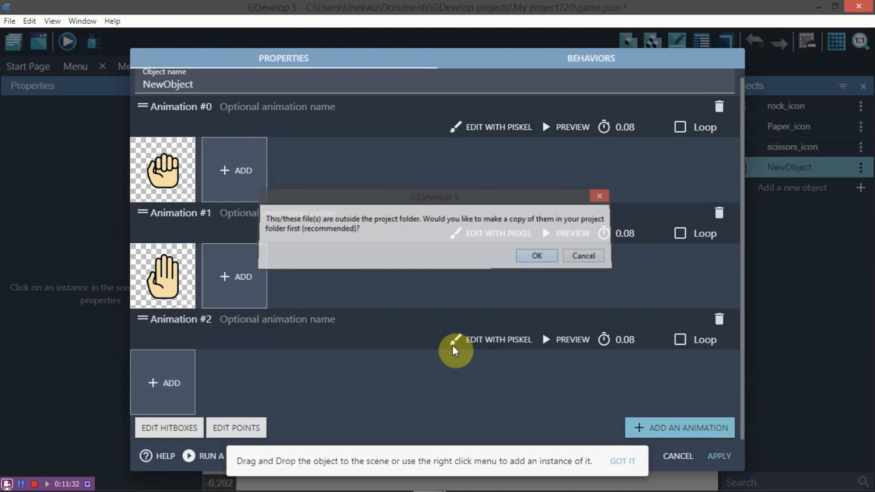
Step: Name the three-animation sprite computer_animation and apply the object
{"action": "double_click", "coordinate": [274, 101]}
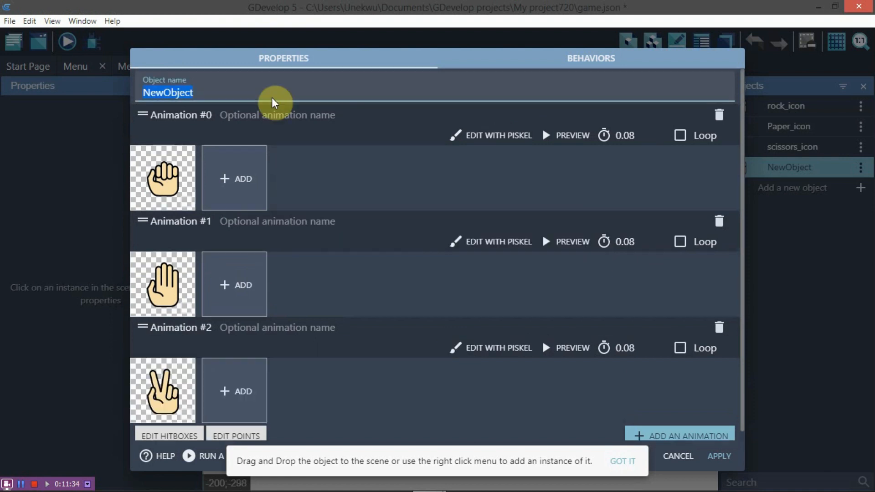
{"action": "type", "text": "com"}
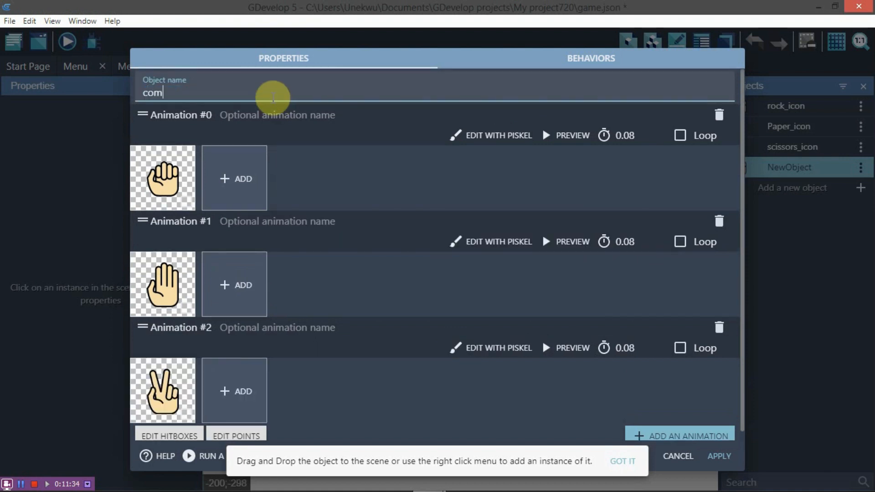
{"action": "type", "text": "puter_animation"}
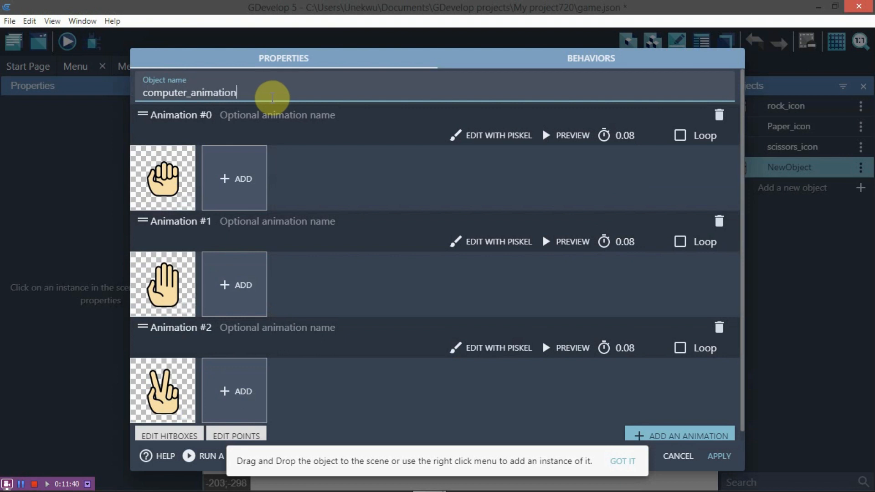
{"action": "left_click", "coordinate": [374, 162]}
{"action": "left_click", "coordinate": [724, 457]}
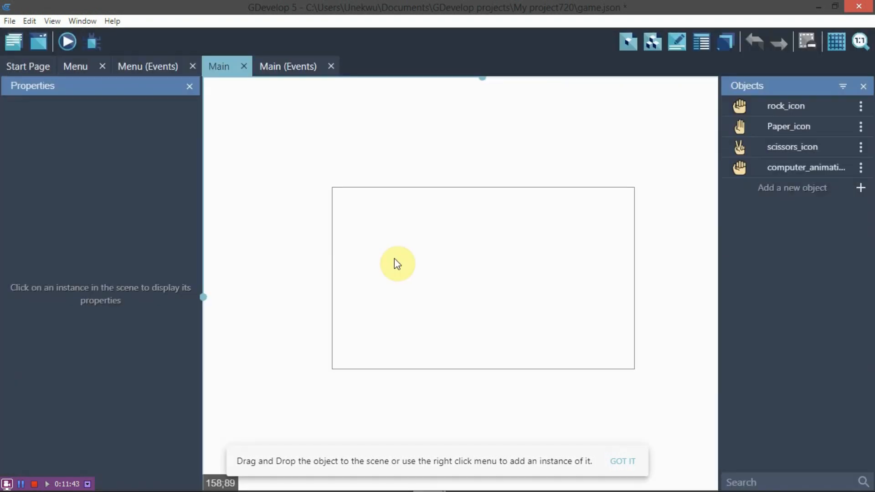
Step: Preview the Game scene of the reference project My project719, close the preview, and return to My project720
{"action": "key", "text": "alt+Tab"}
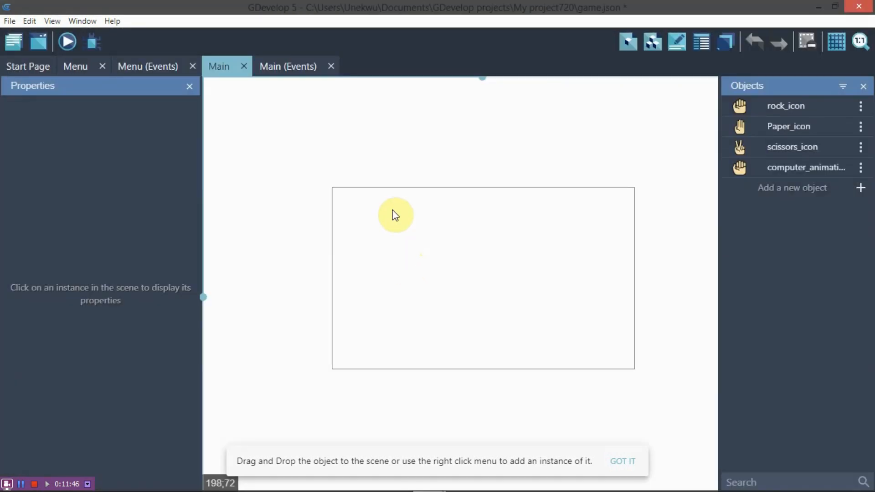
{"action": "key", "text": "alt+Tab"}
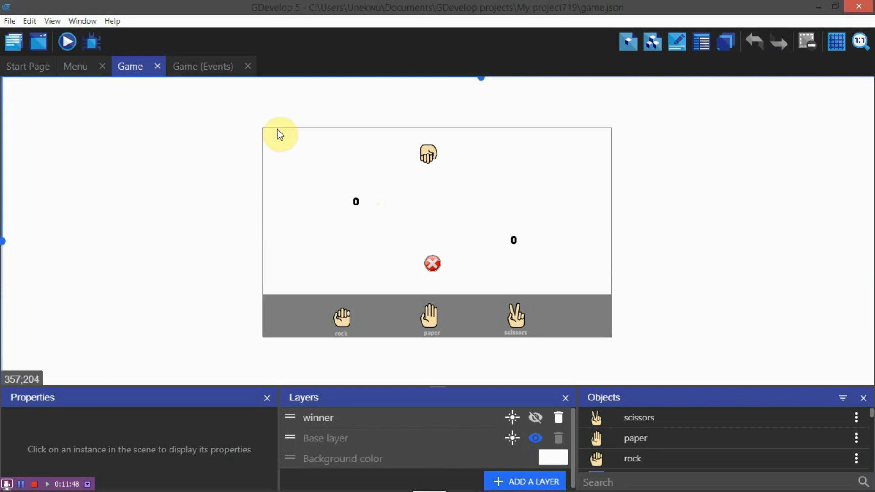
{"action": "left_click", "coordinate": [69, 42]}
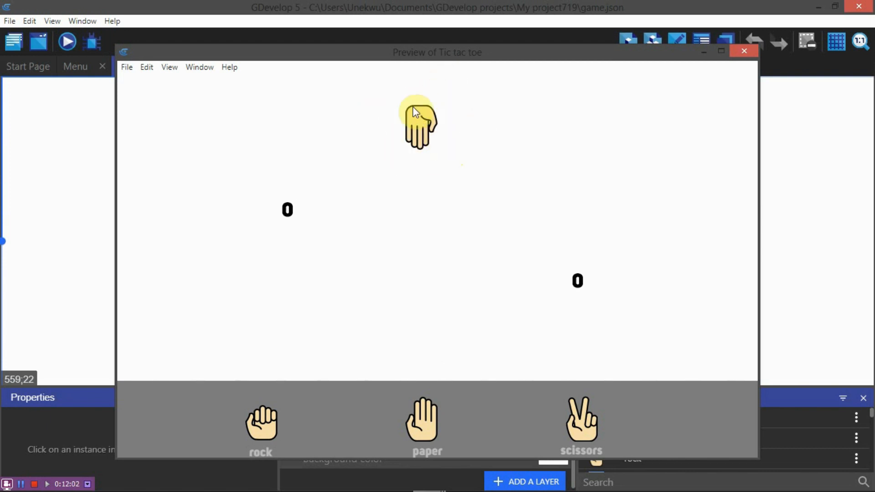
{"action": "left_click", "coordinate": [744, 51]}
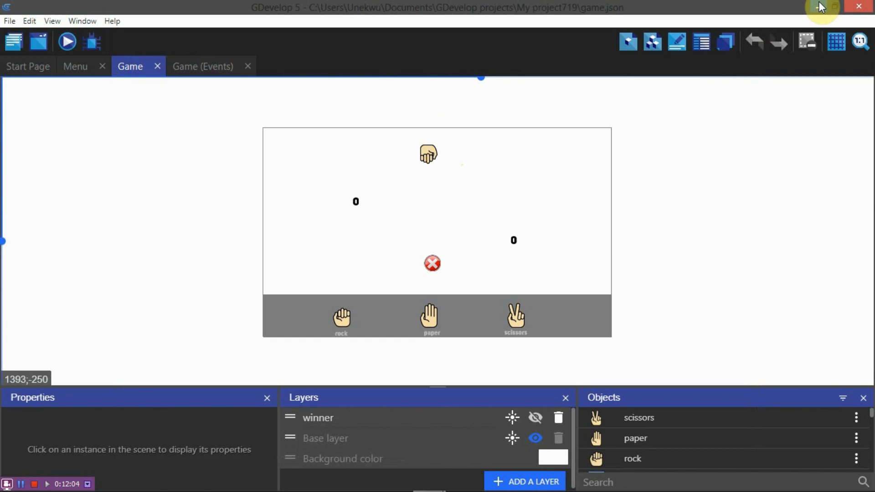
{"action": "key", "text": "alt+Tab"}
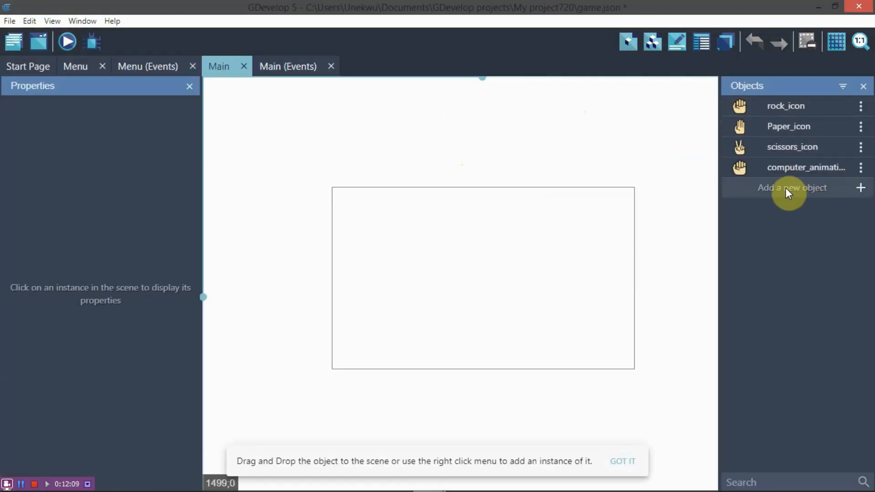
Step: Add a fourth animation to the computer_animation object with the rock image as its first frame, copying the file into the project folder
{"action": "double_click", "coordinate": [798, 168]}
{"action": "scroll", "coordinate": [638, 342], "scroll_direction": "down", "scroll_amount": 1}
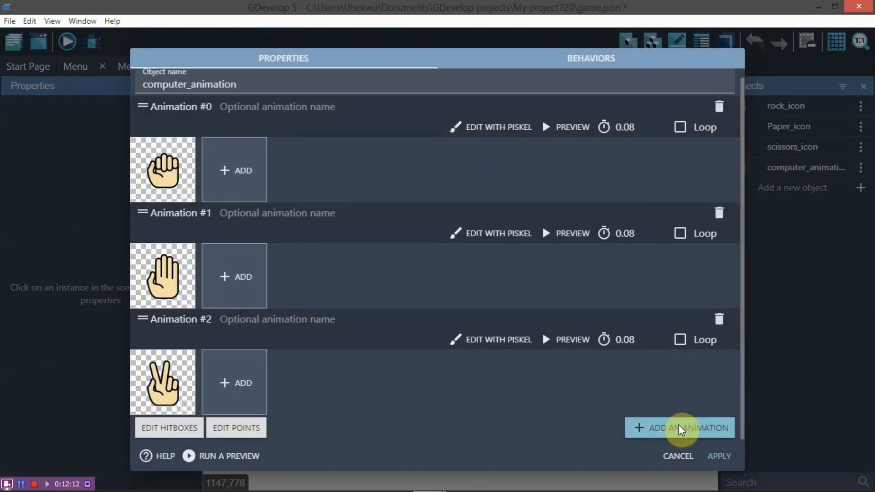
{"action": "left_click", "coordinate": [680, 429]}
{"action": "scroll", "coordinate": [205, 406], "scroll_direction": "down", "scroll_amount": 2}
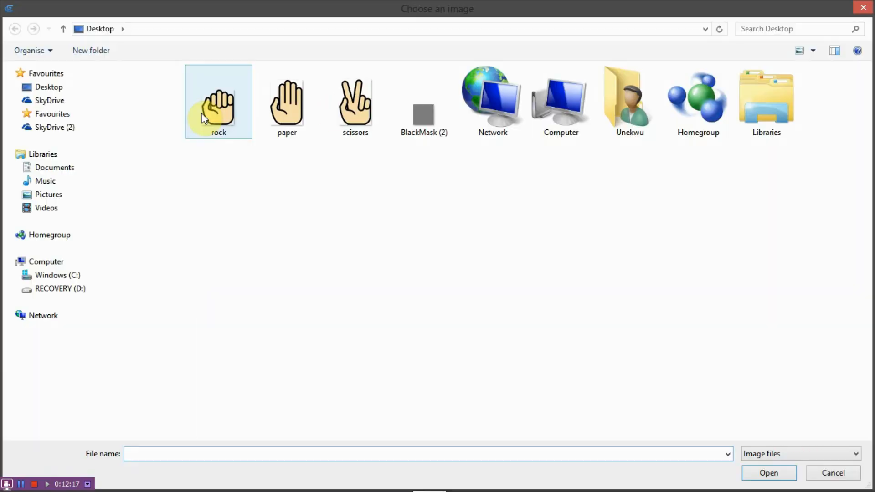
{"action": "double_click", "coordinate": [207, 105]}
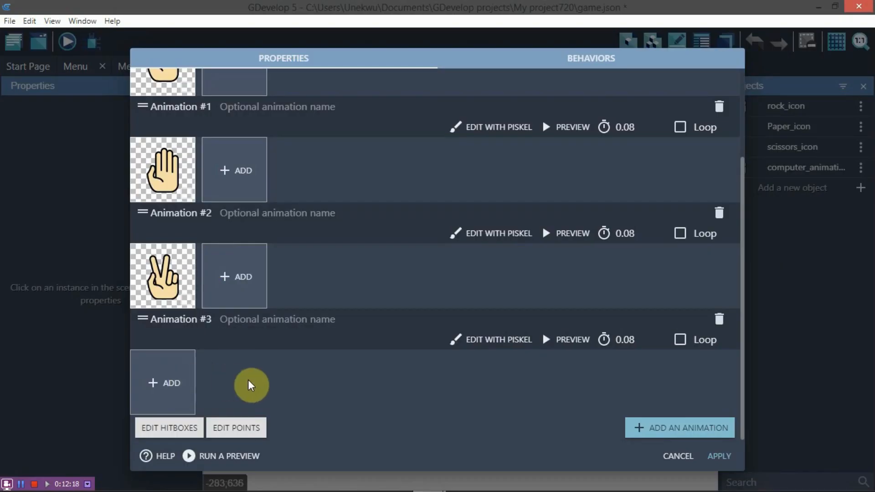
{"action": "left_click", "coordinate": [535, 256]}
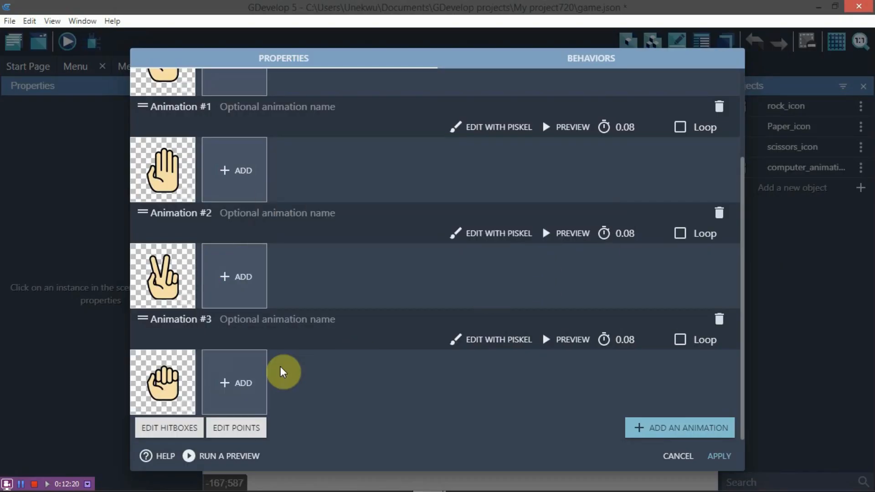
Step: Add the paper and scissors images as the second and third frames of Animation #3, copying the files into the project folder
{"action": "left_click", "coordinate": [244, 381]}
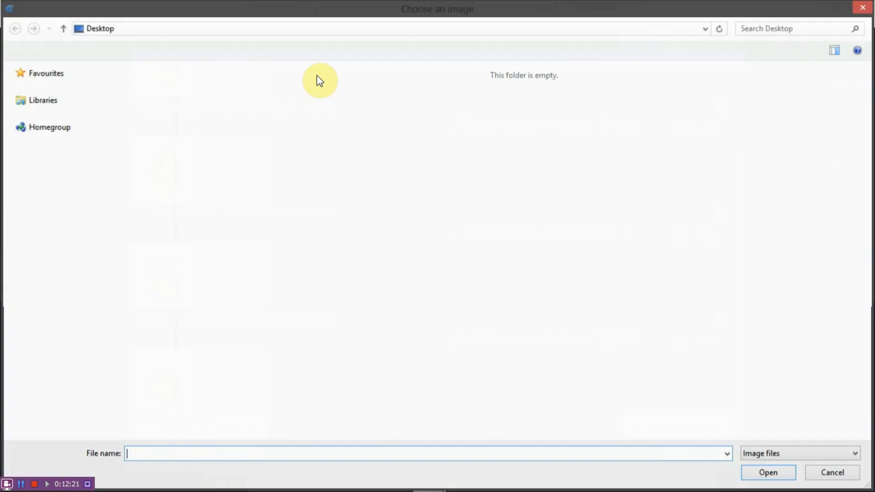
{"action": "left_click", "coordinate": [280, 111]}
{"action": "double_click", "coordinate": [280, 110]}
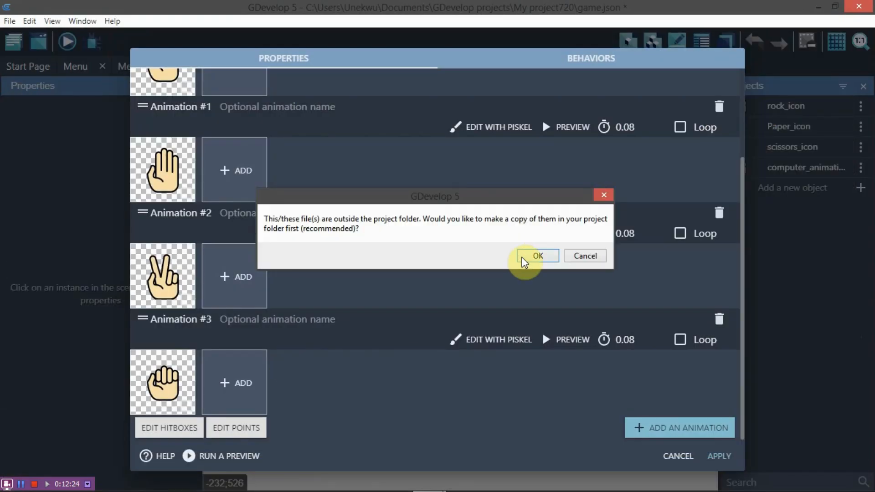
{"action": "left_click", "coordinate": [535, 256]}
{"action": "left_click", "coordinate": [322, 380]}
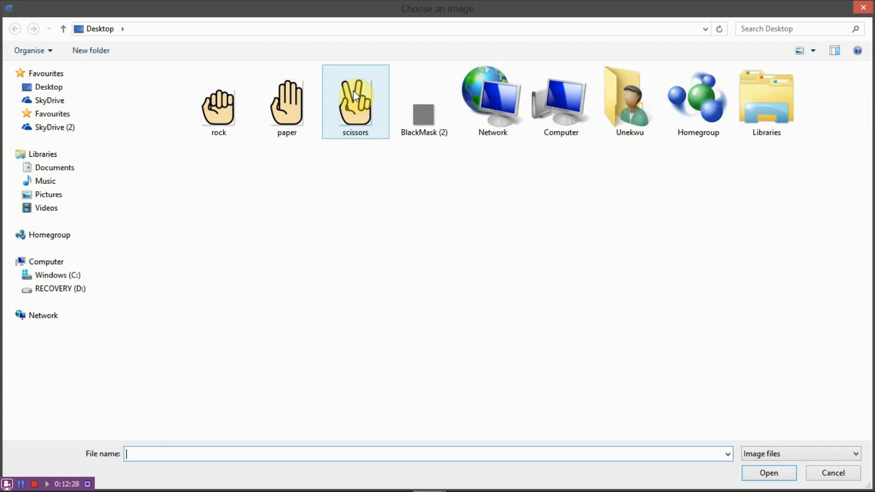
{"action": "double_click", "coordinate": [353, 94]}
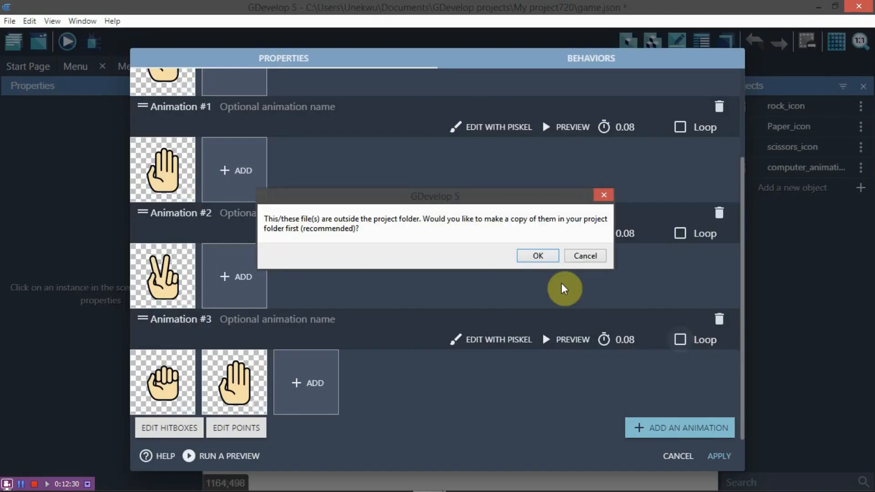
{"action": "left_click", "coordinate": [552, 256]}
Step: Enable looping for the three-frame animation and reorder it to be the object's first animation
{"action": "left_click", "coordinate": [681, 339]}
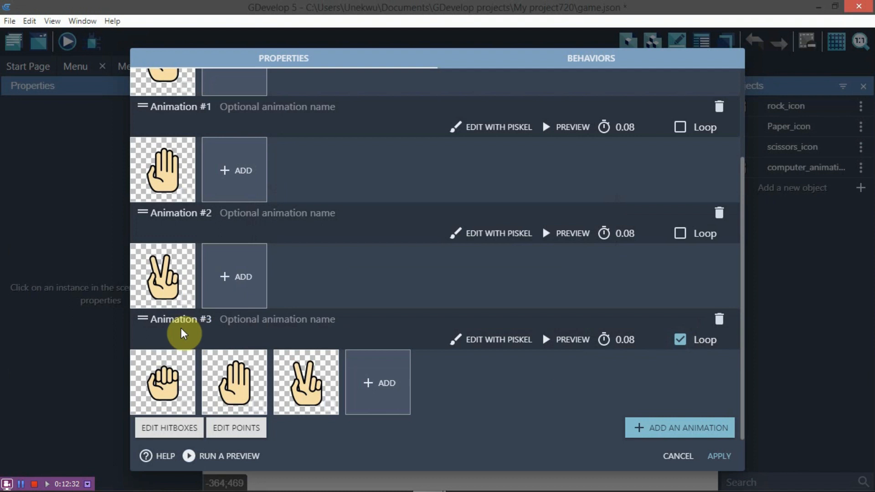
{"action": "left_click_drag", "start_coordinate": [141, 319], "coordinate": [145, 50]}
{"action": "scroll", "coordinate": [387, 211], "scroll_direction": "up", "scroll_amount": 3}
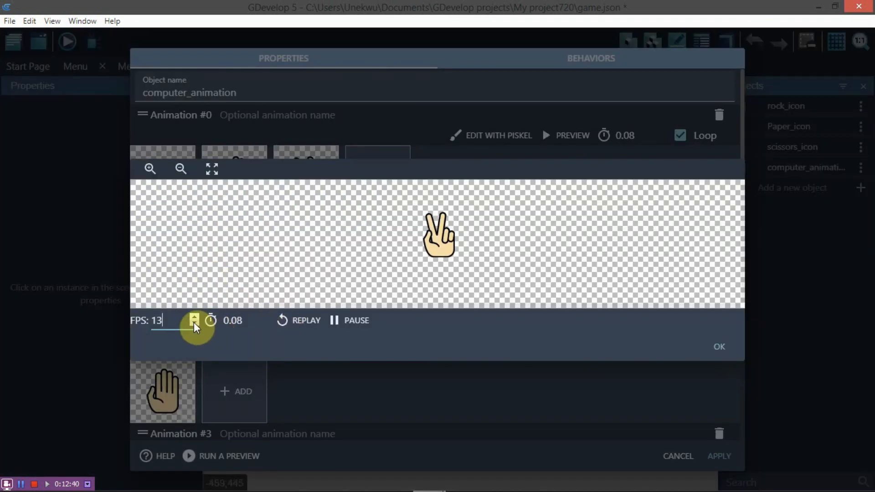
Step: Slow the looping rock-paper-scissors animation to 5 FPS and apply the changes to the computer_animation object
{"action": "left_click", "coordinate": [194, 323]}
{"action": "left_click", "coordinate": [194, 323]}
{"action": "left_click", "coordinate": [194, 323]}
{"action": "left_click", "coordinate": [194, 323]}
{"action": "left_click", "coordinate": [194, 323]}
{"action": "left_click", "coordinate": [194, 323]}
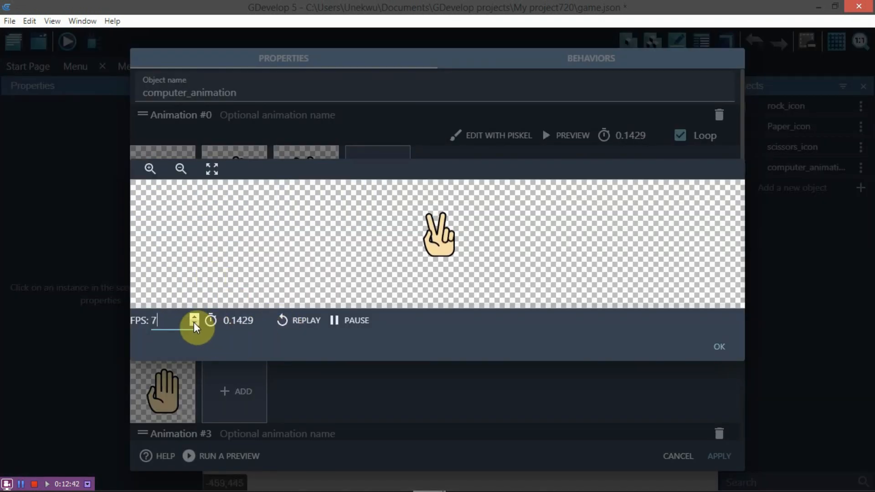
{"action": "left_click", "coordinate": [194, 323]}
{"action": "left_click", "coordinate": [194, 323]}
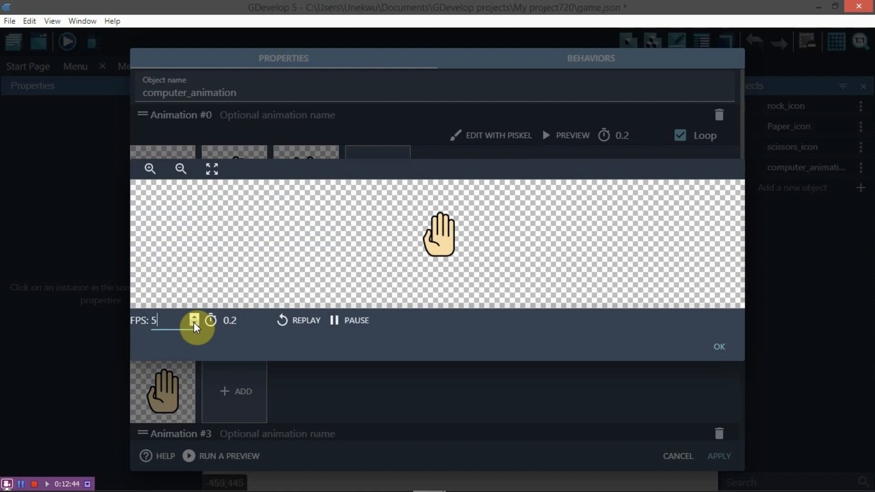
{"action": "left_click", "coordinate": [718, 346]}
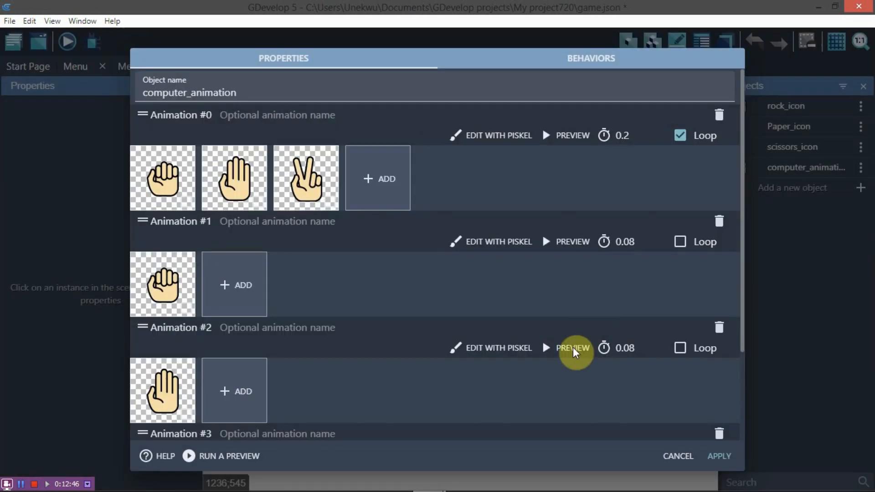
{"action": "left_click", "coordinate": [719, 456]}
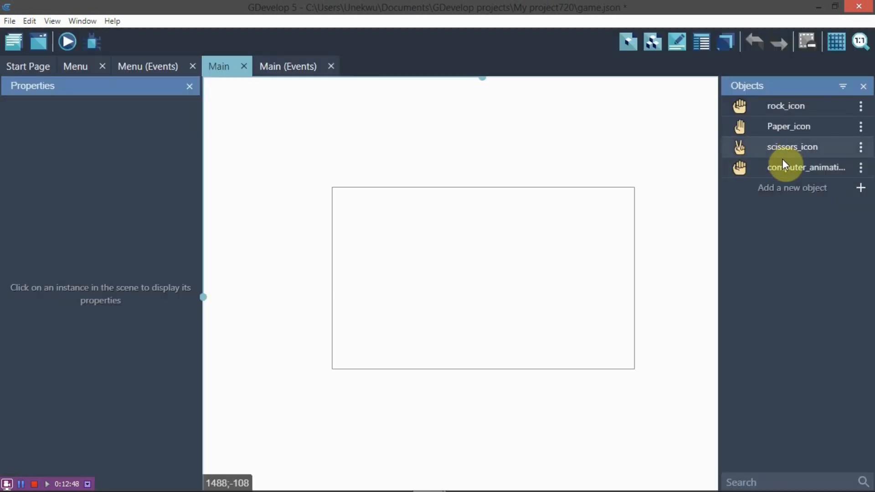
Step: Place a computer_animation instance near the upper middle of the scene frame and set its angle to 180
{"action": "left_click_drag", "start_coordinate": [782, 167], "coordinate": [481, 215]}
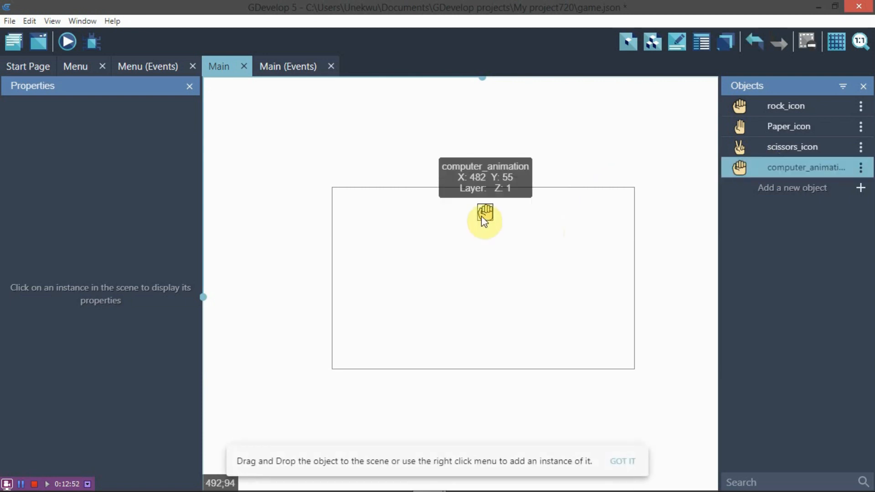
{"action": "left_click", "coordinate": [484, 212]}
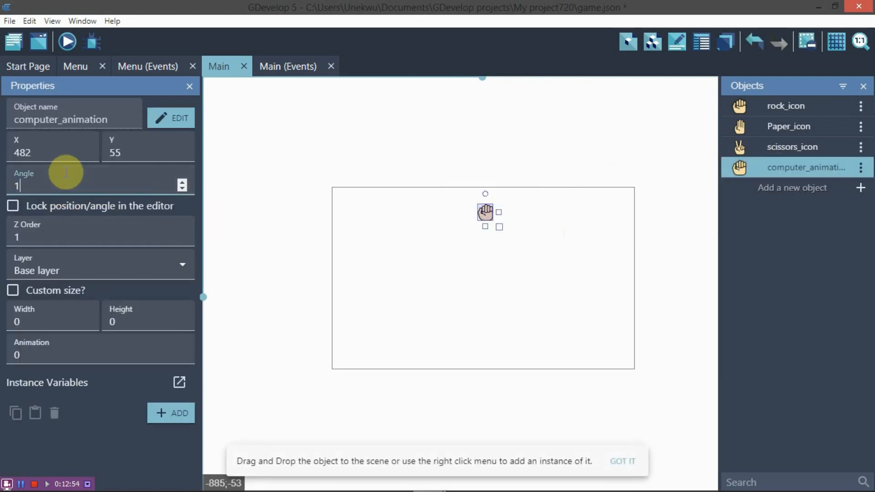
{"action": "left_click", "coordinate": [529, 226]}
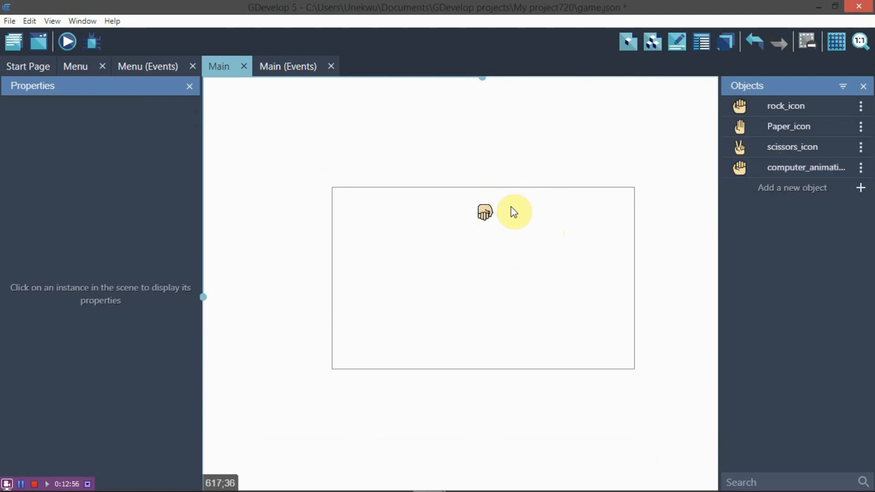
Step: Move the computer_animation instance slightly down to about Y 89 and set its X position to 450
{"action": "left_click_drag", "start_coordinate": [485, 212], "coordinate": [480, 225]}
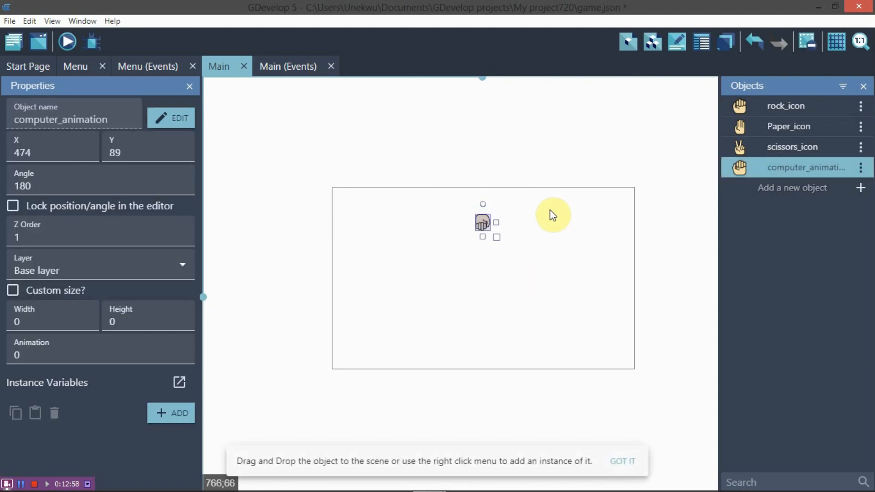
{"action": "left_click", "coordinate": [37, 151]}
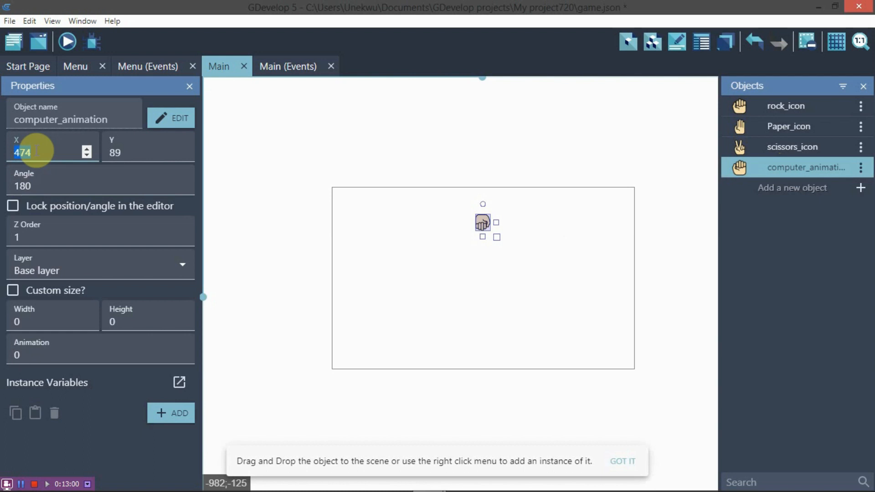
{"action": "type", "text": "350"}
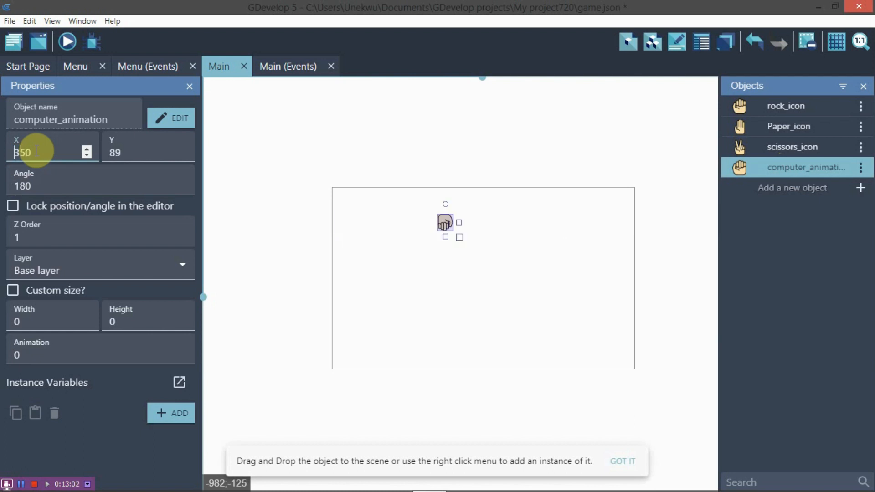
{"action": "key", "text": "BackSpace"}
{"action": "type", "text": "4"}
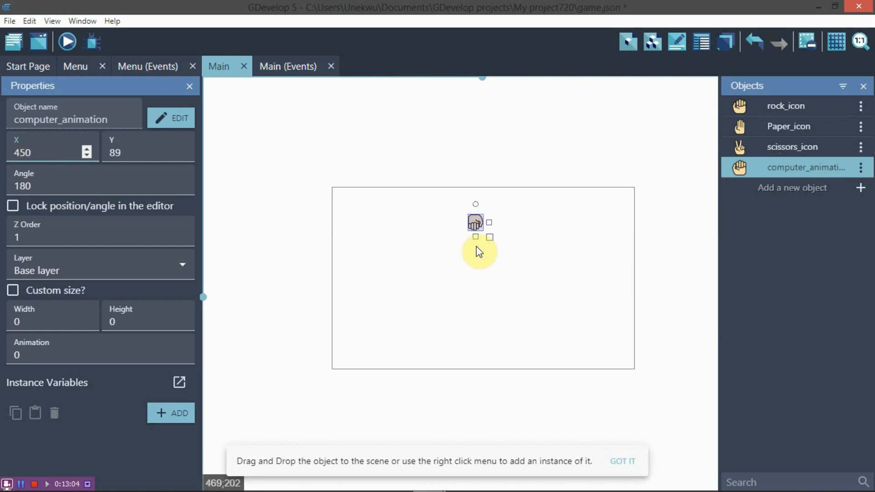
{"action": "left_click", "coordinate": [581, 211]}
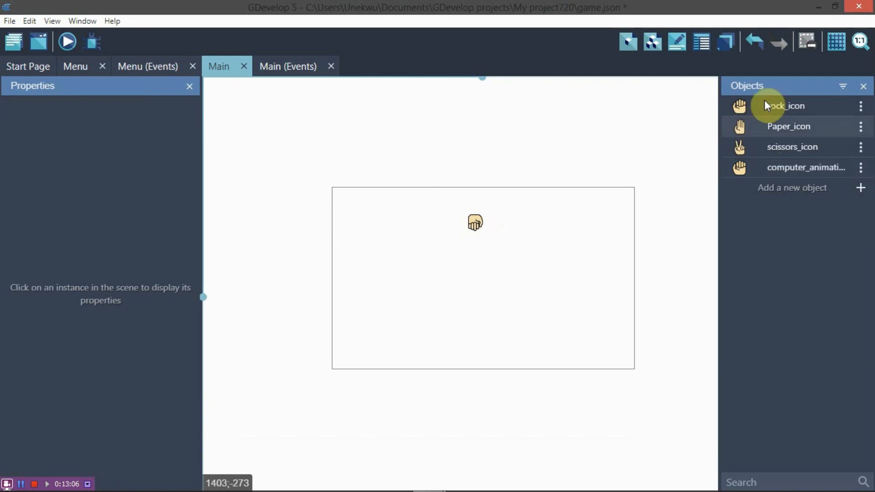
Step: Place rock_icon in the scene's lower left and Paper_icon at its lower middle, about Y 475, and set Paper_icon's X position to 450
{"action": "left_click_drag", "start_coordinate": [770, 105], "coordinate": [383, 346]}
{"action": "left_click_drag", "start_coordinate": [783, 127], "coordinate": [468, 341]}
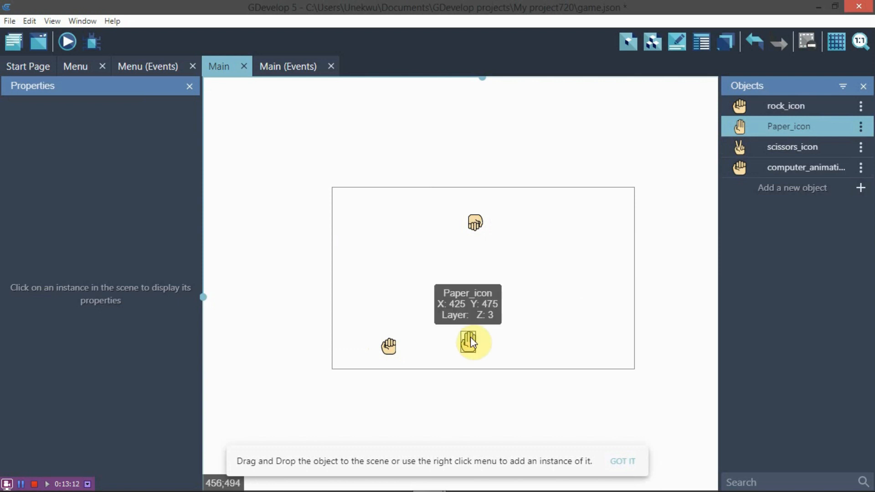
{"action": "left_click", "coordinate": [59, 153]}
{"action": "key", "text": "BackSpace"}
{"action": "key", "text": "BackSpace"}
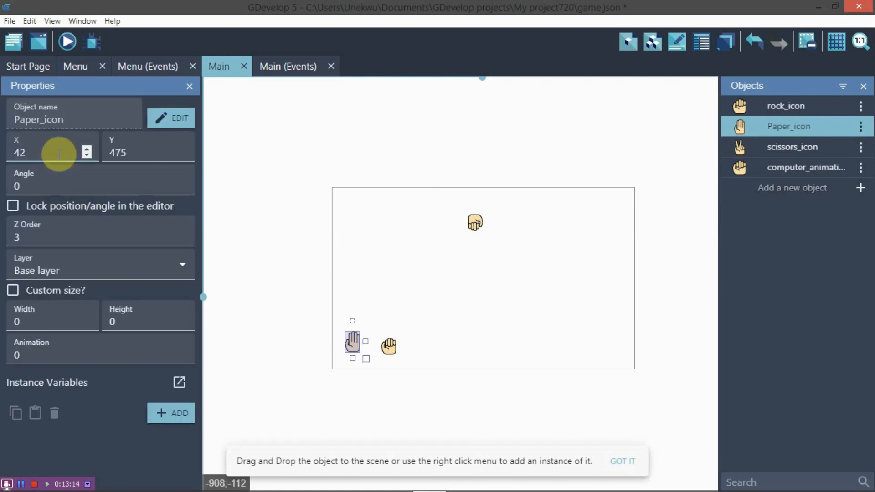
{"action": "type", "text": "50"}
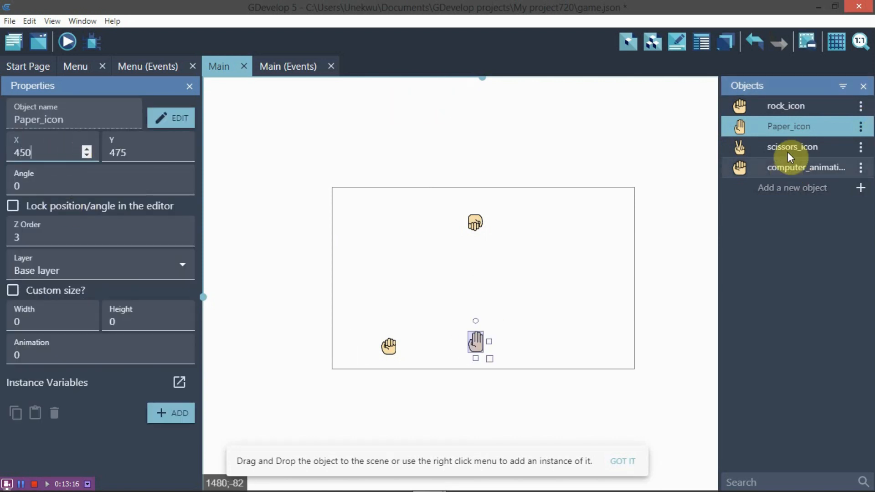
Step: Place scissors_icon in the lower right of the scene frame and set its position to X 700, Y 500
{"action": "left_click_drag", "start_coordinate": [792, 147], "coordinate": [548, 340]}
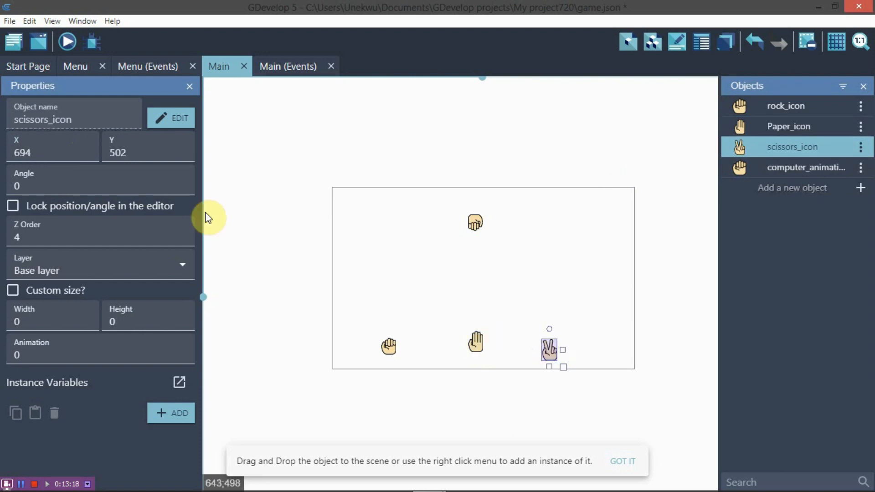
{"action": "type", "text": "700"}
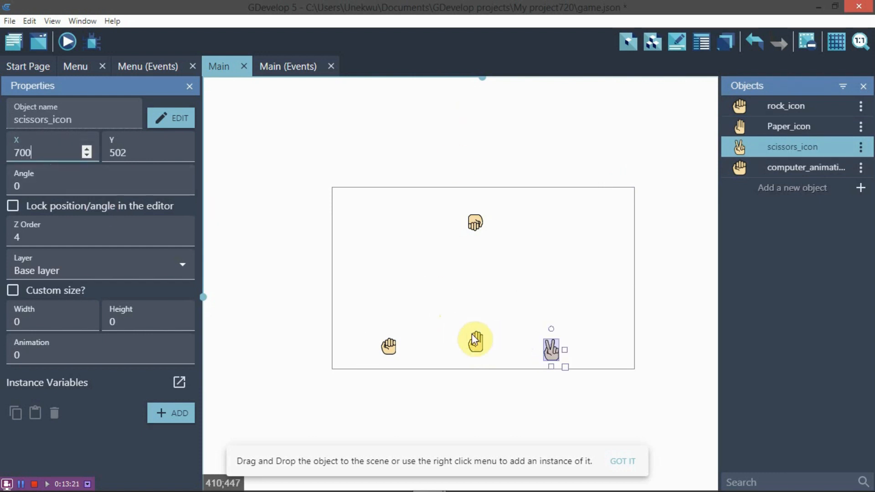
{"action": "left_click", "coordinate": [118, 153]}
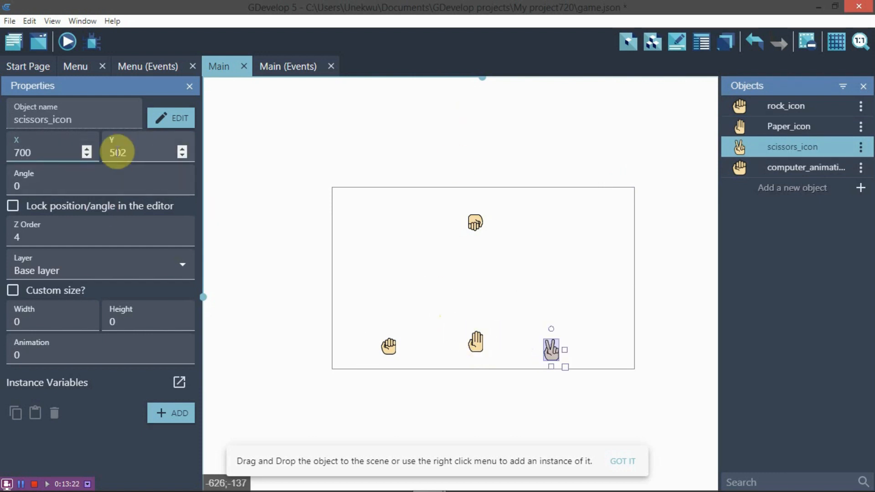
{"action": "key", "text": "BackSpace"}
{"action": "type", "text": "0"}
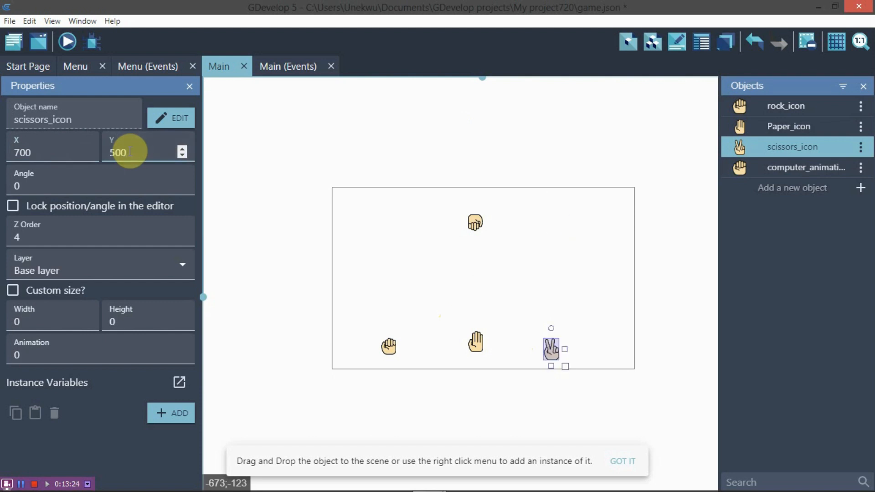
Step: Set the Y position of the Paper_icon instance in the Main scene to 500
{"action": "left_click", "coordinate": [475, 341]}
{"action": "left_click", "coordinate": [148, 157]}
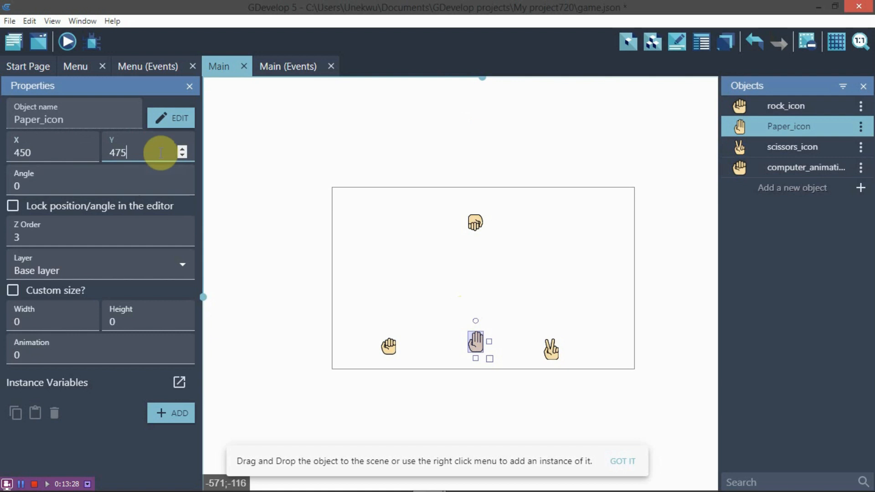
{"action": "type", "text": "50"}
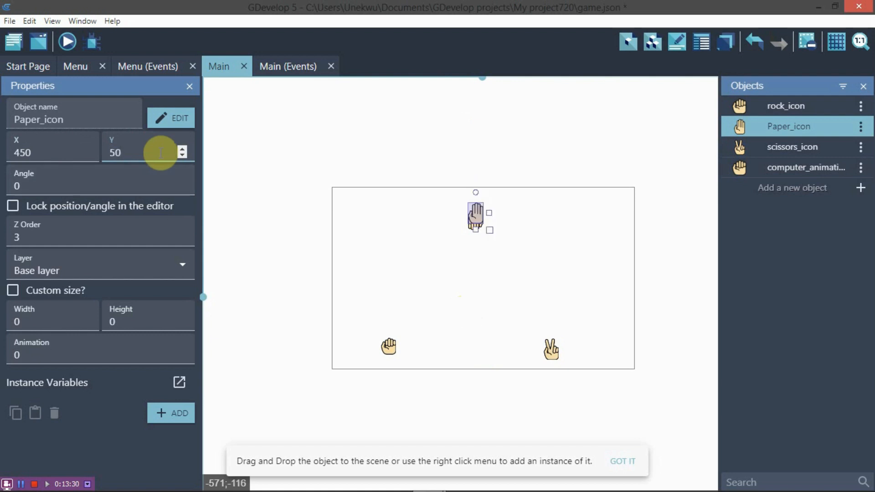
{"action": "type", "text": "0"}
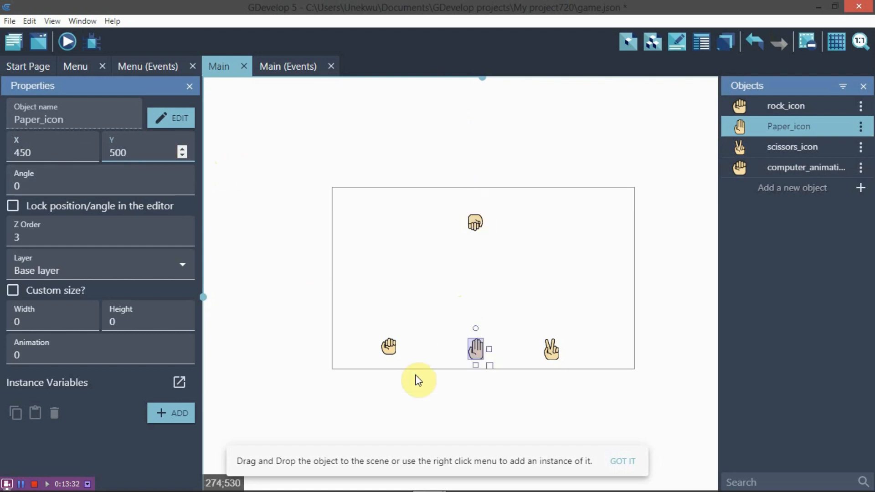
Step: Set the position of the rock_icon instance to X 200, Y 500
{"action": "left_click", "coordinate": [388, 344]}
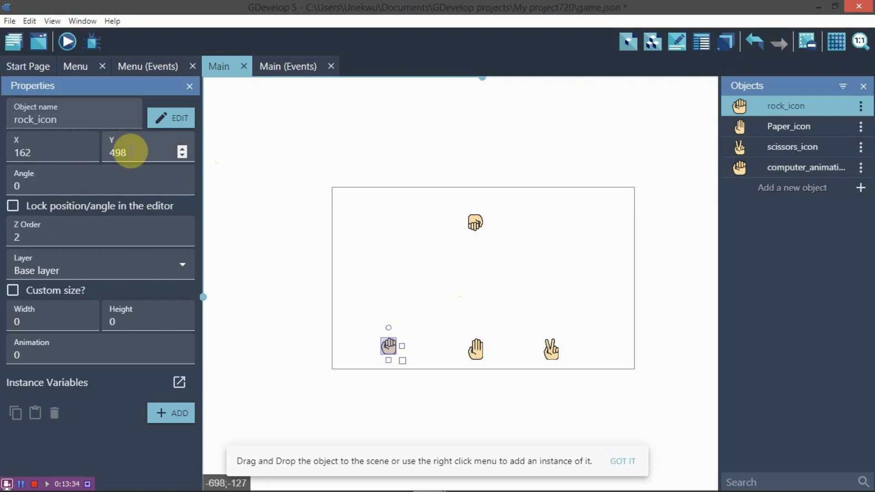
{"action": "type", "text": "500"}
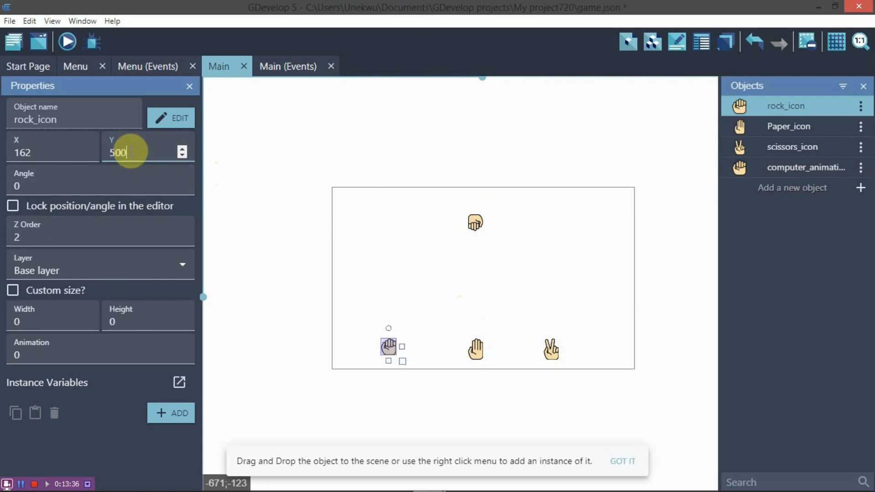
{"action": "left_click", "coordinate": [56, 149]}
{"action": "double_click", "coordinate": [52, 148]}
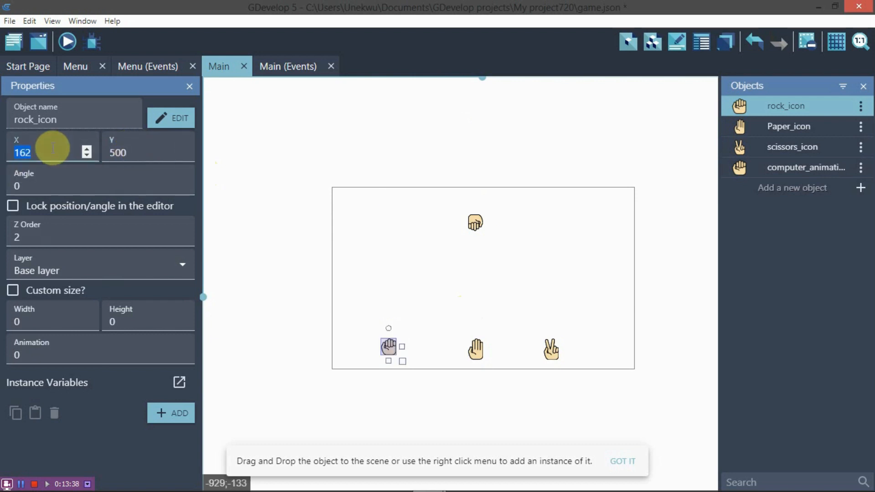
{"action": "key", "text": "BackSpace"}
{"action": "type", "text": "200"}
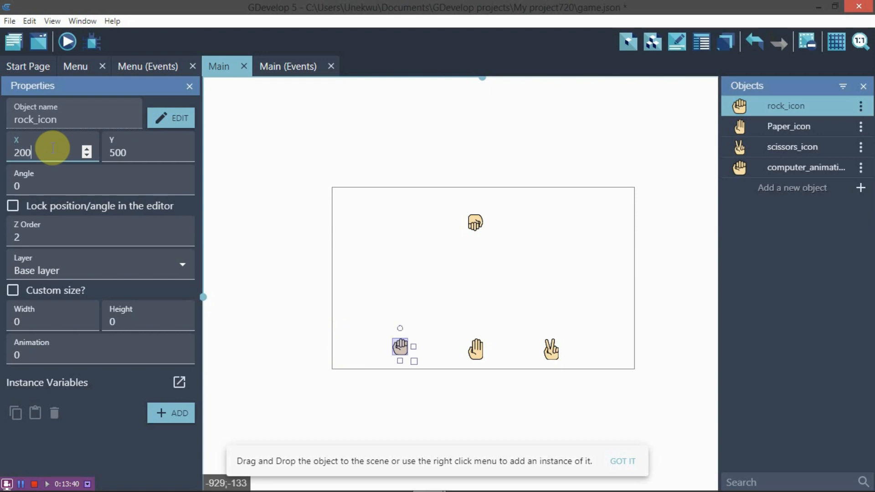
{"action": "left_click", "coordinate": [390, 269]}
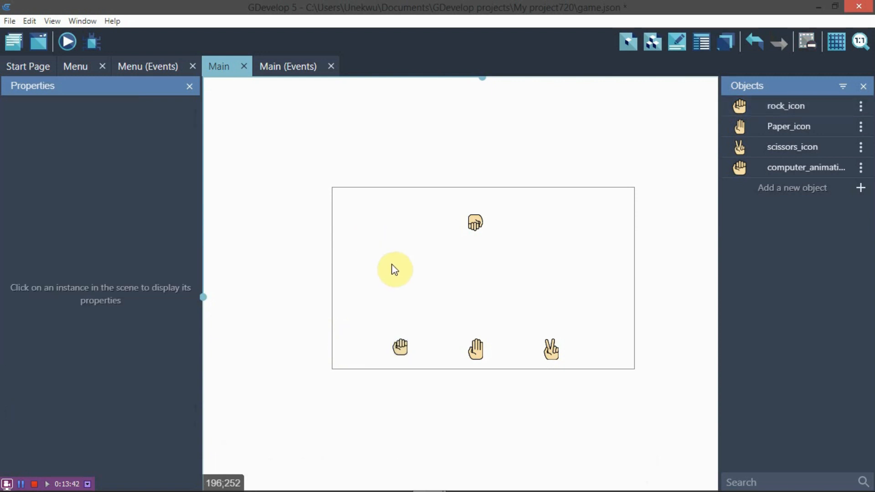
Step: Add a new Sprite object named player_animation to the Main scene, without any animations
{"action": "scroll", "coordinate": [390, 269], "scroll_direction": "down", "scroll_amount": 2}
{"action": "scroll", "coordinate": [394, 269], "scroll_direction": "up", "scroll_amount": 1}
{"action": "scroll", "coordinate": [394, 269], "scroll_direction": "up", "scroll_amount": 2}
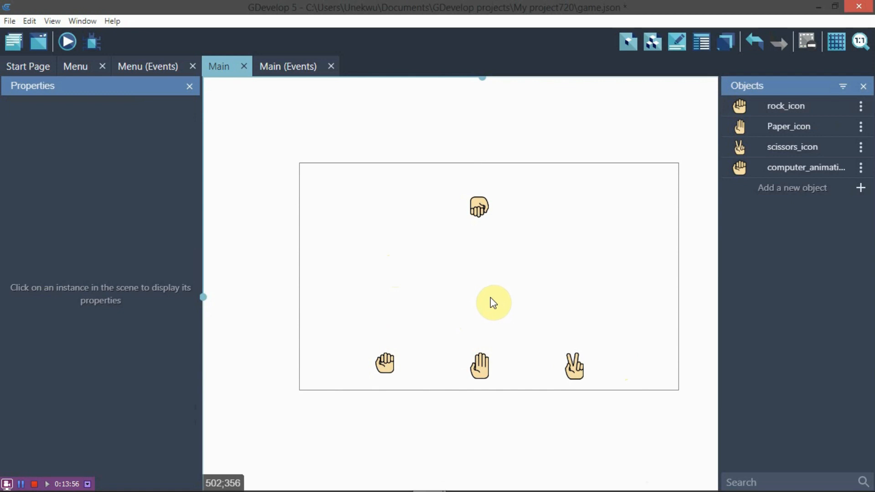
{"action": "left_click", "coordinate": [799, 188]}
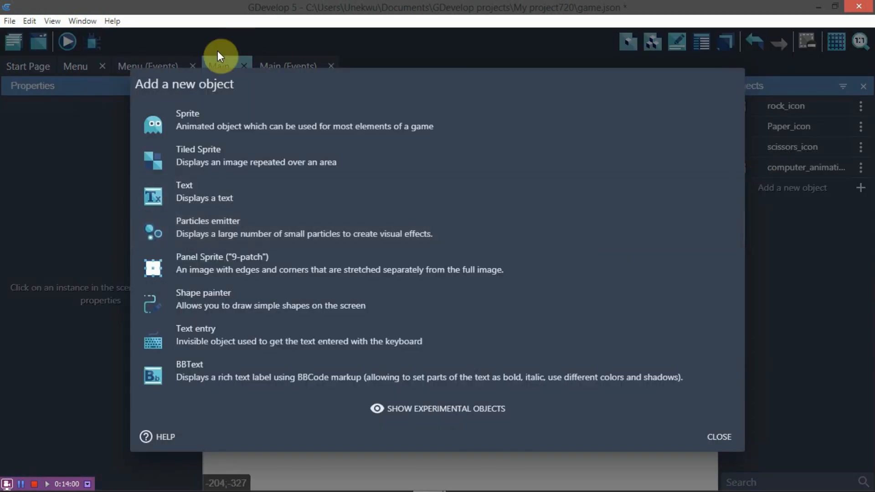
{"action": "left_click", "coordinate": [235, 128]}
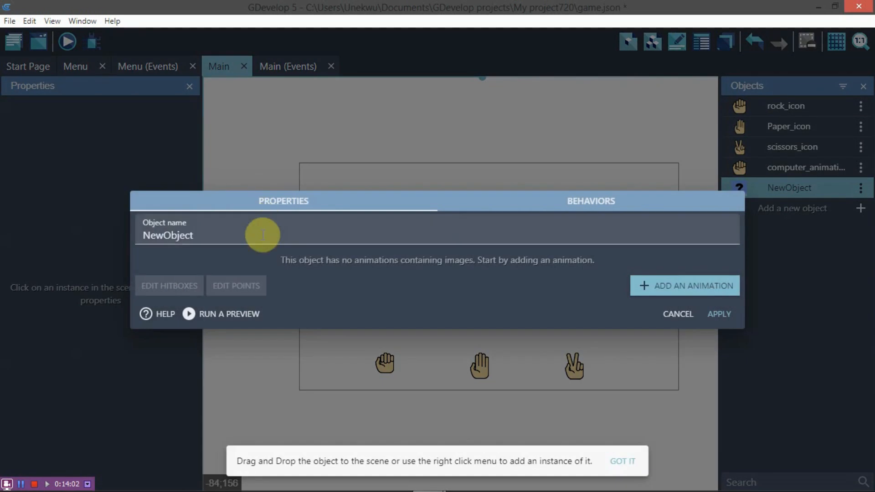
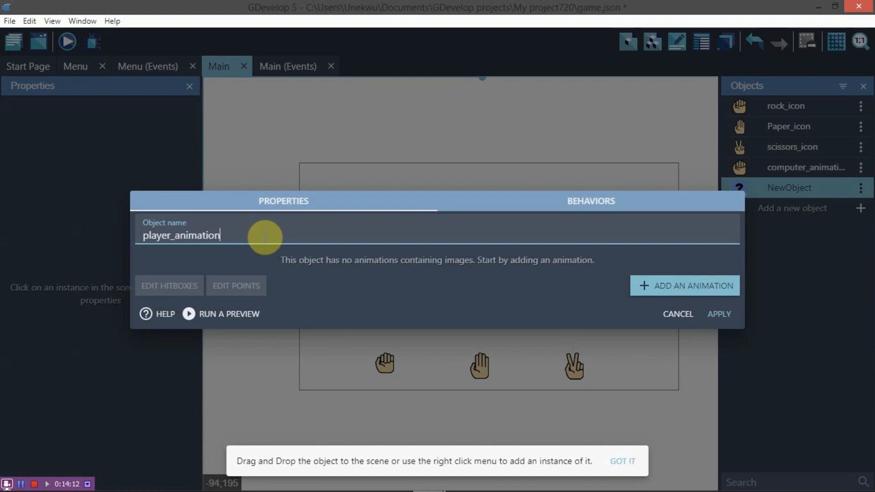
{"action": "left_click", "coordinate": [714, 314]}
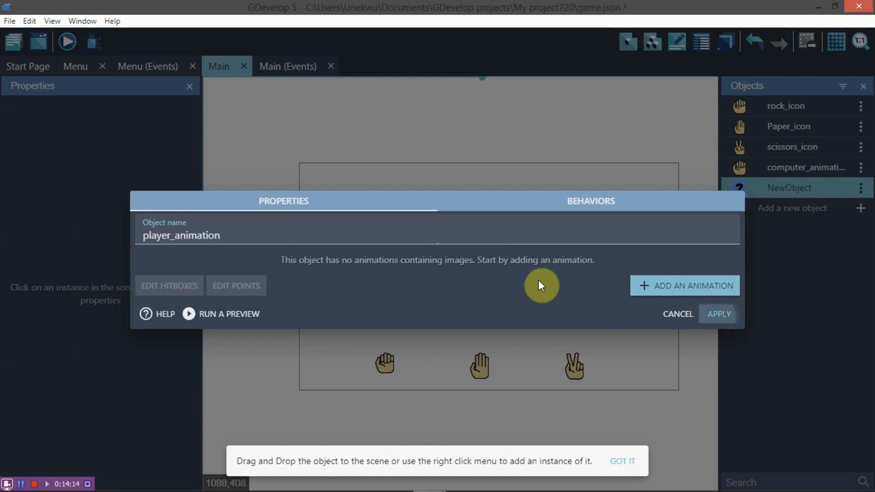
Step: Switch to the finished reference project, examine the animation list of its Player object, and return to the working project
{"action": "key", "text": "alt+Tab"}
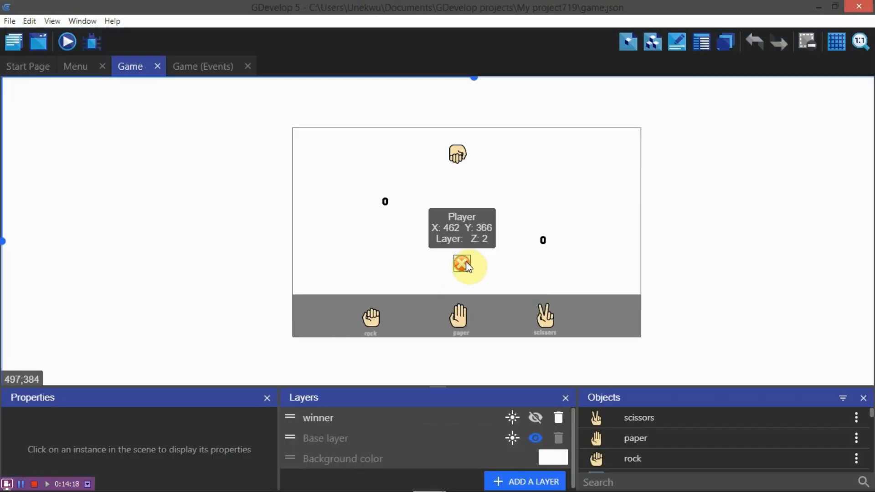
{"action": "double_click", "coordinate": [465, 261]}
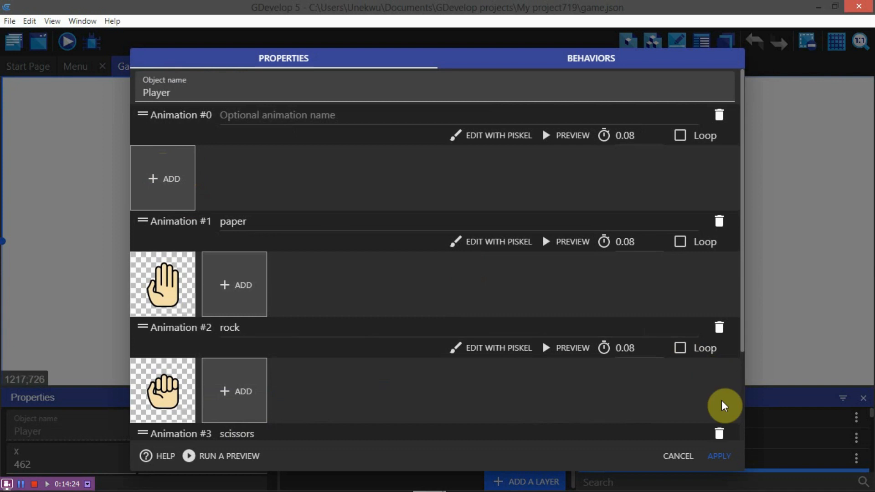
{"action": "left_click", "coordinate": [713, 443]}
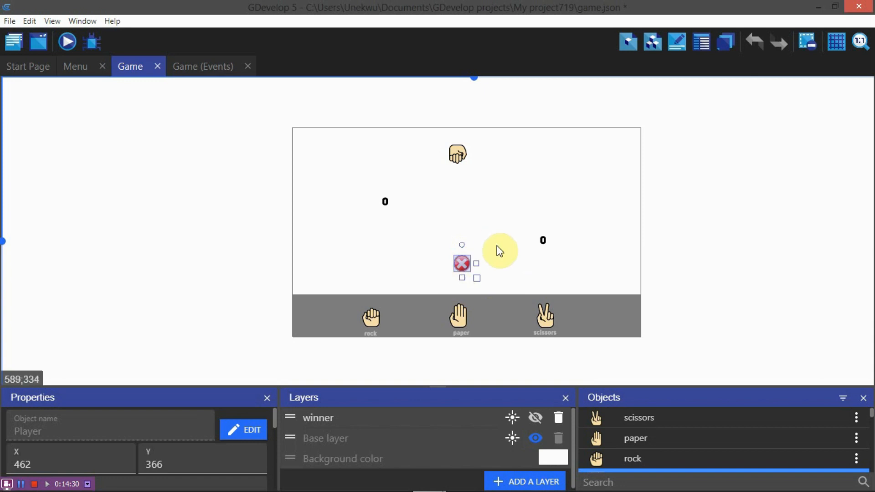
{"action": "key", "text": "alt+Tab"}
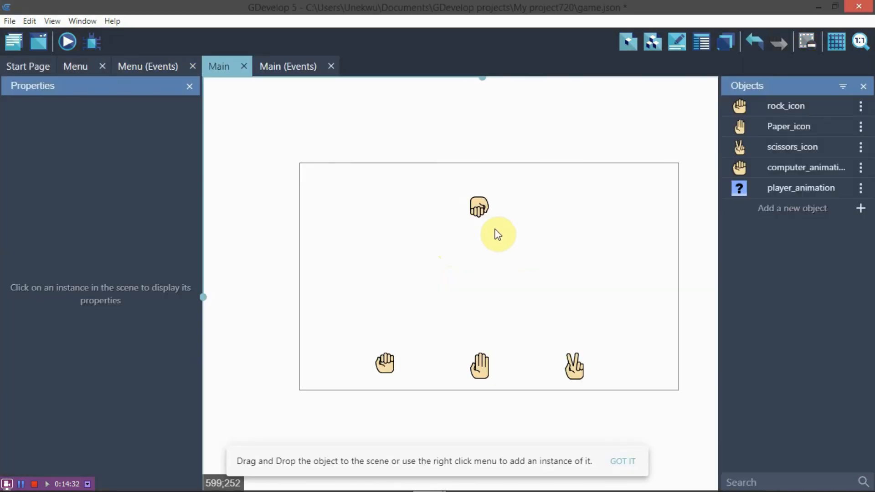
Step: Give player_animation an empty Animation #0 and an Animation #1 with the rock image, copying the file into the project folder
{"action": "double_click", "coordinate": [771, 190]}
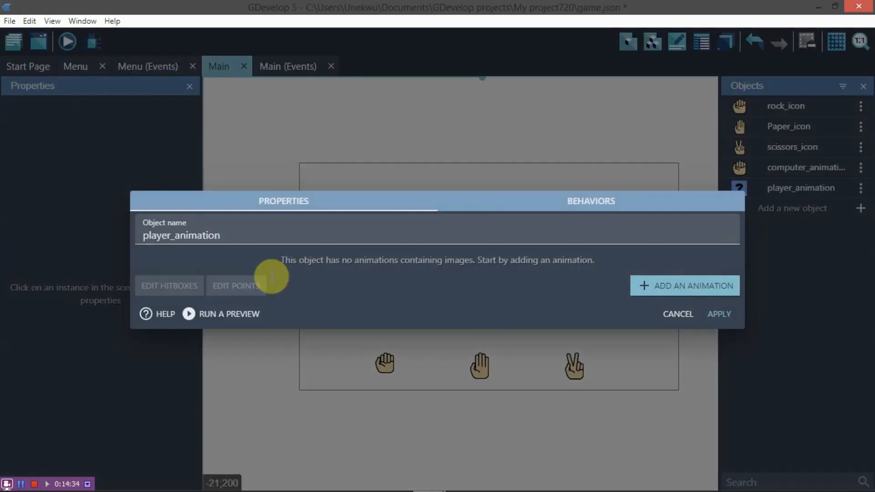
{"action": "left_click", "coordinate": [651, 286]}
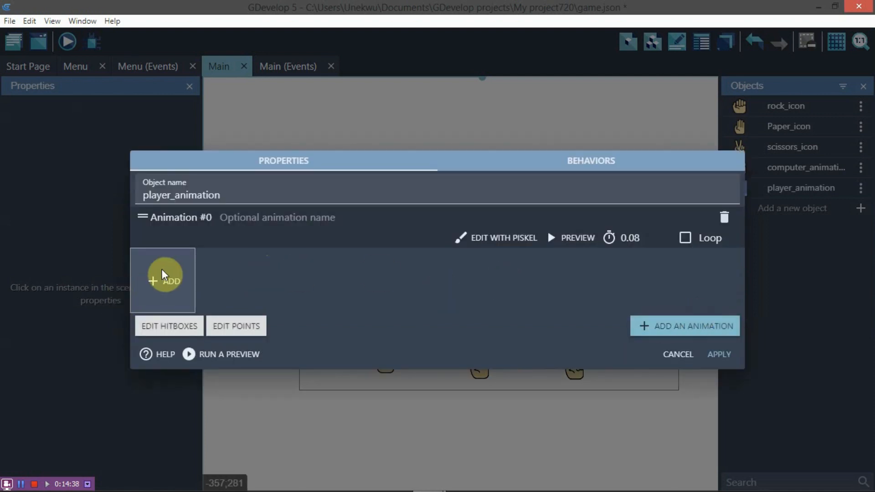
{"action": "left_click", "coordinate": [695, 325]}
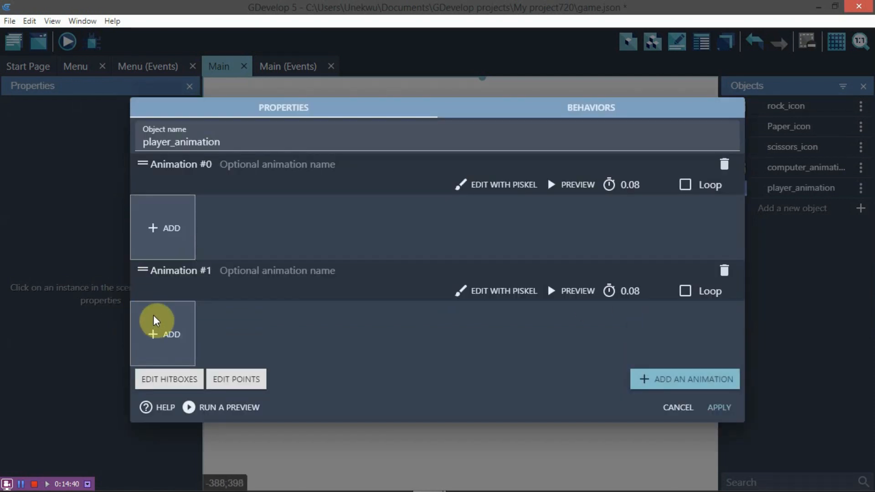
{"action": "left_click", "coordinate": [167, 329]}
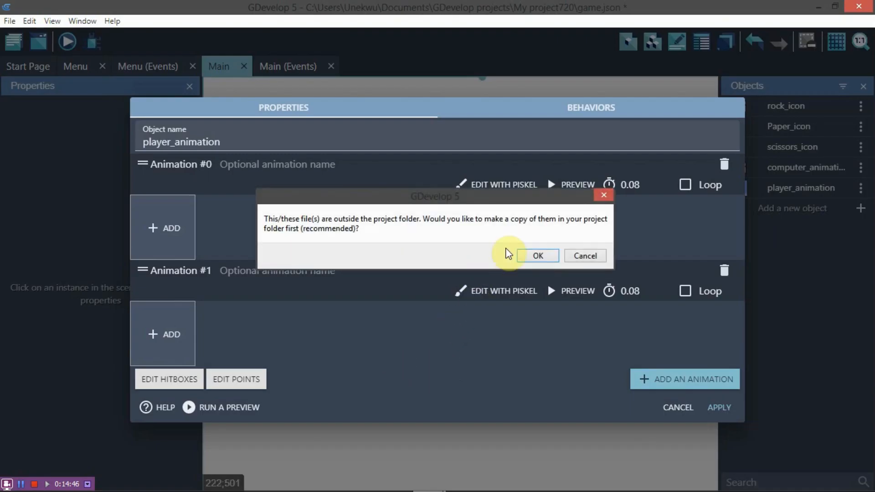
{"action": "left_click", "coordinate": [525, 256]}
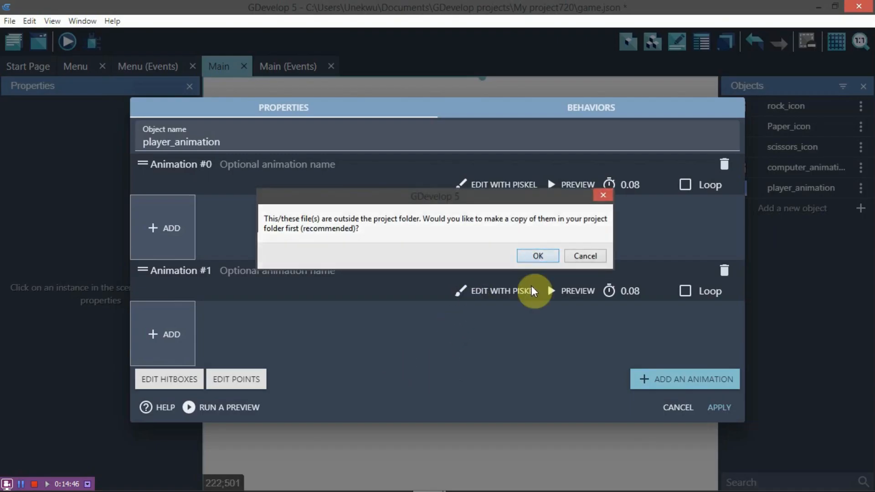
Step: Add Animation #2 to player_animation with the paper image, copying the file into the project folder
{"action": "left_click", "coordinate": [684, 379]}
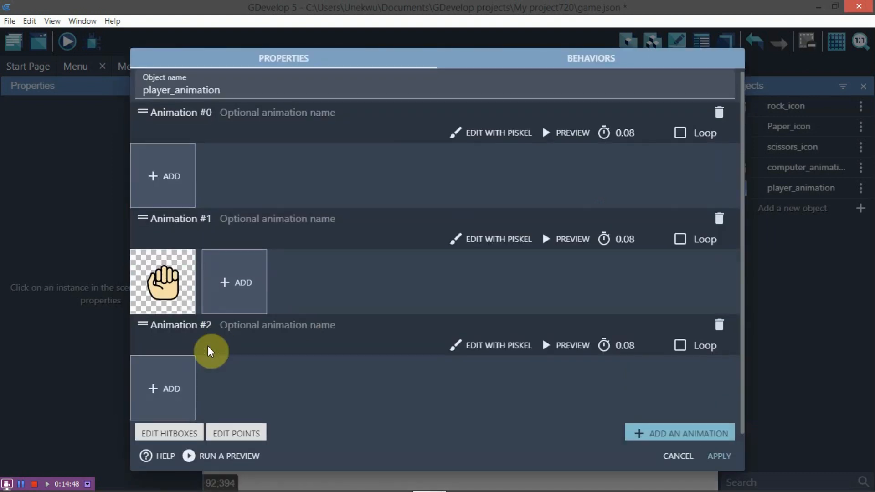
{"action": "left_click", "coordinate": [176, 384]}
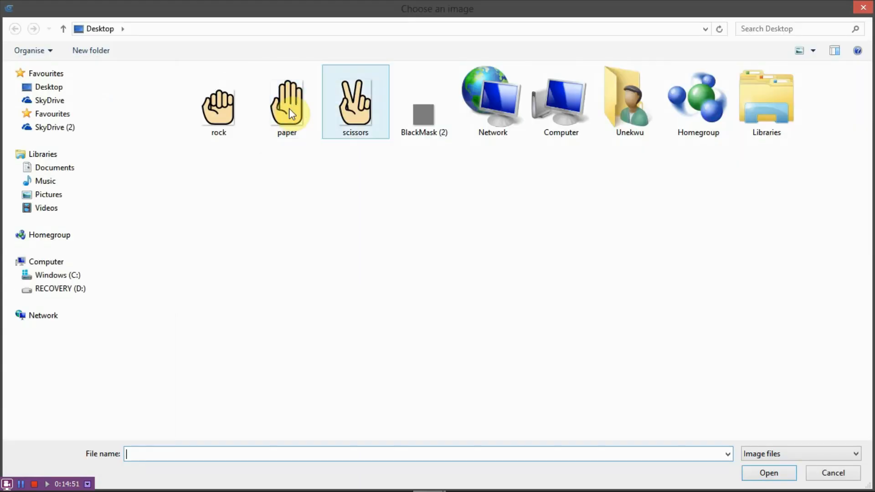
{"action": "left_click", "coordinate": [287, 107]}
{"action": "key", "text": "Return"}
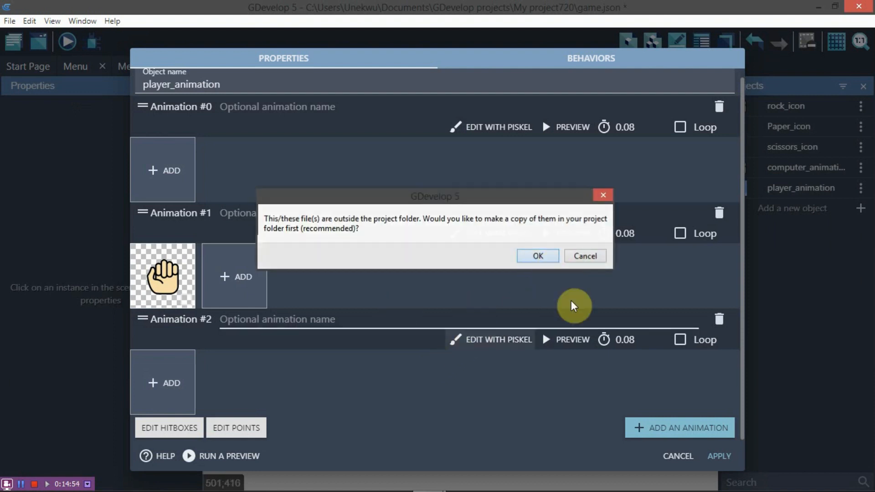
{"action": "key", "text": "Return"}
Step: Add Animation #3 to player_animation with the scissors image, copy the file into the project folder, and apply the object changes
{"action": "scroll", "coordinate": [339, 299], "scroll_direction": "down", "scroll_amount": 3}
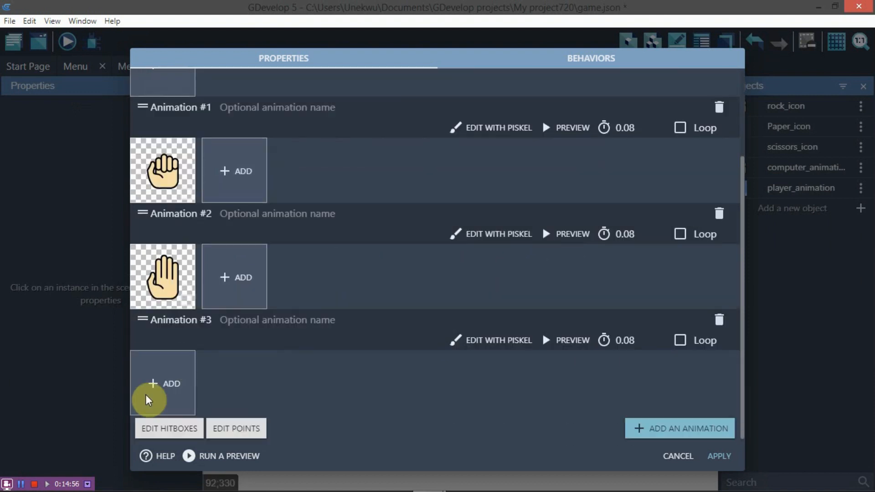
{"action": "left_click", "coordinate": [169, 385]}
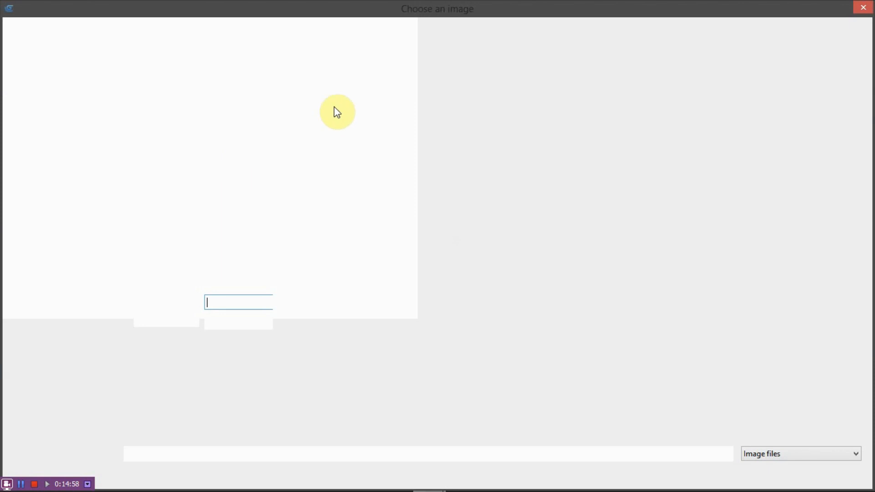
{"action": "double_click", "coordinate": [331, 95]}
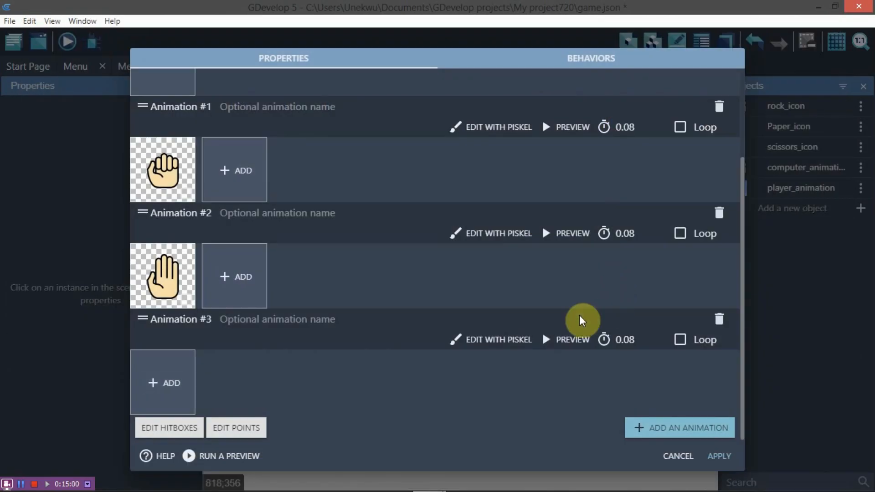
{"action": "left_click", "coordinate": [532, 254]}
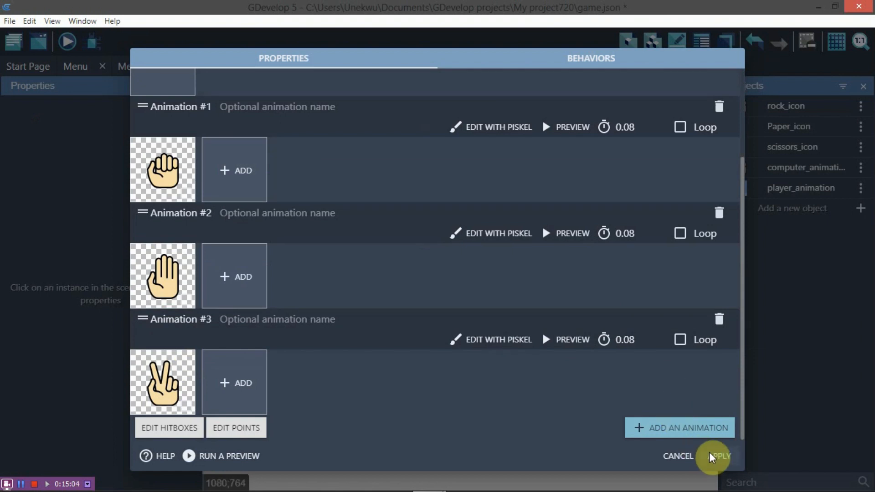
{"action": "left_click", "coordinate": [716, 456]}
Step: Place a player_animation instance just above Paper_icon in the scene and set its position to X 450, Y 369
{"action": "left_click_drag", "start_coordinate": [811, 190], "coordinate": [484, 315]}
{"action": "left_click", "coordinate": [485, 318]}
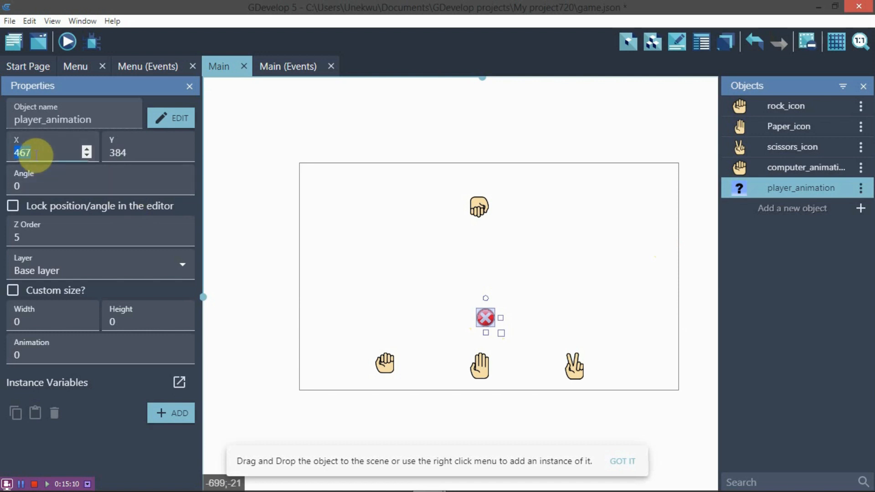
{"action": "type", "text": "450"}
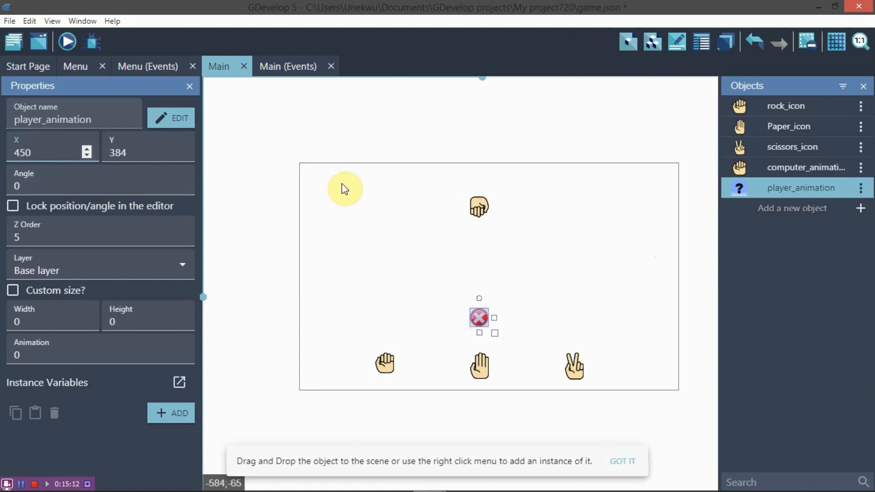
{"action": "left_click", "coordinate": [182, 154]}
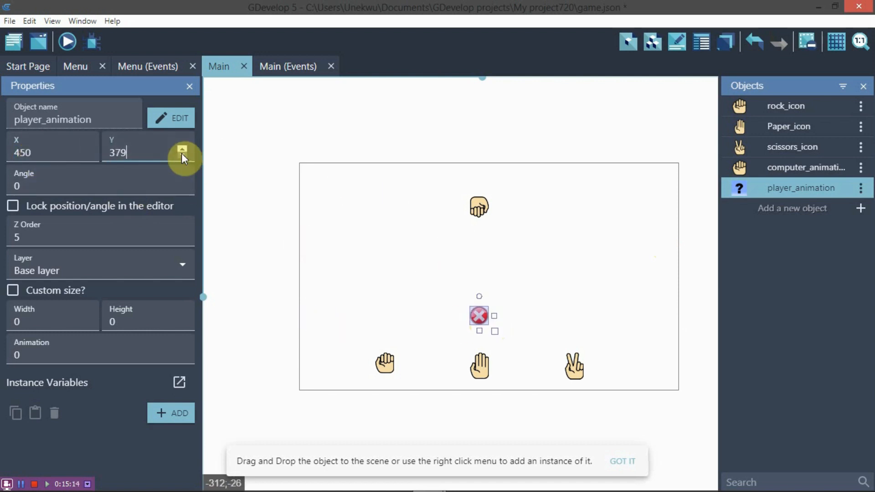
{"action": "left_click", "coordinate": [181, 153]}
{"action": "left_click", "coordinate": [181, 154]}
{"action": "left_click", "coordinate": [181, 153]}
{"action": "left_click", "coordinate": [181, 154]}
{"action": "left_click", "coordinate": [182, 153]}
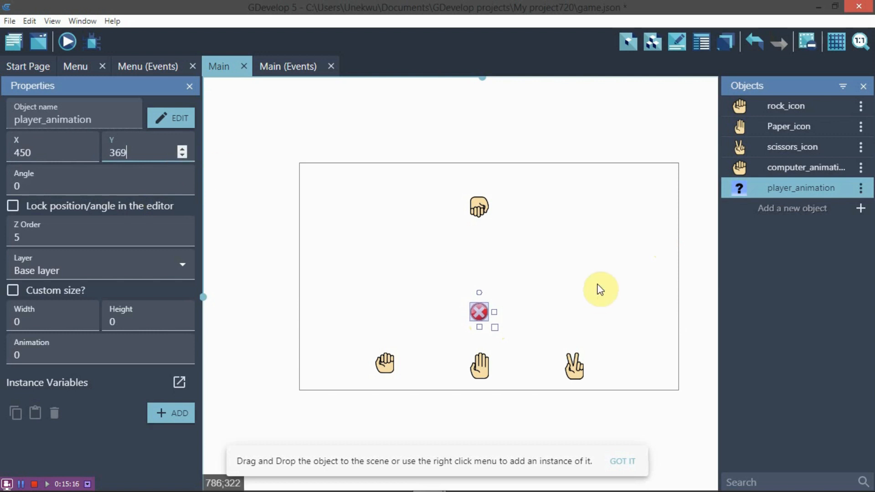
{"action": "left_click", "coordinate": [598, 288]}
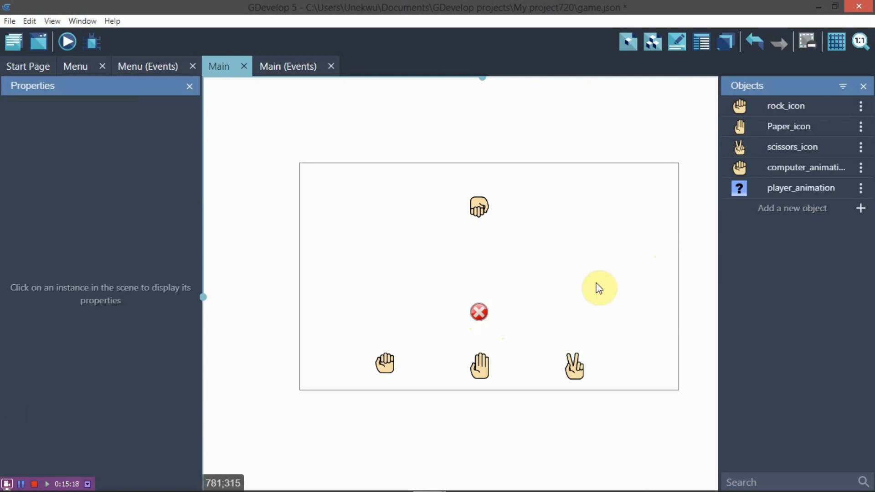
{"action": "key", "text": "alt+Tab"}
{"action": "key", "text": "alt+Tab"}
{"action": "key", "text": "alt+Tab"}
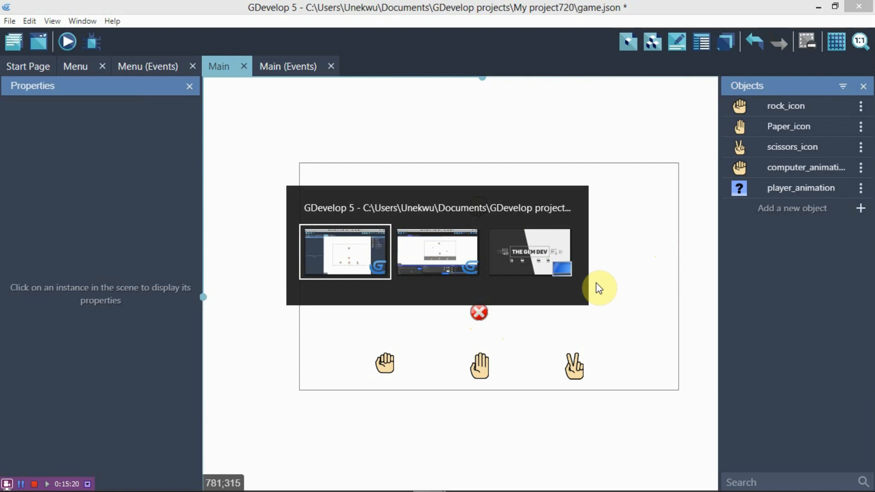
Step: Switch to the reference project My project719 and inspect the placement of the two score texts in its Game scene
{"action": "key", "text": "alt+Tab"}
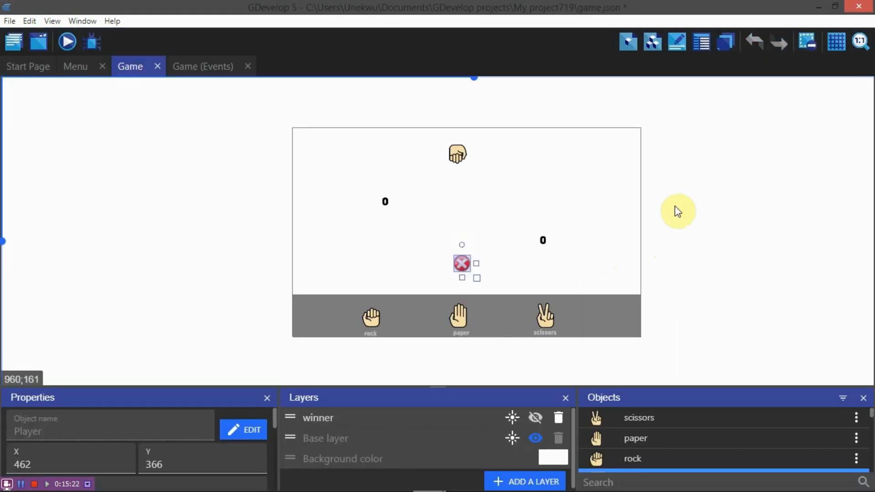
{"action": "left_click", "coordinate": [385, 204]}
{"action": "left_click", "coordinate": [551, 238]}
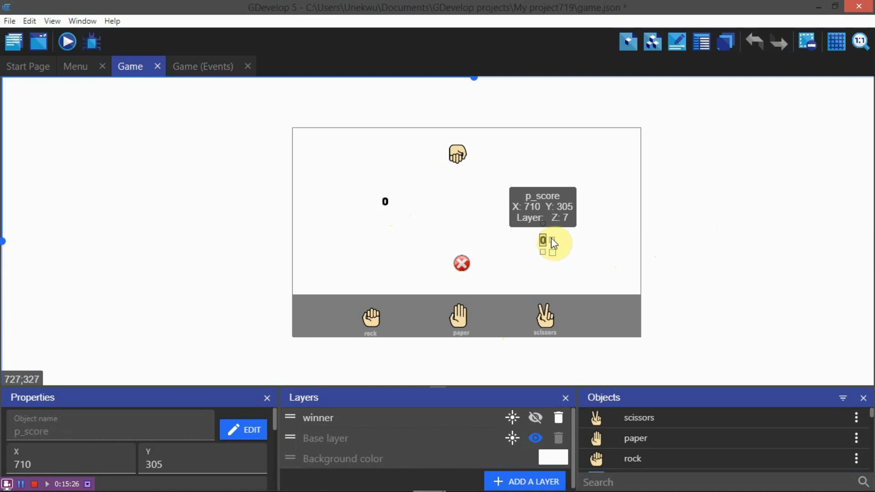
{"action": "left_click", "coordinate": [485, 209]}
Step: Return to My project720 and add a Text object named comp_score with 0 as its initial text
{"action": "key", "text": "alt+Tab"}
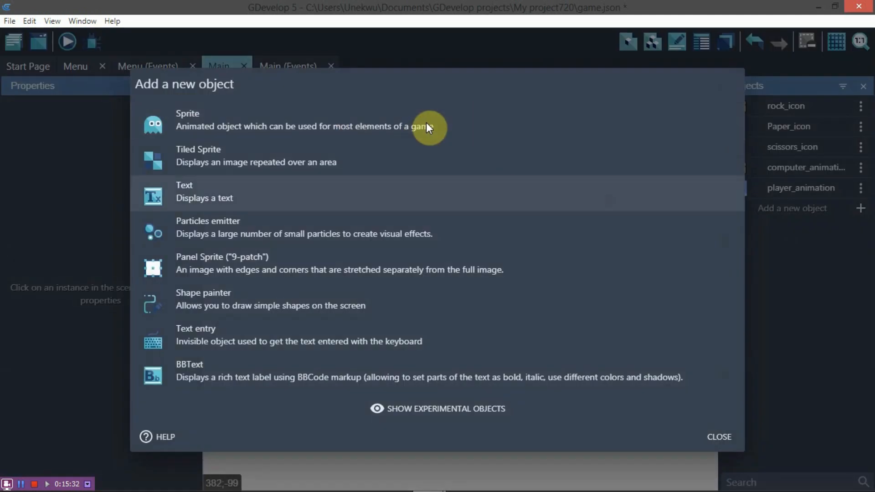
{"action": "left_click", "coordinate": [344, 196]}
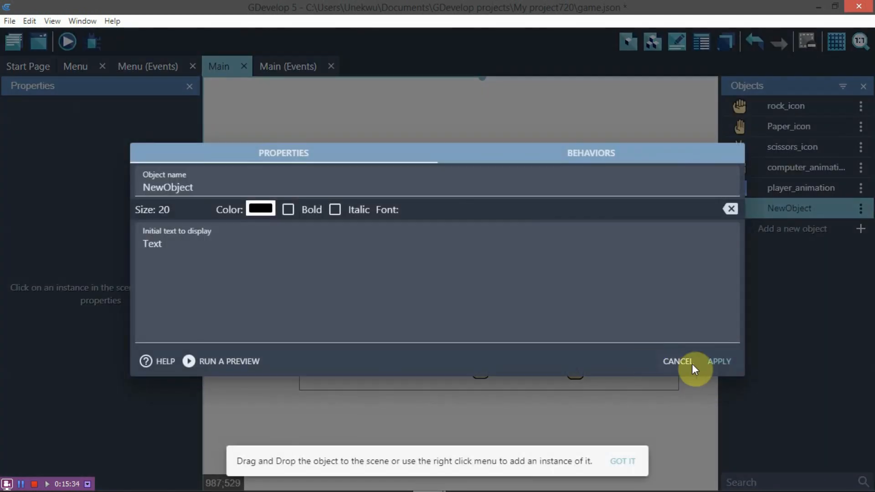
{"action": "left_click", "coordinate": [666, 361]}
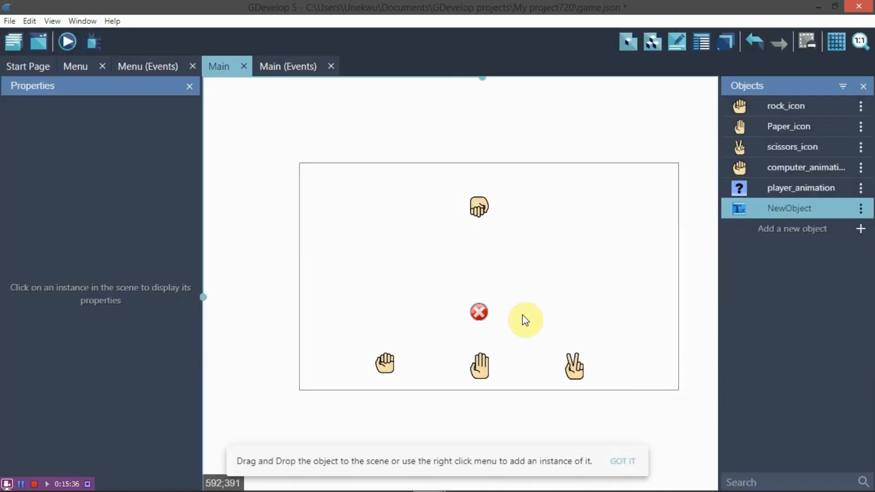
{"action": "left_click", "coordinate": [474, 311]}
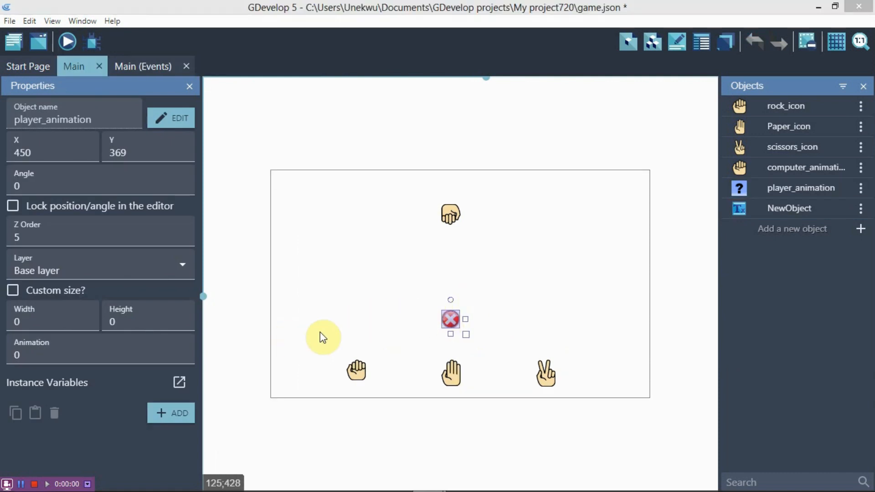
{"action": "double_click", "coordinate": [769, 211]}
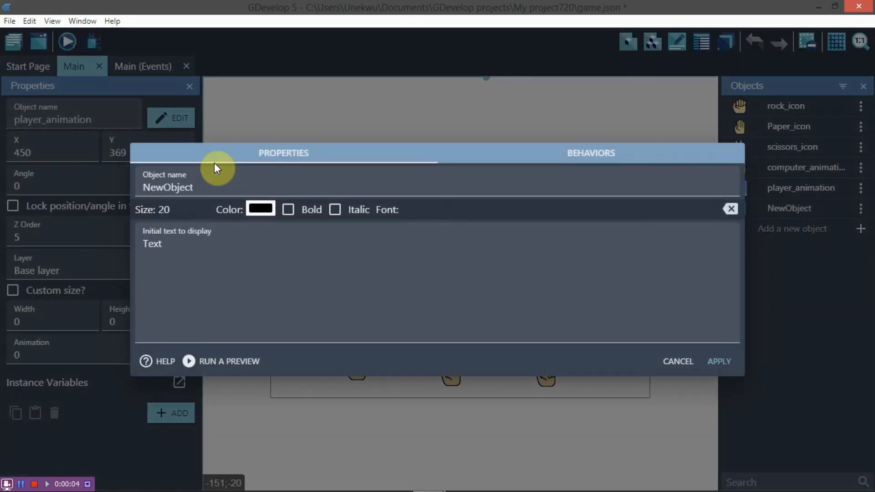
{"action": "double_click", "coordinate": [213, 184]}
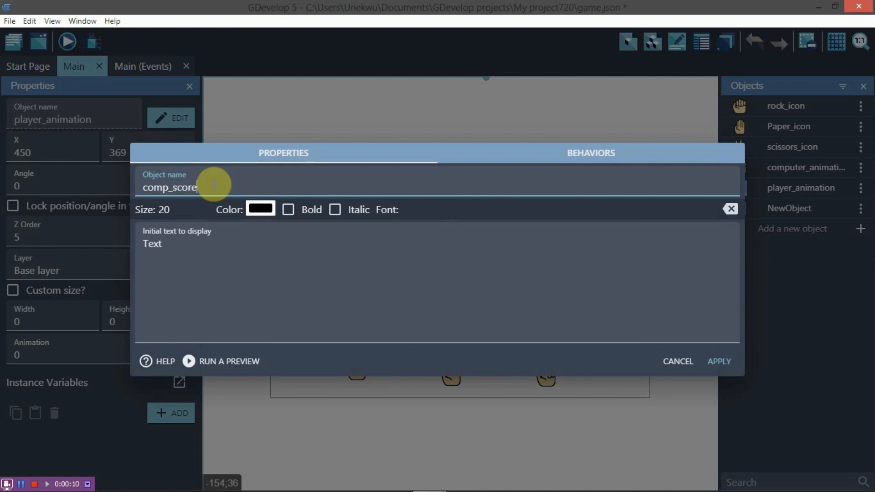
{"action": "double_click", "coordinate": [190, 244]}
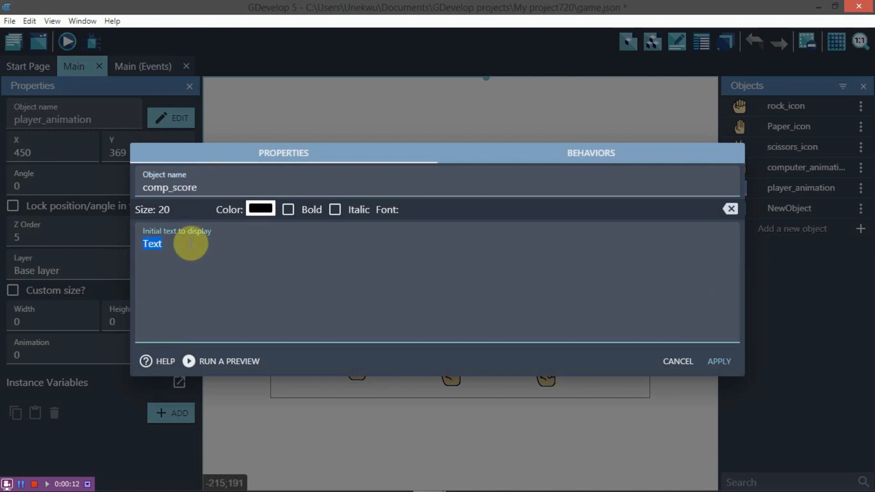
{"action": "type", "text": "0"}
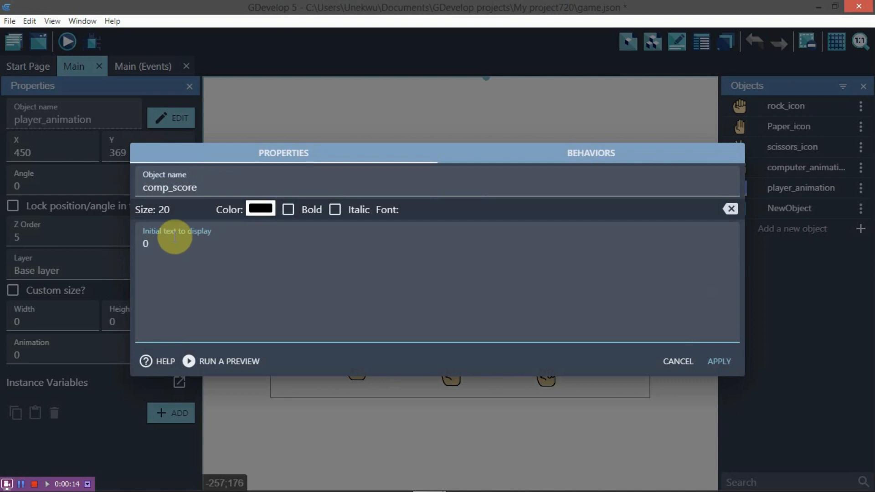
Step: Format comp_score in bold Uni Sans Heavy.ttf at size 30, apply, and place an instance in the scene's upper-left area at X 170, Y 156
{"action": "left_click", "coordinate": [496, 209]}
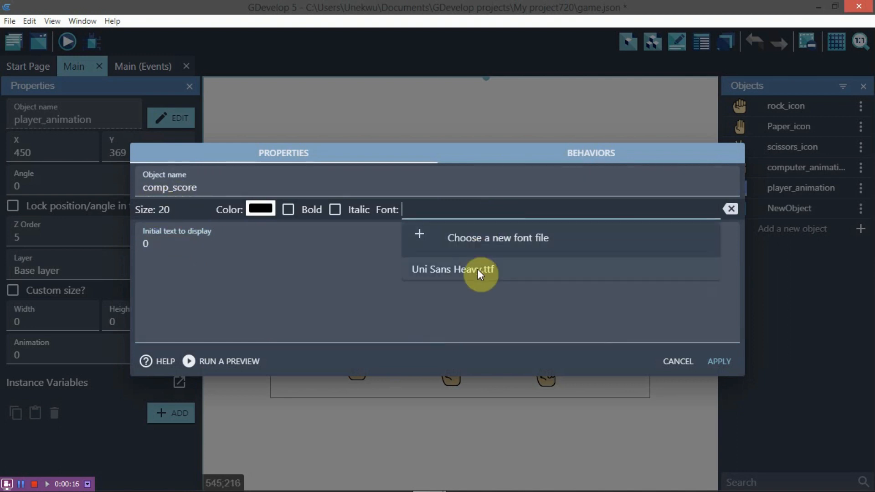
{"action": "left_click", "coordinate": [472, 271]}
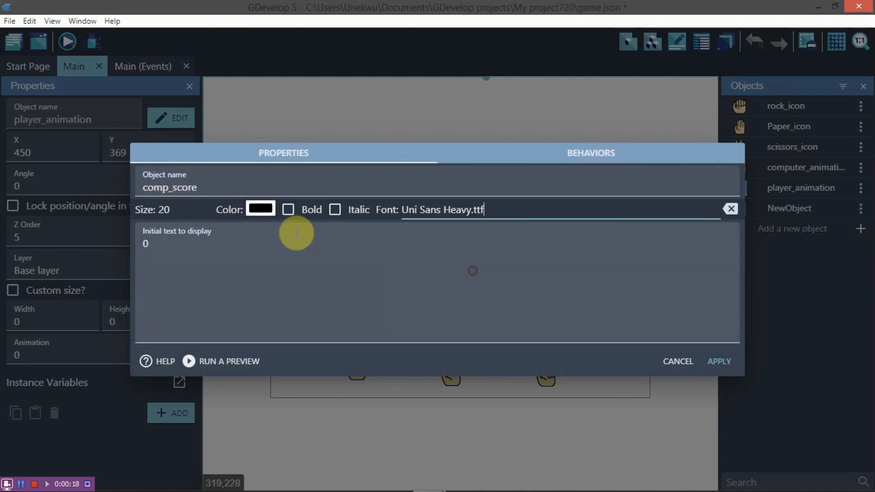
{"action": "left_click", "coordinate": [288, 209]}
{"action": "left_click", "coordinate": [165, 210]}
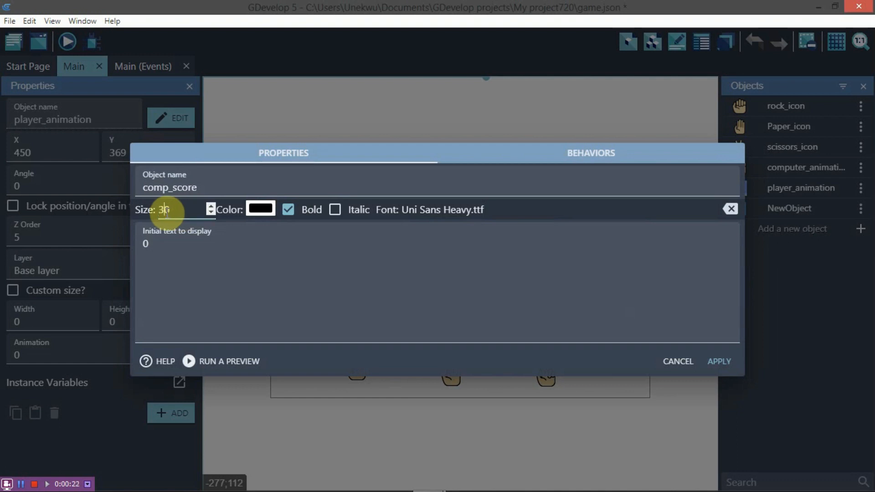
{"action": "left_click", "coordinate": [716, 365]}
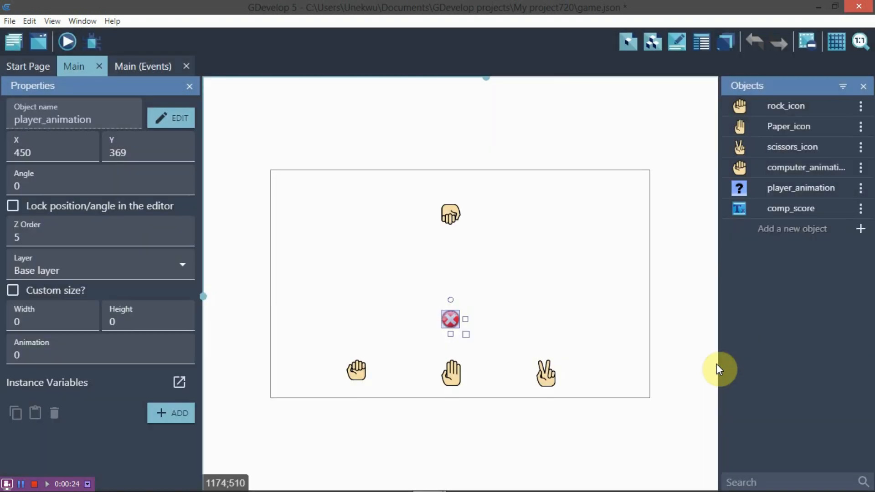
{"action": "left_click_drag", "start_coordinate": [783, 208], "coordinate": [336, 235]}
{"action": "left_click", "coordinate": [338, 237]}
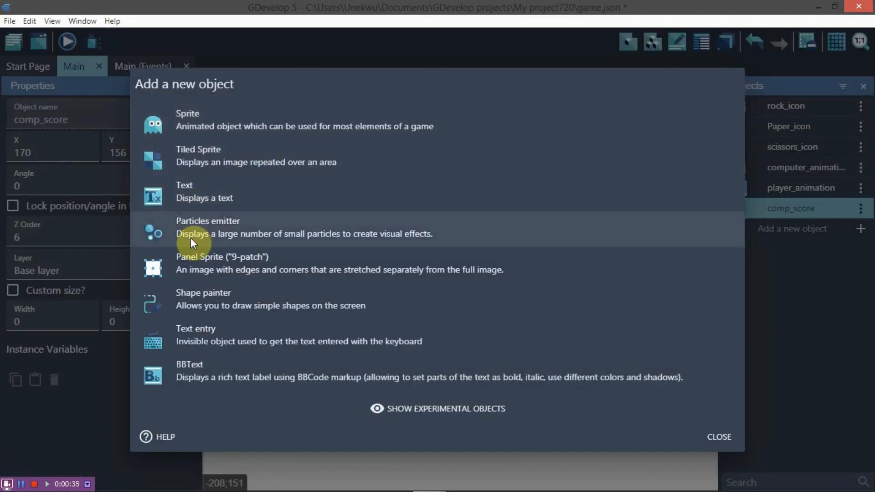
{"action": "left_click", "coordinate": [191, 237]}
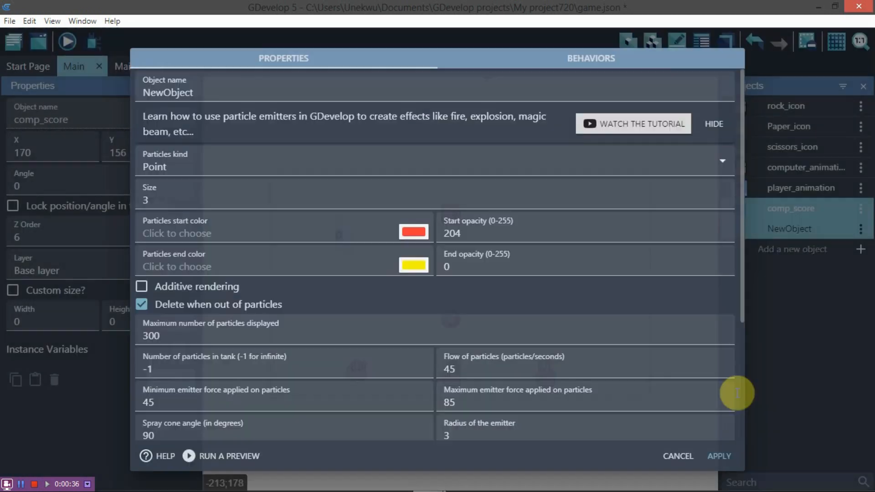
{"action": "left_click", "coordinate": [673, 455]}
{"action": "left_click", "coordinate": [864, 230]}
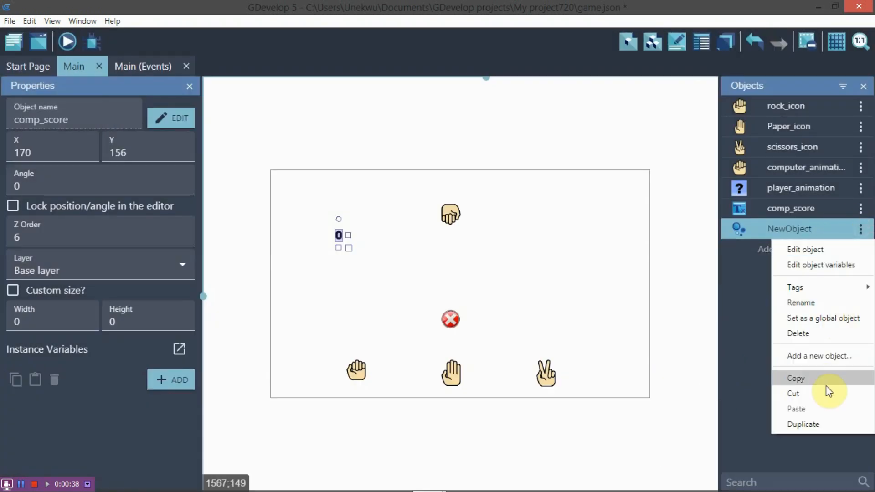
{"action": "left_click", "coordinate": [813, 332]}
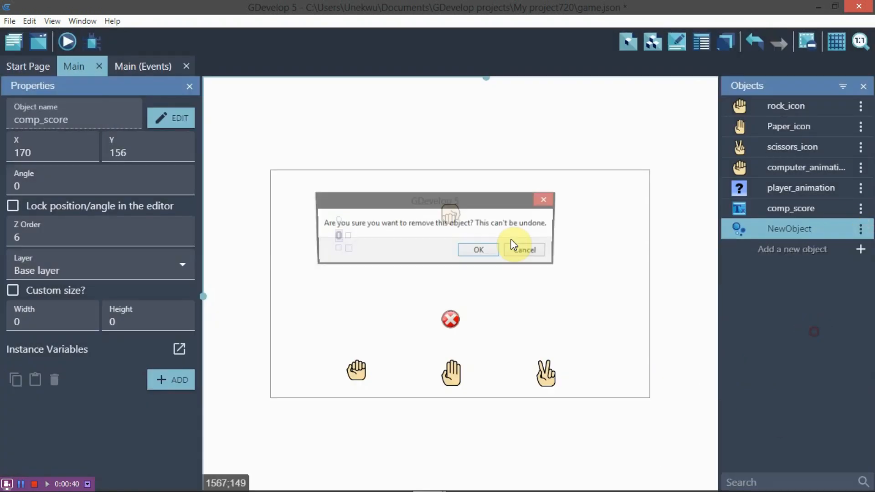
{"action": "left_click", "coordinate": [478, 249]}
{"action": "key", "text": "Return"}
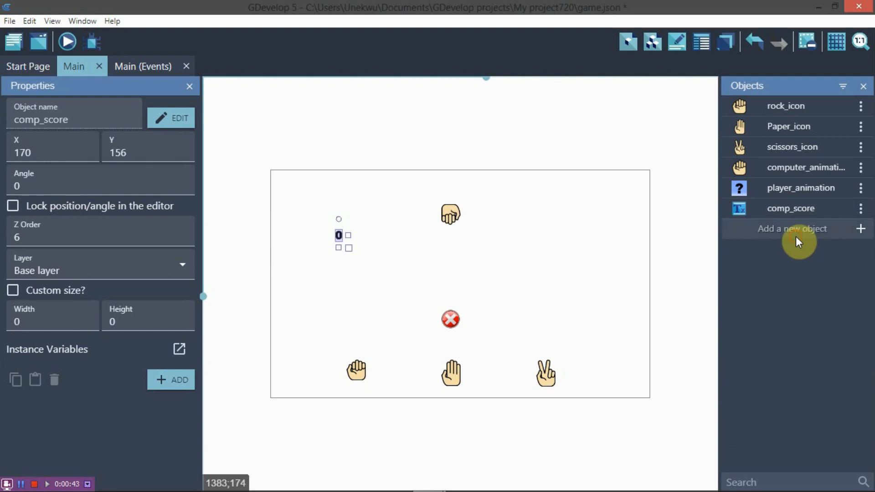
Step: Add a second Text object named player_score with 0 as its initial text
{"action": "left_click", "coordinate": [798, 233]}
{"action": "left_click", "coordinate": [271, 202]}
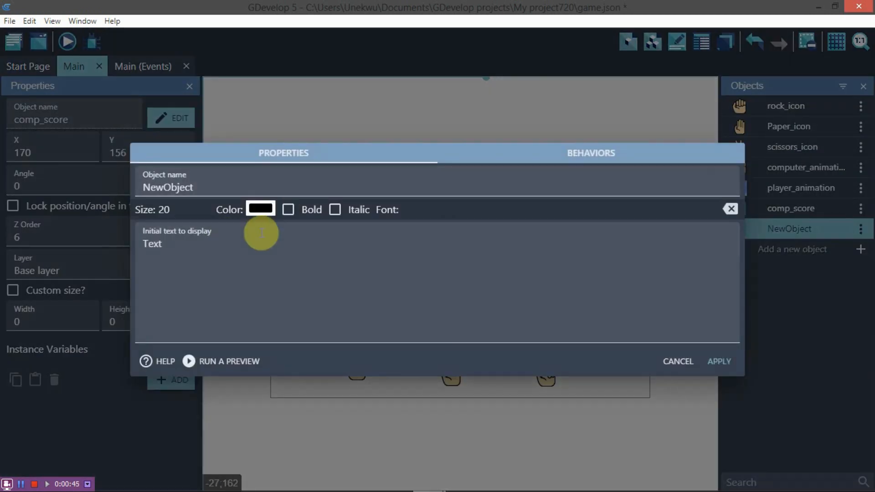
{"action": "double_click", "coordinate": [214, 187]}
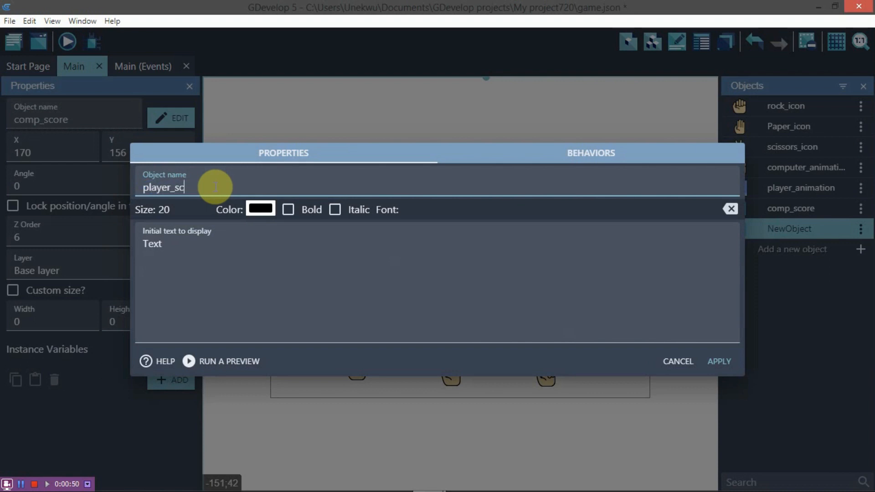
{"action": "type", "text": "player_score"}
{"action": "left_click", "coordinate": [206, 253]}
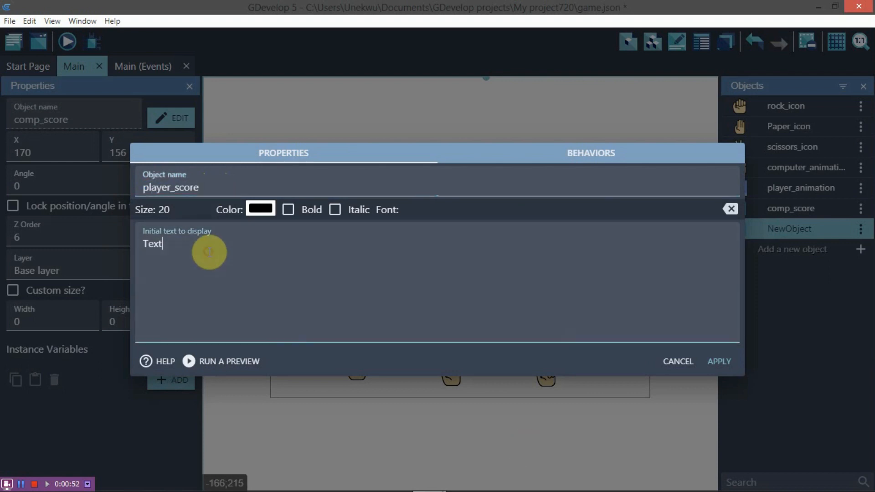
{"action": "key", "text": "BackSpace"}
{"action": "type", "text": "0"}
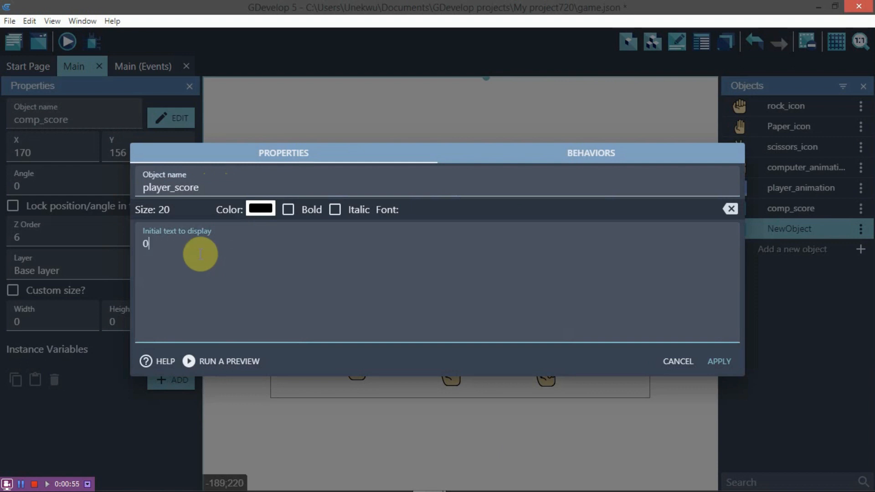
Step: Format player_score in bold Uni Sans Heavy.ttf at size 30 and apply the object changes
{"action": "left_click", "coordinate": [183, 208]}
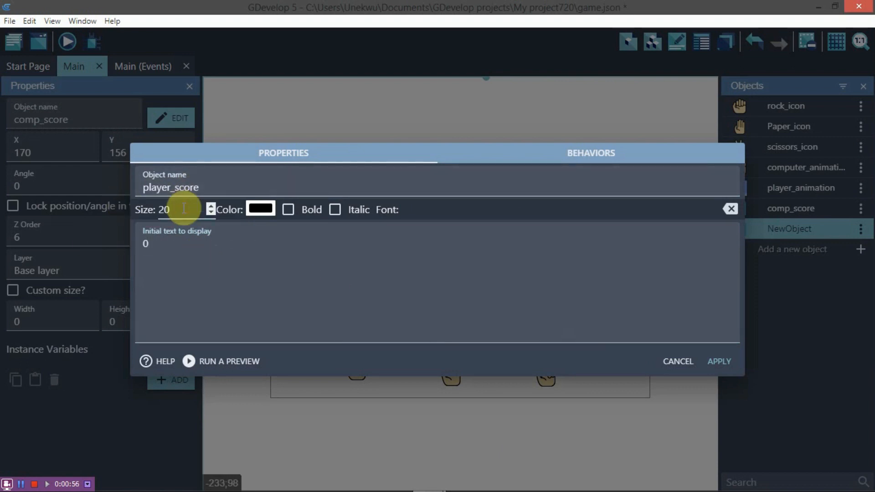
{"action": "left_click", "coordinate": [286, 209]}
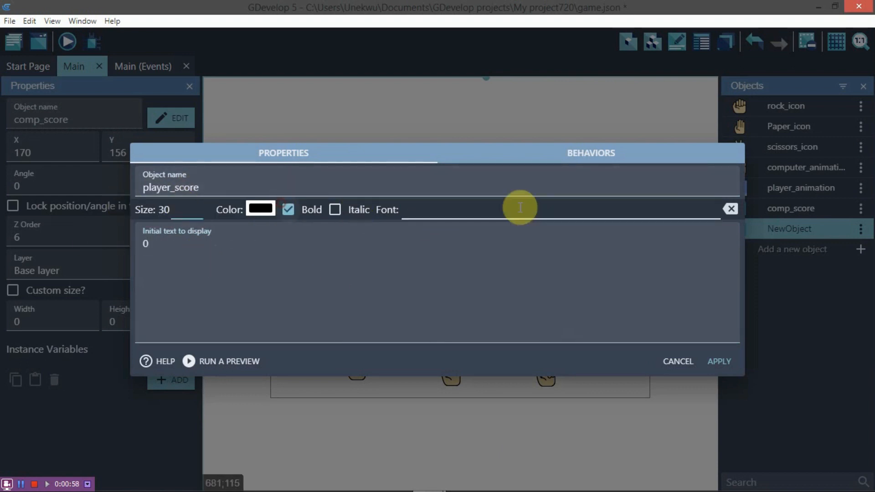
{"action": "left_click", "coordinate": [513, 203]}
{"action": "left_click", "coordinate": [478, 271]}
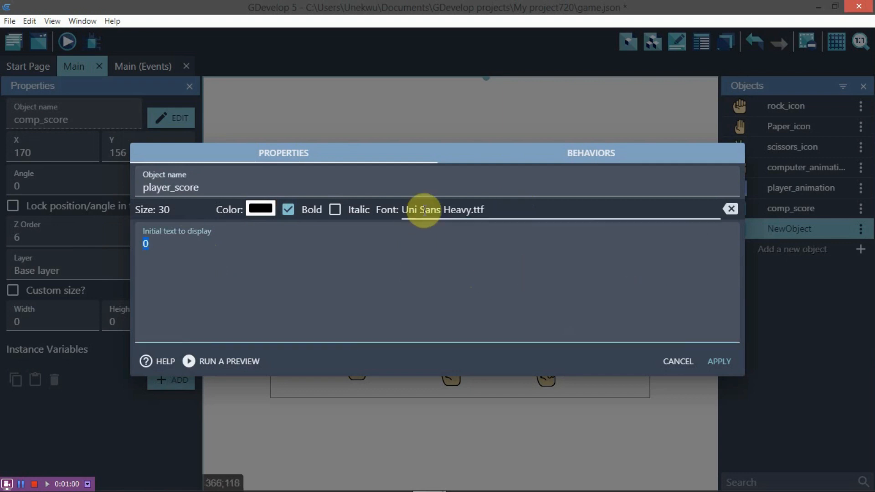
{"action": "left_click", "coordinate": [720, 362]}
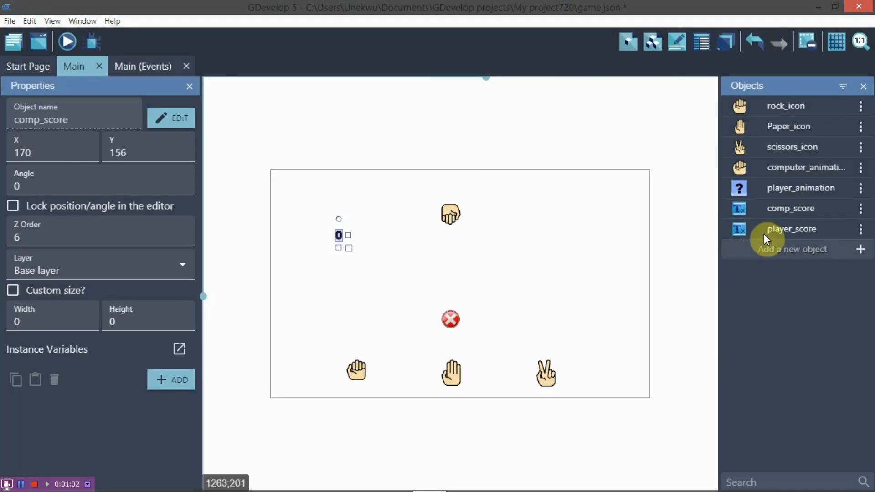
Step: Place player_score to the right of player_animation at about X 799, Y 363, and nudge comp_score slightly to adjust its position
{"action": "left_click_drag", "start_coordinate": [764, 230], "coordinate": [580, 318]}
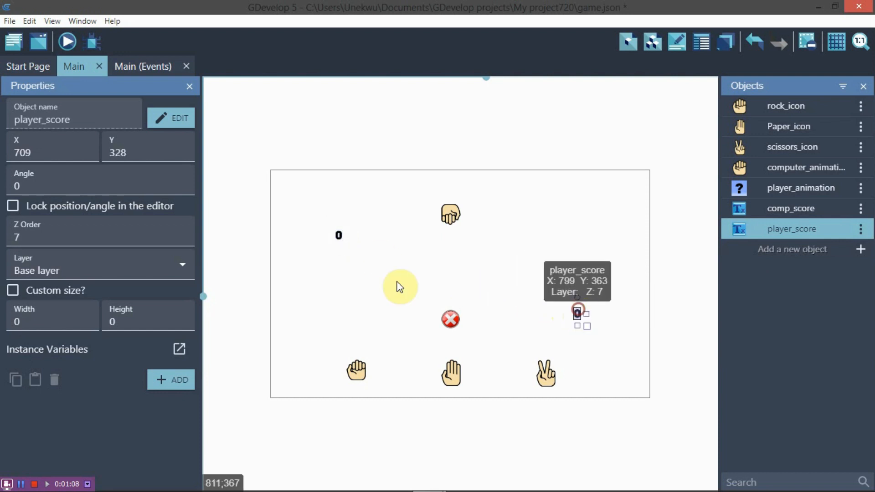
{"action": "left_click", "coordinate": [337, 235]}
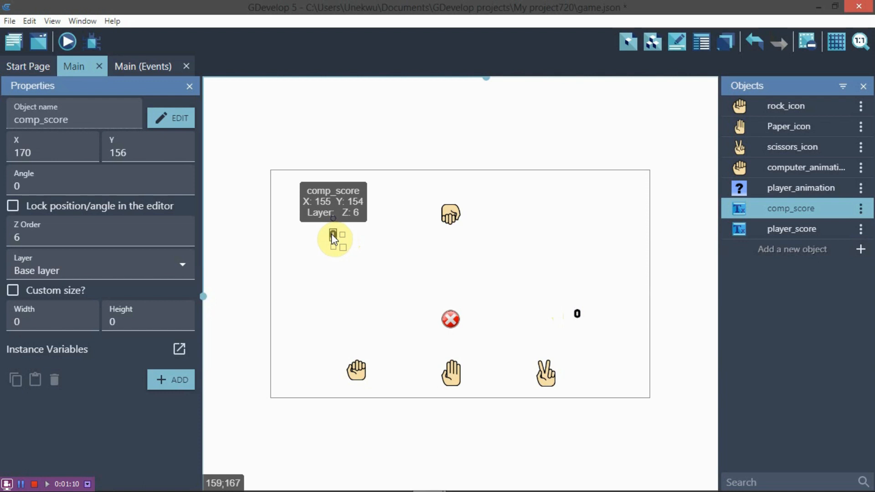
{"action": "left_click", "coordinate": [528, 287]}
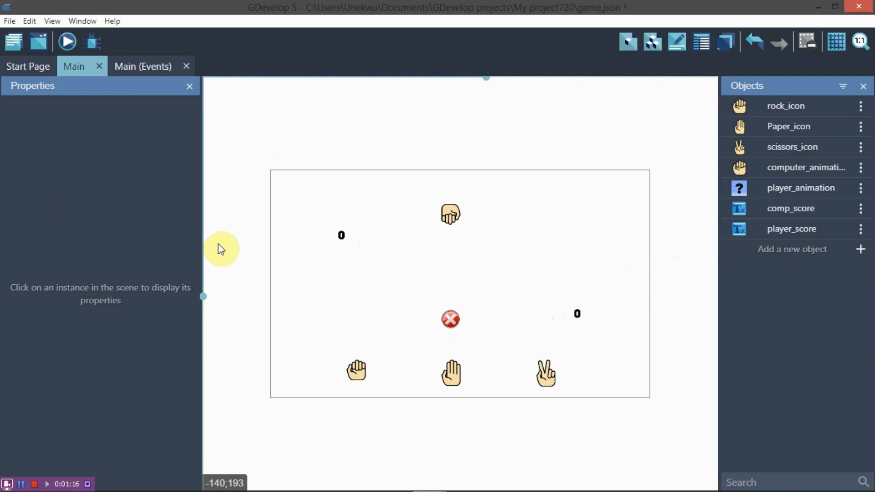
Step: Compare the Main scene's layout with the reference project's Game scene, then return to My project720
{"action": "key", "text": "alt+Tab"}
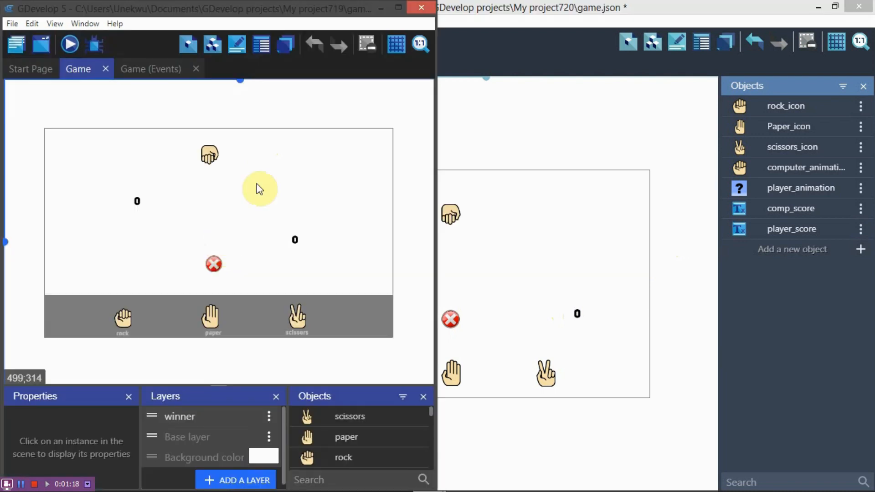
{"action": "left_click", "coordinate": [398, 8]}
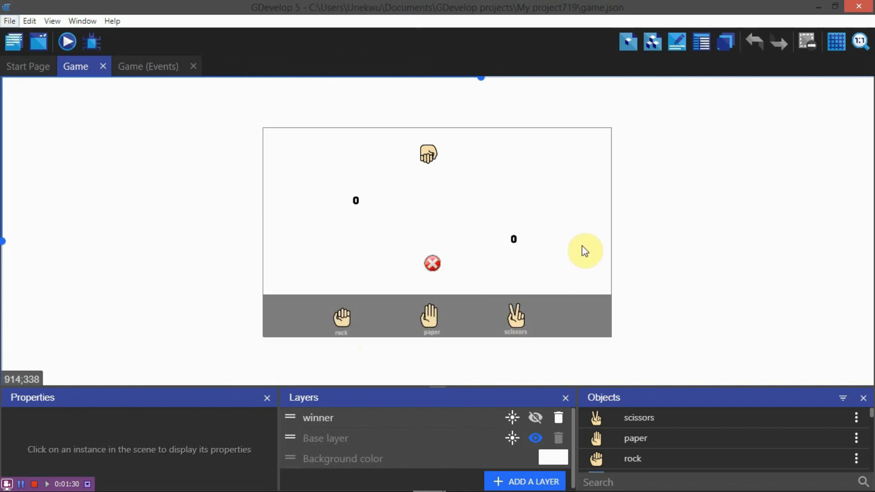
{"action": "key", "text": "alt+Tab"}
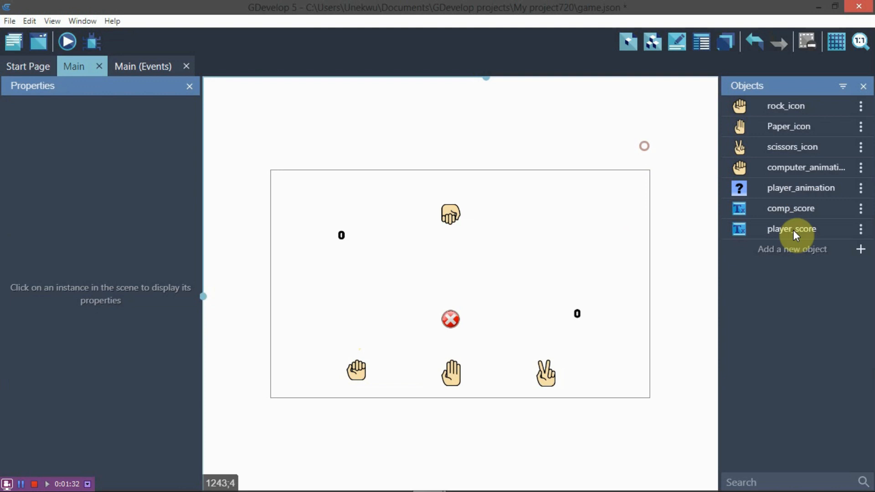
{"action": "left_click", "coordinate": [787, 249]}
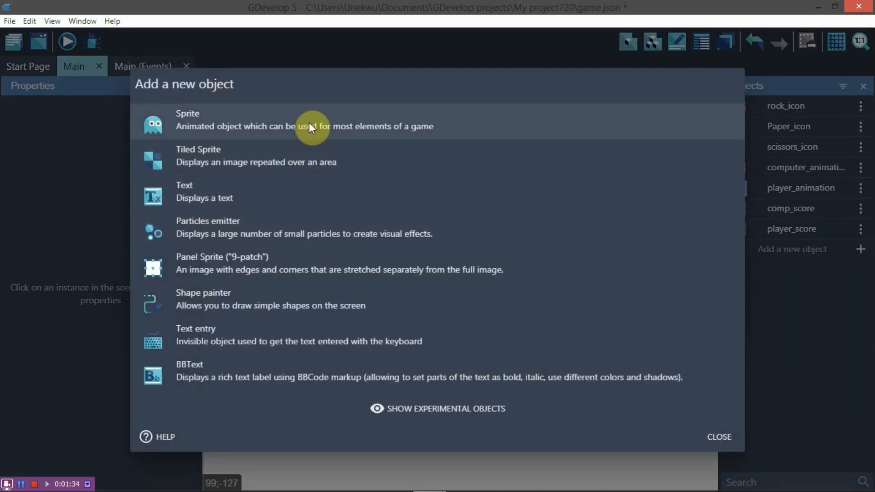
{"action": "left_click", "coordinate": [401, 219]}
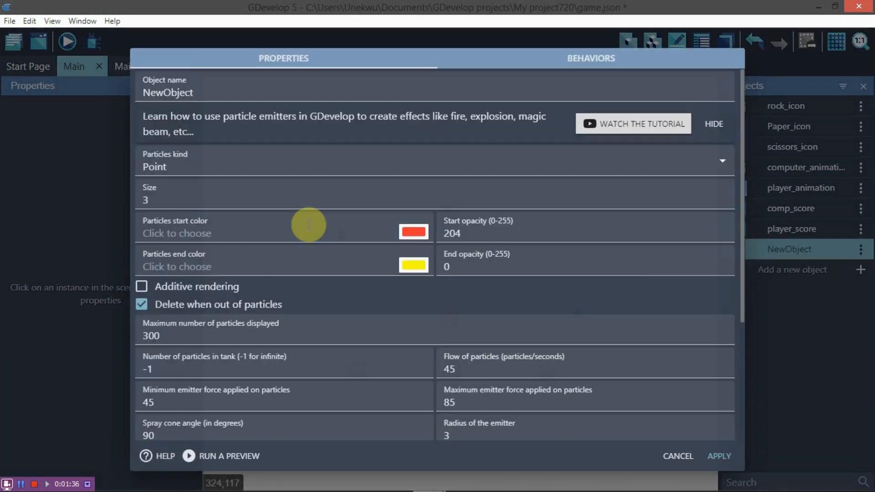
{"action": "left_click", "coordinate": [675, 457]}
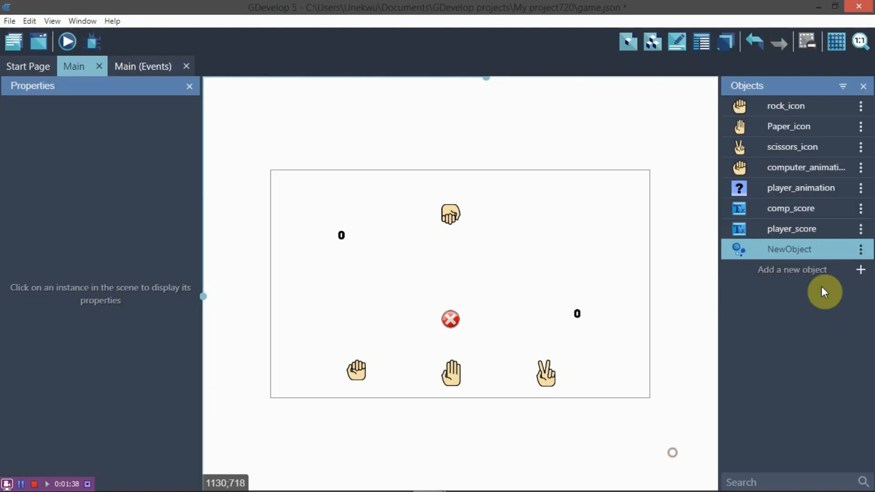
{"action": "left_click", "coordinate": [861, 248]}
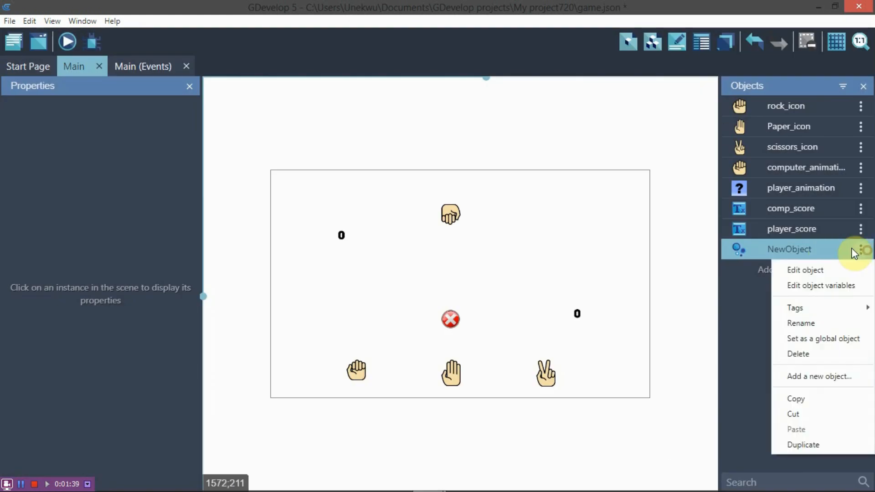
{"action": "left_click", "coordinate": [799, 355]}
{"action": "left_click", "coordinate": [478, 251]}
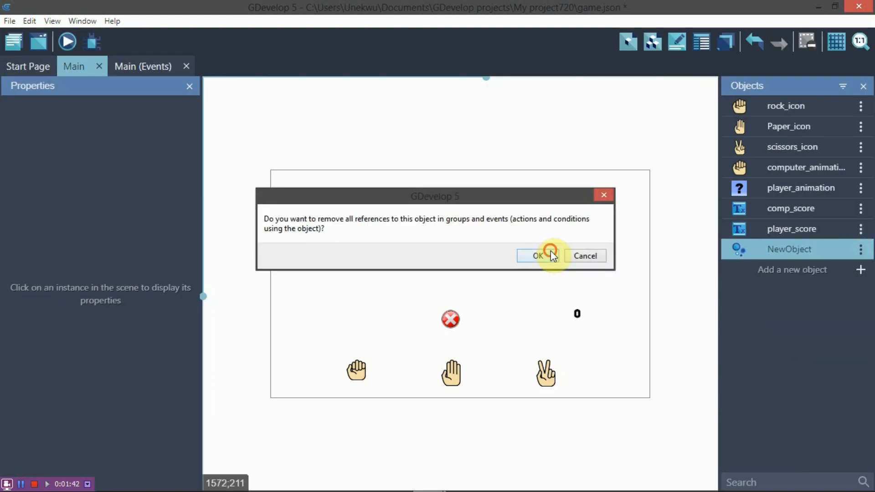
{"action": "left_click", "coordinate": [551, 253]}
Step: Add a Text object named scissors_txt with Scissors as its initial text
{"action": "left_click", "coordinate": [797, 250]}
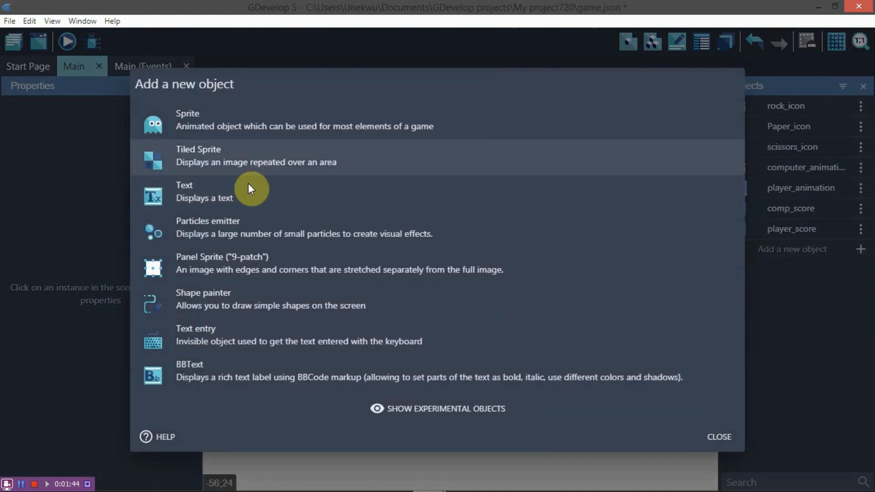
{"action": "left_click", "coordinate": [259, 184]}
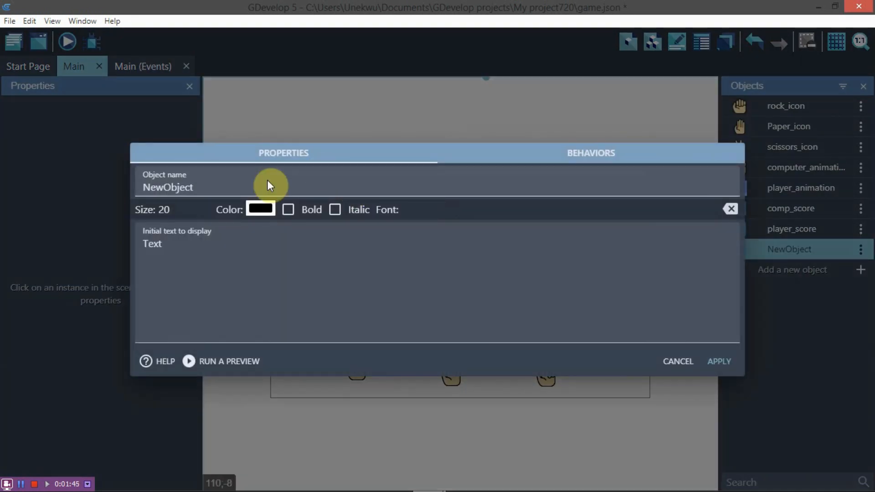
{"action": "double_click", "coordinate": [242, 181]}
{"action": "key", "text": "BackSpace"}
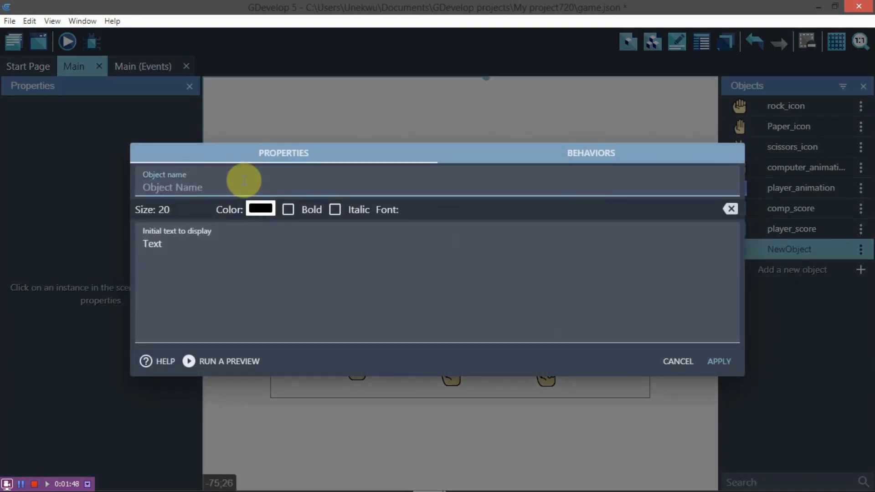
{"action": "type", "text": "scissors_txt"}
{"action": "left_click", "coordinate": [219, 239]}
{"action": "key", "text": "ctrl+a"}
{"action": "key", "text": "BackSpace"}
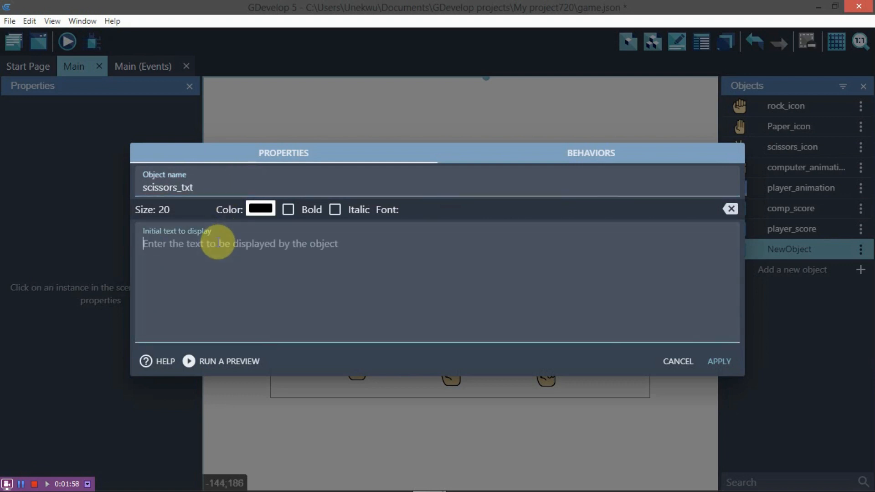
{"action": "type", "text": "Scisso"}
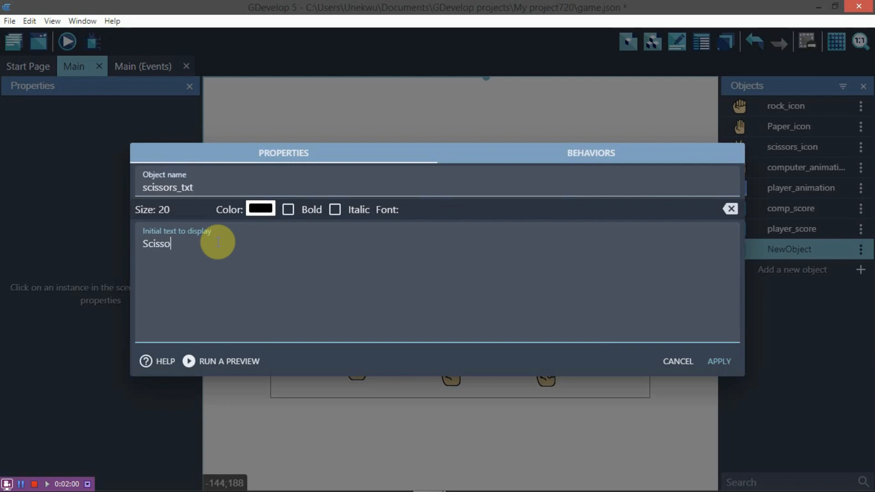
{"action": "type", "text": "rs"}
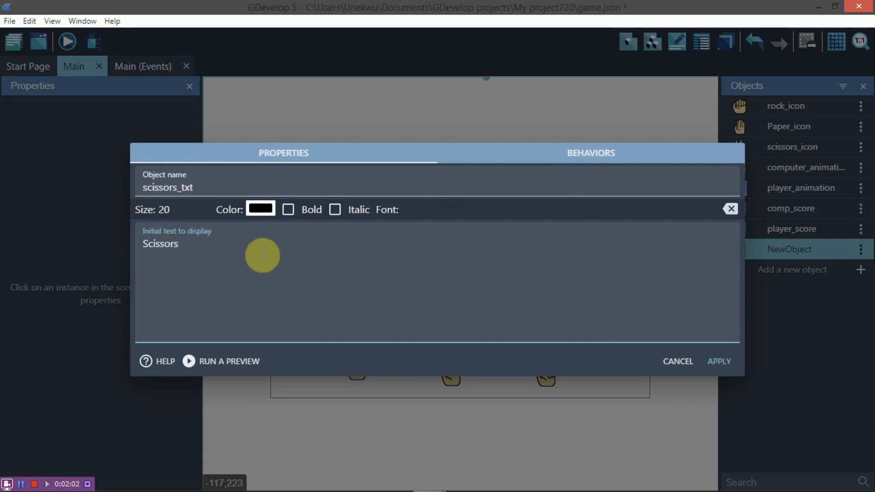
Step: Format scissors_txt in bold grey Uni Sans Heavy.ttf and apply the object changes
{"action": "left_click", "coordinate": [295, 212]}
{"action": "left_click", "coordinate": [462, 213]}
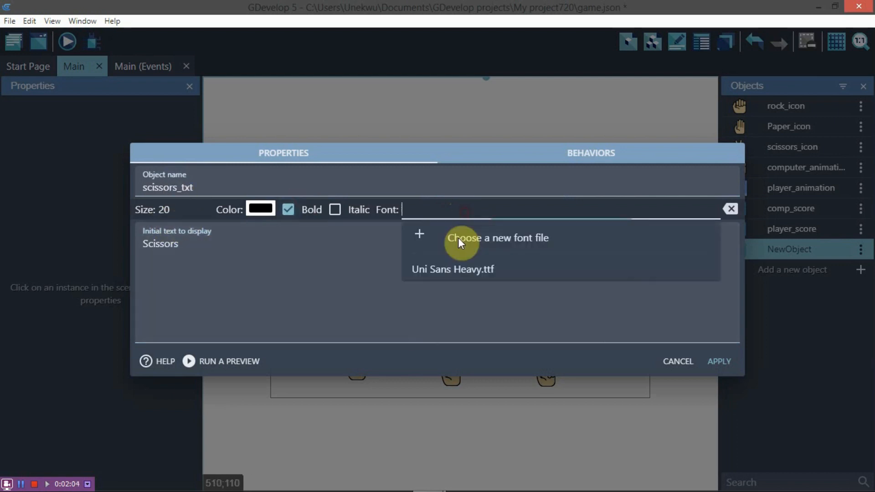
{"action": "left_click", "coordinate": [444, 271]}
{"action": "left_click", "coordinate": [259, 209]}
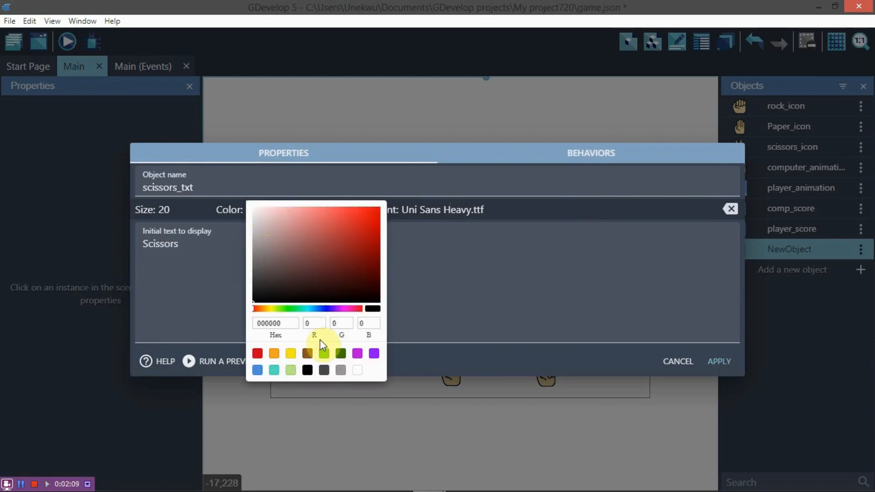
{"action": "left_click", "coordinate": [340, 370]}
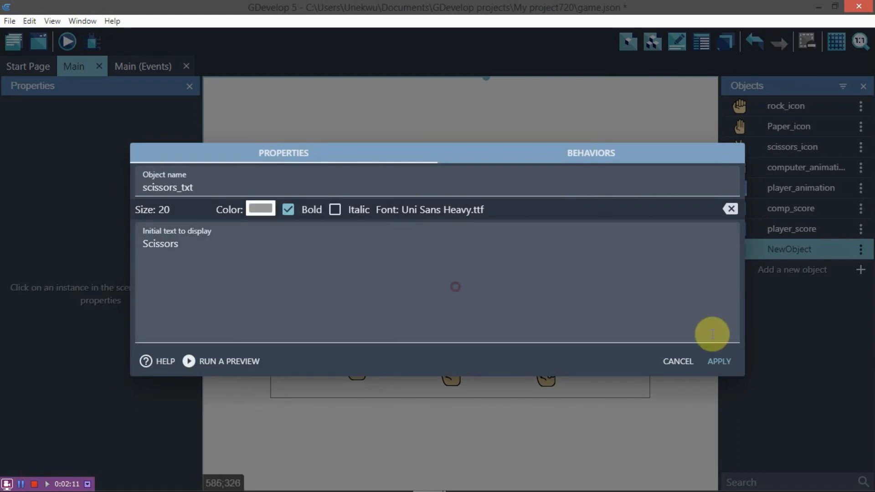
{"action": "left_click", "coordinate": [713, 361]}
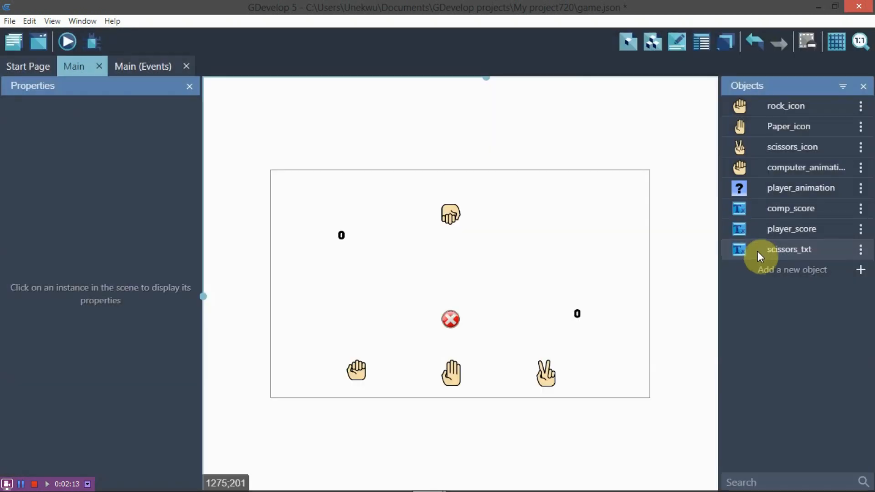
Step: Place scissors_txt just below the scissors hand at about X 699, Y 571, and turn off its bold formatting
{"action": "left_click_drag", "start_coordinate": [757, 250], "coordinate": [538, 388]}
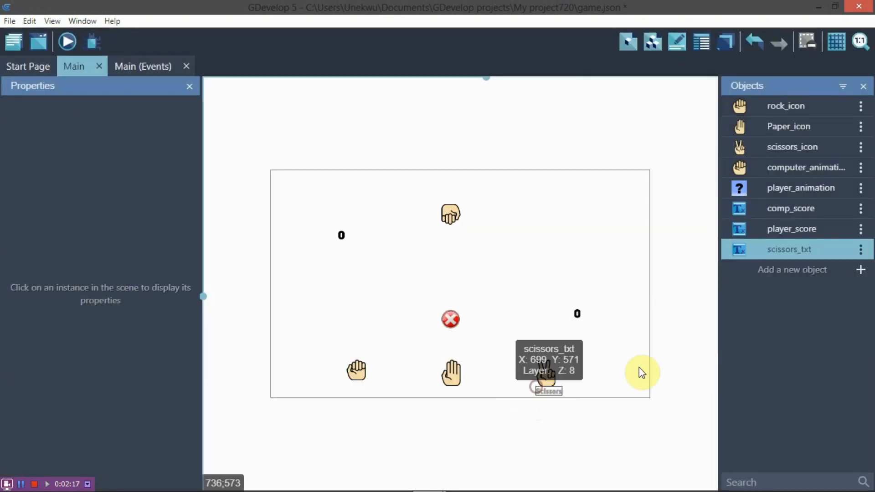
{"action": "double_click", "coordinate": [555, 391]}
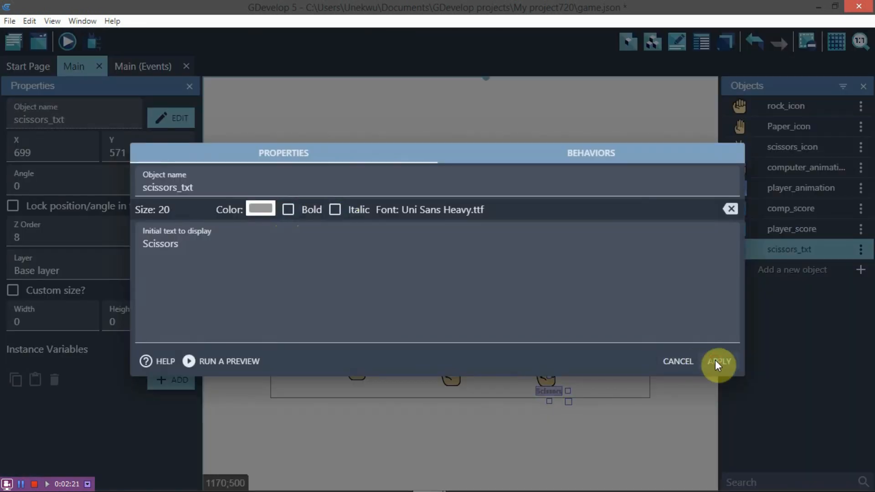
{"action": "left_click", "coordinate": [715, 361]}
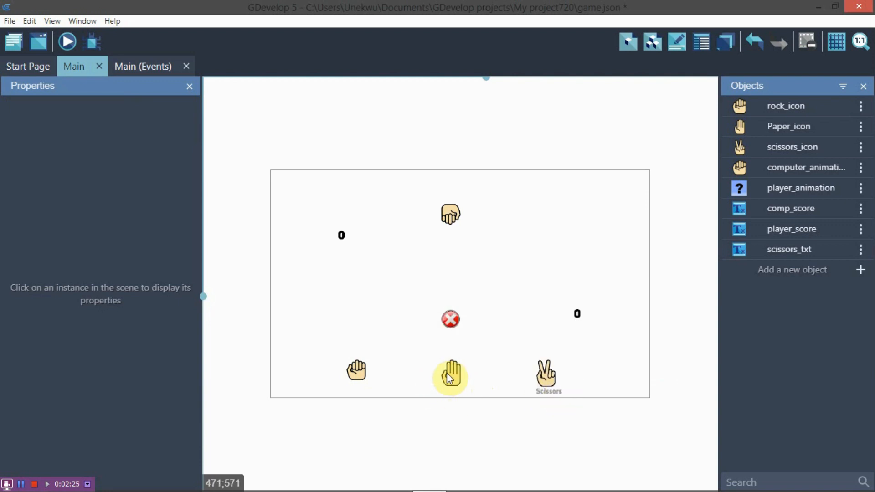
Step: Add a Text object named paper_txt with Paper as its initial text
{"action": "left_click", "coordinate": [792, 270]}
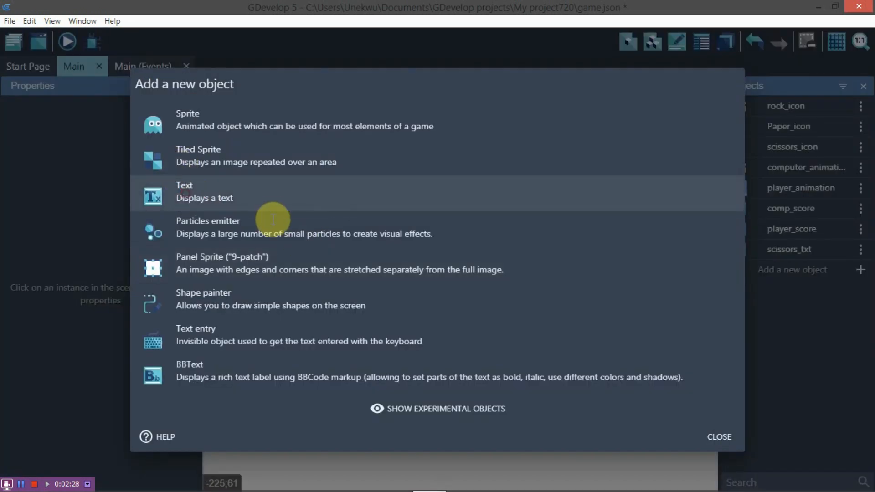
{"action": "left_click", "coordinate": [273, 207]}
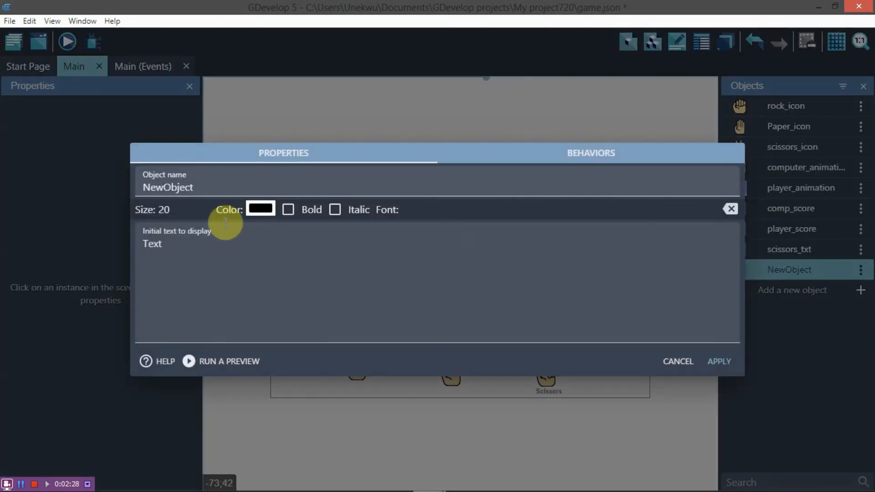
{"action": "double_click", "coordinate": [237, 176]}
{"action": "type", "text": "paper_txt"}
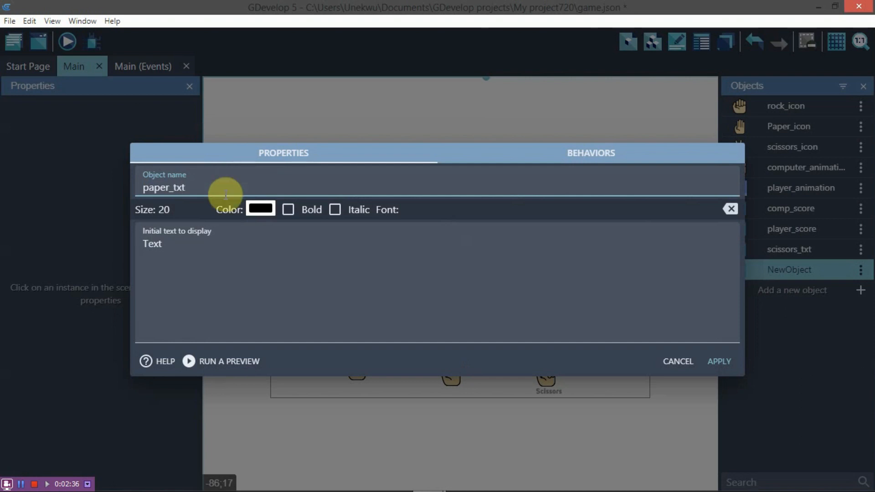
{"action": "left_click", "coordinate": [176, 248]}
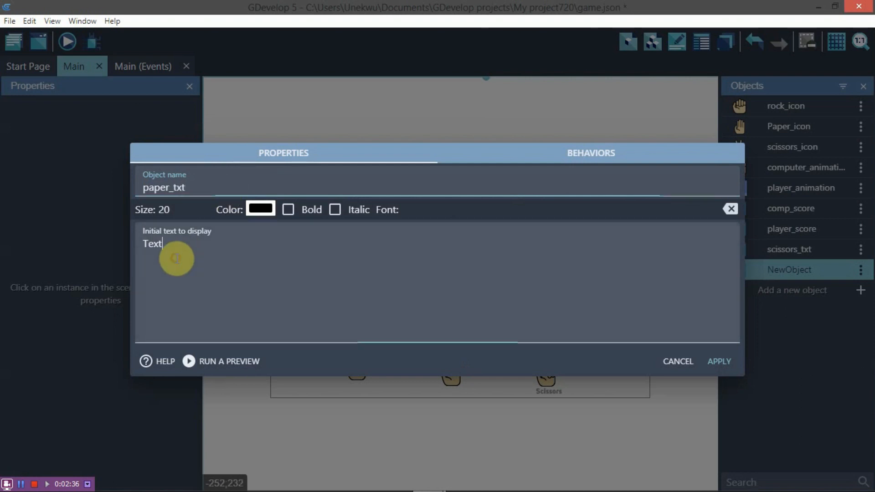
{"action": "double_click", "coordinate": [176, 244]}
{"action": "type", "text": "Ppare"}
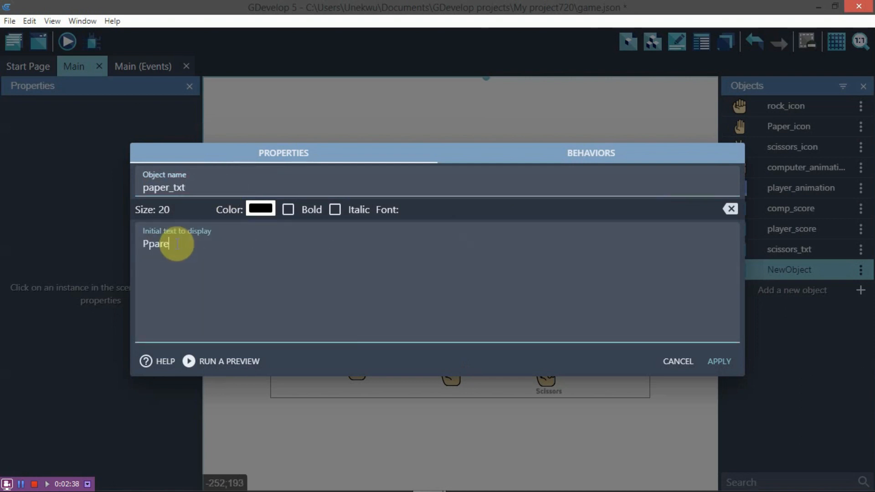
{"action": "key", "text": "BackSpace"}
{"action": "key", "text": "BackSpace"}
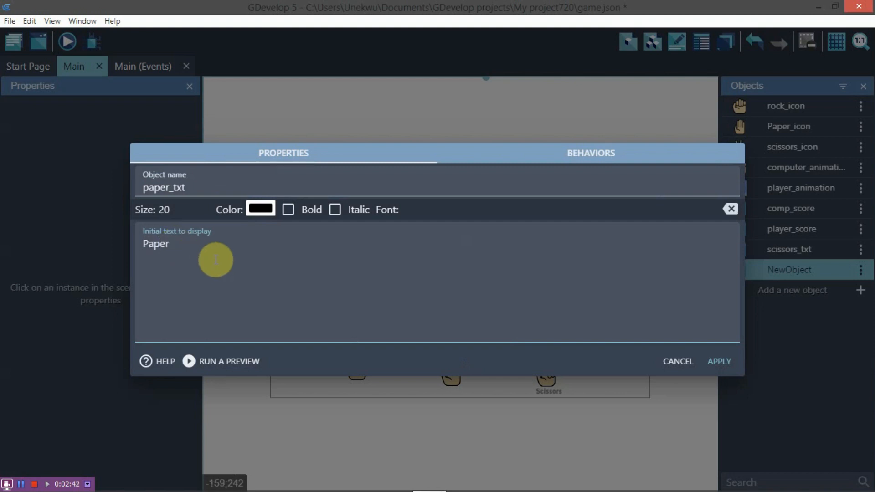
Step: Format paper_txt in grey Uni Sans Heavy.ttf and place it just below the paper hand in the scene
{"action": "left_click", "coordinate": [260, 208]}
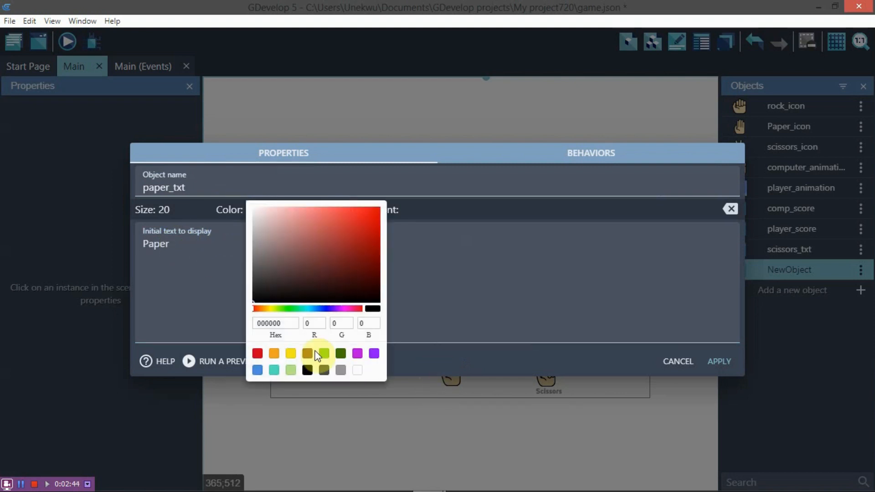
{"action": "left_click", "coordinate": [340, 369]}
{"action": "left_click", "coordinate": [542, 239]}
{"action": "left_click", "coordinate": [488, 211]}
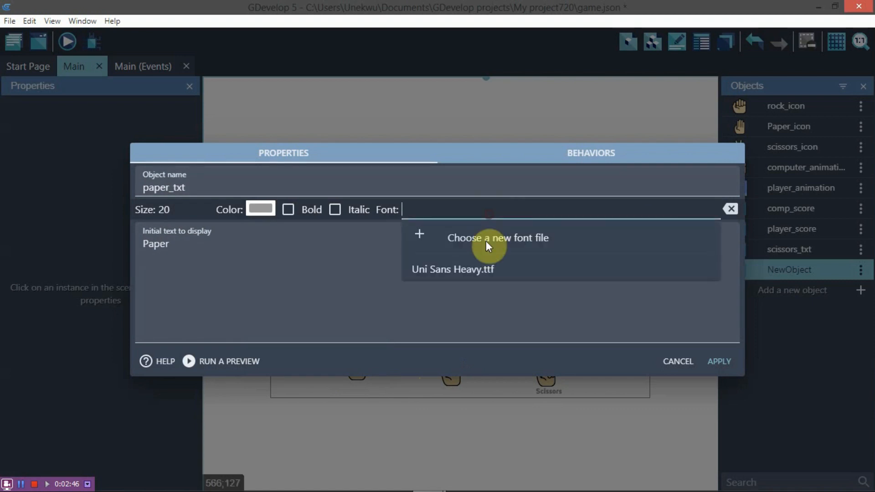
{"action": "left_click", "coordinate": [478, 269]}
{"action": "left_click", "coordinate": [718, 361]}
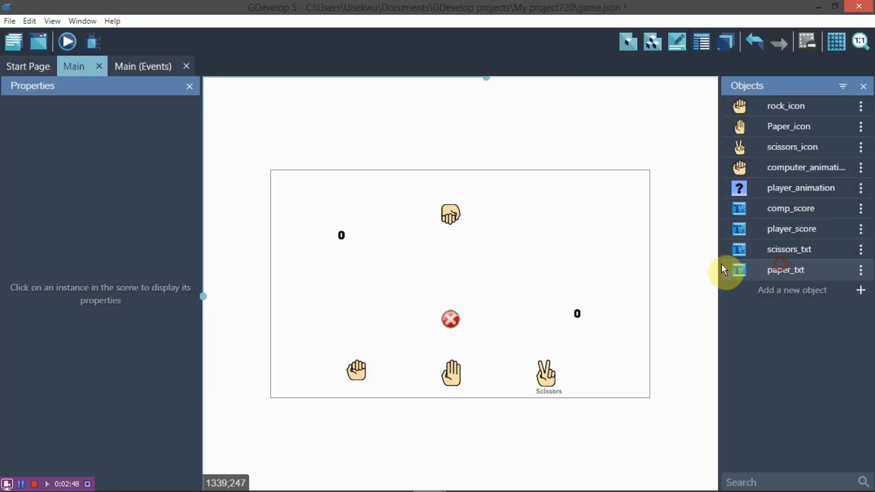
{"action": "left_click_drag", "start_coordinate": [725, 269], "coordinate": [445, 390]}
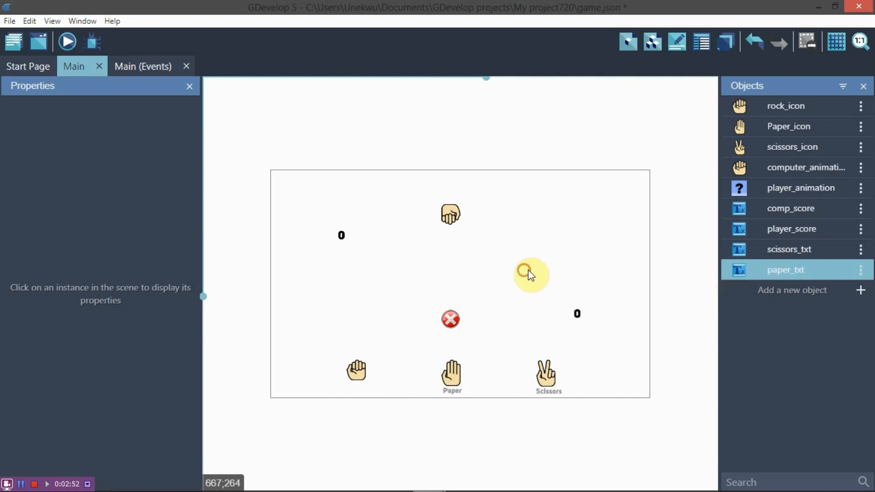
Step: Add another Text object and name it rock_txt
{"action": "left_click", "coordinate": [765, 292]}
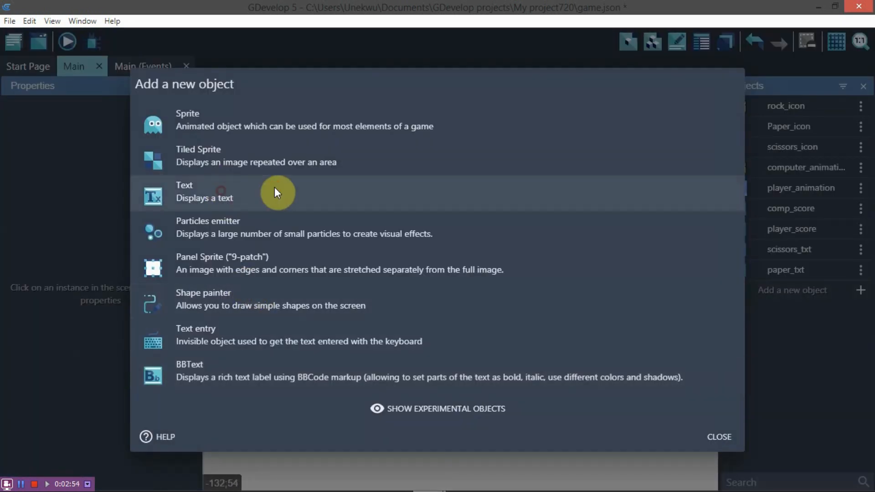
{"action": "left_click", "coordinate": [275, 188]}
{"action": "left_click", "coordinate": [221, 185]}
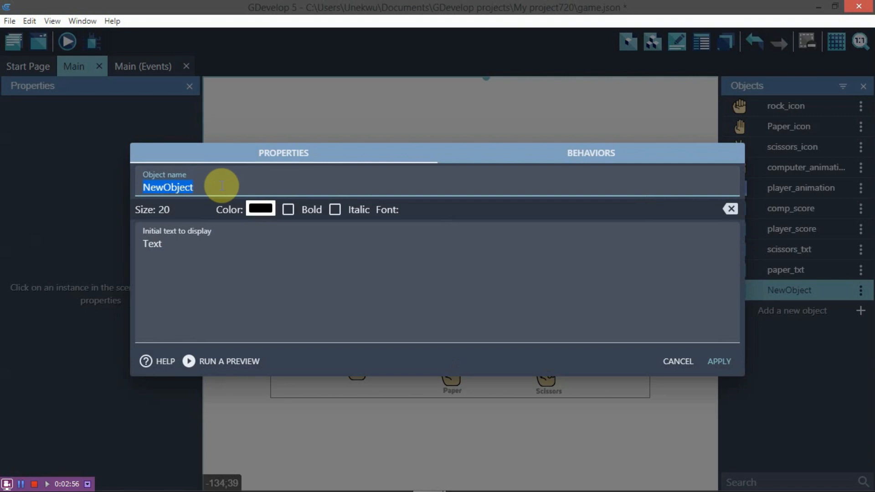
{"action": "type", "text": "rock_tz"}
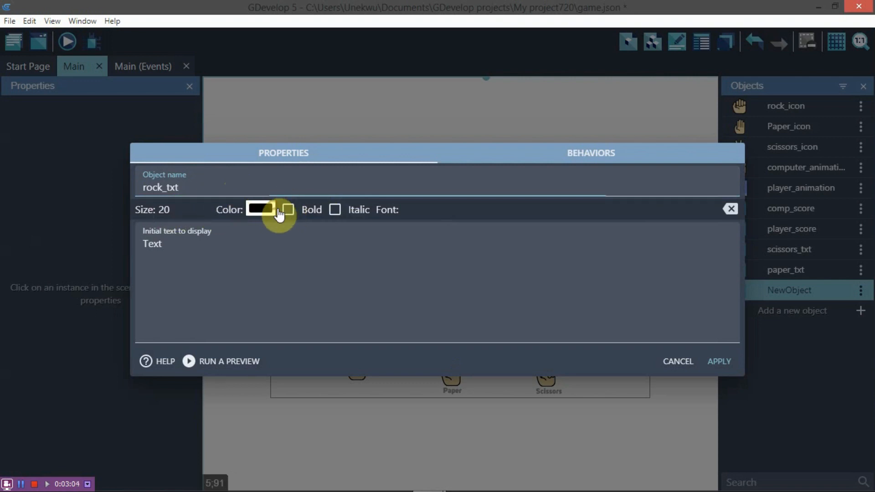
Step: Set rock_txt's color to grey 9B9B9B and its font to Uni Sans Heavy.ttf
{"action": "left_click", "coordinate": [262, 208]}
{"action": "left_click", "coordinate": [341, 369]}
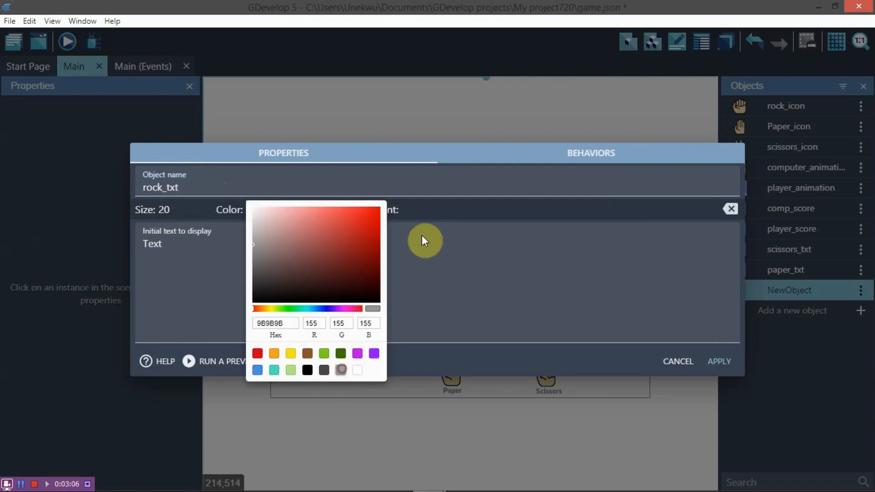
{"action": "left_click", "coordinate": [424, 207]}
{"action": "left_click", "coordinate": [441, 214]}
{"action": "left_click", "coordinate": [443, 269]}
Step: Set rock_txt's initial text to Rock, apply it, and place the object just below the rock hand
{"action": "left_click_drag", "start_coordinate": [240, 249], "coordinate": [85, 250]}
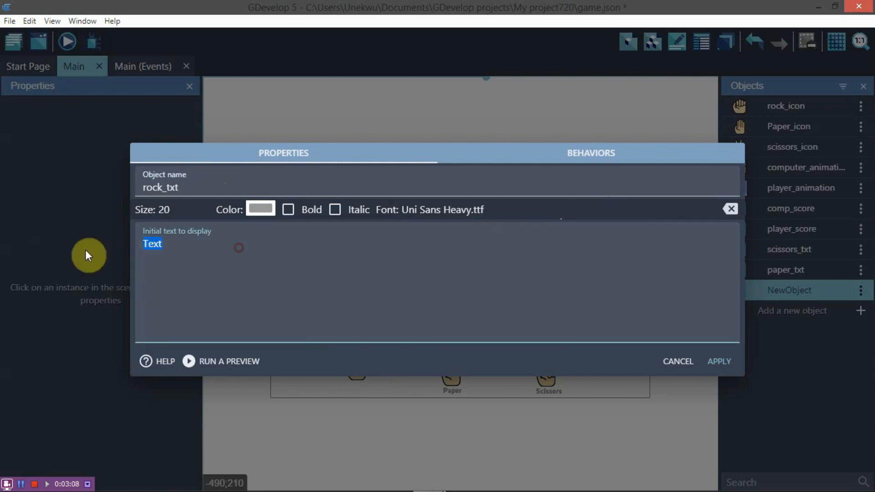
{"action": "key", "text": "BackSpace"}
{"action": "type", "text": "Pper"}
{"action": "key", "text": "BackSpace"}
{"action": "key", "text": "BackSpace"}
{"action": "key", "text": "BackSpace"}
{"action": "key", "text": "BackSpace"}
{"action": "type", "text": "Rock"}
{"action": "left_click", "coordinate": [719, 361]}
{"action": "left_click_drag", "start_coordinate": [737, 292], "coordinate": [349, 382]}
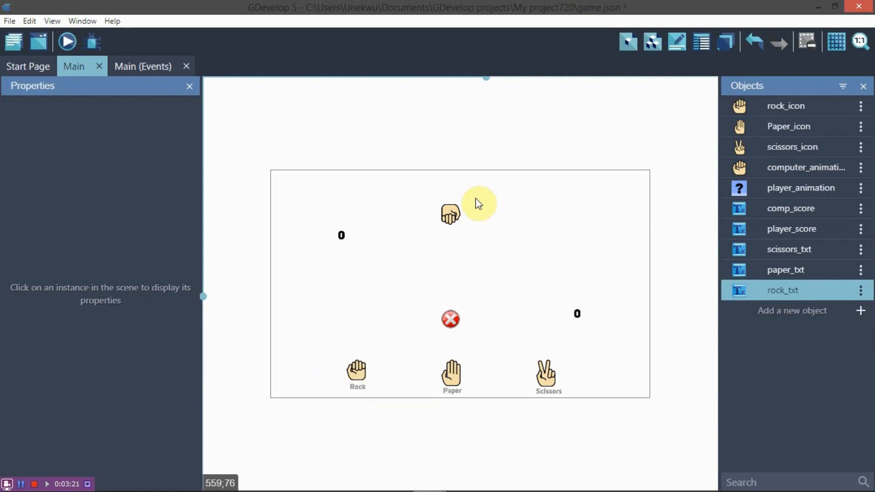
Step: Examine the comp_name text above the computer's hand in the reference project, preview a round playing paper, and return to the Main scene
{"action": "key", "text": "alt+Tab"}
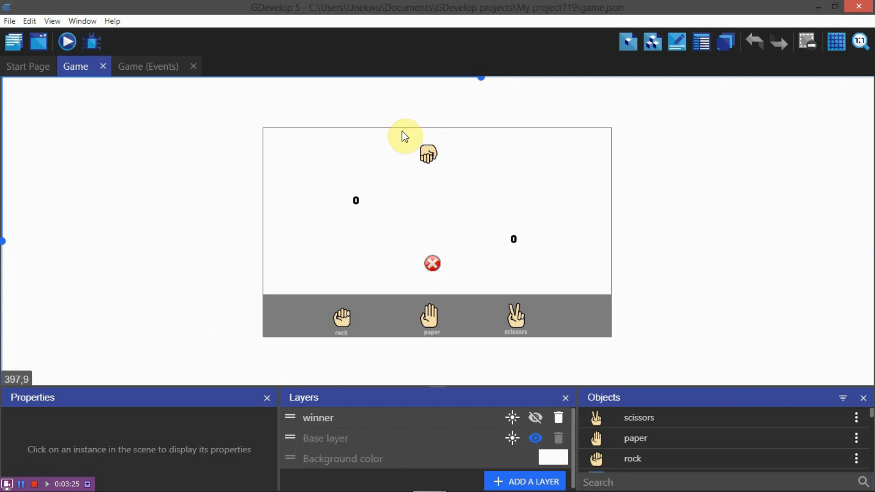
{"action": "left_click_drag", "start_coordinate": [401, 133], "coordinate": [455, 151]}
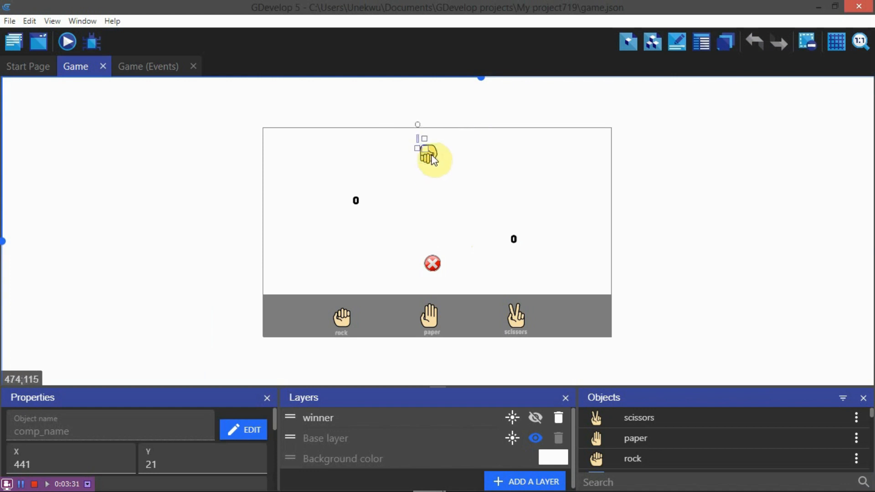
{"action": "left_click", "coordinate": [68, 42]}
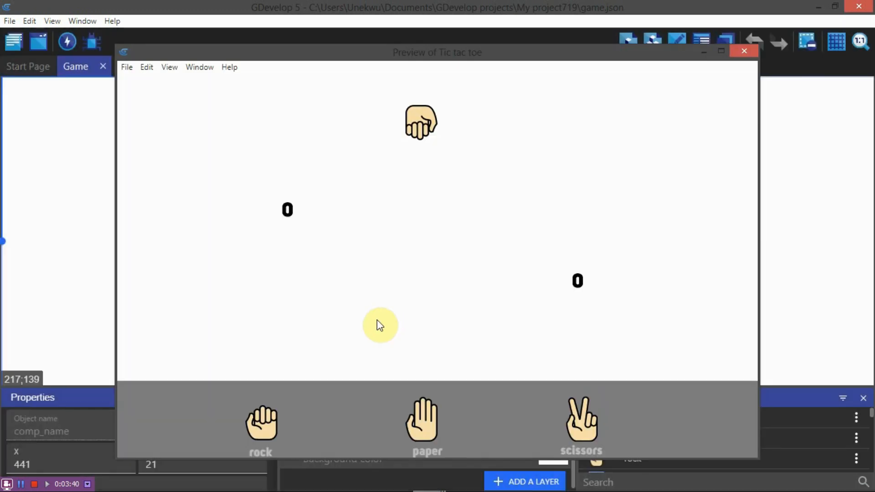
{"action": "left_click", "coordinate": [436, 412]}
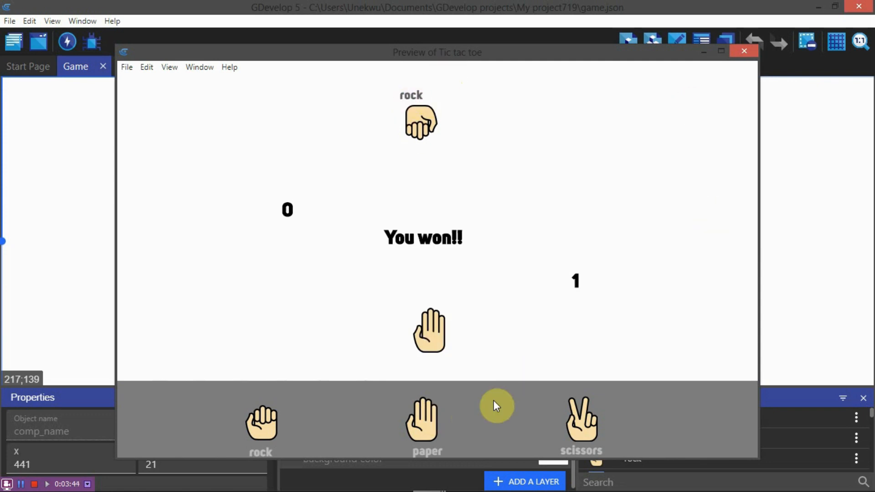
{"action": "left_click", "coordinate": [743, 50]}
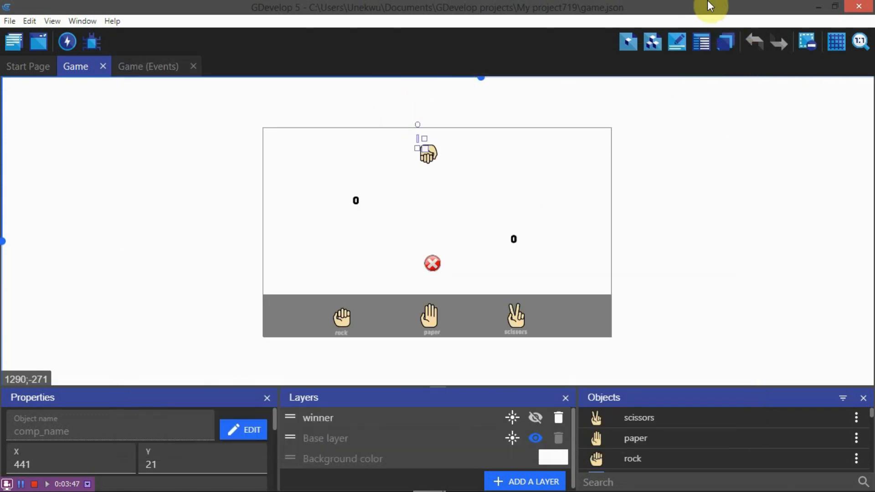
{"action": "key", "text": "alt+Tab"}
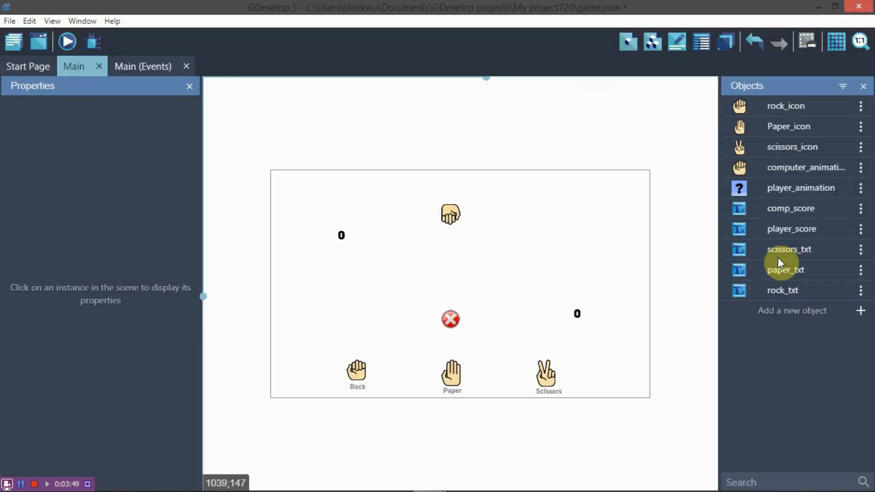
Step: Add a new Text object, clear its initial text, and name it comp_txt
{"action": "left_click", "coordinate": [795, 311]}
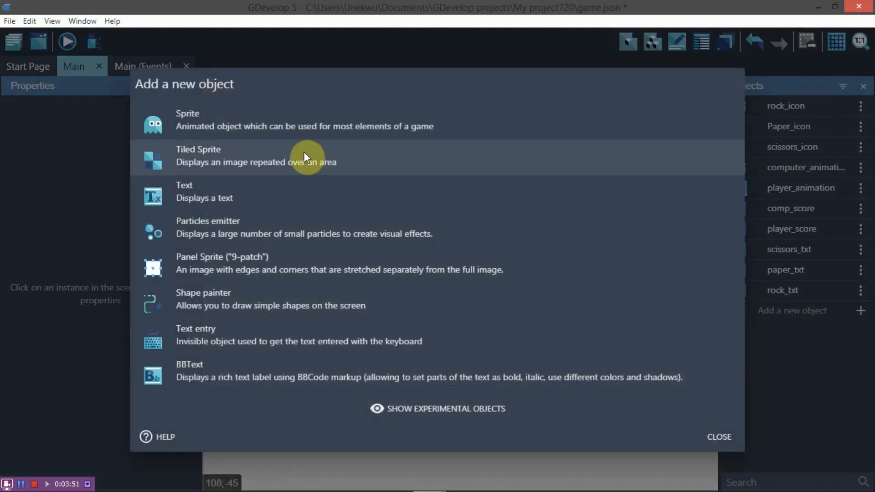
{"action": "left_click", "coordinate": [252, 205]}
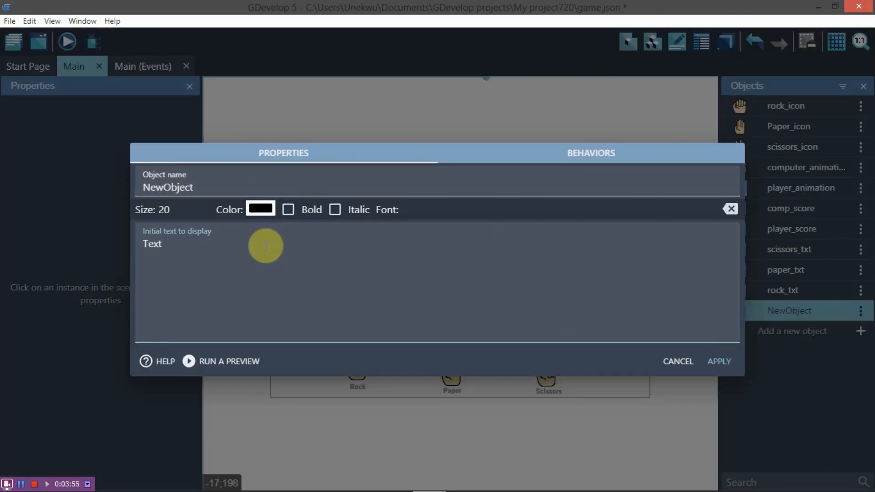
{"action": "key", "text": "BackSpace"}
{"action": "key", "text": "BackSpace"}
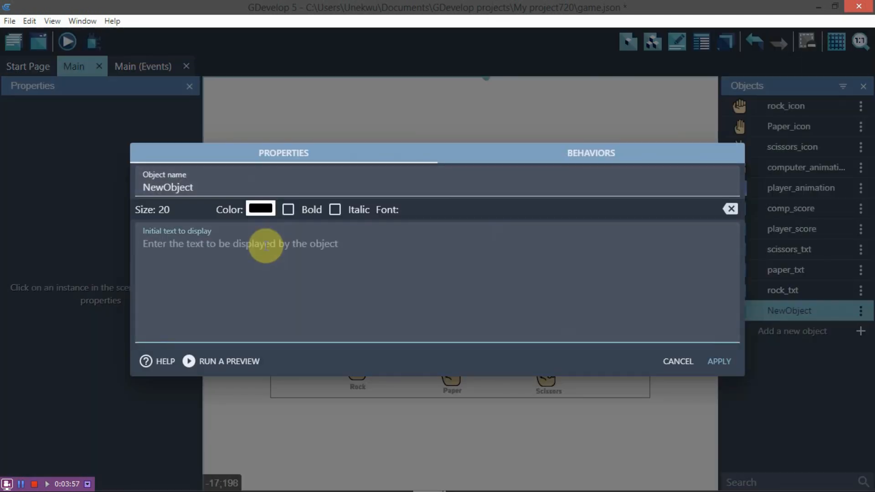
{"action": "double_click", "coordinate": [301, 179]}
{"action": "key", "text": "BackSpace"}
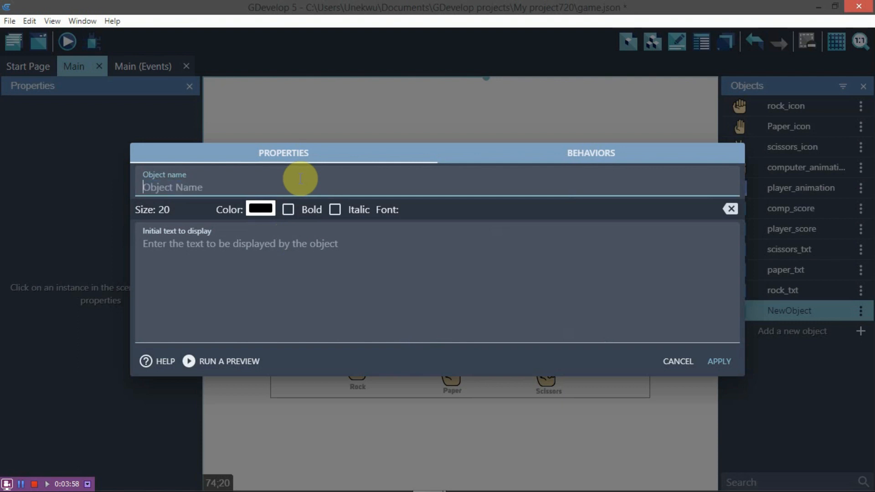
{"action": "type", "text": "comp_txt"}
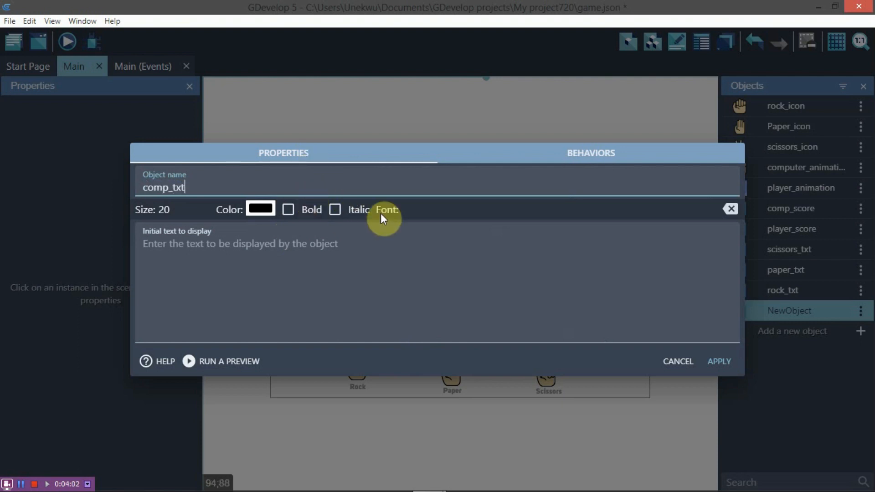
Step: Set comp_txt's font to Uni Sans Heavy.ttf and its color to grey 9B9B9B, and apply the properties
{"action": "left_click", "coordinate": [401, 212]}
{"action": "left_click", "coordinate": [433, 257]}
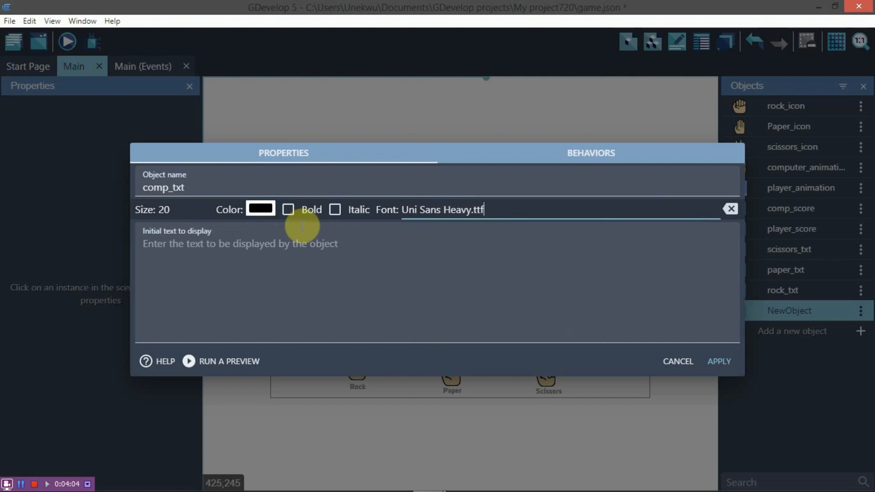
{"action": "left_click", "coordinate": [260, 209]}
{"action": "left_click", "coordinate": [340, 370]}
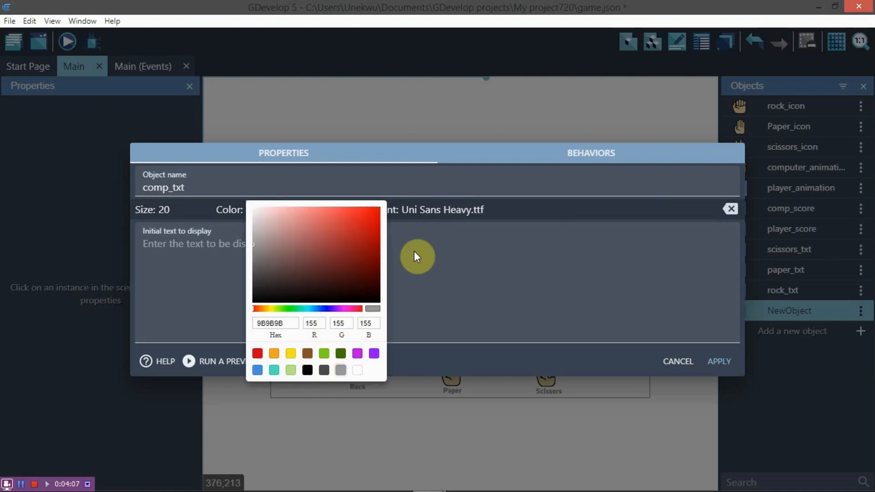
{"action": "left_click", "coordinate": [414, 253]}
{"action": "left_click", "coordinate": [324, 254]}
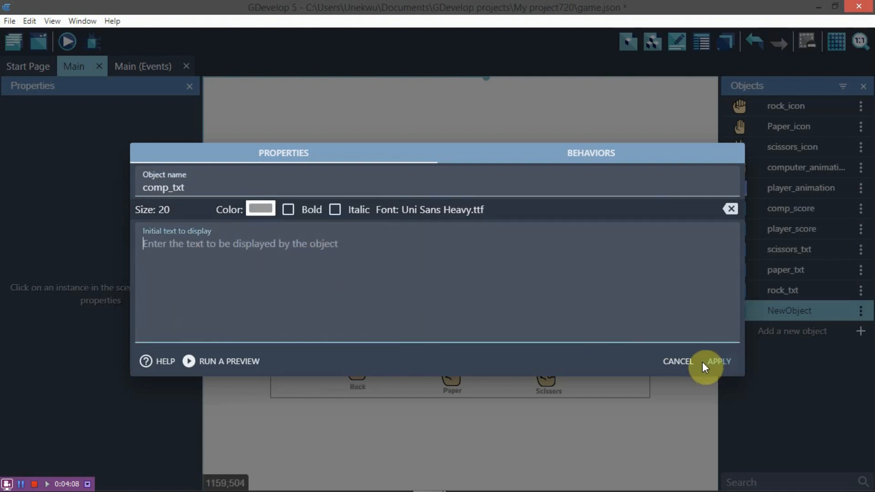
{"action": "left_click", "coordinate": [724, 361]}
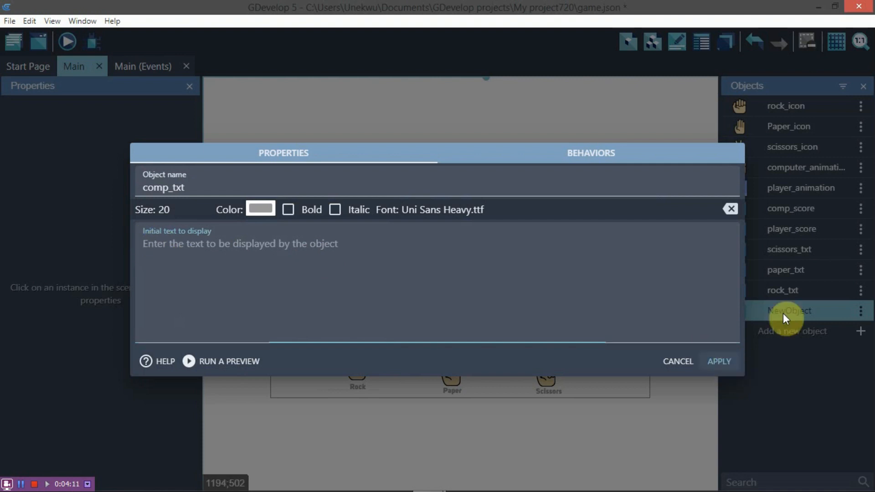
Step: Place comp_txt in the scene just above the computer's hand, at about X 430, Y 58, and deselect it
{"action": "left_click_drag", "start_coordinate": [764, 312], "coordinate": [434, 187]}
{"action": "left_click_drag", "start_coordinate": [475, 209], "coordinate": [440, 198]}
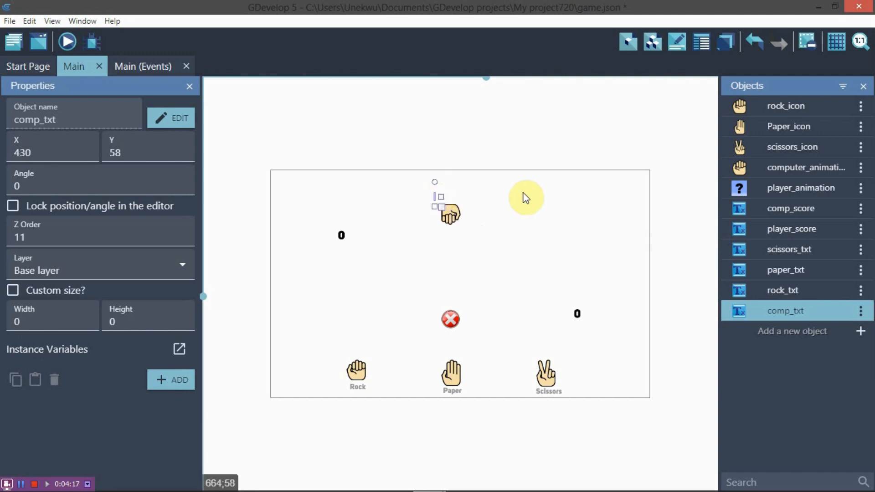
{"action": "left_click", "coordinate": [451, 237]}
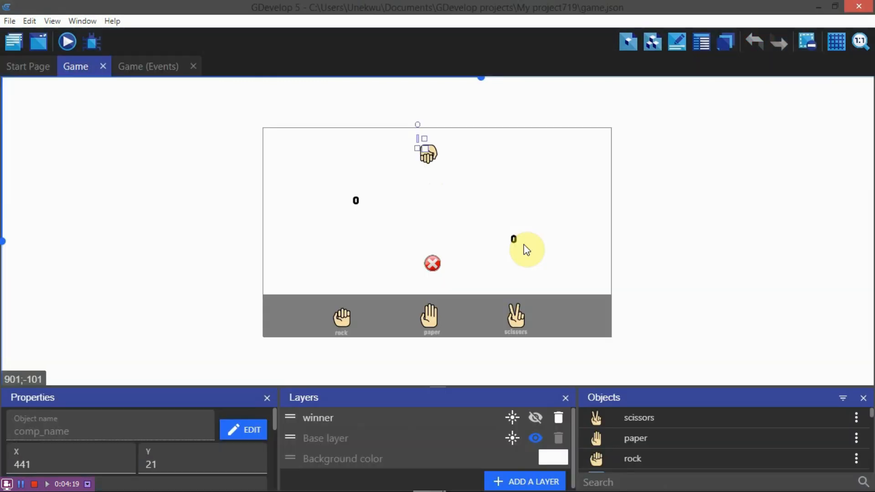
Step: Examine the status text object between the two scores in the reference project and return to the Main scene
{"action": "left_click_drag", "start_coordinate": [448, 240], "coordinate": [528, 251]}
{"action": "left_click_drag", "start_coordinate": [514, 189], "coordinate": [304, 263]}
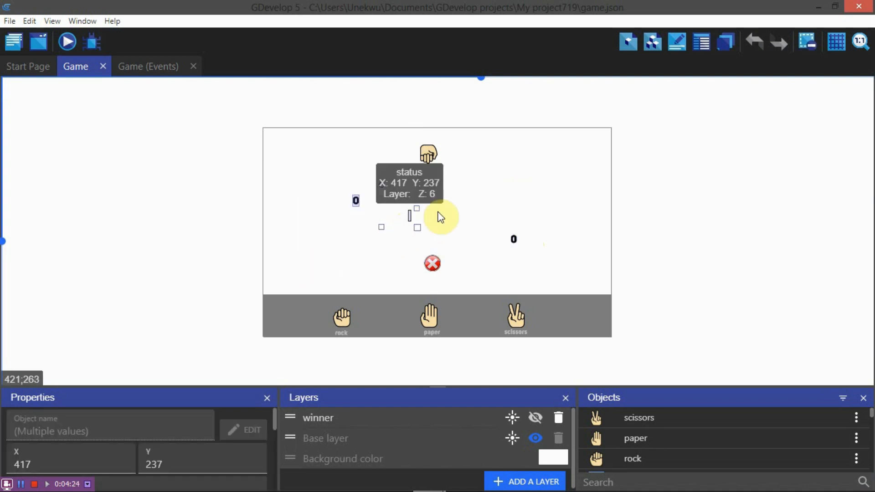
{"action": "left_click", "coordinate": [463, 215]}
{"action": "key", "text": "alt+Tab"}
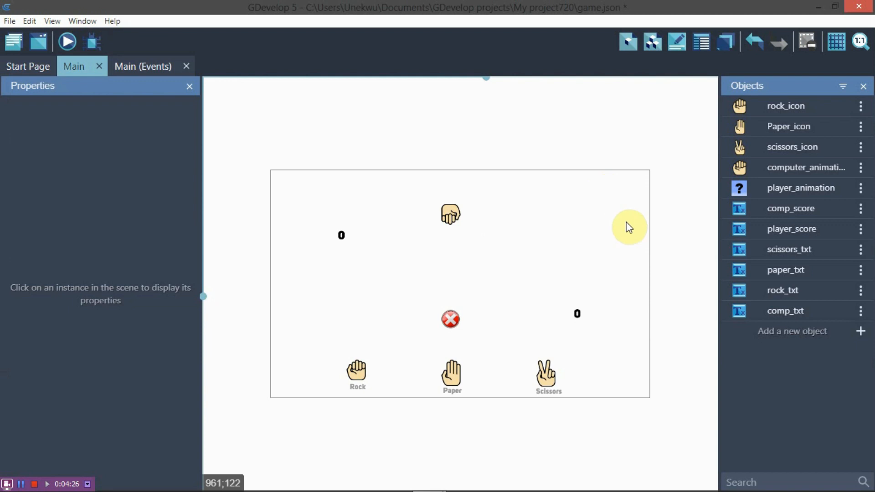
Step: Add another Text object and start its name with winner_
{"action": "left_click", "coordinate": [785, 330]}
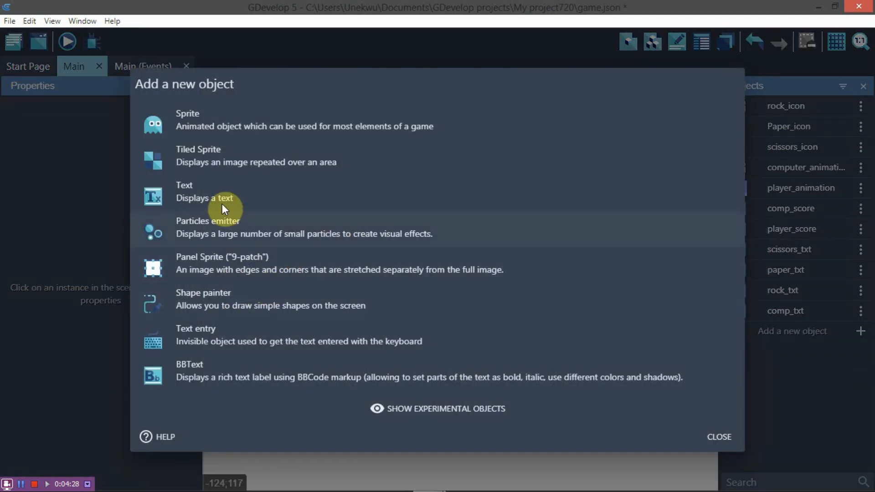
{"action": "left_click", "coordinate": [313, 207]}
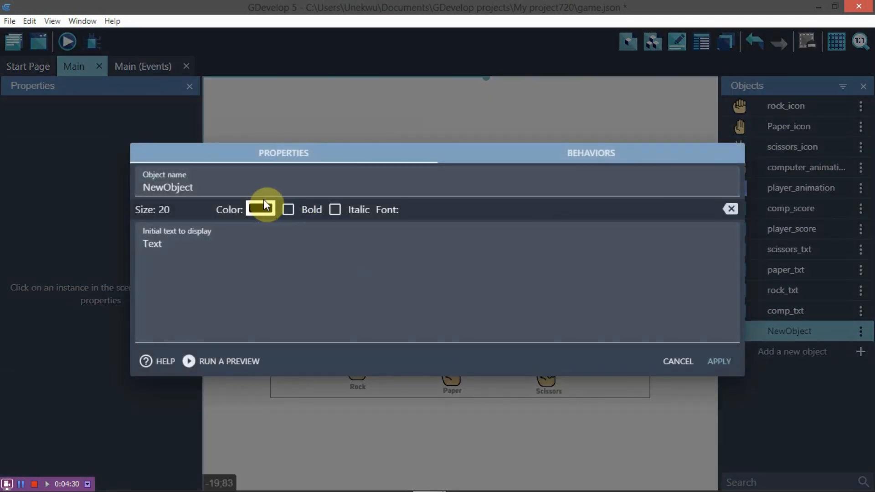
{"action": "double_click", "coordinate": [264, 187]}
{"action": "key", "text": "BackSpace"}
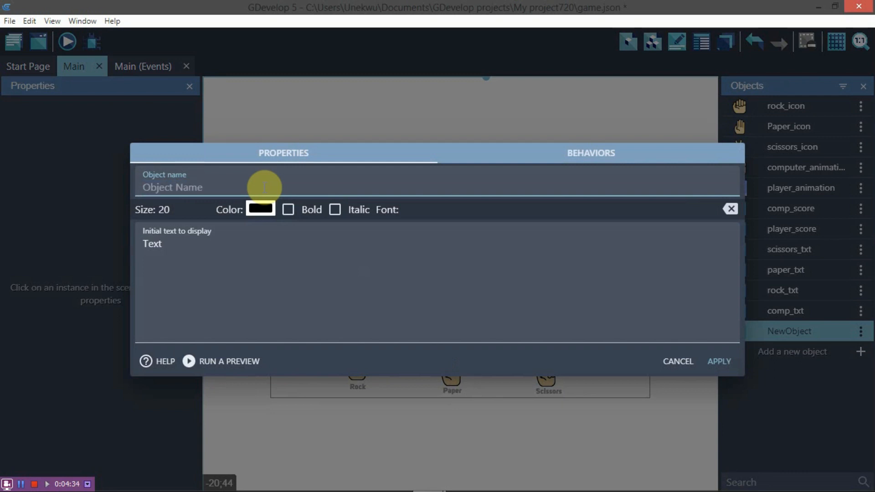
{"action": "type", "text": "w"}
{"action": "key", "text": "alt"}
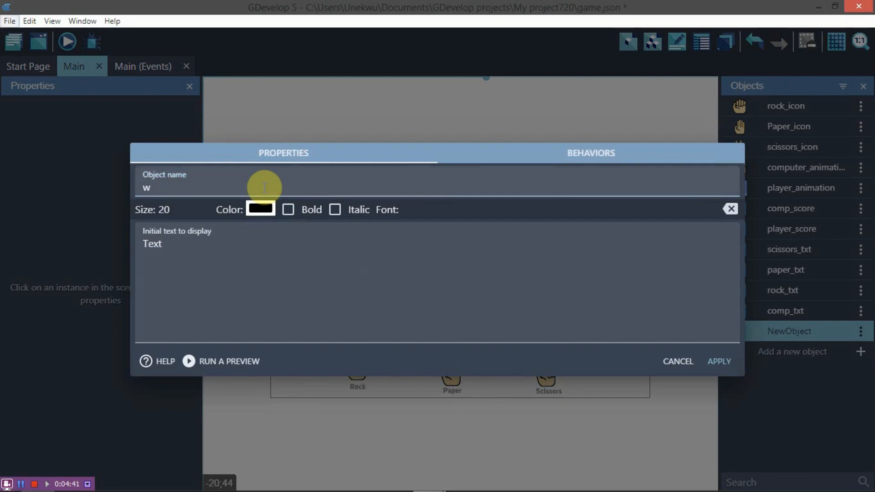
{"action": "left_click", "coordinate": [264, 187]}
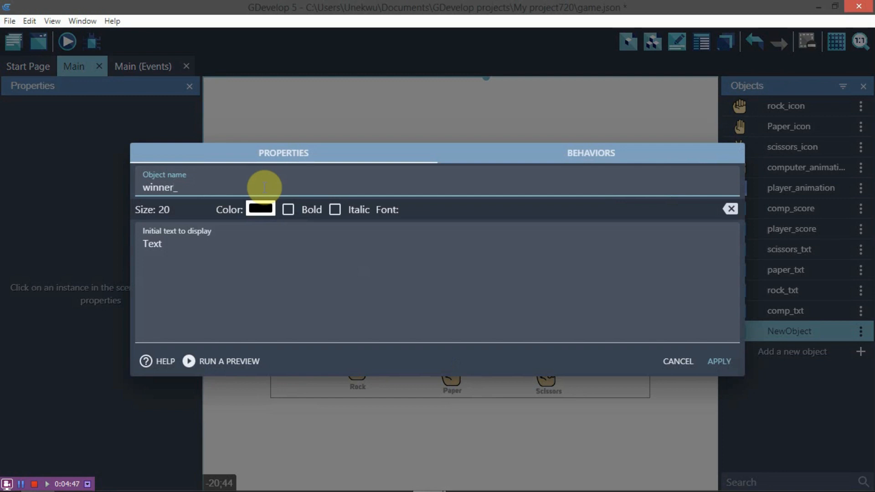
Step: Name the new text object winner_gameplay and clear its initial display text
{"action": "type", "text": "inner_play"}
{"action": "left_click", "coordinate": [177, 187]}
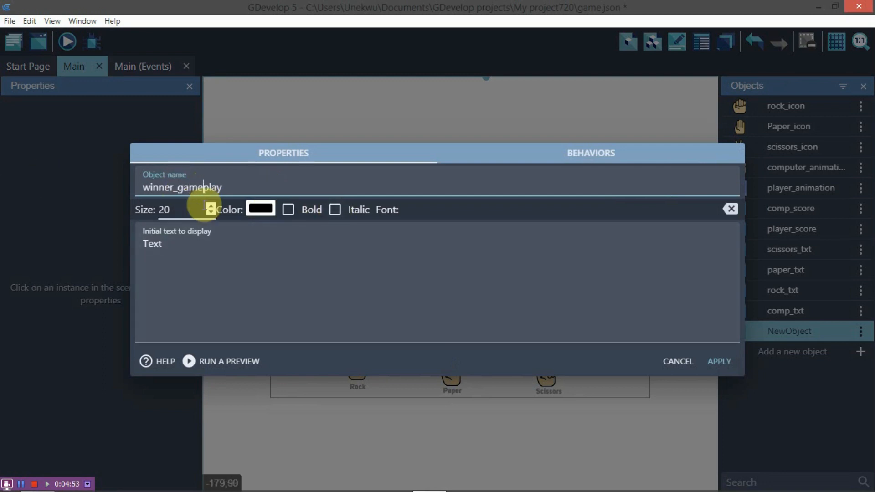
{"action": "left_click", "coordinate": [176, 240]}
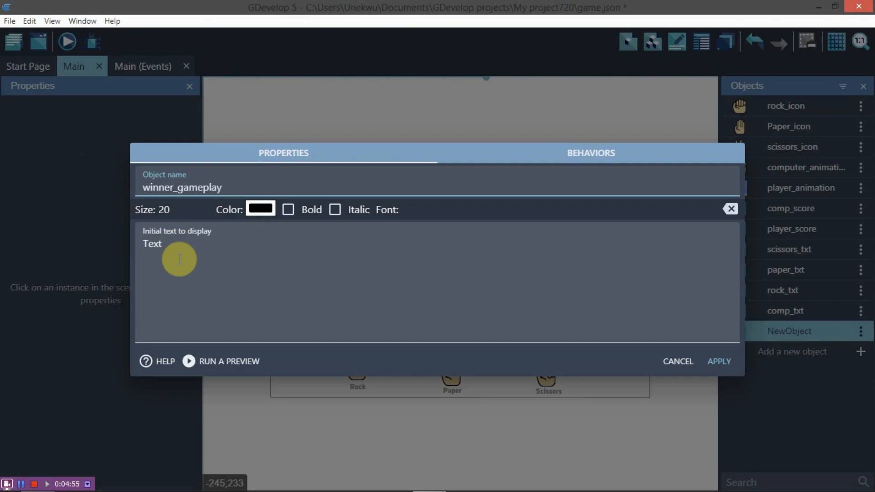
{"action": "key", "text": "ctrl+a"}
{"action": "key", "text": "BackSpace"}
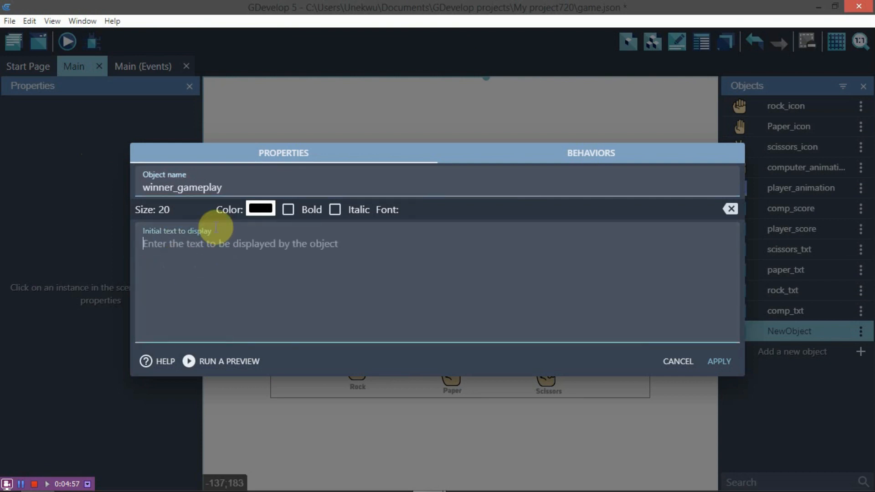
Step: Format winner_gameplay as bold, size 30, in Uni Sans Heavy.ttf, apply it, and place it mid-scene at about X 395, Y 253
{"action": "left_click", "coordinate": [165, 209]}
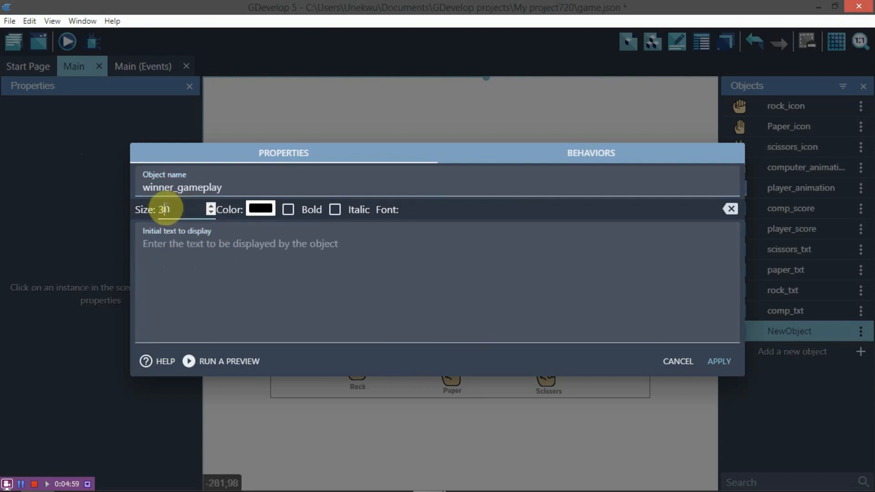
{"action": "left_click", "coordinate": [288, 209]}
{"action": "left_click", "coordinate": [463, 209]}
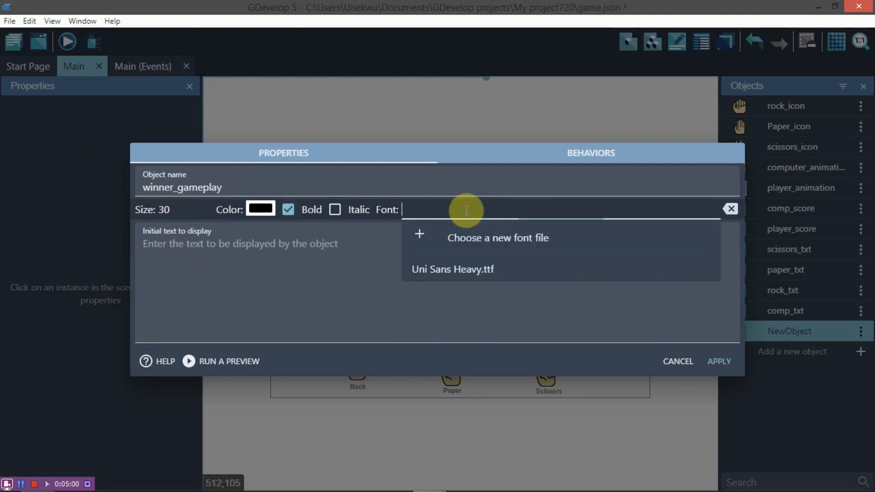
{"action": "left_click", "coordinate": [466, 268]}
{"action": "left_click", "coordinate": [714, 361]}
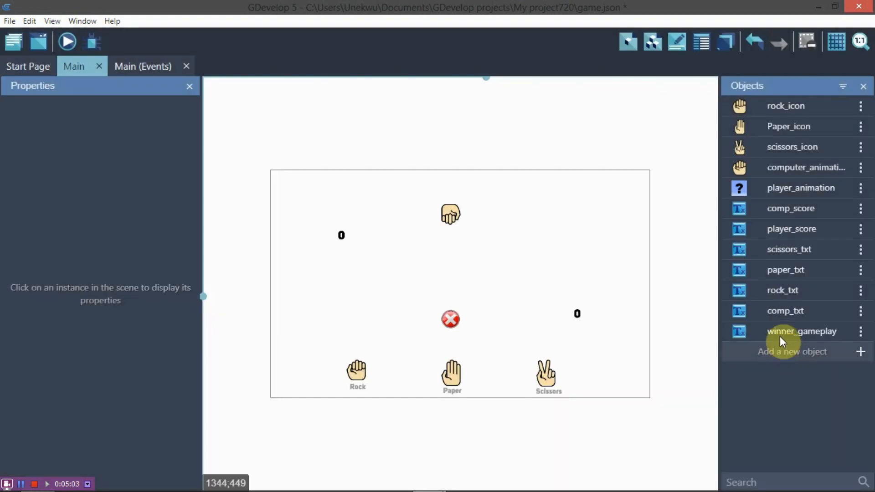
{"action": "left_click_drag", "start_coordinate": [780, 336], "coordinate": [422, 272]}
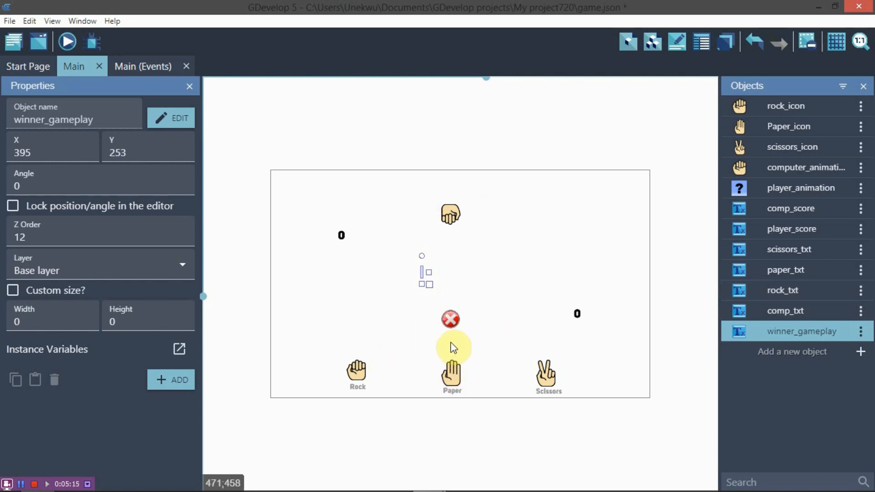
Step: Switch to the finished My project719 to examine the mask behind its hand icons, and return to My project720
{"action": "key", "text": "alt+Tab"}
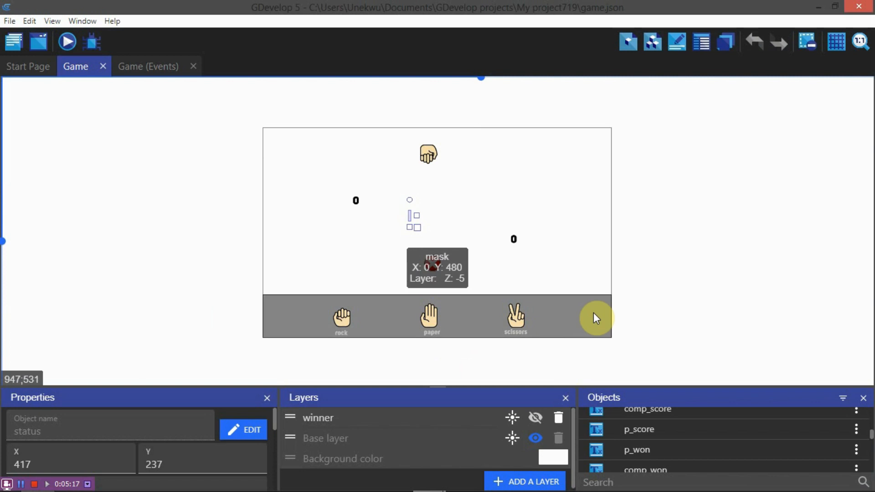
{"action": "left_click", "coordinate": [565, 312]}
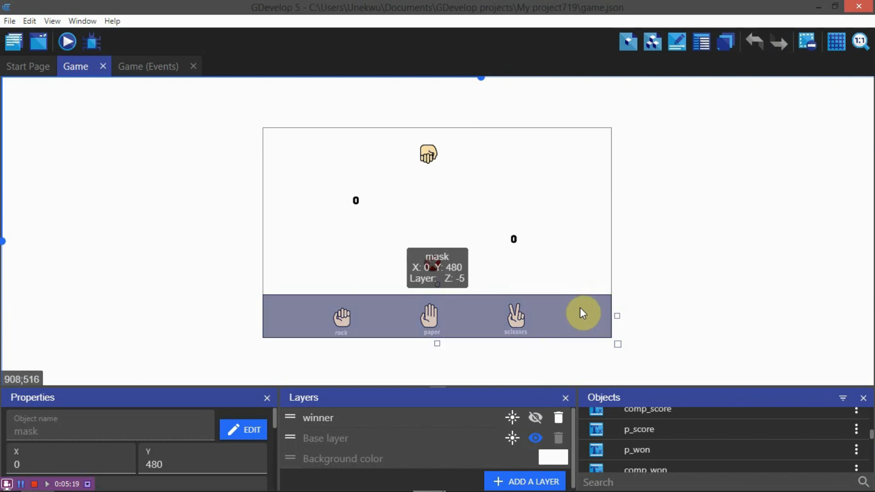
{"action": "key", "text": "alt+Tab"}
Step: Add a new Sprite object named blackmask
{"action": "left_click", "coordinate": [764, 353]}
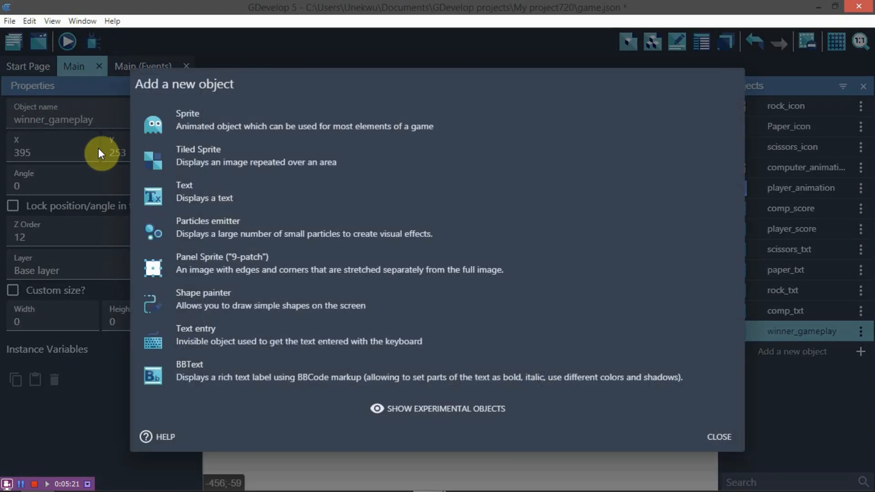
{"action": "left_click", "coordinate": [214, 124]}
{"action": "double_click", "coordinate": [341, 235]}
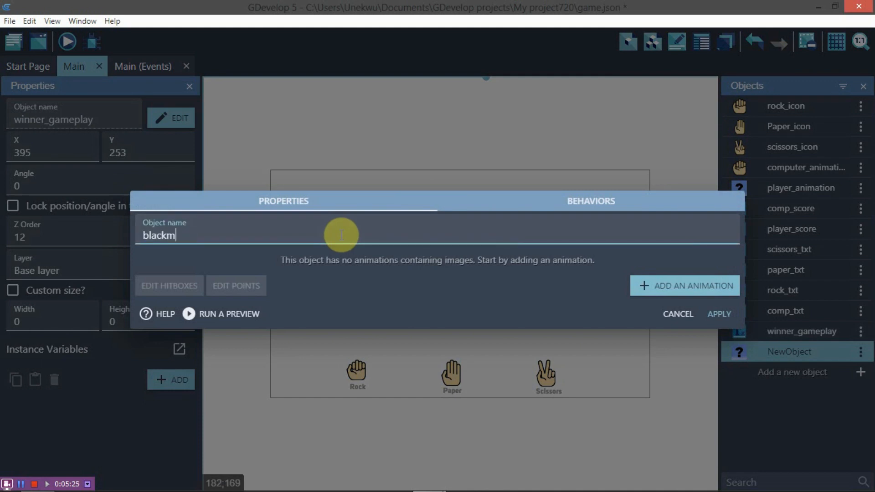
Step: Give blackmask an animation using the BlackMask (2) image from the Desktop, and apply the object's settings
{"action": "left_click", "coordinate": [666, 280]}
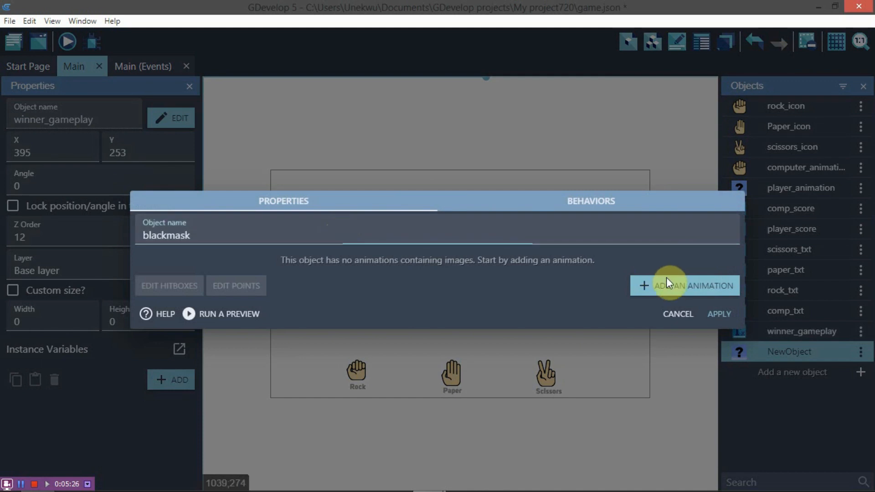
{"action": "left_click", "coordinate": [176, 281]}
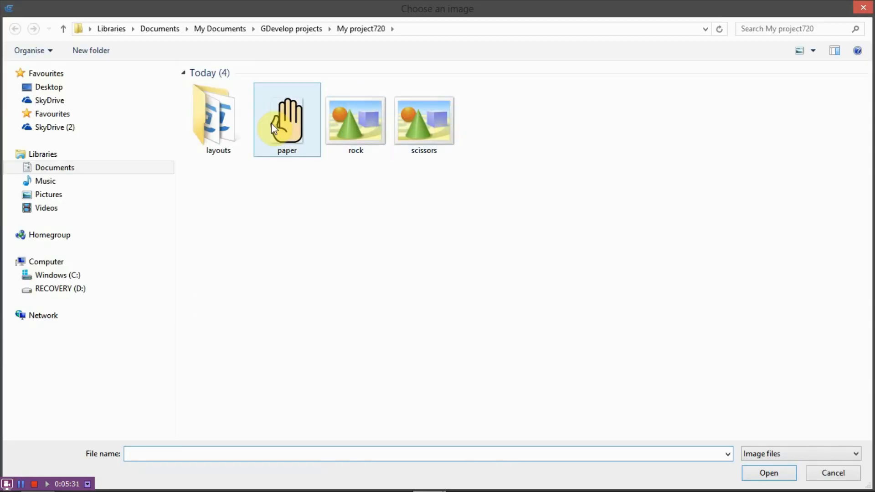
{"action": "left_click", "coordinate": [48, 88]}
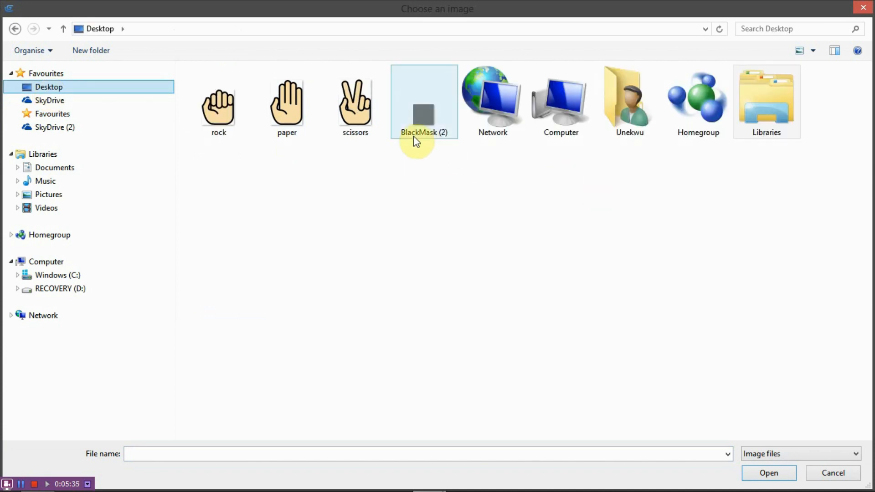
{"action": "left_click", "coordinate": [423, 124]}
{"action": "double_click", "coordinate": [423, 125]}
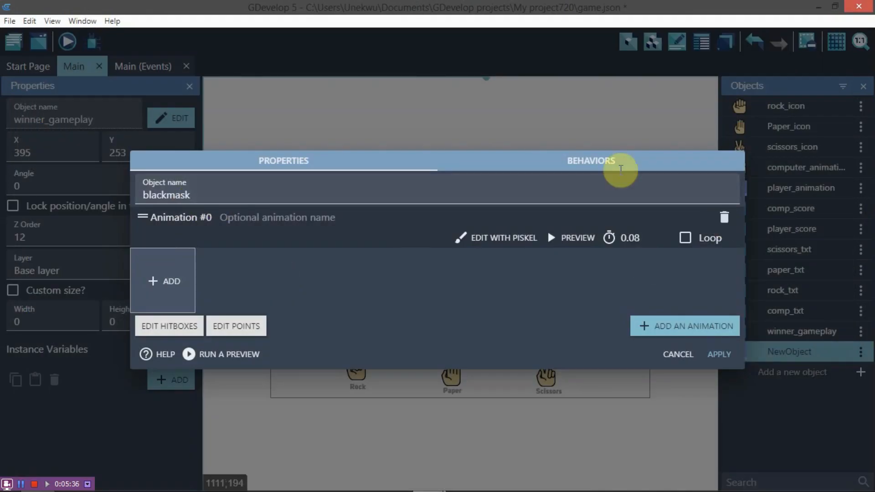
{"action": "left_click", "coordinate": [544, 254]}
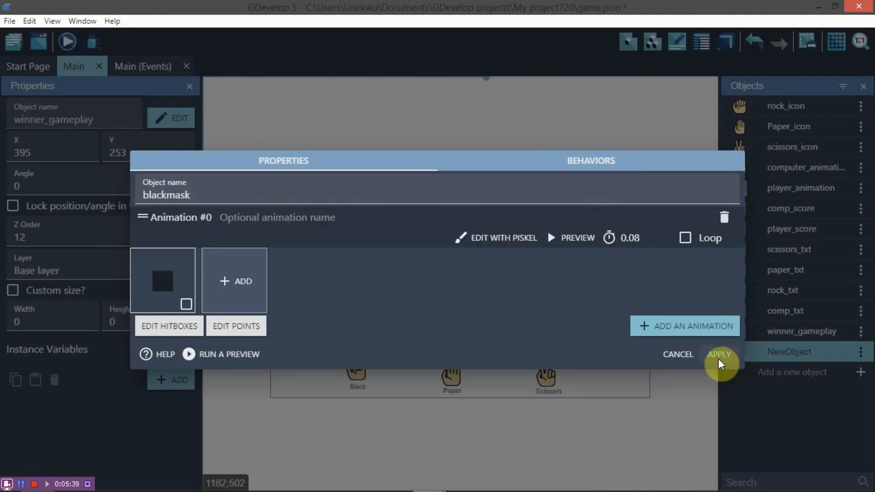
{"action": "left_click", "coordinate": [719, 354]}
Step: Place blackmask at X 0, Y about 463 and stretch it over the icon row to about 1000 by 139
{"action": "left_click_drag", "start_coordinate": [758, 350], "coordinate": [271, 346]}
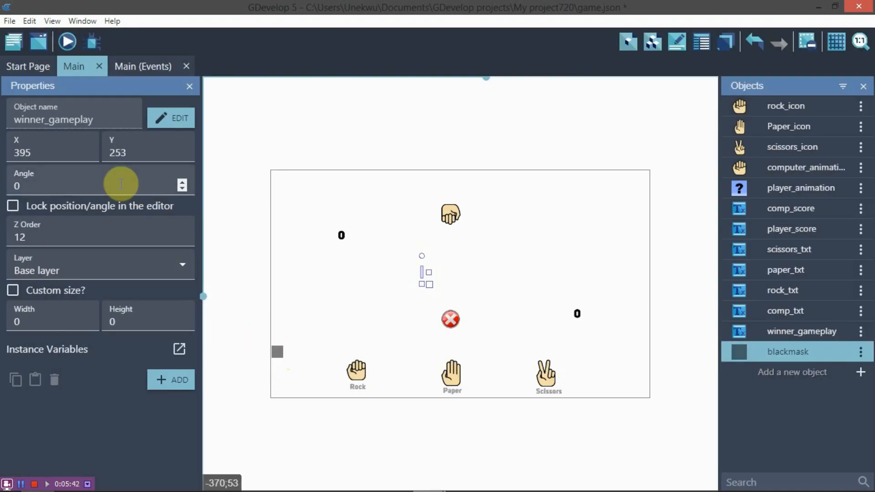
{"action": "left_click", "coordinate": [281, 351]}
{"action": "double_click", "coordinate": [67, 154]}
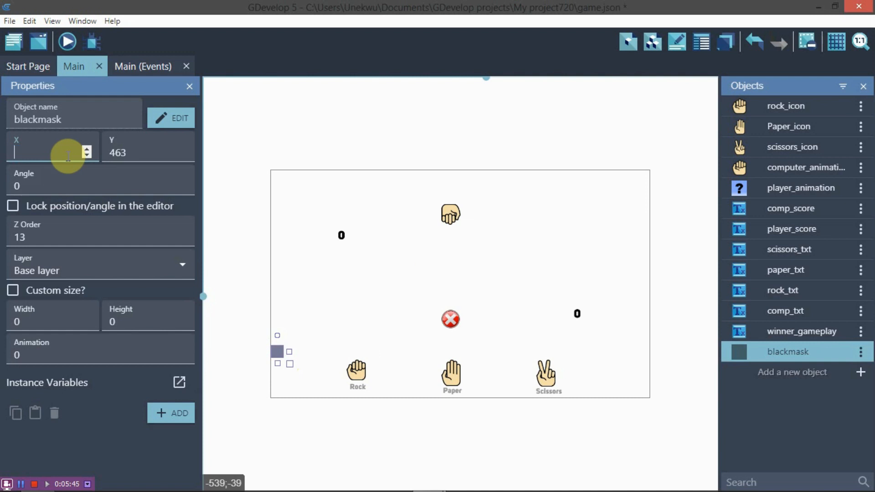
{"action": "type", "text": "0"}
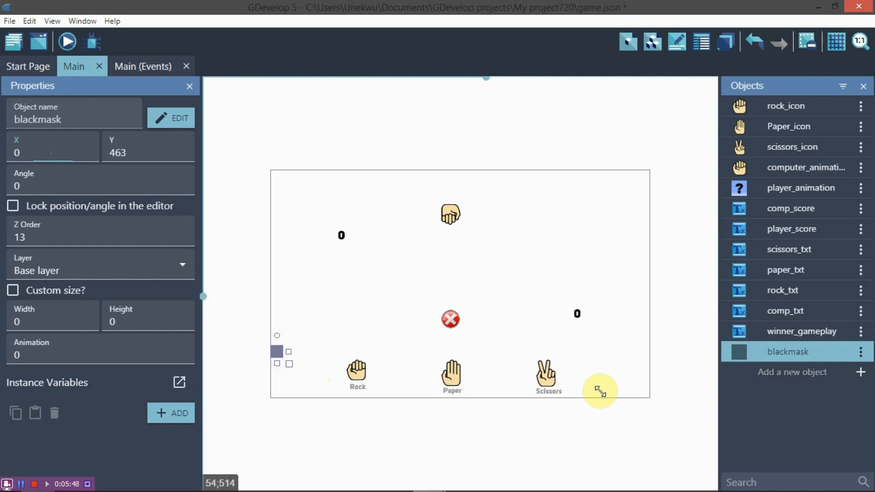
{"action": "left_click_drag", "start_coordinate": [289, 364], "coordinate": [659, 404]}
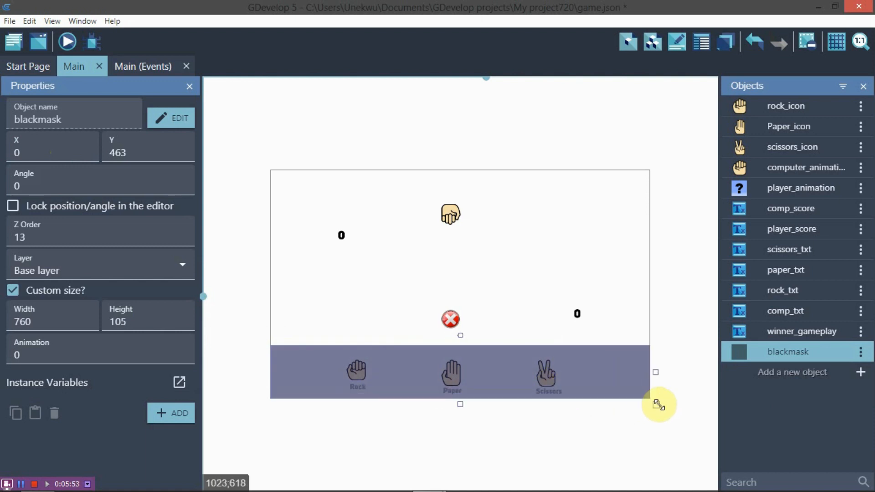
{"action": "left_click", "coordinate": [302, 300]}
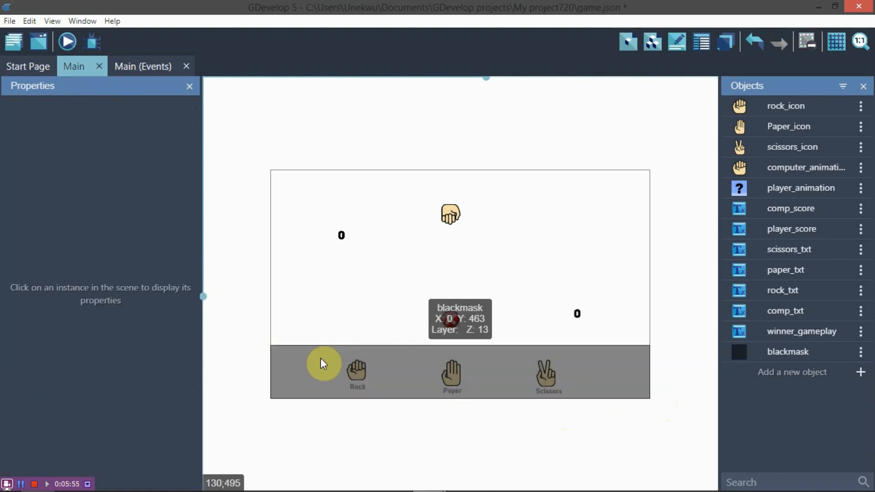
Step: Set the placed blackmask's Z order to -13 so it sits behind the hand icons
{"action": "left_click", "coordinate": [320, 358]}
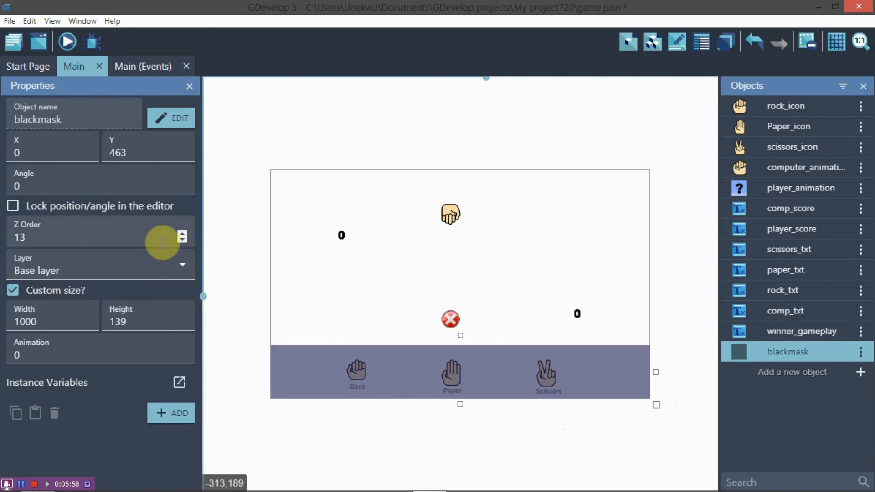
{"action": "double_click", "coordinate": [107, 235]}
{"action": "type", "text": "9"}
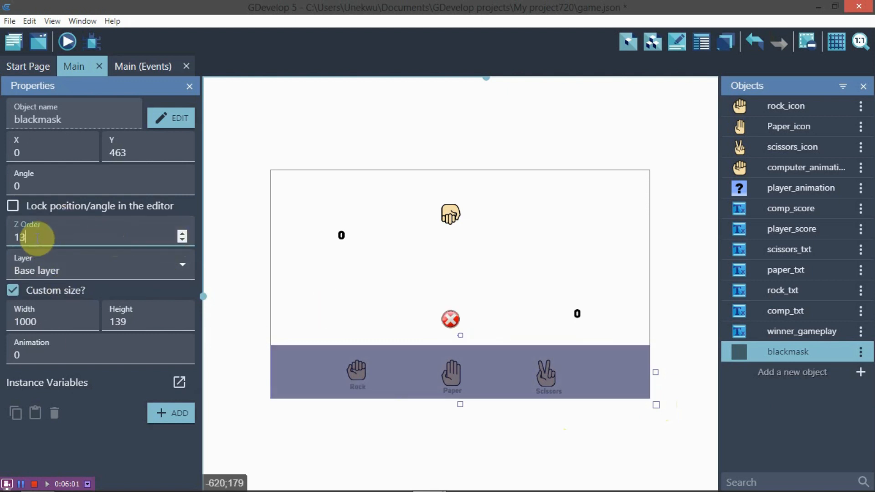
{"action": "key", "text": "BackSpace"}
{"action": "type", "text": "0"}
{"action": "key", "text": "BackSpace"}
{"action": "type", "text": "-1"}
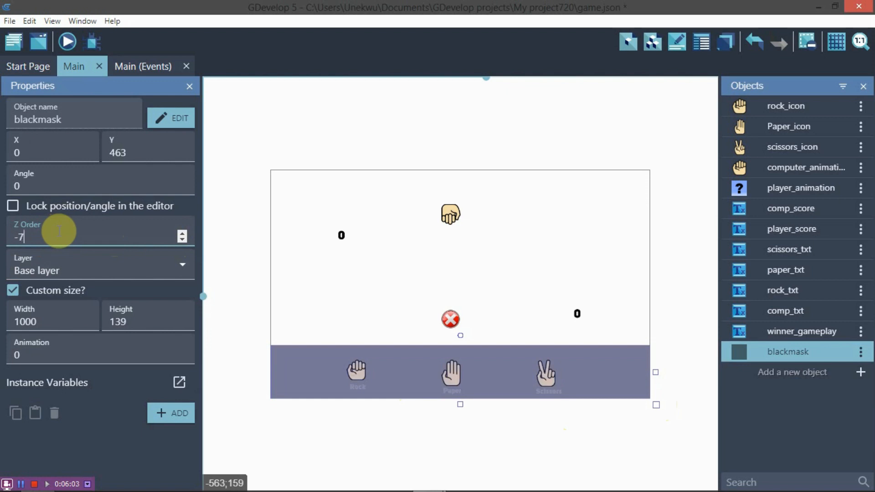
{"action": "left_click", "coordinate": [289, 247]}
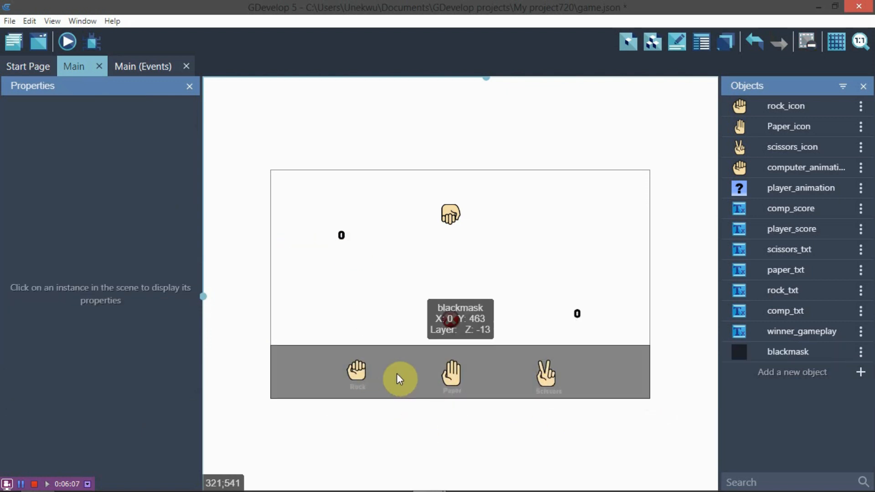
Step: Preview the game to check the mask behind the hand icons, and close the preview
{"action": "left_click", "coordinate": [66, 43]}
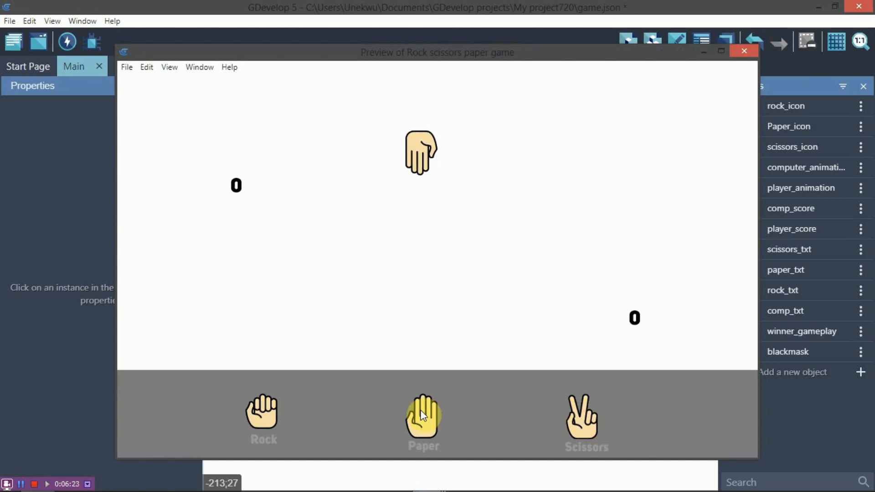
{"action": "left_click", "coordinate": [743, 51]}
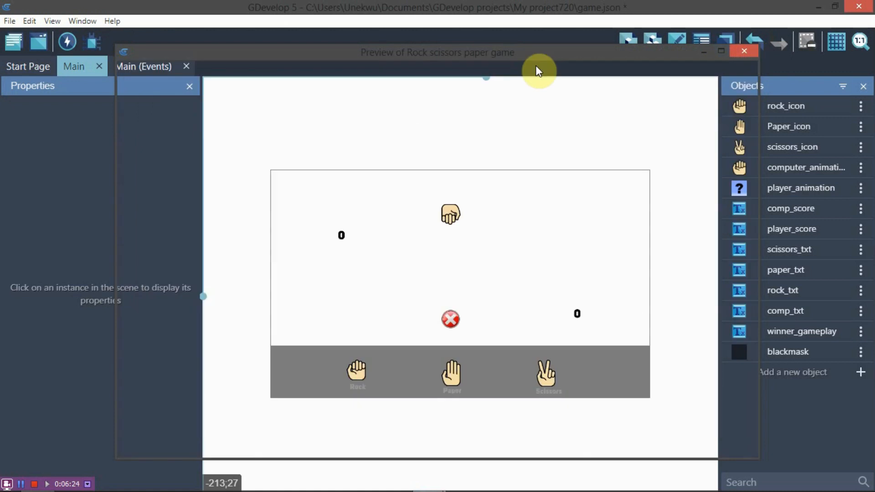
Step: Add an empty event to the Main scene's event sheet
{"action": "left_click", "coordinate": [141, 66]}
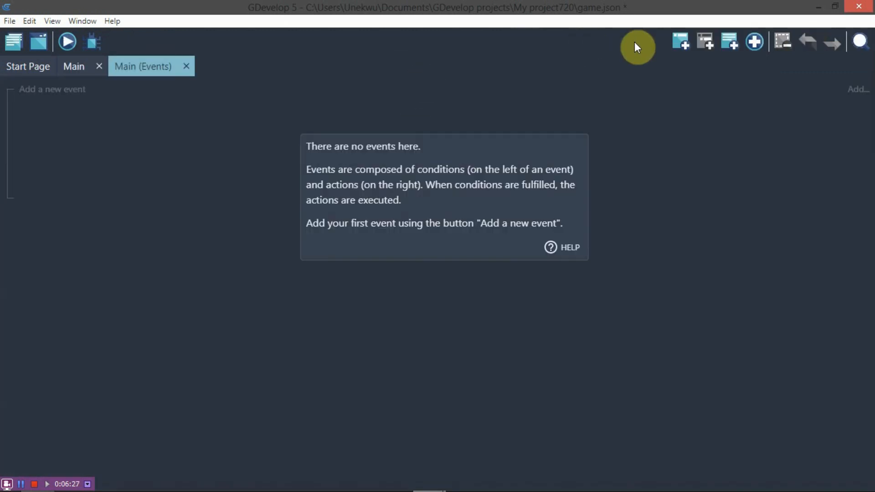
{"action": "left_click", "coordinate": [672, 42]}
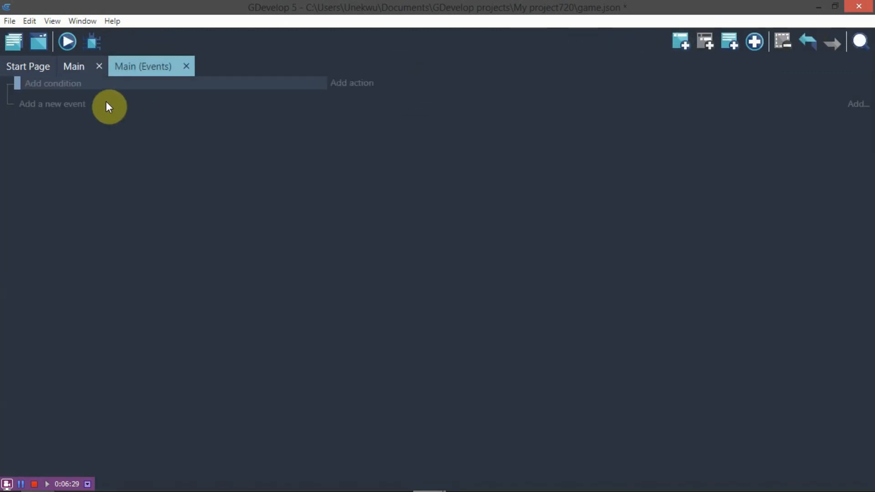
{"action": "key", "text": "alt"}
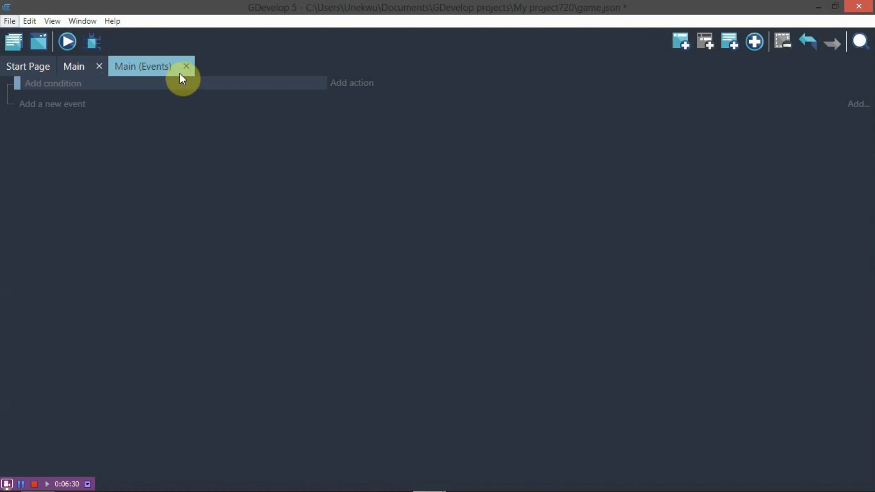
Step: Add a condition to the empty event that tests whether the cursor/touch is on rock_icon
{"action": "left_click", "coordinate": [70, 66]}
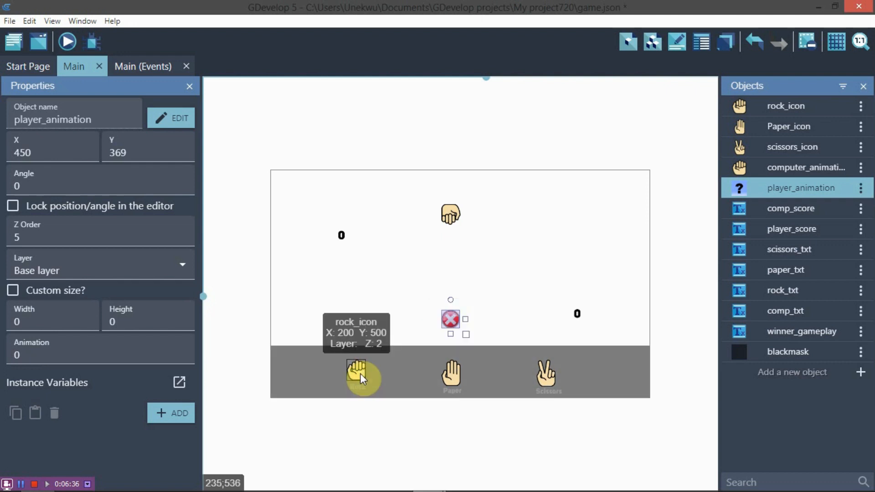
{"action": "left_click", "coordinate": [142, 66]}
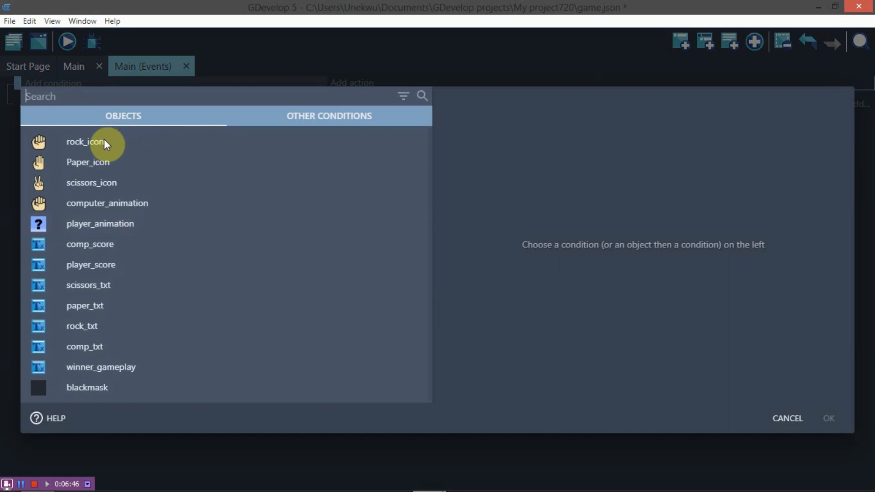
{"action": "left_click", "coordinate": [73, 139]}
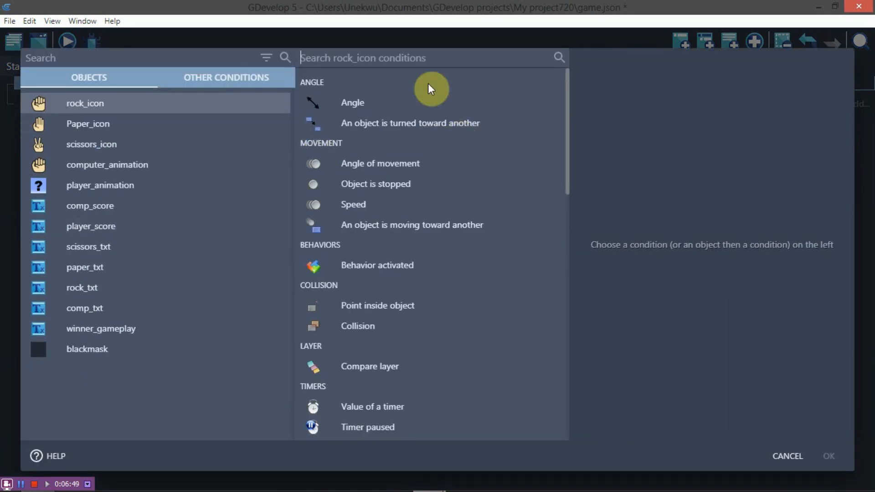
{"action": "type", "text": "tou"}
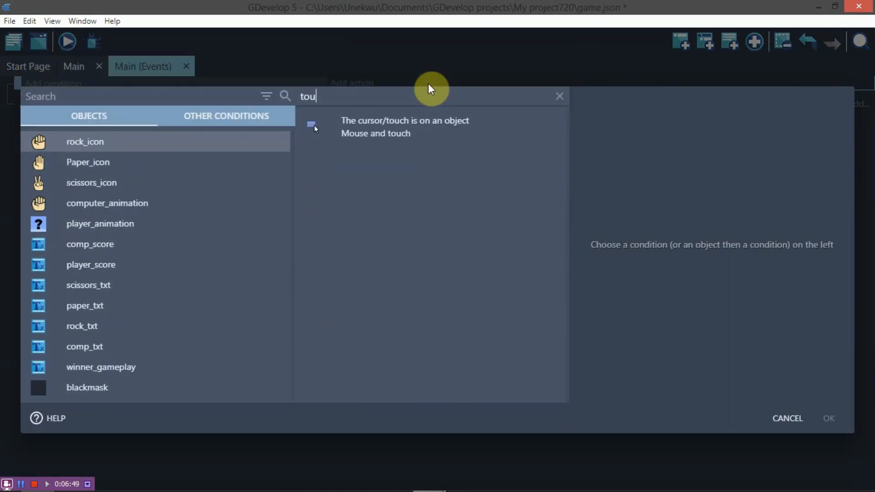
{"action": "left_click", "coordinate": [391, 123]}
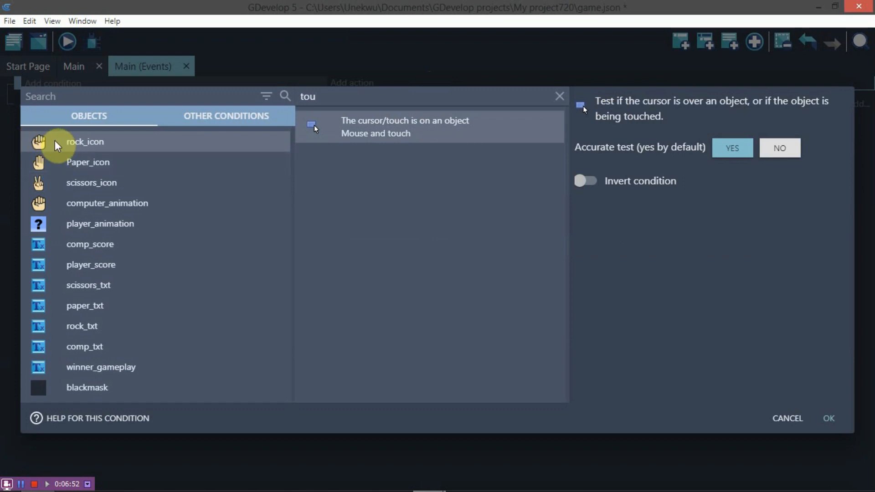
{"action": "left_click", "coordinate": [828, 418]}
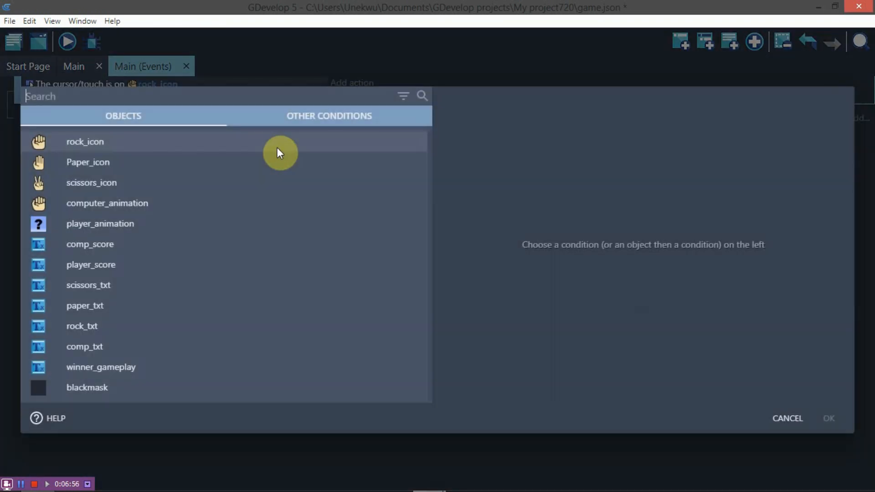
Step: Add a second condition to the rock_icon event: Mouse button released, with the Left button
{"action": "type", "text": "rel"}
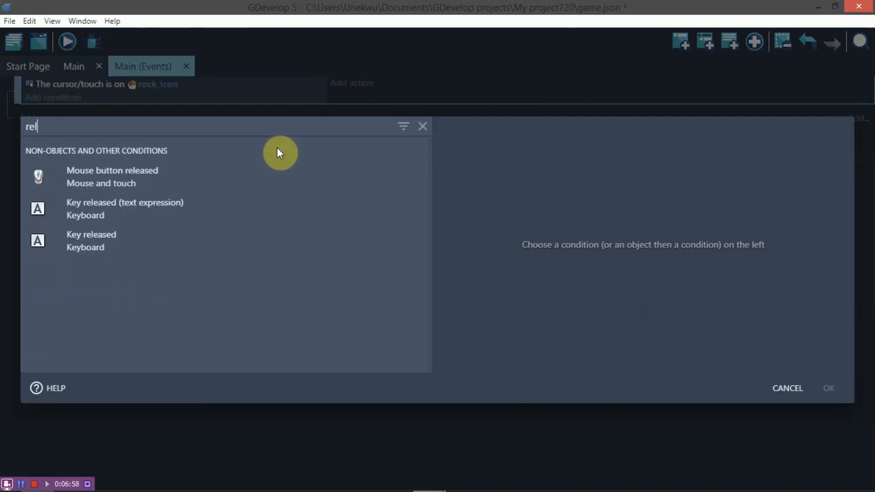
{"action": "left_click", "coordinate": [119, 173]}
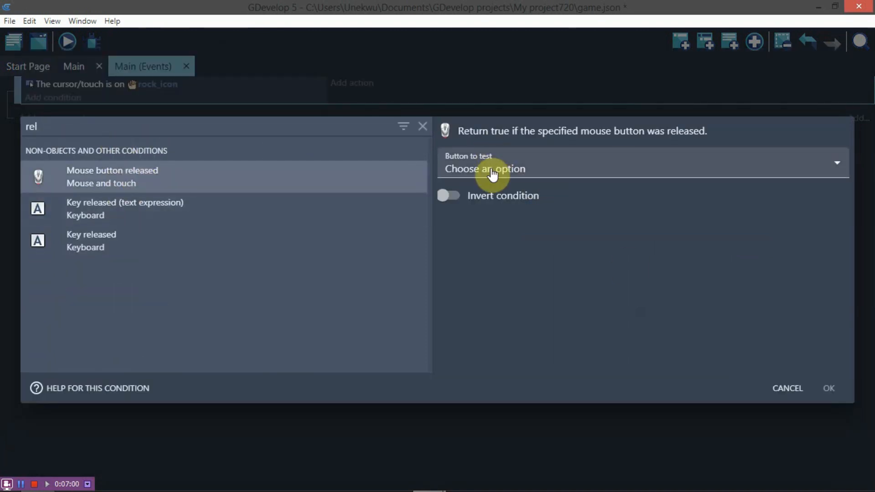
{"action": "left_click", "coordinate": [488, 169]}
{"action": "left_click", "coordinate": [480, 198]}
{"action": "left_click", "coordinate": [834, 392]}
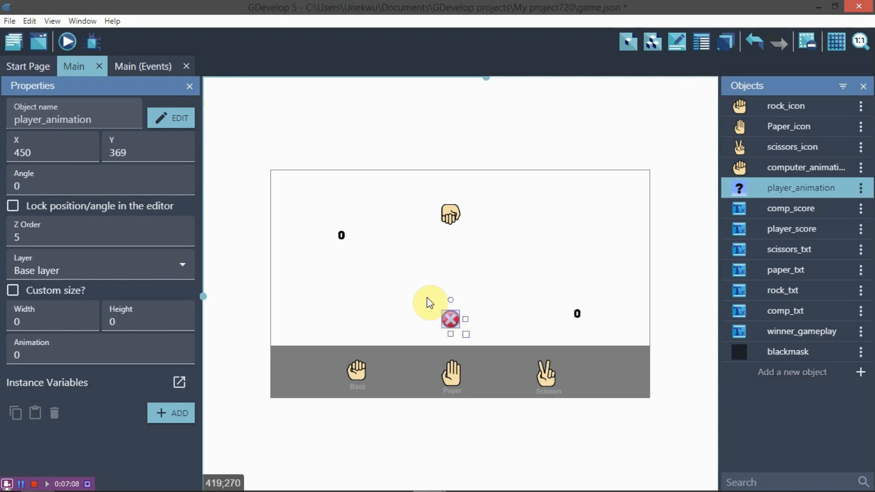
Step: Check which animation numbers of player_animation hold the rock, paper and scissors images, and return to the event sheet
{"action": "double_click", "coordinate": [450, 317]}
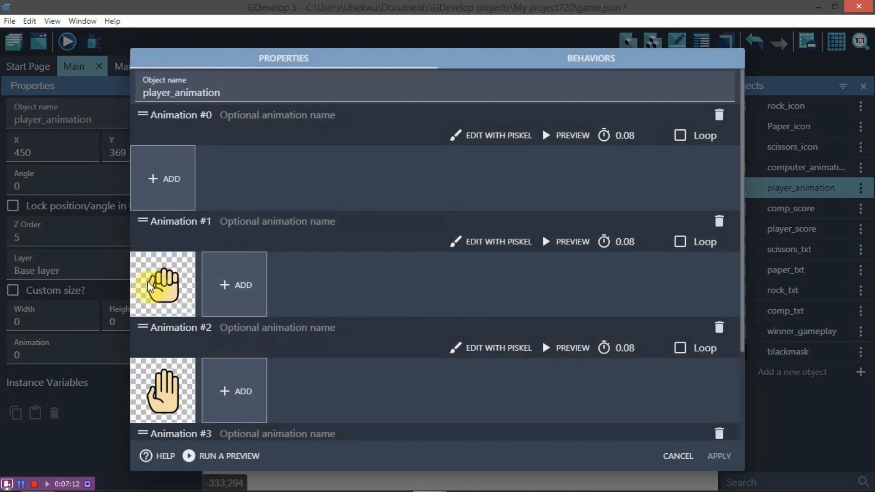
{"action": "scroll", "coordinate": [165, 291], "scroll_direction": "down", "scroll_amount": 3}
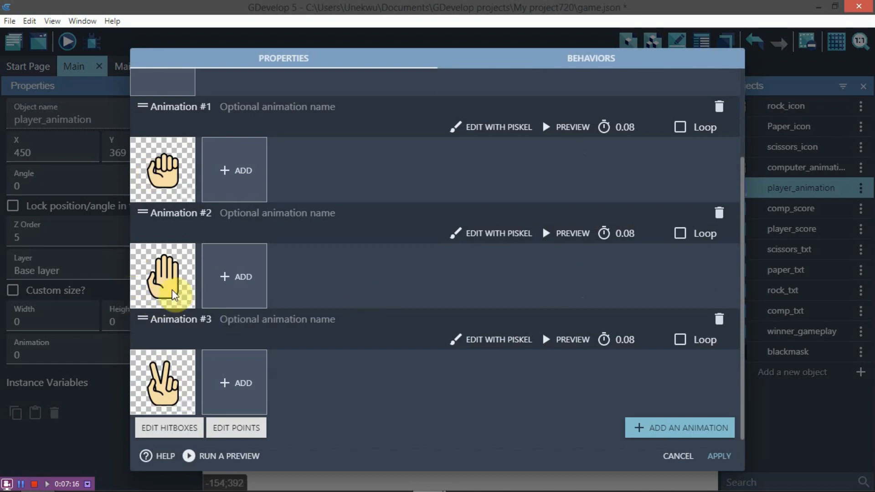
{"action": "left_click", "coordinate": [718, 455]}
{"action": "left_click", "coordinate": [148, 66]}
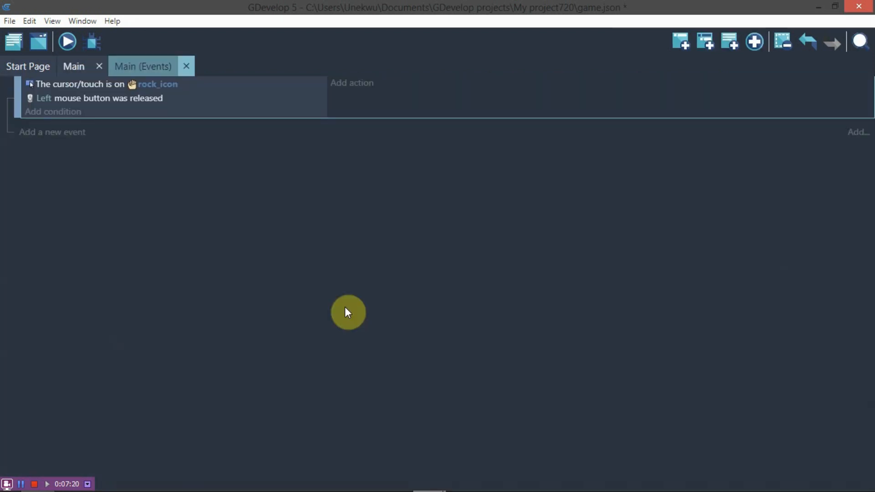
Step: Add an action to the rock_icon event that changes the animation of player_animation, set to 1
{"action": "left_click", "coordinate": [359, 82]}
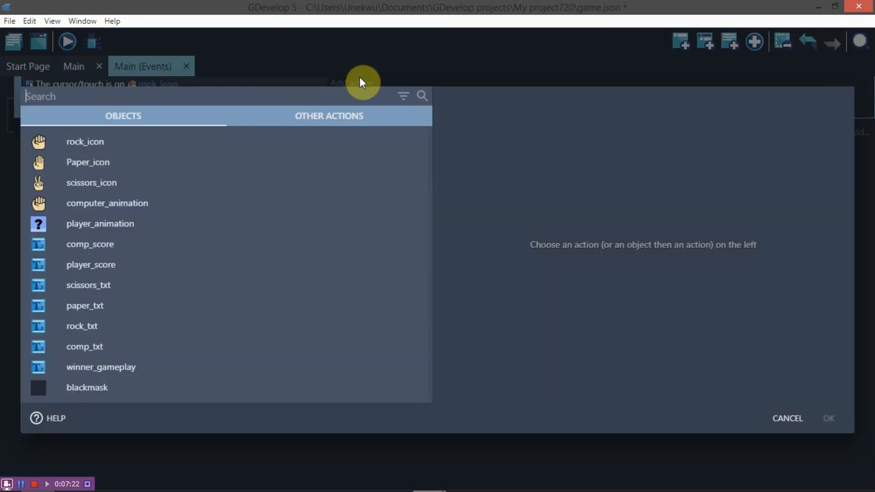
{"action": "type", "text": "ani"}
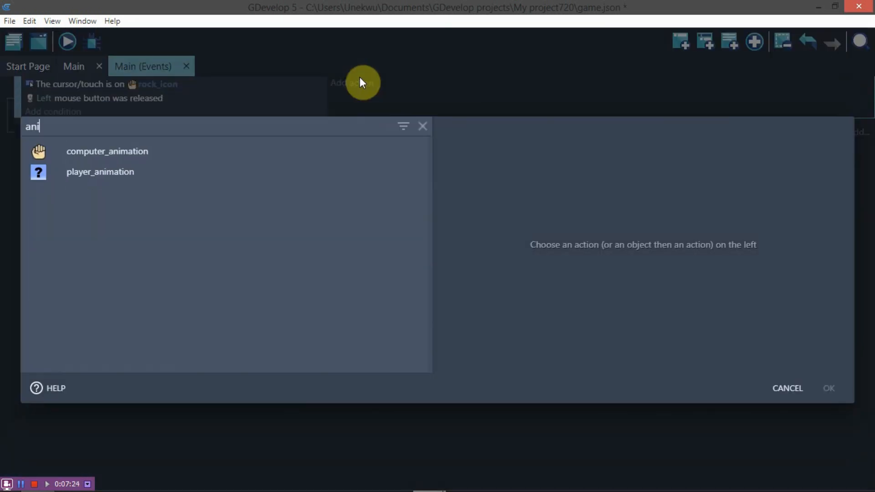
{"action": "key", "text": "BackSpace"}
{"action": "key", "text": "BackSpace"}
{"action": "key", "text": "BackSpace"}
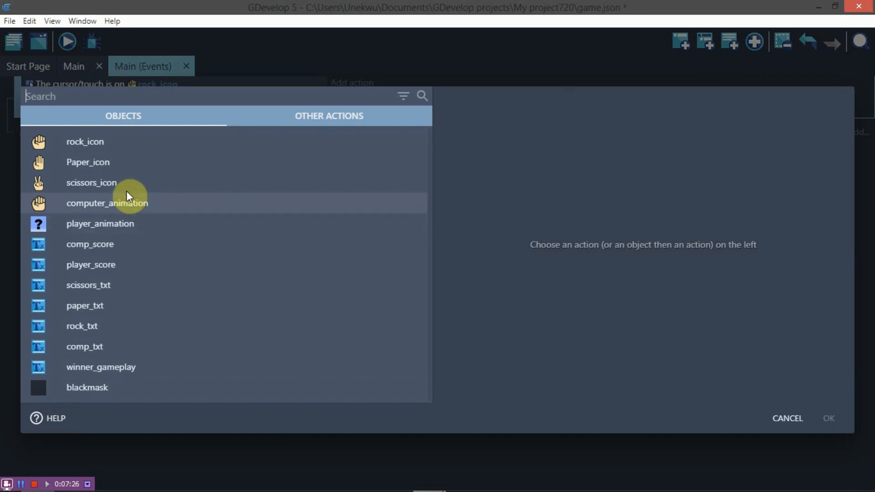
{"action": "left_click", "coordinate": [283, 213]}
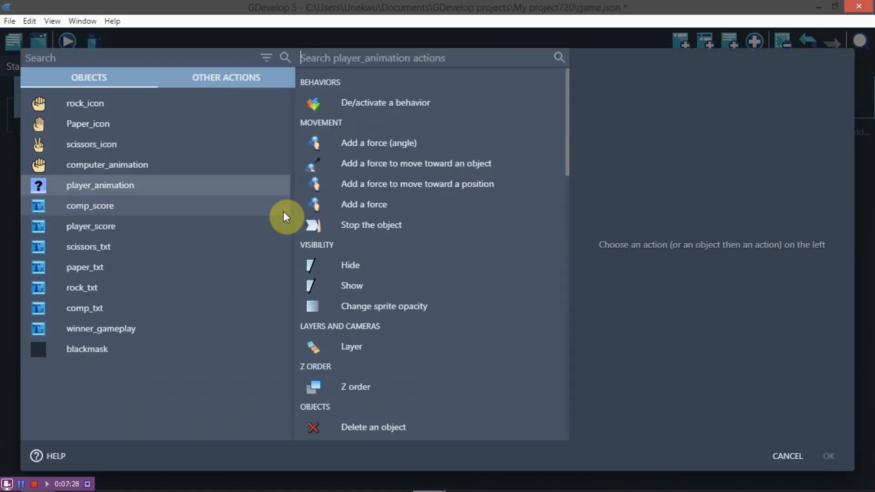
{"action": "type", "text": "anima"}
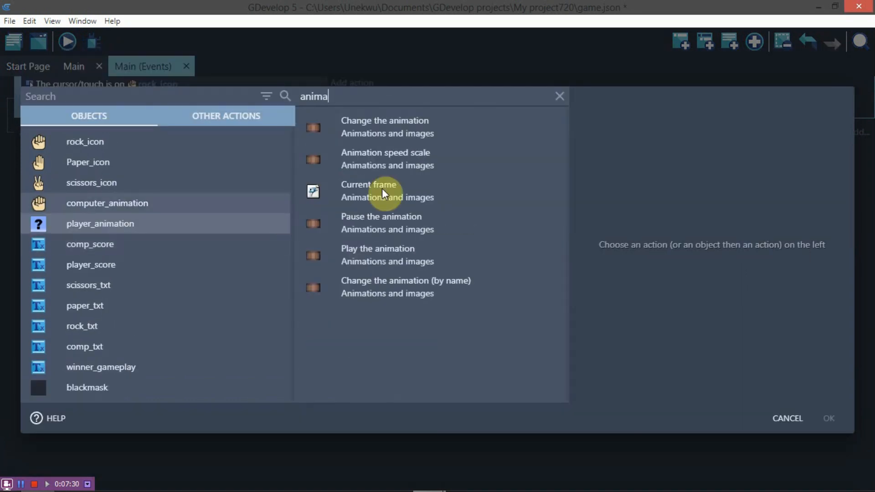
{"action": "left_click", "coordinate": [384, 124]}
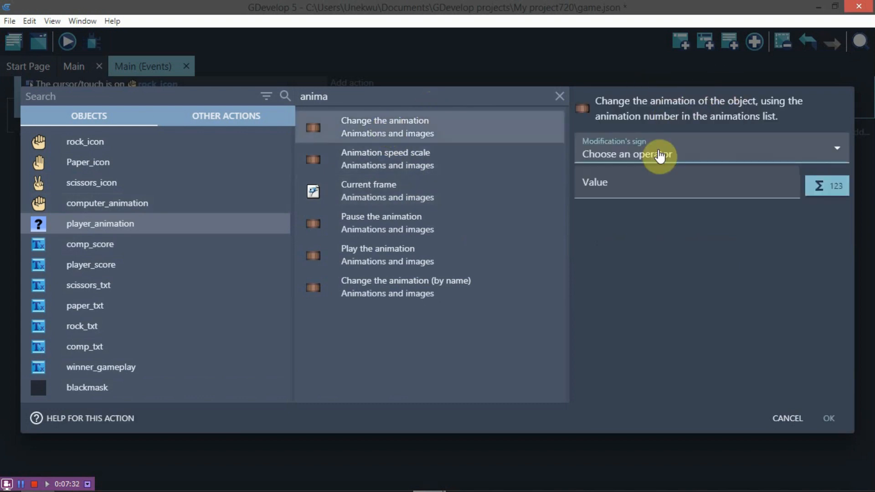
{"action": "left_click", "coordinate": [655, 155]}
{"action": "left_click", "coordinate": [642, 185]}
{"action": "type", "text": "1"}
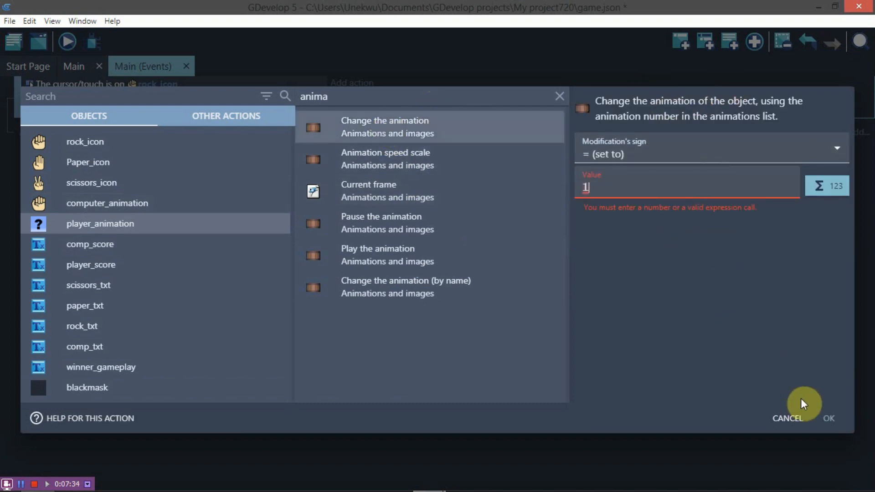
{"action": "left_click", "coordinate": [828, 418]}
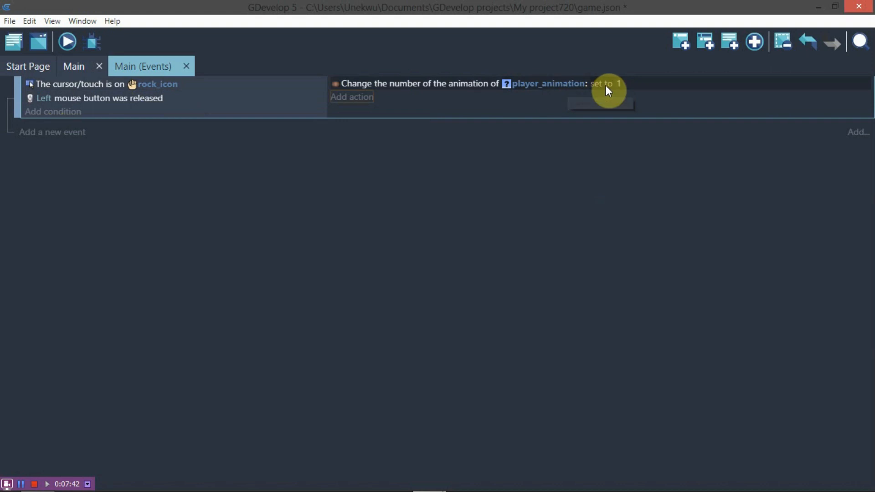
Step: Add a new empty event below, copy the rock_icon event and paste two duplicates above the empty one
{"action": "left_click", "coordinate": [681, 42]}
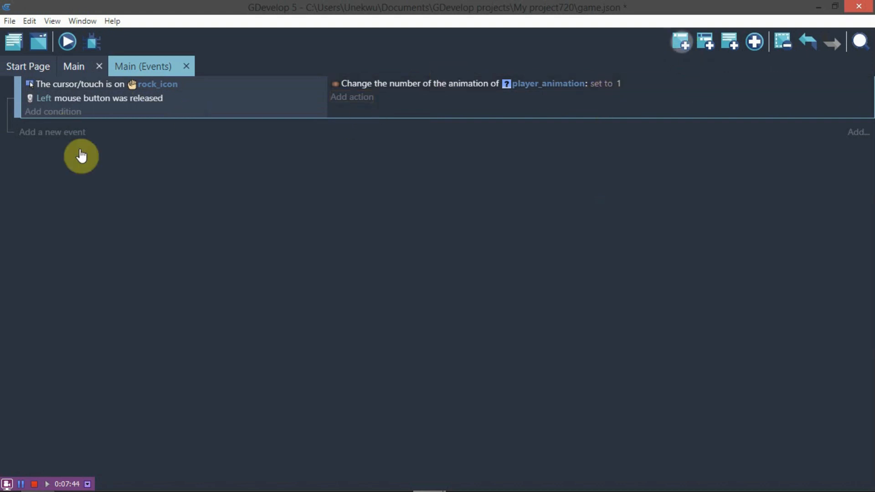
{"action": "right_click", "coordinate": [373, 114]}
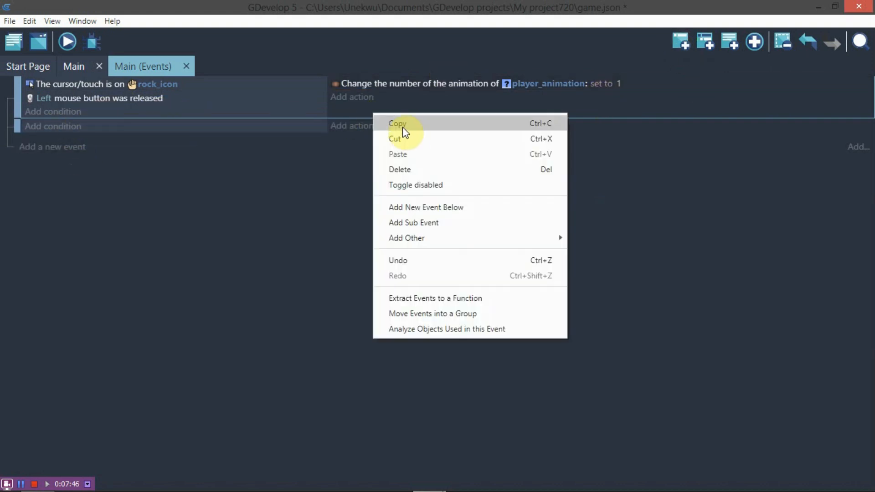
{"action": "left_click", "coordinate": [388, 122]}
{"action": "right_click", "coordinate": [388, 123]}
{"action": "left_click", "coordinate": [408, 163]}
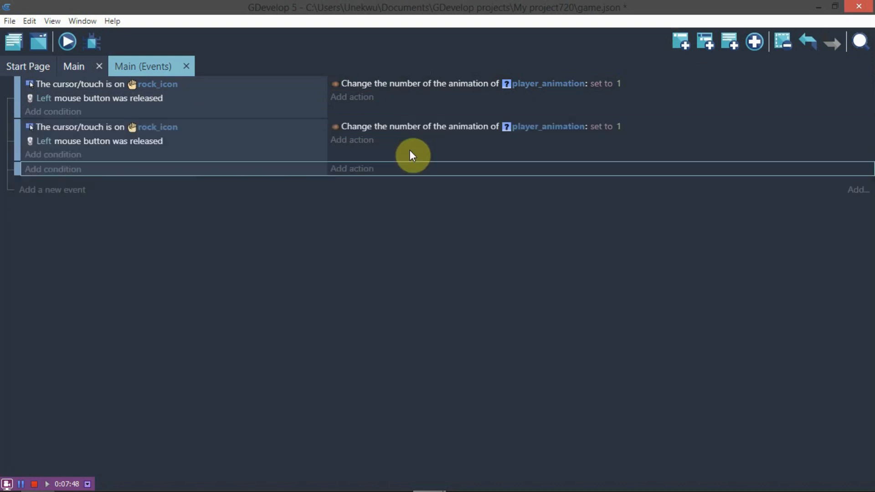
{"action": "right_click", "coordinate": [395, 170]}
{"action": "left_click", "coordinate": [441, 210]}
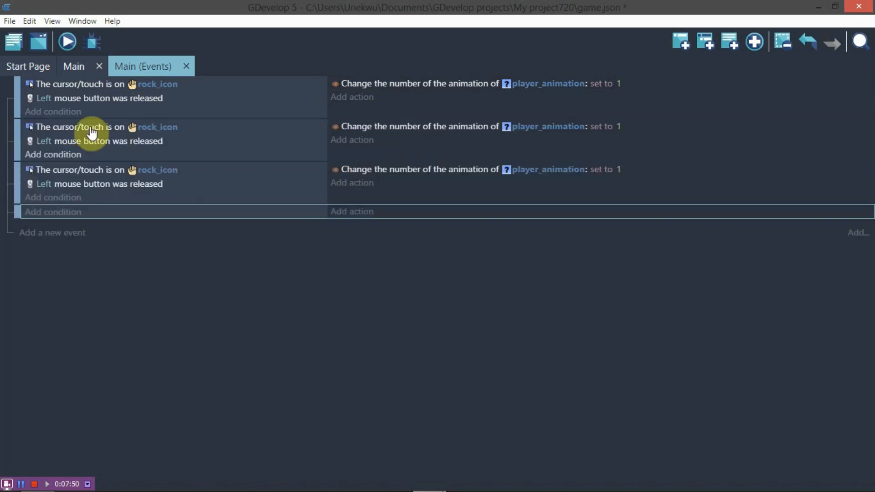
Step: In the second event, change the condition's object to Paper_icon and set the player_animation animation number to 2
{"action": "left_click", "coordinate": [154, 137]}
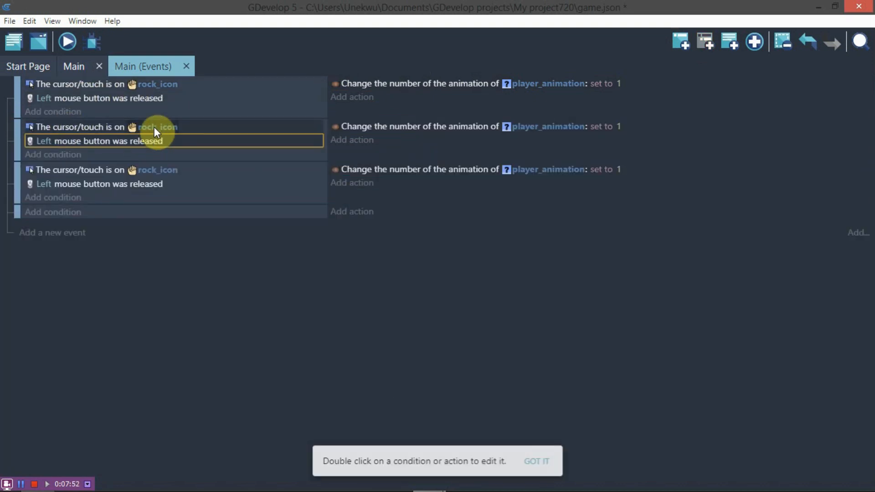
{"action": "left_click", "coordinate": [131, 130]}
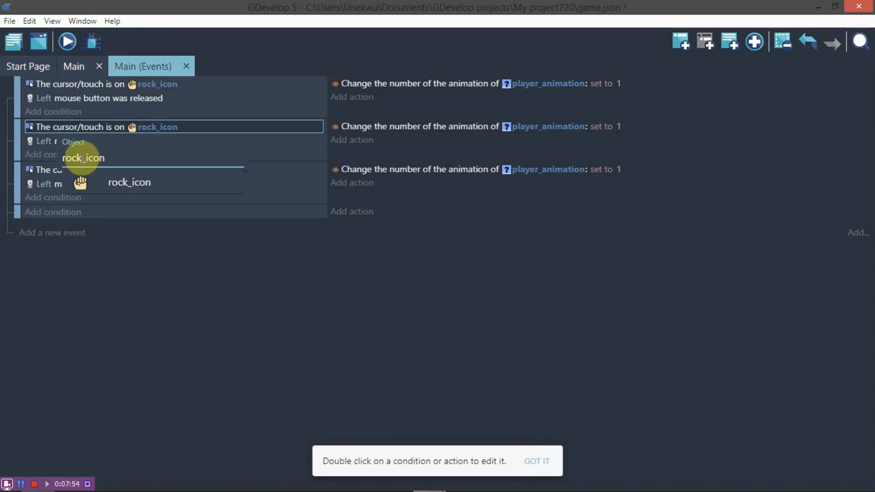
{"action": "key", "text": "BackSpace"}
{"action": "key", "text": "BackSpace"}
{"action": "key", "text": "BackSpace"}
{"action": "key", "text": "BackSpace"}
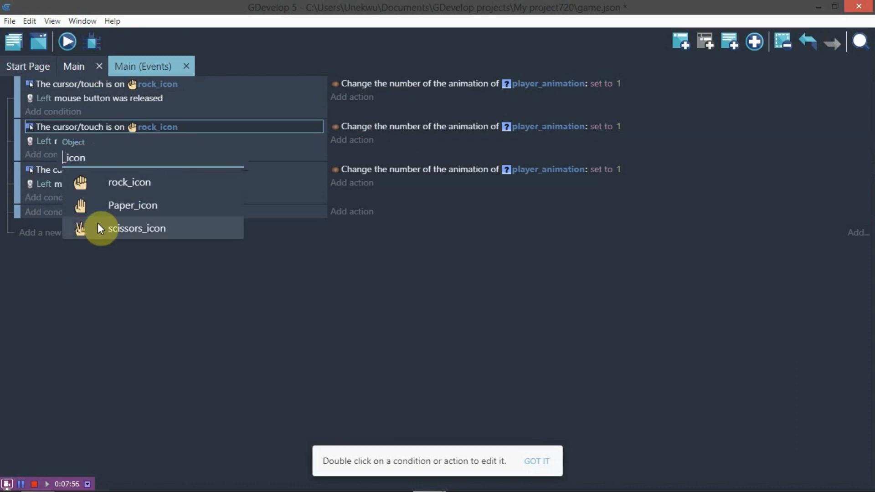
{"action": "left_click", "coordinate": [119, 204]}
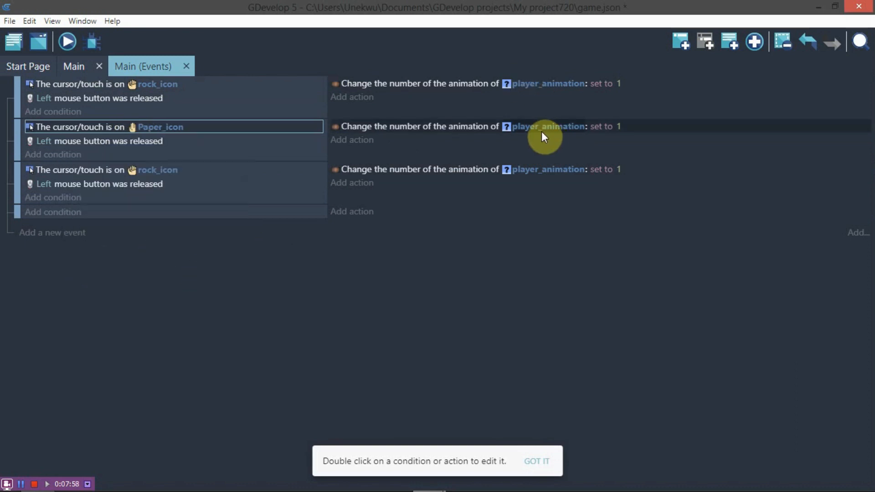
{"action": "left_click", "coordinate": [618, 126]}
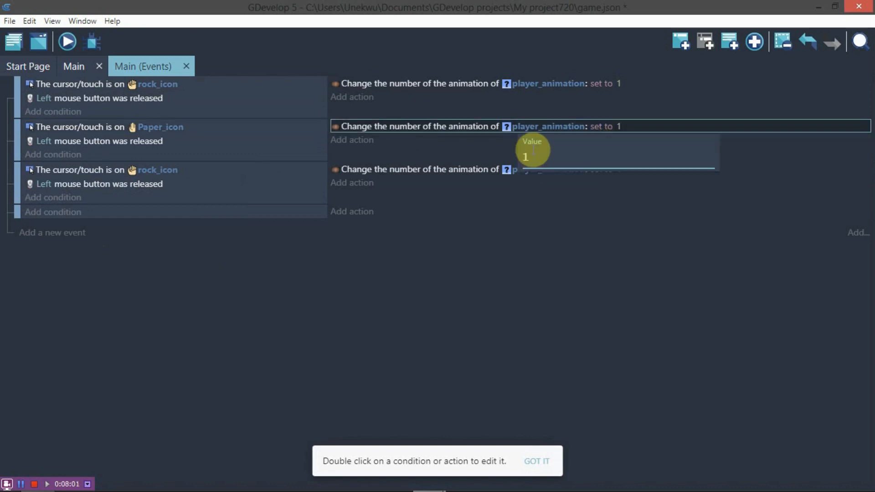
{"action": "type", "text": "2"}
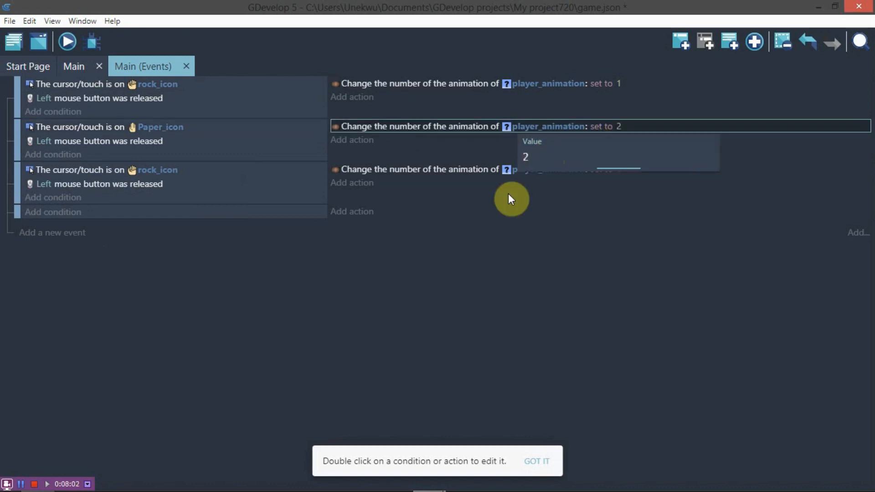
{"action": "left_click", "coordinate": [228, 170]}
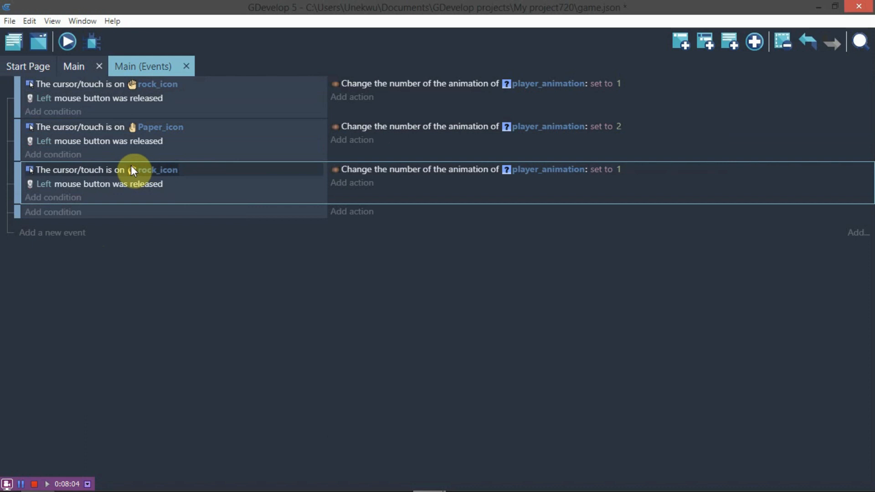
Step: Change the object in the third event's cursor/touch condition to scissors_icon
{"action": "left_click", "coordinate": [155, 170]}
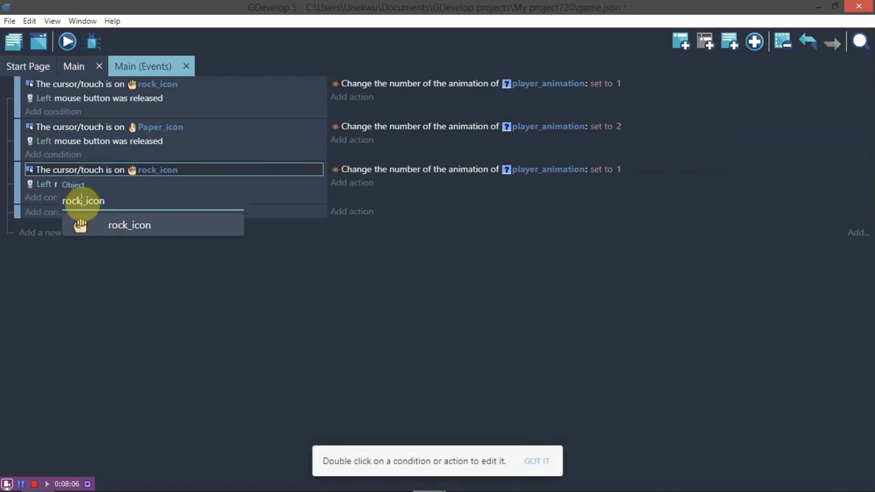
{"action": "key", "text": "BackSpace"}
{"action": "key", "text": "BackSpace"}
{"action": "key", "text": "BackSpace"}
{"action": "key", "text": "BackSpace"}
{"action": "type", "text": "sw"}
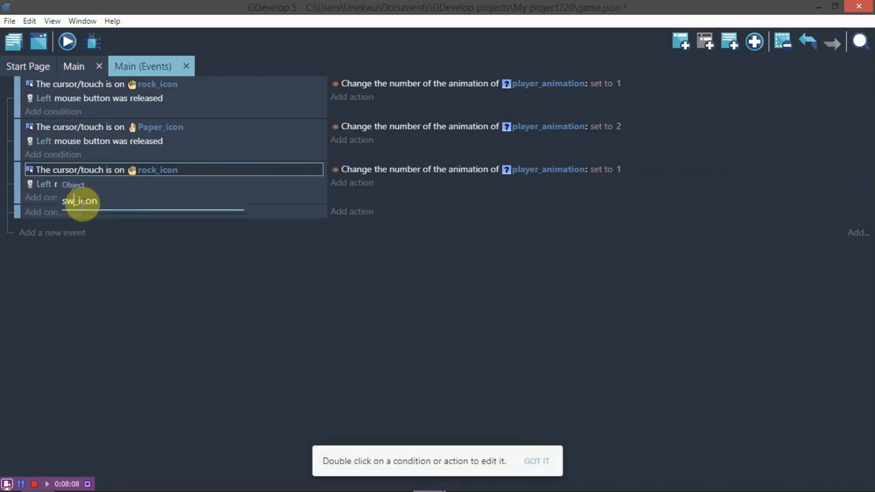
{"action": "key", "text": "BackSpace"}
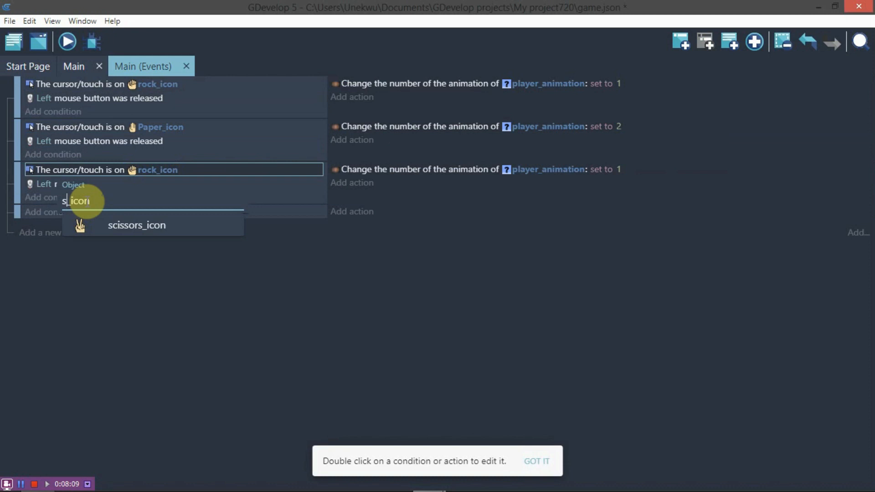
{"action": "left_click", "coordinate": [119, 225]}
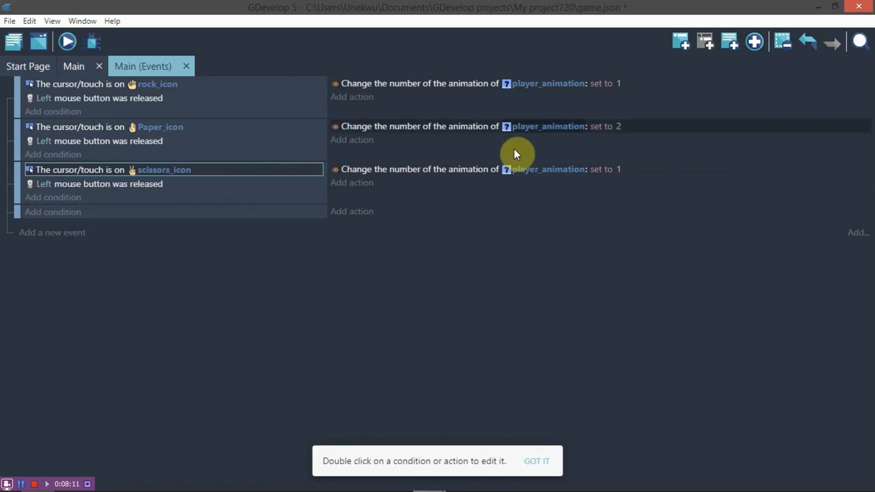
Step: Set the player_animation animation number to 3 in the scissors_icon event
{"action": "left_click", "coordinate": [618, 170]}
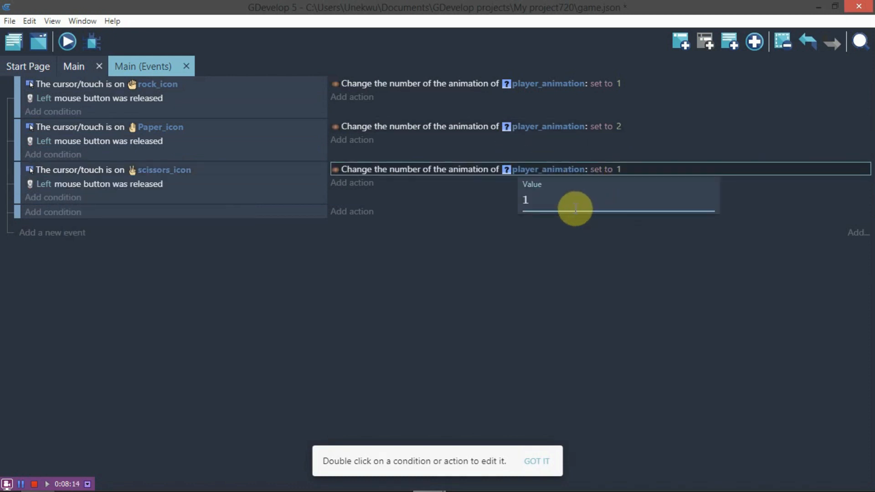
{"action": "key", "text": "BackSpace"}
{"action": "type", "text": "3"}
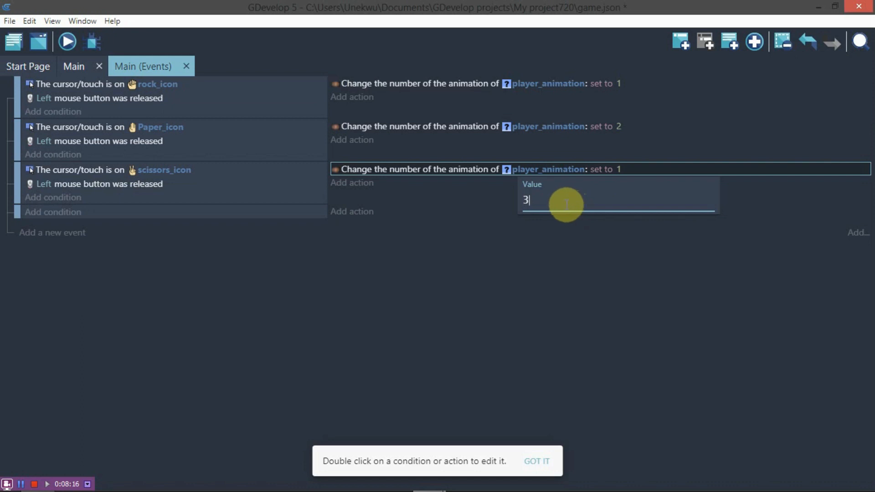
{"action": "left_click", "coordinate": [581, 280]}
Step: Preview the game and test the rock, paper and scissors icons repeatedly to check the player's hand changes, then close the preview
{"action": "left_click", "coordinate": [69, 45]}
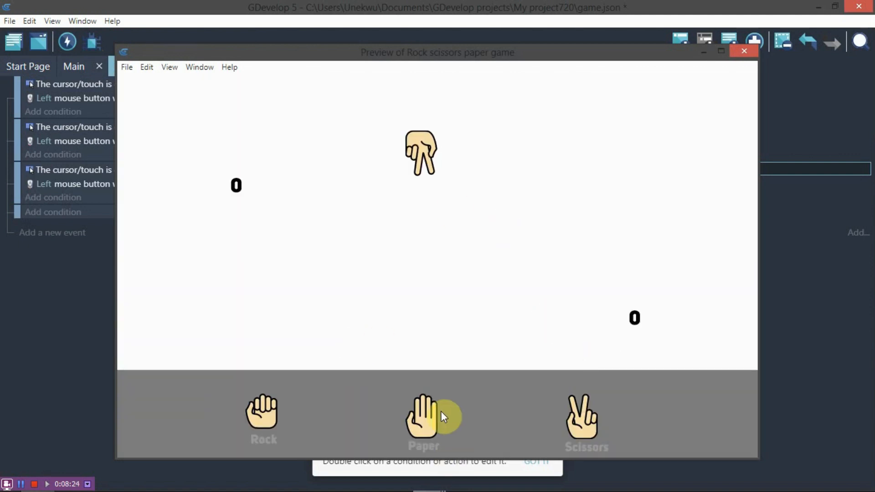
{"action": "left_click", "coordinate": [429, 427]}
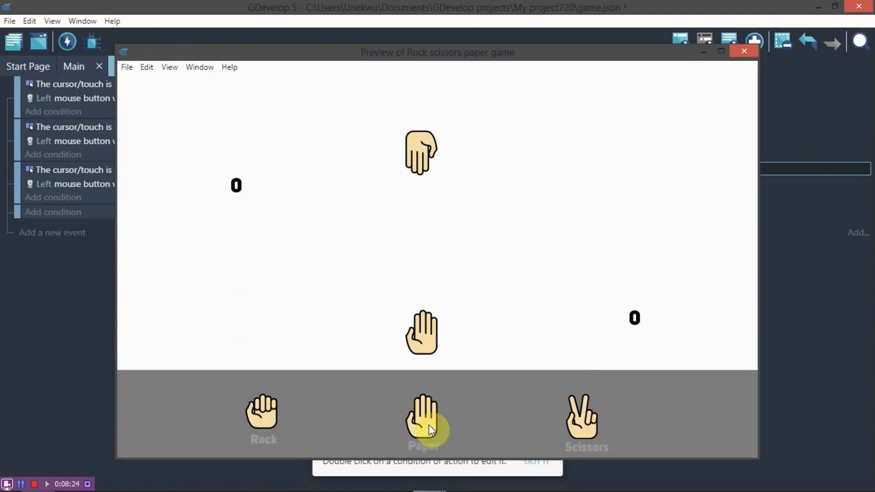
{"action": "left_click", "coordinate": [591, 416]}
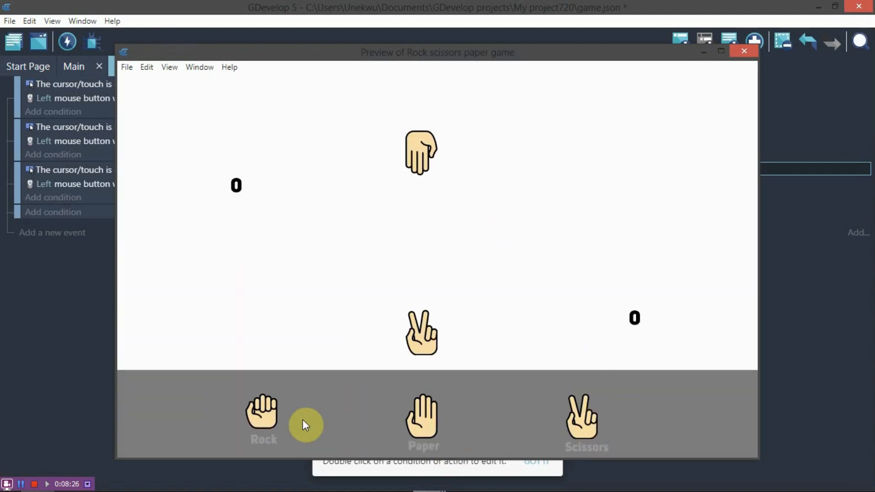
{"action": "left_click", "coordinate": [278, 422]}
{"action": "left_click", "coordinate": [433, 422]}
{"action": "left_click", "coordinate": [594, 436]}
{"action": "left_click", "coordinate": [421, 432]}
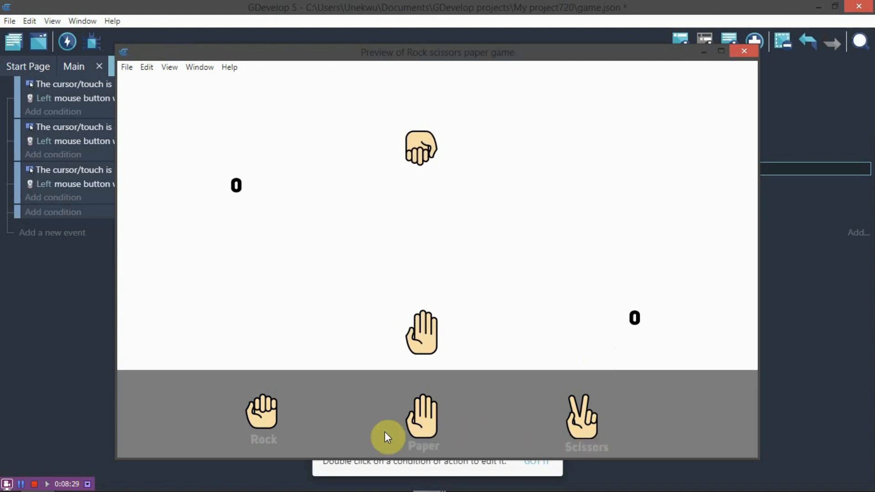
{"action": "left_click", "coordinate": [260, 416]}
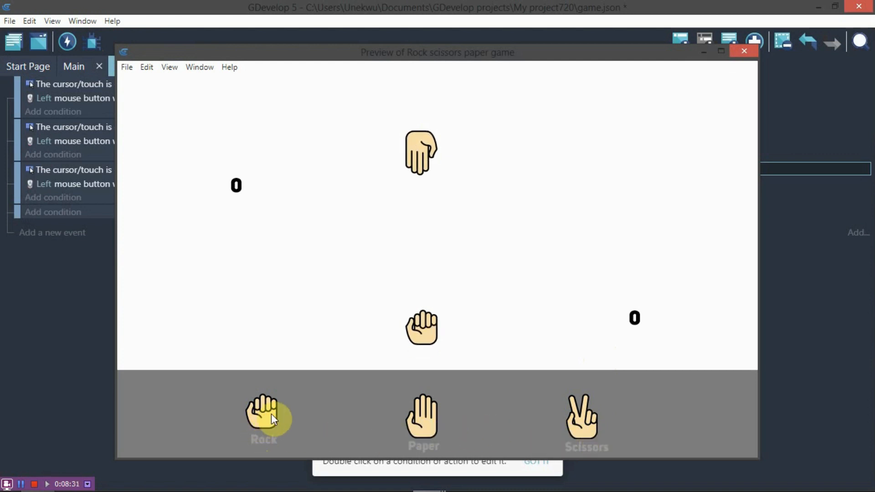
{"action": "left_click", "coordinate": [422, 424]}
{"action": "left_click", "coordinate": [592, 422]}
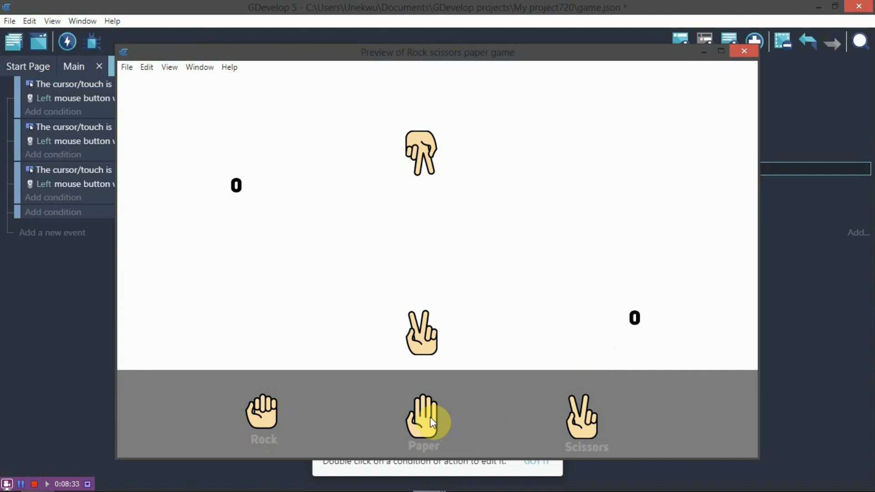
{"action": "left_click", "coordinate": [432, 423]}
{"action": "left_click", "coordinate": [264, 410]}
{"action": "left_click", "coordinate": [429, 422]}
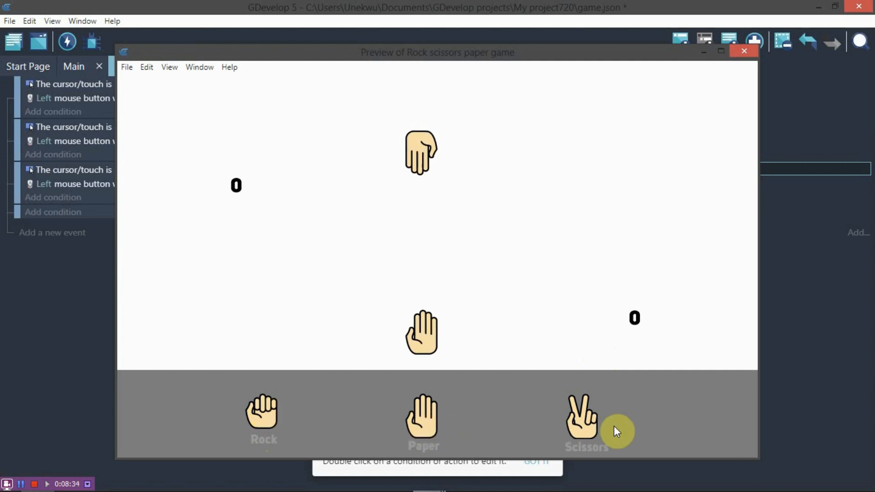
{"action": "left_click", "coordinate": [584, 430]}
{"action": "left_click", "coordinate": [743, 51]}
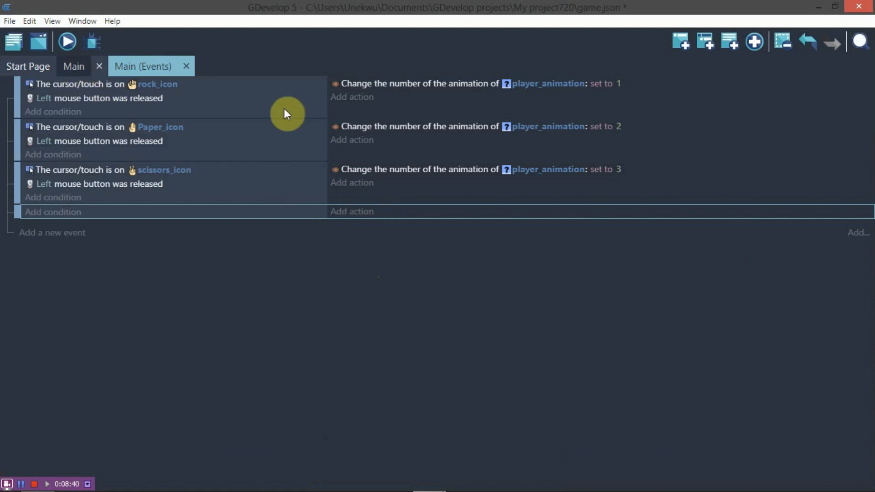
{"action": "left_click", "coordinate": [74, 66]}
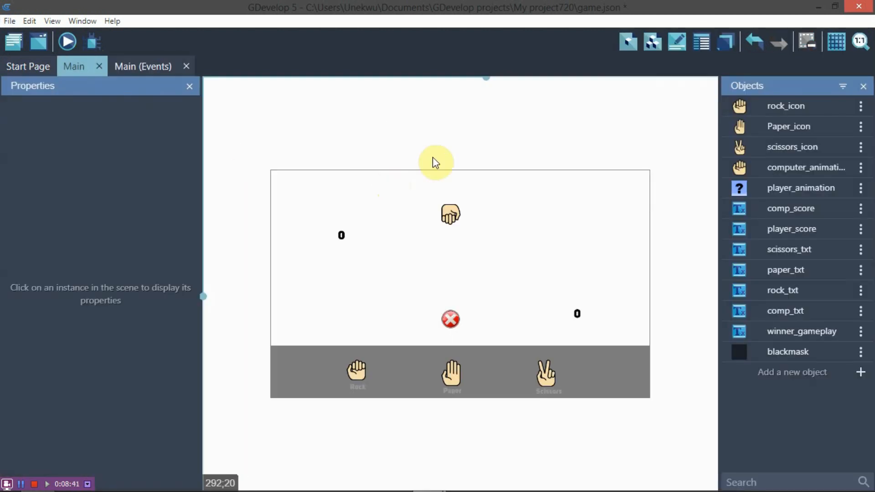
{"action": "left_click", "coordinate": [454, 371]}
{"action": "left_click", "coordinate": [548, 370]}
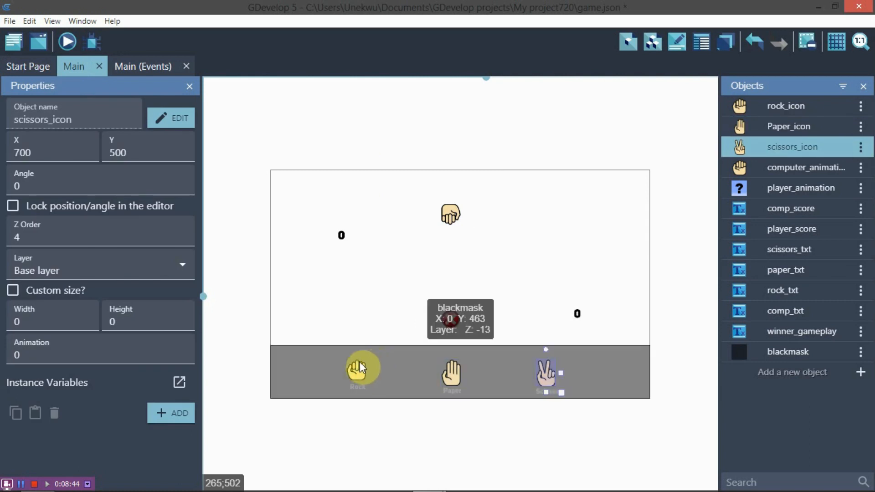
{"action": "left_click", "coordinate": [355, 367]}
{"action": "left_click", "coordinate": [146, 66]}
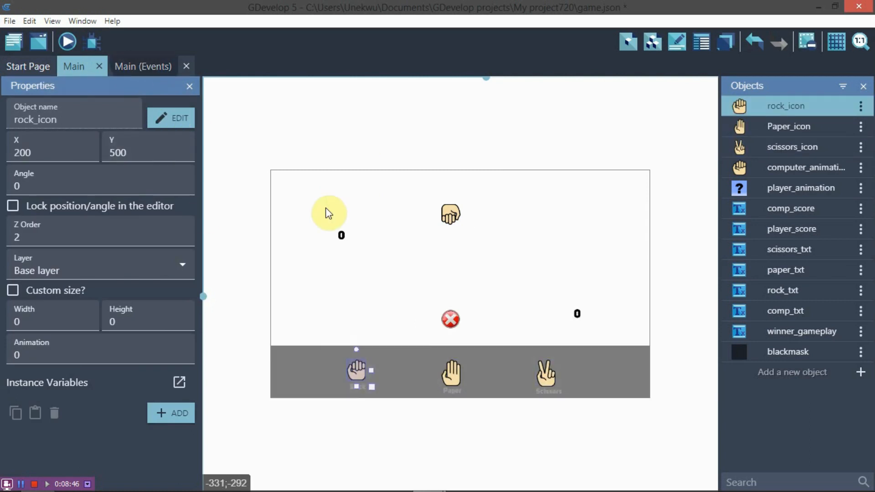
Step: Add a condition to the empty last event that compares the value of scene variable progress as equal to 1
{"action": "left_click", "coordinate": [53, 212]}
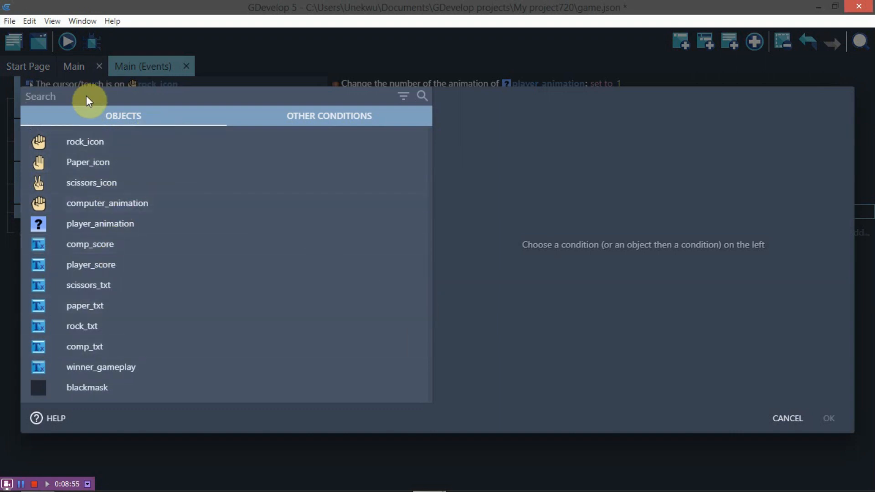
{"action": "type", "text": "scre"}
{"action": "key", "text": "BackSpace"}
{"action": "key", "text": "BackSpace"}
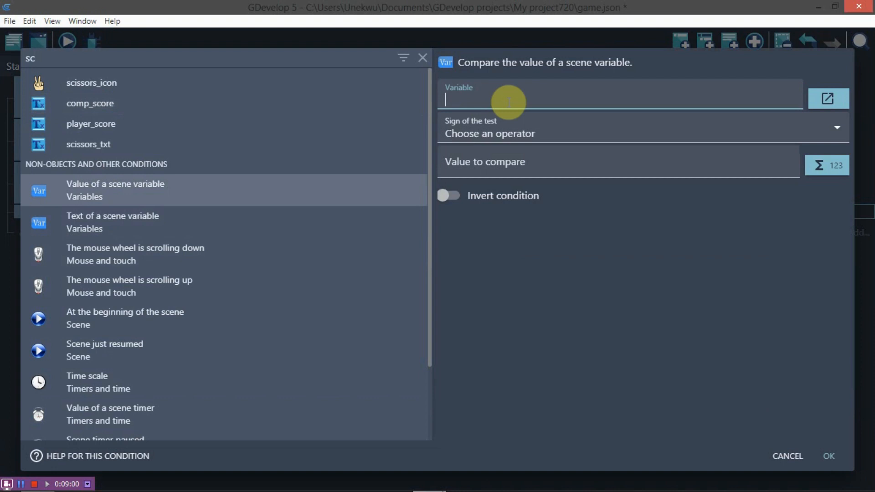
{"action": "type", "text": "progress"}
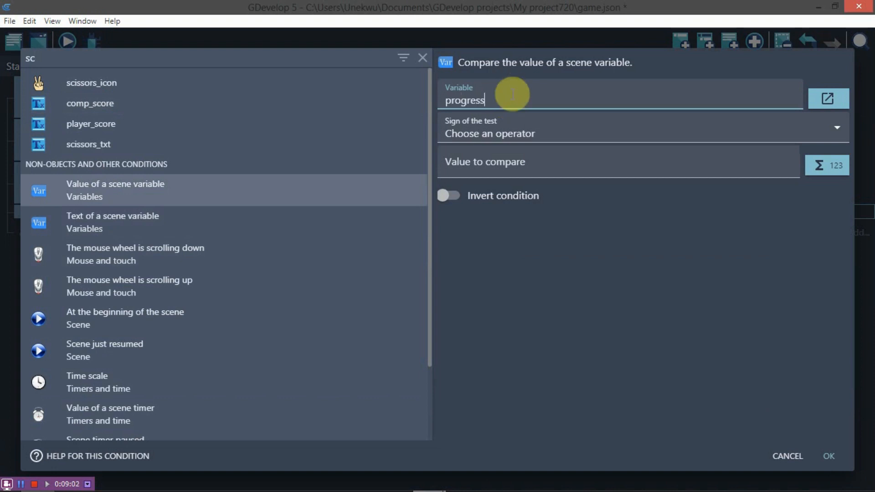
{"action": "left_click", "coordinate": [517, 132]}
{"action": "left_click", "coordinate": [521, 163]}
{"action": "left_click", "coordinate": [538, 160]}
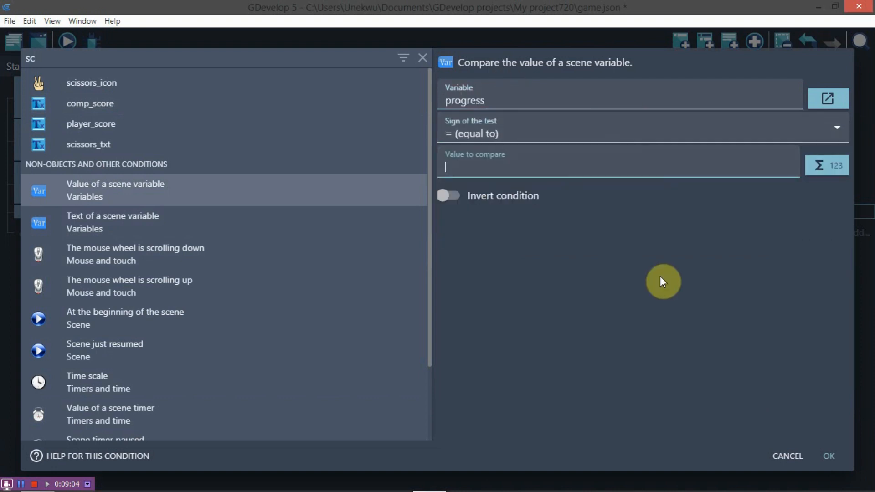
{"action": "left_click", "coordinate": [825, 456]}
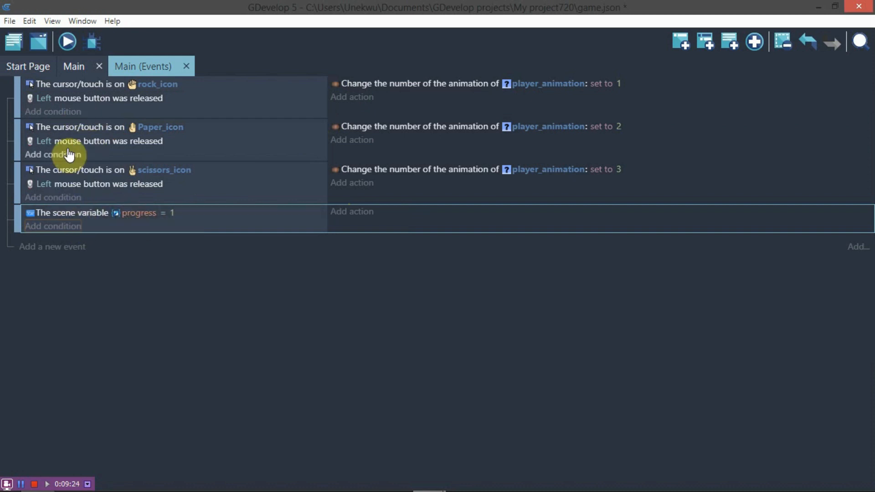
Step: Copy the progress condition from the last event into the scissors_icon, Paper_icon and rock_icon events
{"action": "right_click", "coordinate": [58, 218]}
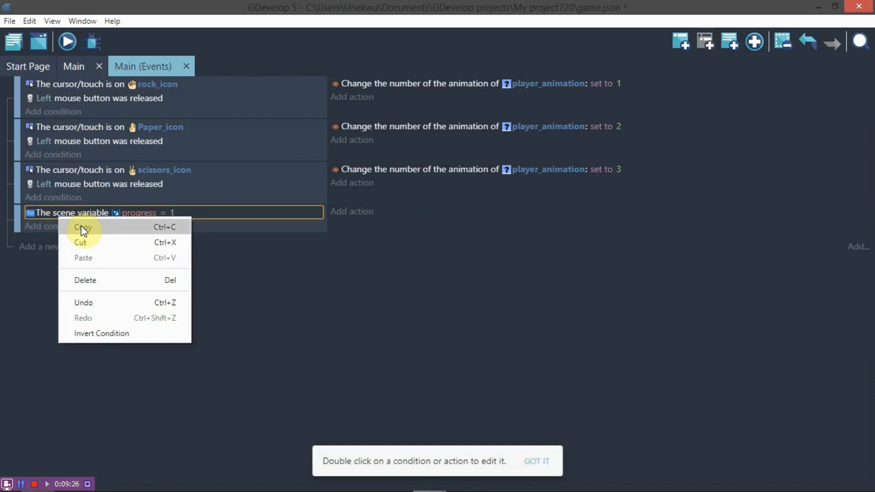
{"action": "left_click", "coordinate": [83, 226]}
{"action": "left_click", "coordinate": [84, 197]}
{"action": "left_click", "coordinate": [84, 154]}
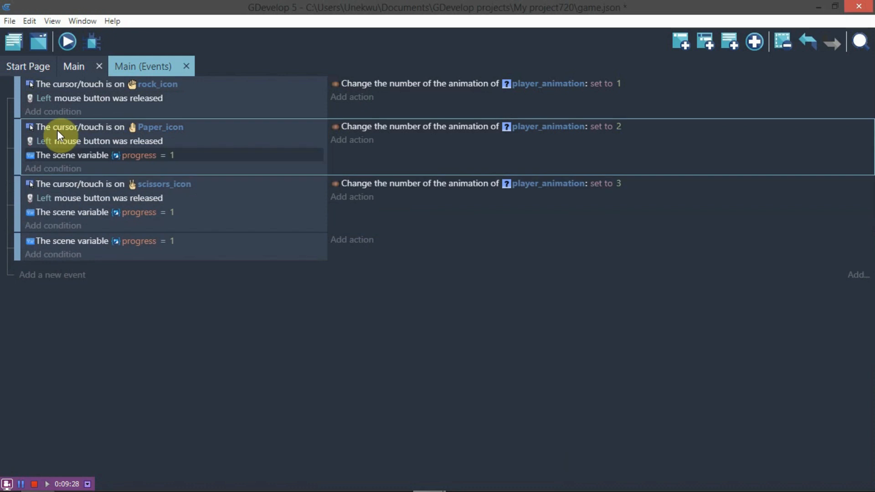
{"action": "left_click", "coordinate": [132, 112]}
Step: Set the progress comparison value to 0 in the rock_icon, Paper_icon and scissors_icon events
{"action": "left_click", "coordinate": [172, 113]}
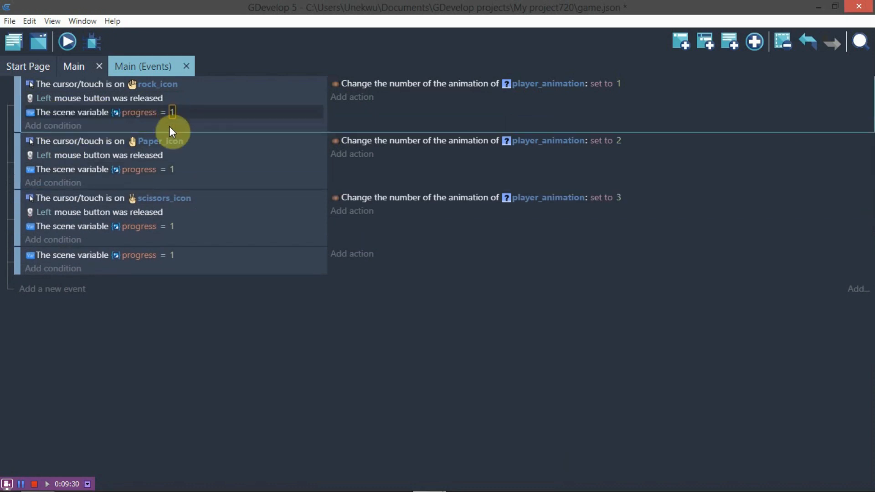
{"action": "type", "text": "0"}
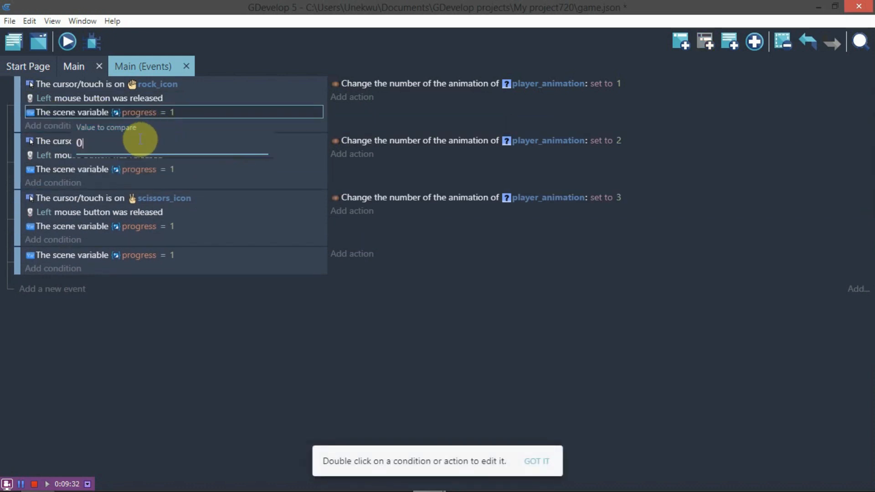
{"action": "key", "text": "Return"}
{"action": "left_click", "coordinate": [173, 169]}
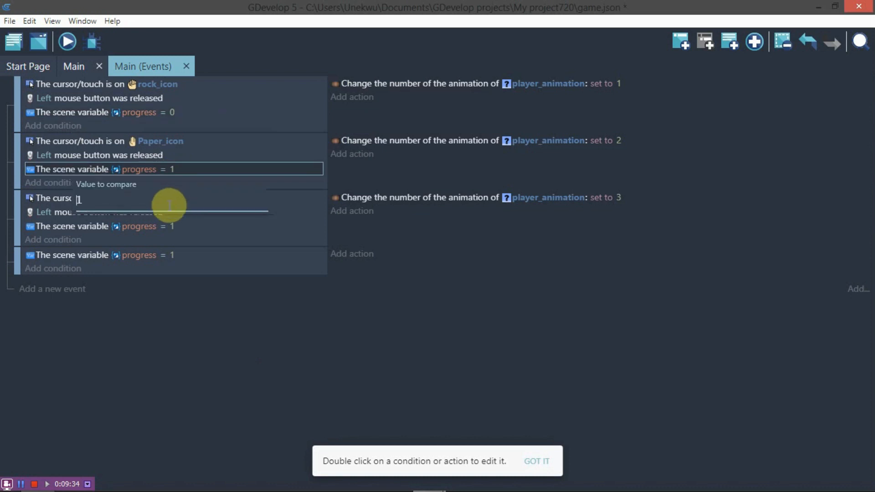
{"action": "type", "text": "0"}
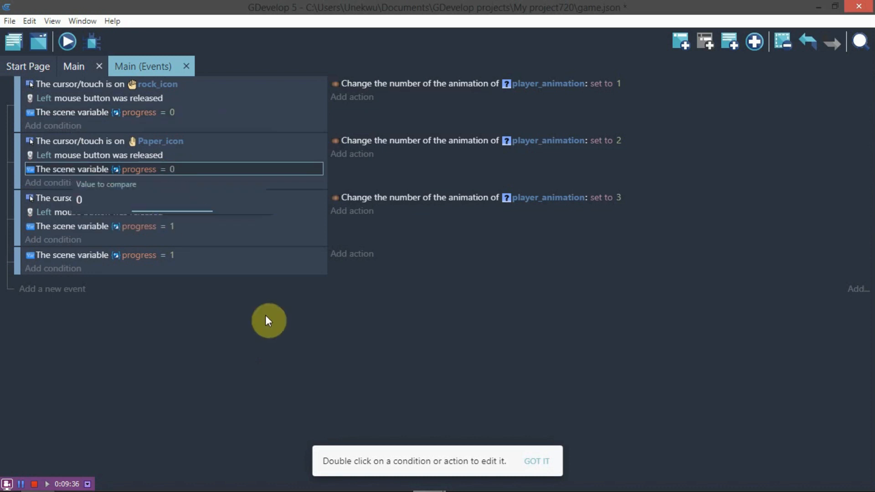
{"action": "key", "text": "Return"}
{"action": "left_click", "coordinate": [172, 227]}
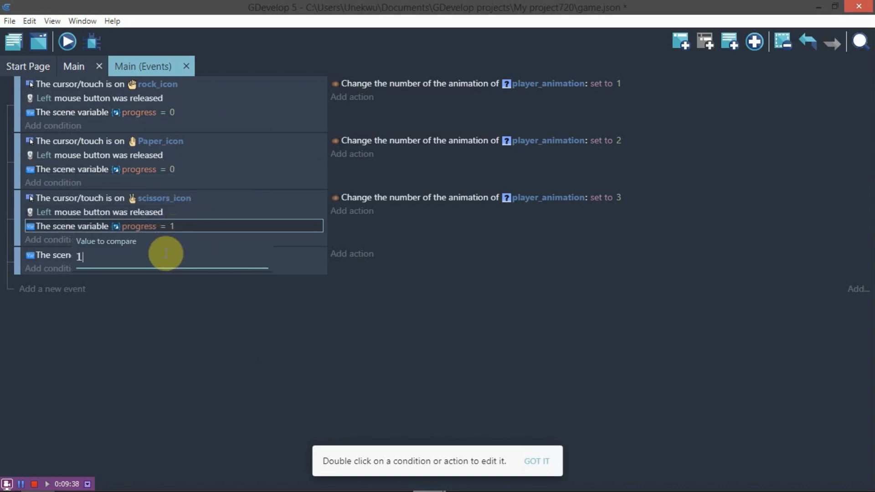
{"action": "type", "text": "0"}
{"action": "key", "text": "Return"}
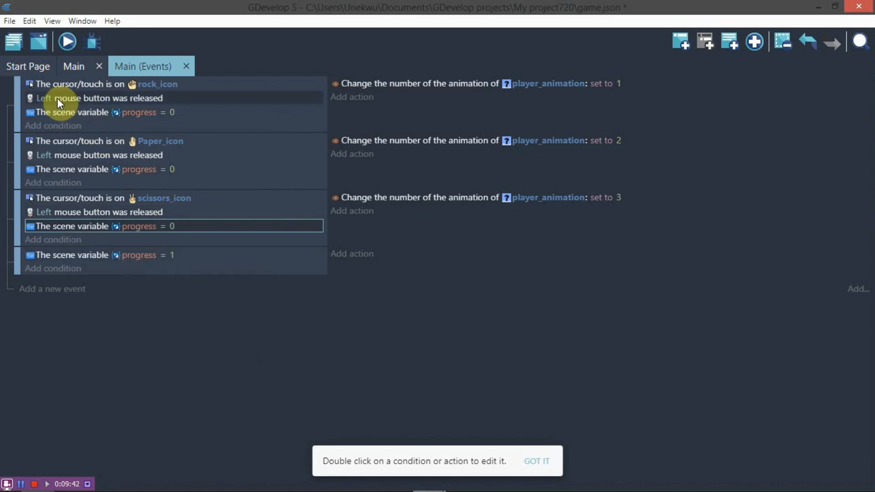
Step: Add an action to the rock_icon event that sets the value of scene variable progress to 1
{"action": "left_click", "coordinate": [358, 97]}
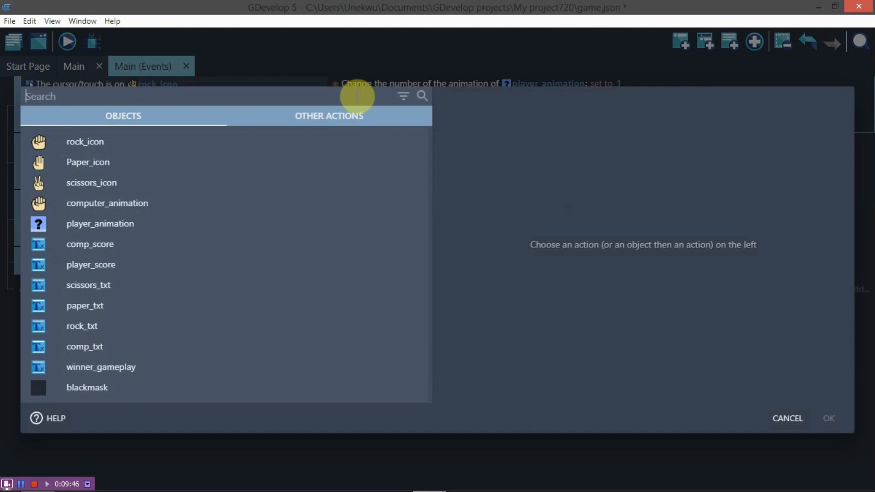
{"action": "type", "text": "scene"}
{"action": "left_click", "coordinate": [117, 104]}
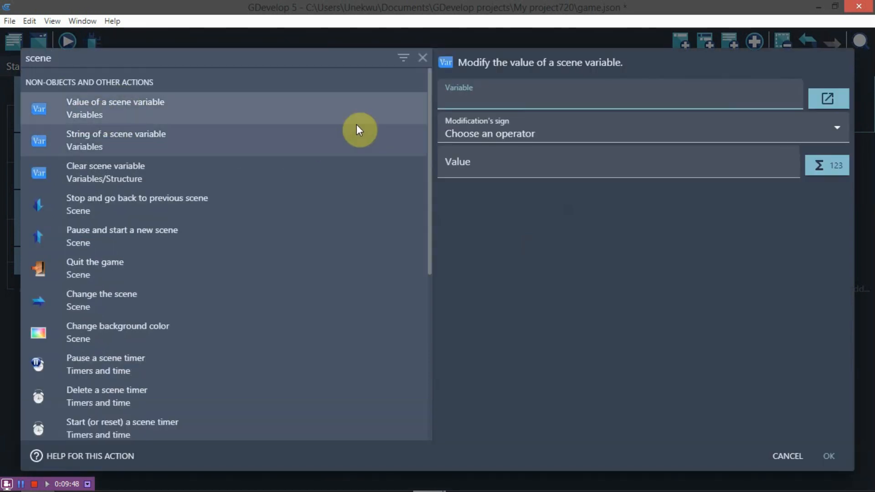
{"action": "type", "text": "progress"}
{"action": "left_click", "coordinate": [469, 137]}
{"action": "left_click", "coordinate": [471, 165]}
{"action": "left_click", "coordinate": [518, 170]}
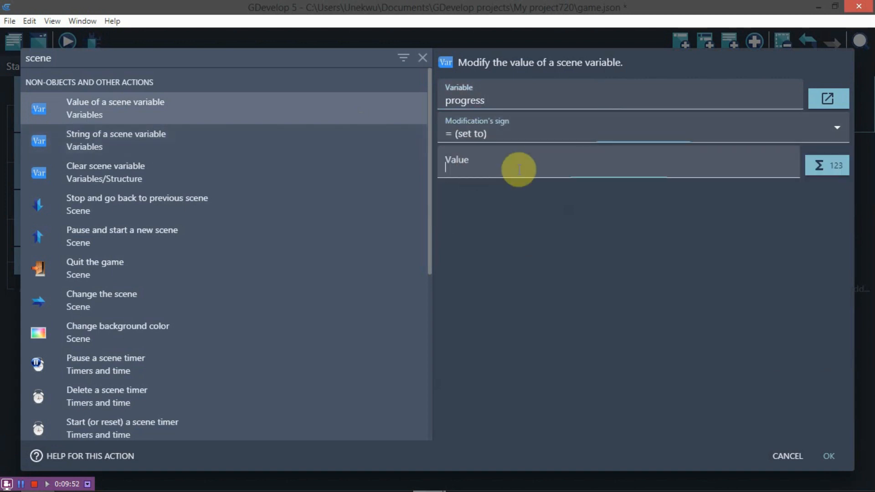
{"action": "left_click", "coordinate": [830, 455]}
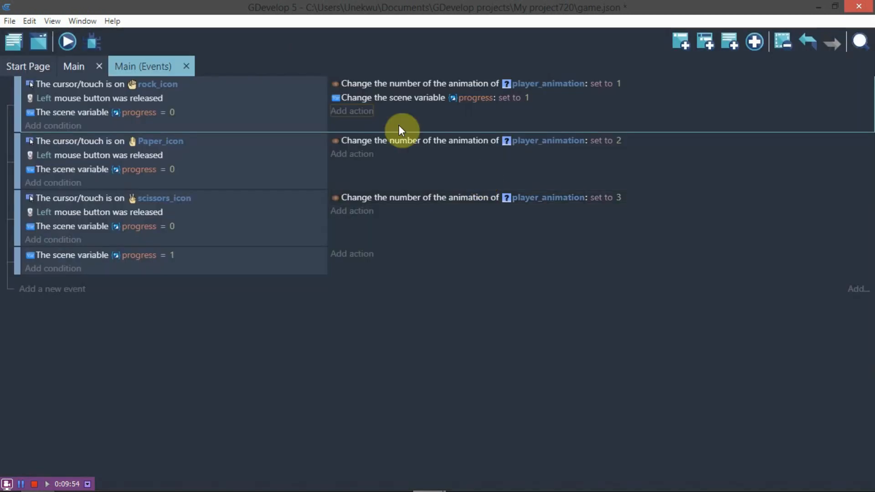
Step: Copy the rock_icon event's progress action into the Paper_icon and scissors_icon events
{"action": "left_click", "coordinate": [376, 99]}
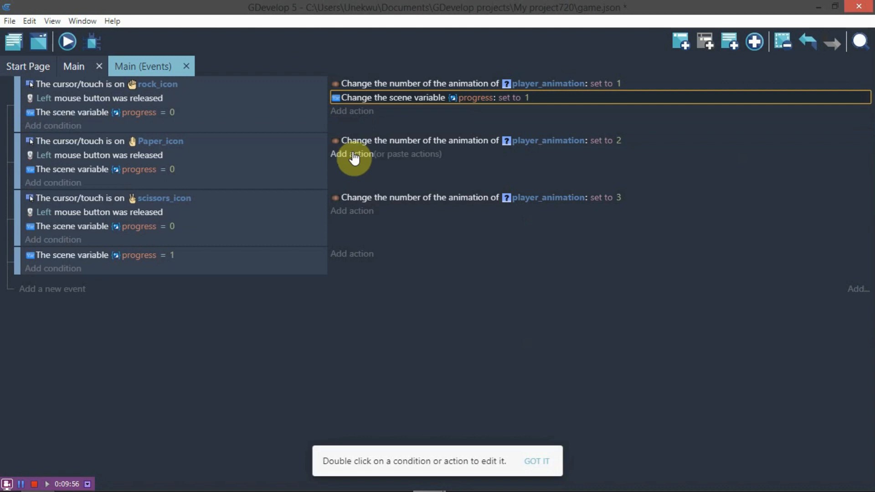
{"action": "left_click", "coordinate": [392, 155]}
{"action": "left_click", "coordinate": [387, 212]}
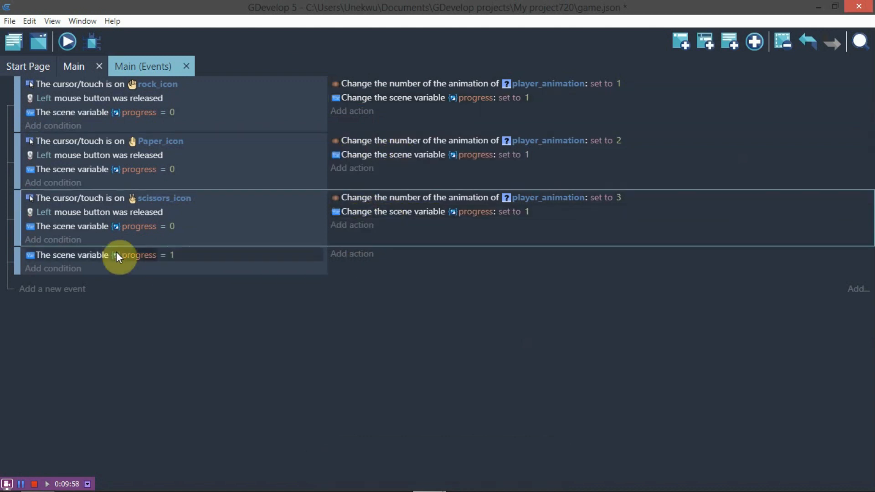
Step: Open the computer_animation object from the Main scene and examine its list of animations
{"action": "left_click", "coordinate": [73, 66]}
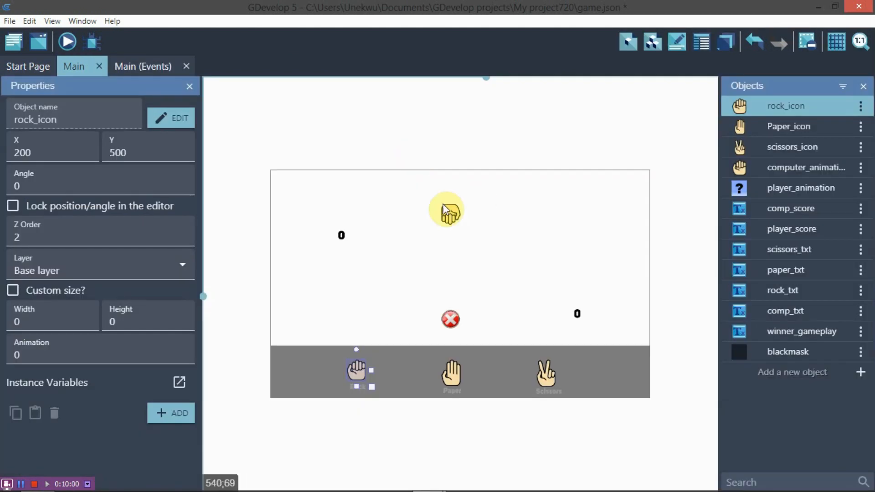
{"action": "double_click", "coordinate": [446, 211]}
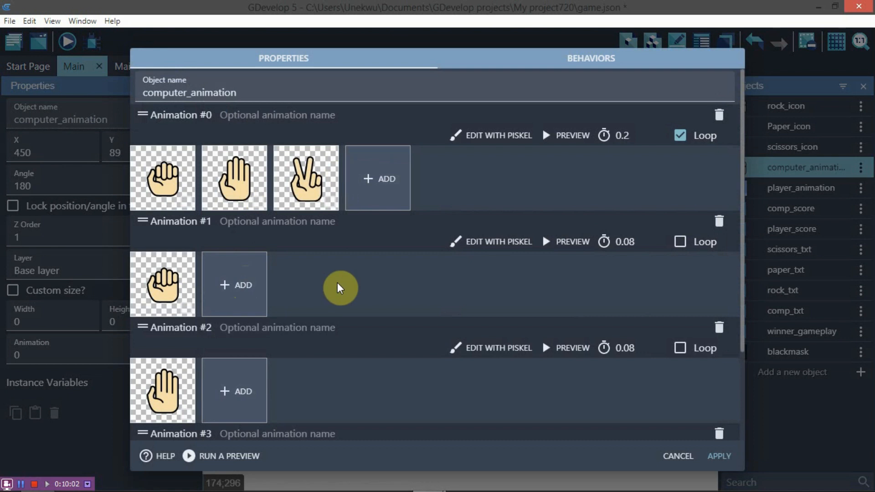
{"action": "scroll", "coordinate": [339, 286], "scroll_direction": "down", "scroll_amount": 3}
{"action": "scroll", "coordinate": [339, 287], "scroll_direction": "up", "scroll_amount": 3}
{"action": "scroll", "coordinate": [273, 251], "scroll_direction": "down", "scroll_amount": 3}
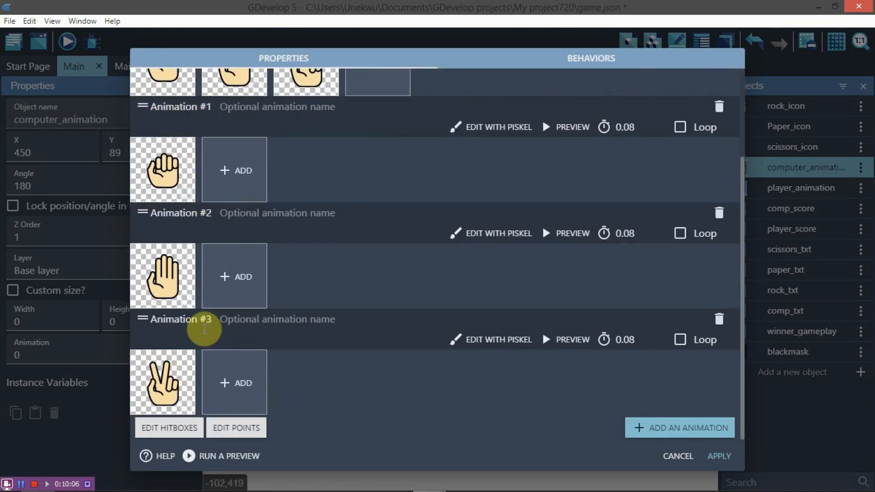
Step: Check the looping first animation of computer_animation, apply the object's settings and return to the Main scene's events
{"action": "scroll", "coordinate": [351, 279], "scroll_direction": "up", "scroll_amount": 3}
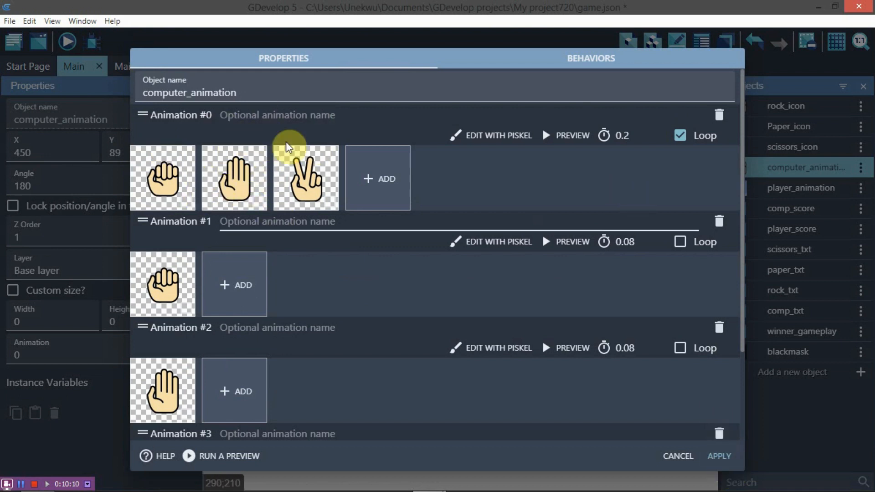
{"action": "left_click", "coordinate": [720, 461]}
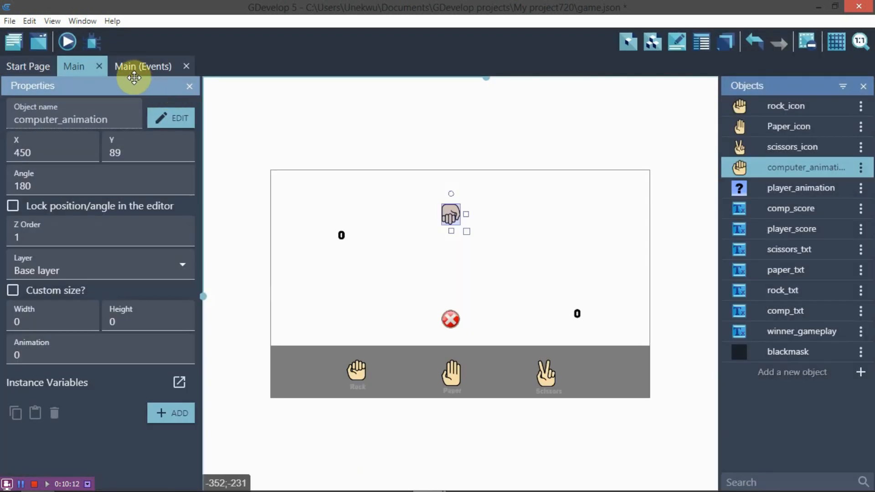
{"action": "left_click", "coordinate": [137, 68]}
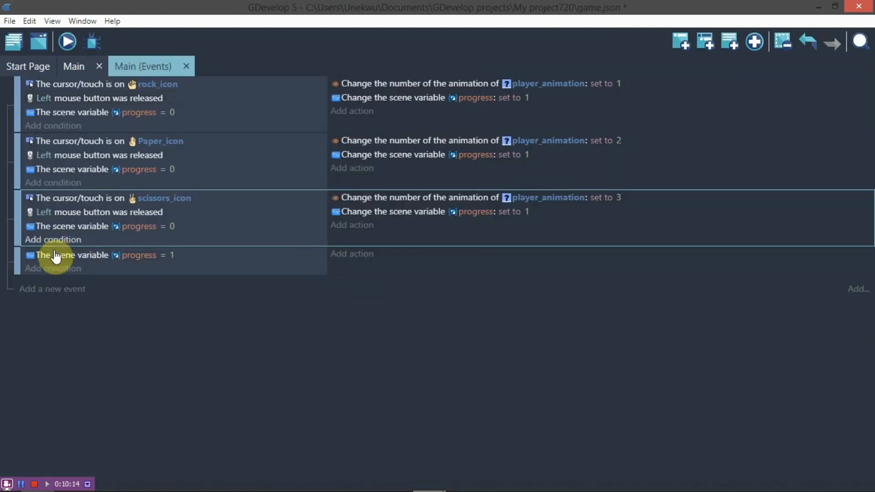
Step: Add an action to the progress = 1 event that sets computer_animation's animation number to RandomInRange(1, 3)
{"action": "left_click", "coordinate": [338, 254]}
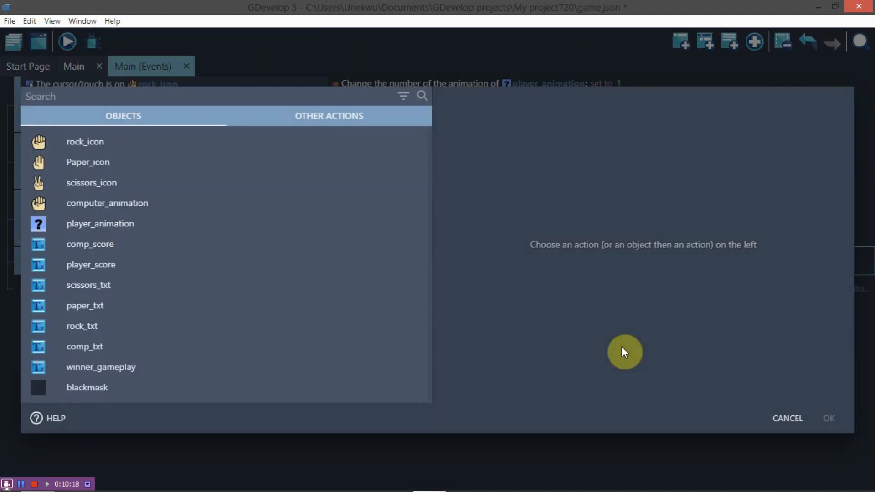
{"action": "left_click", "coordinate": [127, 200]}
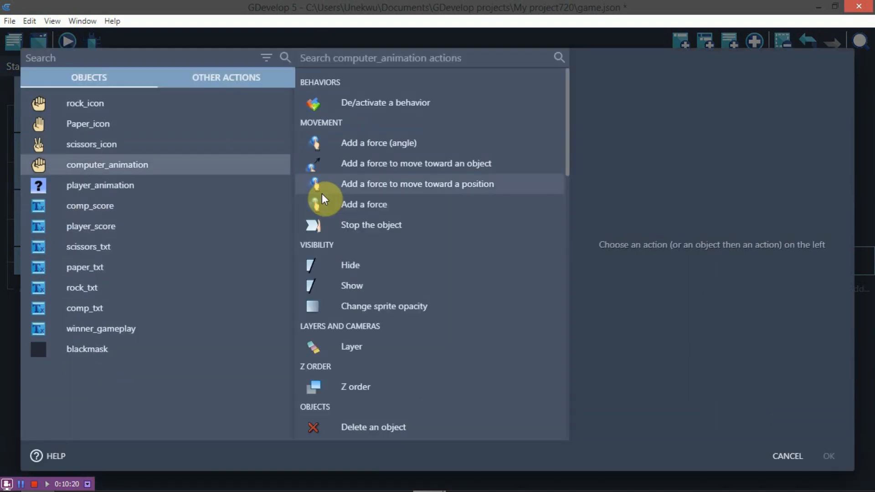
{"action": "type", "text": "anima"}
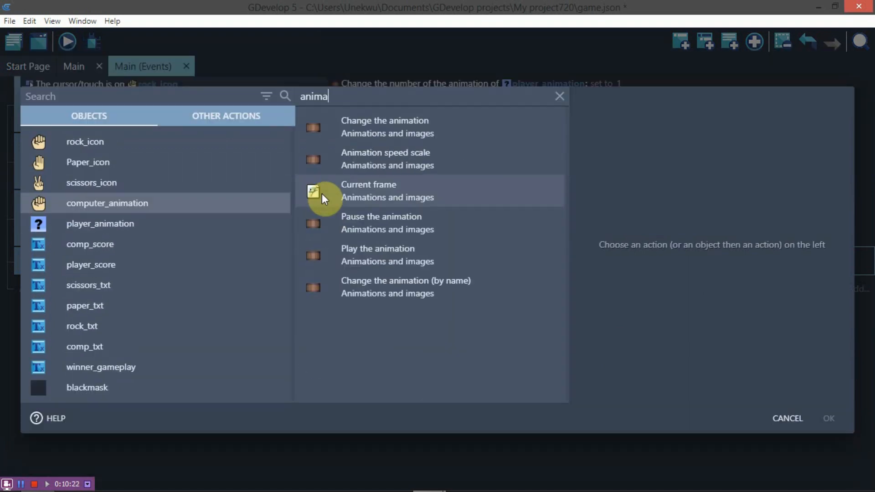
{"action": "left_click", "coordinate": [397, 130]}
{"action": "left_click", "coordinate": [702, 147]}
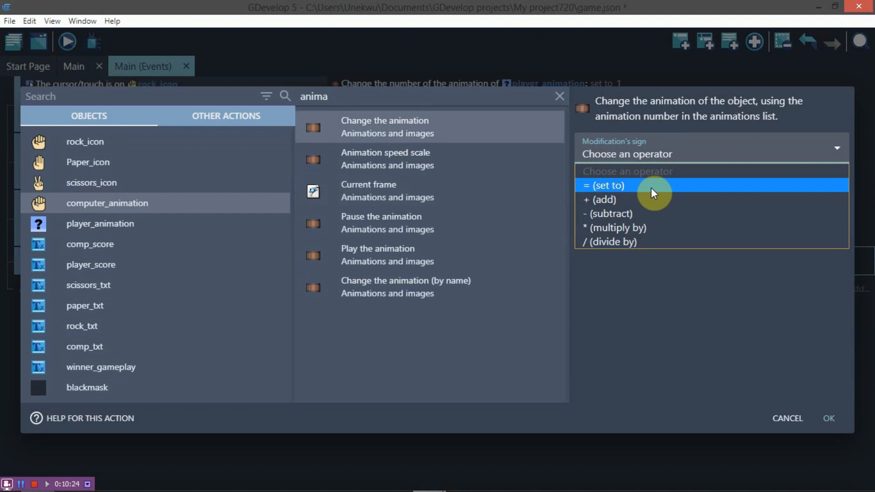
{"action": "left_click", "coordinate": [652, 188]}
{"action": "type", "text": "ra"}
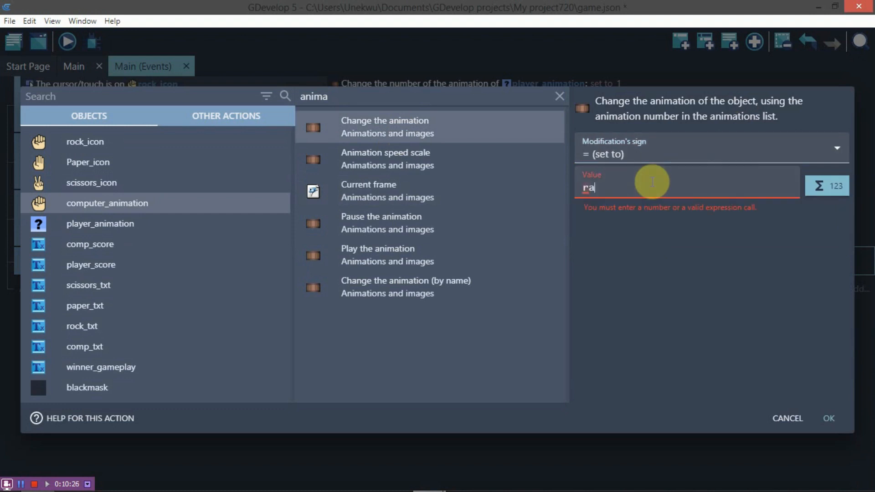
{"action": "type", "text": "nd"}
{"action": "left_click", "coordinate": [667, 252]}
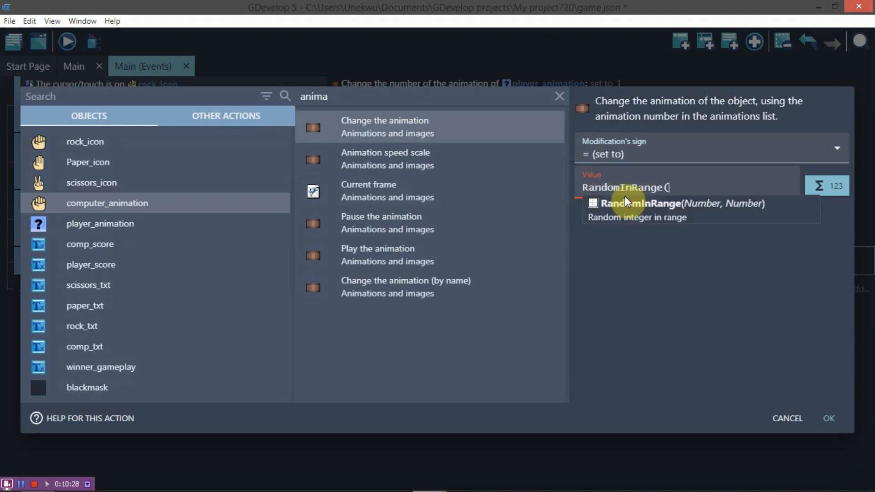
{"action": "type", "text": "1"}
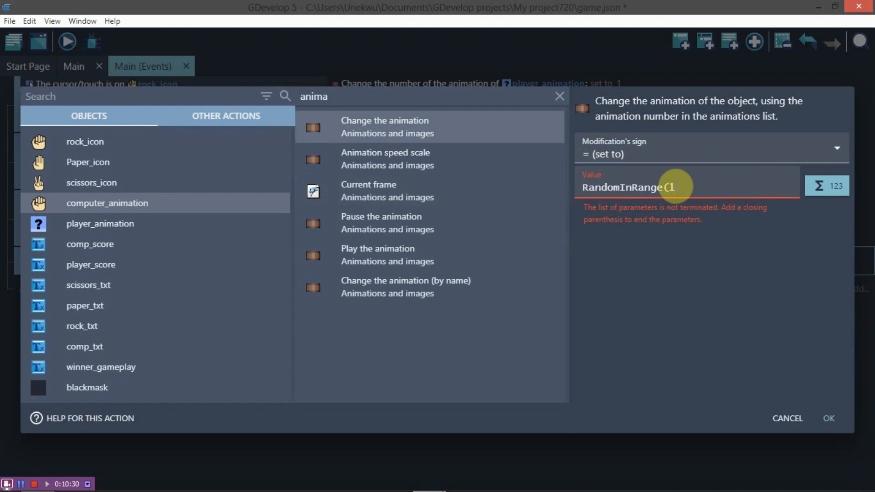
{"action": "type", "text": ", 3"}
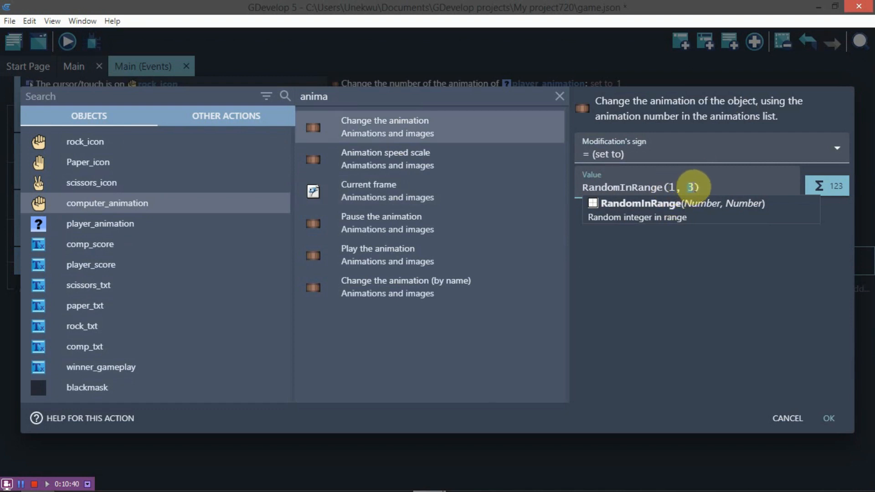
{"action": "left_click", "coordinate": [662, 297]}
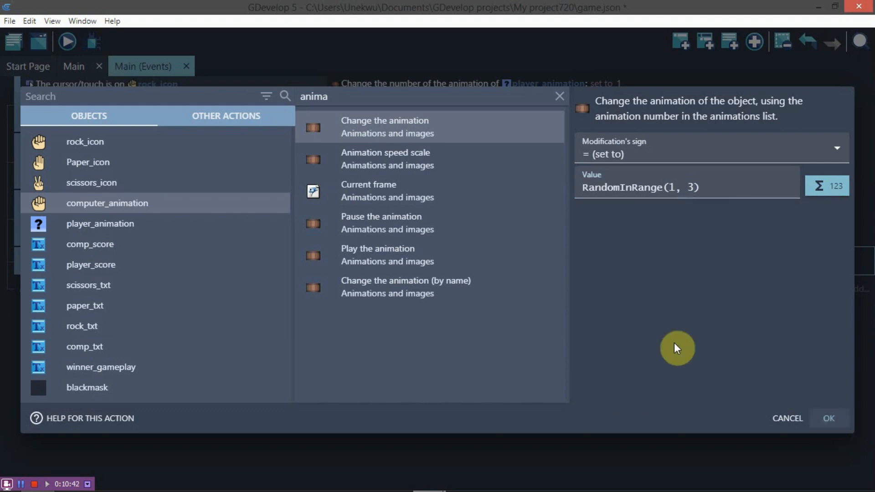
{"action": "left_click", "coordinate": [828, 418]}
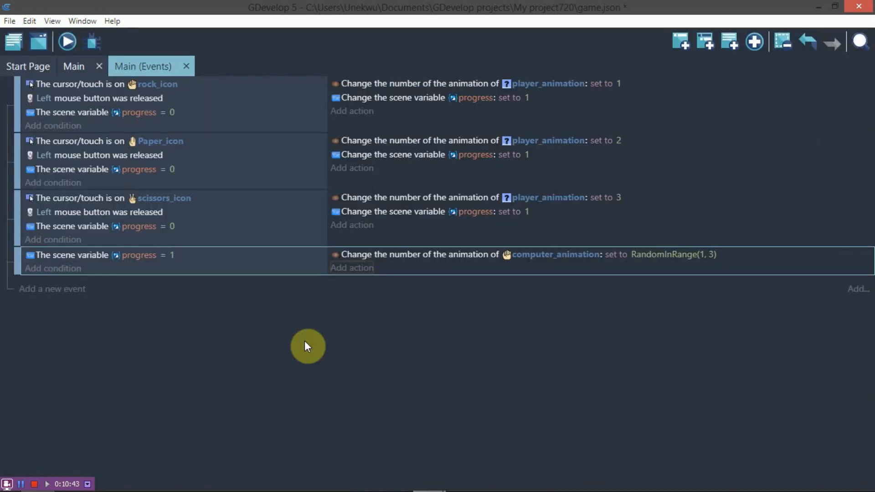
Step: Preview the game, play Rock to test the computer's random choice, and close the preview
{"action": "left_click", "coordinate": [68, 42]}
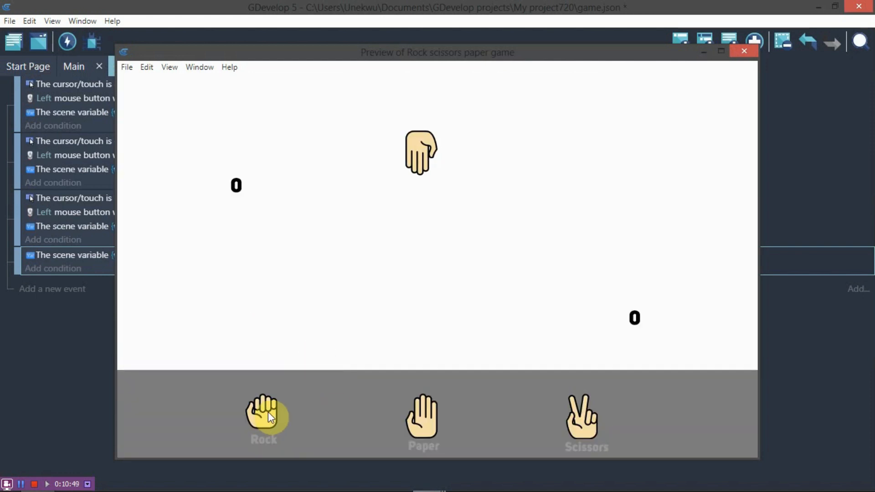
{"action": "left_click", "coordinate": [268, 411]}
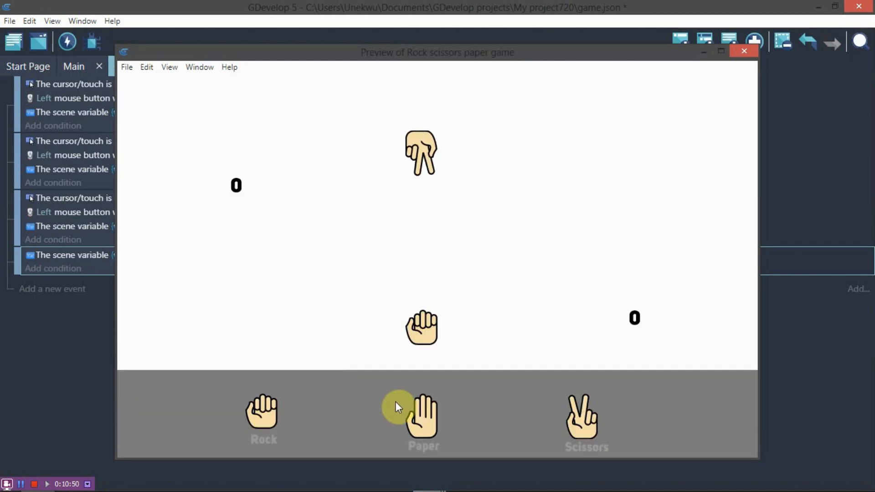
{"action": "left_click", "coordinate": [744, 51]}
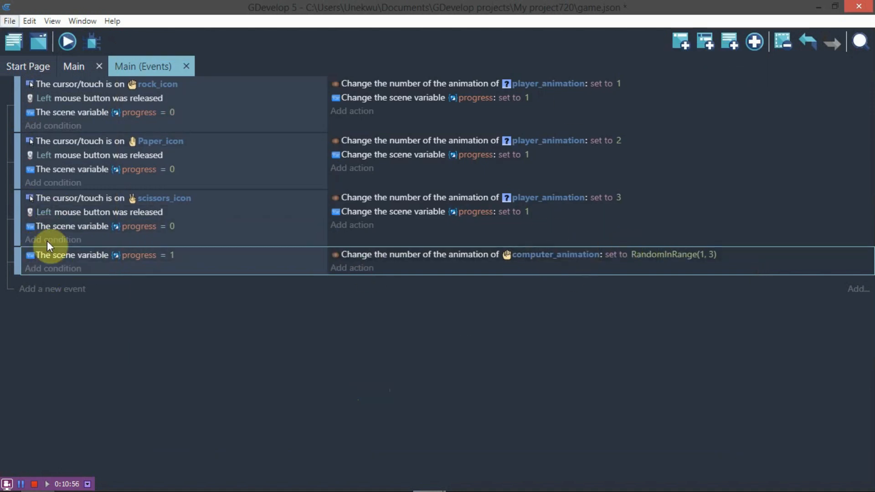
Step: Add a Trigger once while true condition to the progress = 1 event
{"action": "left_click", "coordinate": [65, 267]}
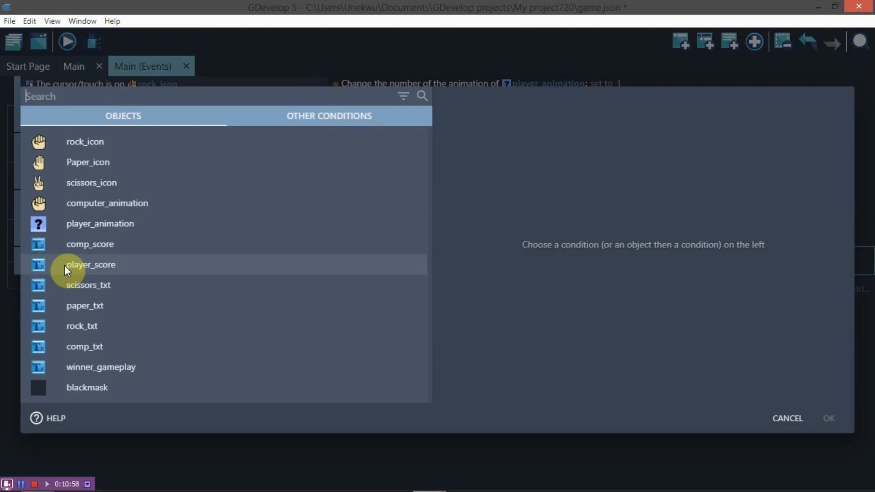
{"action": "type", "text": "tri"}
{"action": "left_click", "coordinate": [108, 188]}
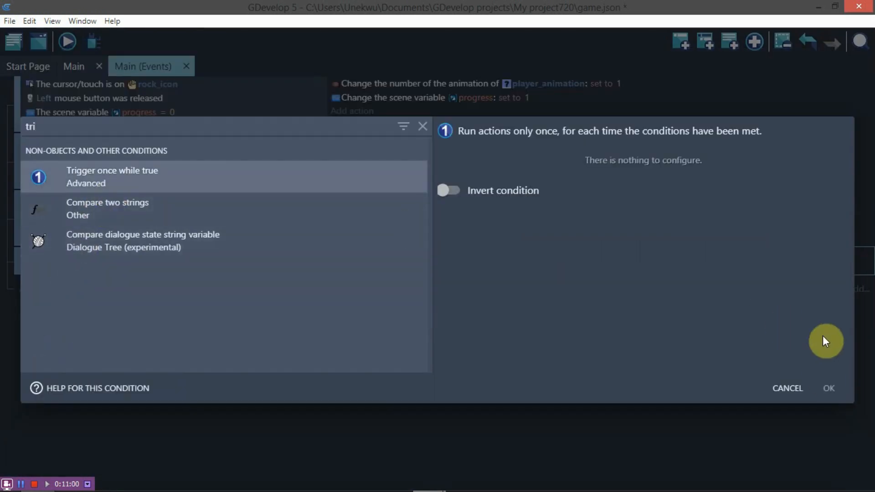
{"action": "left_click", "coordinate": [828, 388]}
Step: Preview the game again, play Paper to check the computer's hand, and close the preview
{"action": "left_click", "coordinate": [70, 50]}
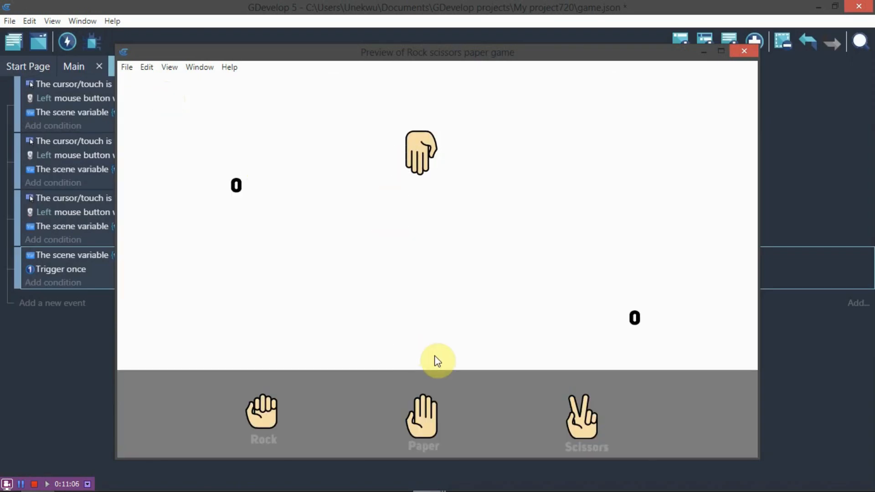
{"action": "left_click", "coordinate": [428, 417]}
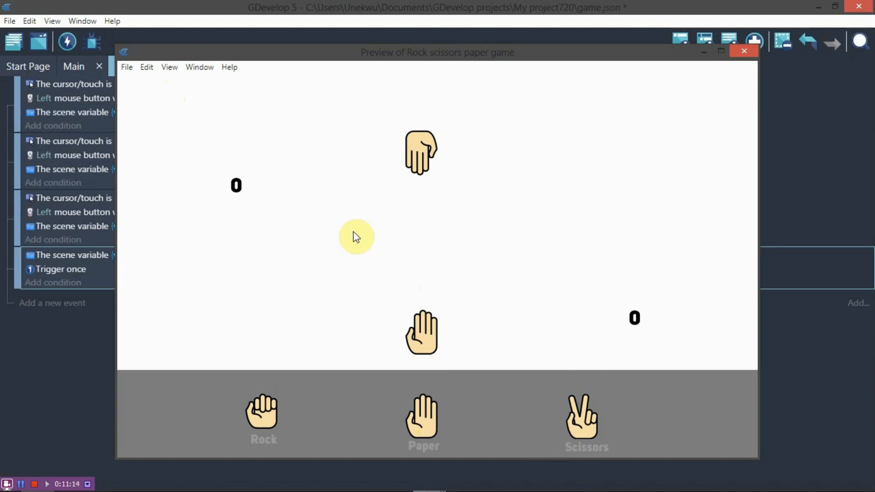
{"action": "left_click", "coordinate": [734, 52]}
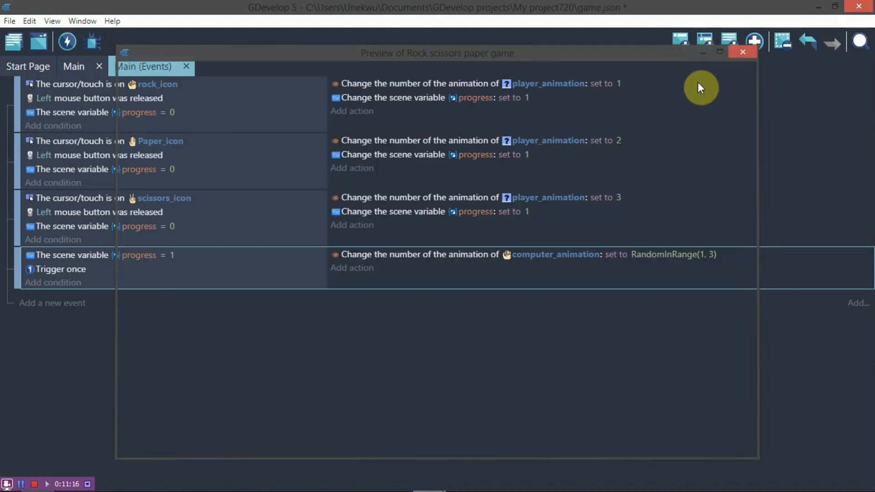
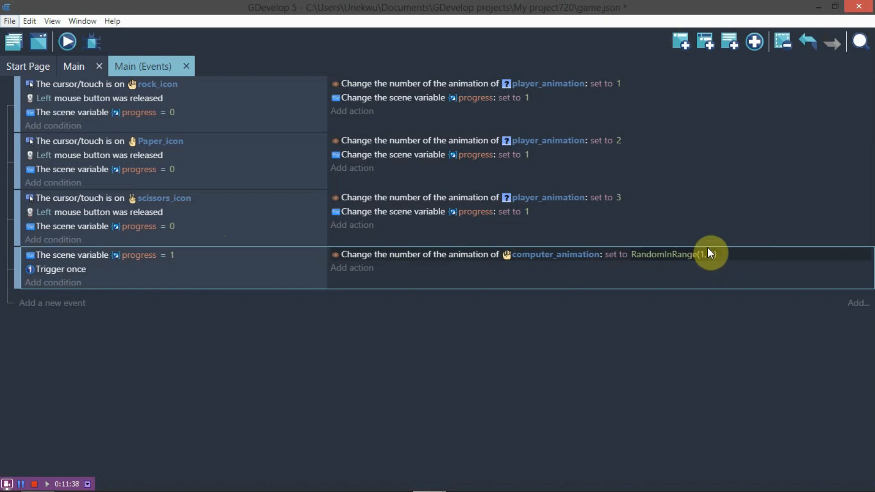
Step: Add a Start (or reset) a scene timer action to the progress = 1 event, with the timer named "round"
{"action": "left_click", "coordinate": [372, 268]}
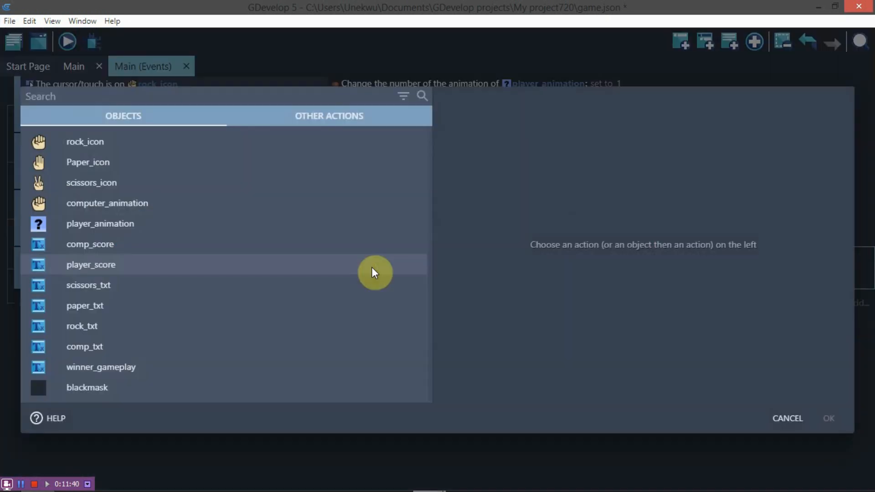
{"action": "type", "text": "t"}
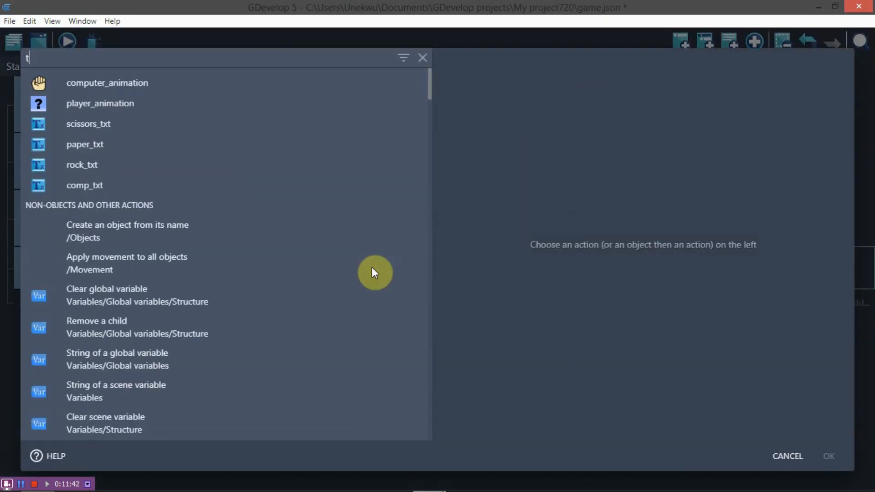
{"action": "key", "text": "BackSpace"}
{"action": "type", "text": "scene"}
{"action": "scroll", "coordinate": [137, 346], "scroll_direction": "down", "scroll_amount": 3}
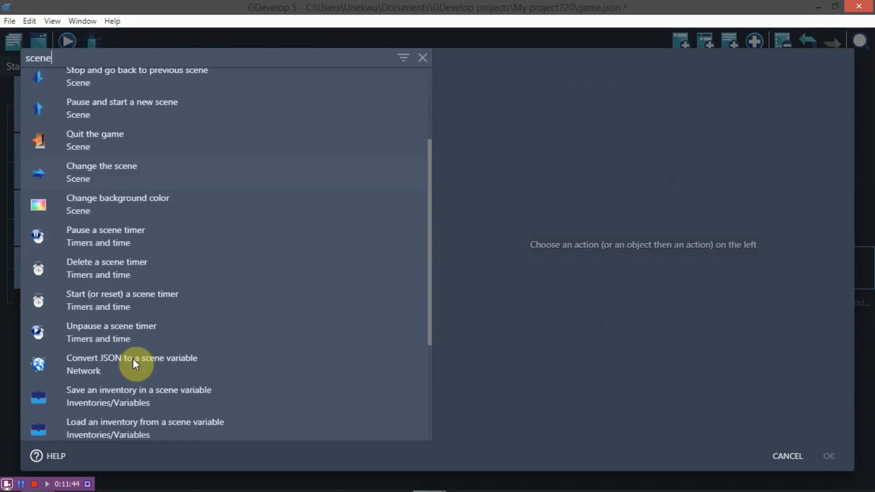
{"action": "scroll", "coordinate": [108, 264], "scroll_direction": "down", "scroll_amount": 3}
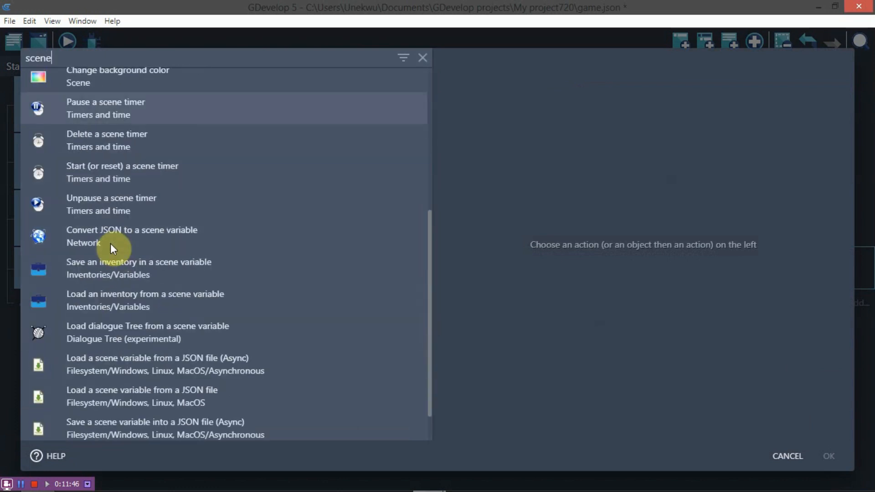
{"action": "scroll", "coordinate": [111, 243], "scroll_direction": "down", "scroll_amount": 1}
{"action": "scroll", "coordinate": [110, 241], "scroll_direction": "up", "scroll_amount": 7}
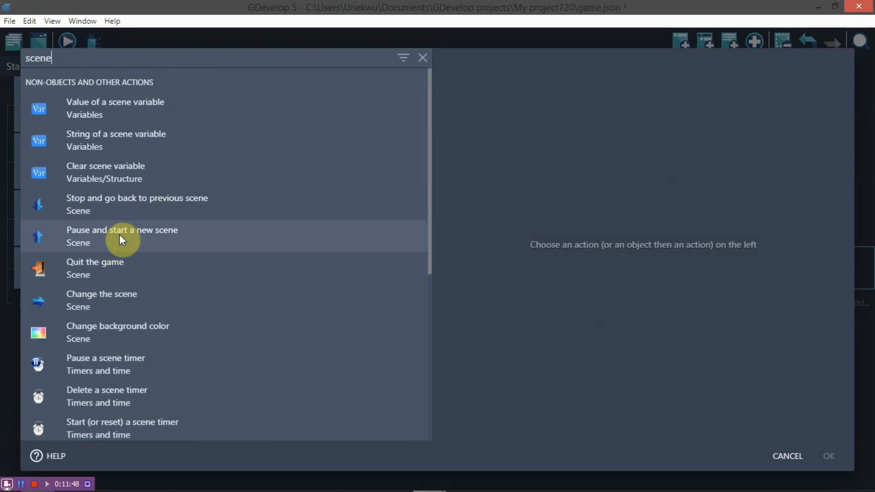
{"action": "scroll", "coordinate": [119, 234], "scroll_direction": "down", "scroll_amount": 6}
{"action": "scroll", "coordinate": [119, 235], "scroll_direction": "up", "scroll_amount": 2}
{"action": "scroll", "coordinate": [119, 234], "scroll_direction": "up", "scroll_amount": 1}
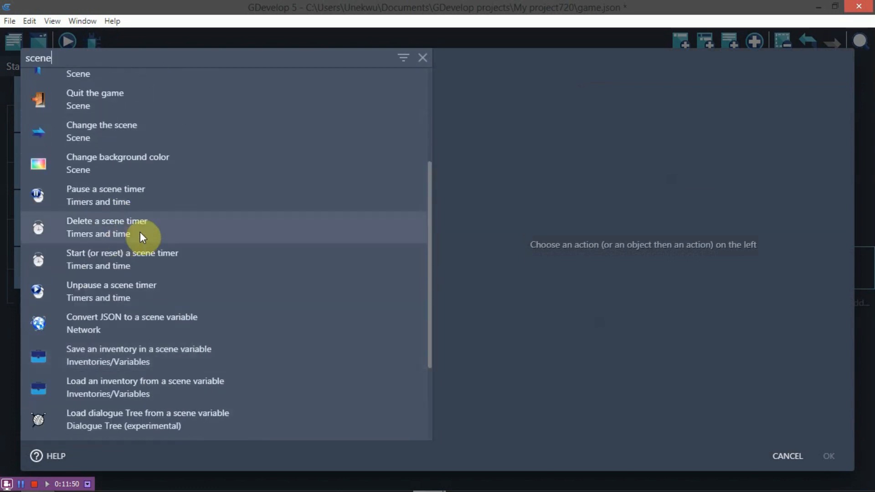
{"action": "left_click", "coordinate": [136, 257]}
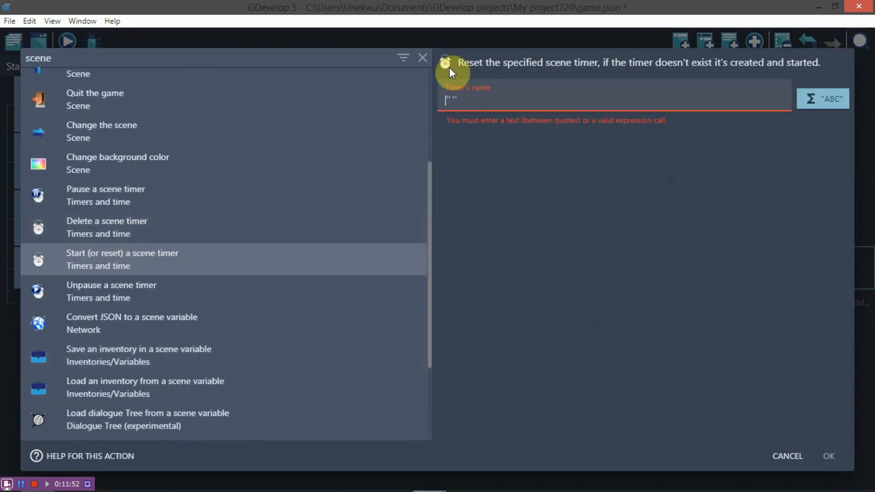
{"action": "type", "text": "\""}
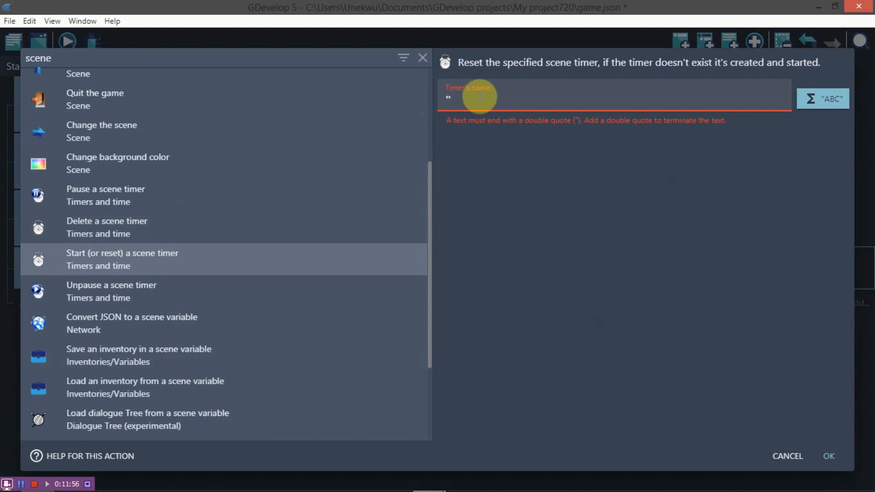
{"action": "type", "text": "round\""}
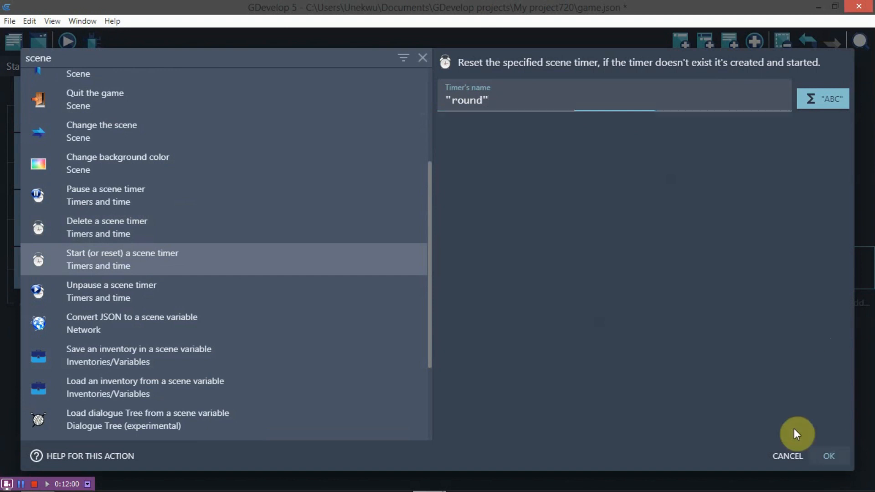
{"action": "left_click", "coordinate": [831, 455]}
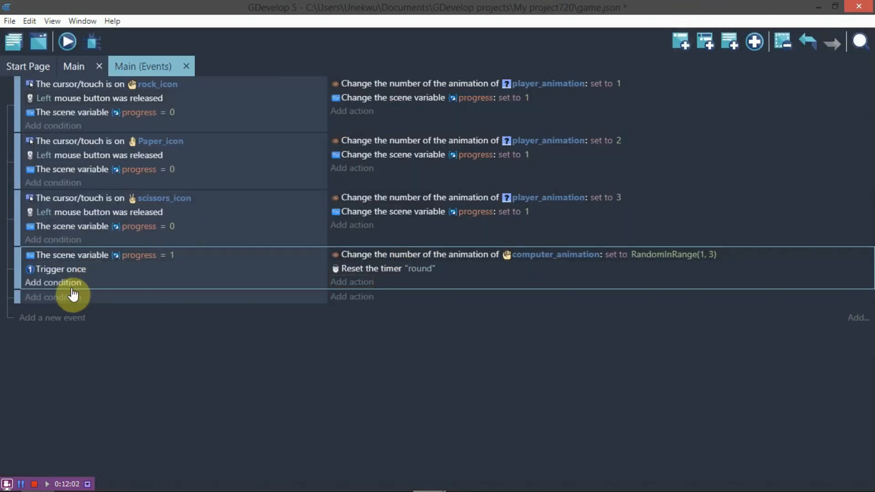
Step: Add a Value of a scene timer condition to the empty last event, testing the timer "round" against 3 seconds
{"action": "left_click", "coordinate": [234, 284]}
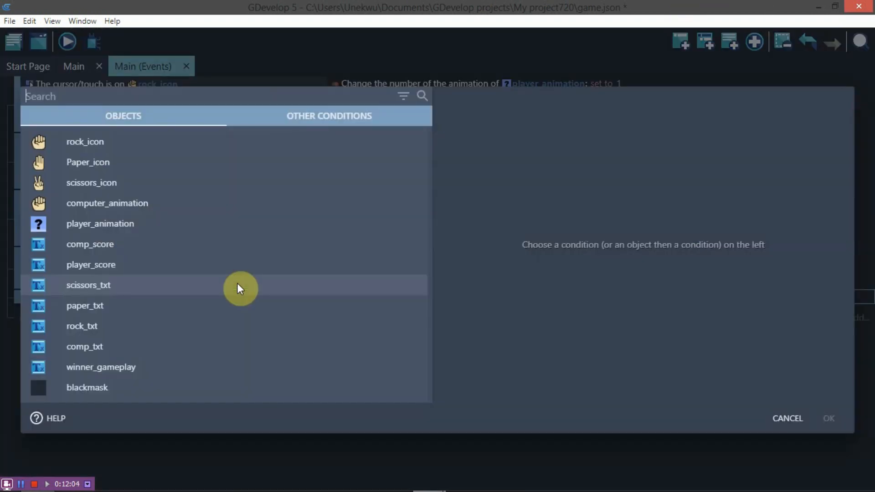
{"action": "type", "text": "scene"}
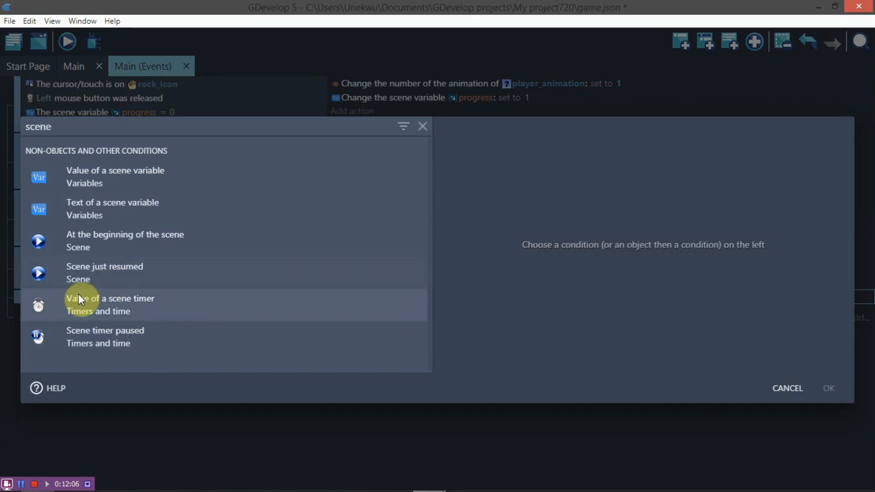
{"action": "left_click", "coordinate": [97, 299]}
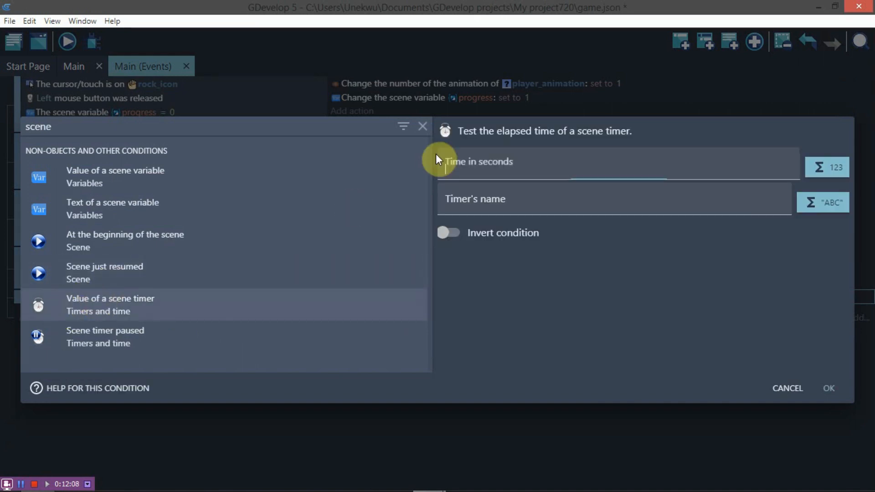
{"action": "left_click", "coordinate": [464, 156]}
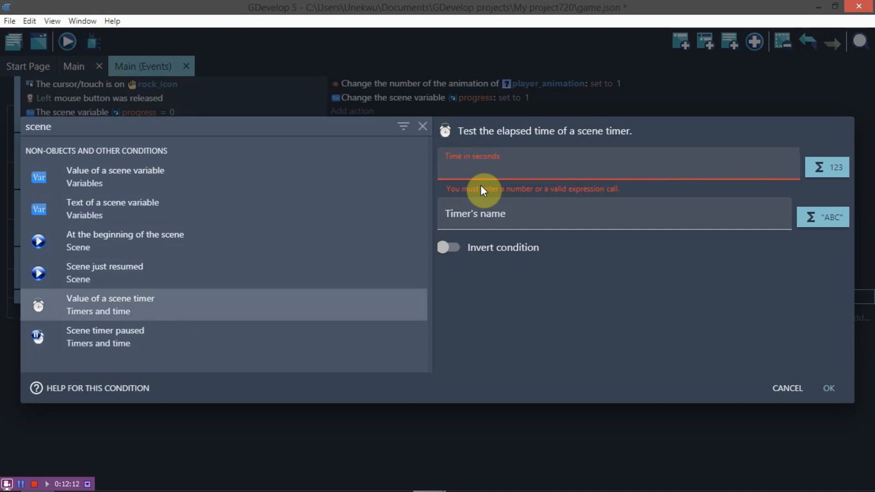
{"action": "type", "text": "3"}
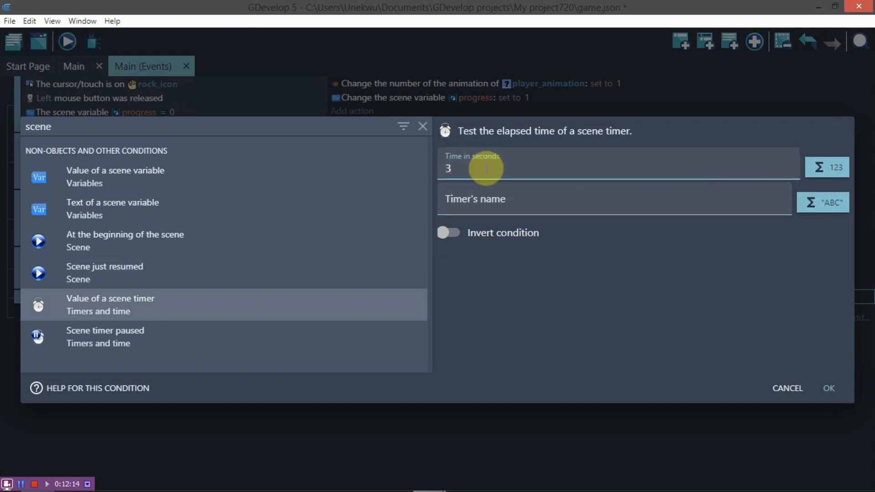
{"action": "left_click", "coordinate": [501, 200]}
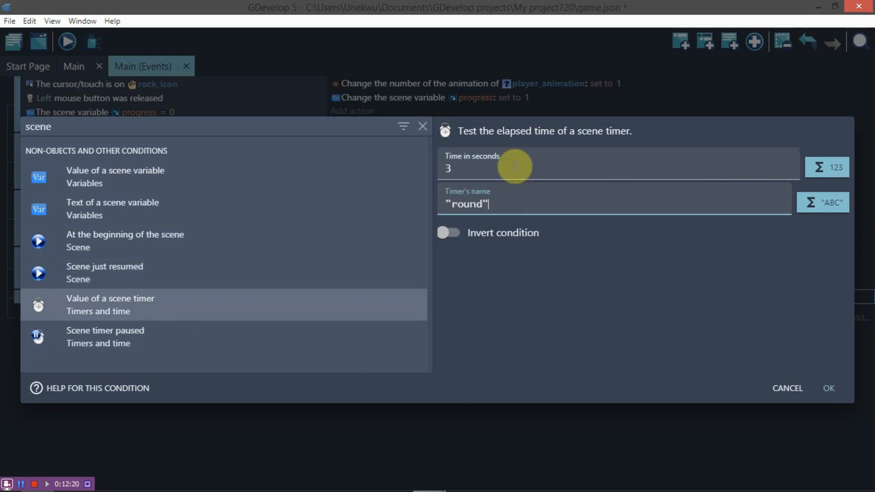
{"action": "left_click", "coordinate": [835, 388]}
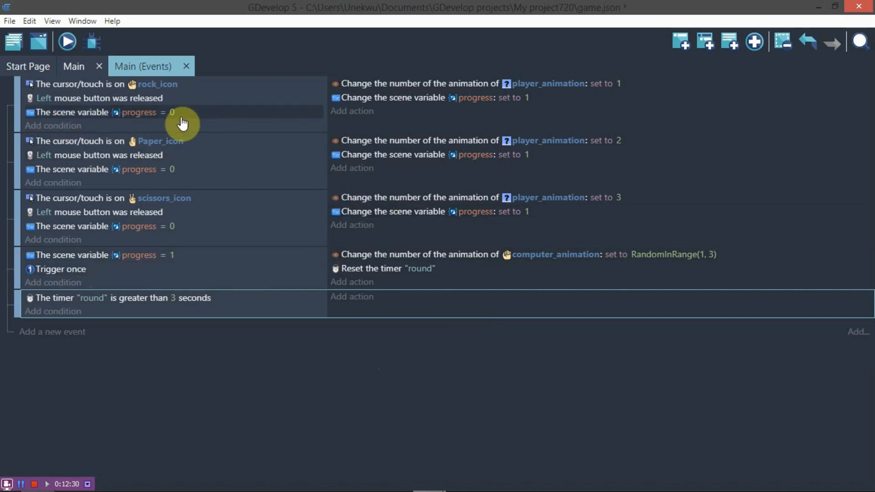
Step: Copy the progress variable action from the scissors_icon event into the "round" timer event and set its value to 0
{"action": "right_click", "coordinate": [397, 211]}
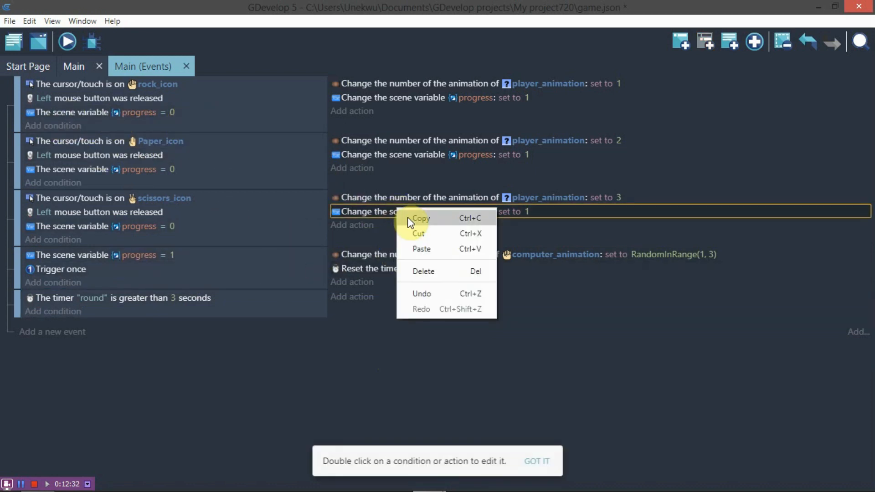
{"action": "left_click", "coordinate": [408, 217]}
{"action": "left_click", "coordinate": [398, 297]}
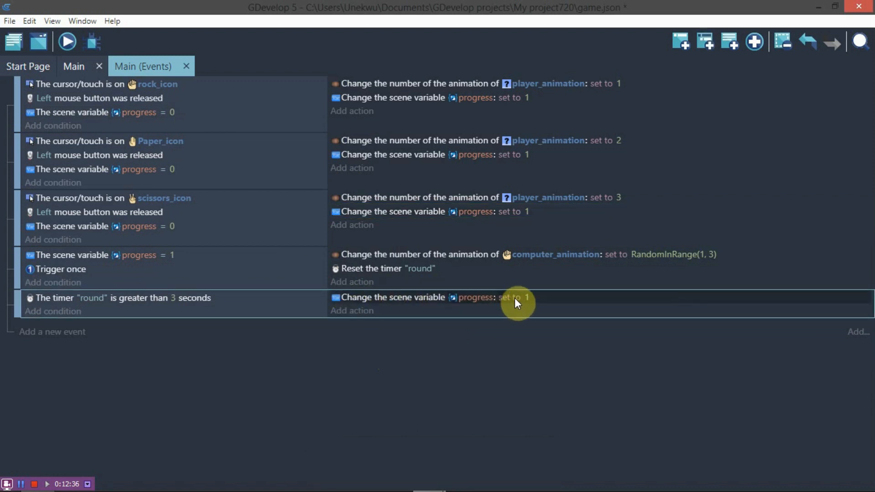
{"action": "left_click", "coordinate": [527, 297]}
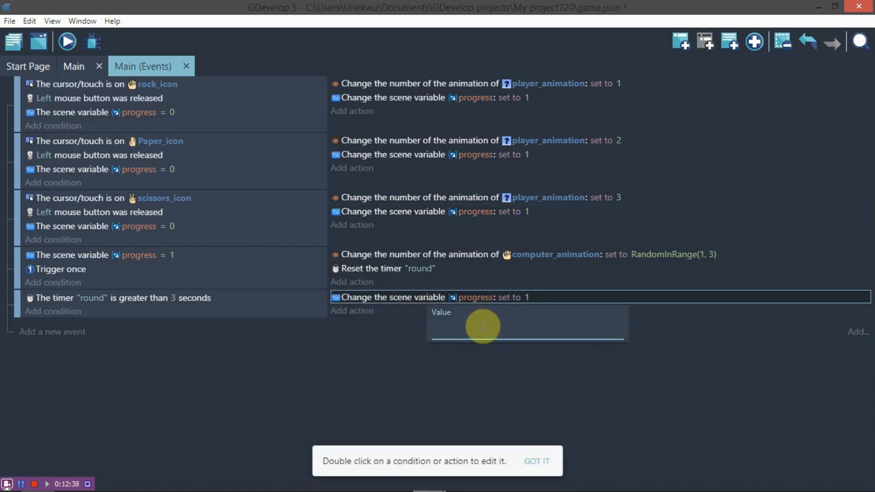
{"action": "type", "text": "0"}
{"action": "key", "text": "Return"}
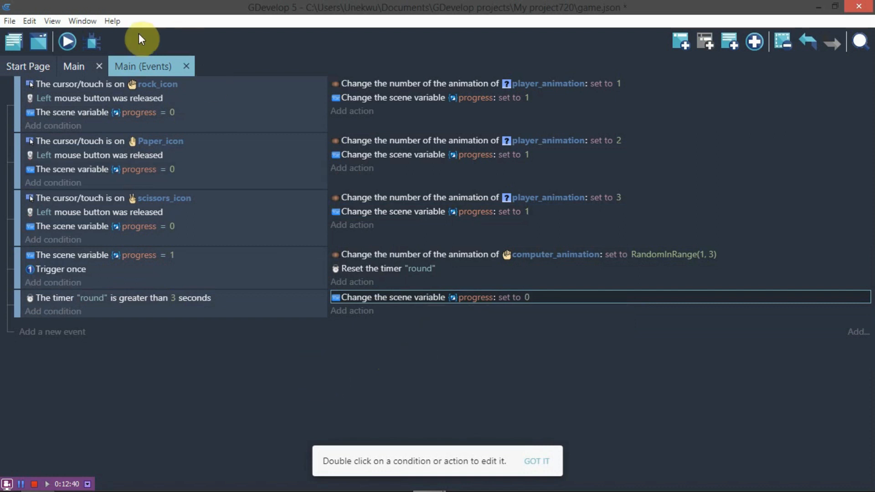
Step: Preview the game, play Paper to test the round reset, and close the preview
{"action": "left_click", "coordinate": [69, 43]}
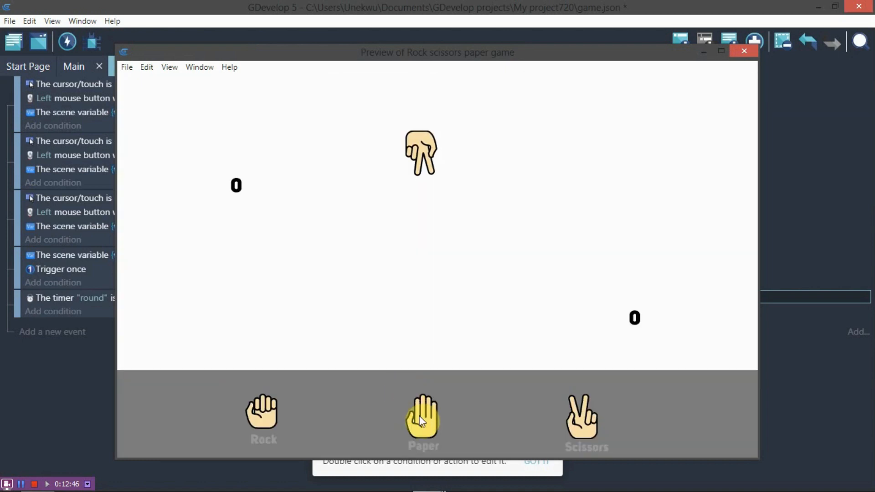
{"action": "left_click", "coordinate": [431, 419]}
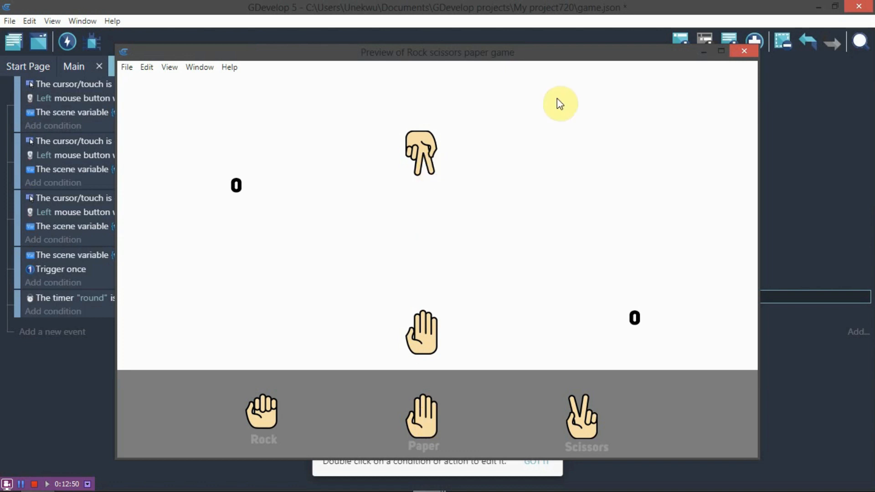
{"action": "left_click", "coordinate": [742, 57]}
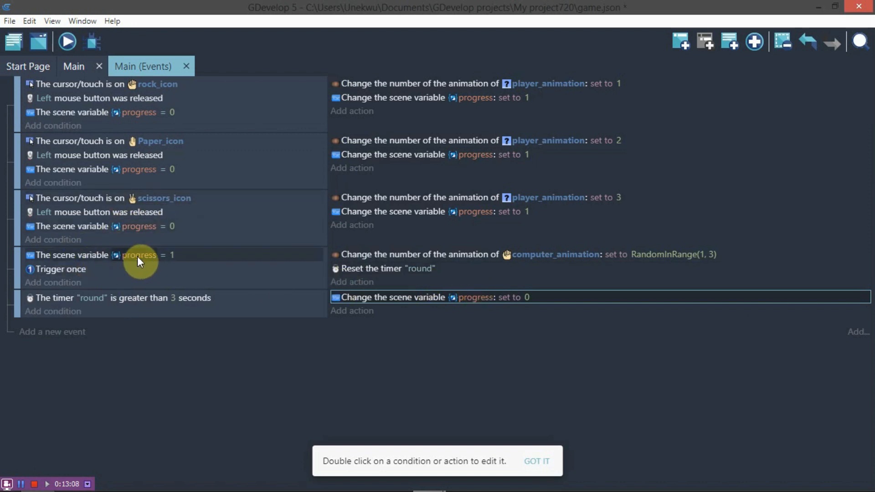
Step: Insert a new empty event and move it above the rock_icon event
{"action": "left_click", "coordinate": [391, 122]}
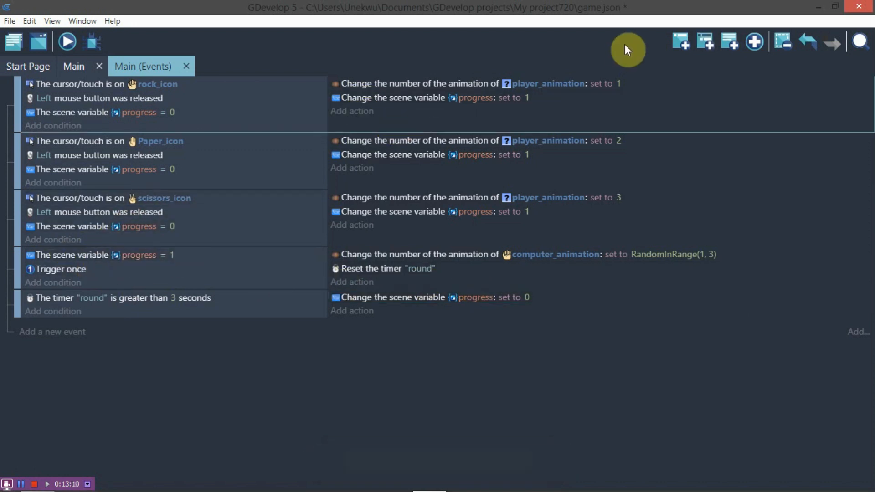
{"action": "left_click", "coordinate": [682, 40]}
{"action": "left_click_drag", "start_coordinate": [23, 140], "coordinate": [20, 85]}
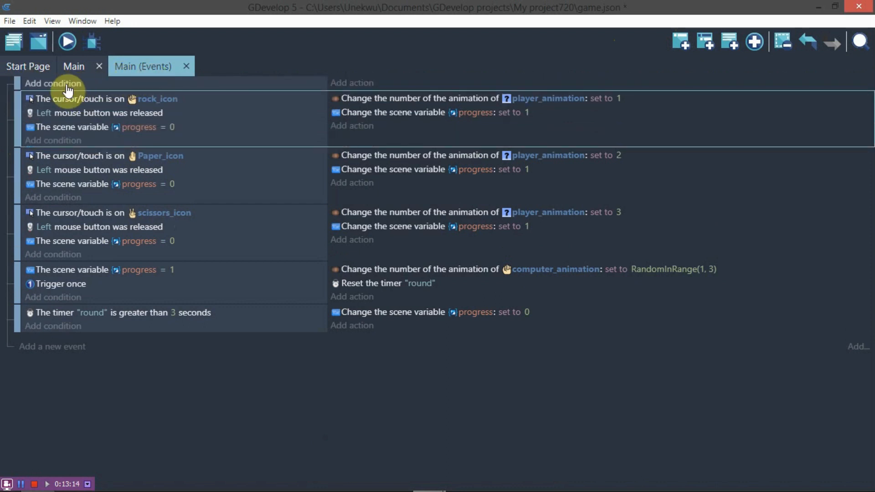
Step: Add a scene variable condition to the empty first event, testing that progress is equal to 0
{"action": "left_click", "coordinate": [64, 84]}
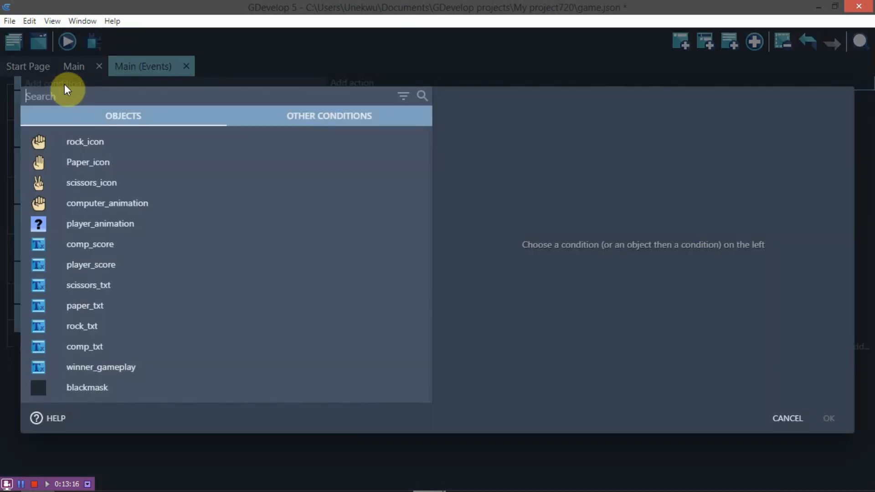
{"action": "type", "text": "scene"}
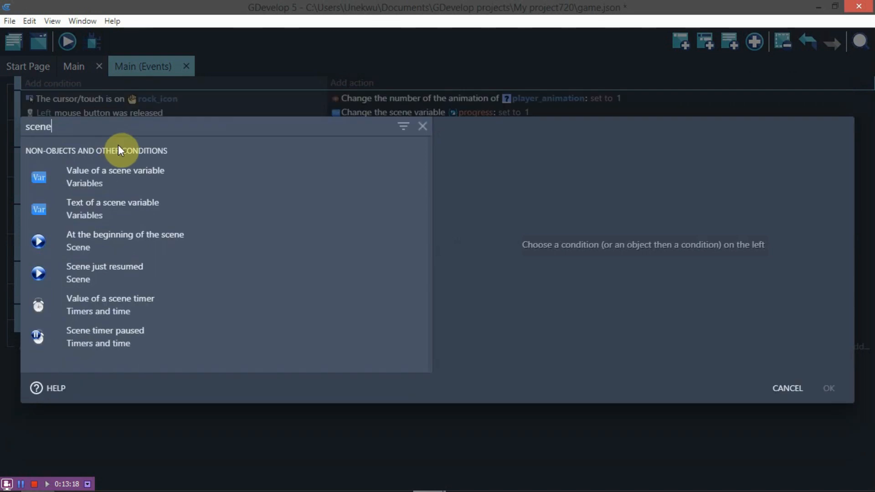
{"action": "left_click", "coordinate": [118, 175]}
{"action": "type", "text": "p"}
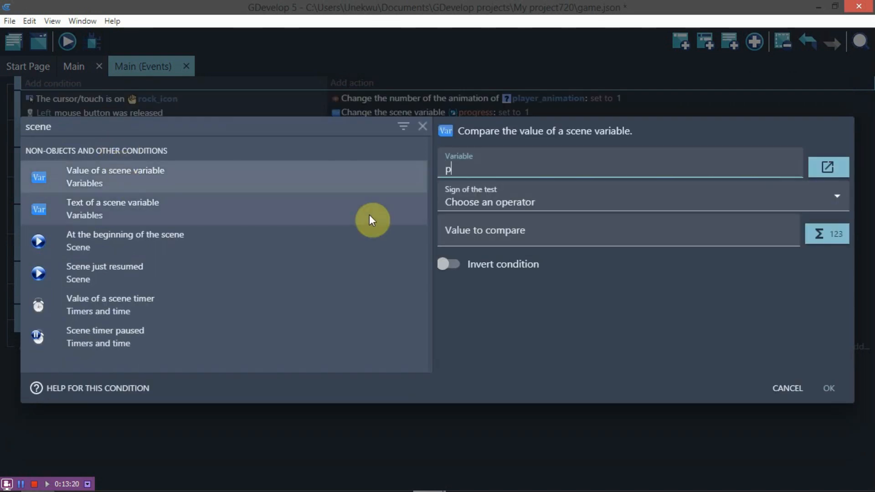
{"action": "type", "text": "rogress"}
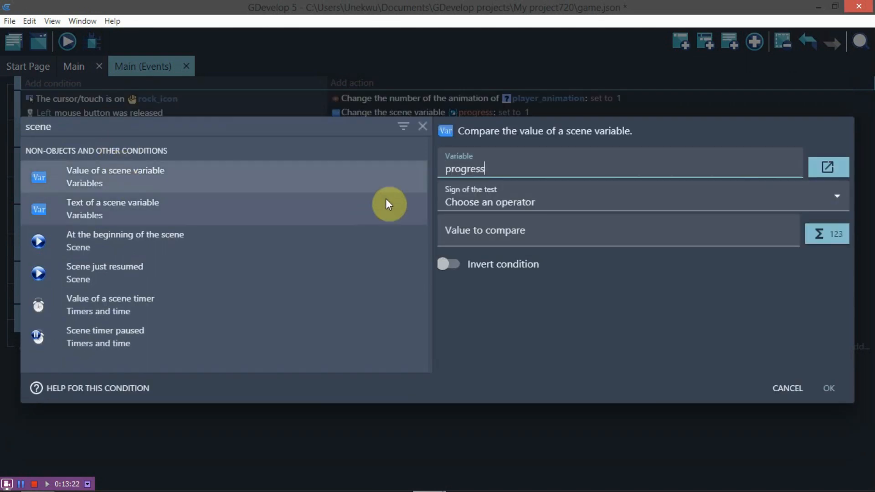
{"action": "left_click", "coordinate": [463, 205]}
{"action": "left_click", "coordinate": [469, 233]}
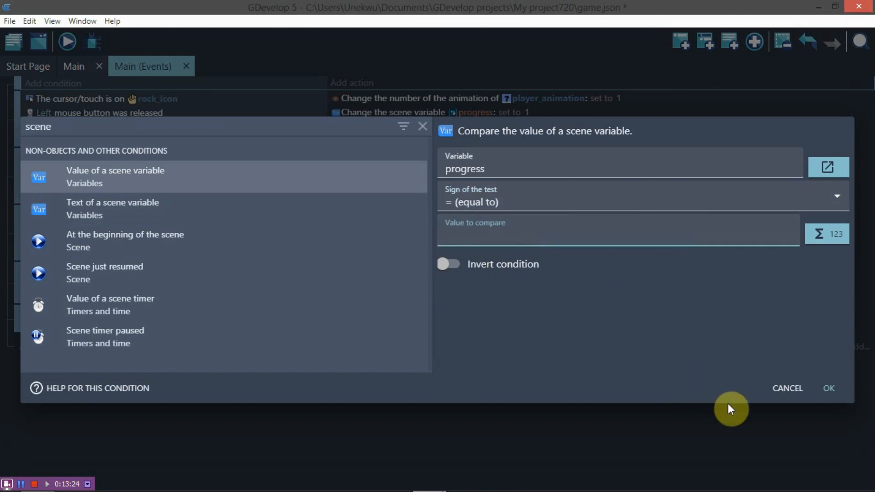
{"action": "key", "text": "BackSpace"}
{"action": "type", "text": "0"}
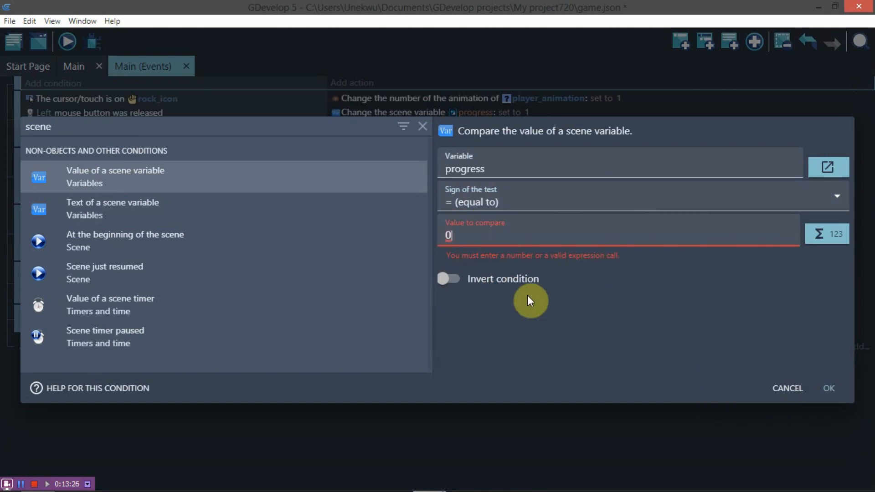
{"action": "left_click", "coordinate": [825, 386]}
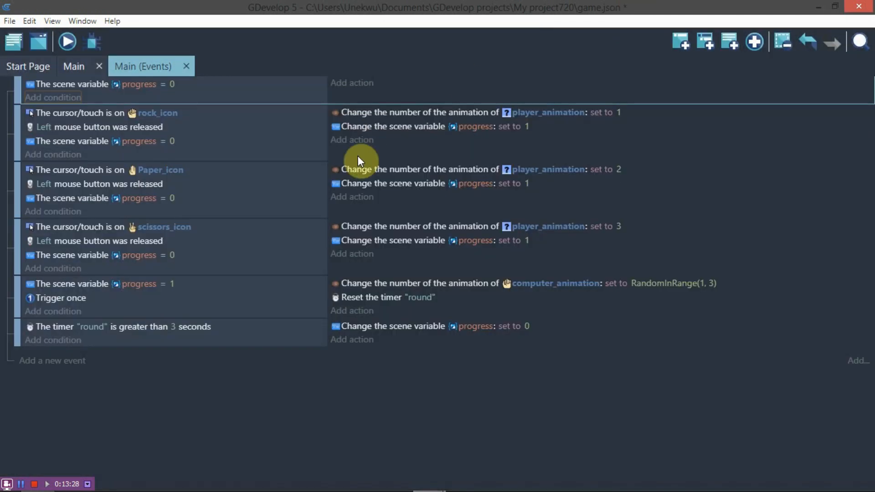
Step: Add a Change the animation action for player_animation to the first event, set to 0
{"action": "left_click", "coordinate": [363, 84]}
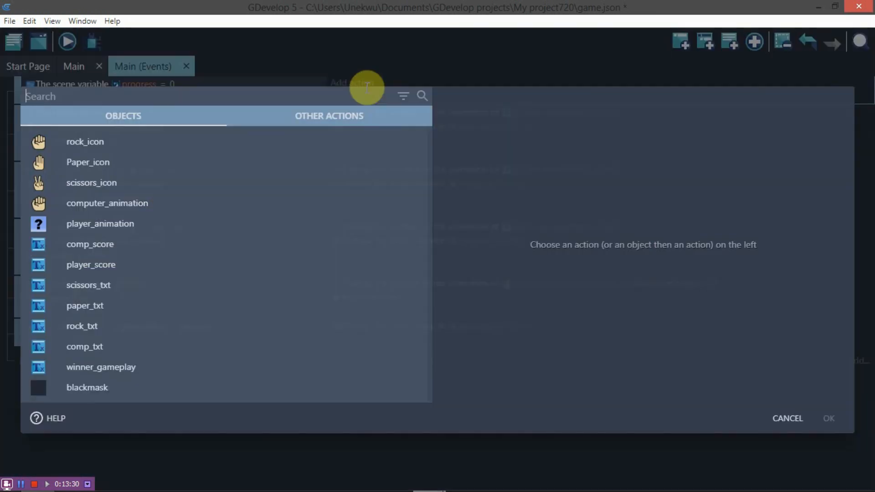
{"action": "type", "text": "anima"}
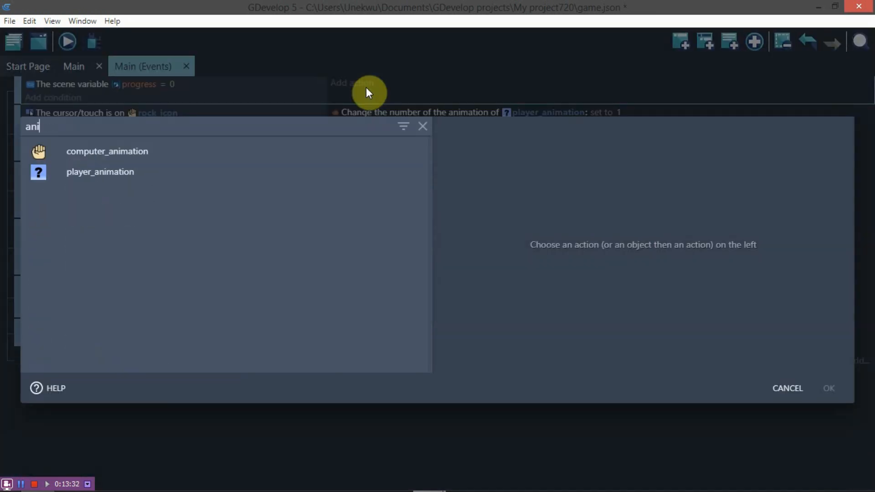
{"action": "key", "text": "BackSpace"}
{"action": "key", "text": "BackSpace"}
{"action": "key", "text": "BackSpace"}
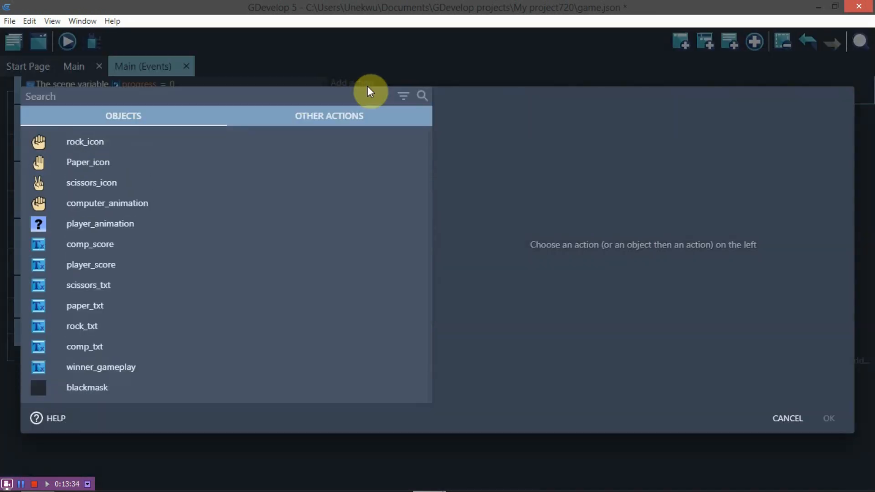
{"action": "left_click", "coordinate": [108, 226]}
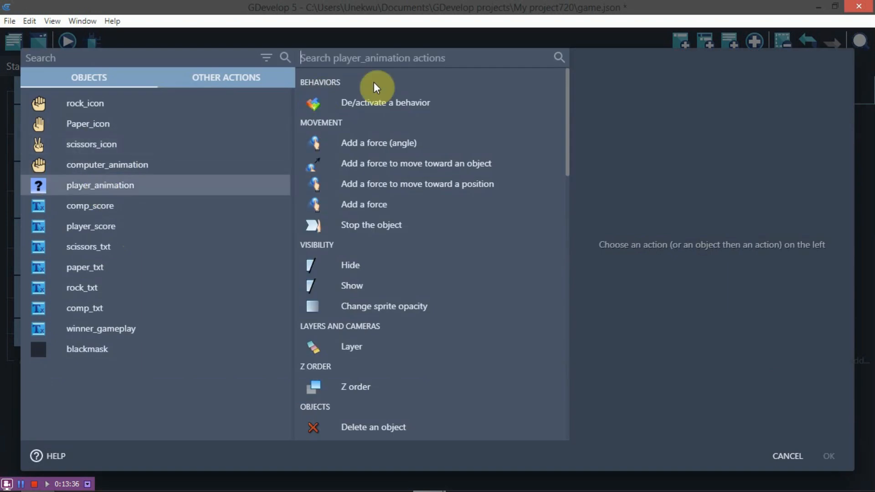
{"action": "type", "text": "anima"}
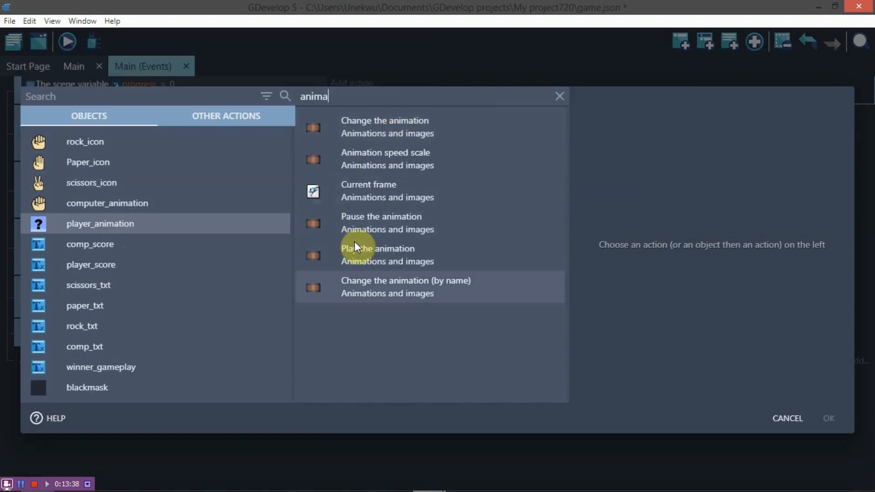
{"action": "left_click", "coordinate": [378, 129]}
{"action": "left_click", "coordinate": [668, 151]}
{"action": "left_click", "coordinate": [644, 187]}
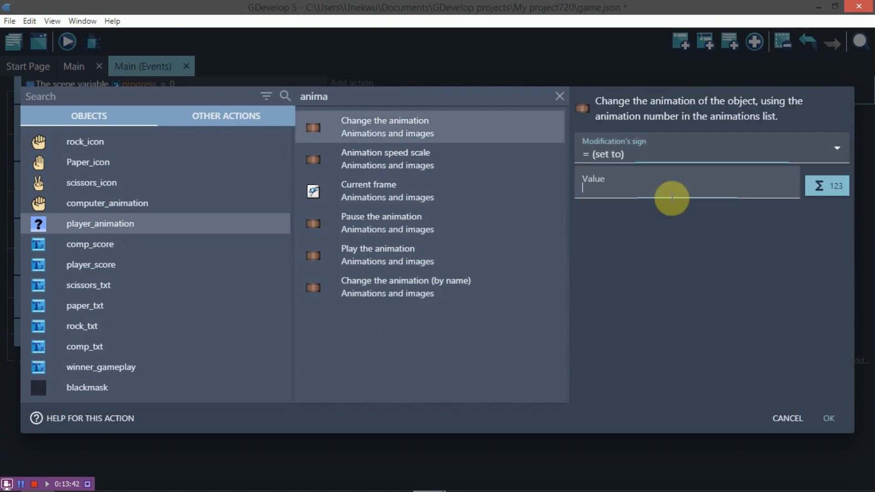
{"action": "type", "text": "0"}
{"action": "left_click", "coordinate": [832, 417]}
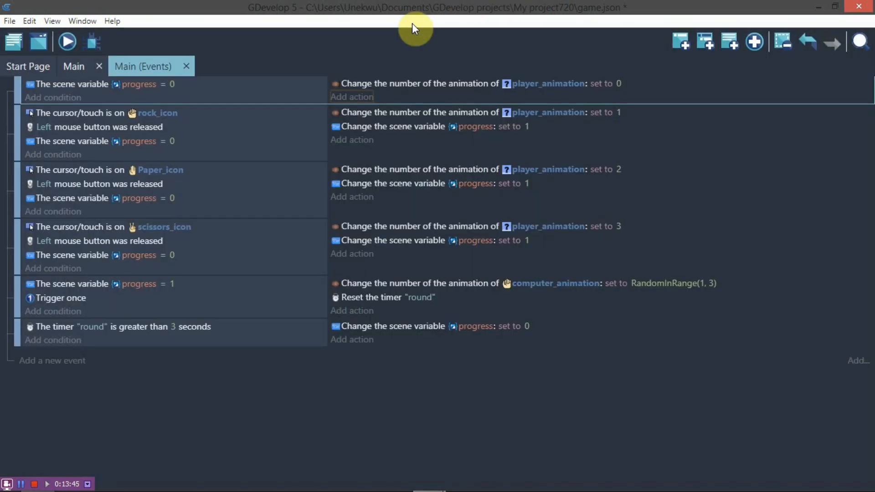
Step: Duplicate the player_animation action within the first event and switch the copy's object to computer_animation
{"action": "right_click", "coordinate": [411, 86]}
{"action": "left_click", "coordinate": [428, 92]}
{"action": "key", "text": "ctrl+v"}
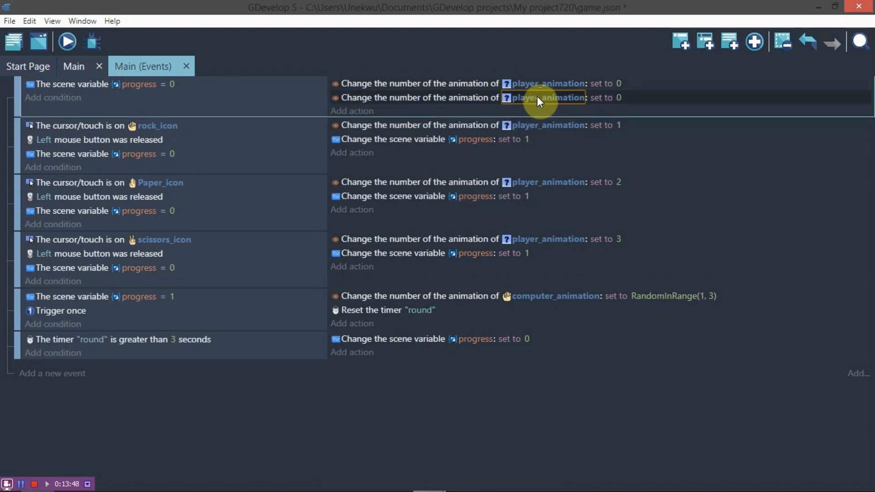
{"action": "left_click", "coordinate": [542, 97]}
{"action": "left_click", "coordinate": [447, 137]}
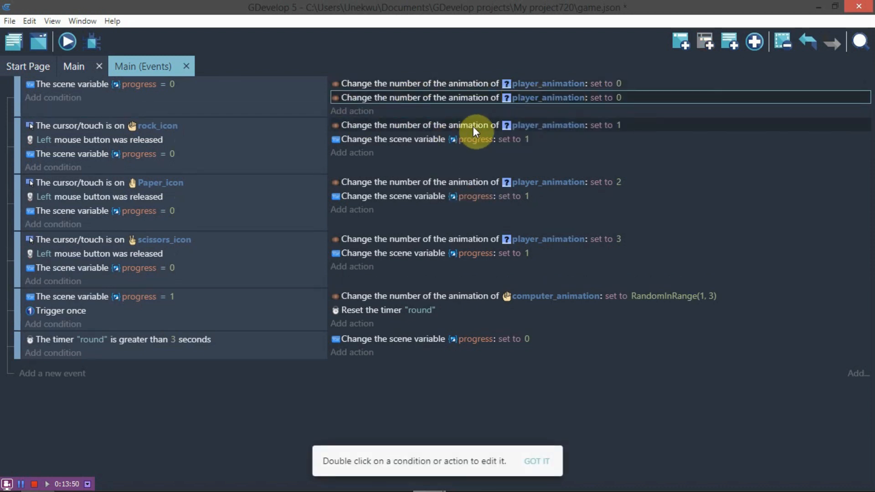
{"action": "left_click", "coordinate": [524, 97]}
{"action": "left_click_drag", "start_coordinate": [481, 129], "coordinate": [454, 135]}
{"action": "key", "text": "BackSpace"}
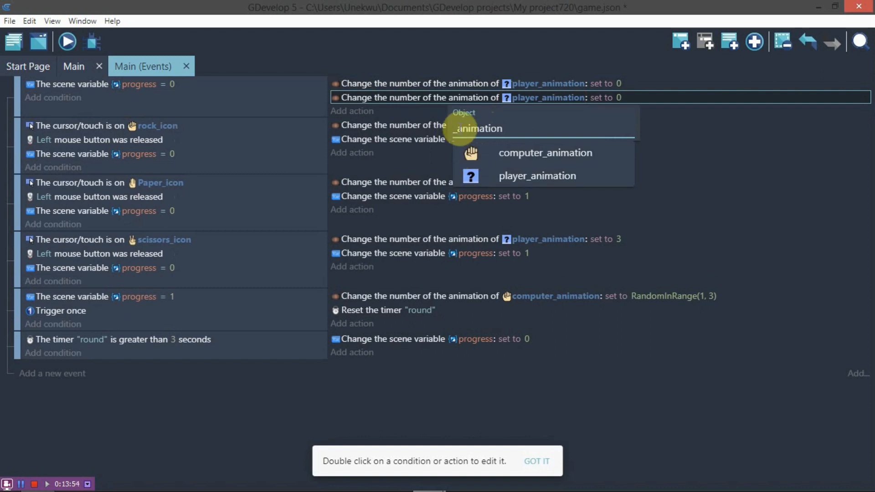
{"action": "left_click", "coordinate": [588, 154]}
{"action": "left_click", "coordinate": [697, 179]}
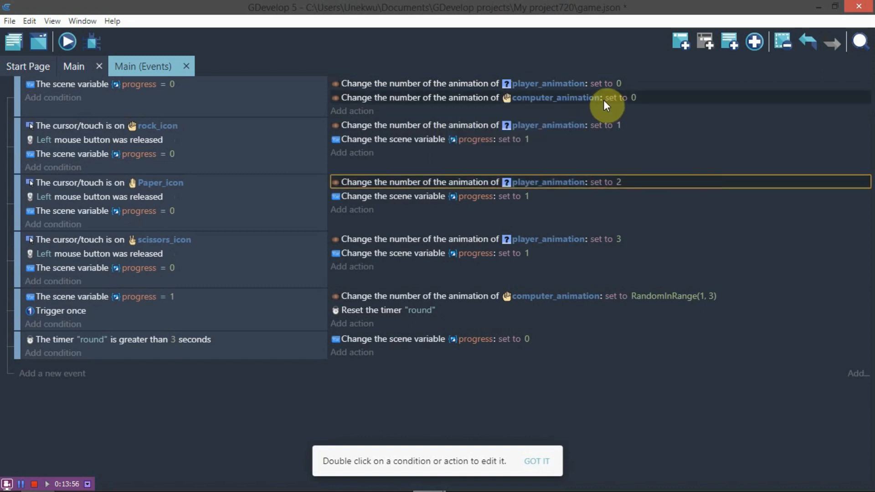
Step: Preview the game and play rounds with paper, scissors and rock to check that both hands reset after each round
{"action": "left_click", "coordinate": [67, 42]}
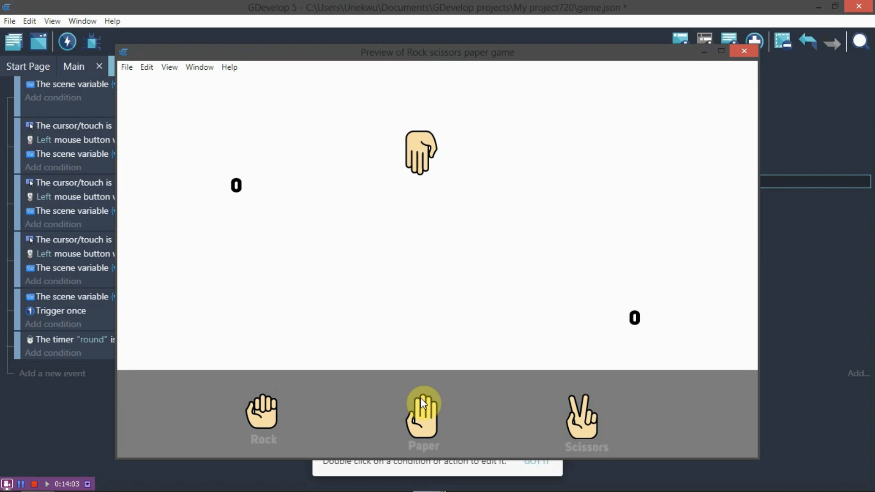
{"action": "left_click", "coordinate": [421, 404]}
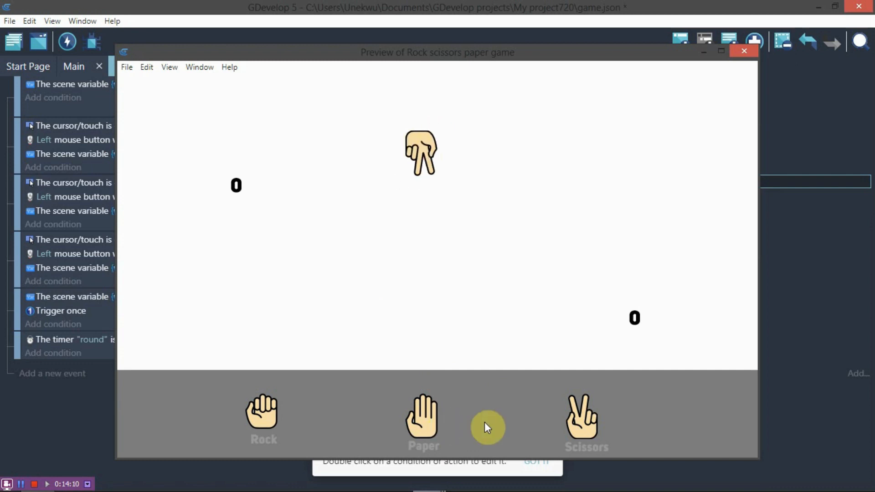
{"action": "left_click", "coordinate": [578, 414]}
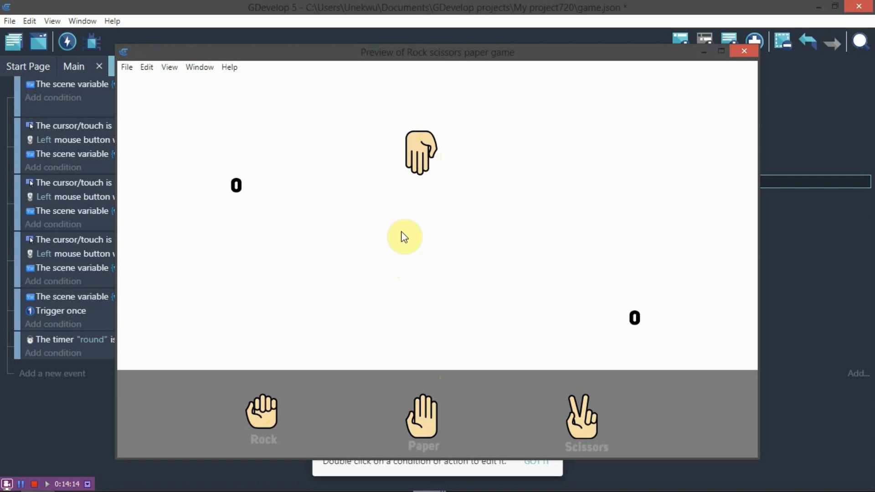
{"action": "left_click", "coordinate": [255, 417]}
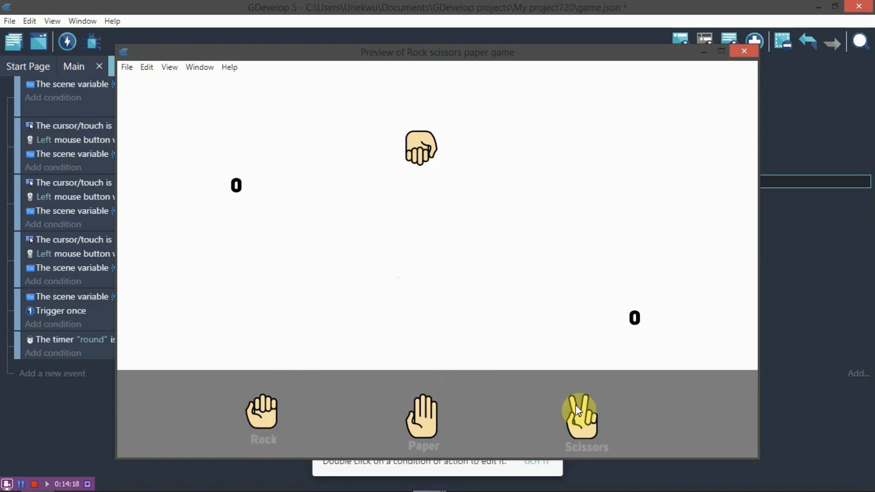
{"action": "left_click", "coordinate": [576, 420]}
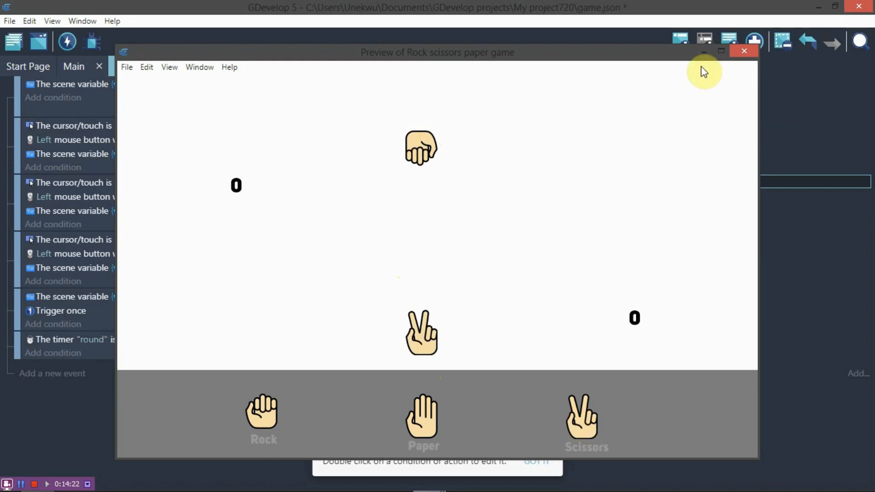
{"action": "left_click", "coordinate": [741, 49]}
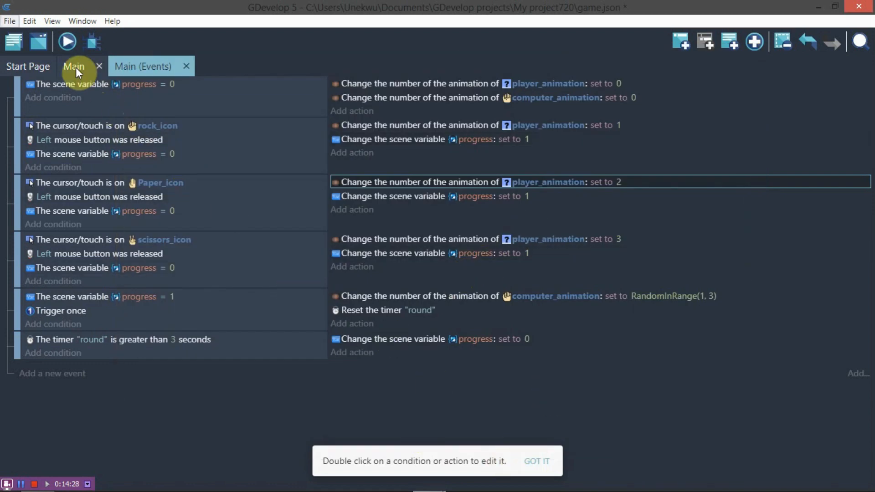
Step: Add a new empty event below the "round" timer event and copy the progress = 1 condition into it
{"action": "left_click", "coordinate": [498, 353]}
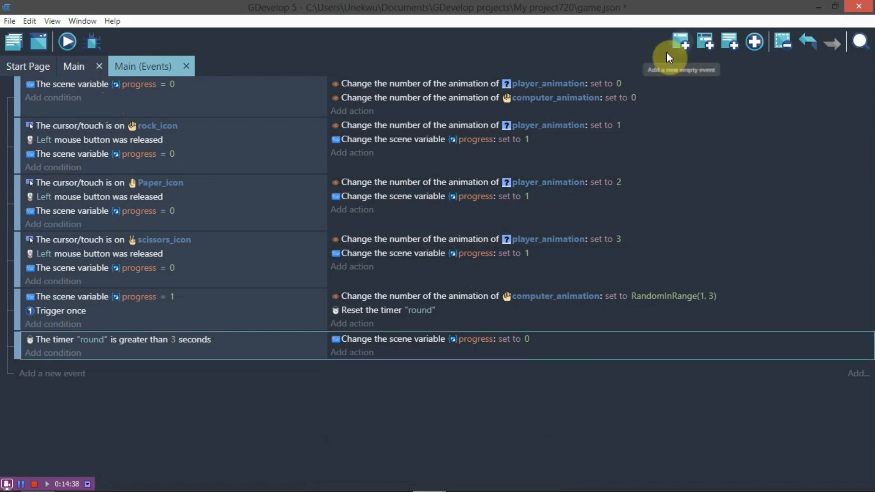
{"action": "left_click", "coordinate": [680, 41]}
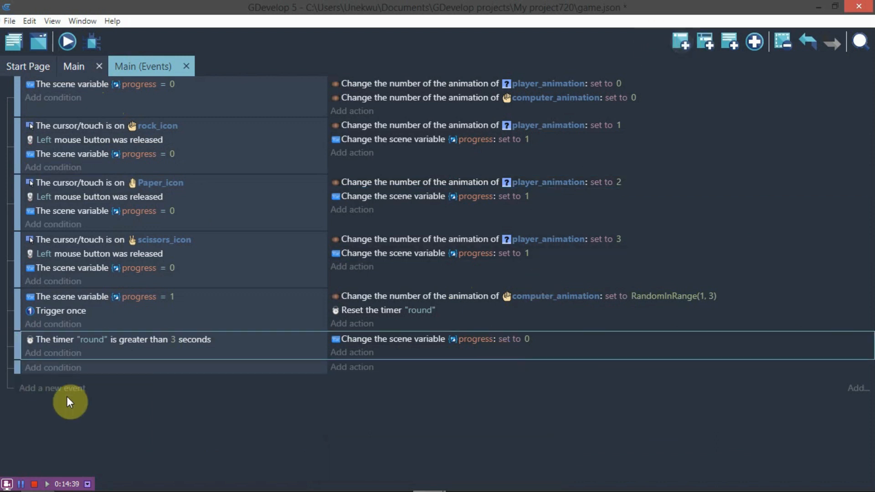
{"action": "left_click", "coordinate": [75, 297]}
{"action": "right_click", "coordinate": [74, 295]}
{"action": "left_click", "coordinate": [100, 307]}
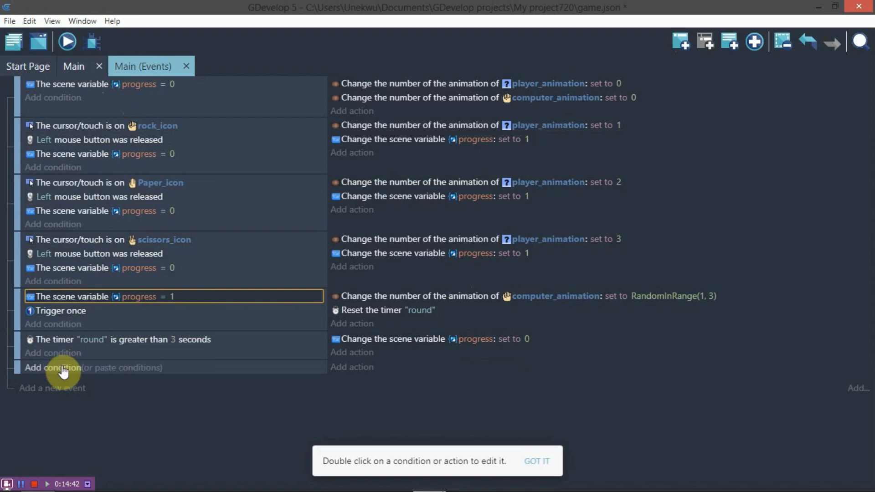
{"action": "left_click", "coordinate": [121, 367]}
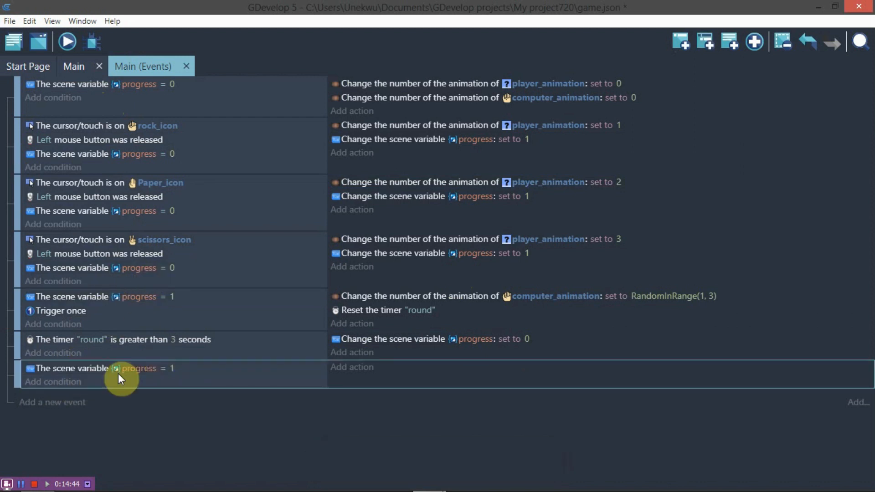
Step: Add a sub-event under the new progress = 1 event, with a comment reading "r s p" above it
{"action": "left_click", "coordinate": [705, 41]}
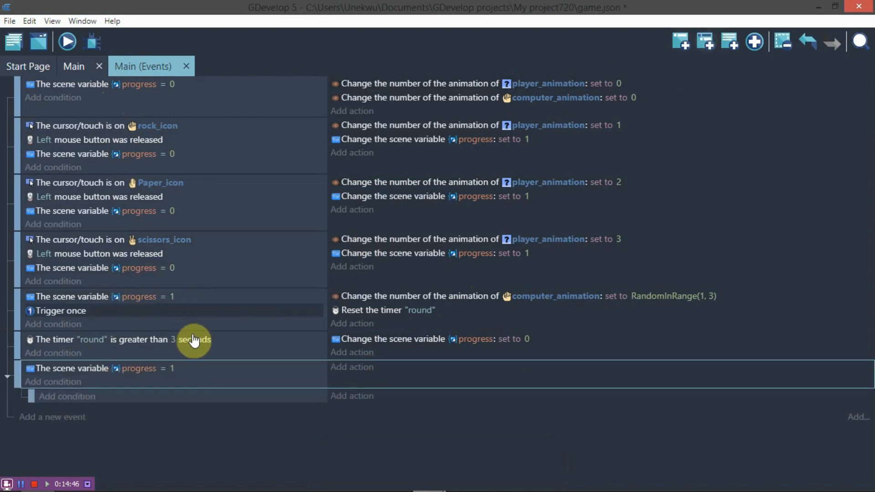
{"action": "left_click", "coordinate": [367, 400]}
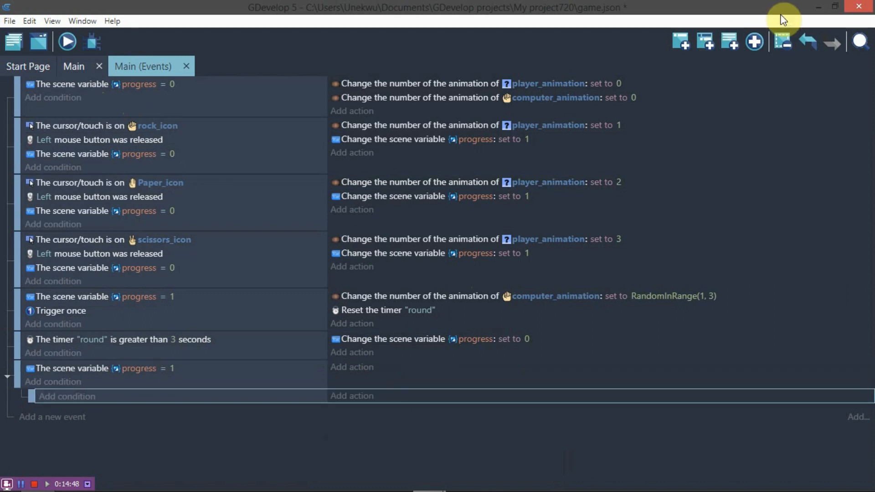
{"action": "left_click", "coordinate": [755, 41]}
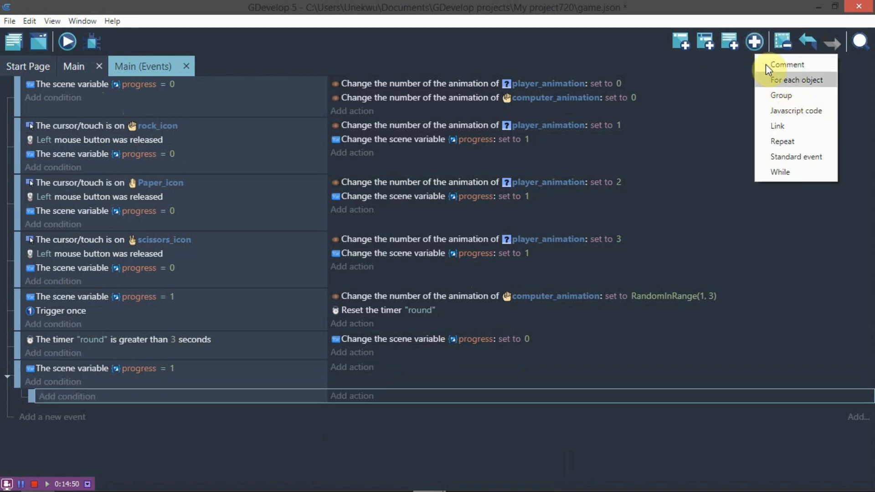
{"action": "left_click", "coordinate": [781, 67]}
{"action": "left_click", "coordinate": [68, 400]}
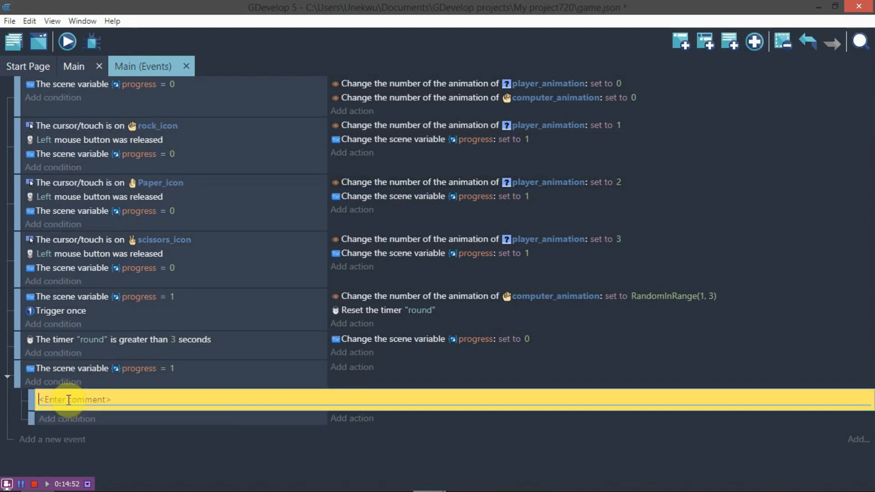
{"action": "type", "text": "r s p"}
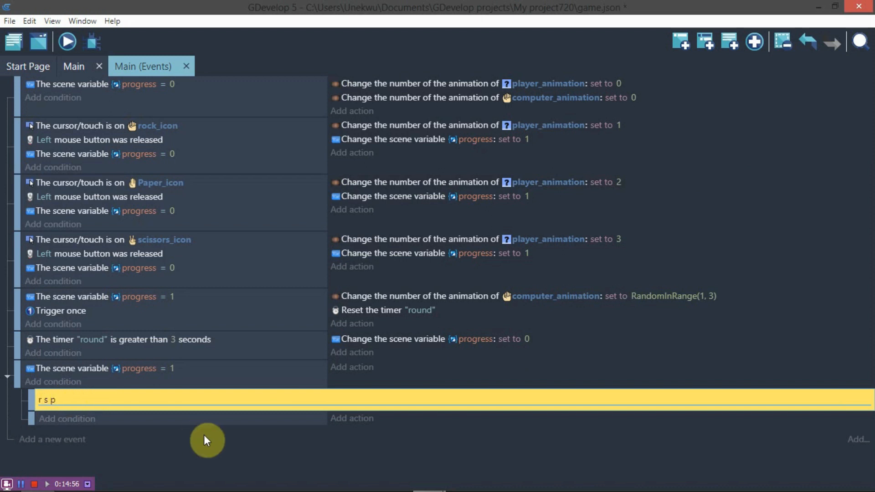
Step: Add 16 more empty sub-events at the same level as the empty sub-event below the "r s p" comment
{"action": "left_click", "coordinate": [205, 428]}
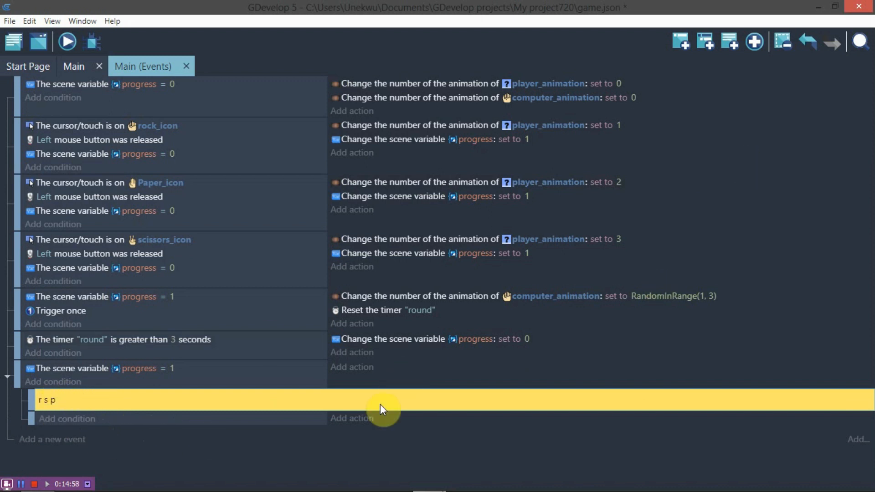
{"action": "left_click", "coordinate": [679, 41]}
{"action": "left_click", "coordinate": [679, 41]}
{"action": "left_click", "coordinate": [678, 41]}
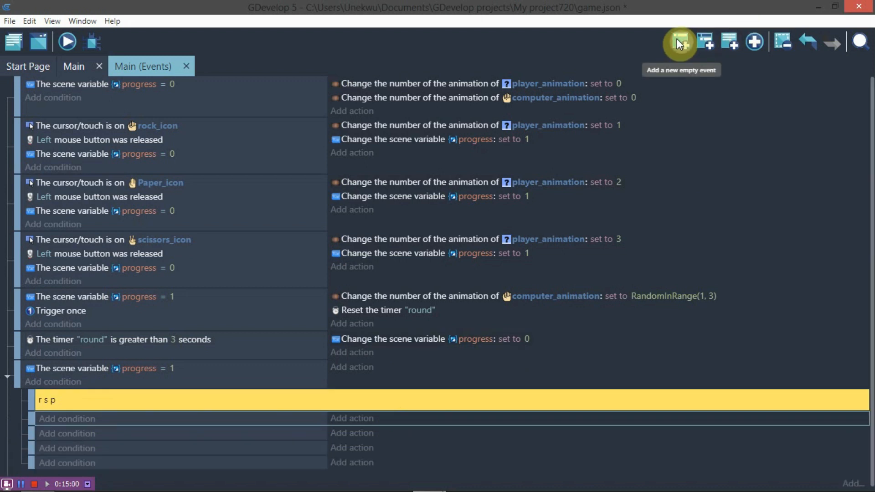
{"action": "left_click", "coordinate": [678, 41]}
{"action": "left_click", "coordinate": [678, 41]}
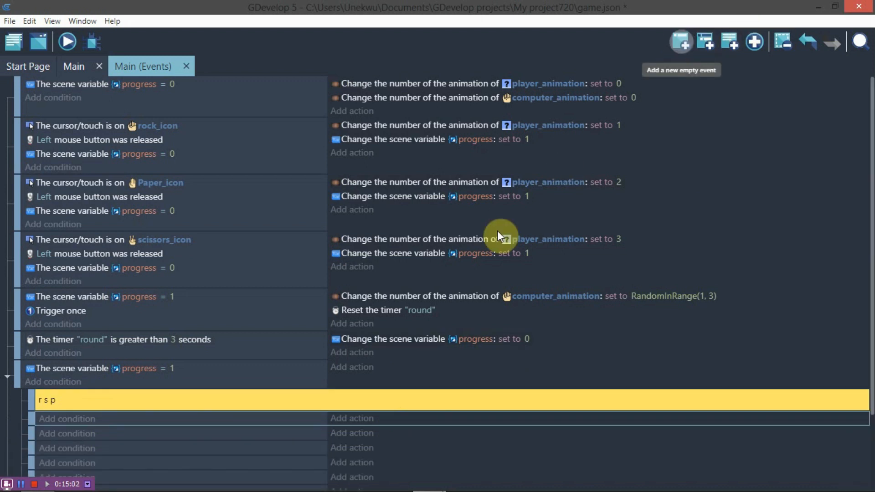
Step: Add an And condition to the first empty sub-event below the "r s p" comment
{"action": "scroll", "coordinate": [592, 184], "scroll_direction": "down", "scroll_amount": 4}
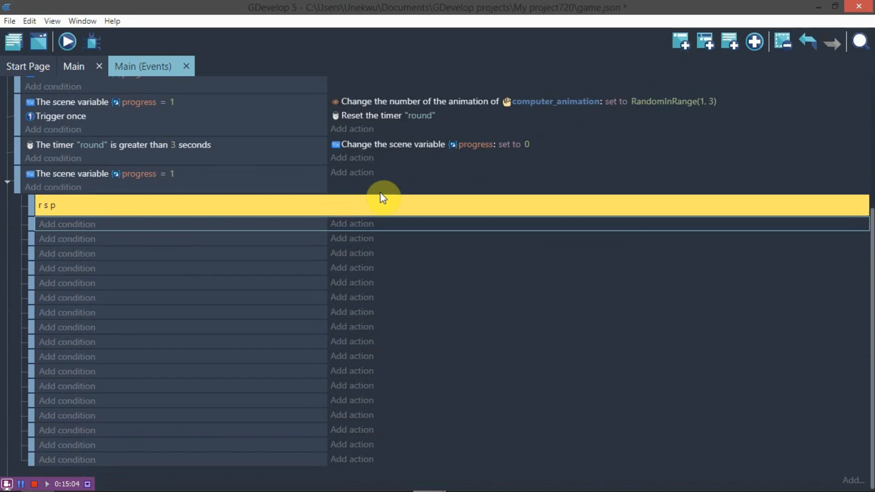
{"action": "left_click", "coordinate": [57, 224]}
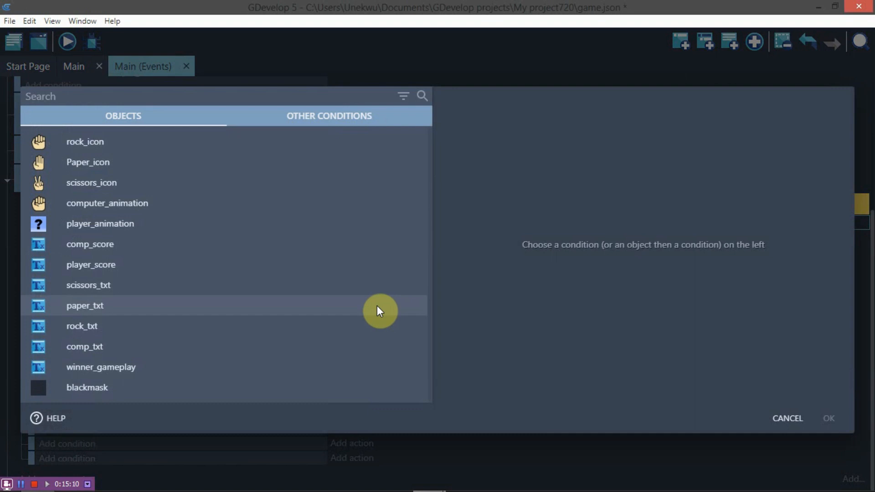
{"action": "type", "text": "or"}
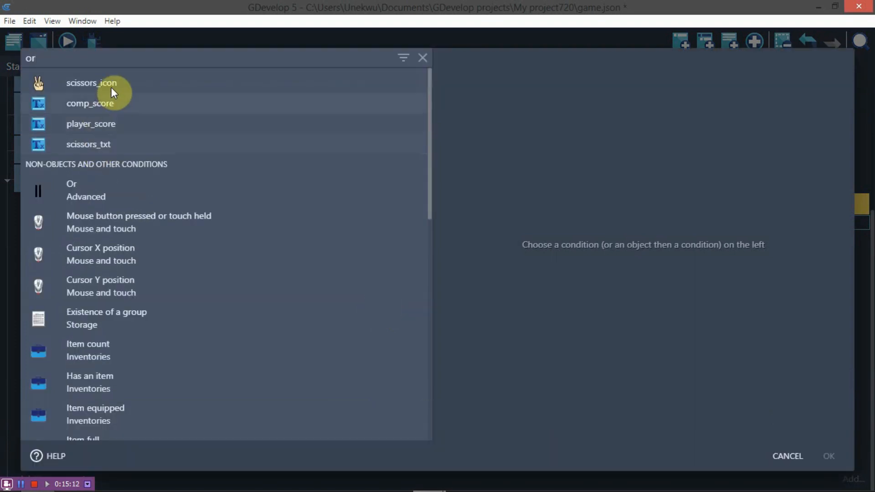
{"action": "left_click", "coordinate": [88, 190]}
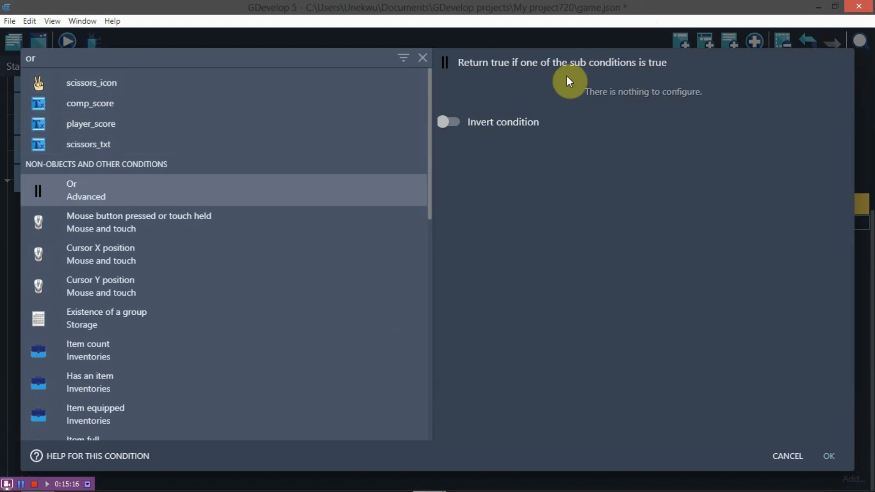
{"action": "double_click", "coordinate": [79, 62]}
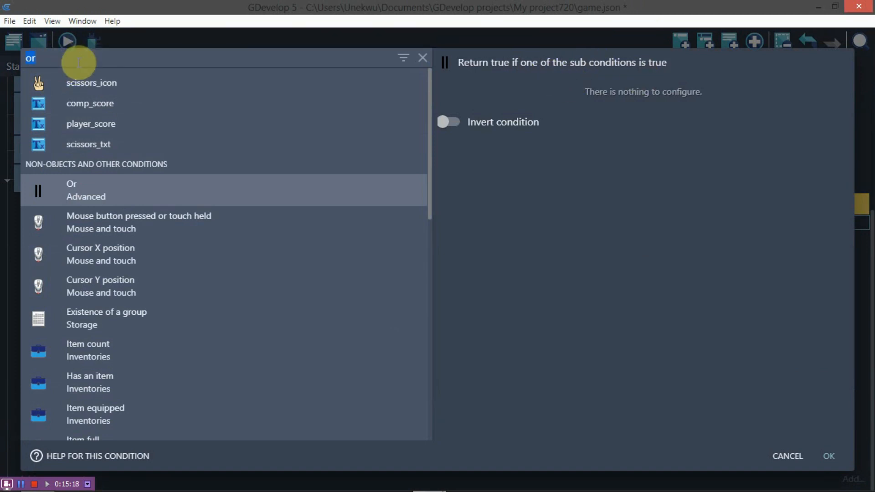
{"action": "type", "text": "and"}
{"action": "left_click", "coordinate": [151, 113]}
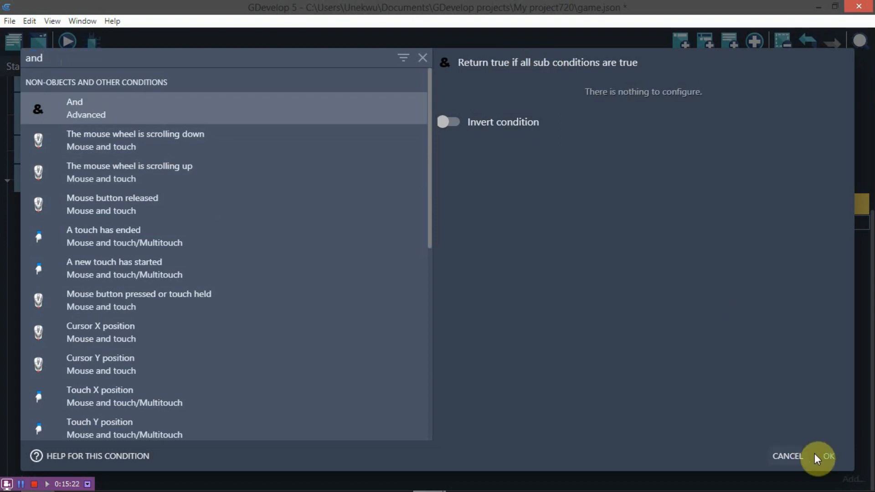
{"action": "left_click", "coordinate": [428, 479]}
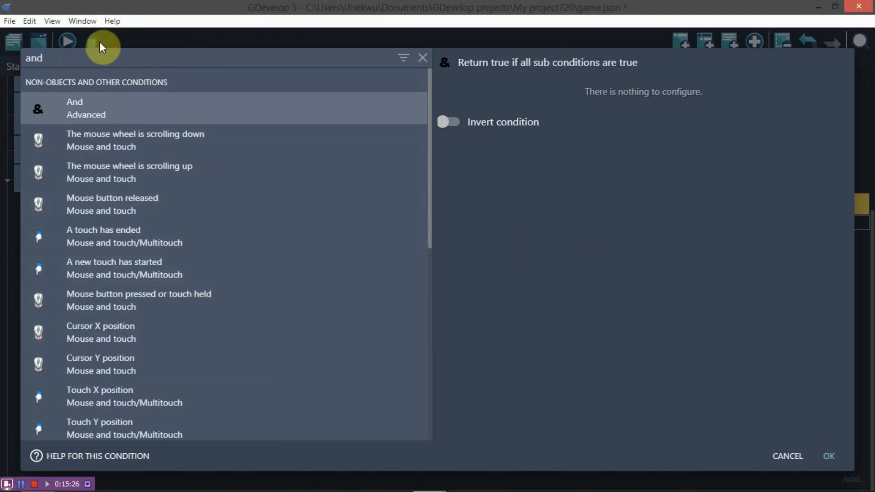
{"action": "left_click", "coordinate": [828, 455]}
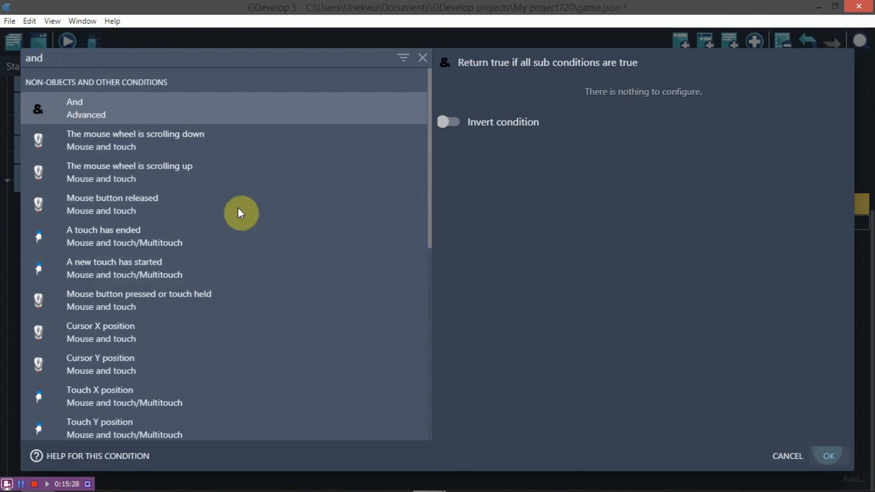
{"action": "scroll", "coordinate": [111, 220], "scroll_direction": "down", "scroll_amount": 1}
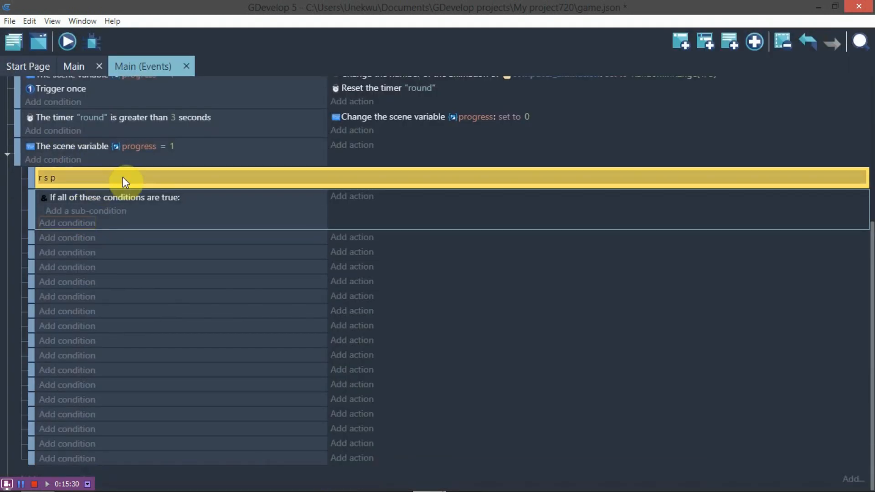
Step: Examine in the Main scene which hand each animation number of player_animation and computer_animation shows
{"action": "scroll", "coordinate": [122, 178], "scroll_direction": "up", "scroll_amount": 1}
{"action": "left_click", "coordinate": [74, 66]}
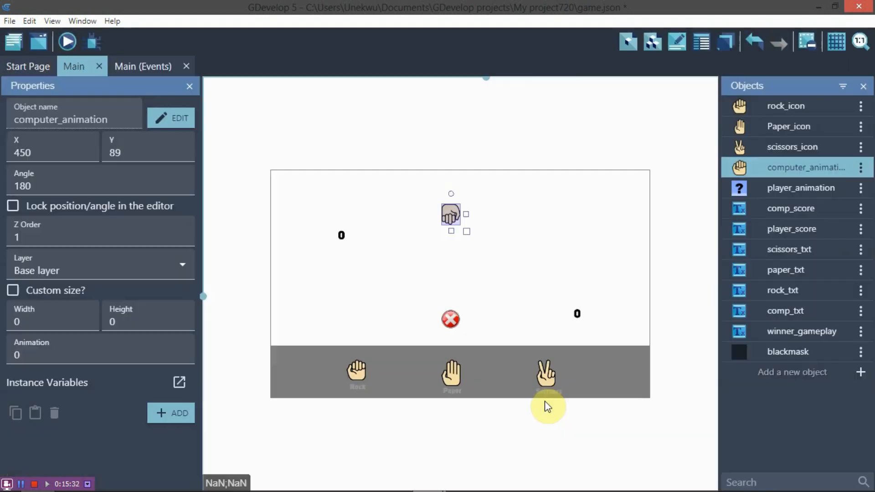
{"action": "left_click", "coordinate": [449, 321]}
{"action": "double_click", "coordinate": [449, 320]}
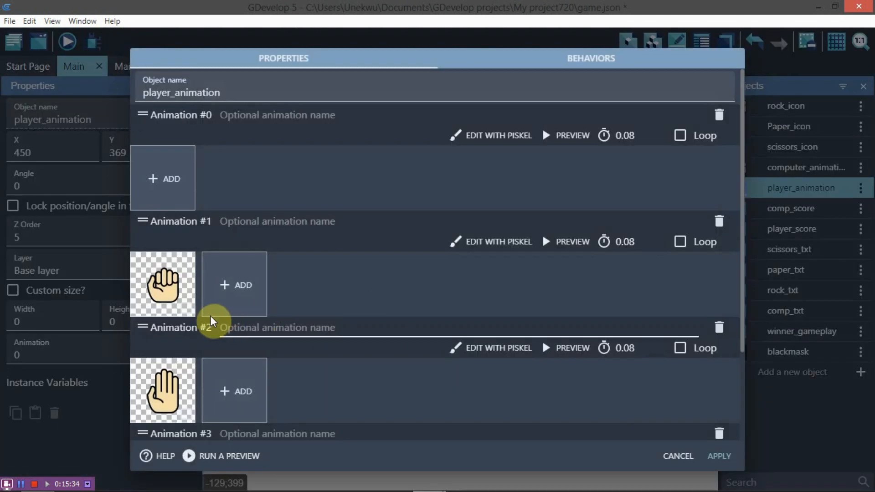
{"action": "scroll", "coordinate": [215, 322], "scroll_direction": "down", "scroll_amount": 2}
{"action": "left_click", "coordinate": [720, 456]}
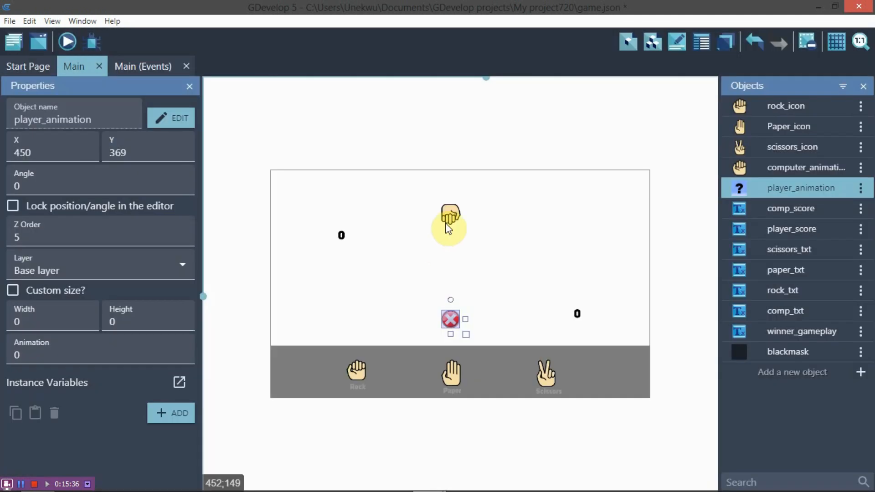
{"action": "left_click", "coordinate": [450, 217]}
{"action": "double_click", "coordinate": [450, 217]}
{"action": "scroll", "coordinate": [203, 273], "scroll_direction": "down", "scroll_amount": 2}
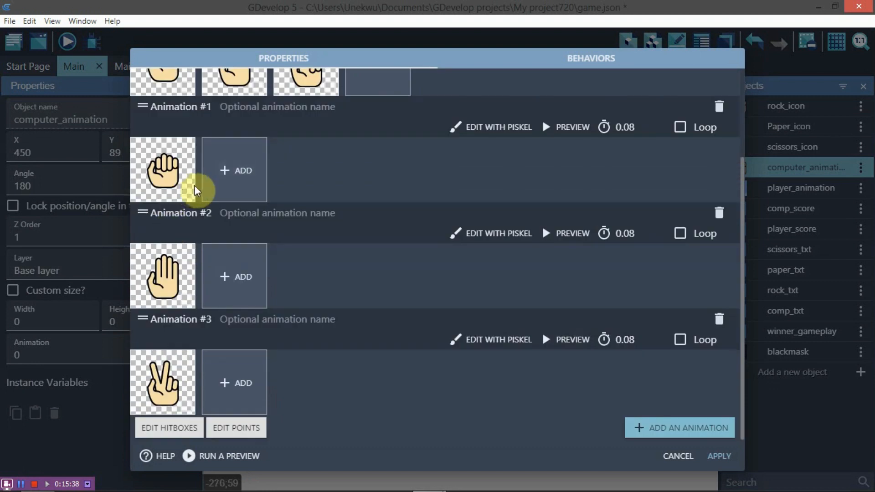
{"action": "left_click", "coordinate": [730, 457]}
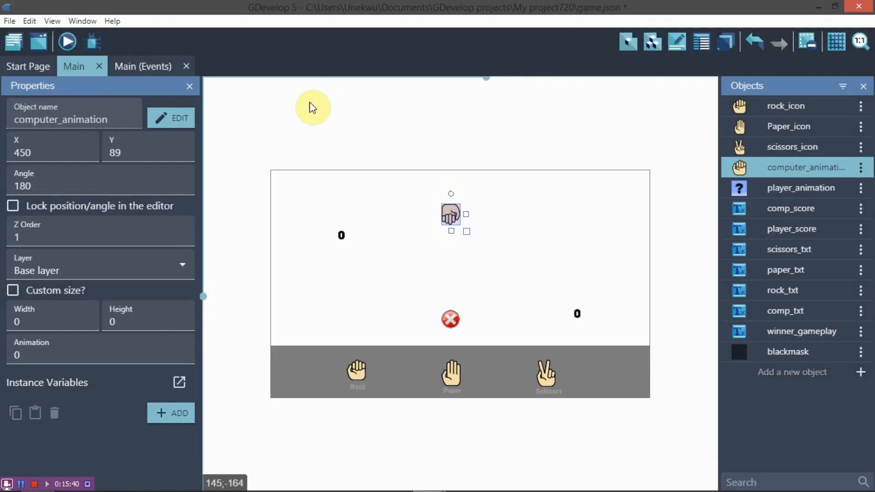
Step: In the event's And block, add a sub-condition that the current animation number of computer_animation equals 1
{"action": "left_click", "coordinate": [174, 66]}
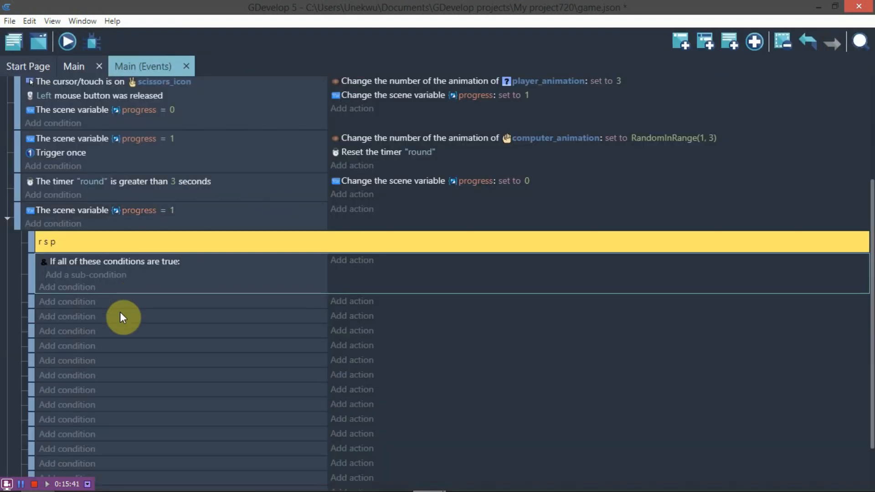
{"action": "left_click", "coordinate": [86, 275]}
{"action": "type", "text": "anma"}
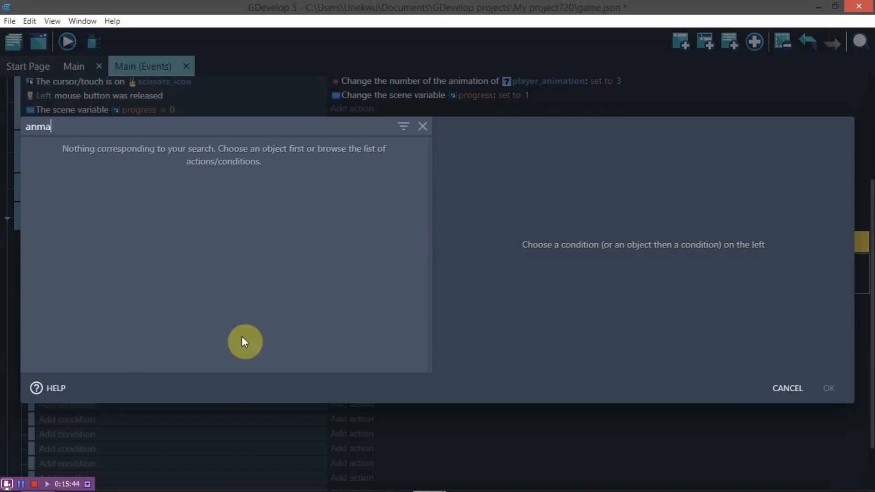
{"action": "key", "text": "BackSpace"}
{"action": "key", "text": "BackSpace"}
{"action": "key", "text": "BackSpace"}
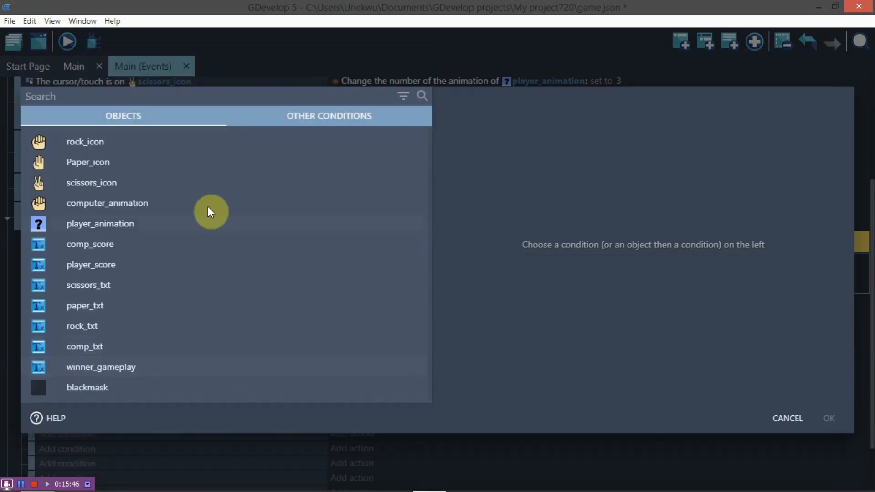
{"action": "left_click", "coordinate": [103, 204]}
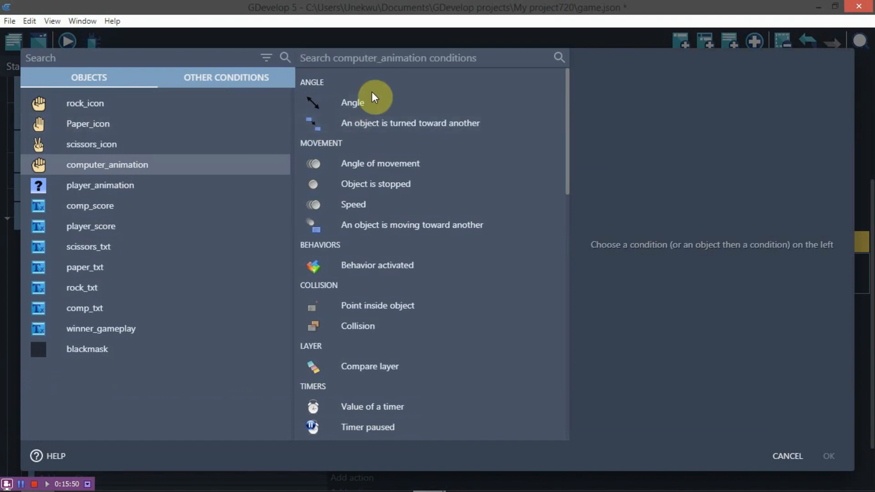
{"action": "type", "text": "anima"}
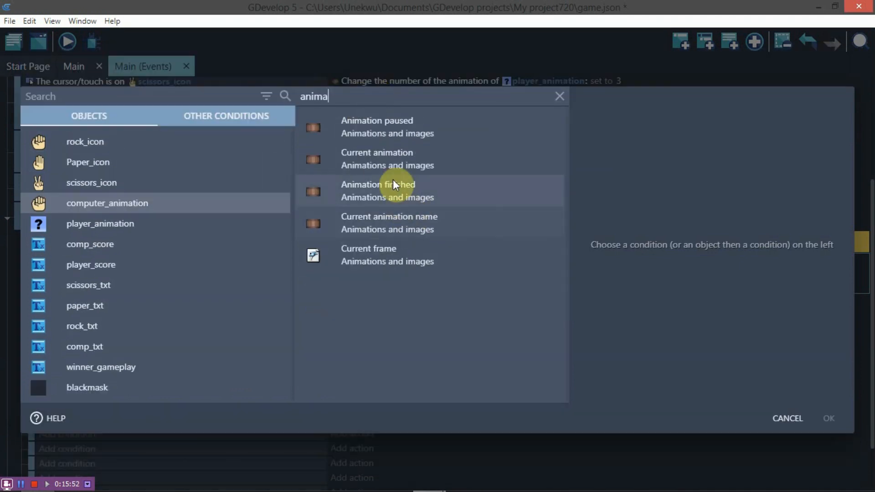
{"action": "left_click", "coordinate": [390, 158]}
{"action": "left_click", "coordinate": [642, 150]}
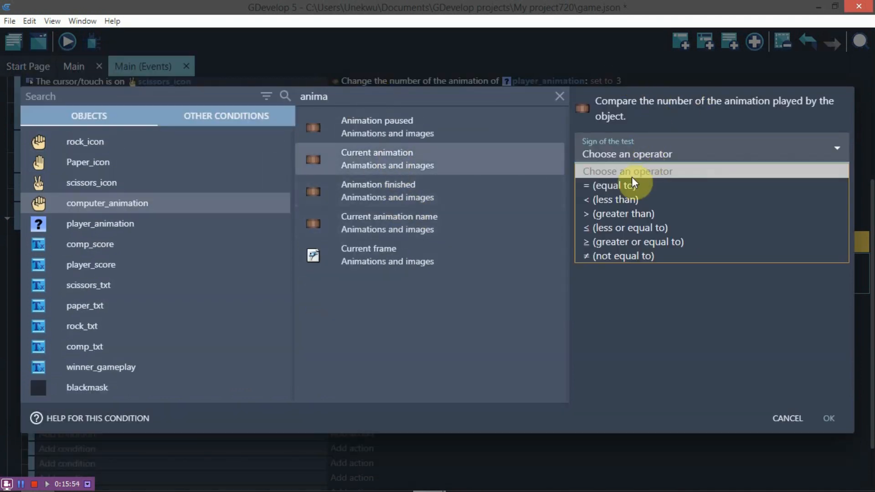
{"action": "left_click", "coordinate": [632, 183]}
{"action": "type", "text": "1"}
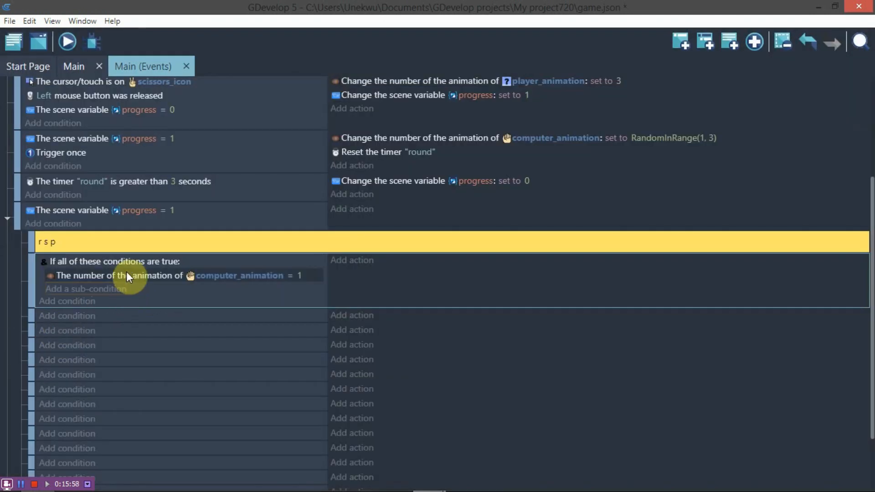
Step: Duplicate the computer_animation sub-condition within the And block and change the copy's object to player_animation
{"action": "right_click", "coordinate": [127, 272]}
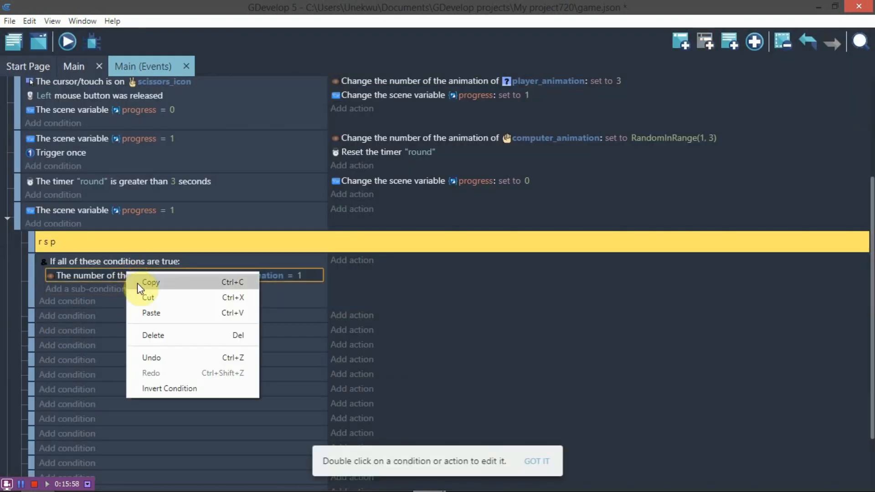
{"action": "left_click", "coordinate": [137, 283]}
{"action": "left_click", "coordinate": [157, 288]}
{"action": "left_click", "coordinate": [227, 290]}
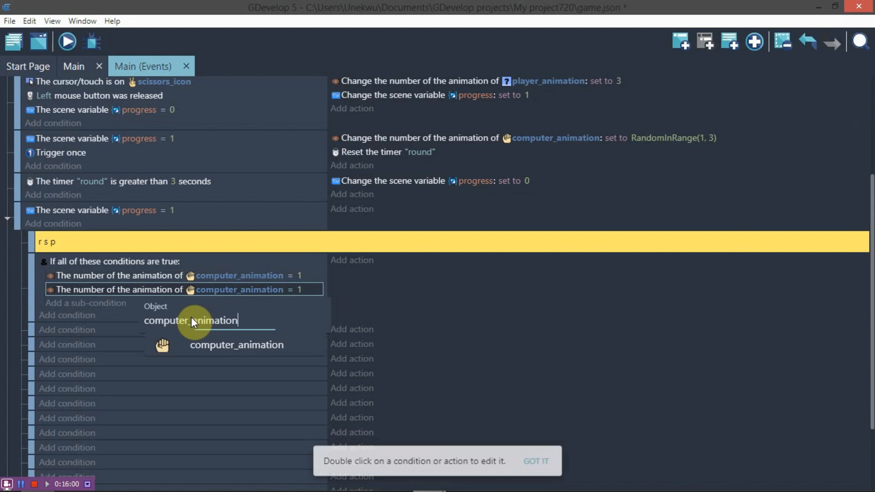
{"action": "left_click_drag", "start_coordinate": [188, 325], "coordinate": [145, 322]}
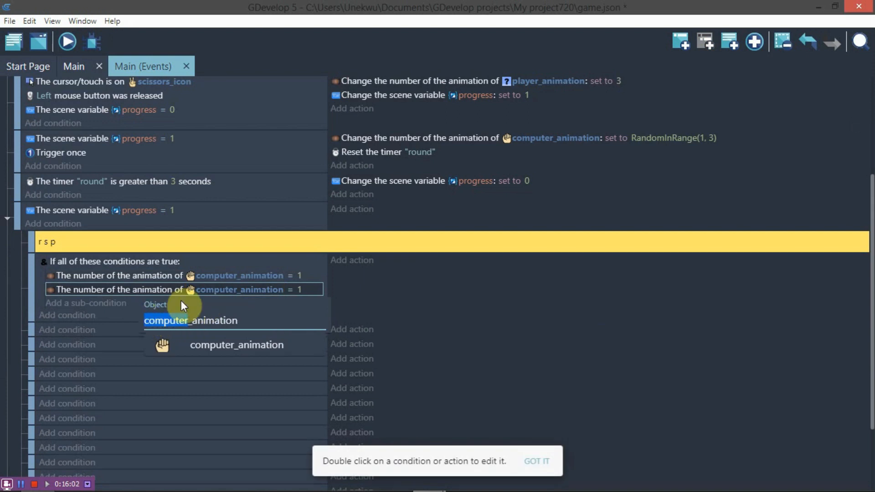
{"action": "key", "text": "BackSpace"}
{"action": "left_click", "coordinate": [252, 370]}
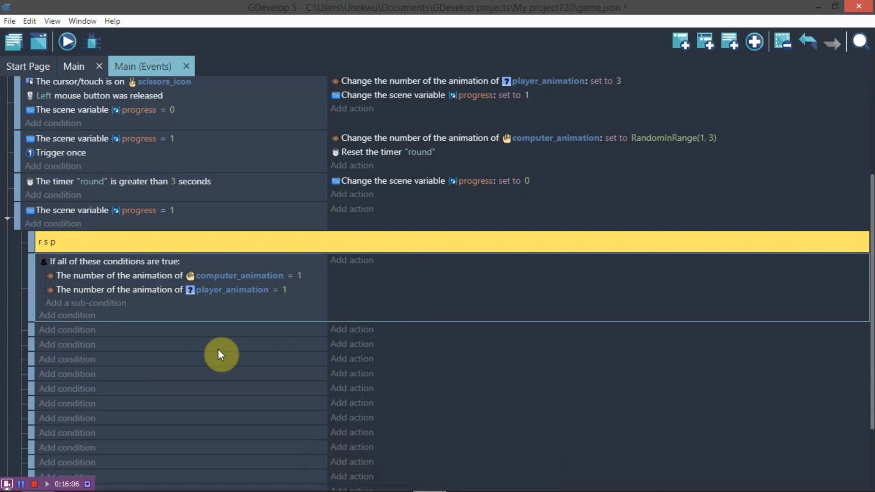
Step: Duplicate the whole And block, with both its sub-conditions, inside the same event
{"action": "right_click", "coordinate": [113, 262]}
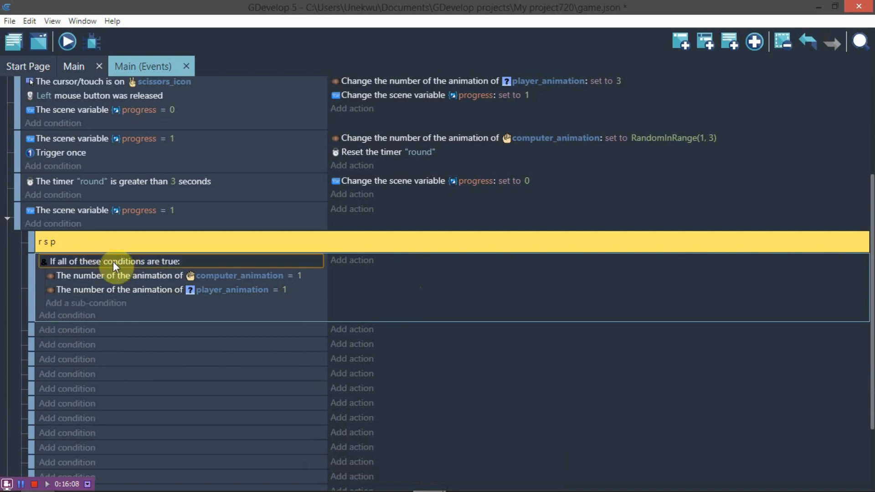
{"action": "left_click", "coordinate": [128, 272]}
{"action": "mouse_move", "coordinate": [65, 317]}
{"action": "left_click", "coordinate": [113, 315]}
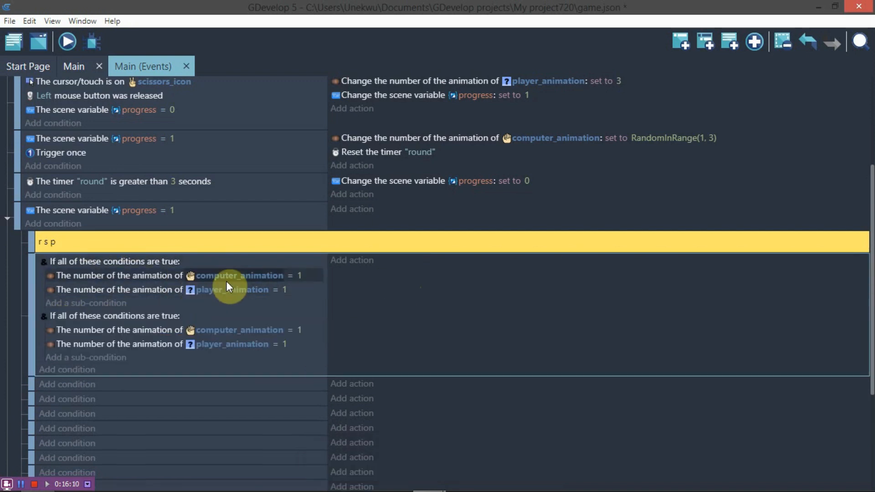
Step: In the second And block, set the compared animation numbers of computer_animation and player_animation to 2
{"action": "scroll", "coordinate": [226, 280], "scroll_direction": "down", "scroll_amount": 1}
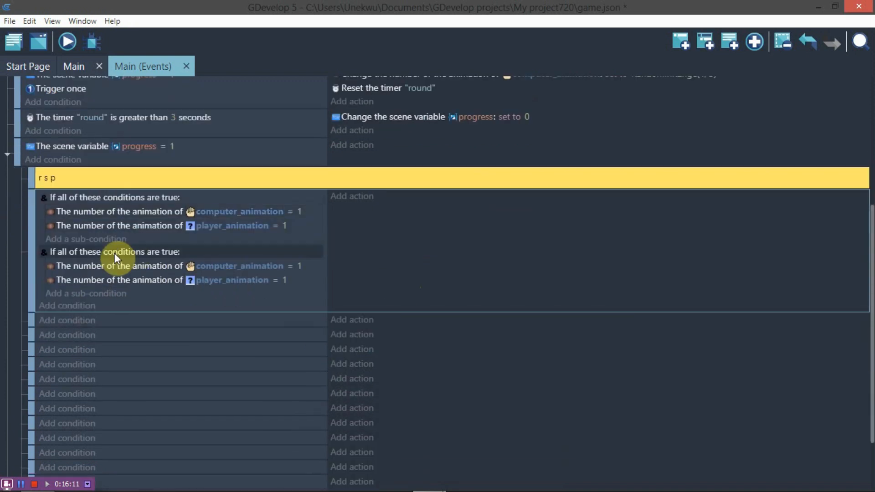
{"action": "left_click", "coordinate": [228, 266]}
{"action": "left_click", "coordinate": [332, 259]}
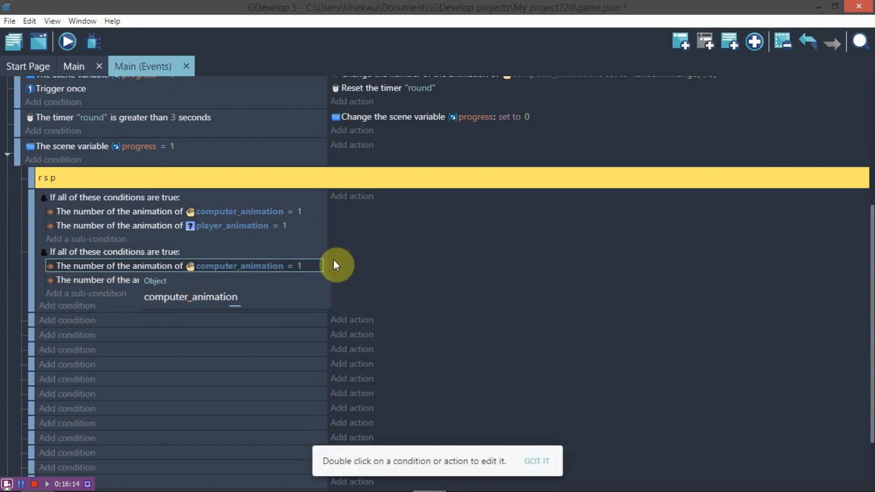
{"action": "left_click", "coordinate": [299, 266]}
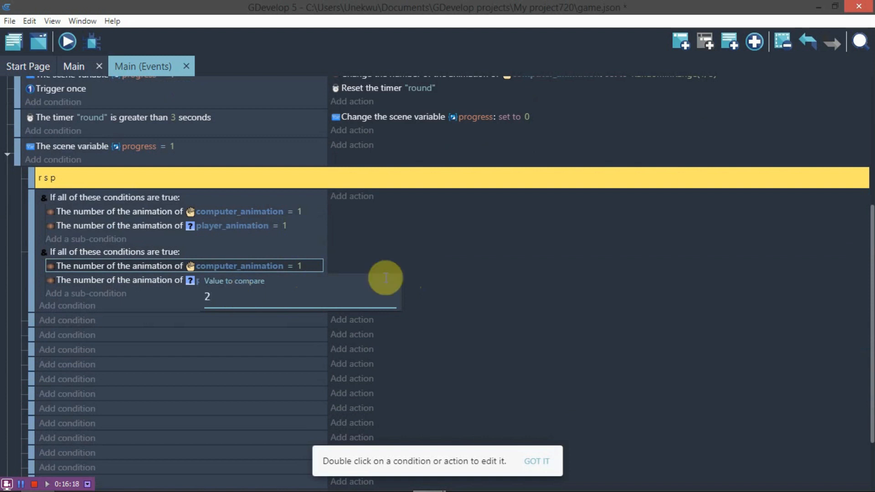
{"action": "left_click", "coordinate": [537, 282]}
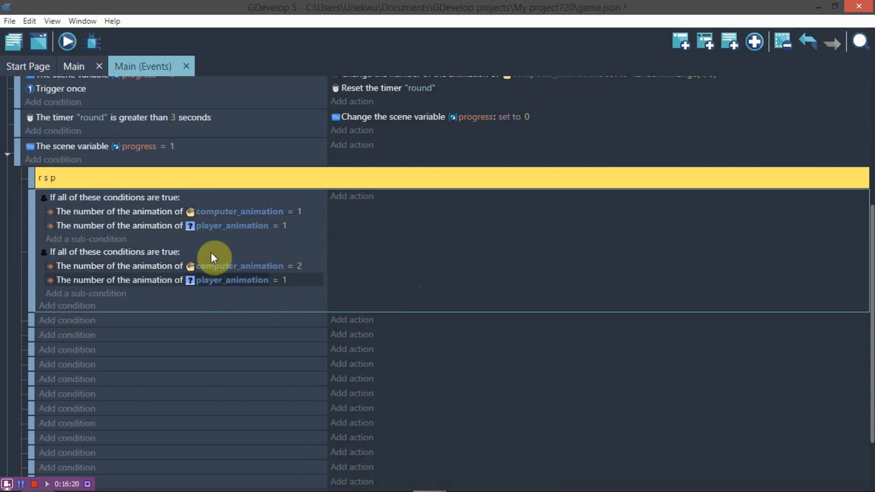
{"action": "left_click", "coordinate": [283, 280]}
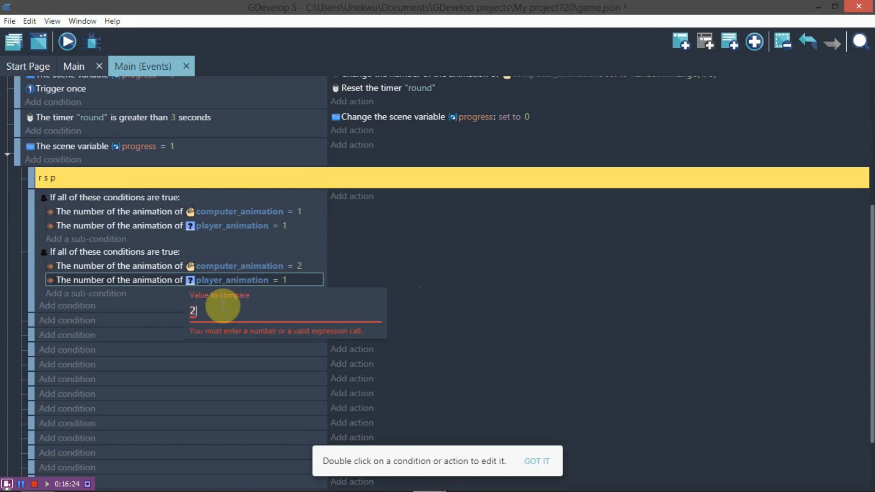
Step: Change the comment above the comparison event to "r p s"
{"action": "left_click", "coordinate": [89, 174]}
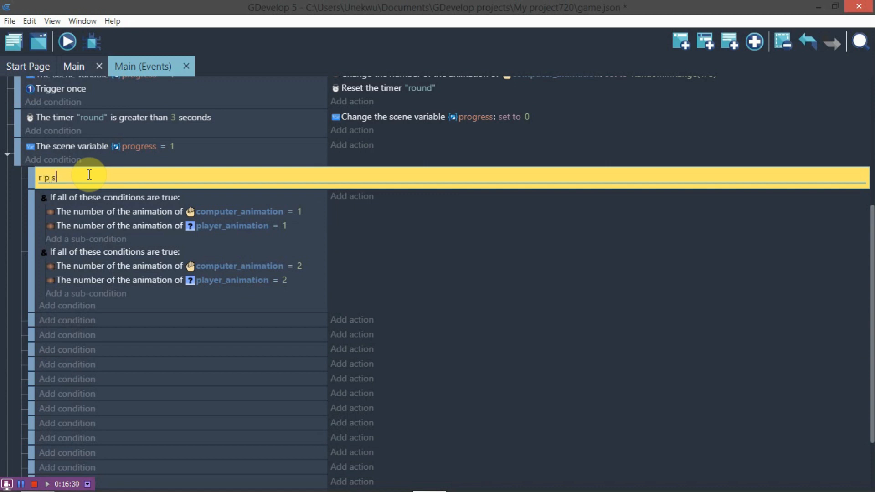
{"action": "left_click", "coordinate": [293, 267]}
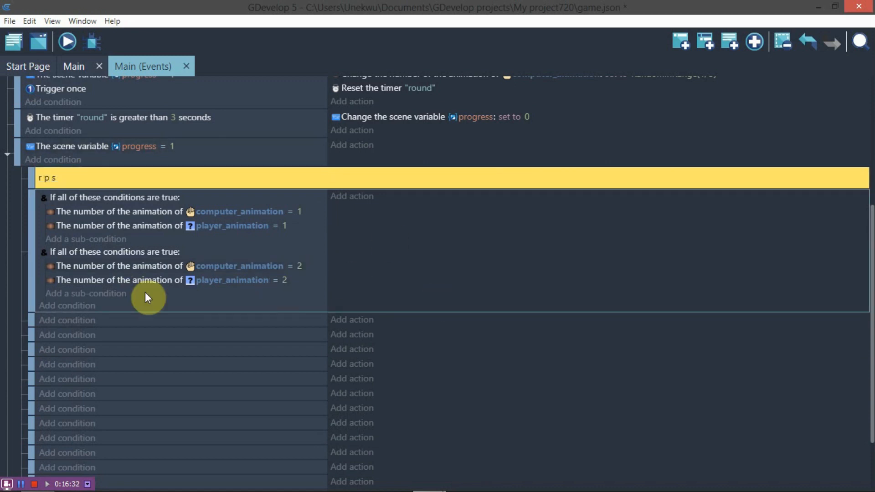
Step: Paste a third And block into the event and set its computer_animation and player_animation numbers to 3
{"action": "left_click", "coordinate": [157, 305]}
{"action": "scroll", "coordinate": [157, 296], "scroll_direction": "down", "scroll_amount": 2}
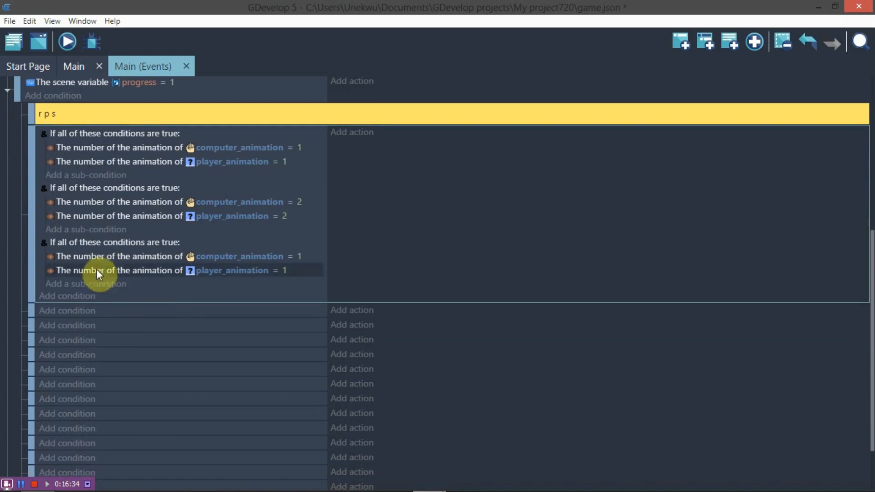
{"action": "left_click", "coordinate": [299, 260]}
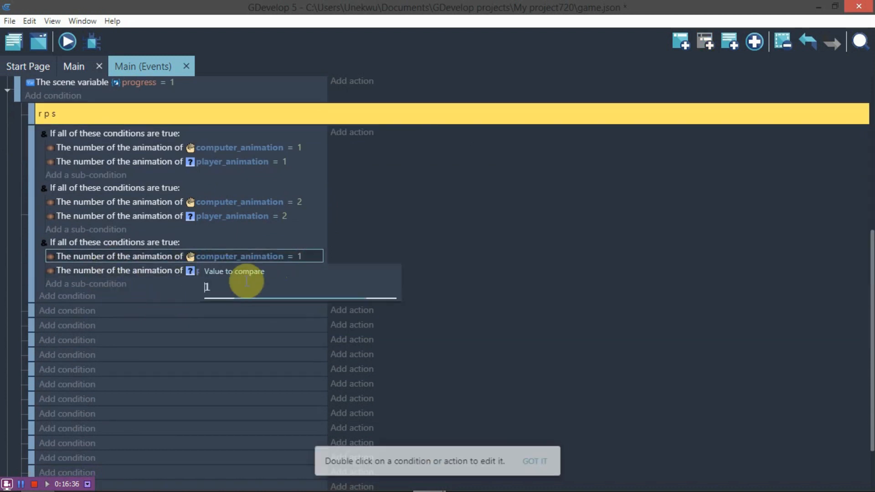
{"action": "type", "text": "3"}
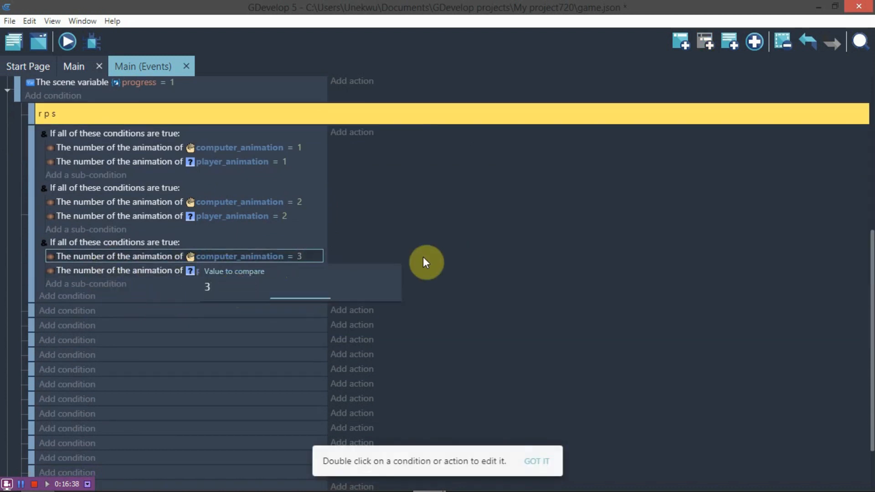
{"action": "left_click", "coordinate": [425, 261]}
{"action": "left_click", "coordinate": [284, 271]}
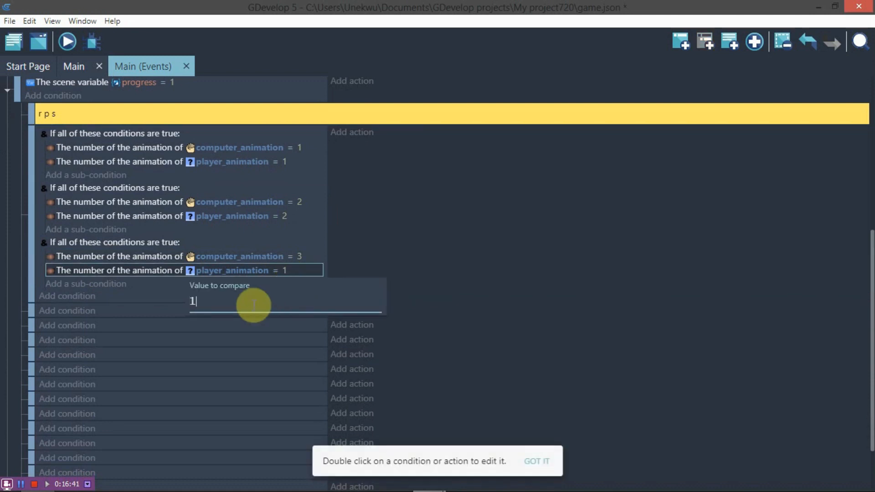
{"action": "type", "text": "3"}
{"action": "left_click", "coordinate": [302, 173]}
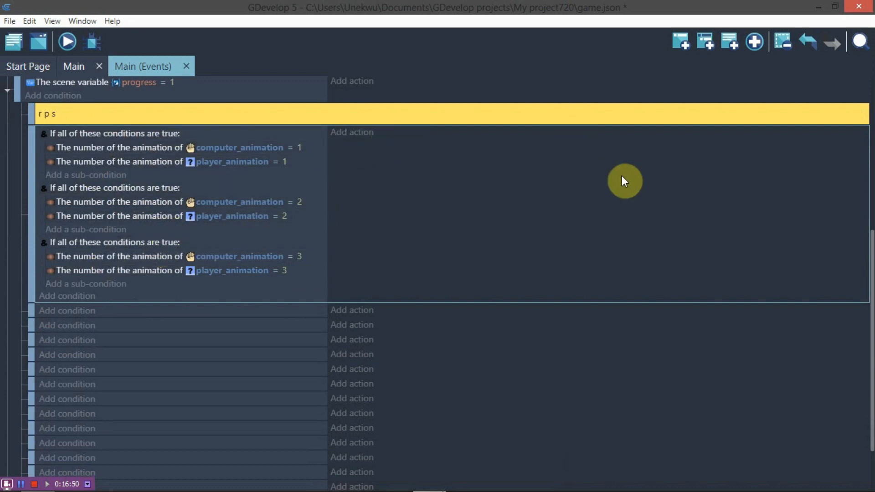
Step: Add an Or condition below the three And blocks in the same event
{"action": "left_click", "coordinate": [80, 301]}
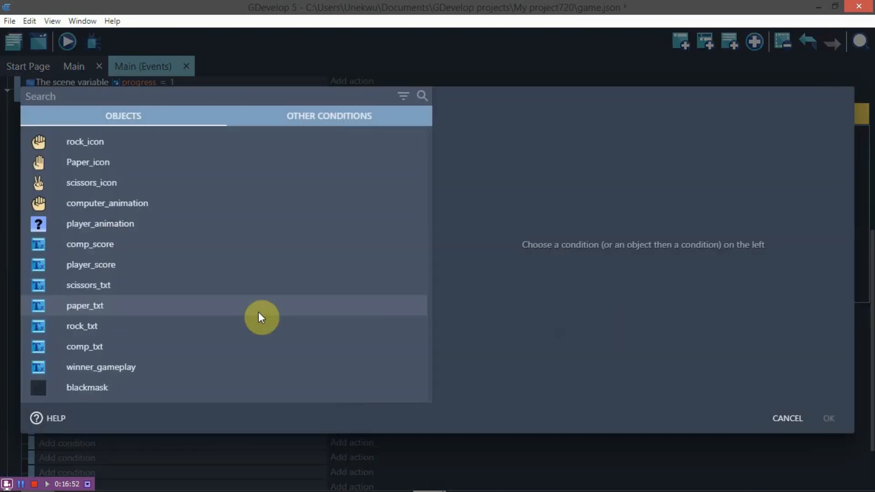
{"action": "type", "text": "or"}
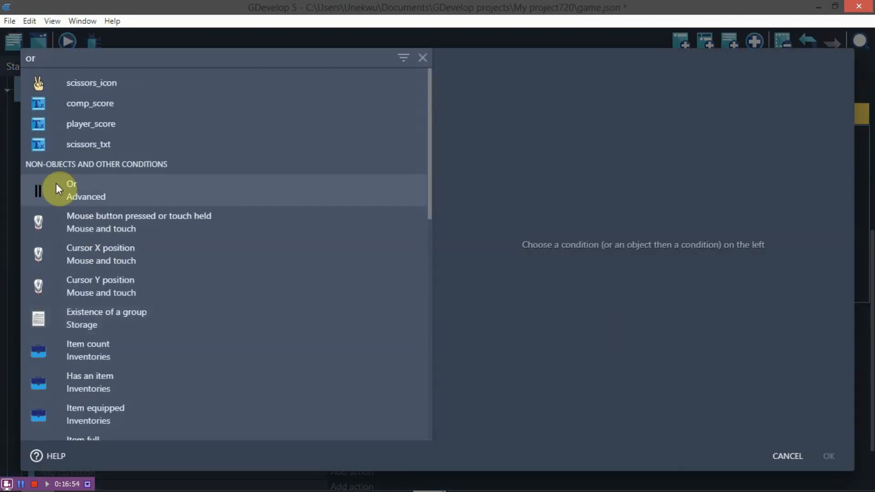
{"action": "left_click", "coordinate": [45, 186]}
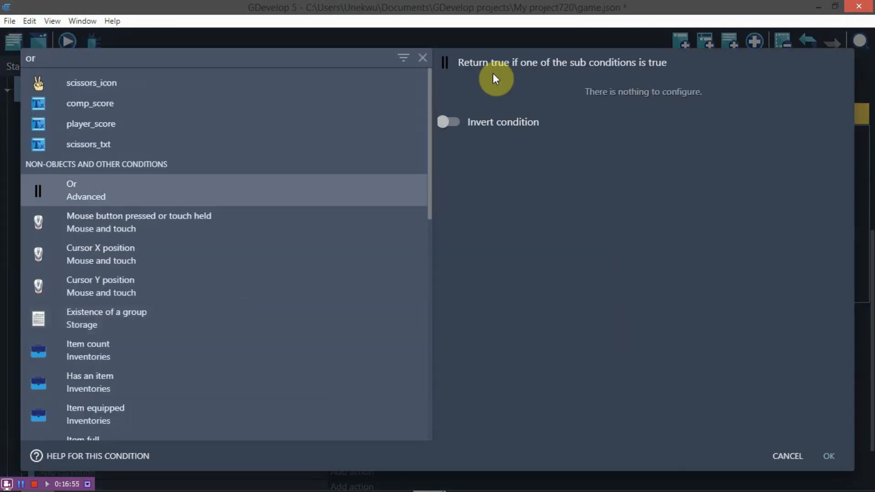
{"action": "left_click", "coordinate": [829, 456]}
{"action": "left_click", "coordinate": [59, 299]}
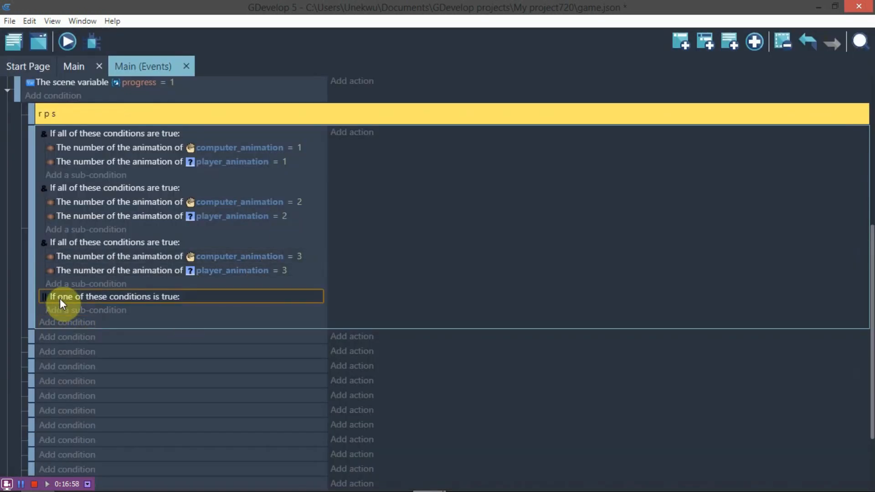
Step: Nest all three And blocks inside the Or condition as sub-conditions, keeping them in the order 1, 2, 3
{"action": "left_click_drag", "start_coordinate": [62, 242], "coordinate": [52, 292]}
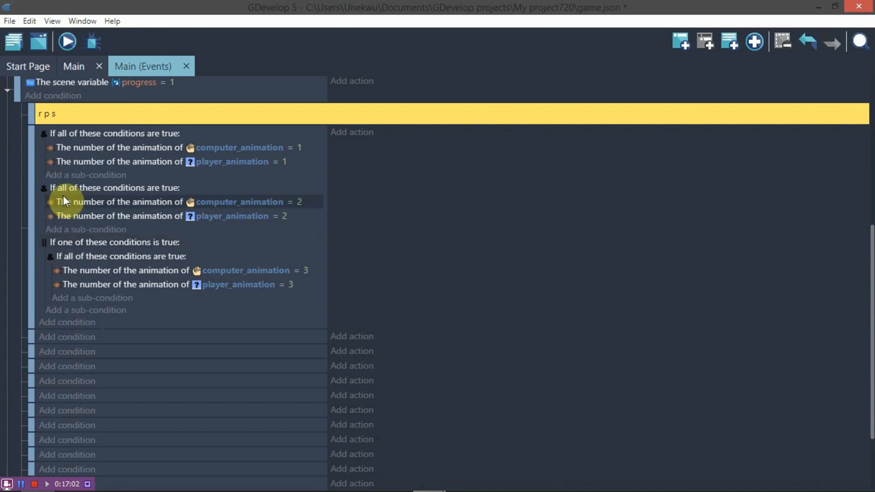
{"action": "left_click_drag", "start_coordinate": [66, 190], "coordinate": [93, 183]}
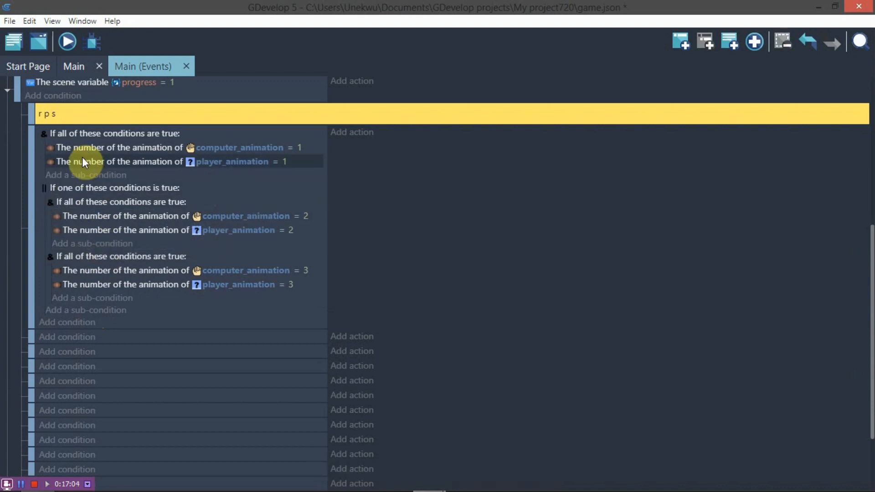
{"action": "left_click_drag", "start_coordinate": [75, 137], "coordinate": [101, 198]}
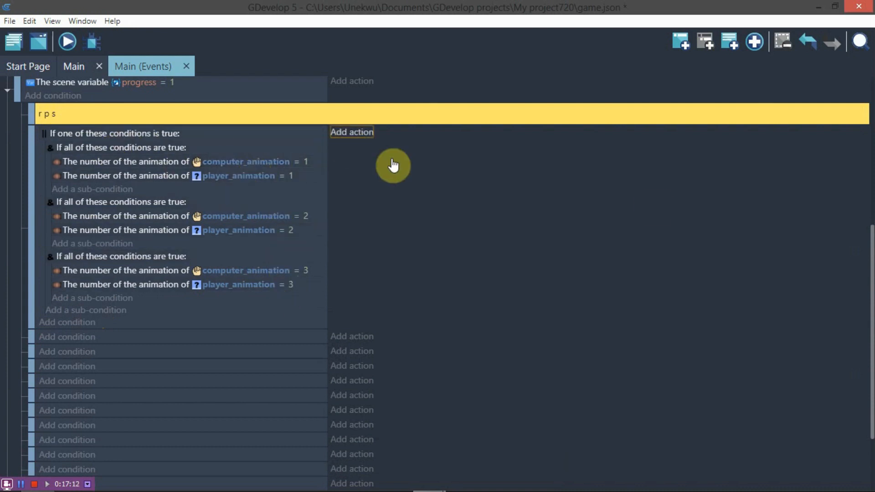
Step: Add an action to the Or event that sets the text of winner_gameplay to "Its a tie!!"
{"action": "left_click", "coordinate": [352, 132]}
{"action": "type", "text": "mo"}
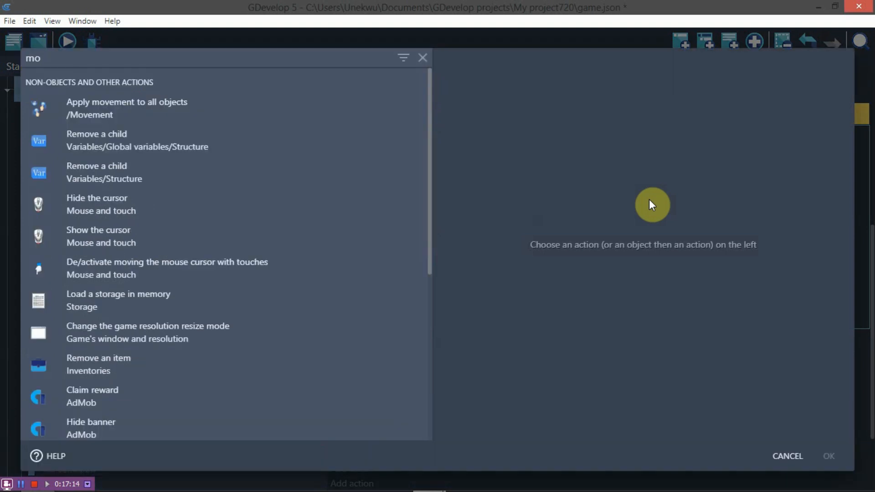
{"action": "key", "text": "BackSpace"}
{"action": "key", "text": "BackSpace"}
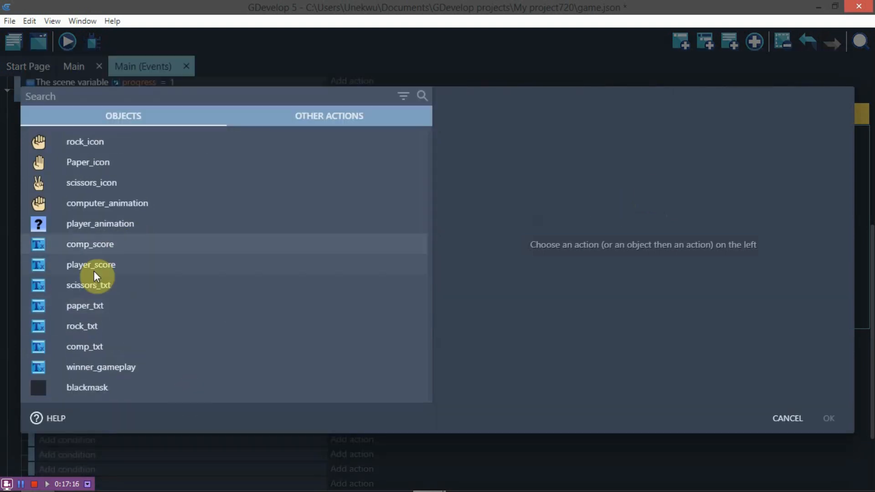
{"action": "left_click", "coordinate": [115, 367]}
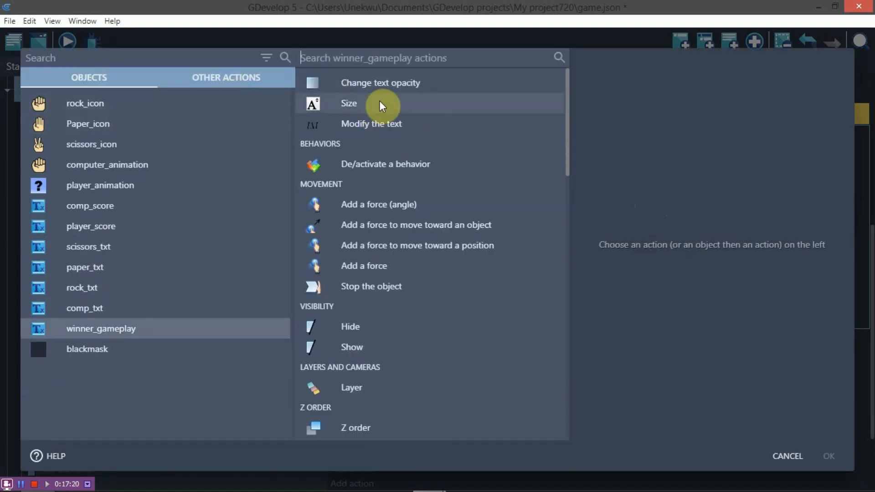
{"action": "type", "text": "te"}
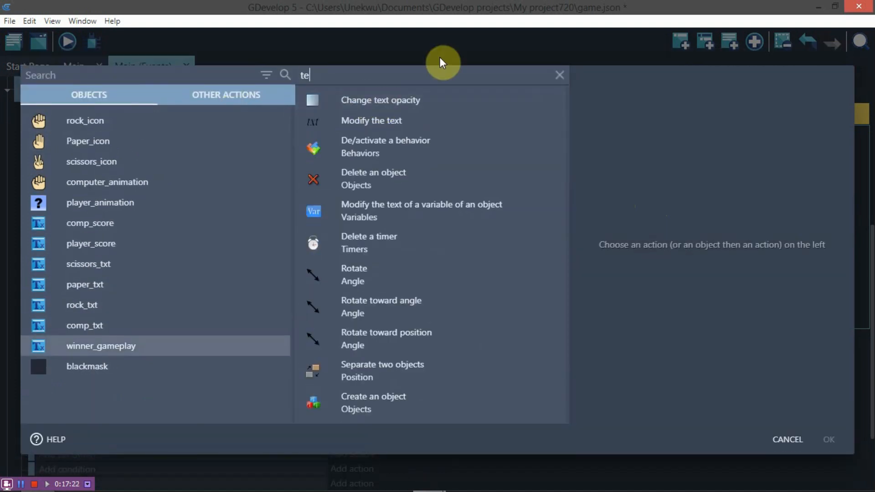
{"action": "left_click", "coordinate": [427, 117]}
{"action": "left_click", "coordinate": [627, 119]}
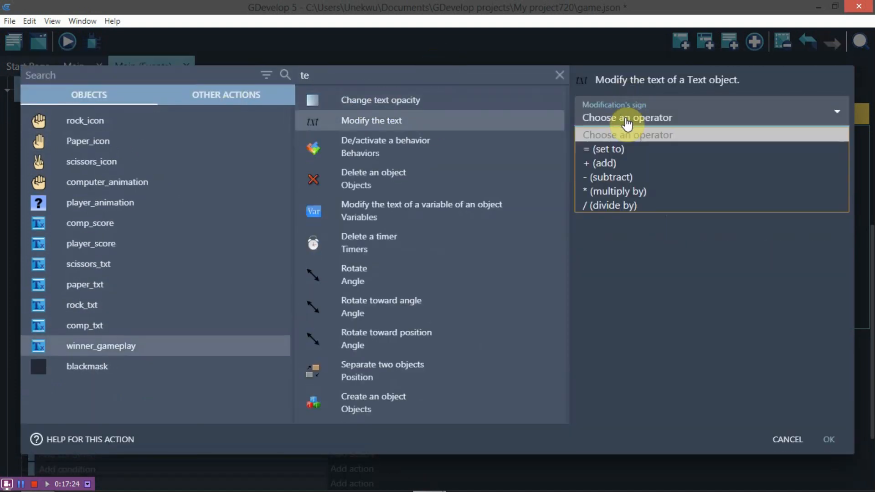
{"action": "left_click", "coordinate": [623, 149]}
{"action": "left_click", "coordinate": [654, 145]}
{"action": "type", "text": "\"Its a"}
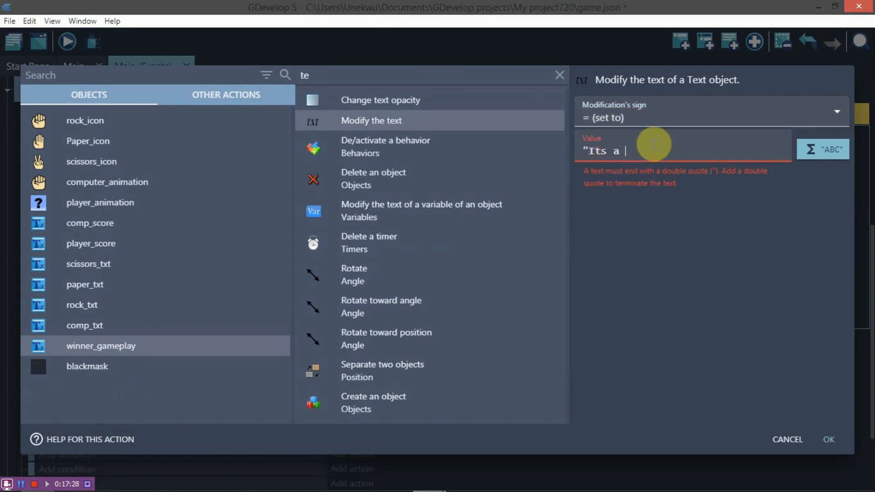
{"action": "type", "text": " tir"}
{"action": "left_click", "coordinate": [828, 439]}
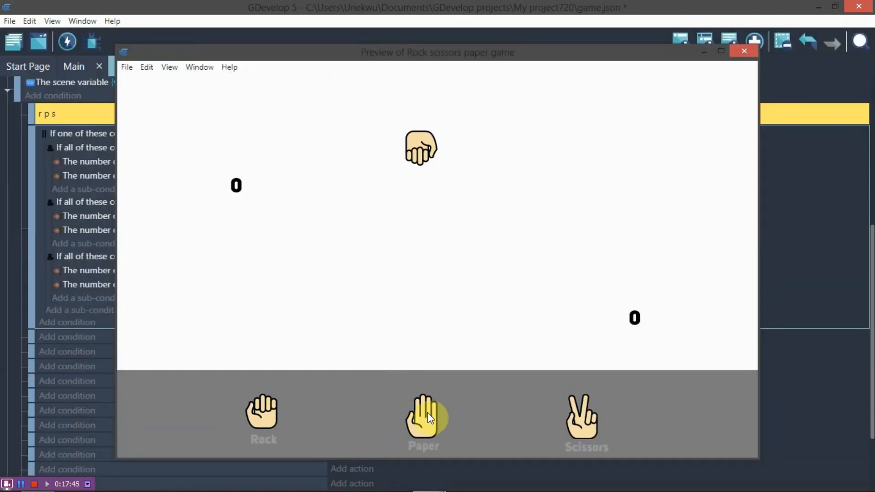
Step: Test the tie message in the game preview by playing paper and scissors rounds, and close the preview
{"action": "left_click", "coordinate": [427, 414]}
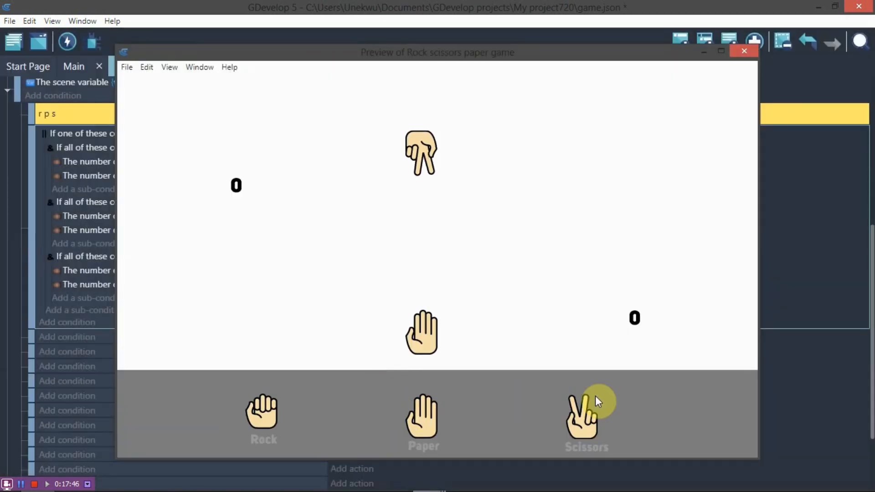
{"action": "left_click", "coordinate": [587, 427]}
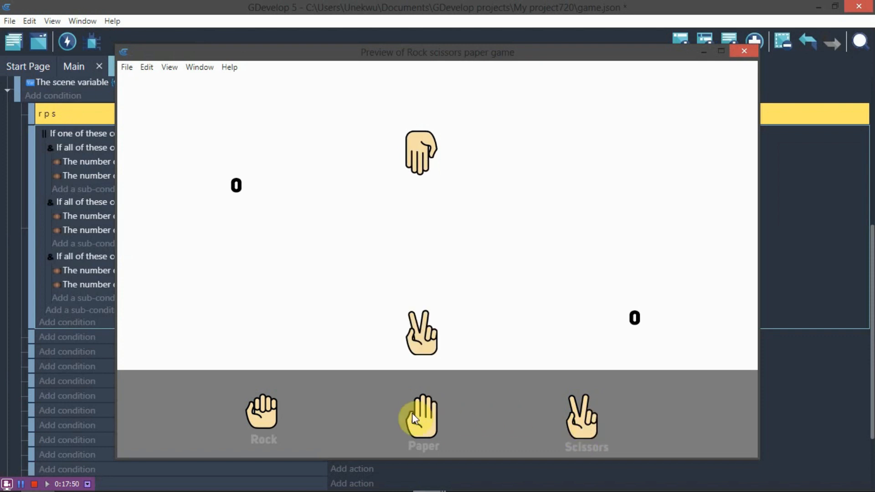
{"action": "left_click", "coordinate": [423, 418]}
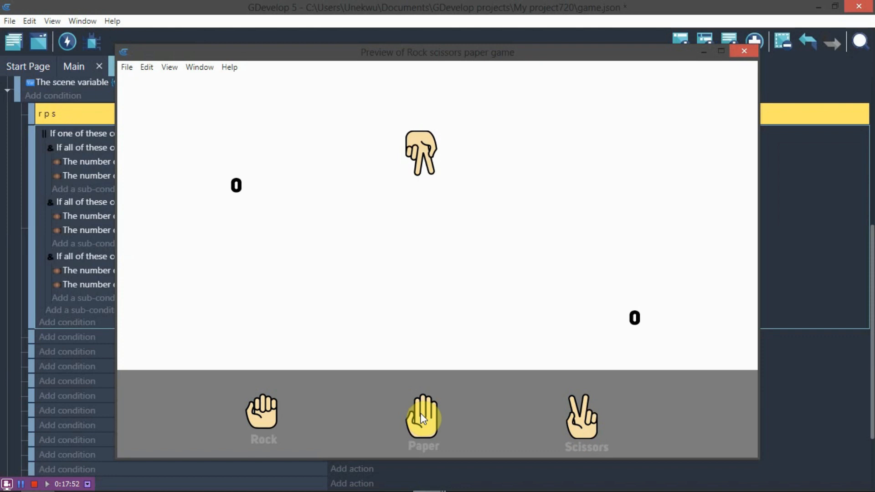
{"action": "left_click", "coordinate": [583, 423]}
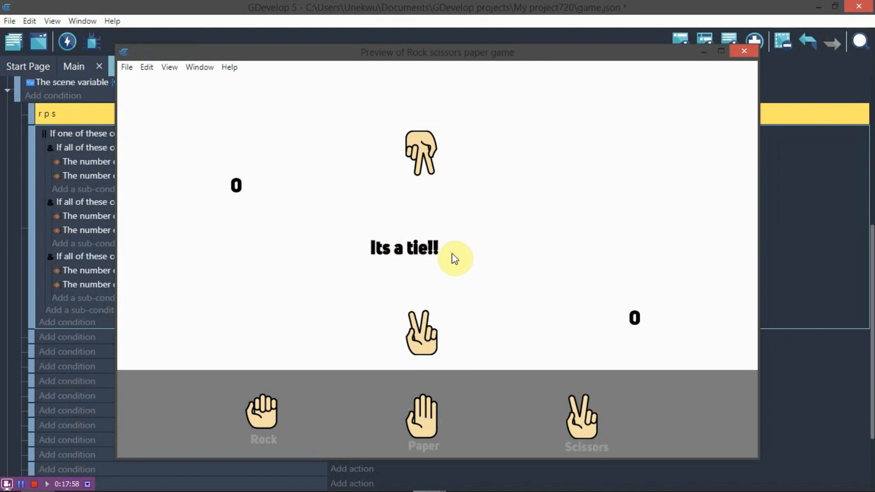
{"action": "left_click", "coordinate": [742, 51]}
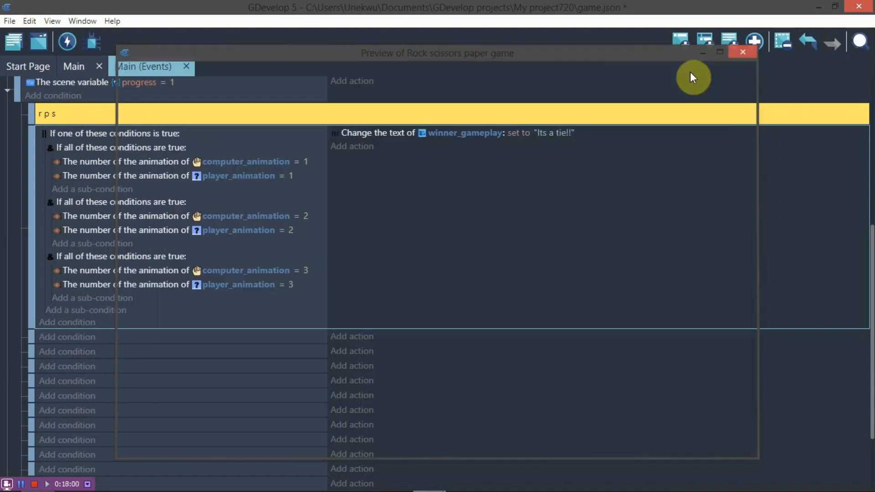
Step: Compare the computer's hand with the rock, paper and scissors icons in the Main scene, and return to its events
{"action": "scroll", "coordinate": [391, 187], "scroll_direction": "down", "scroll_amount": 3}
{"action": "scroll", "coordinate": [313, 229], "scroll_direction": "up", "scroll_amount": 3}
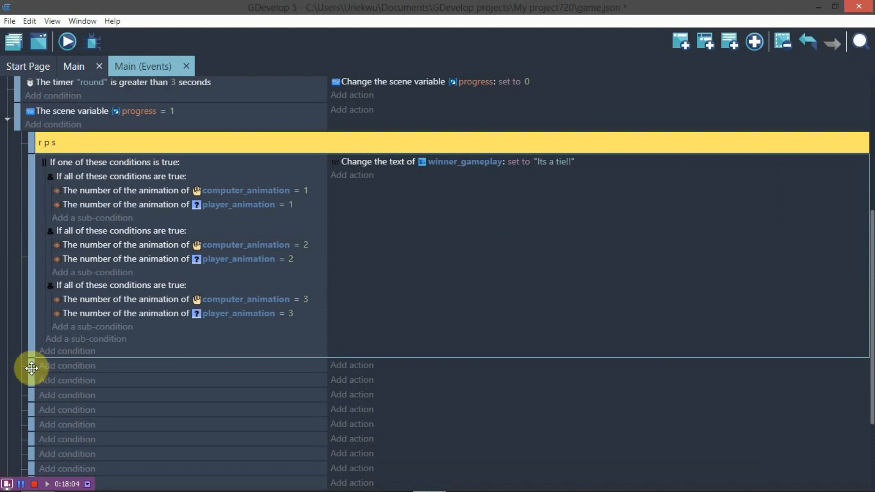
{"action": "scroll", "coordinate": [455, 192], "scroll_direction": "down", "scroll_amount": 2}
{"action": "left_click", "coordinate": [78, 67]}
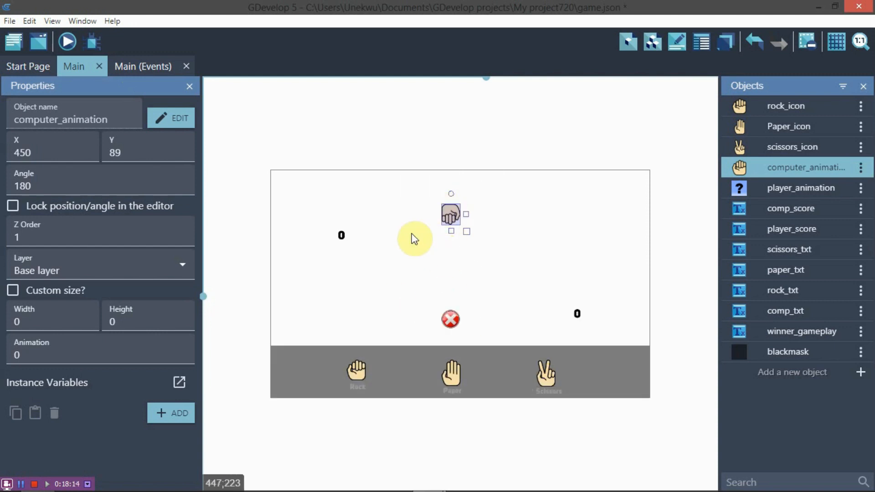
{"action": "left_click", "coordinate": [381, 197]}
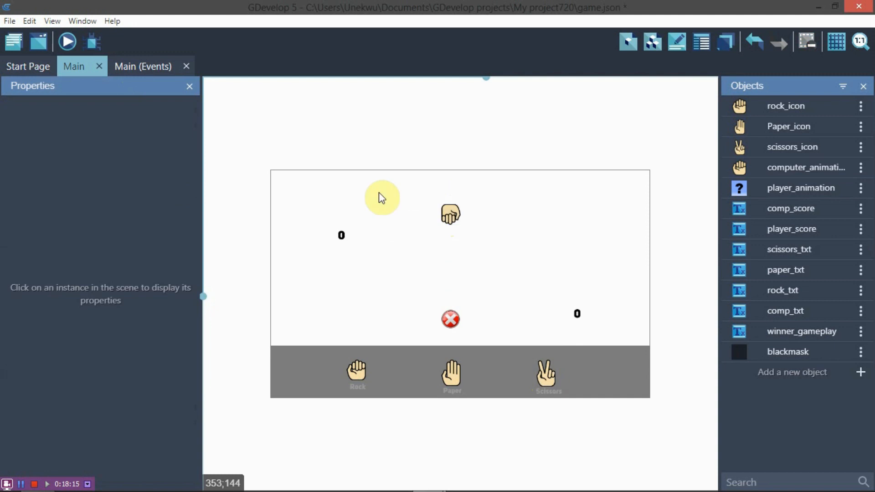
{"action": "left_click", "coordinate": [456, 218]}
{"action": "left_click", "coordinate": [357, 373]}
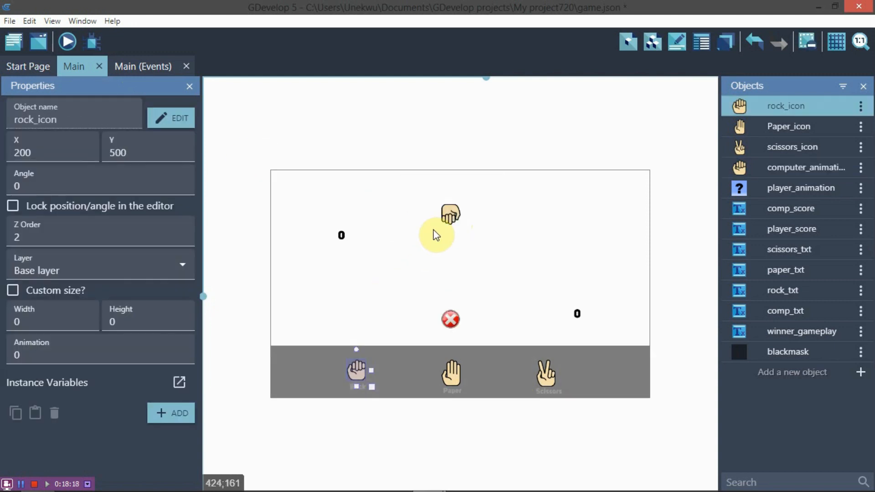
{"action": "left_click", "coordinate": [451, 212]}
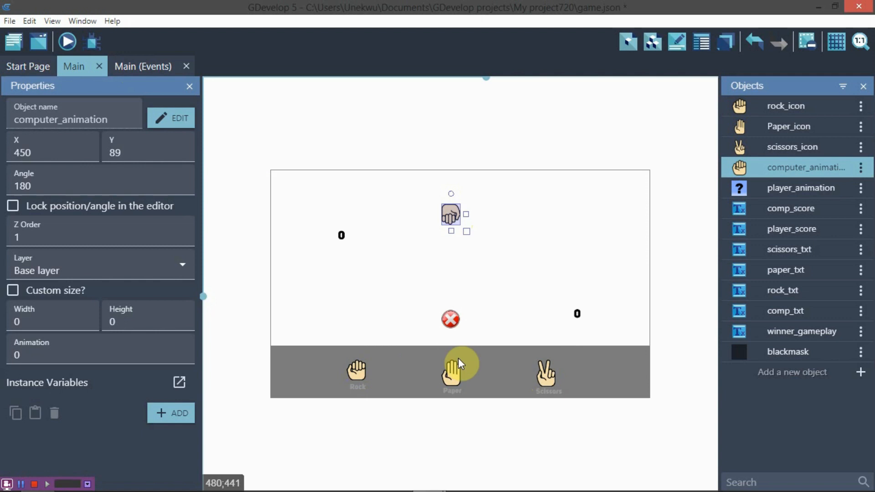
{"action": "left_click", "coordinate": [452, 369]}
{"action": "left_click", "coordinate": [456, 220]}
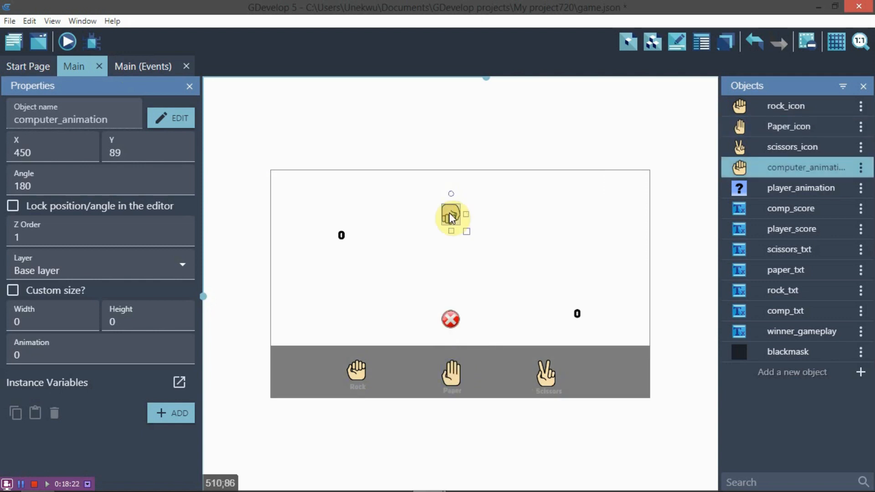
{"action": "left_click", "coordinate": [545, 365]}
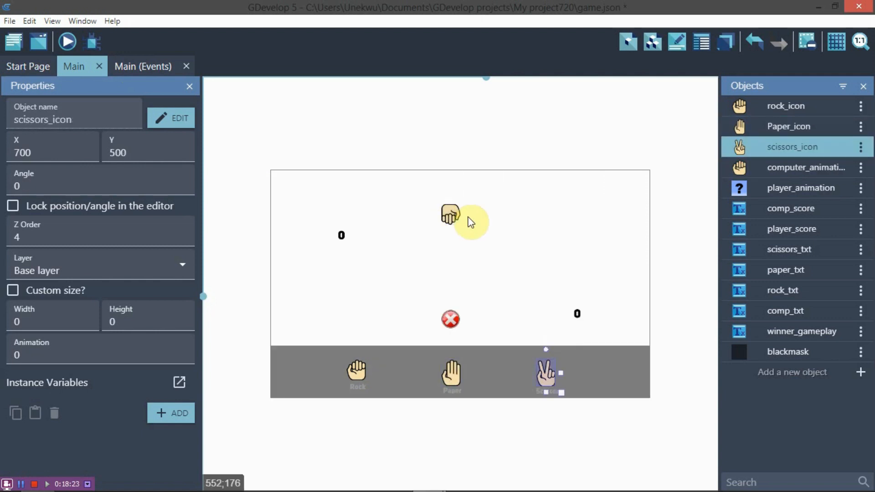
{"action": "left_click", "coordinate": [133, 66]}
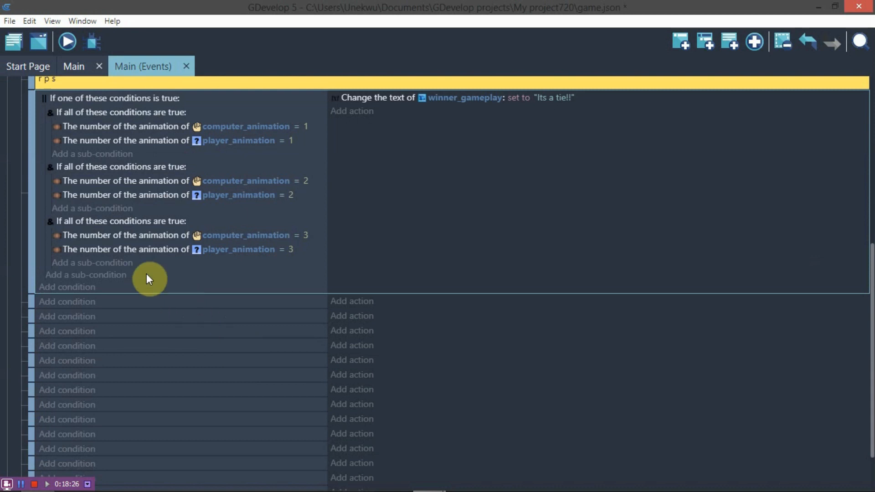
Step: Add an And condition to the empty sub-event directly below the tie event
{"action": "left_click", "coordinate": [169, 311]}
{"action": "type", "text": "and"}
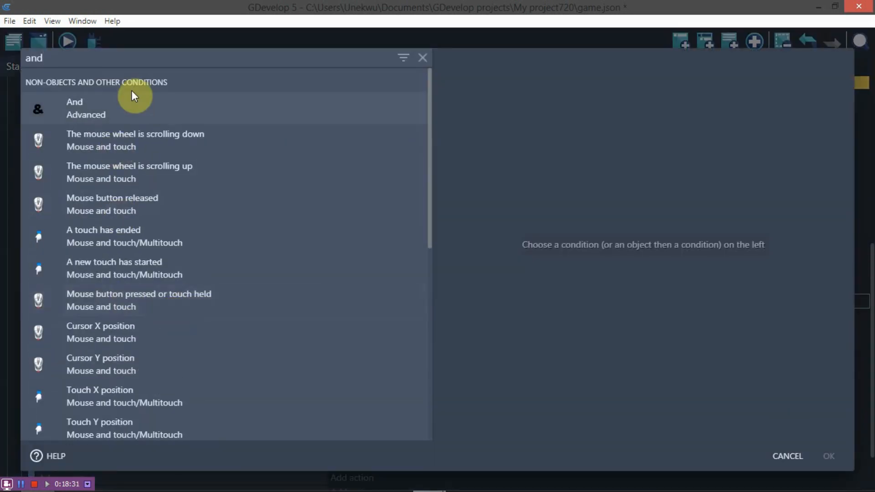
{"action": "left_click", "coordinate": [130, 103]}
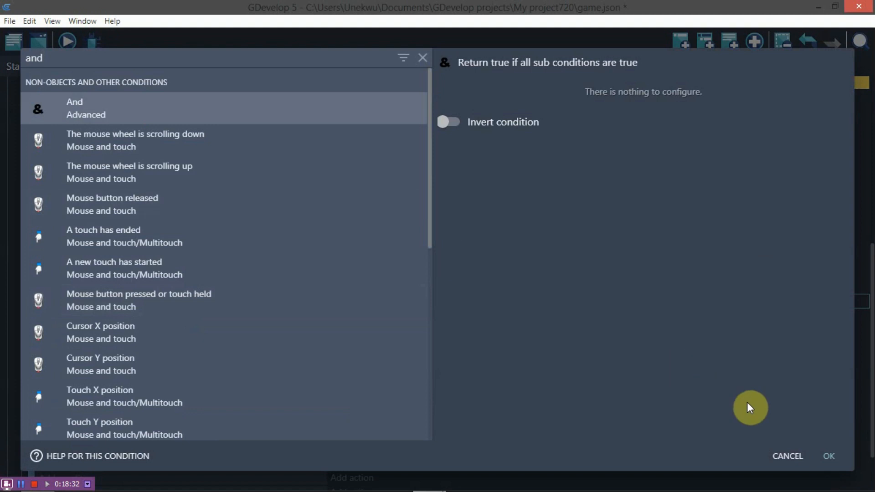
{"action": "left_click", "coordinate": [829, 456]}
Step: Add a sub-condition to the new And block checking that computer_animation's current animation number equals 1
{"action": "left_click", "coordinate": [80, 319]}
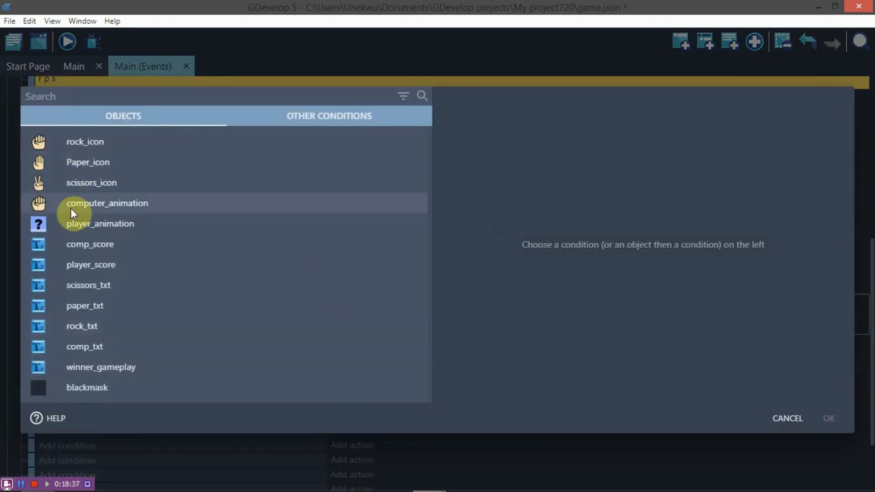
{"action": "left_click", "coordinate": [71, 206]}
{"action": "type", "text": "anima"}
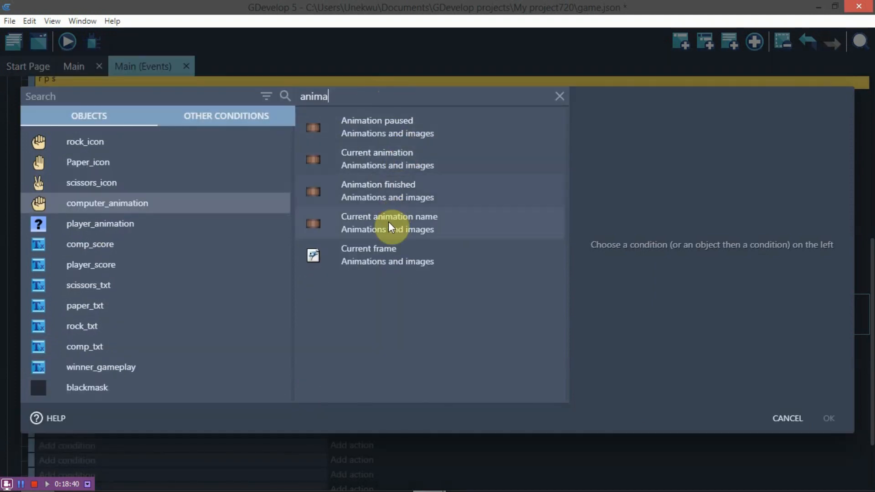
{"action": "left_click", "coordinate": [387, 158]}
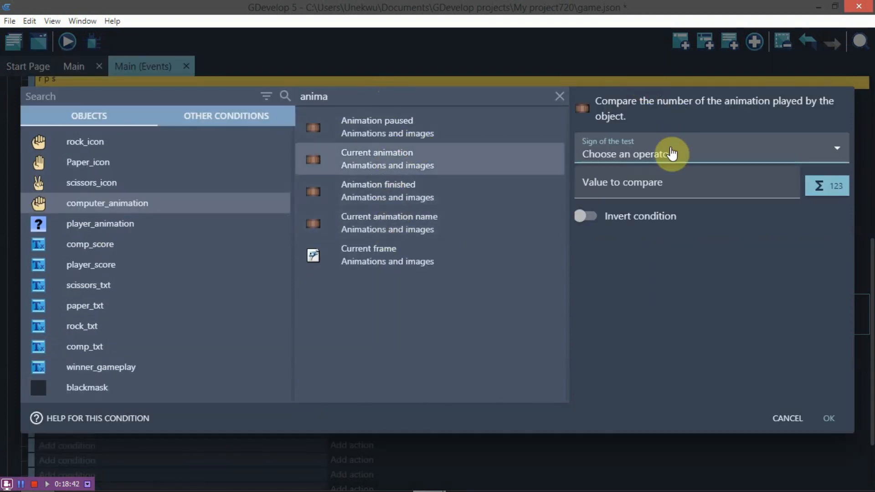
{"action": "left_click", "coordinate": [617, 153]}
{"action": "left_click", "coordinate": [606, 185]}
{"action": "left_click", "coordinate": [629, 187]}
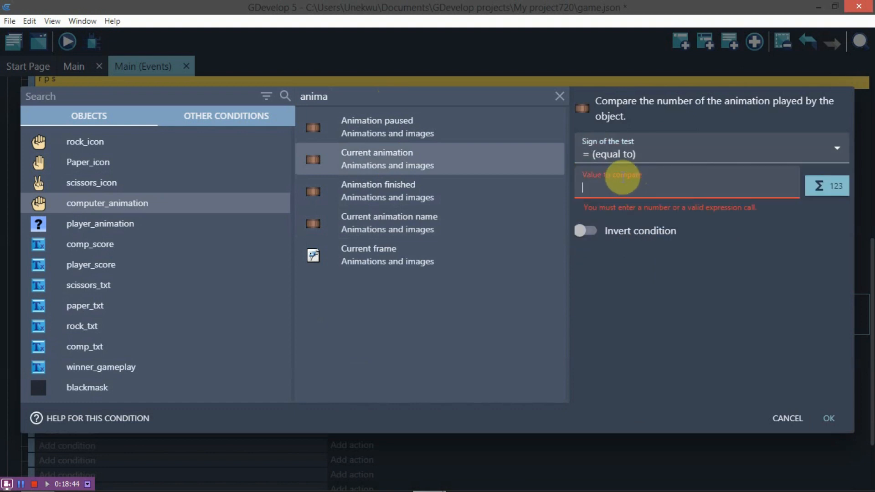
{"action": "key", "text": "alt"}
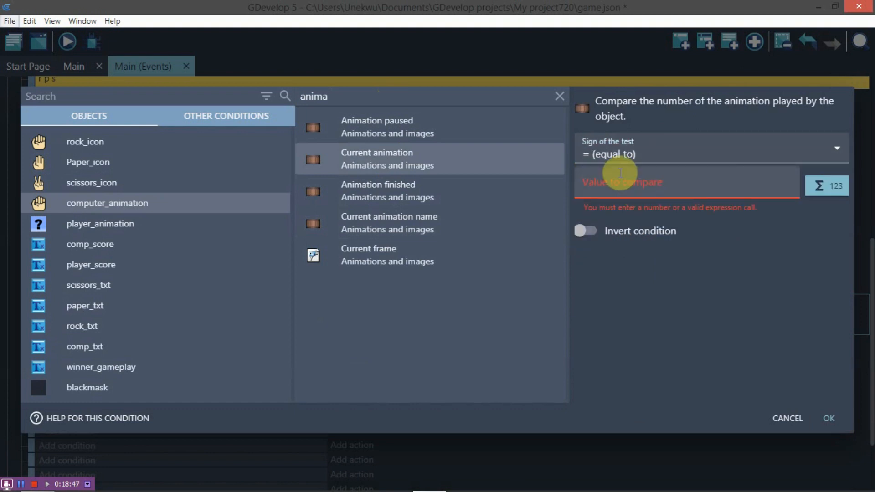
{"action": "left_click", "coordinate": [619, 173]}
{"action": "type", "text": "1"}
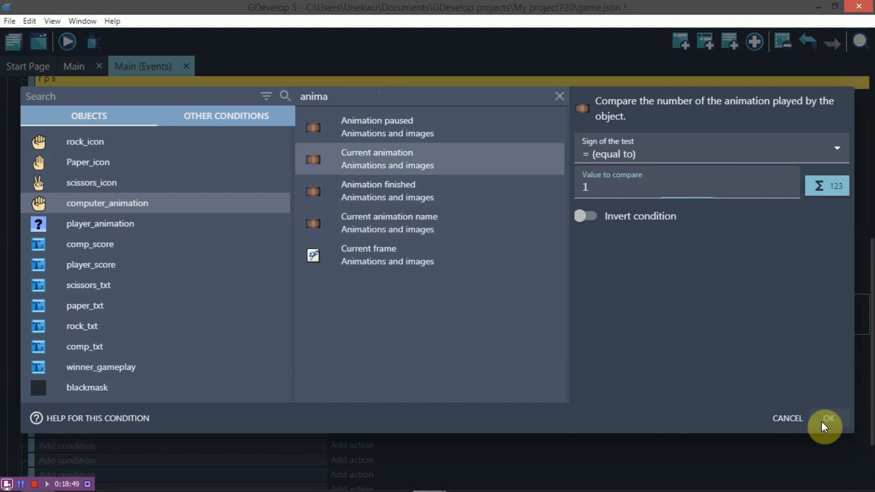
{"action": "left_click", "coordinate": [826, 418]}
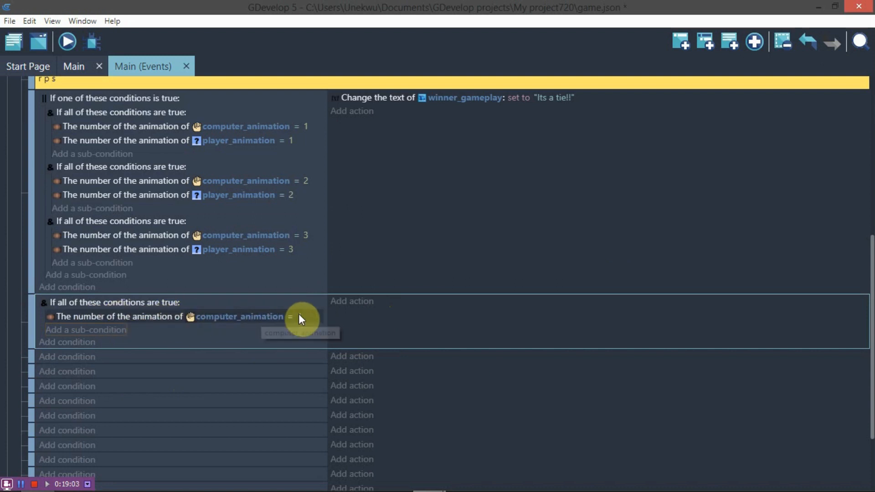
Step: Duplicate the computer_animation condition inside the new And block and change the copy's object to player_animation
{"action": "right_click", "coordinate": [86, 315]}
{"action": "left_click", "coordinate": [99, 323]}
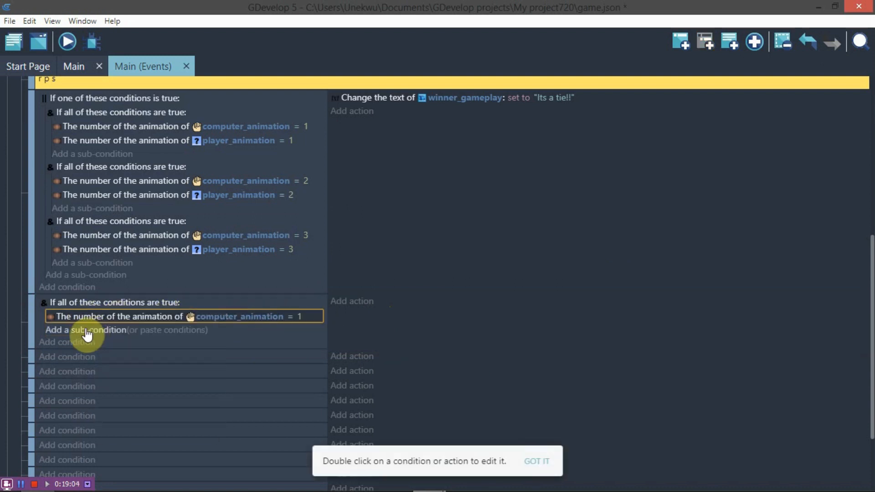
{"action": "left_click", "coordinate": [187, 330]}
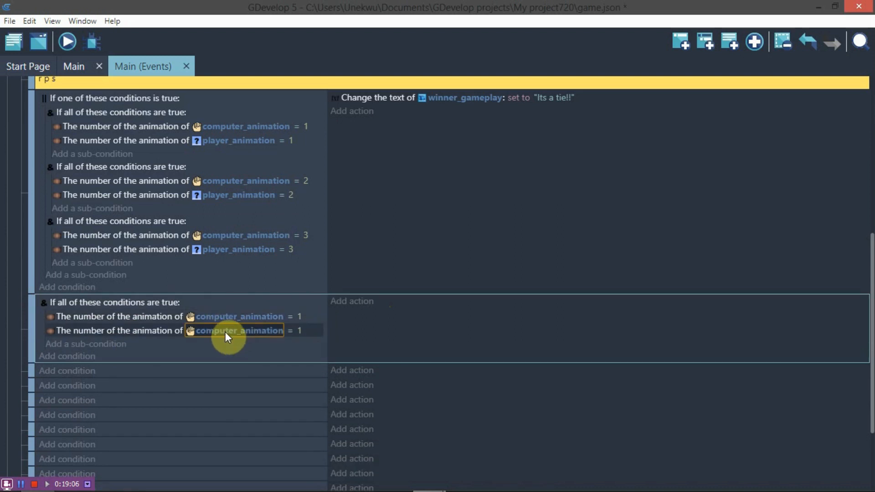
{"action": "left_click", "coordinate": [225, 331]}
{"action": "left_click_drag", "start_coordinate": [188, 361], "coordinate": [148, 362]}
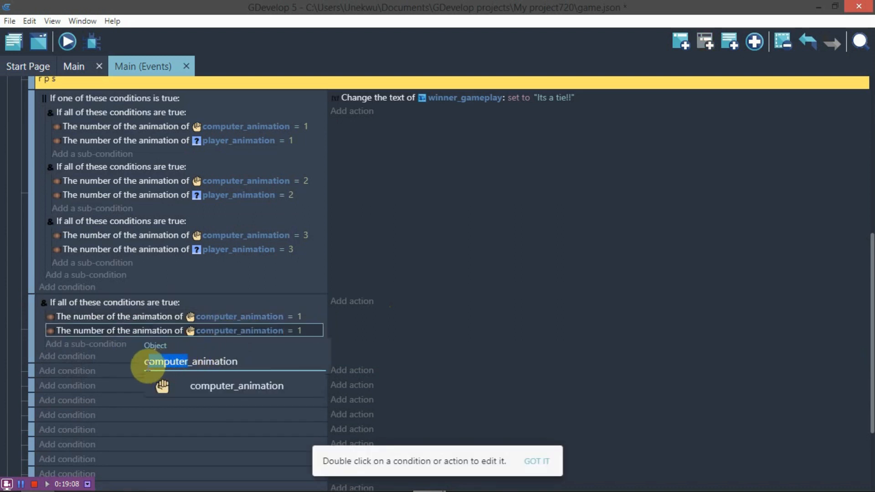
{"action": "key", "text": "BackSpace"}
{"action": "type", "text": "pla"}
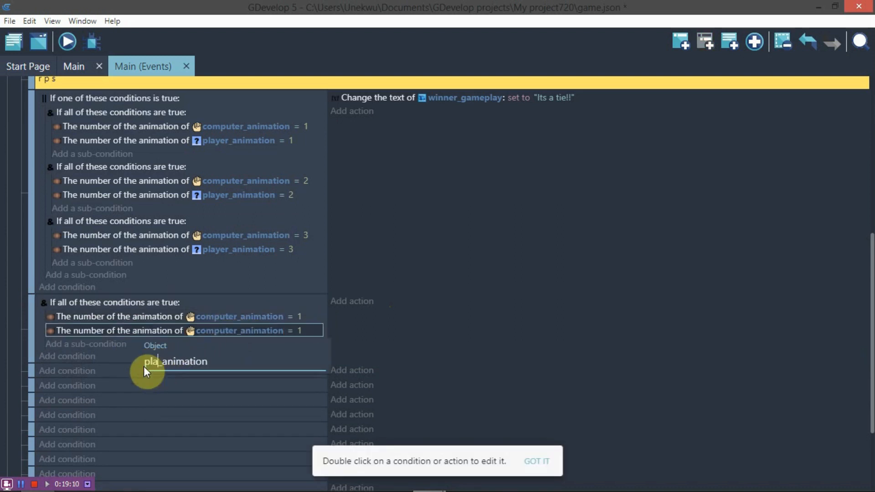
{"action": "key", "text": "BackSpace"}
{"action": "key", "text": "BackSpace"}
{"action": "key", "text": "BackSpace"}
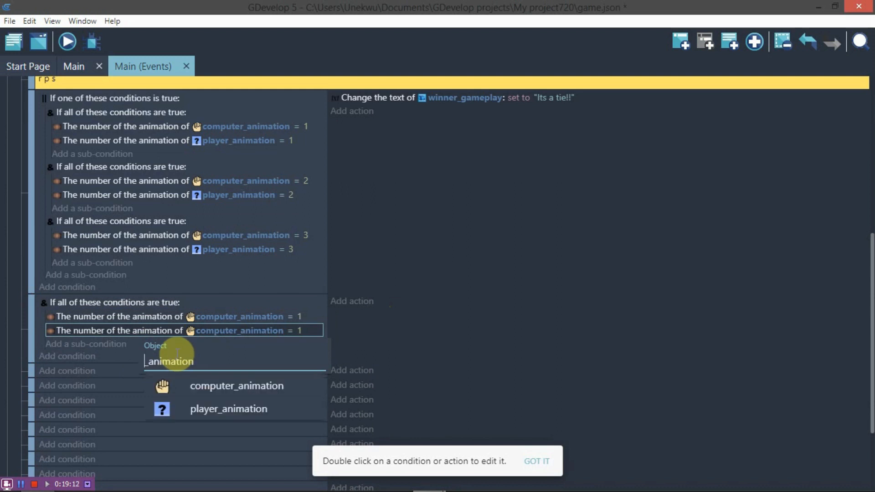
{"action": "left_click", "coordinate": [208, 410]}
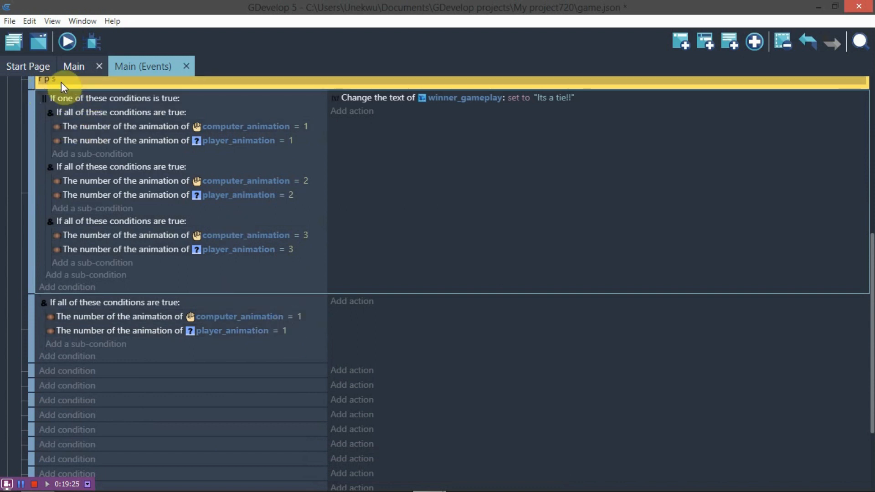
Step: Set the compared animation number of player_animation to 3 in the And block below the tie event
{"action": "left_click", "coordinate": [284, 330]}
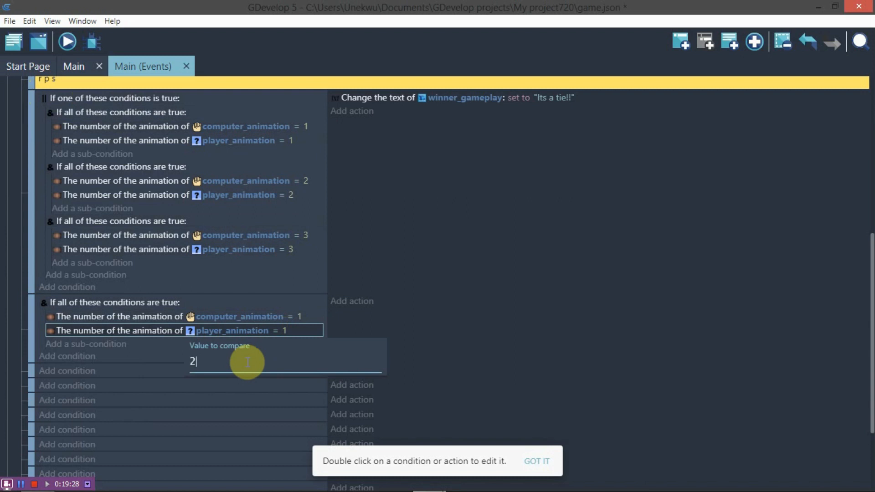
{"action": "left_click", "coordinate": [357, 337]}
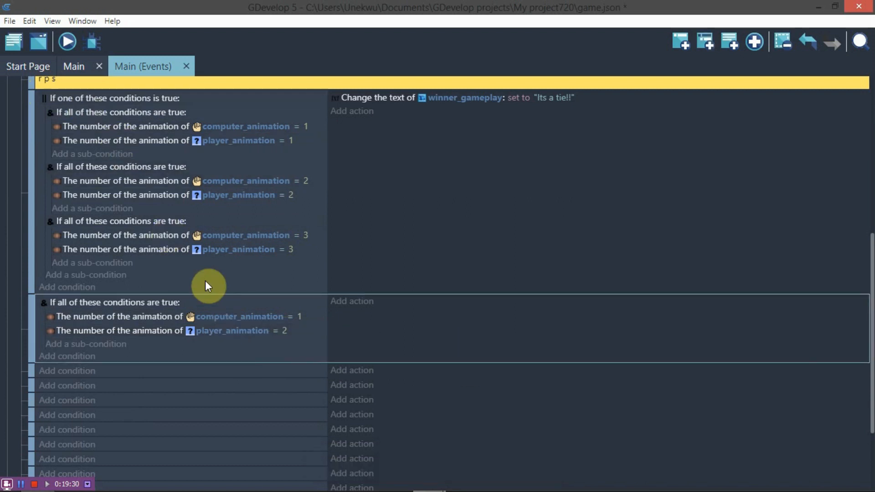
{"action": "left_click", "coordinate": [285, 331]}
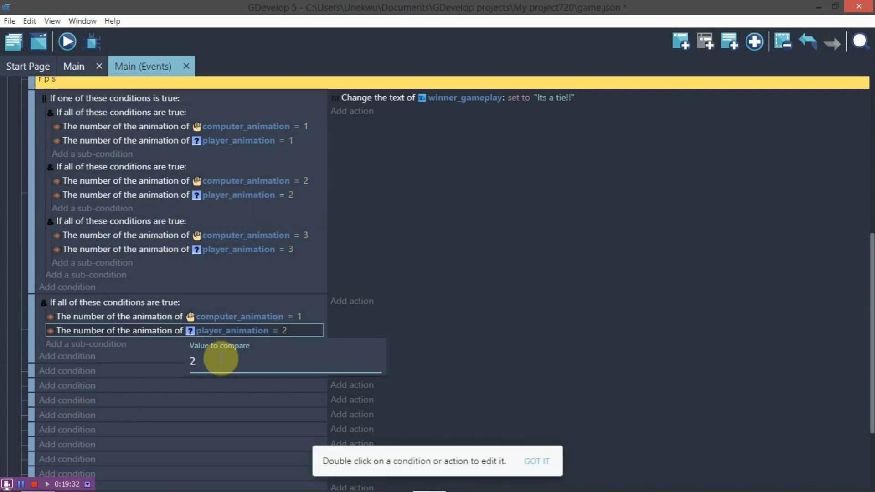
{"action": "left_click", "coordinate": [551, 351]}
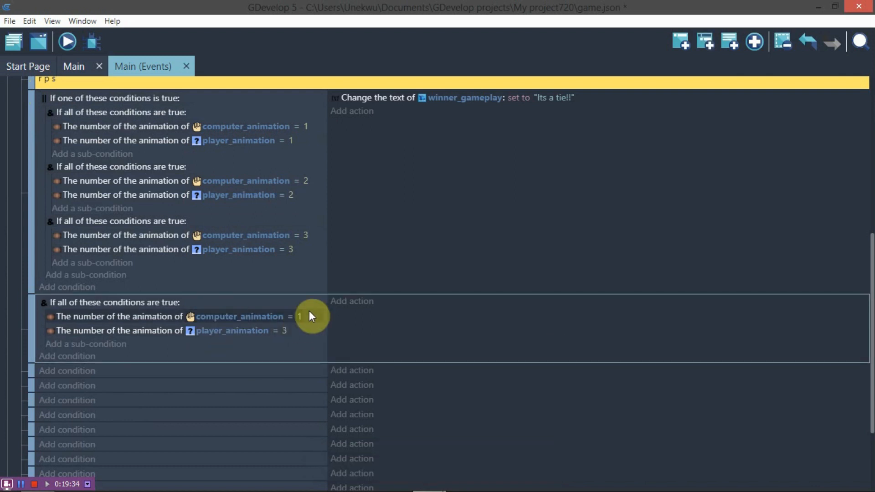
Step: Add an action to the event below the tie event that sets the text of winner_gameplay to "computer won!!"
{"action": "left_click", "coordinate": [351, 301]}
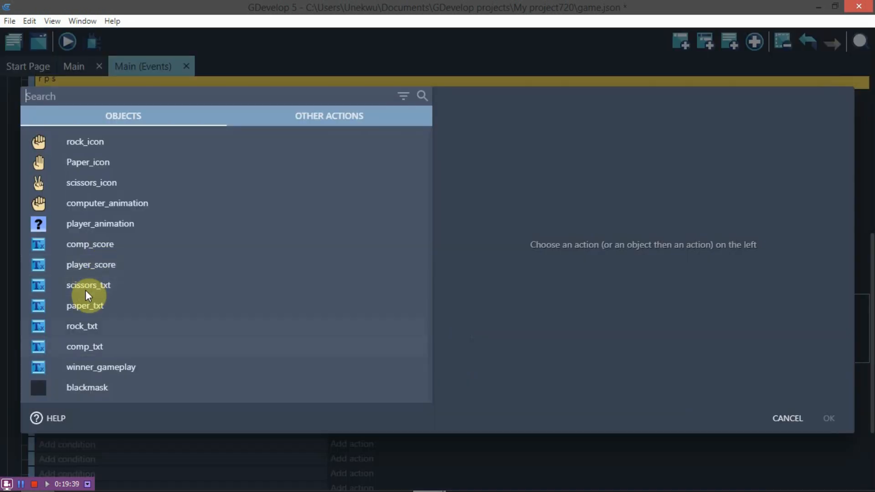
{"action": "left_click", "coordinate": [97, 367]}
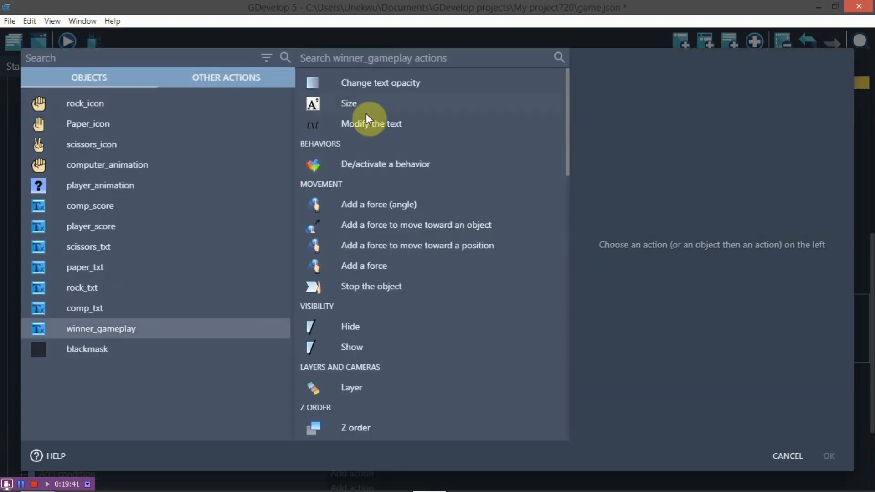
{"action": "left_click", "coordinate": [367, 125]}
{"action": "left_click", "coordinate": [655, 104]}
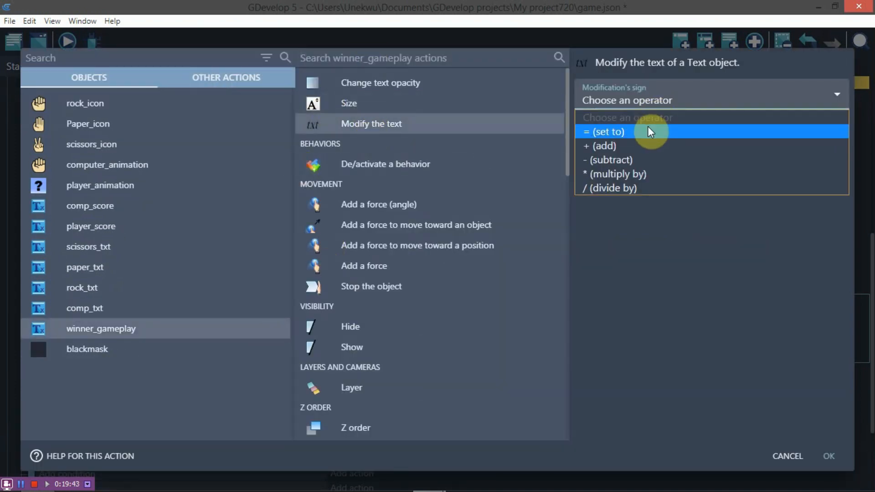
{"action": "left_click", "coordinate": [649, 132]}
{"action": "type", "text": "\"computer won!!"}
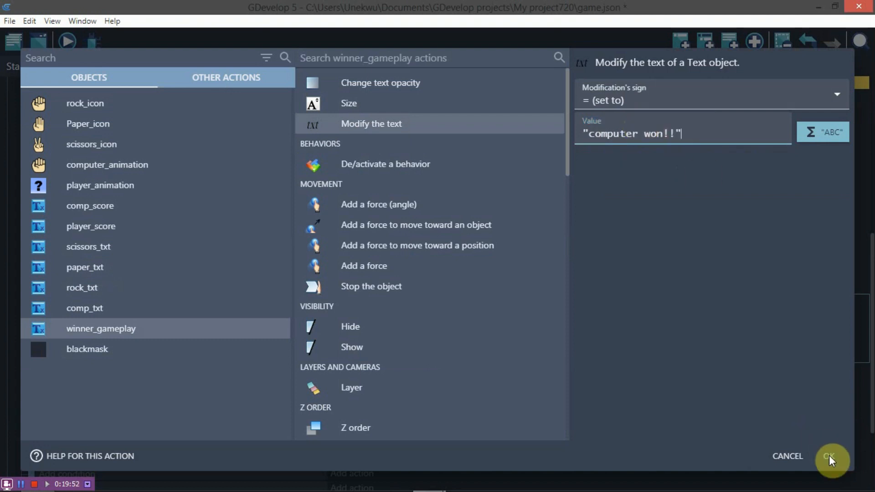
{"action": "left_click", "coordinate": [829, 458]}
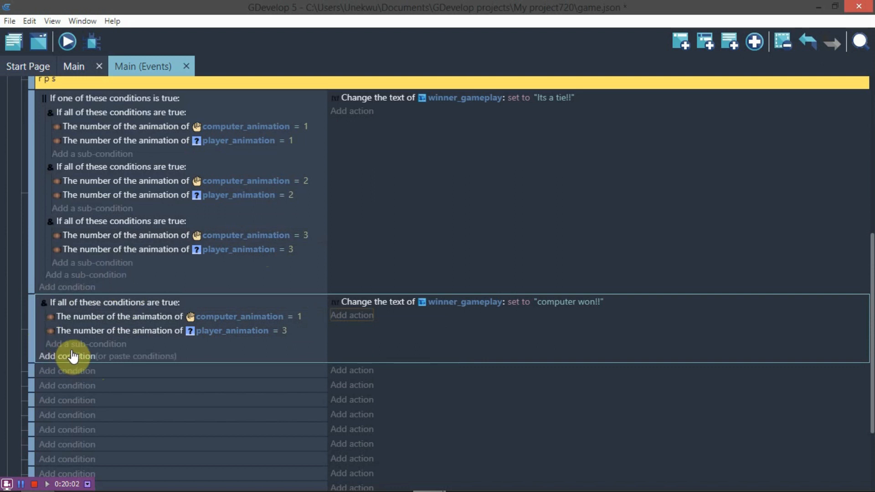
Step: Copy the "computer won!!" event's And block and paste it as a second block in the same event
{"action": "right_click", "coordinate": [73, 304]}
{"action": "left_click", "coordinate": [94, 314]}
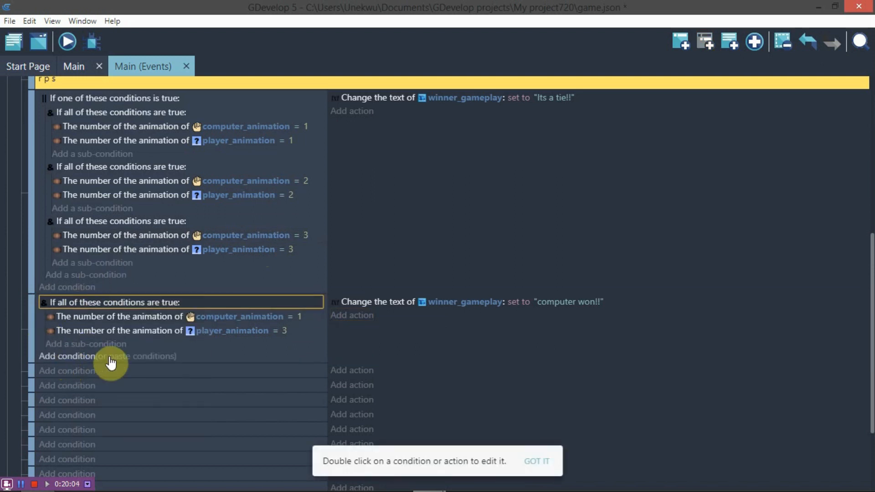
{"action": "left_click", "coordinate": [139, 358]}
{"action": "scroll", "coordinate": [367, 336], "scroll_direction": "down", "scroll_amount": 1}
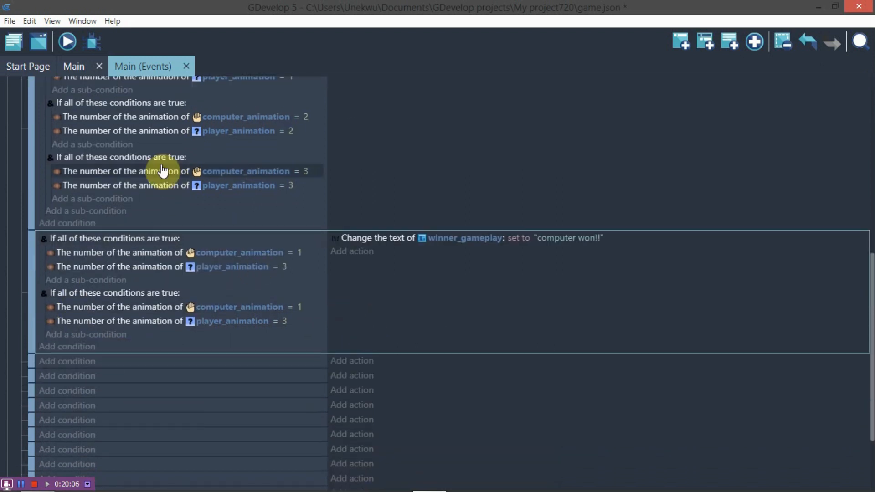
{"action": "scroll", "coordinate": [345, 255], "scroll_direction": "up", "scroll_amount": 1}
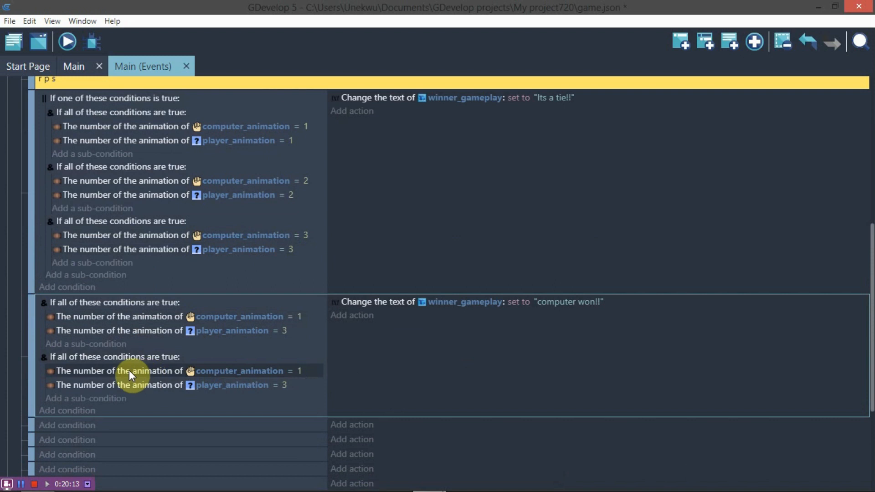
Step: In the second And block of the "computer won!!" event, set computer_animation to 2 and player_animation to 1
{"action": "left_click", "coordinate": [300, 374]}
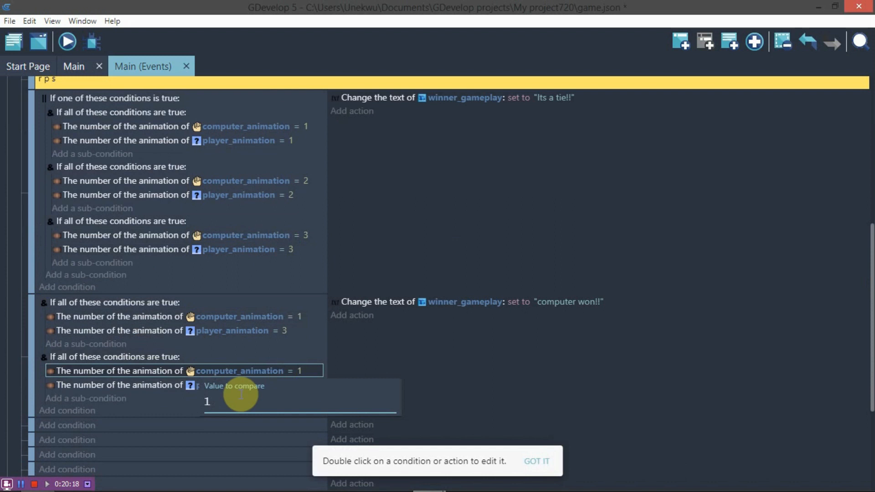
{"action": "left_click", "coordinate": [468, 363]}
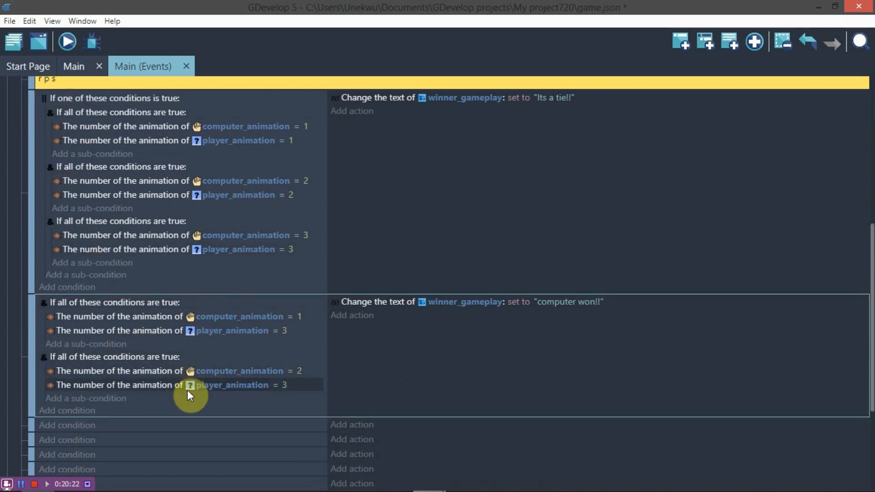
{"action": "left_click", "coordinate": [283, 385]}
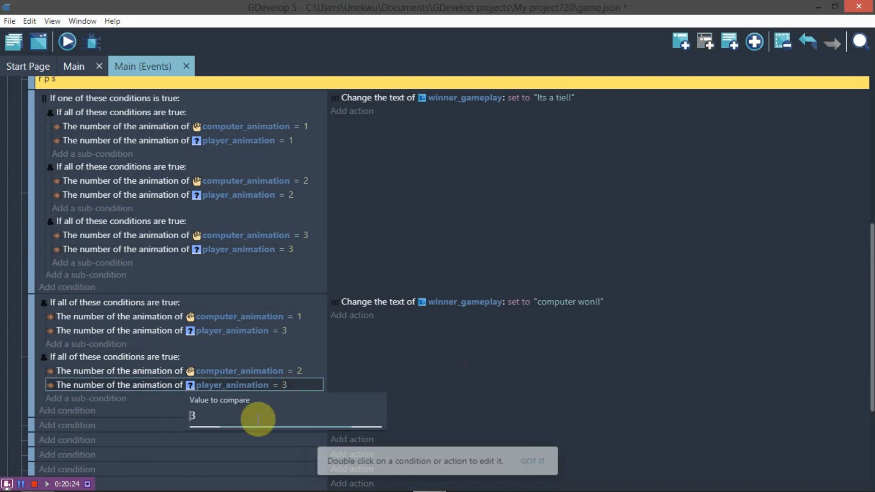
{"action": "type", "text": "1"}
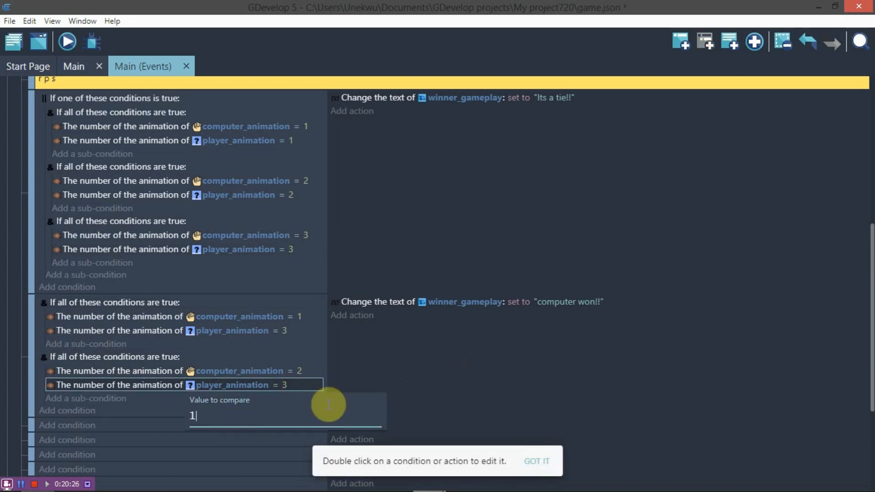
{"action": "left_click", "coordinate": [470, 390]}
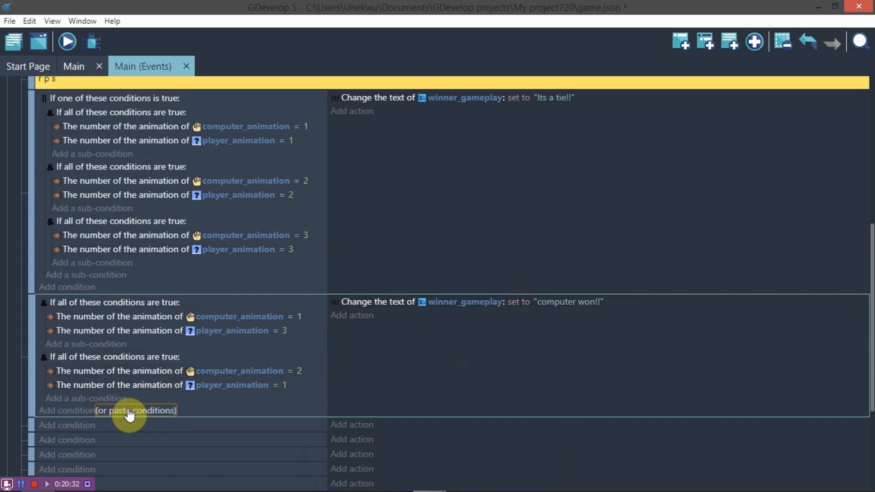
Step: Paste a third And block into the "computer won!!" event and set its computer_animation value to 3
{"action": "left_click", "coordinate": [129, 415]}
{"action": "scroll", "coordinate": [280, 276], "scroll_direction": "down", "scroll_amount": 1}
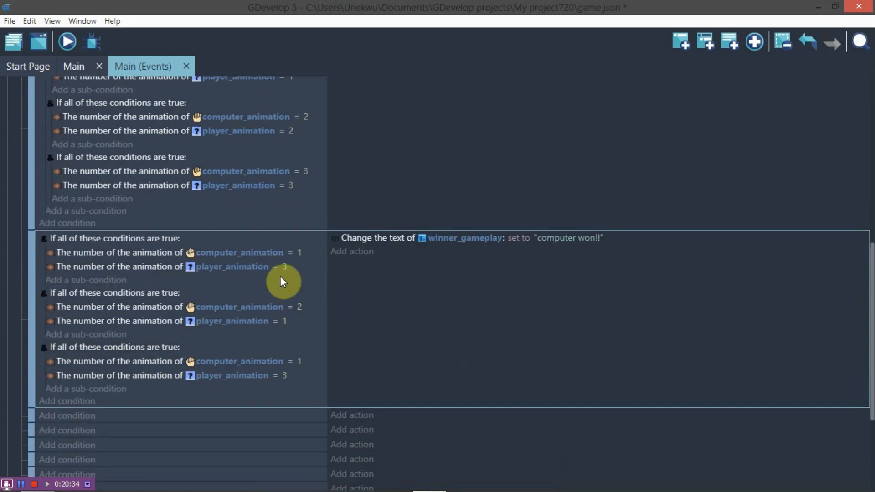
{"action": "scroll", "coordinate": [280, 282], "scroll_direction": "up", "scroll_amount": 1}
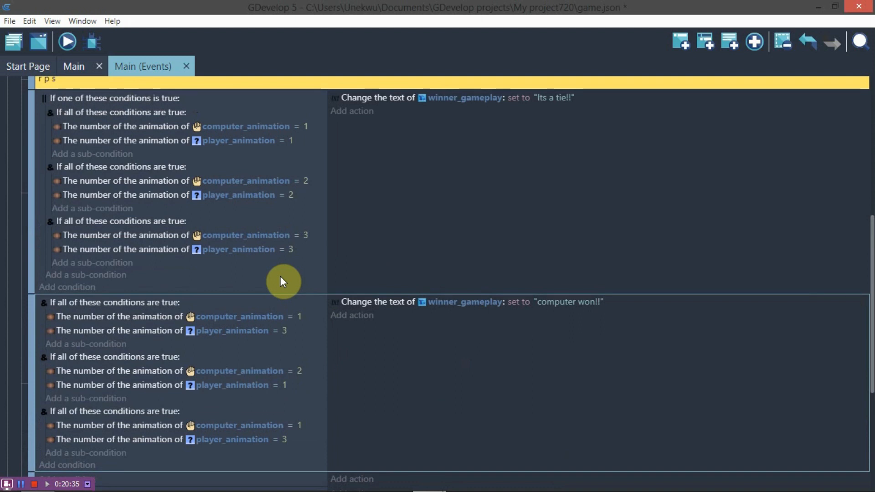
{"action": "left_click", "coordinate": [292, 426]}
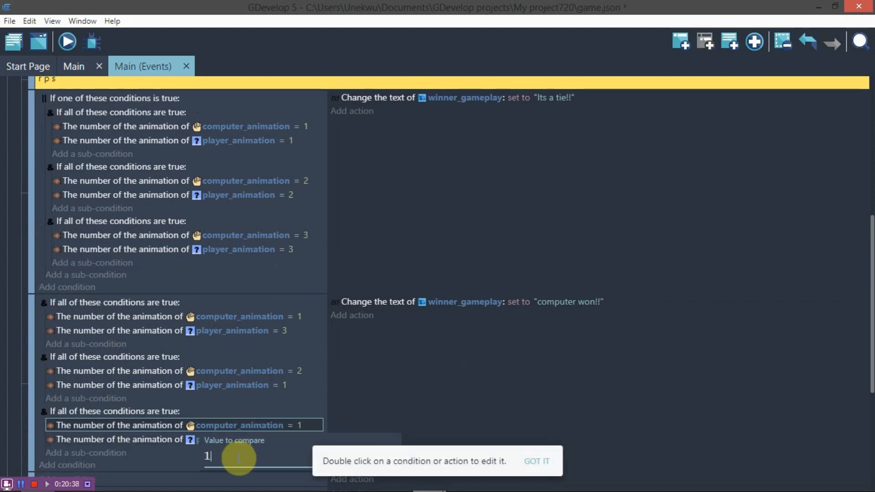
{"action": "left_click", "coordinate": [432, 360]}
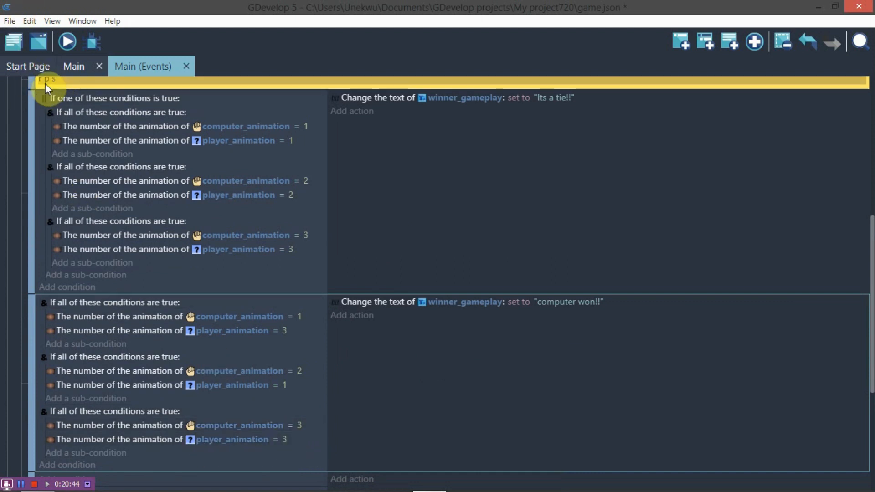
Step: Set the compared animation number of player_animation to 2 in the third And block of the "computer won!!" event
{"action": "scroll", "coordinate": [45, 83], "scroll_direction": "up", "scroll_amount": 1}
{"action": "scroll", "coordinate": [187, 357], "scroll_direction": "down", "scroll_amount": 1}
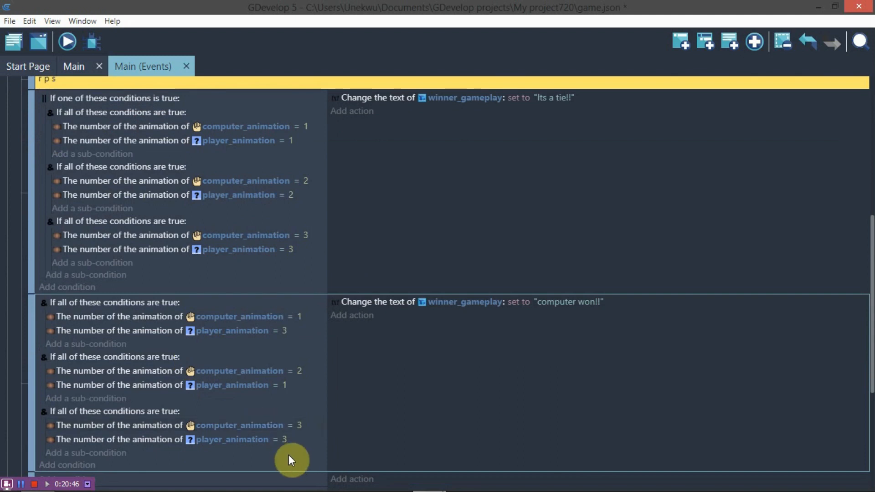
{"action": "left_click", "coordinate": [281, 440]}
{"action": "left_click", "coordinate": [285, 439]}
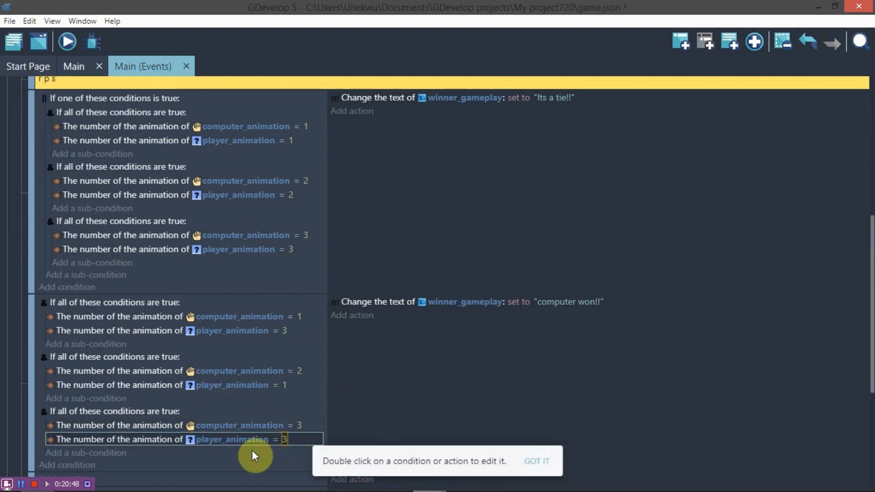
{"action": "type", "text": "2"}
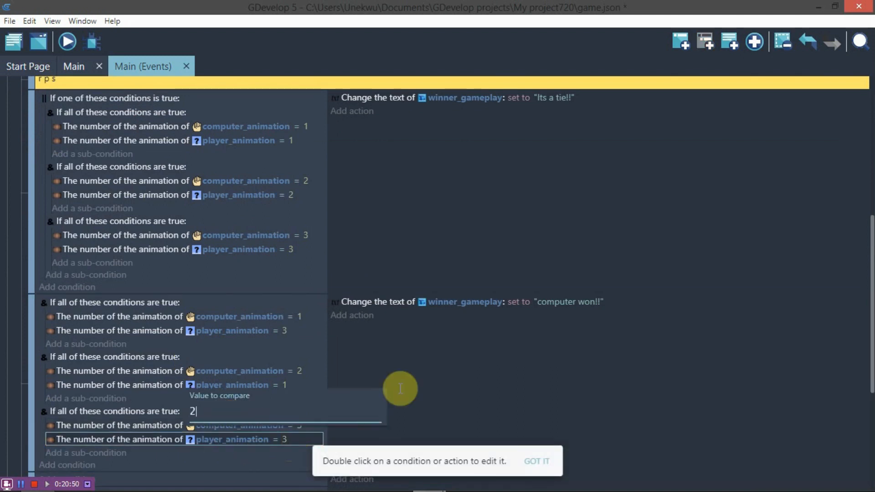
{"action": "left_click", "coordinate": [412, 332]}
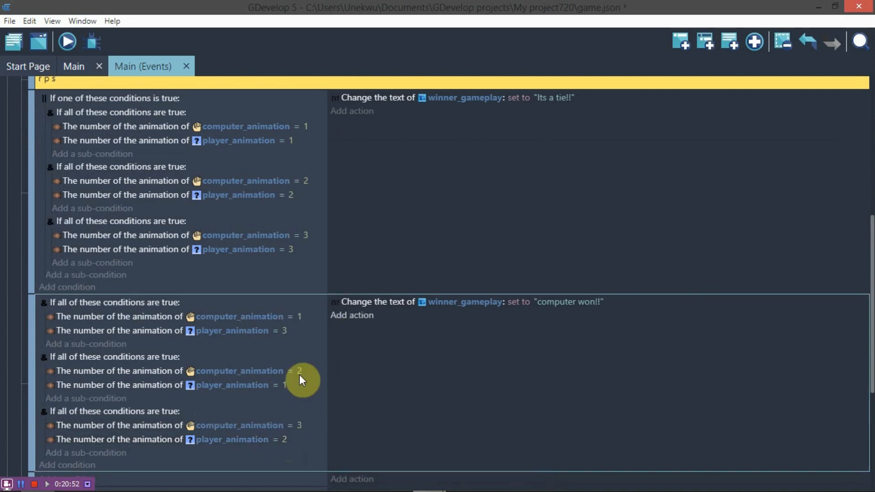
Step: Copy the whole "computer won!!" event and paste the duplicate directly below it, before the empty sub-events
{"action": "scroll", "coordinate": [449, 330], "scroll_direction": "down", "scroll_amount": 3}
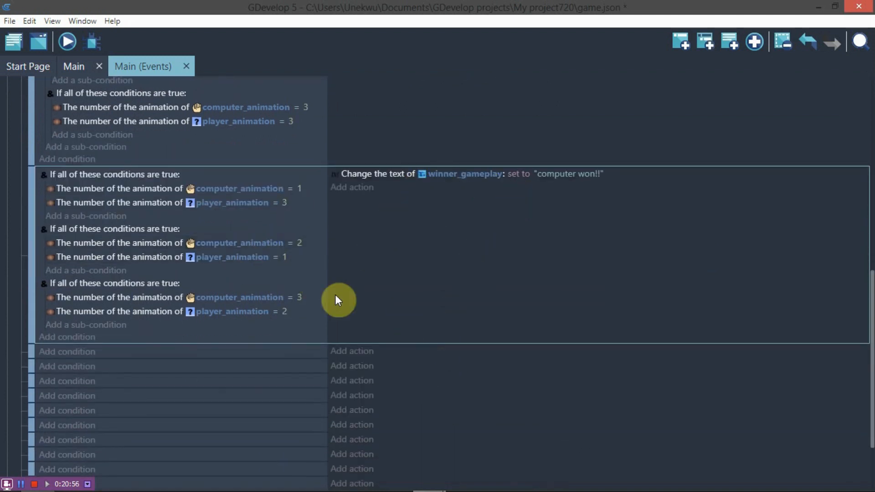
{"action": "scroll", "coordinate": [396, 246], "scroll_direction": "down", "scroll_amount": 2}
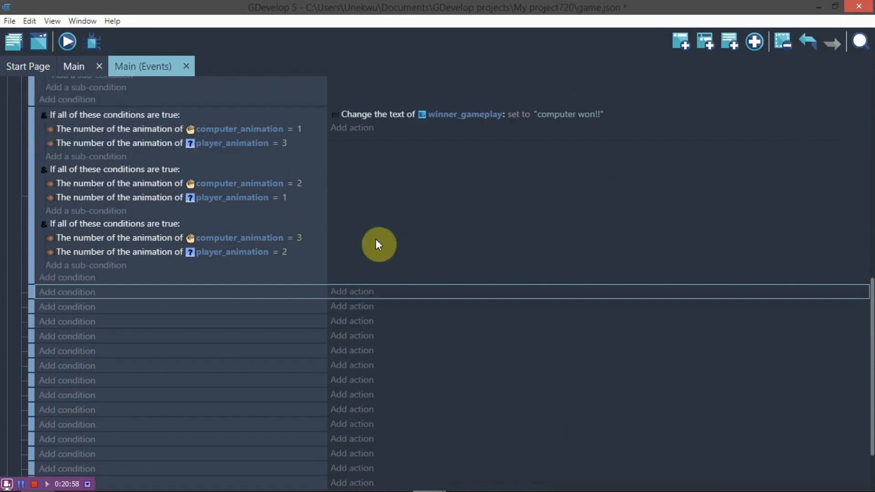
{"action": "right_click", "coordinate": [416, 214]}
{"action": "left_click", "coordinate": [395, 284]}
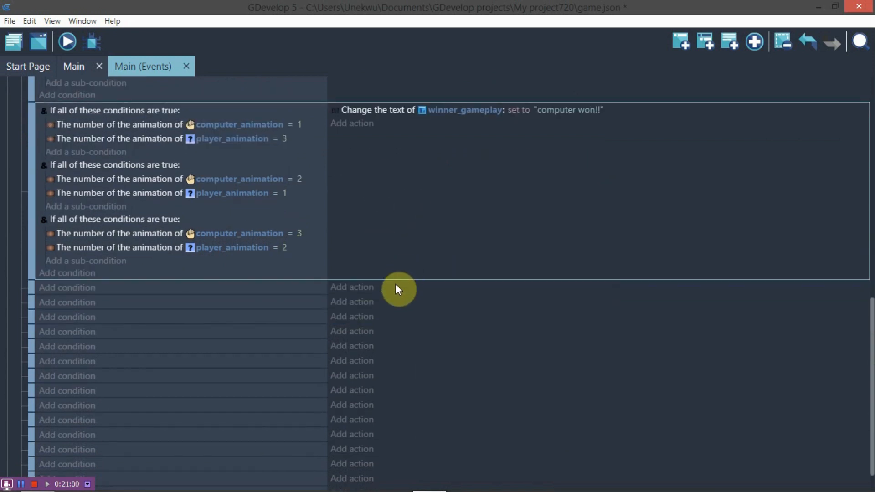
{"action": "left_click", "coordinate": [395, 283]}
{"action": "right_click", "coordinate": [395, 284]}
{"action": "left_click", "coordinate": [436, 101]}
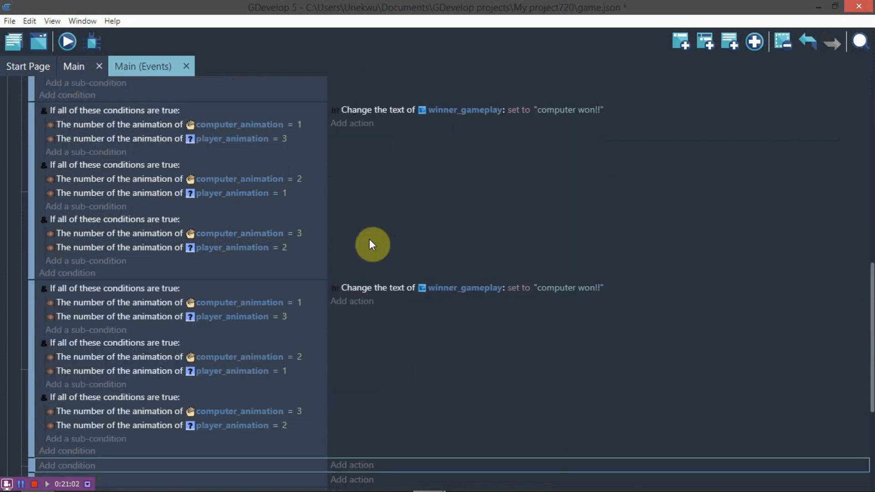
Step: Reorder the duplicated event's three And blocks so each player_animation condition comes before its computer_animation condition
{"action": "scroll", "coordinate": [370, 239], "scroll_direction": "down", "scroll_amount": 3}
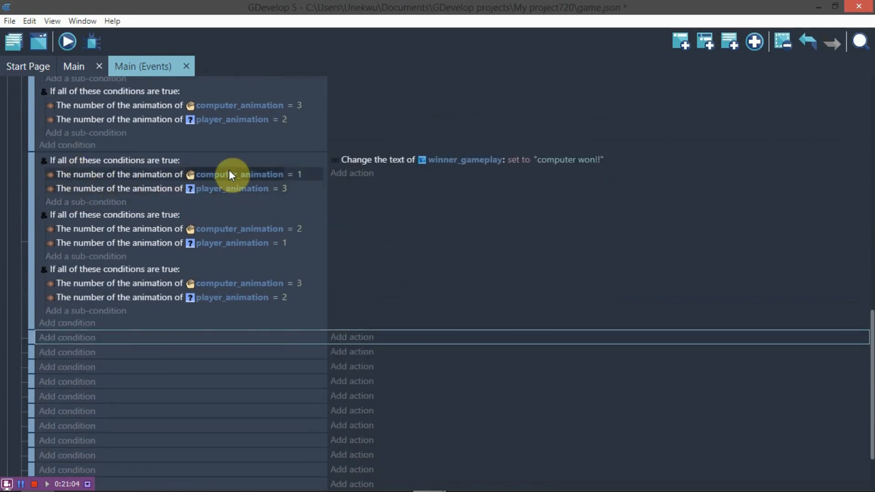
{"action": "left_click", "coordinate": [230, 176]}
{"action": "left_click_drag", "start_coordinate": [248, 204], "coordinate": [138, 205]}
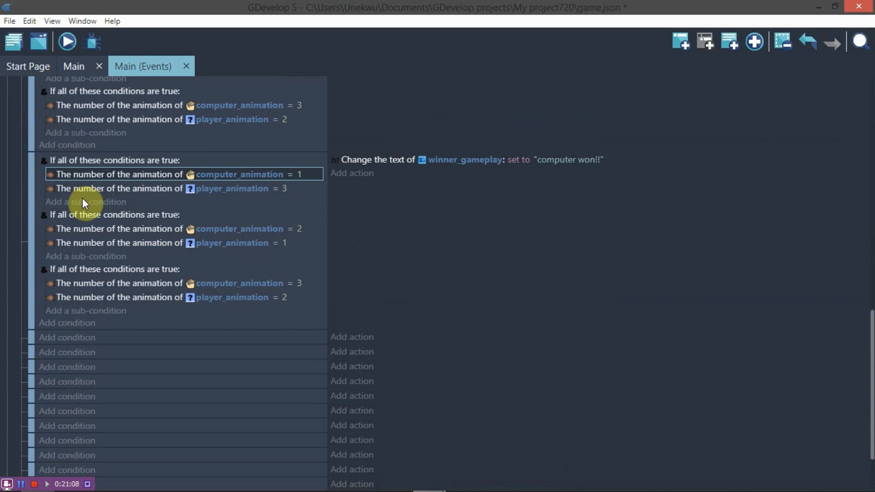
{"action": "left_click", "coordinate": [71, 188]}
{"action": "left_click_drag", "start_coordinate": [74, 172], "coordinate": [87, 194]}
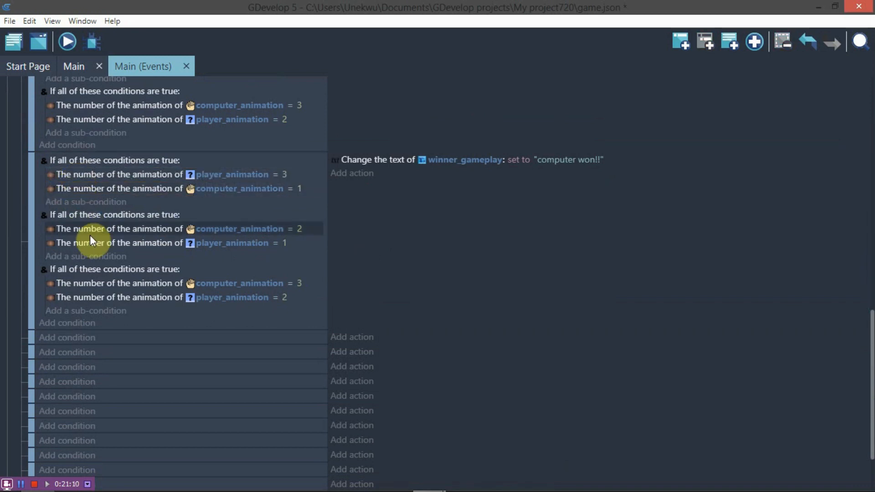
{"action": "left_click", "coordinate": [94, 245]}
{"action": "left_click_drag", "start_coordinate": [94, 228], "coordinate": [93, 227]}
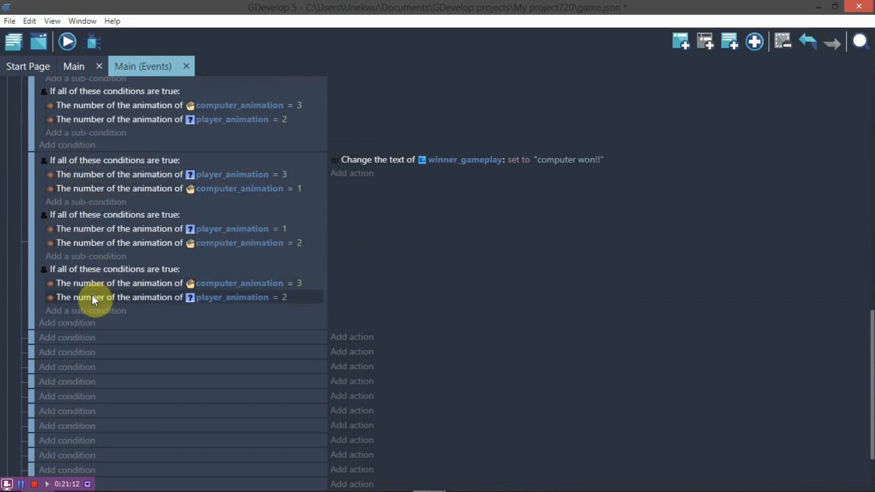
{"action": "left_click_drag", "start_coordinate": [92, 295], "coordinate": [94, 281]}
{"action": "left_click_drag", "start_coordinate": [264, 260], "coordinate": [292, 245]}
{"action": "scroll", "coordinate": [210, 143], "scroll_direction": "up", "scroll_amount": 4}
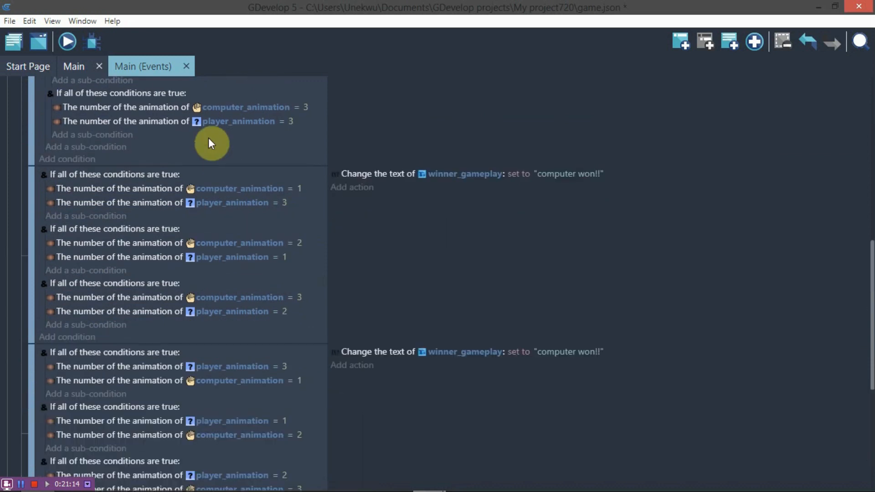
{"action": "scroll", "coordinate": [360, 264], "scroll_direction": "down", "scroll_amount": 3}
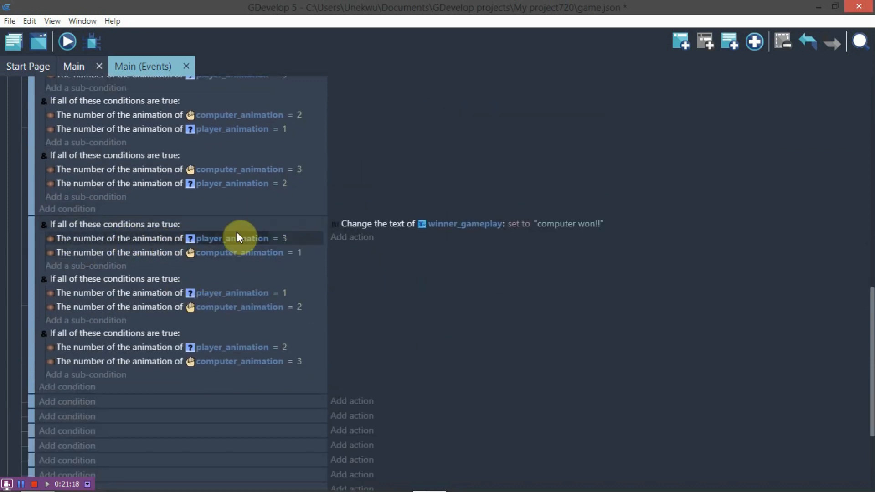
Step: In the duplicated event's first And block, set the player_animation value to 1 and the computer_animation value to 3
{"action": "scroll", "coordinate": [292, 236], "scroll_direction": "up", "scroll_amount": 4}
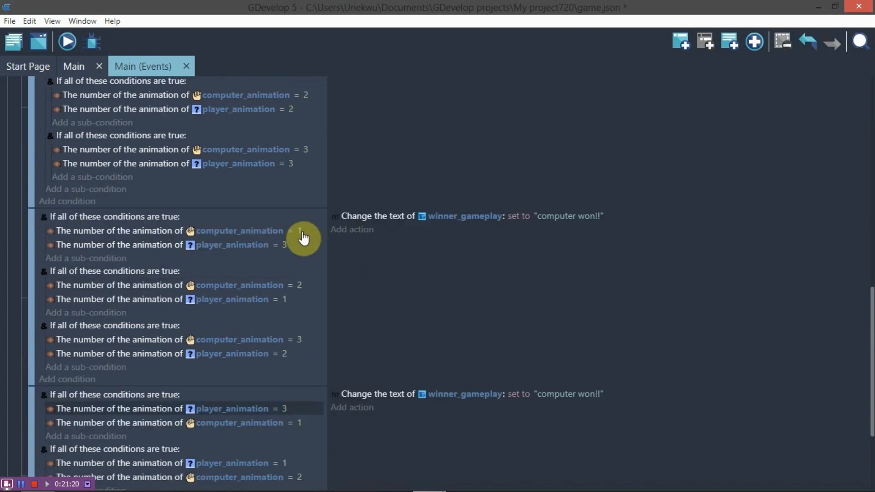
{"action": "scroll", "coordinate": [302, 234], "scroll_direction": "up", "scroll_amount": 5}
{"action": "scroll", "coordinate": [52, 206], "scroll_direction": "down", "scroll_amount": 6}
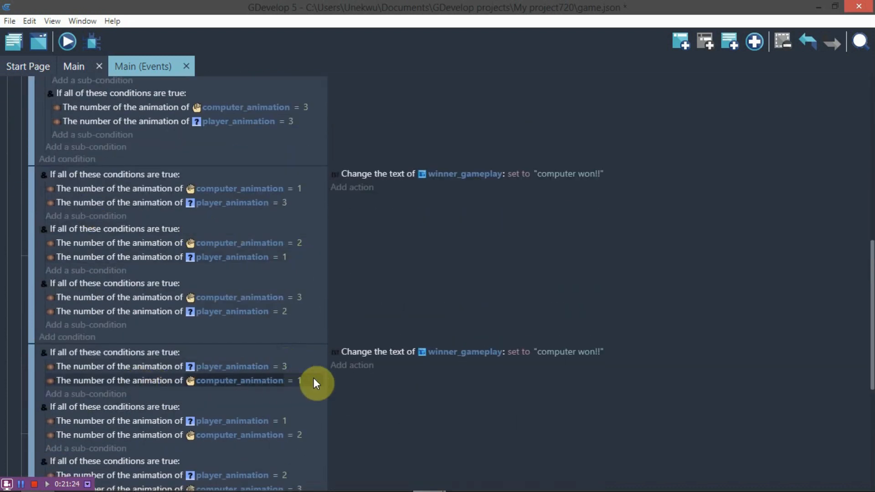
{"action": "scroll", "coordinate": [282, 368], "scroll_direction": "up", "scroll_amount": 6}
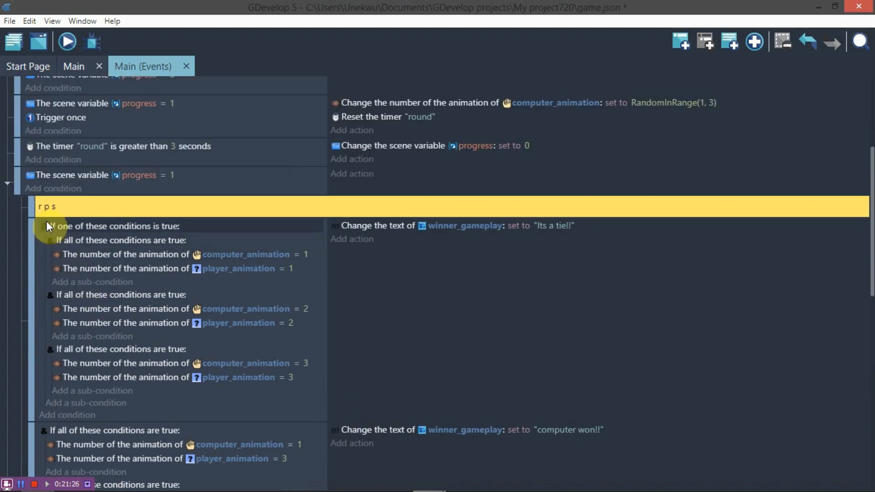
{"action": "scroll", "coordinate": [169, 248], "scroll_direction": "down", "scroll_amount": 6}
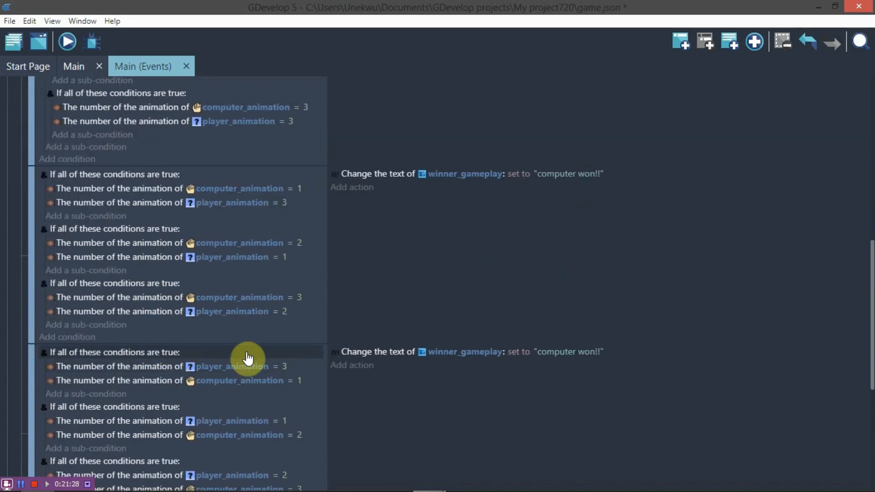
{"action": "left_click", "coordinate": [284, 366]}
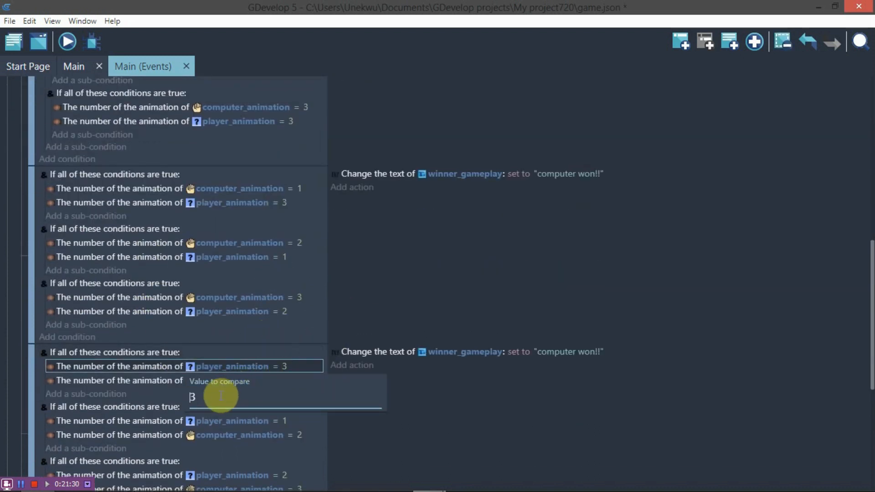
{"action": "type", "text": "1"}
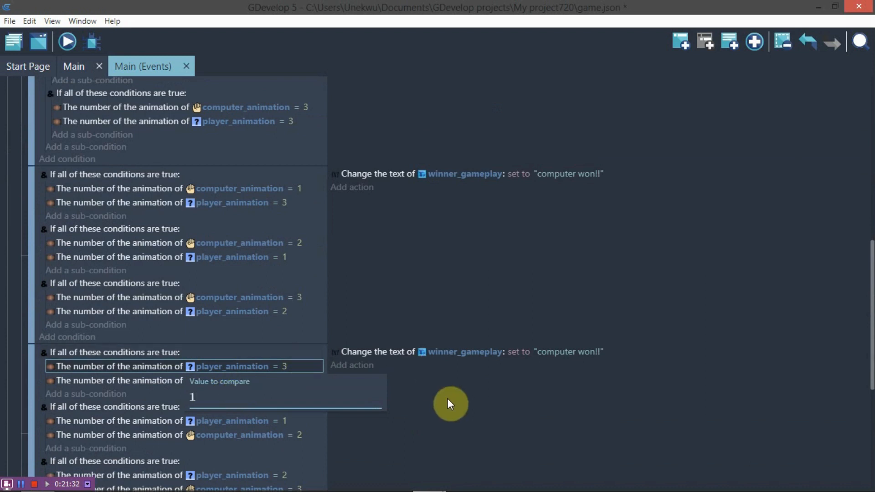
{"action": "left_click", "coordinate": [447, 399]}
{"action": "left_click", "coordinate": [297, 378]}
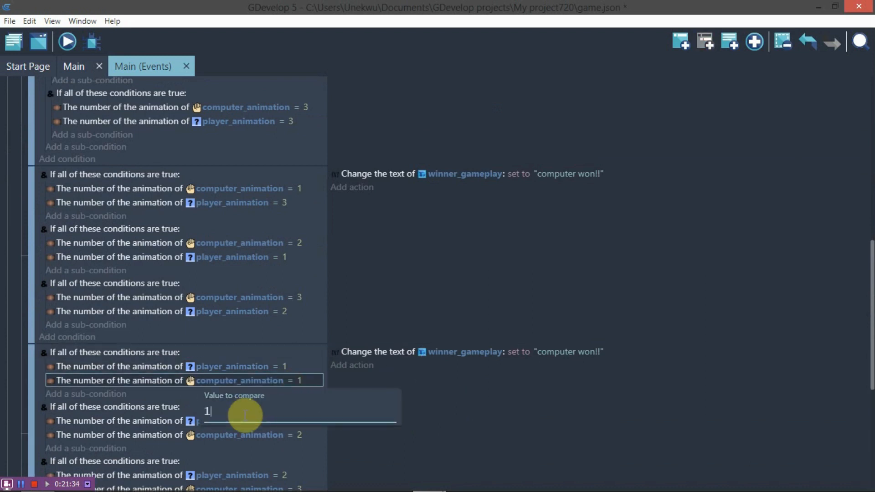
{"action": "key", "text": "BackSpace"}
{"action": "type", "text": "3"}
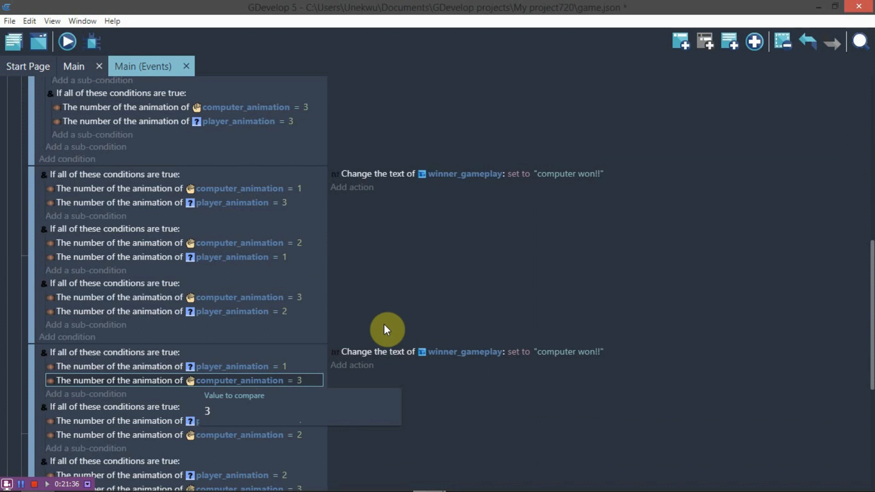
{"action": "left_click", "coordinate": [384, 324]}
Step: Set the compared player_animation number to 2 in the duplicated event's second And block
{"action": "scroll", "coordinate": [285, 335], "scroll_direction": "down", "scroll_amount": 3}
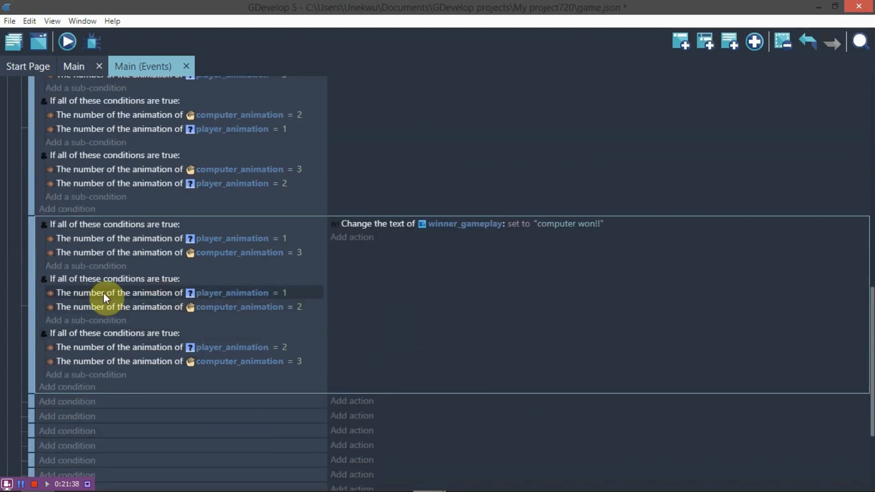
{"action": "left_click", "coordinate": [283, 294]}
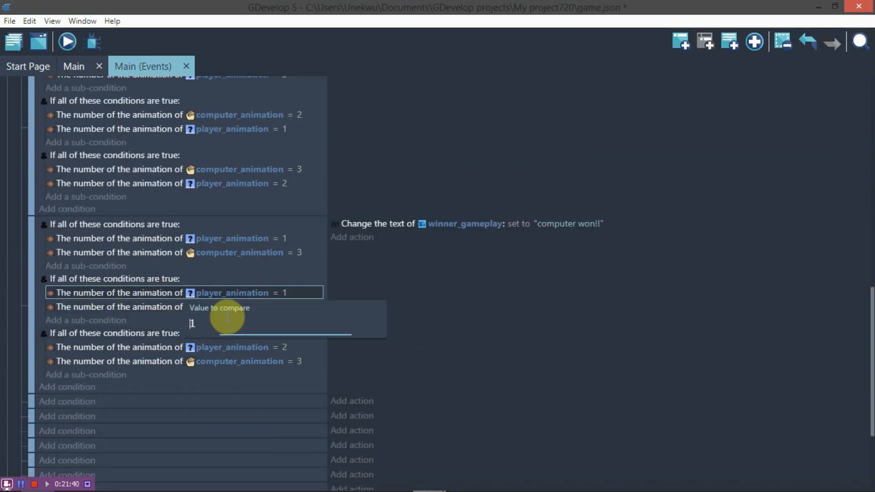
{"action": "type", "text": "2"}
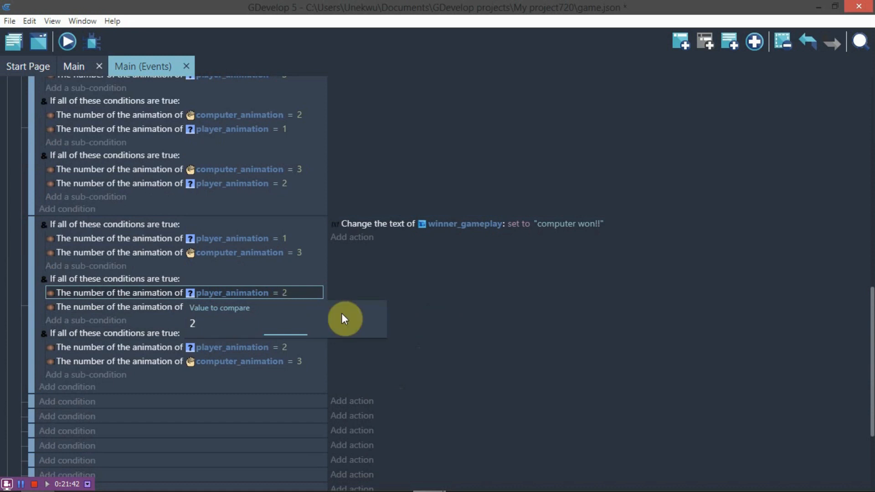
{"action": "left_click", "coordinate": [300, 314]}
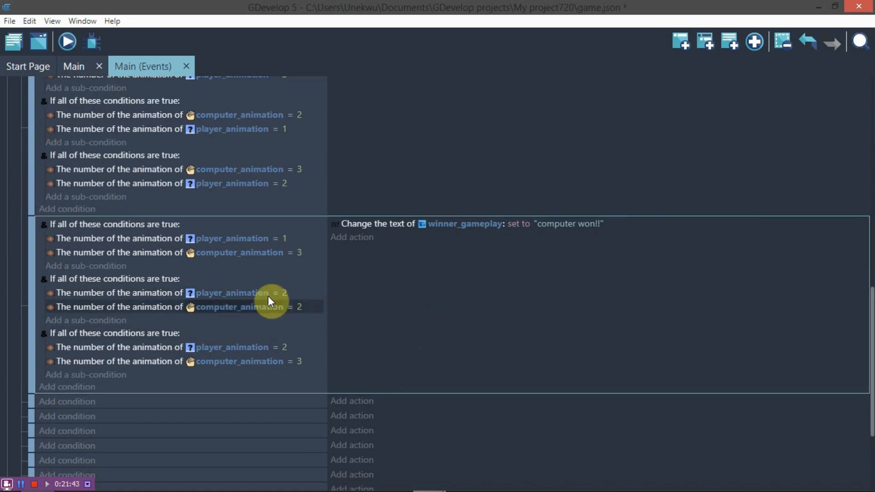
Step: Set the compared computer_animation number to 3 in the duplicated event's second And block
{"action": "left_click", "coordinate": [300, 307]}
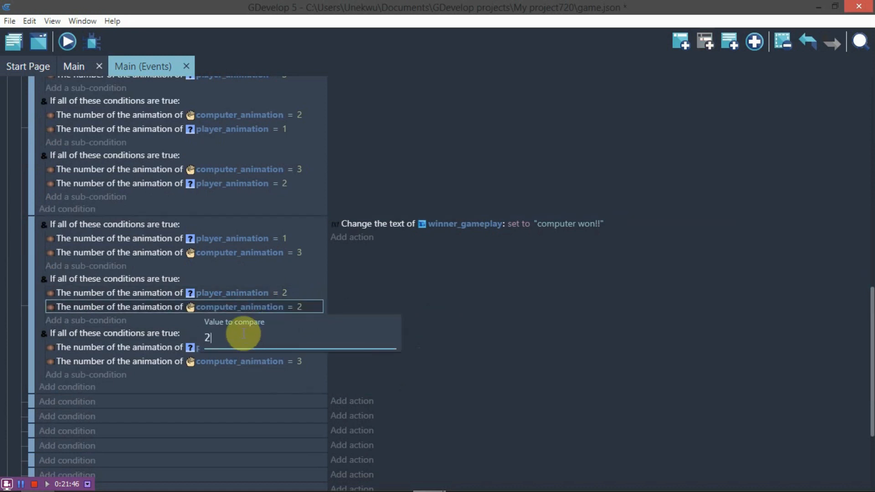
{"action": "left_click", "coordinate": [293, 198]}
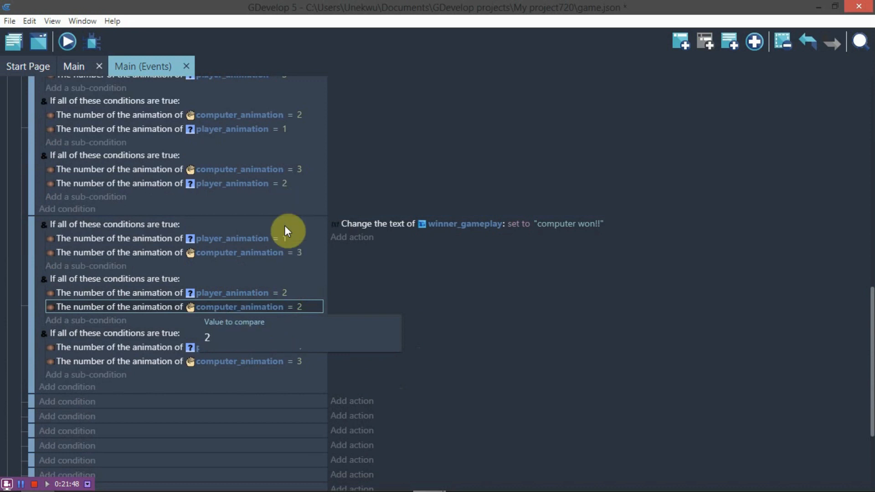
{"action": "left_click", "coordinate": [297, 309]}
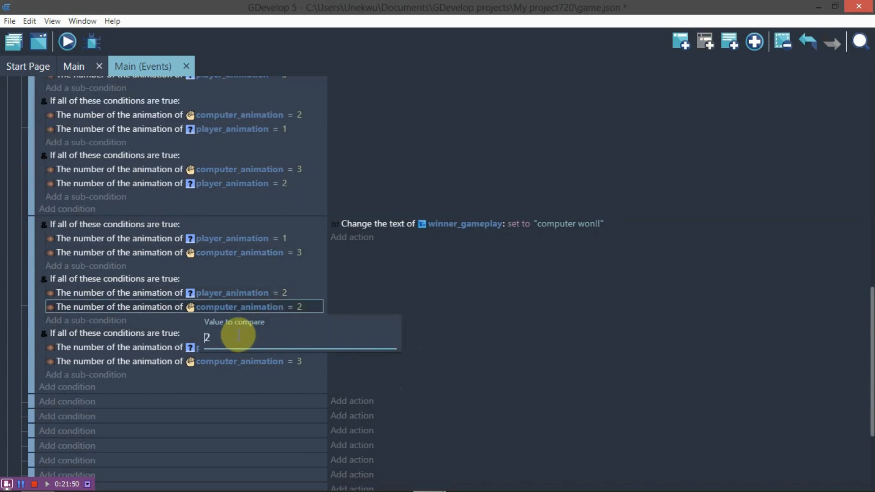
{"action": "left_click", "coordinate": [378, 382]}
Step: Change the compared player_animation number to 3 in the duplicated event's third And block
{"action": "left_click", "coordinate": [285, 347]}
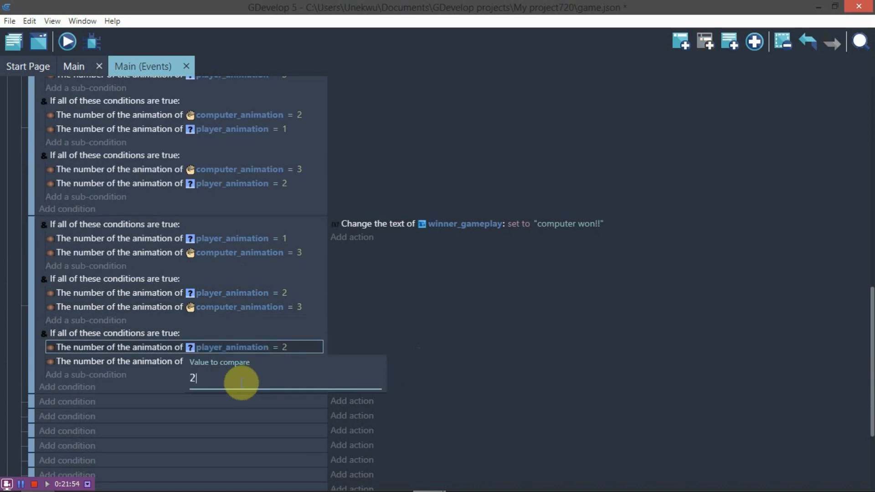
{"action": "key", "text": "BackSpace"}
{"action": "type", "text": "3"}
{"action": "left_click", "coordinate": [329, 341]}
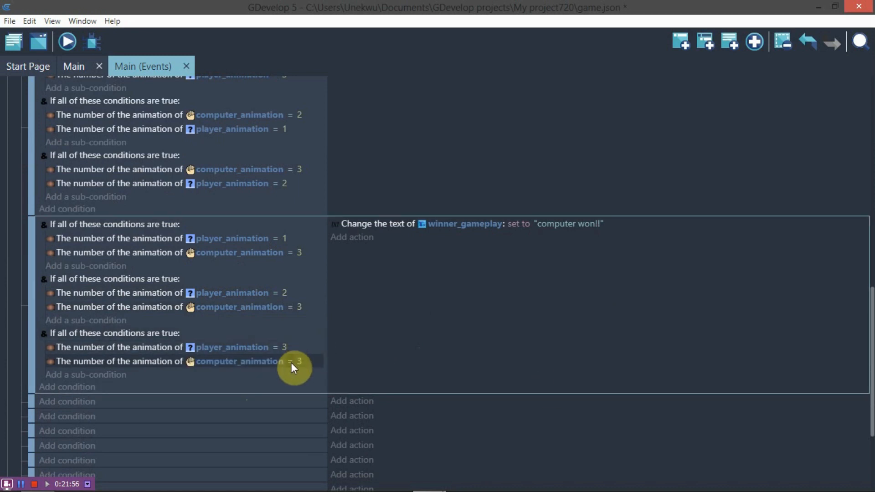
Step: Clear the compared computer_animation number in the duplicated event's third And block
{"action": "left_click", "coordinate": [297, 362]}
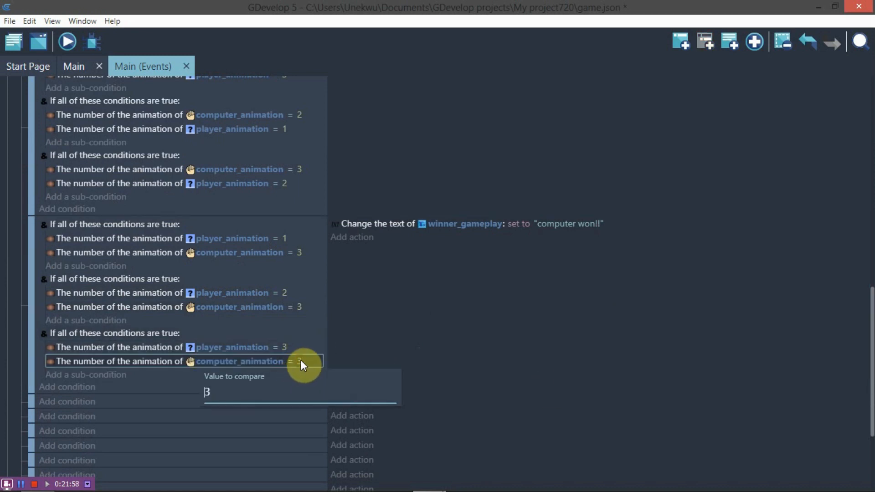
{"action": "left_click", "coordinate": [390, 349]}
{"action": "left_click", "coordinate": [303, 362]}
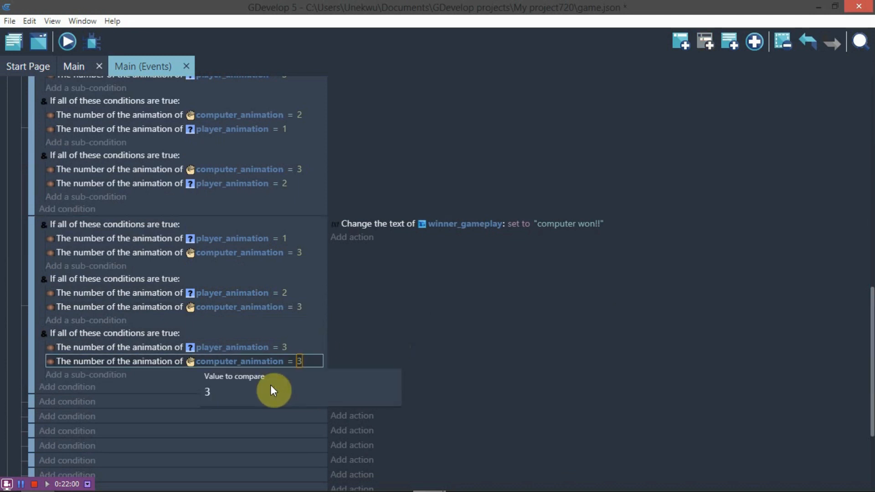
{"action": "left_click", "coordinate": [249, 391]}
{"action": "key", "text": "BackSpace"}
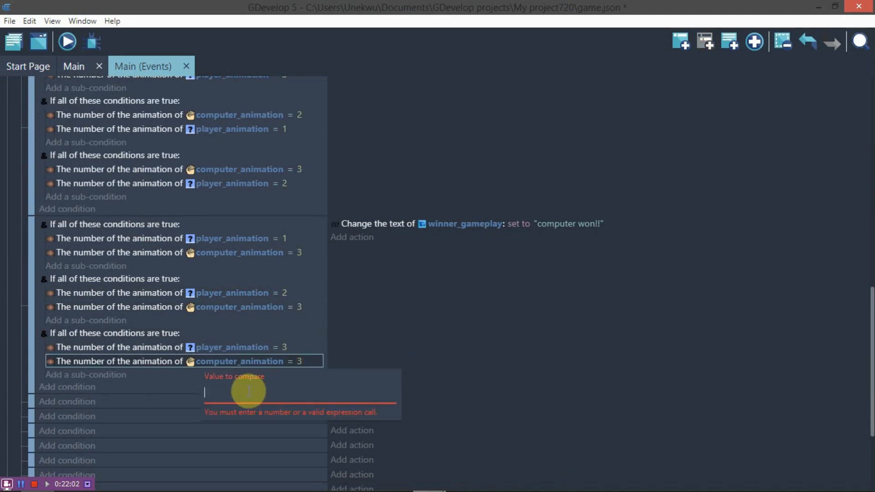
{"action": "left_click", "coordinate": [575, 360]}
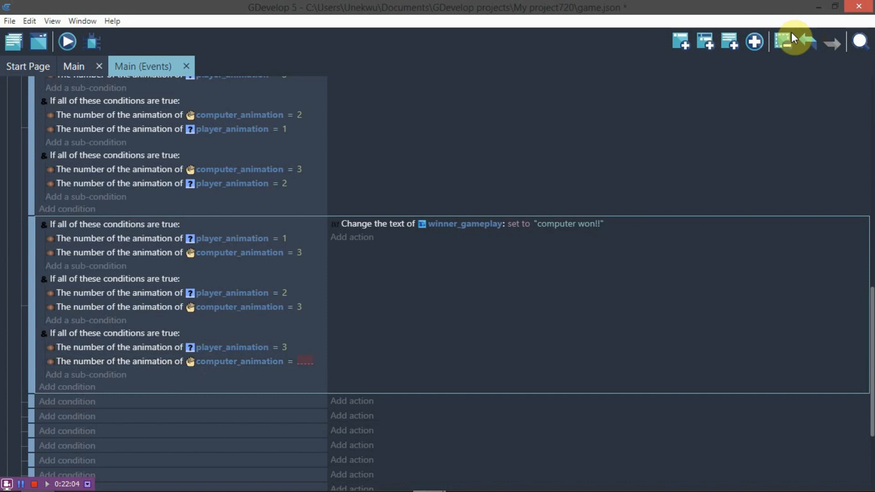
Step: Undo the third And block's value changes and the computer_animation change in the duplicated event's second And block
{"action": "left_click", "coordinate": [815, 41]}
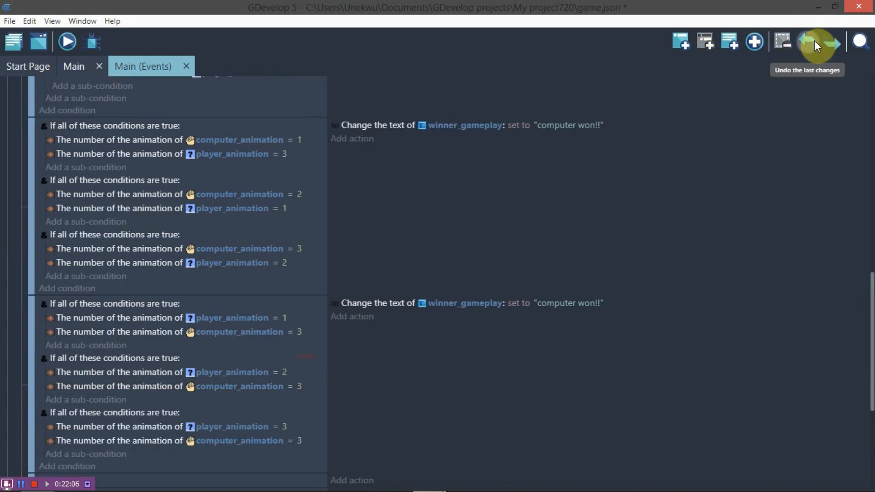
{"action": "left_click", "coordinate": [813, 41]}
{"action": "left_click", "coordinate": [814, 41]}
{"action": "left_click", "coordinate": [813, 41]}
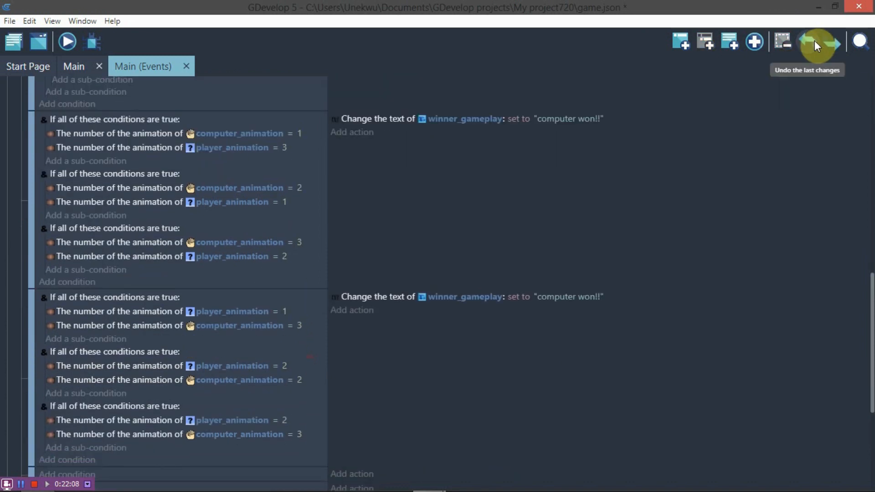
Step: Set the compared computer_animation number to 1 in the duplicated event's second And block
{"action": "scroll", "coordinate": [339, 287], "scroll_direction": "down", "scroll_amount": 2}
{"action": "scroll", "coordinate": [334, 276], "scroll_direction": "up", "scroll_amount": 2}
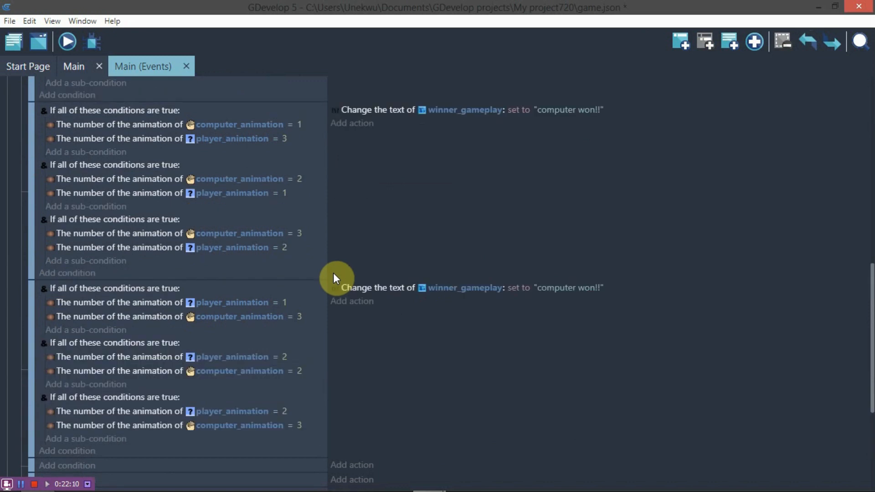
{"action": "left_click", "coordinate": [299, 372]}
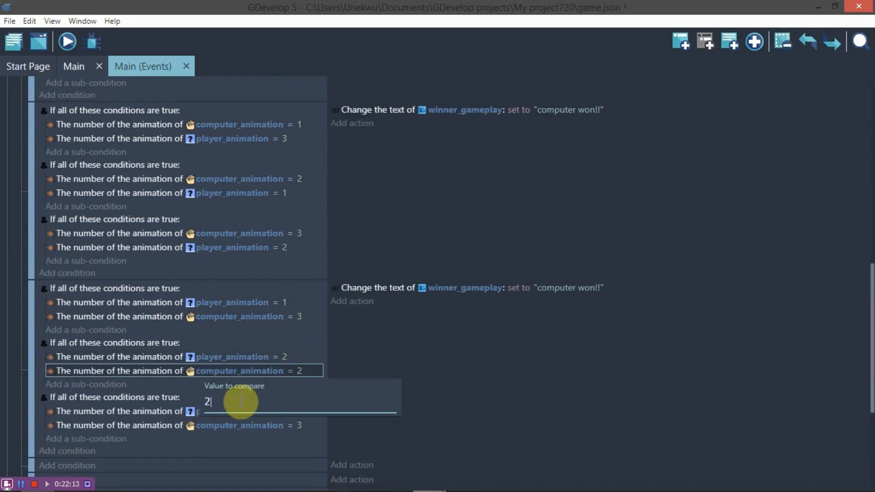
{"action": "key", "text": "BackSpace"}
{"action": "type", "text": "1"}
{"action": "left_click", "coordinate": [537, 377]}
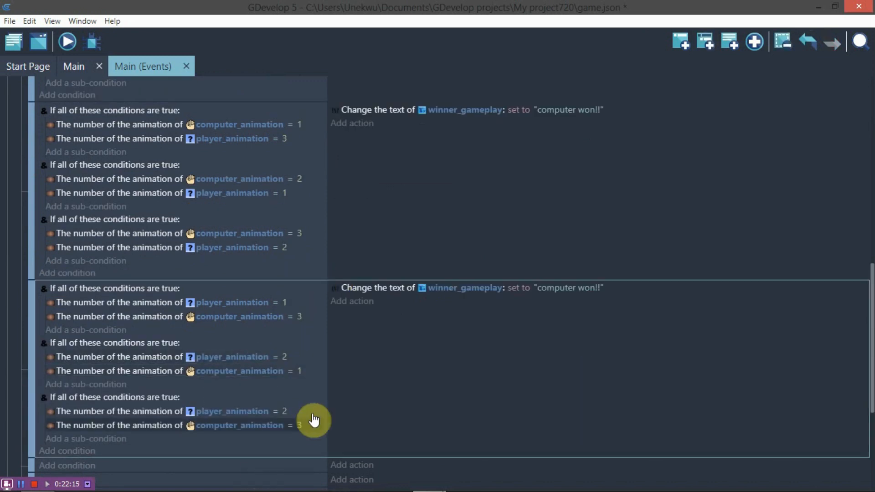
Step: In the duplicated event's third And block, set the player_animation value to 3 and the computer_animation value to 2
{"action": "left_click", "coordinate": [284, 412]}
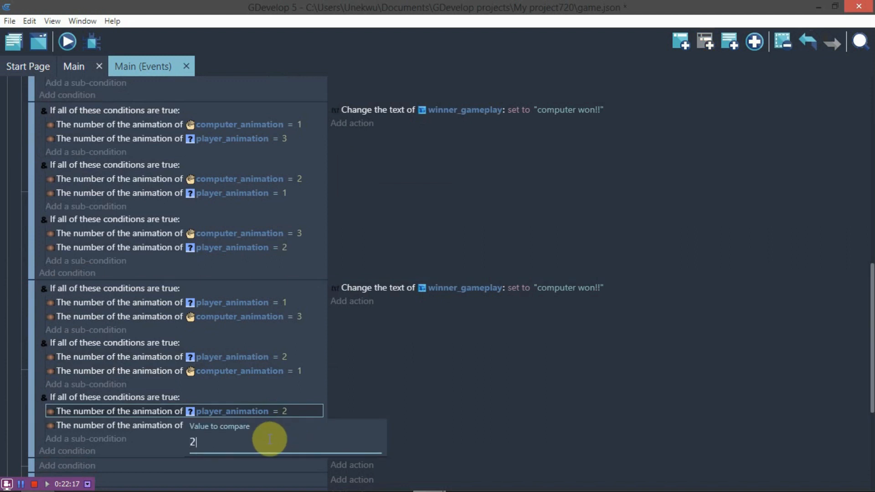
{"action": "type", "text": "3"}
{"action": "left_click", "coordinate": [471, 402]}
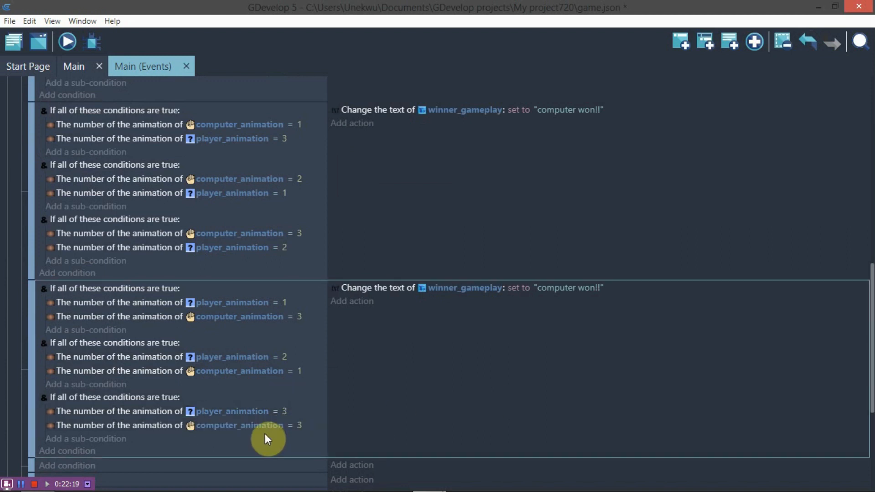
{"action": "left_click", "coordinate": [301, 425]}
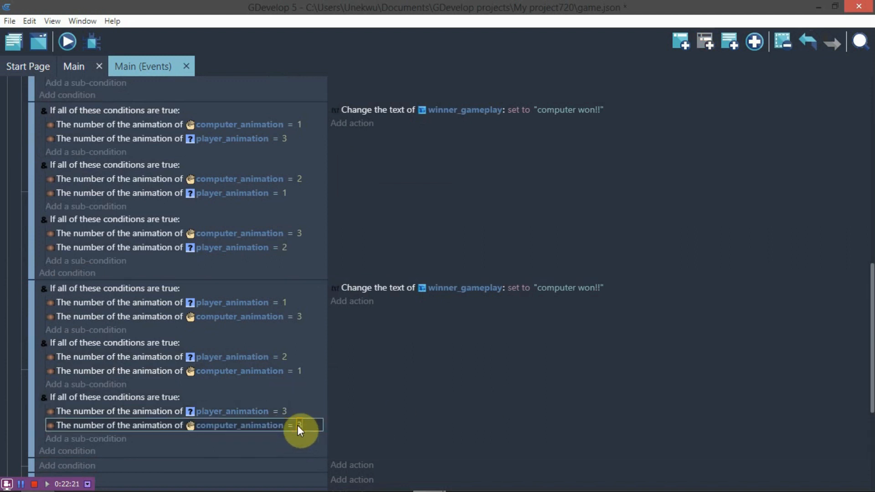
{"action": "key", "text": "BackSpace"}
{"action": "type", "text": "2"}
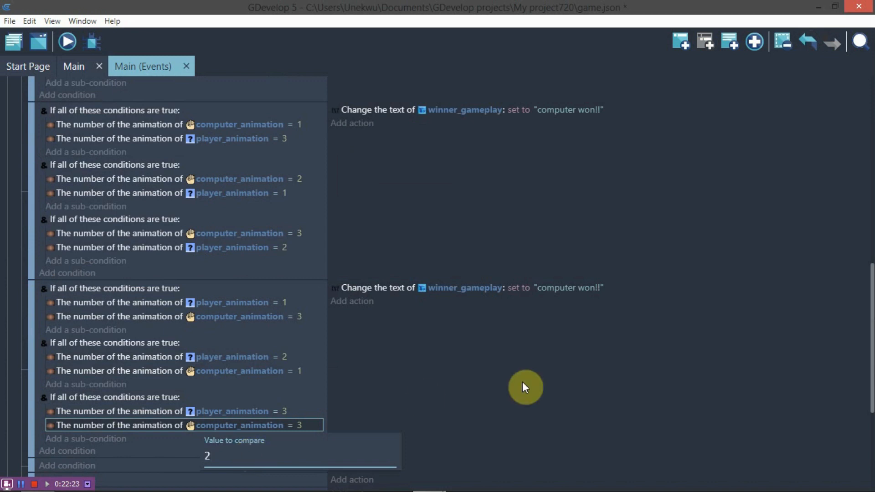
{"action": "left_click", "coordinate": [494, 305]}
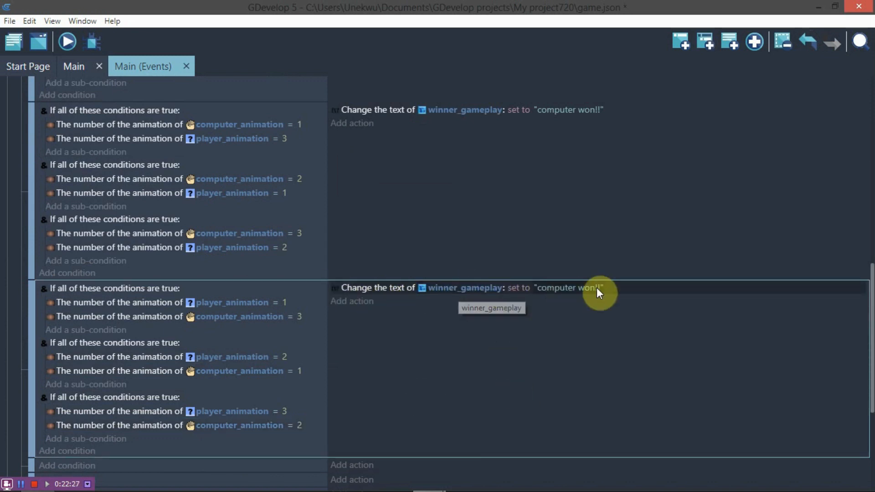
Step: Change the winner_gameplay text in the duplicated event's action to "you won!!"
{"action": "left_click", "coordinate": [570, 288]}
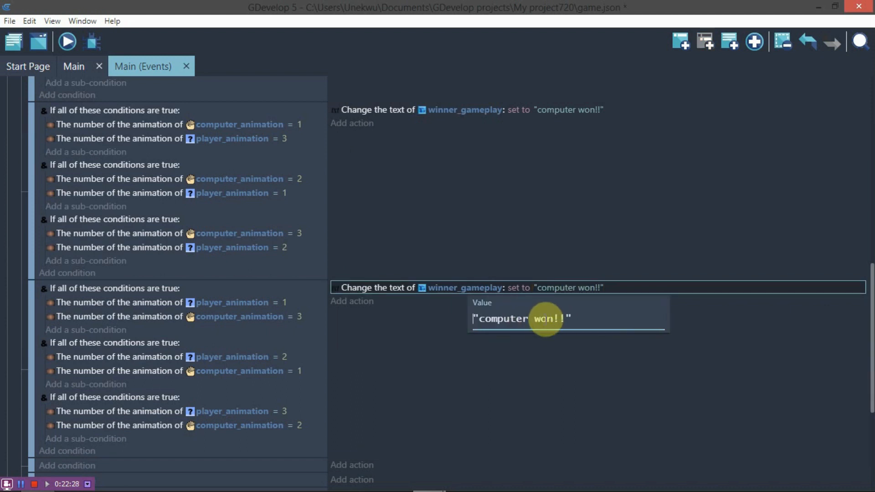
{"action": "left_click_drag", "start_coordinate": [529, 319], "coordinate": [480, 320]}
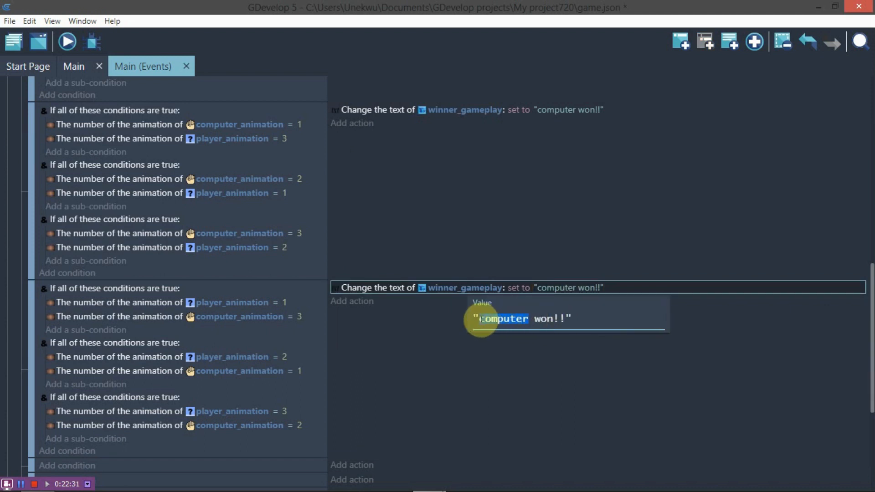
{"action": "key", "text": "BackSpace"}
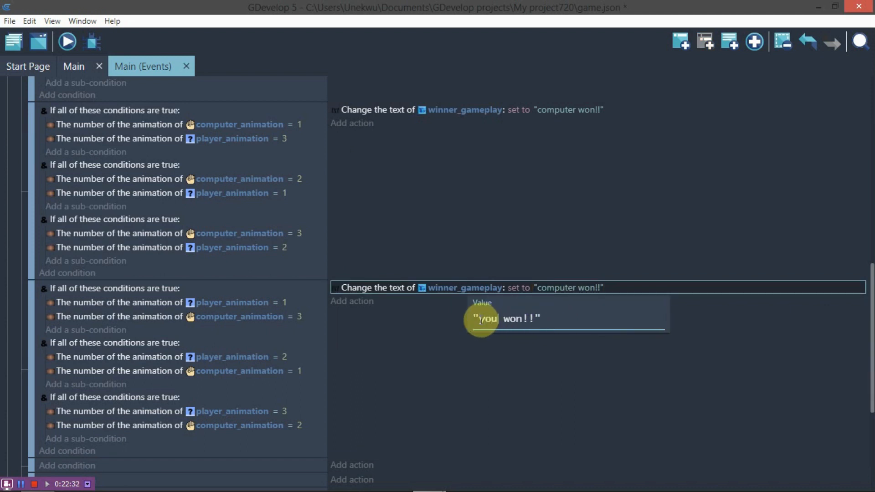
{"action": "left_click", "coordinate": [635, 362]}
{"action": "scroll", "coordinate": [202, 219], "scroll_direction": "up", "scroll_amount": 4}
{"action": "scroll", "coordinate": [455, 214], "scroll_direction": "up", "scroll_amount": 1}
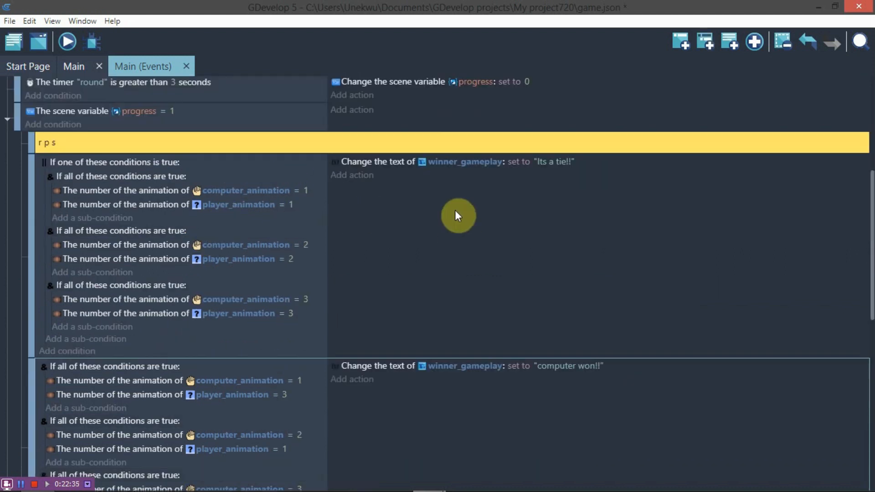
{"action": "scroll", "coordinate": [548, 269], "scroll_direction": "down", "scroll_amount": 4}
{"action": "scroll", "coordinate": [512, 299], "scroll_direction": "down", "scroll_amount": 1}
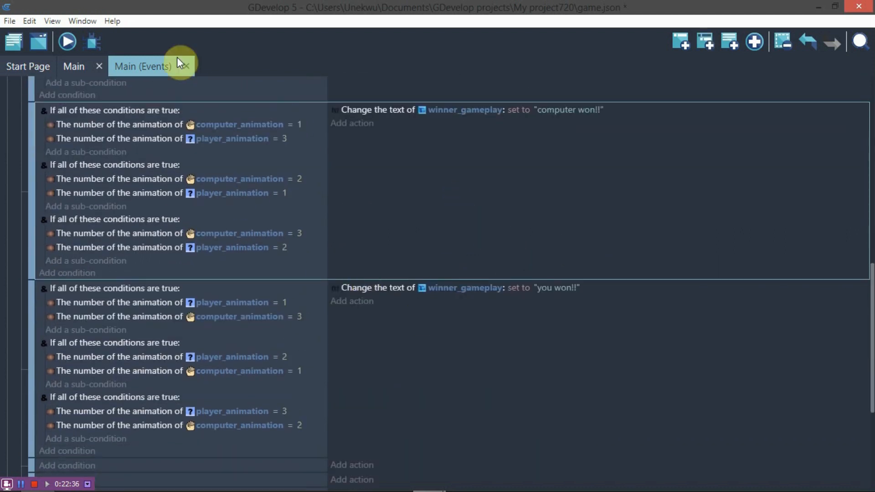
Step: Preview the game, play paper and scissors to test the result text, and close the preview
{"action": "left_click", "coordinate": [72, 45]}
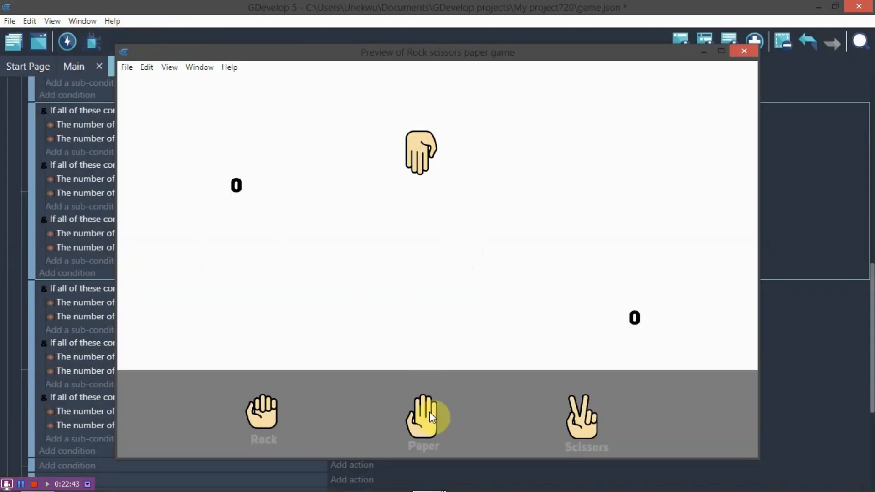
{"action": "left_click", "coordinate": [429, 412]}
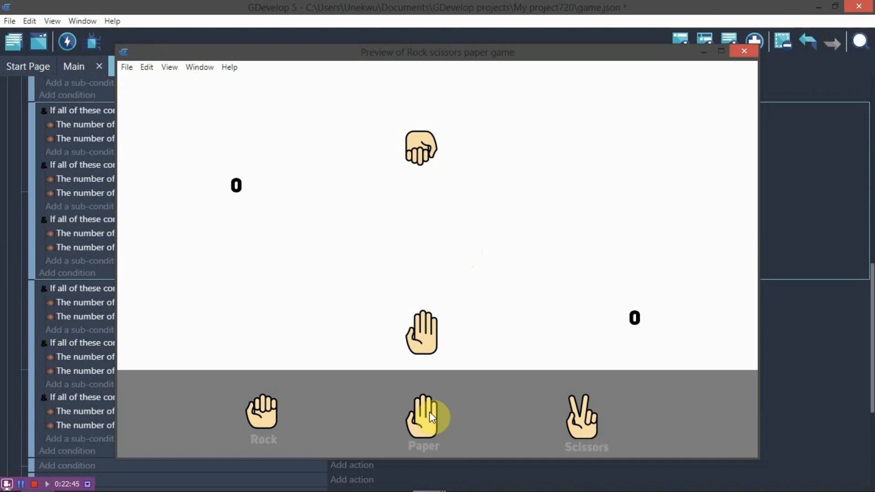
{"action": "left_click", "coordinate": [582, 429]}
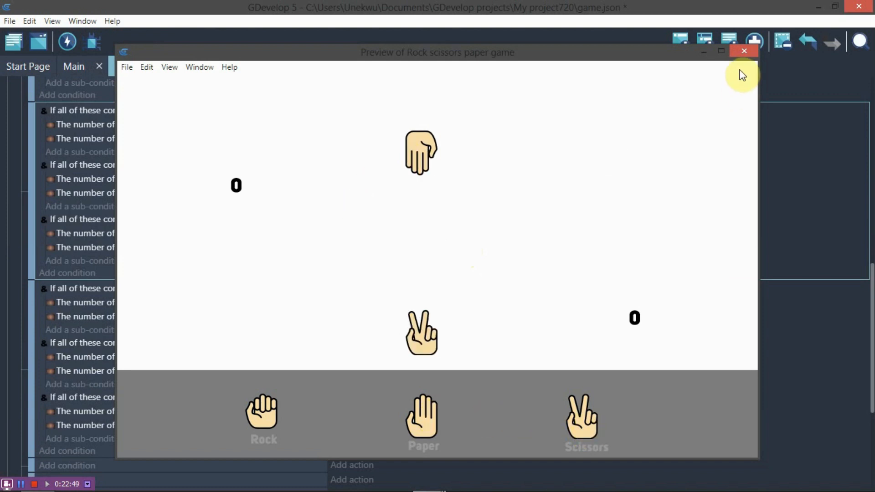
{"action": "left_click", "coordinate": [744, 51]}
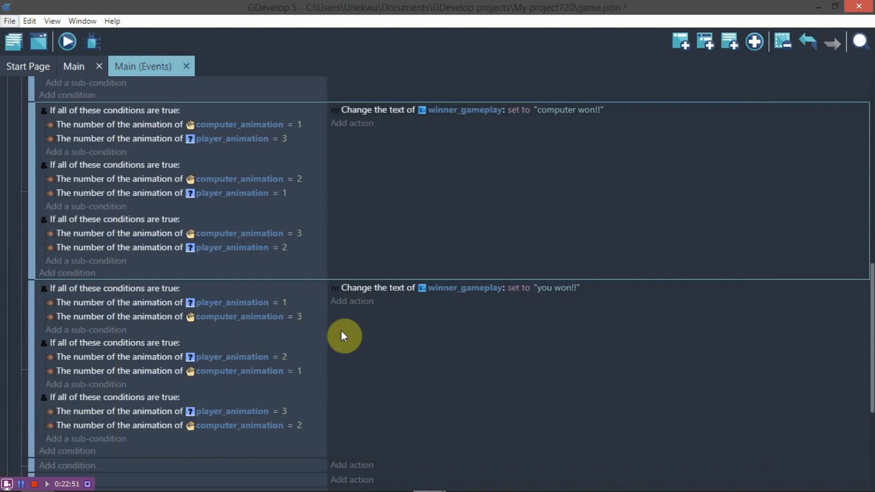
Step: Add an Or condition to the event that sets winner_gameplay to "computer won!!"
{"action": "scroll", "coordinate": [113, 304], "scroll_direction": "down", "scroll_amount": 3}
{"action": "scroll", "coordinate": [78, 225], "scroll_direction": "up", "scroll_amount": 4}
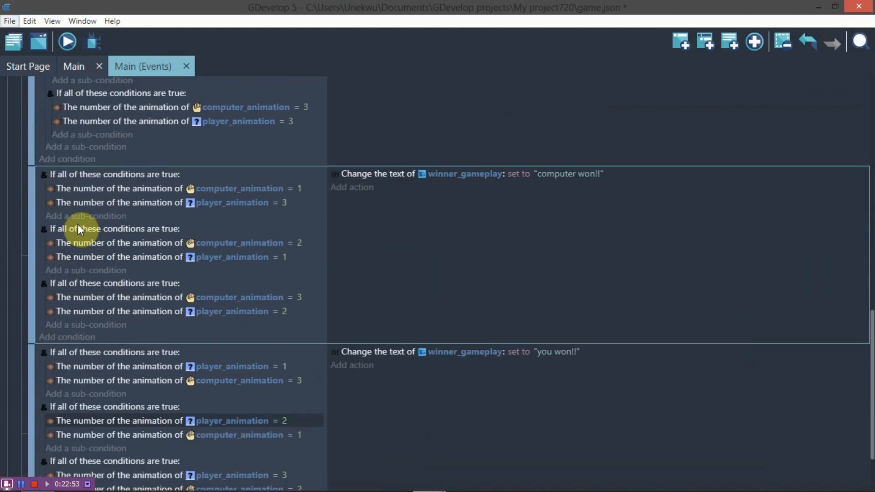
{"action": "scroll", "coordinate": [78, 225], "scroll_direction": "up", "scroll_amount": 7}
{"action": "scroll", "coordinate": [82, 218], "scroll_direction": "down", "scroll_amount": 6}
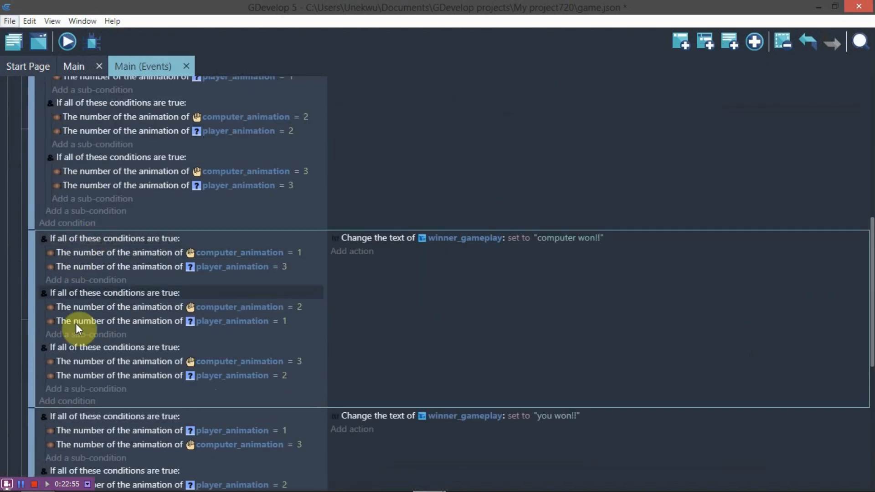
{"action": "left_click", "coordinate": [66, 402]}
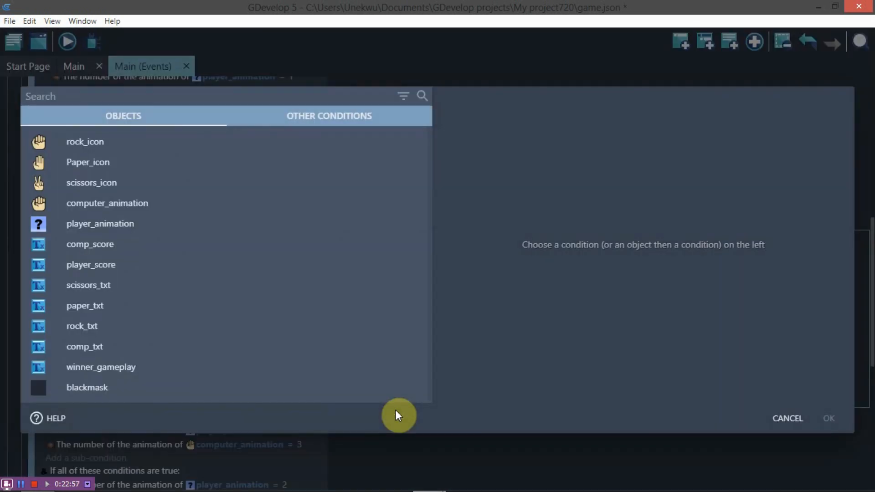
{"action": "type", "text": "or"}
{"action": "left_click", "coordinate": [88, 193]}
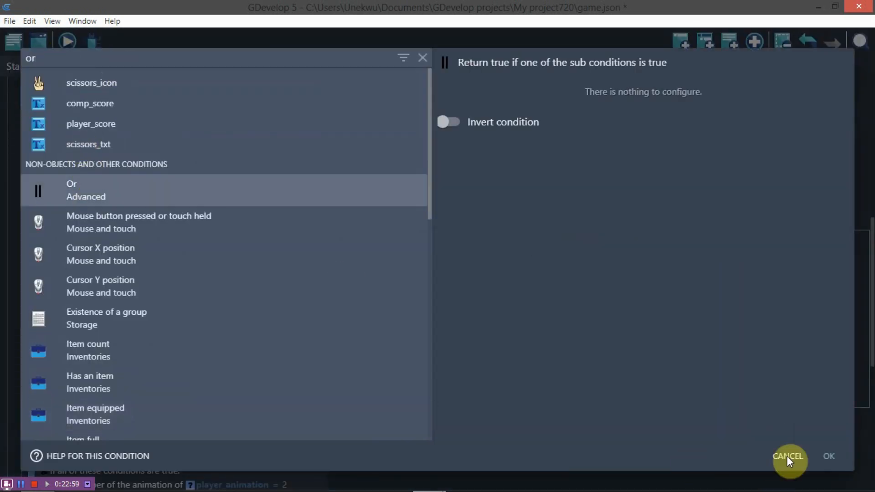
{"action": "left_click", "coordinate": [826, 457]}
Step: Nest the three "If all of these conditions are true" groups of the "computer won!!" event inside its Or condition
{"action": "scroll", "coordinate": [136, 360], "scroll_direction": "down", "scroll_amount": 2}
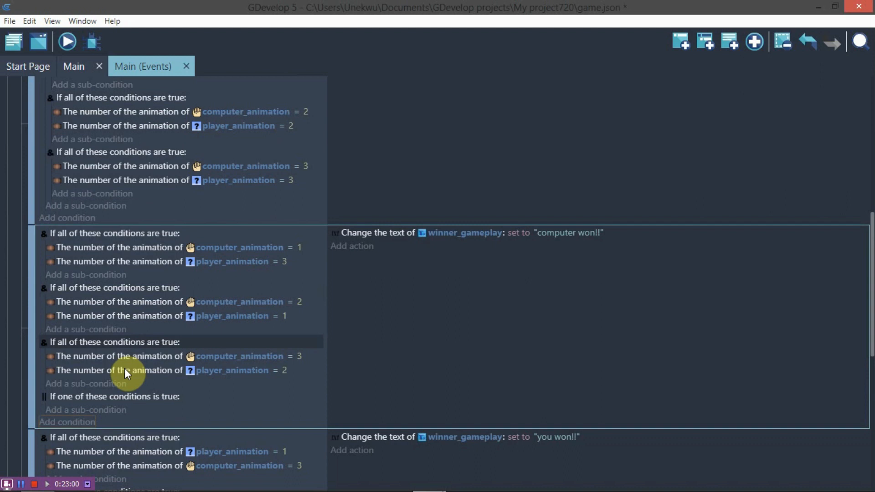
{"action": "left_click_drag", "start_coordinate": [69, 282], "coordinate": [105, 351]}
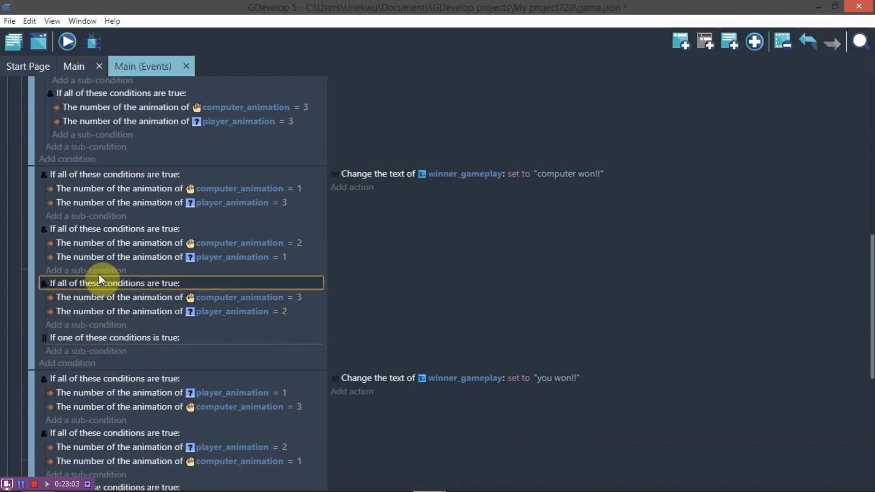
{"action": "left_click_drag", "start_coordinate": [64, 228], "coordinate": [116, 350]}
{"action": "left_click_drag", "start_coordinate": [75, 171], "coordinate": [116, 349]}
Step: Add an Or condition to the event that sets winner_gameplay to "you won!!"
{"action": "scroll", "coordinate": [87, 190], "scroll_direction": "down", "scroll_amount": 3}
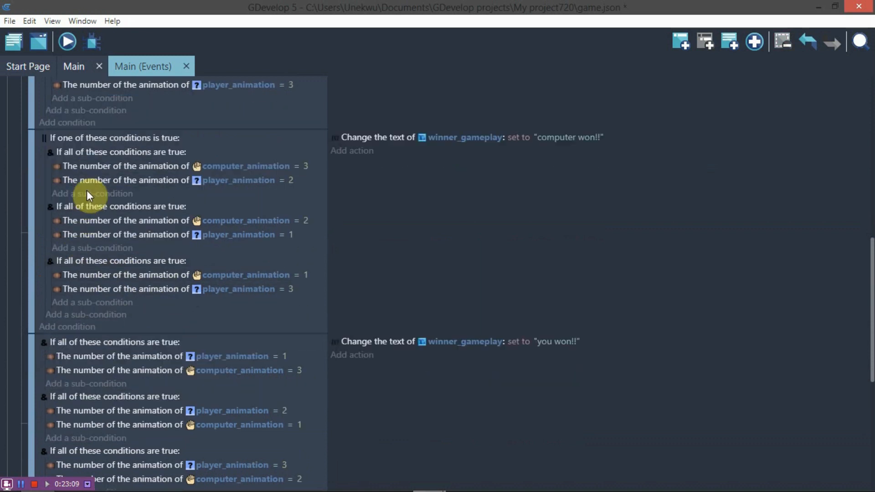
{"action": "scroll", "coordinate": [52, 138], "scroll_direction": "up", "scroll_amount": 3}
{"action": "scroll", "coordinate": [102, 259], "scroll_direction": "down", "scroll_amount": 3}
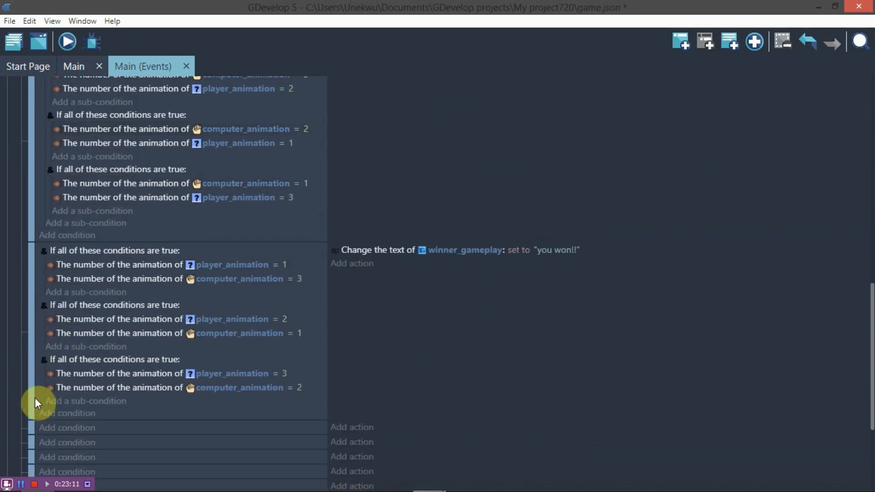
{"action": "left_click", "coordinate": [57, 423]}
{"action": "type", "text": "or"}
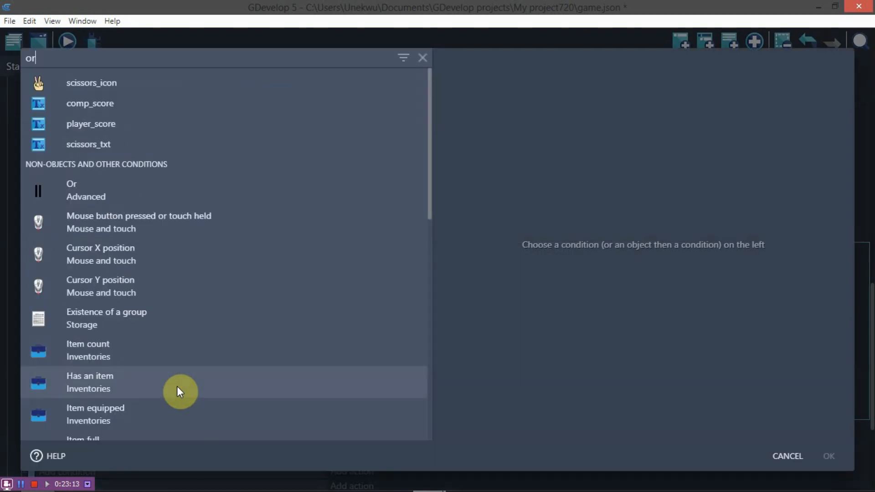
{"action": "left_click", "coordinate": [103, 196]}
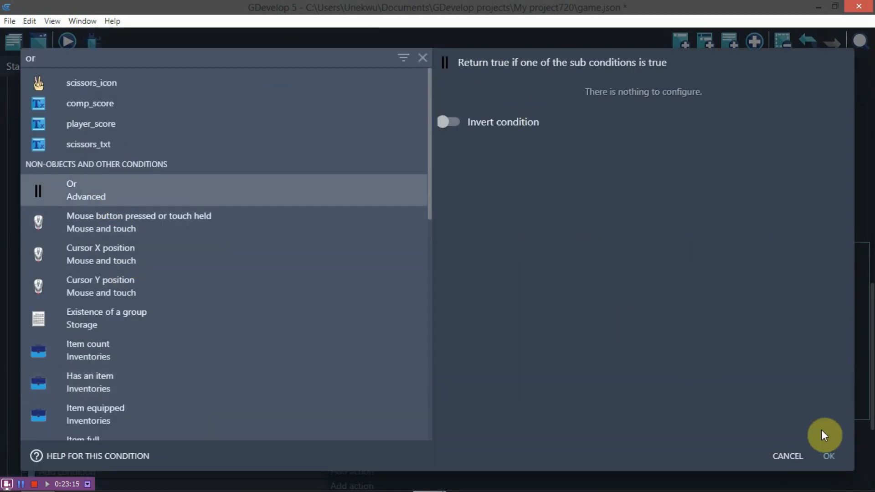
{"action": "left_click", "coordinate": [829, 460]}
Step: Nest the three player-win condition groups of the "you won!!" event inside its Or condition
{"action": "left_click_drag", "start_coordinate": [99, 411], "coordinate": [110, 266]}
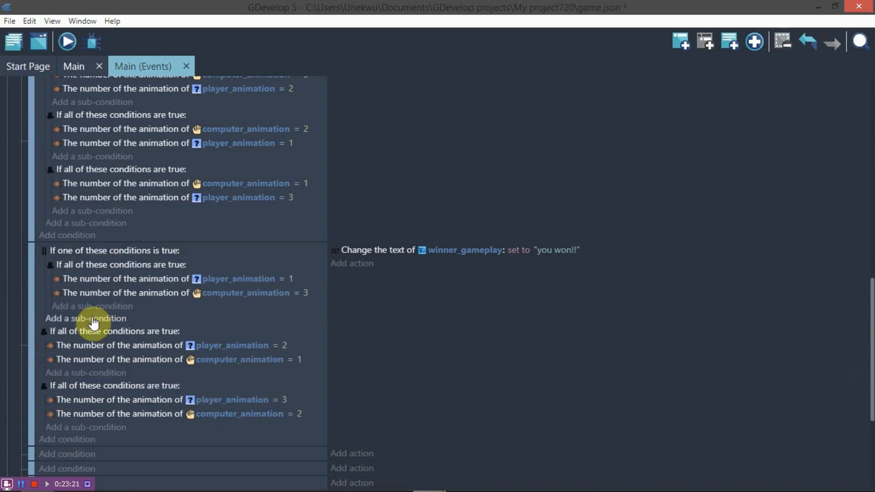
{"action": "left_click_drag", "start_coordinate": [82, 326], "coordinate": [110, 314]}
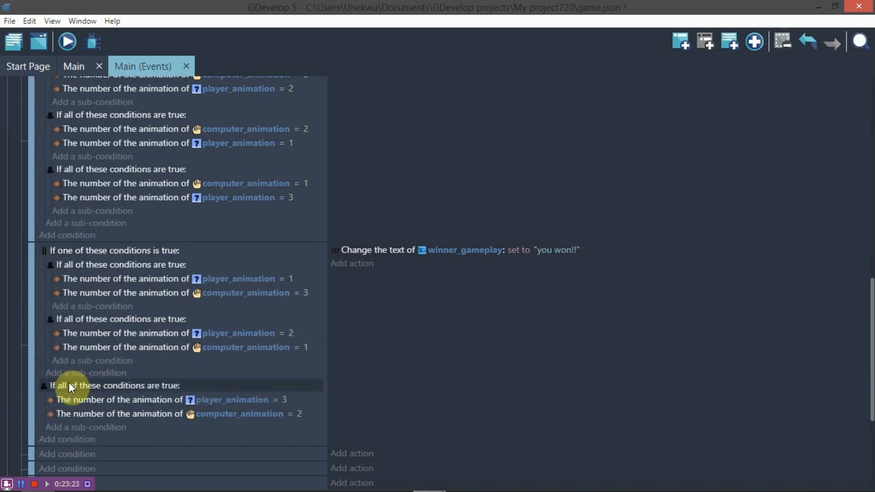
{"action": "left_click", "coordinate": [101, 381]}
{"action": "left_click_drag", "start_coordinate": [101, 382], "coordinate": [98, 256]}
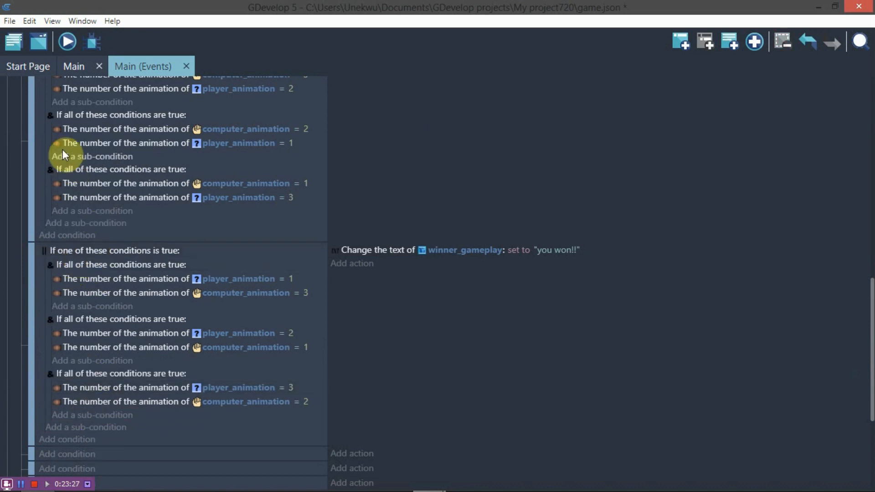
Step: Preview the game, try paper, scissors and rock to check the winner messages, and close the preview
{"action": "left_click", "coordinate": [65, 42]}
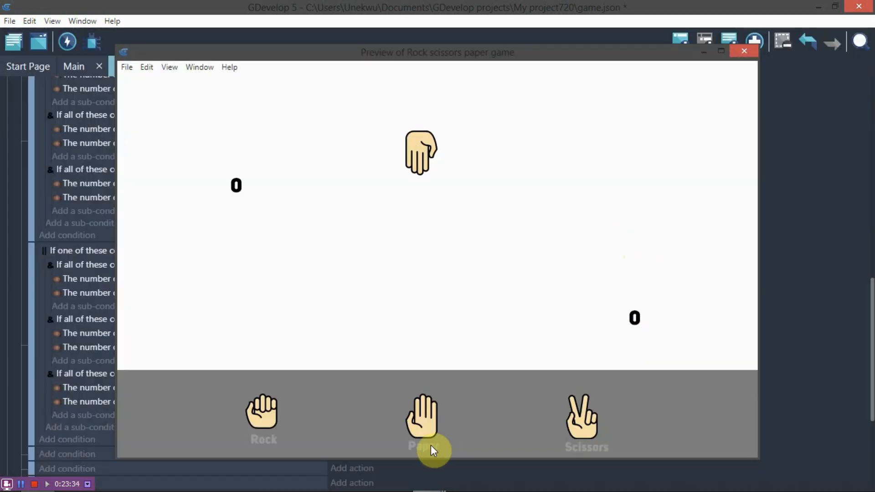
{"action": "left_click", "coordinate": [431, 444]}
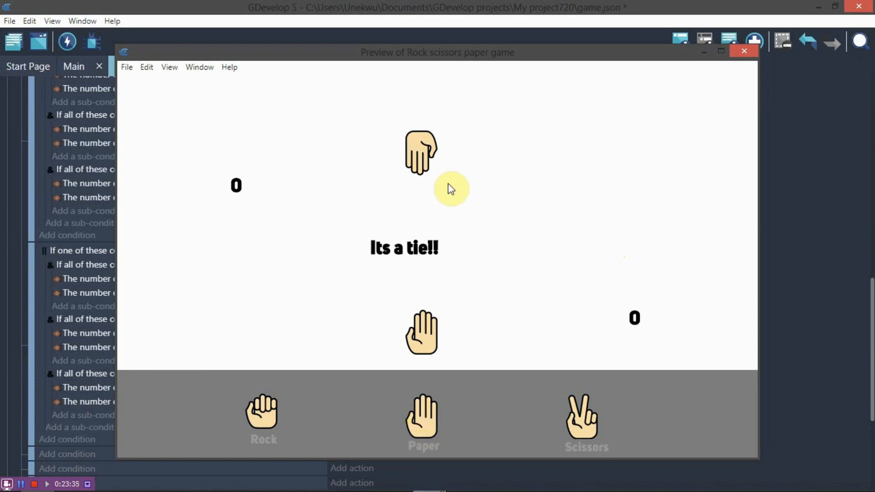
{"action": "left_click", "coordinate": [584, 430]}
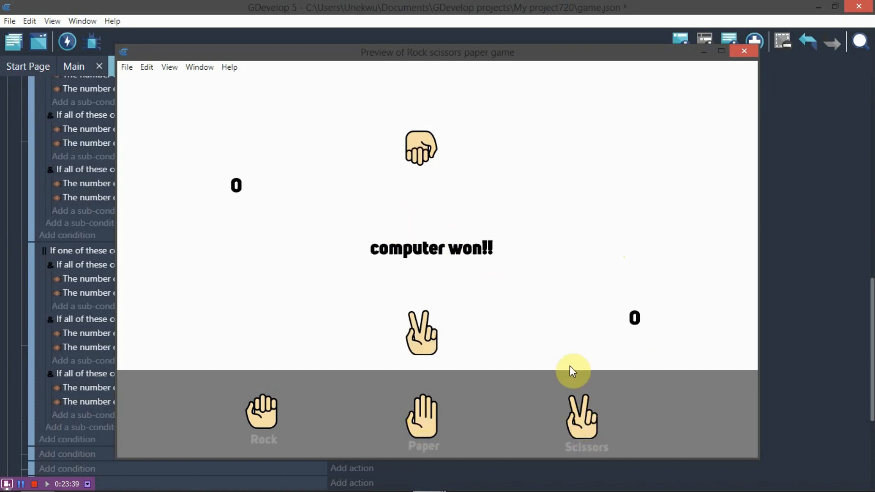
{"action": "left_click", "coordinate": [253, 416]}
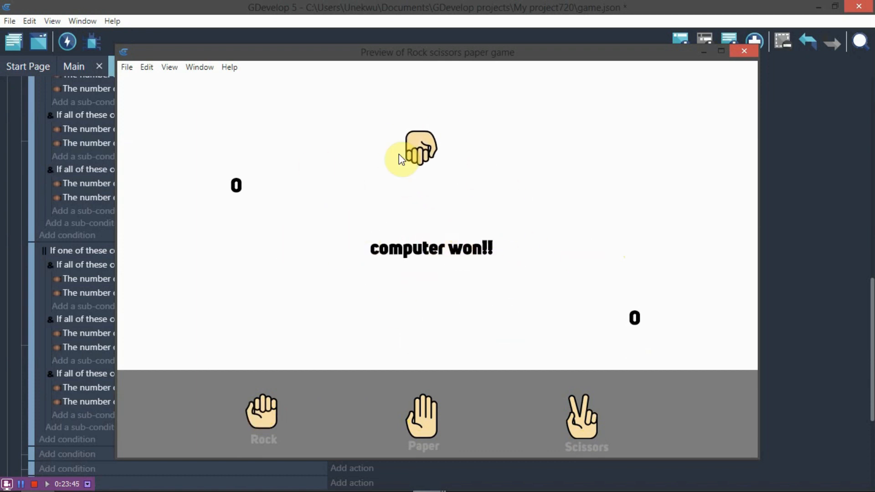
{"action": "left_click", "coordinate": [744, 51]}
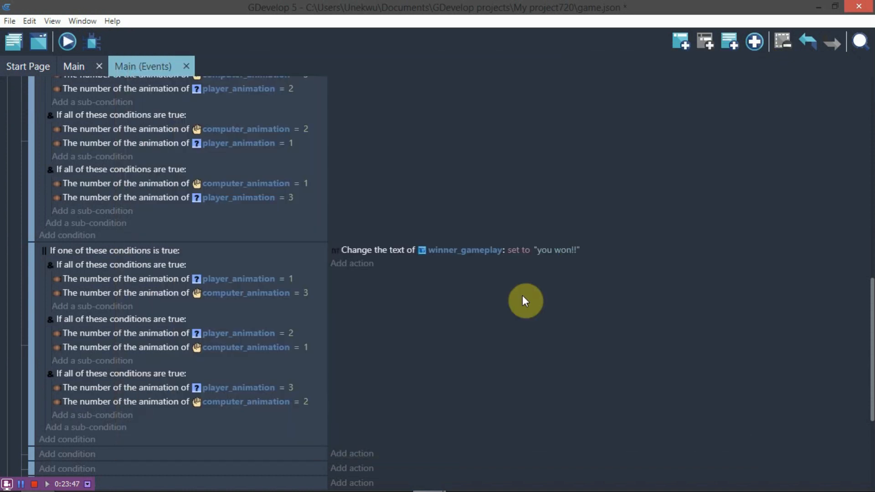
Step: Copy the "you won!!" text action of winner_gameplay into the actions of the first event, where progress = 0
{"action": "scroll", "coordinate": [522, 295], "scroll_direction": "up", "scroll_amount": 9}
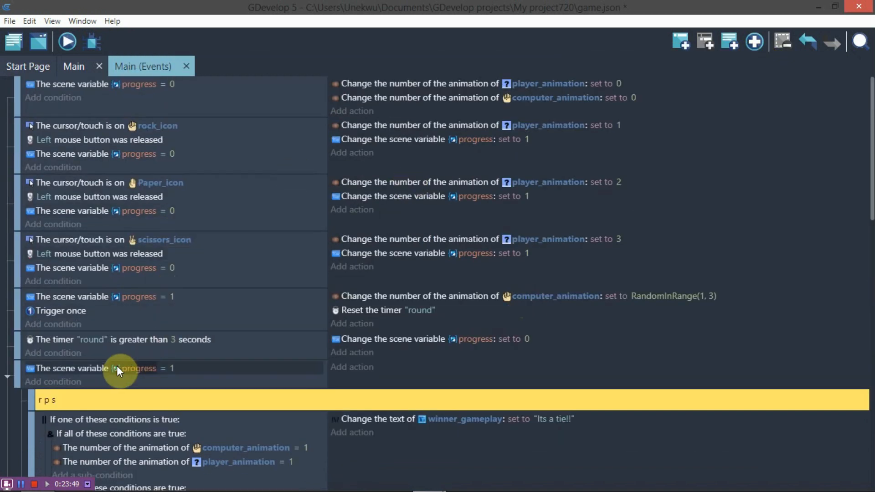
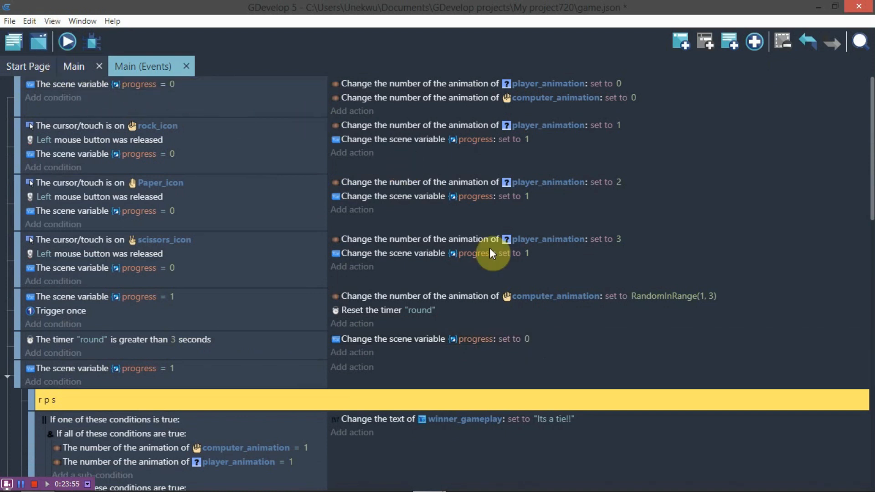
{"action": "scroll", "coordinate": [488, 255], "scroll_direction": "down", "scroll_amount": 7}
{"action": "scroll", "coordinate": [487, 269], "scroll_direction": "down", "scroll_amount": 4}
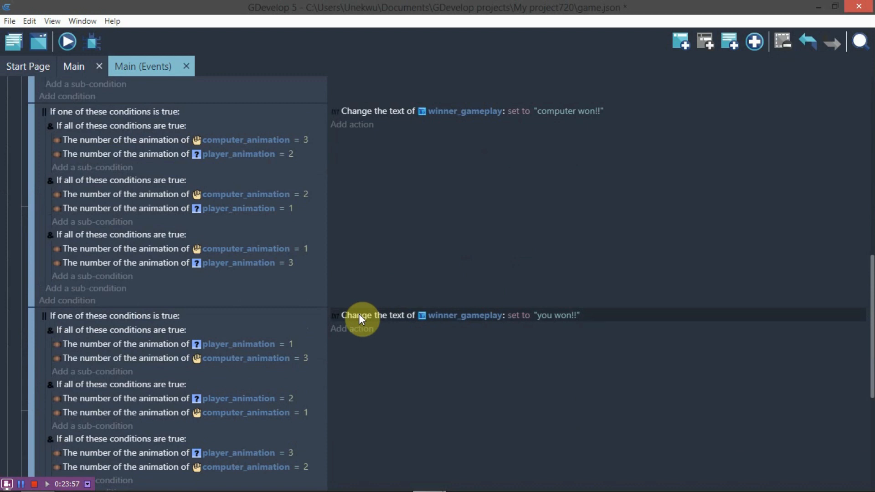
{"action": "right_click", "coordinate": [357, 315]}
{"action": "left_click", "coordinate": [399, 325]}
{"action": "scroll", "coordinate": [442, 231], "scroll_direction": "up", "scroll_amount": 8}
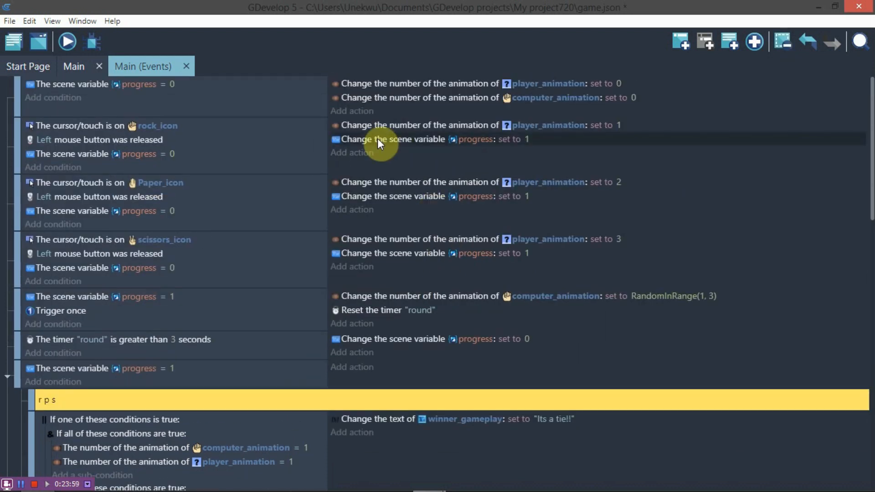
{"action": "left_click", "coordinate": [439, 117]}
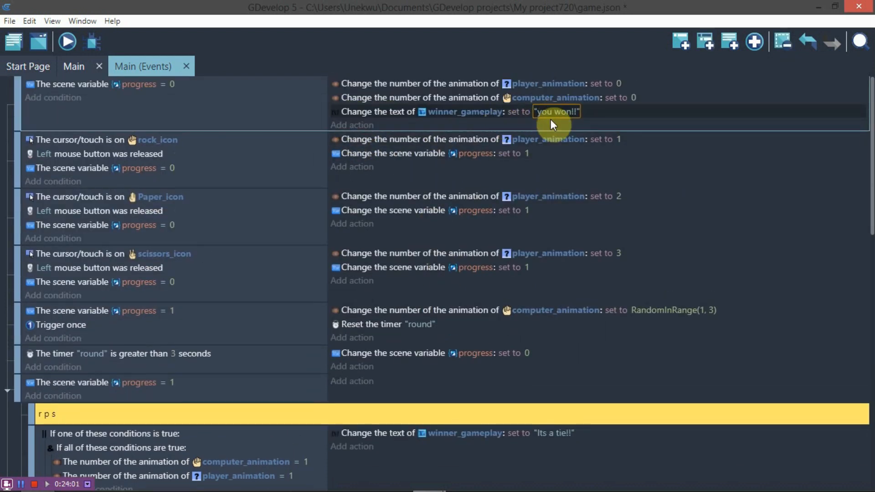
Step: Set the text value of the copied winner_gameplay action in the progress = 0 event to an empty string ""
{"action": "left_click", "coordinate": [551, 115]}
{"action": "left_click_drag", "start_coordinate": [523, 144], "coordinate": [469, 138]}
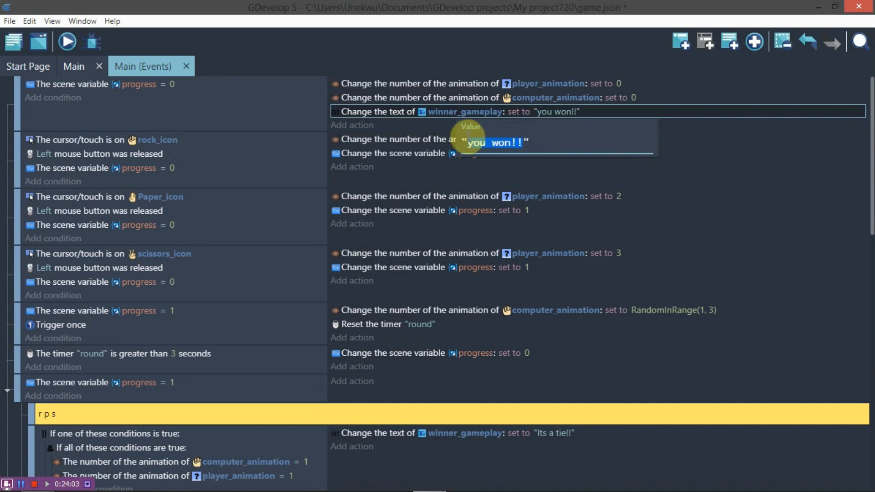
{"action": "key", "text": "BackSpace"}
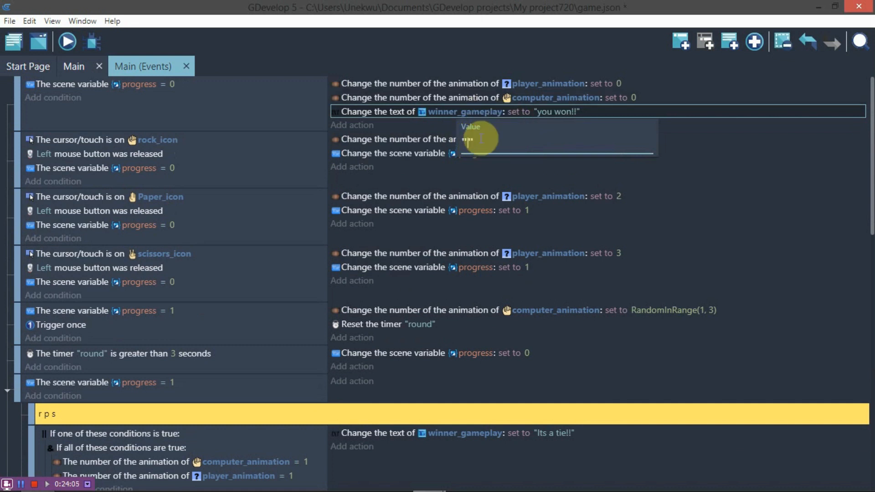
{"action": "left_click", "coordinate": [403, 180]}
Step: Preview the game with rock, paper and scissors to check that the message clears between rounds, and close the preview
{"action": "left_click", "coordinate": [67, 41]}
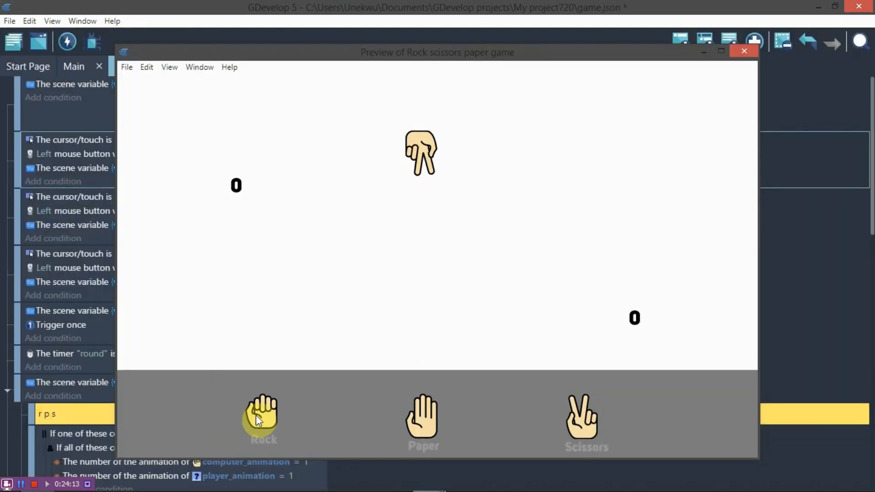
{"action": "left_click", "coordinate": [257, 413]}
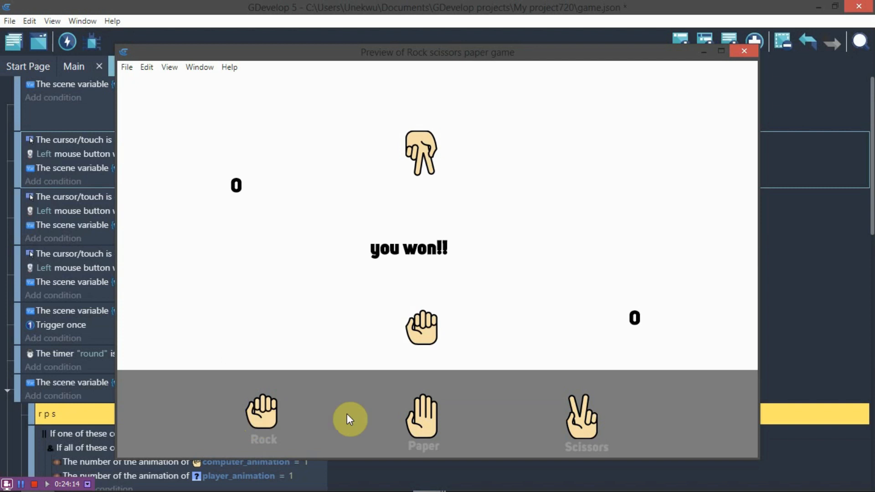
{"action": "left_click", "coordinate": [426, 422]}
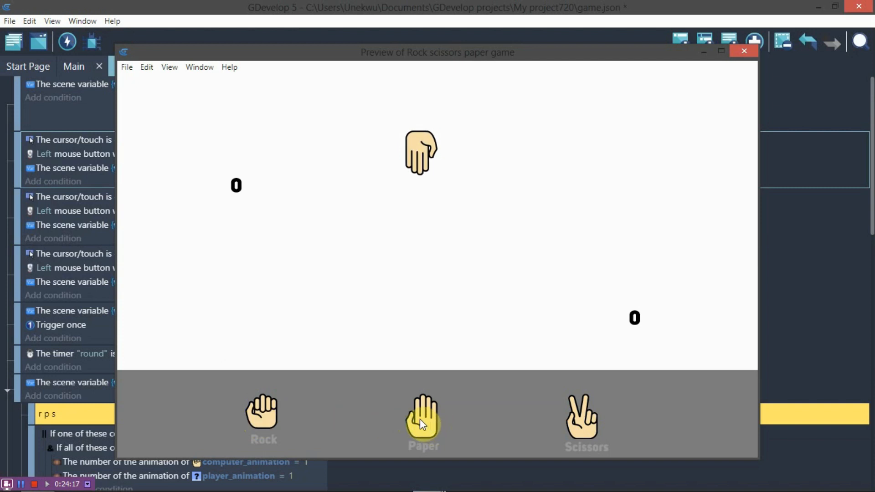
{"action": "left_click", "coordinate": [582, 428]}
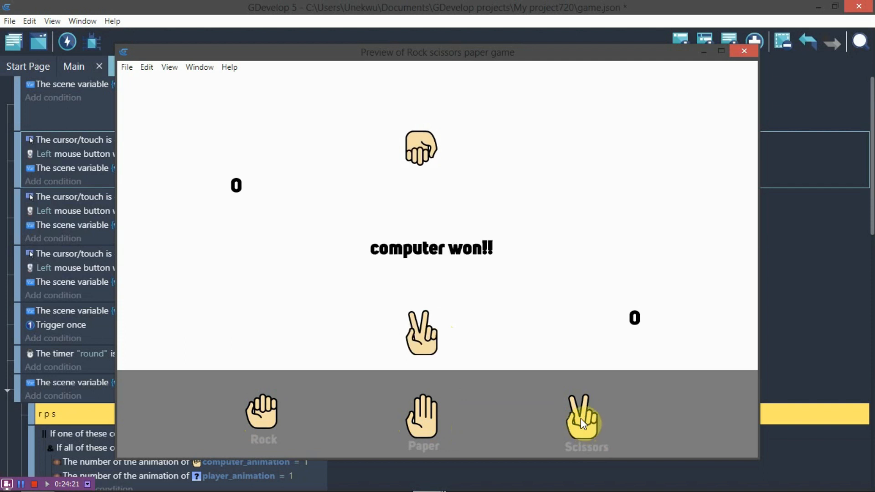
{"action": "left_click", "coordinate": [743, 52]}
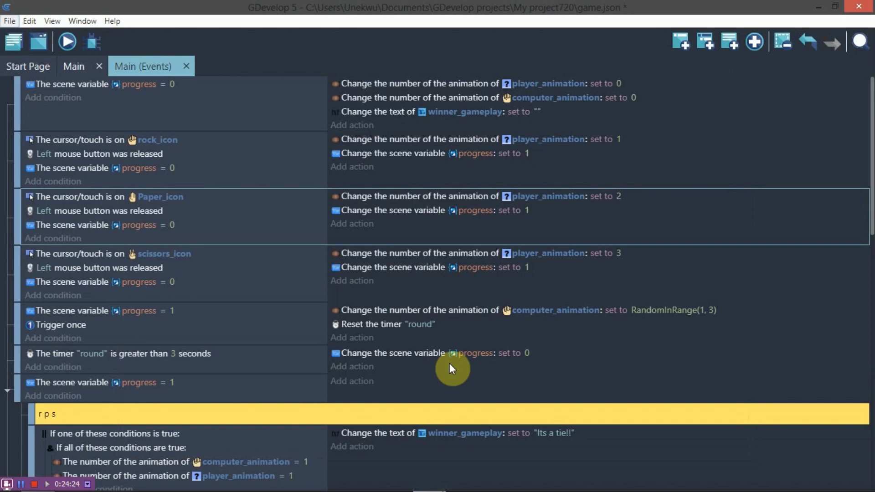
{"action": "scroll", "coordinate": [478, 230], "scroll_direction": "down", "scroll_amount": 5}
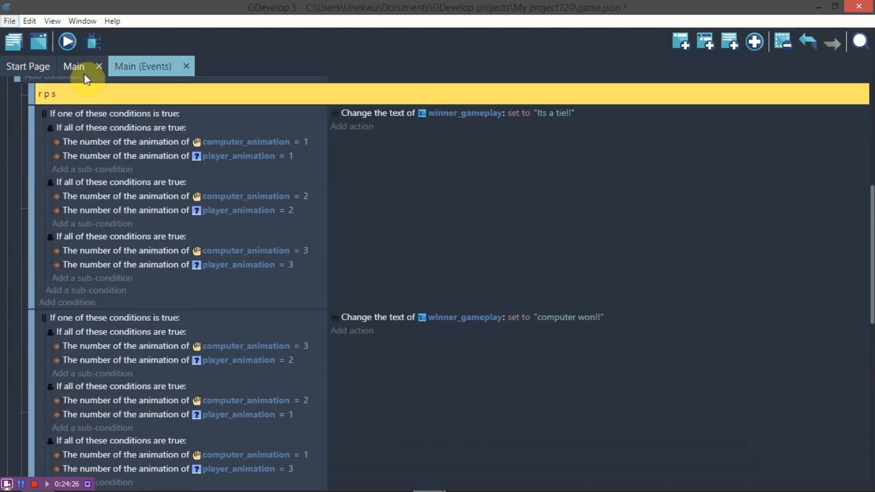
Step: Check which text object sits above the computer's hand in the Main scene, and return to the scene's events
{"action": "left_click", "coordinate": [72, 68]}
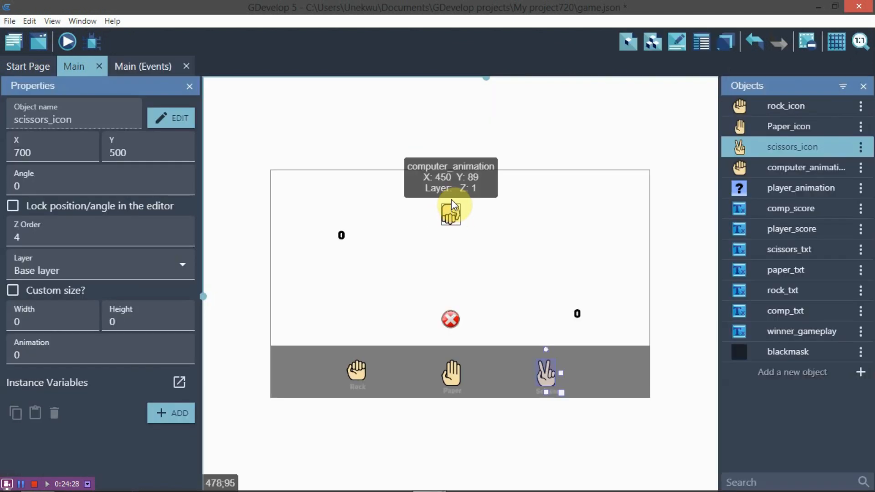
{"action": "left_click_drag", "start_coordinate": [414, 182], "coordinate": [492, 213]}
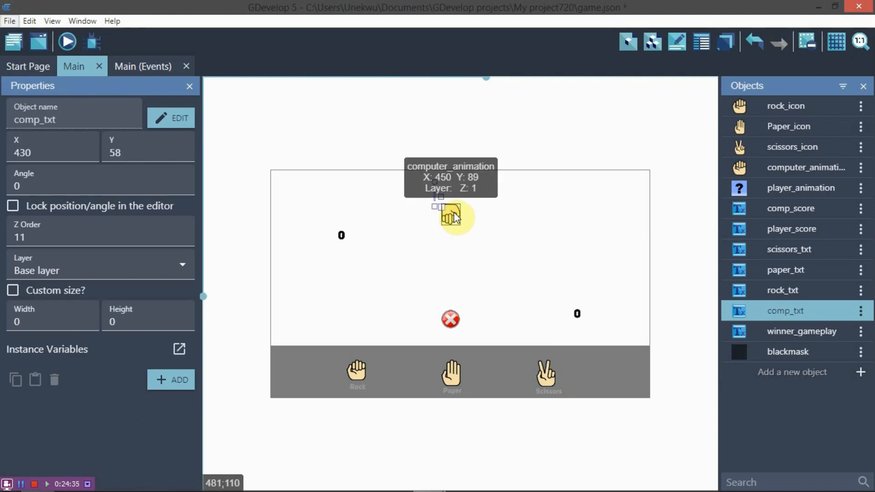
{"action": "left_click", "coordinate": [131, 68]}
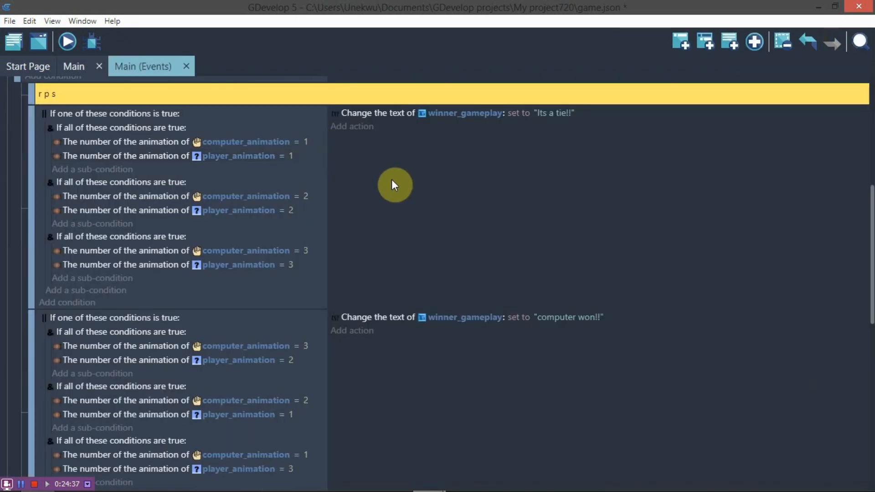
Step: Add a condition to the first empty sub-event below the winner logic that computer_animation's current animation is equal to 1
{"action": "scroll", "coordinate": [393, 180], "scroll_direction": "down", "scroll_amount": 7}
{"action": "scroll", "coordinate": [404, 195], "scroll_direction": "down", "scroll_amount": 2}
{"action": "scroll", "coordinate": [404, 195], "scroll_direction": "up", "scroll_amount": 1}
{"action": "scroll", "coordinate": [135, 259], "scroll_direction": "down", "scroll_amount": 1}
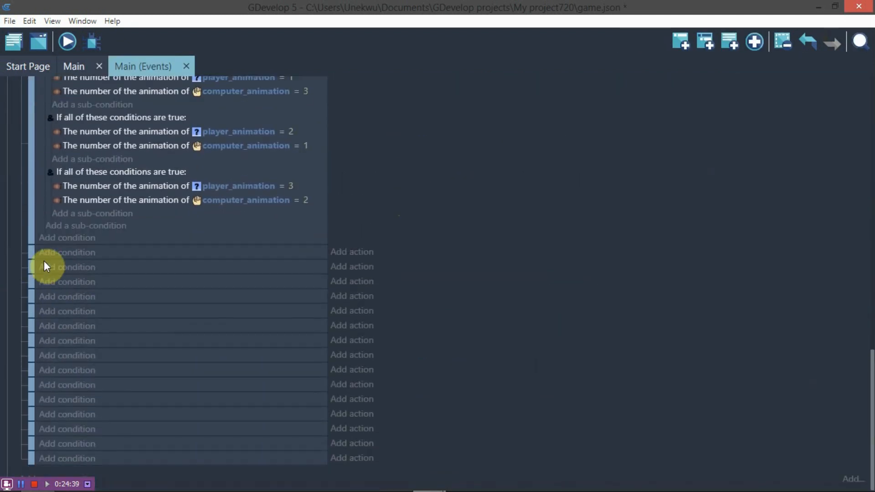
{"action": "left_click", "coordinate": [48, 255]}
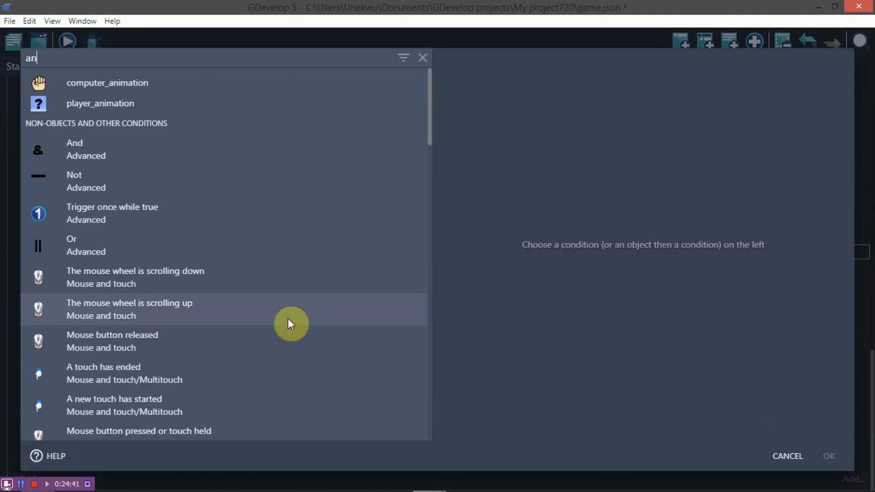
{"action": "left_click", "coordinate": [146, 204]}
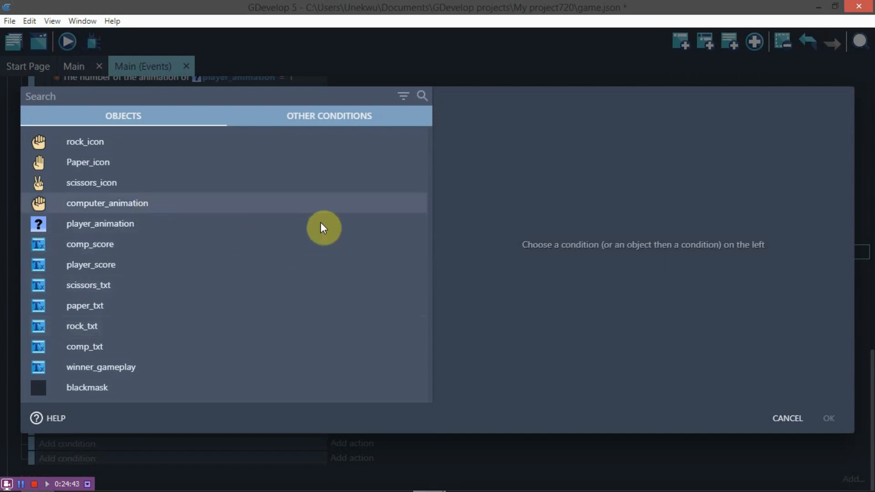
{"action": "type", "text": "anima"}
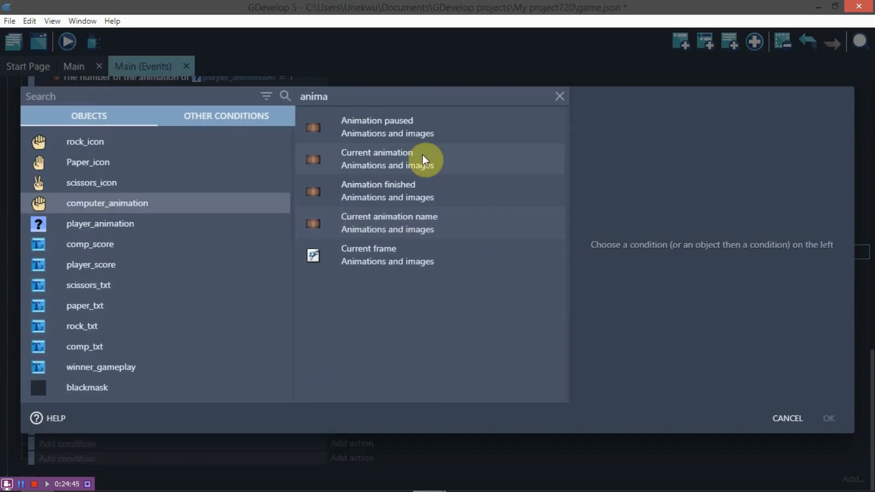
{"action": "left_click", "coordinate": [445, 156]}
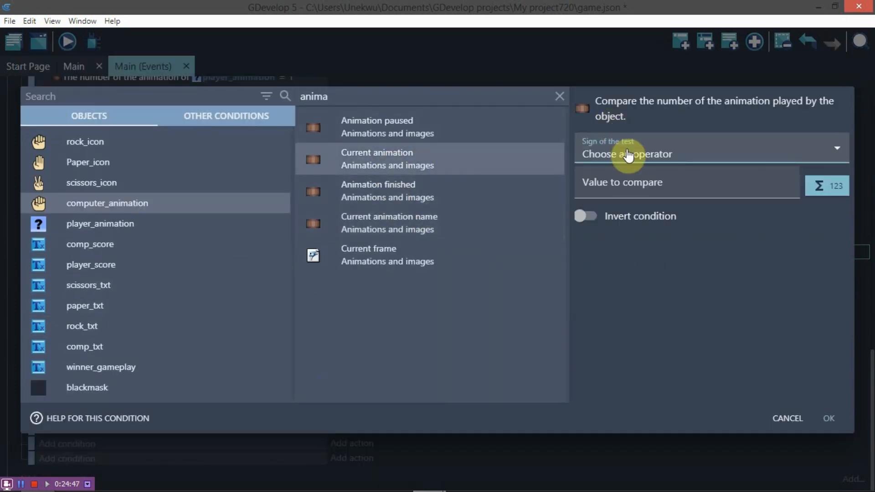
{"action": "left_click", "coordinate": [625, 155]}
{"action": "left_click", "coordinate": [614, 184]}
{"action": "type", "text": "1"}
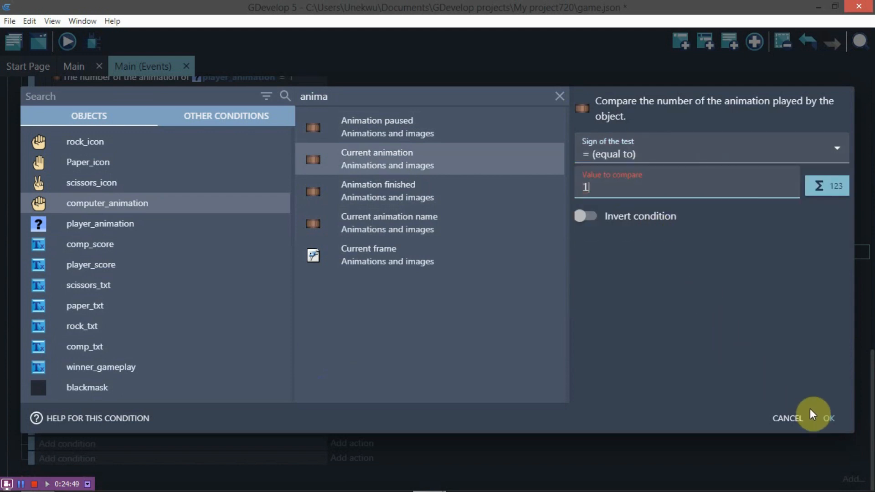
{"action": "left_click", "coordinate": [823, 419]}
{"action": "key", "text": "Return"}
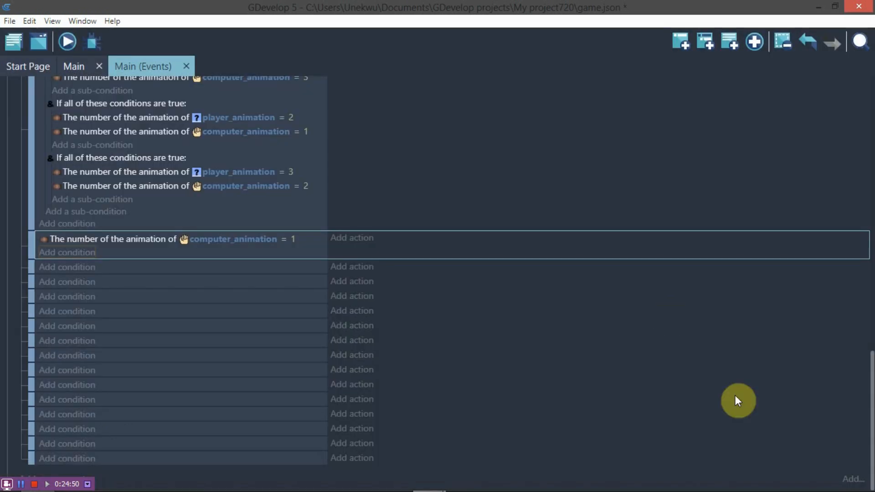
Step: Add an action to the computer_animation = 1 event that sets the text of comp_txt to "rock"
{"action": "left_click", "coordinate": [352, 238]}
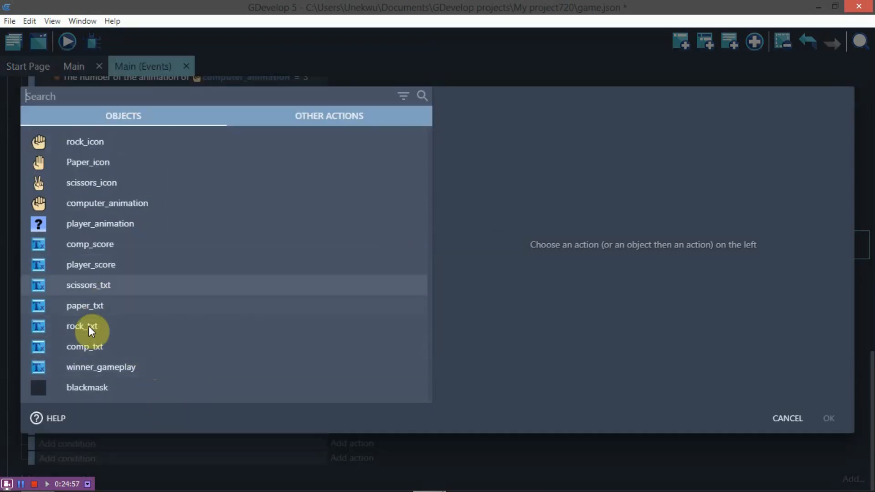
{"action": "left_click", "coordinate": [107, 346]}
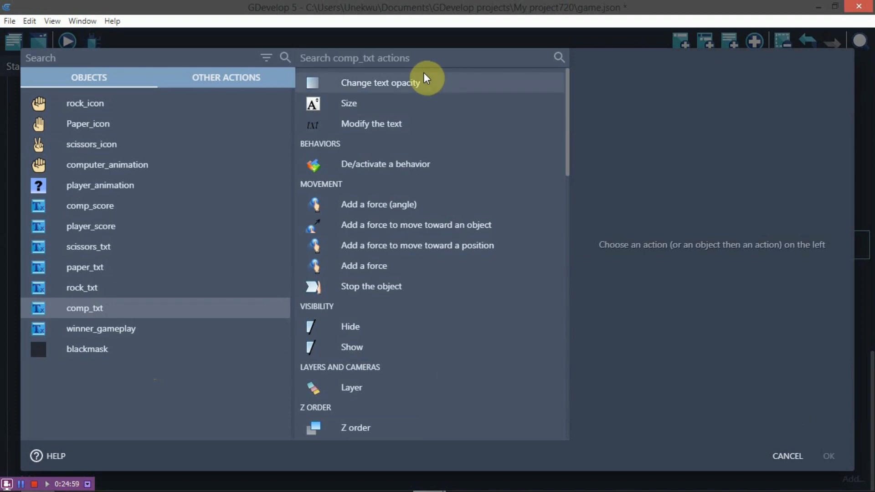
{"action": "left_click", "coordinate": [414, 123]}
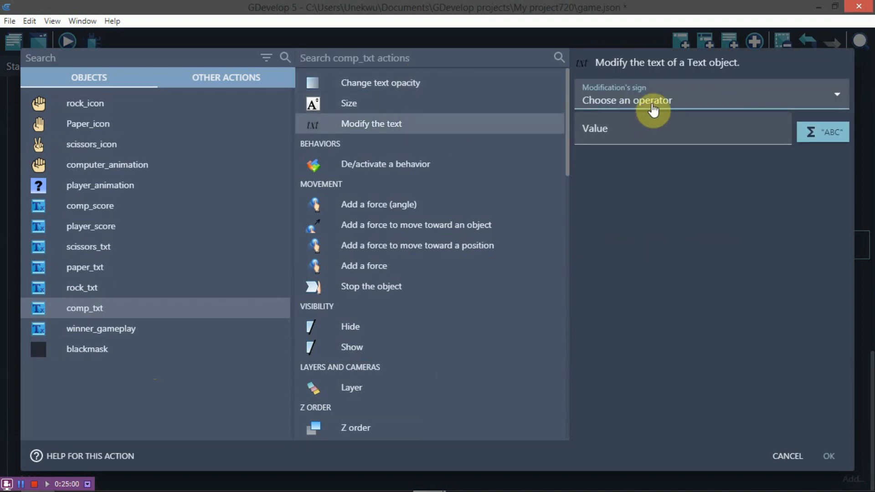
{"action": "left_click", "coordinate": [654, 109]}
{"action": "left_click", "coordinate": [643, 131]}
{"action": "left_click", "coordinate": [649, 137]}
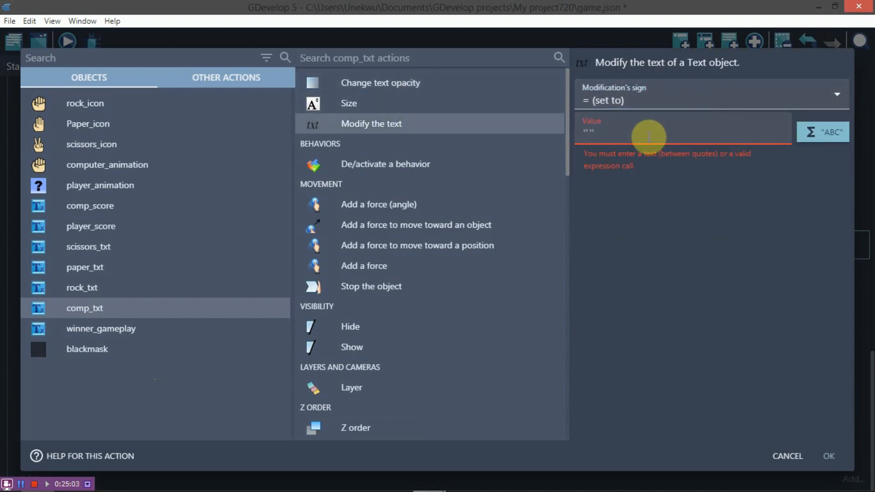
{"action": "type", "text": "\"\""}
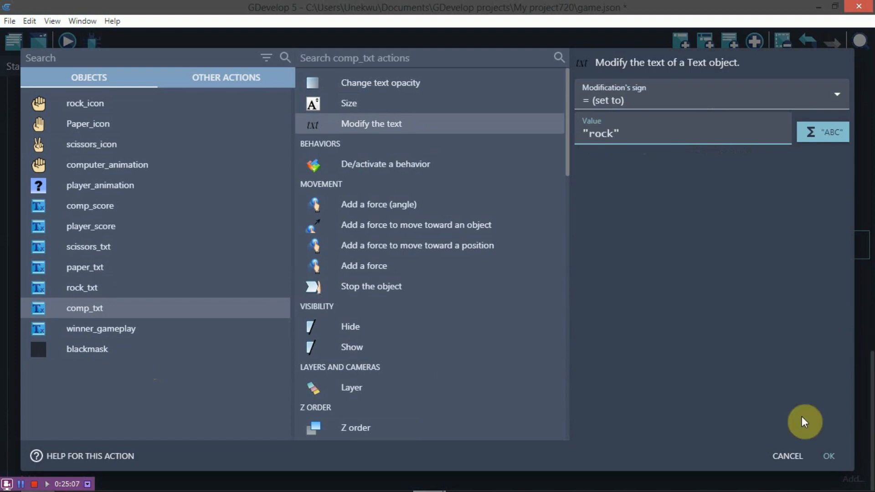
{"action": "left_click", "coordinate": [820, 457]}
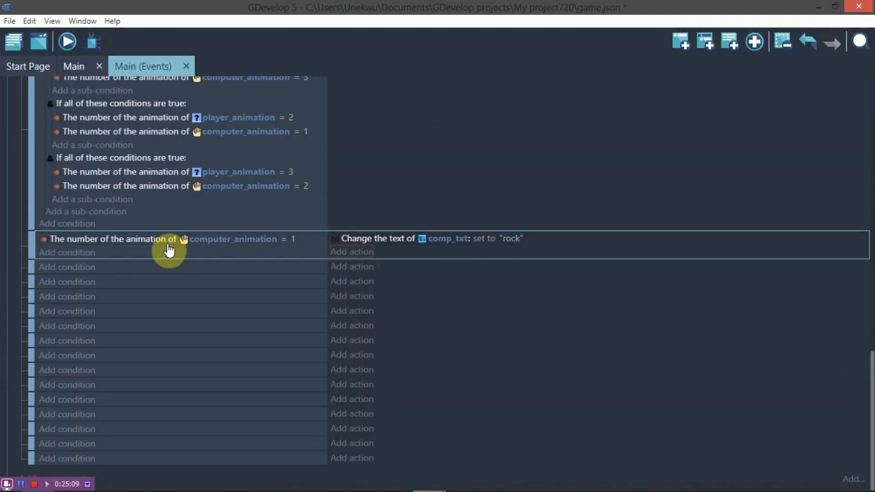
Step: Copy the computer_animation = 1 condition into the next two empty sub-events
{"action": "right_click", "coordinate": [119, 241]}
{"action": "left_click", "coordinate": [138, 250]}
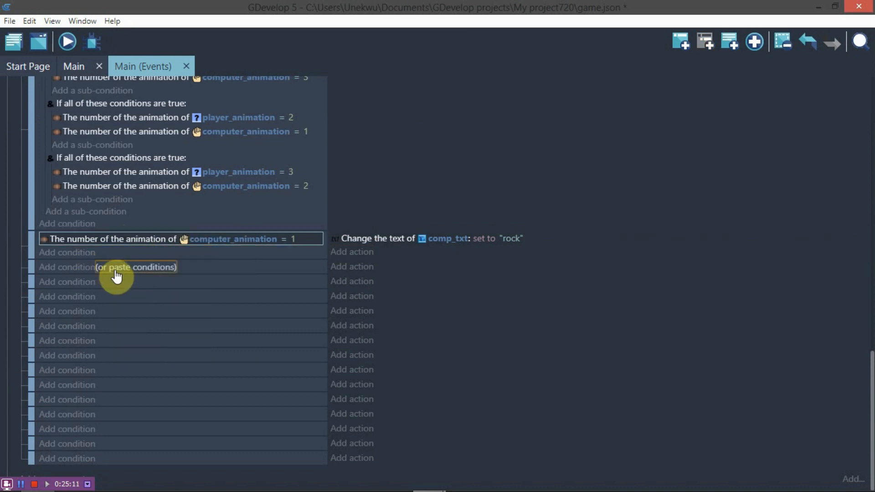
{"action": "left_click", "coordinate": [119, 268]}
{"action": "left_click", "coordinate": [209, 294]}
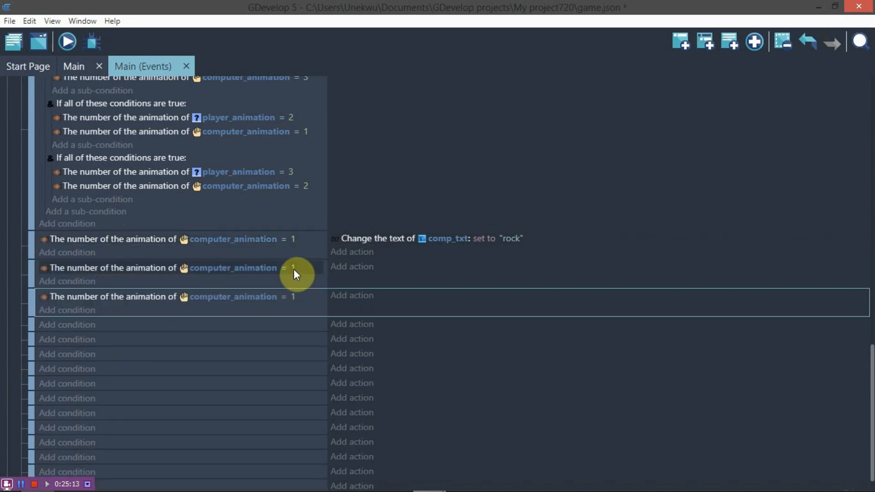
Step: Set the compared animation number in the first copied computer_animation condition to 2
{"action": "left_click", "coordinate": [293, 269]}
{"action": "left_click", "coordinate": [237, 296]}
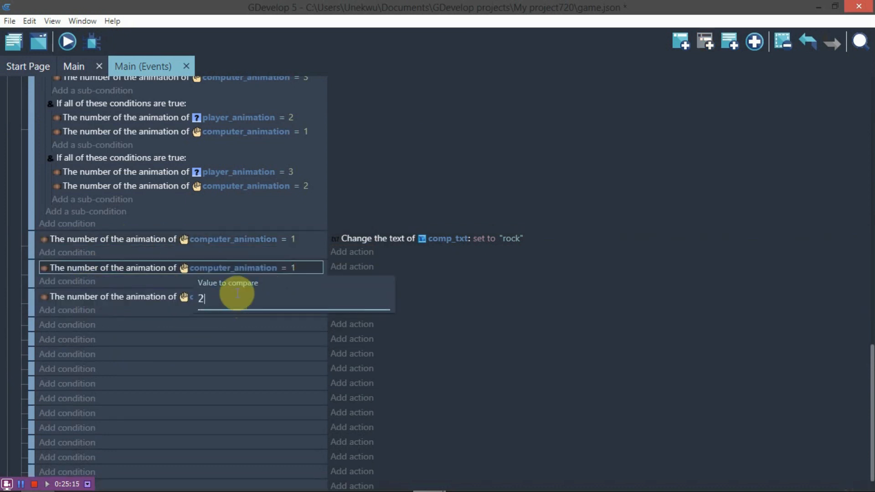
{"action": "type", "text": "2"}
{"action": "left_click", "coordinate": [547, 378]}
Step: Copy the comp_txt "rock" action into the computer_animation = 2 event and set its text to "paper"
{"action": "left_click", "coordinate": [391, 239]}
{"action": "right_click", "coordinate": [392, 240]}
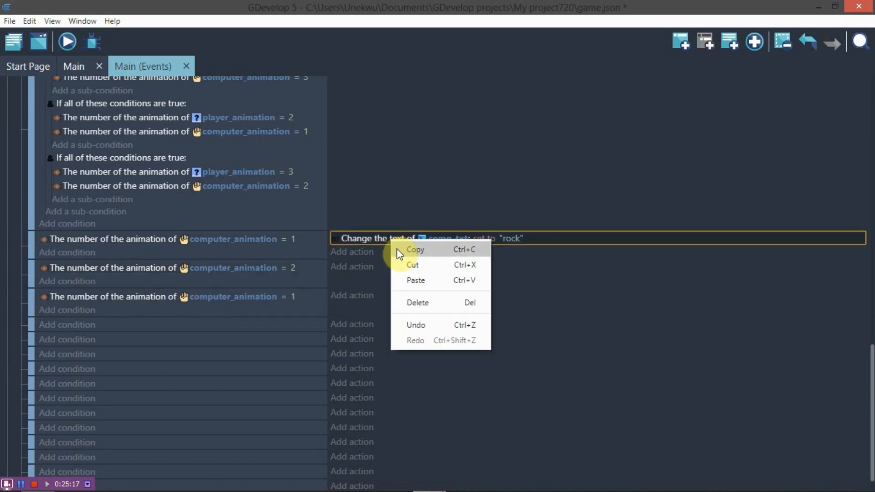
{"action": "left_click", "coordinate": [413, 250]}
{"action": "left_click", "coordinate": [389, 267]}
{"action": "left_click", "coordinate": [512, 267]}
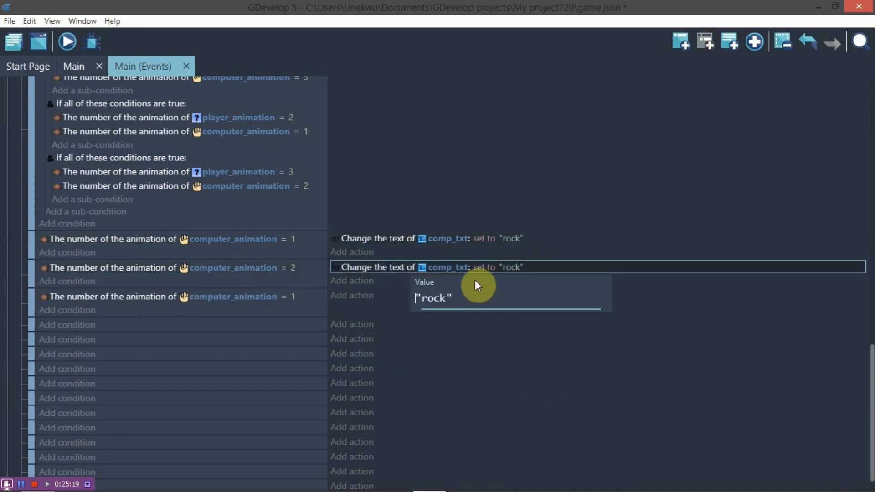
{"action": "left_click_drag", "start_coordinate": [446, 298], "coordinate": [428, 298]}
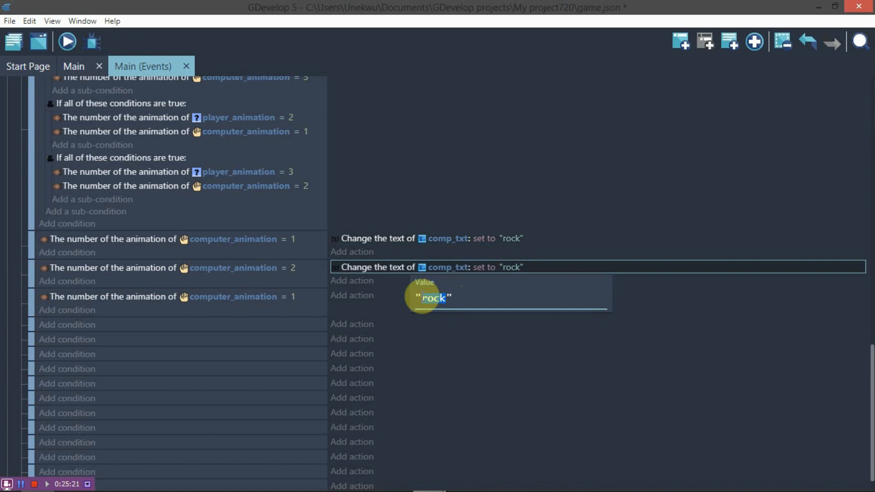
{"action": "type", "text": "paper"}
{"action": "key", "text": "Return"}
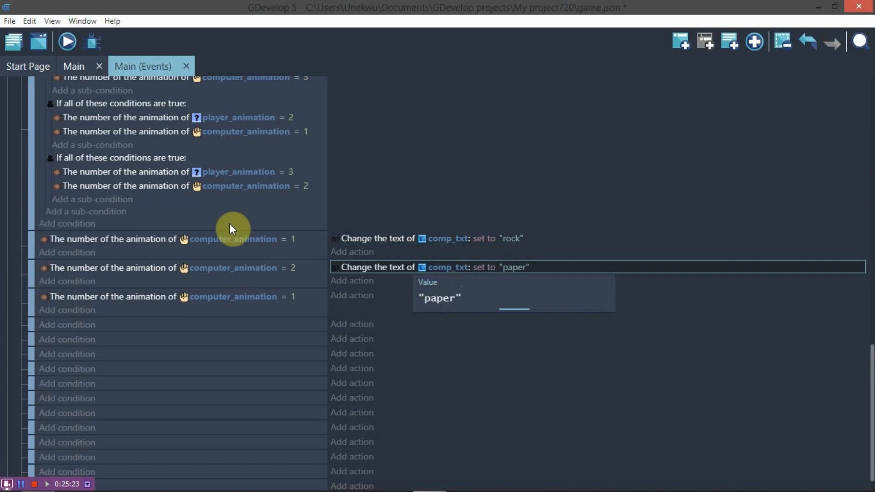
Step: Set the compared animation number in the second copied computer_animation condition to 3
{"action": "left_click", "coordinate": [292, 297]}
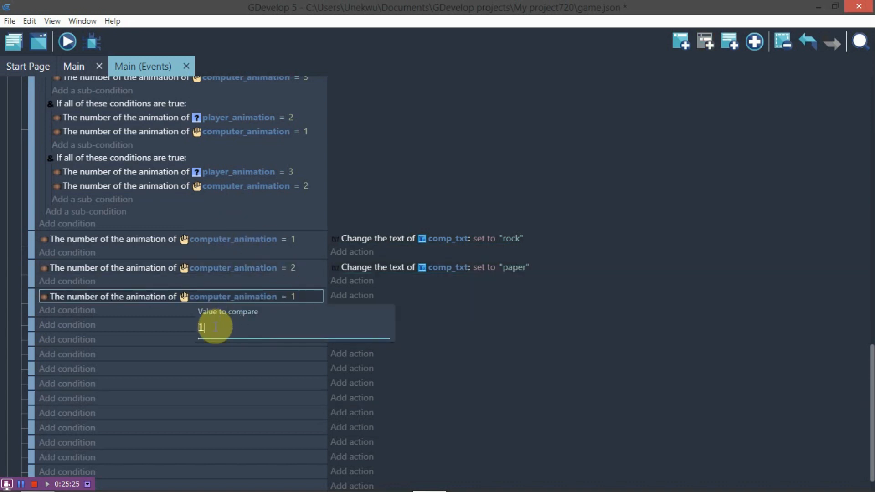
{"action": "type", "text": "3"}
{"action": "left_click", "coordinate": [523, 353]}
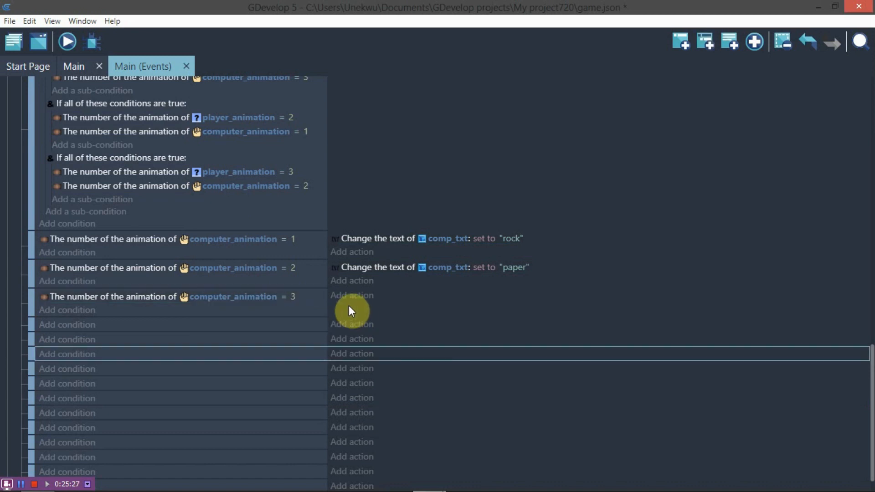
Step: Paste the comp_txt action into the computer_animation = 3 event and set its text to "scissors"
{"action": "left_click", "coordinate": [383, 301]}
{"action": "key", "text": "ctrl+v"}
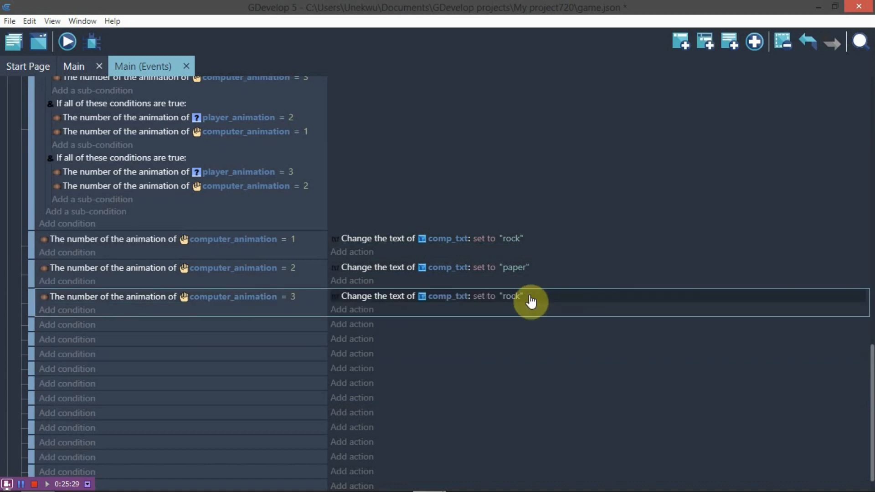
{"action": "left_click", "coordinate": [513, 309]}
{"action": "left_click_drag", "start_coordinate": [443, 326], "coordinate": [423, 328]}
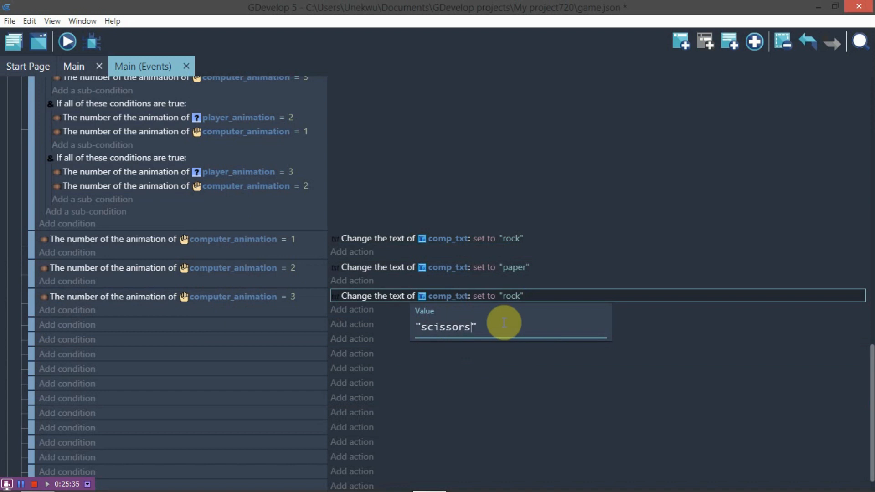
{"action": "type", "text": "scissors"}
{"action": "left_click", "coordinate": [569, 385]}
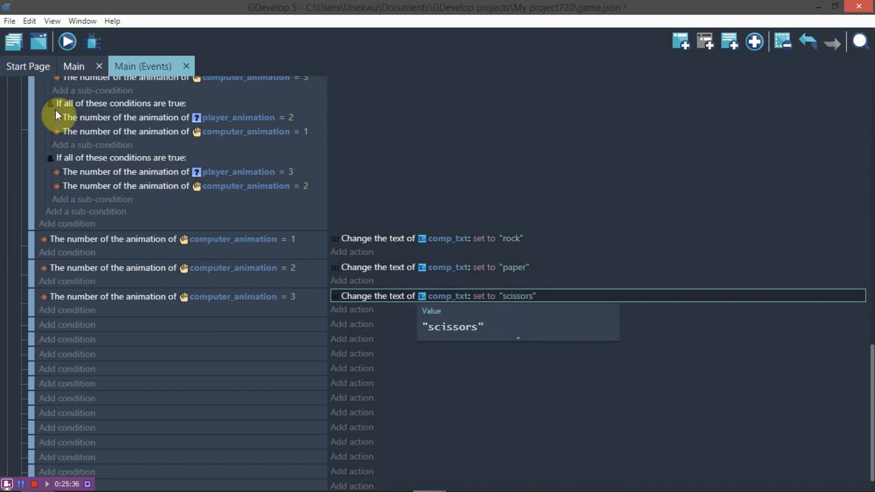
Step: Preview the game with paper and scissors to check the computer's choice label, and close the preview
{"action": "left_click", "coordinate": [104, 46]}
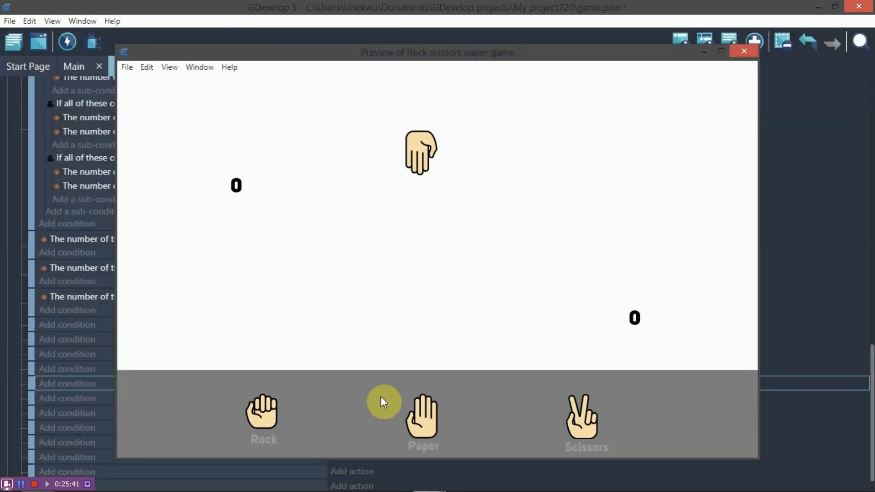
{"action": "left_click", "coordinate": [417, 419]}
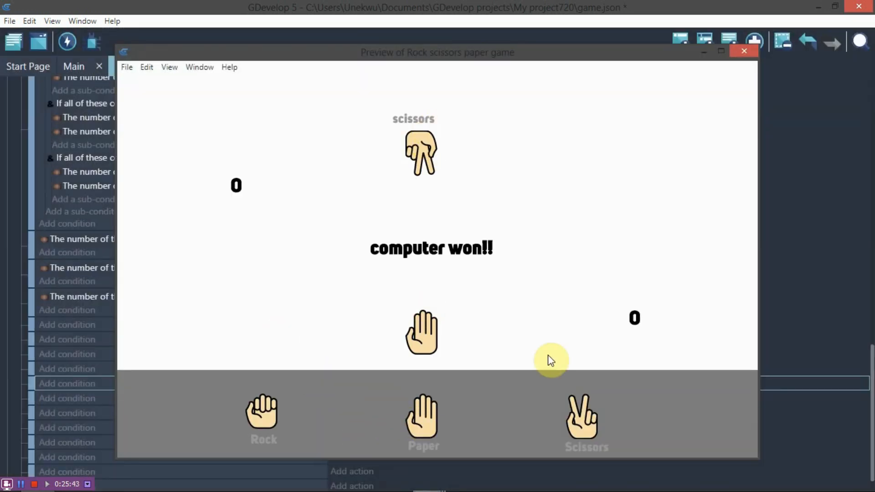
{"action": "left_click", "coordinate": [579, 426]}
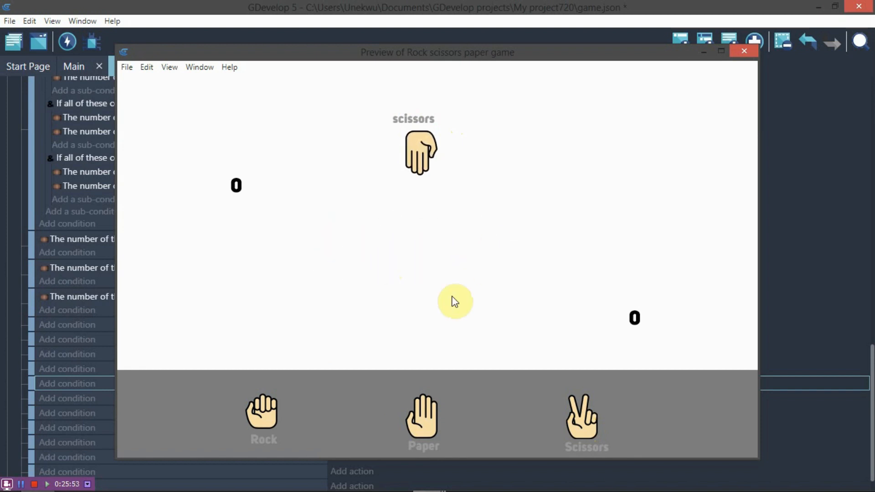
{"action": "left_click", "coordinate": [436, 415]}
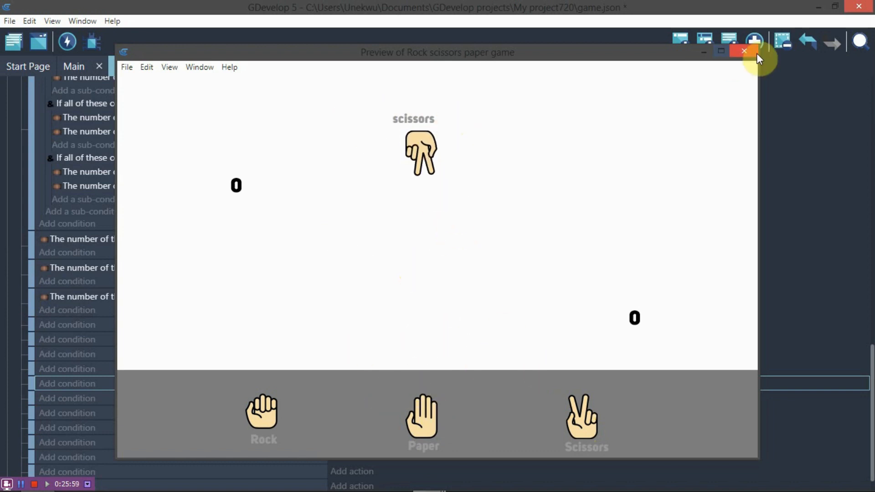
{"action": "left_click", "coordinate": [744, 51]}
Step: Paste the comp_txt action into the progress = 0 event and set its text to an empty string
{"action": "scroll", "coordinate": [369, 332], "scroll_direction": "up", "scroll_amount": 18}
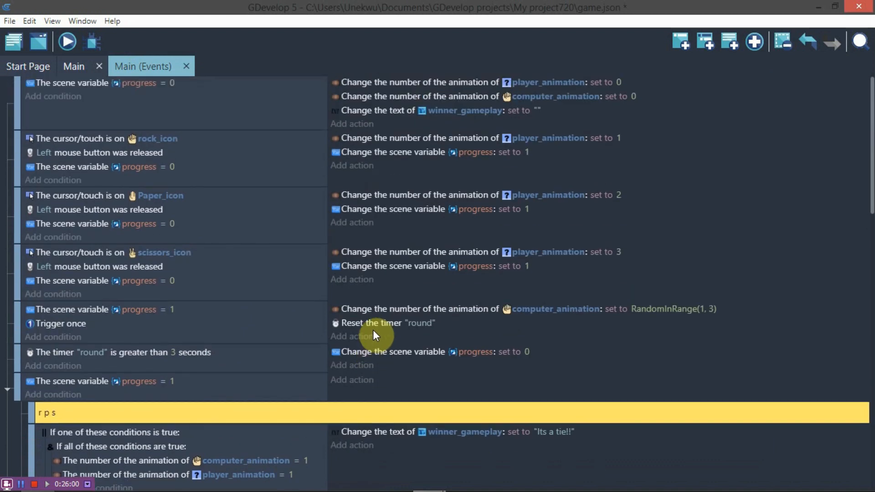
{"action": "scroll", "coordinate": [378, 328], "scroll_direction": "down", "scroll_amount": 7}
{"action": "scroll", "coordinate": [386, 327], "scroll_direction": "up", "scroll_amount": 3}
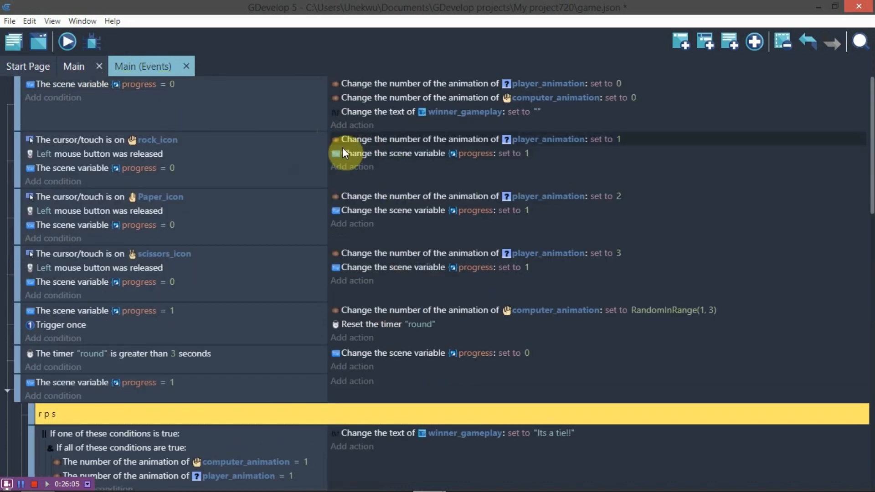
{"action": "left_click", "coordinate": [387, 126]}
{"action": "left_click", "coordinate": [516, 130]}
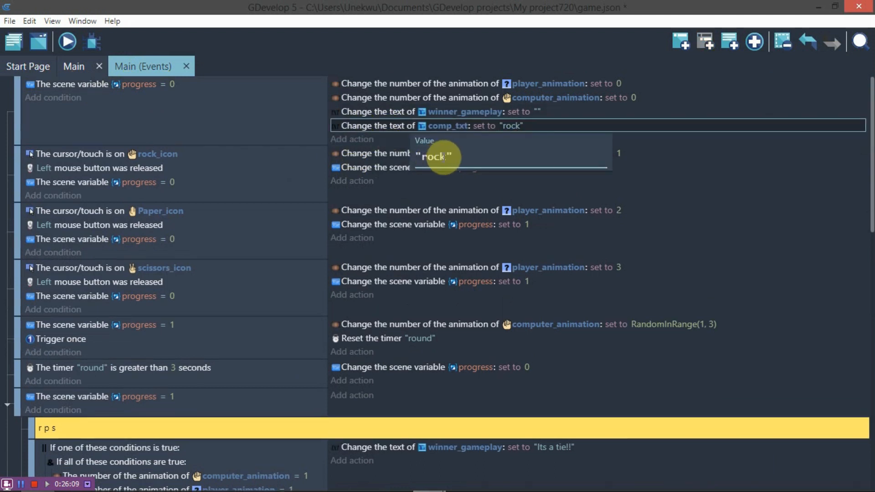
{"action": "left_click_drag", "start_coordinate": [447, 157], "coordinate": [425, 156]}
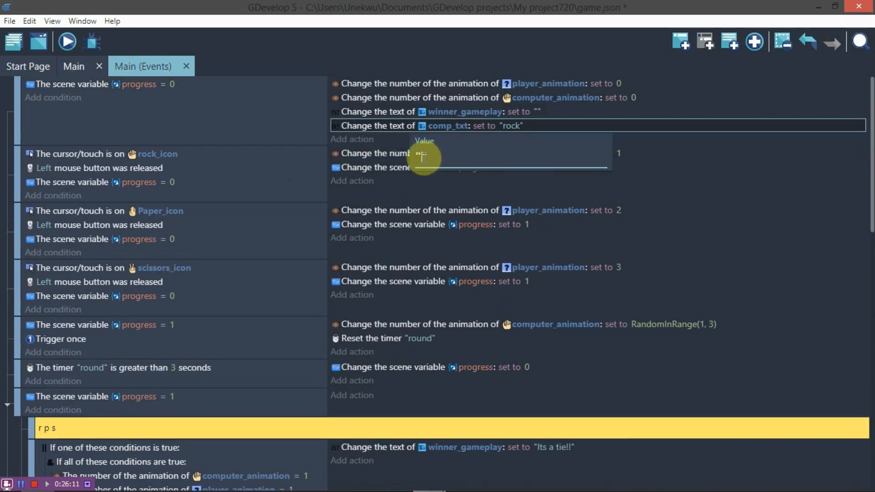
{"action": "left_click", "coordinate": [396, 29]}
{"action": "left_click", "coordinate": [401, 99]}
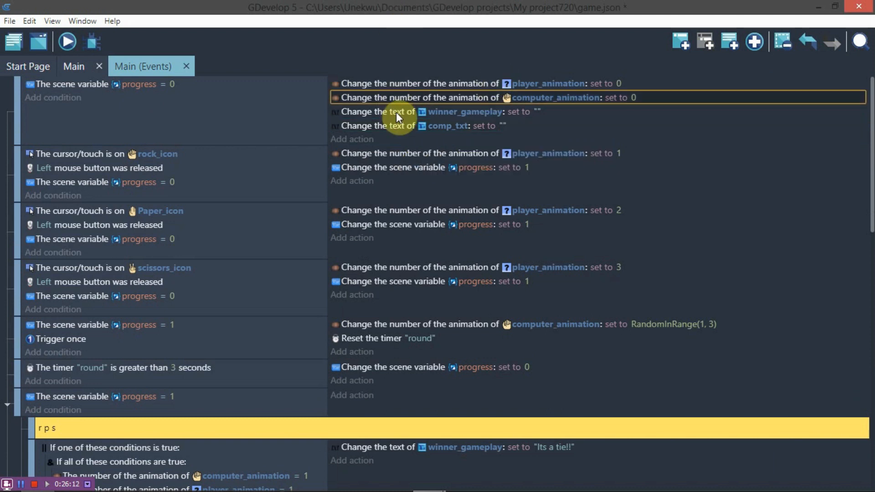
Step: Preview the game with paper and scissors to check that the computer's choice label clears between rounds, and close the preview
{"action": "left_click", "coordinate": [67, 42]}
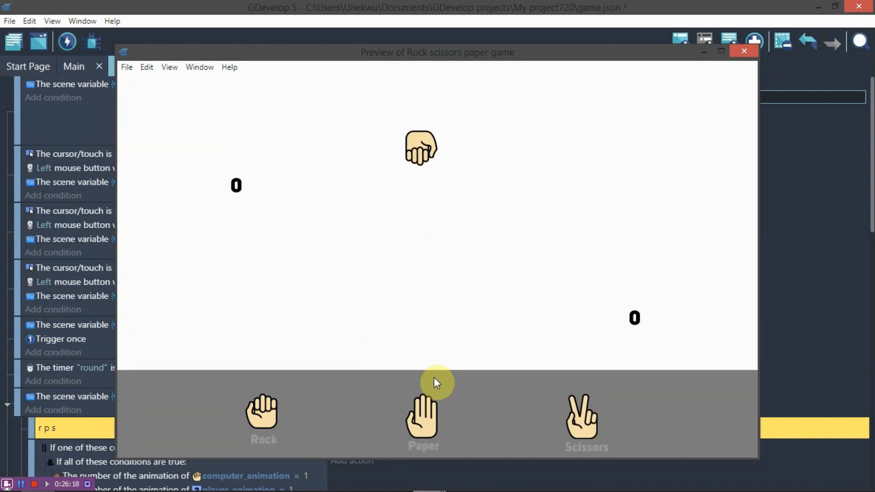
{"action": "left_click", "coordinate": [430, 400]}
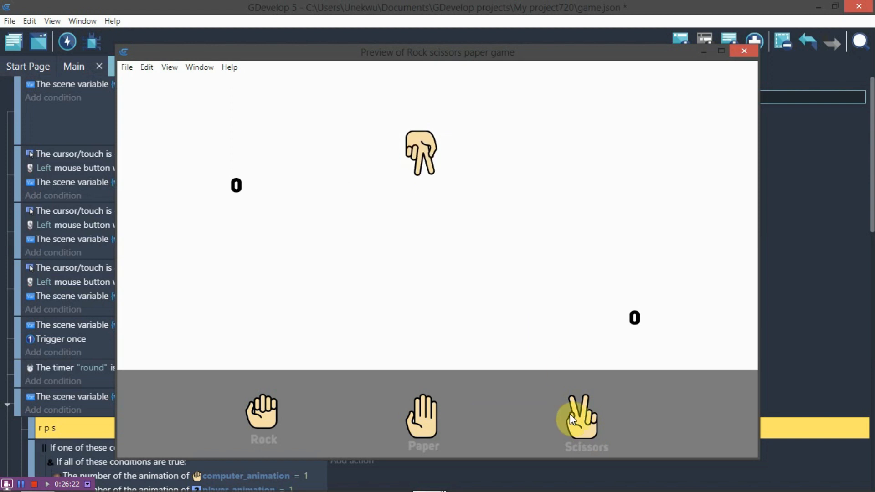
{"action": "left_click", "coordinate": [580, 420]}
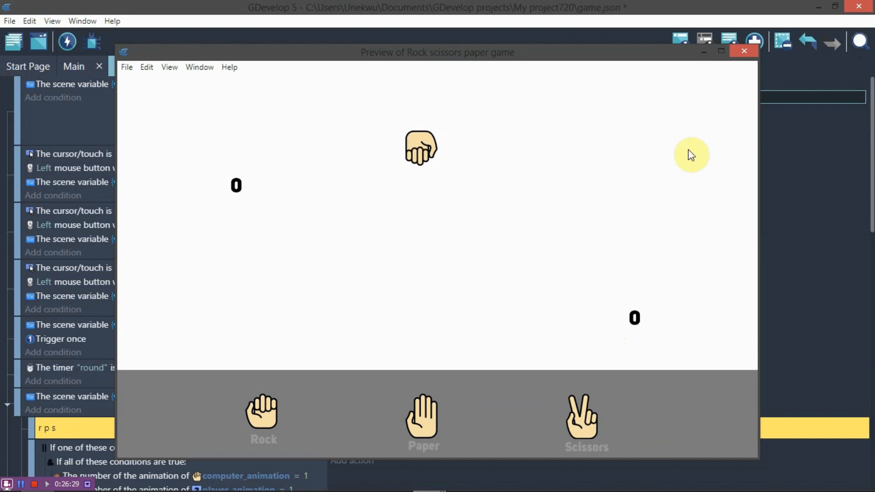
{"action": "left_click", "coordinate": [734, 56]}
Step: Review the tie, computer-won and you-won events together with the comp_txt label events
{"action": "scroll", "coordinate": [396, 400], "scroll_direction": "down", "scroll_amount": 10}
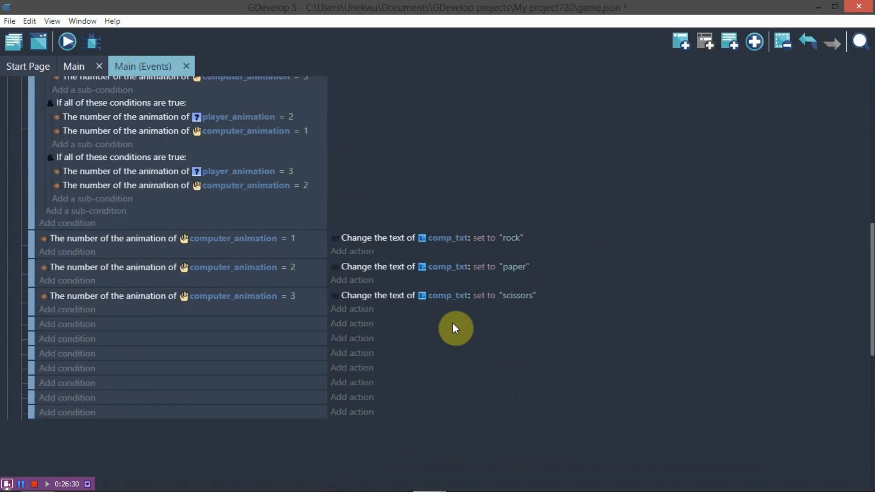
{"action": "scroll", "coordinate": [452, 321], "scroll_direction": "up", "scroll_amount": 8}
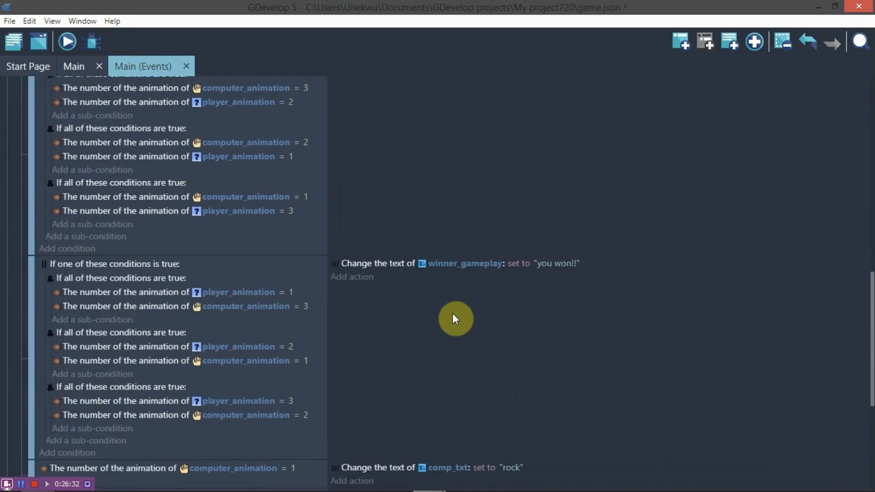
{"action": "scroll", "coordinate": [454, 318], "scroll_direction": "up", "scroll_amount": 4}
{"action": "scroll", "coordinate": [454, 318], "scroll_direction": "down", "scroll_amount": 4}
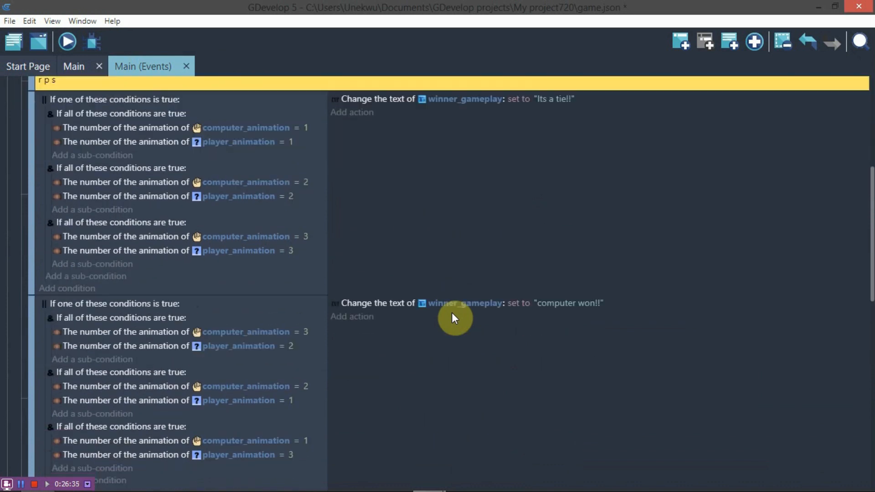
{"action": "scroll", "coordinate": [451, 318], "scroll_direction": "down", "scroll_amount": 3}
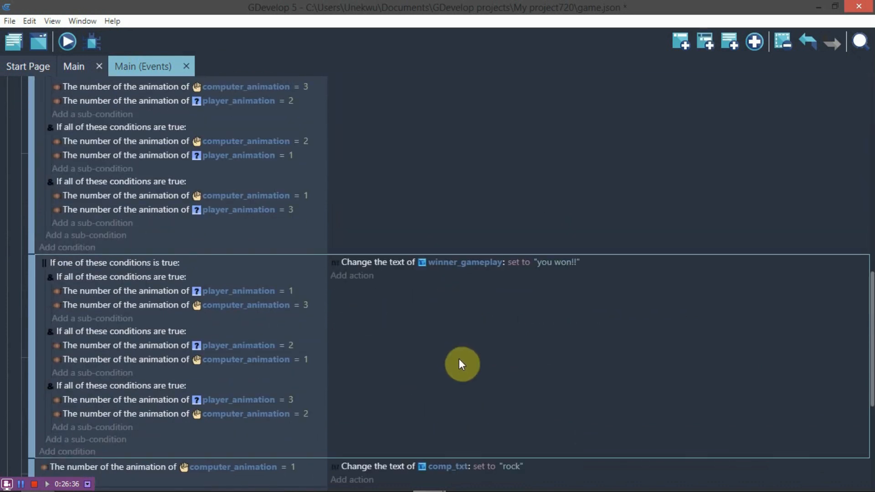
{"action": "scroll", "coordinate": [440, 225], "scroll_direction": "up", "scroll_amount": 4}
{"action": "scroll", "coordinate": [440, 377], "scroll_direction": "down", "scroll_amount": 8}
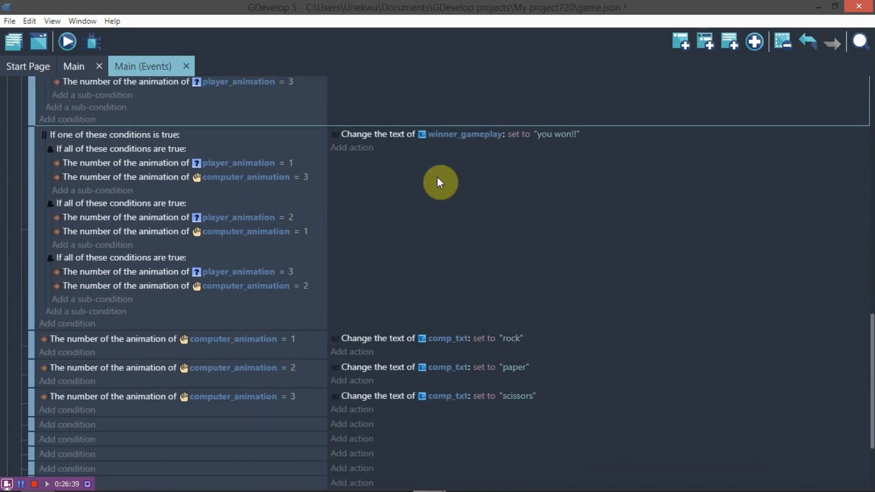
{"action": "scroll", "coordinate": [441, 182], "scroll_direction": "up", "scroll_amount": 5}
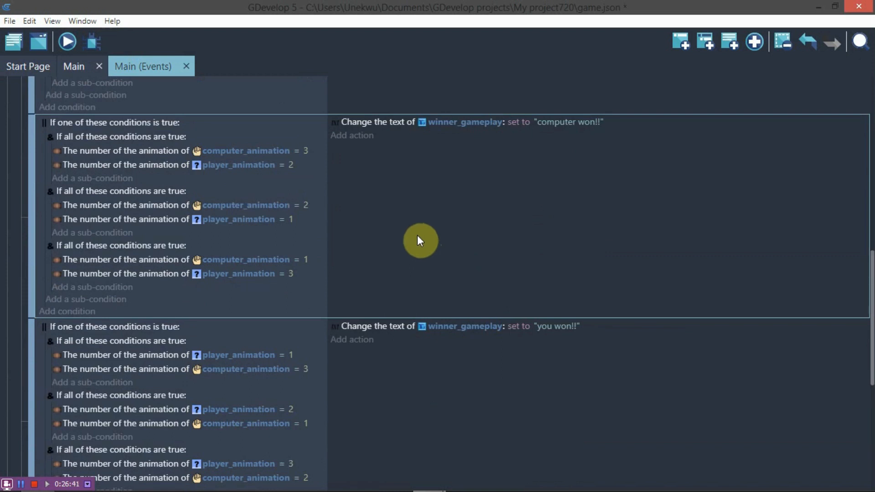
{"action": "scroll", "coordinate": [420, 240], "scroll_direction": "down", "scroll_amount": 3}
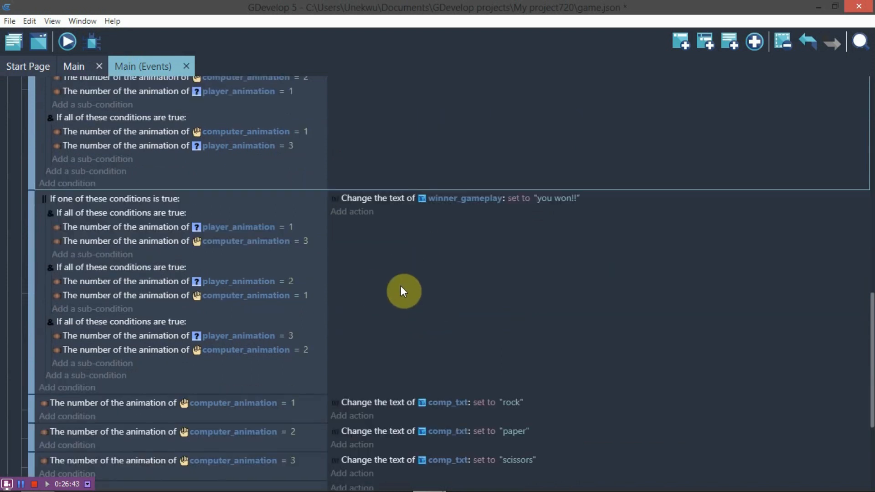
{"action": "scroll", "coordinate": [403, 290], "scroll_direction": "up", "scroll_amount": 6}
{"action": "scroll", "coordinate": [395, 289], "scroll_direction": "down", "scroll_amount": 2}
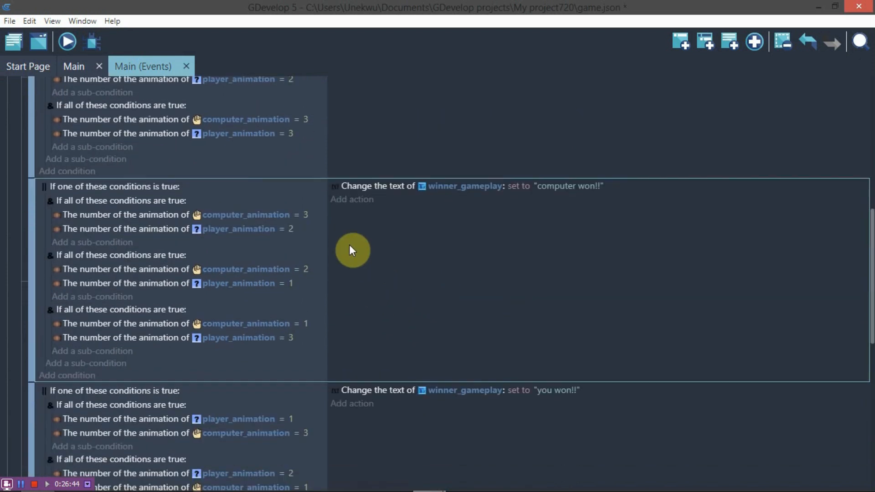
Step: Add an action to the "computer won!!" event that adds 1 to the scene variable comp_score
{"action": "left_click", "coordinate": [355, 200]}
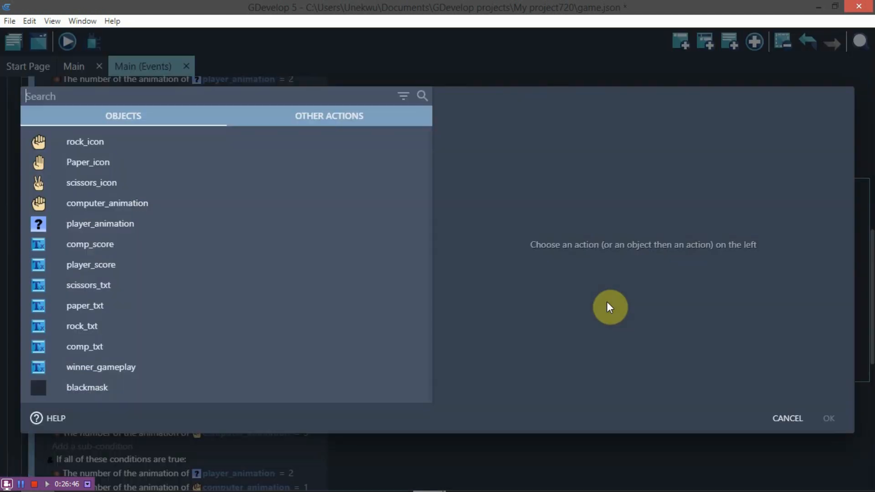
{"action": "type", "text": "scene"}
{"action": "left_click", "coordinate": [197, 124]}
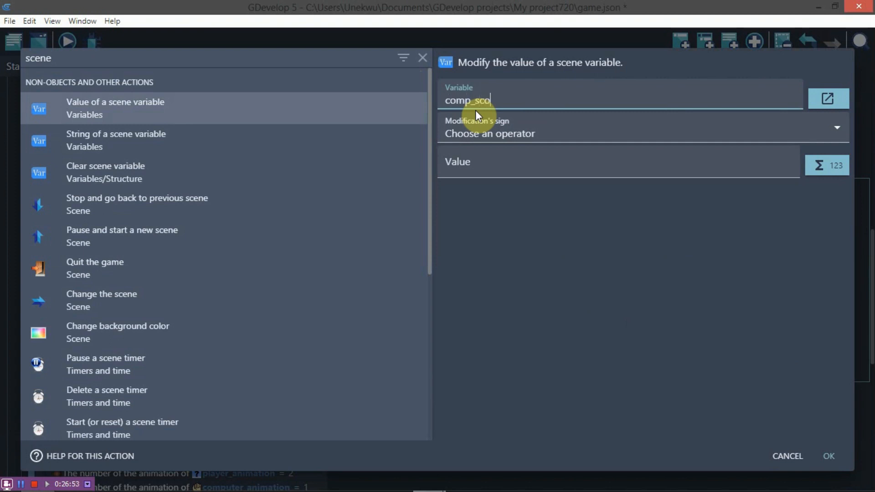
{"action": "left_click", "coordinate": [464, 133]}
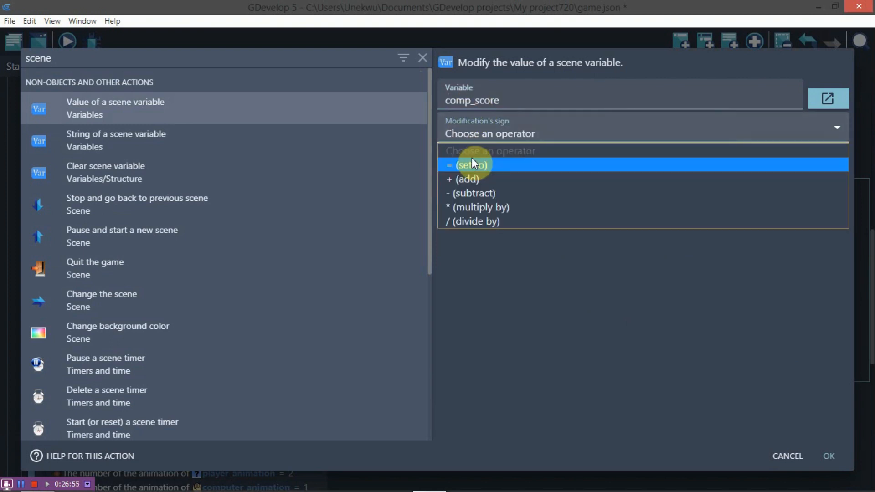
{"action": "left_click", "coordinate": [473, 161]}
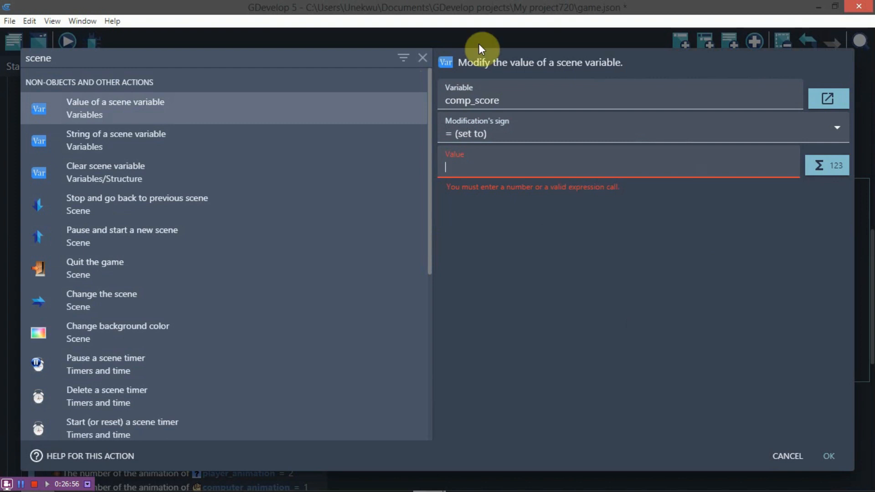
{"action": "left_click", "coordinate": [502, 138]}
{"action": "left_click", "coordinate": [487, 164]}
{"action": "type", "text": "1"}
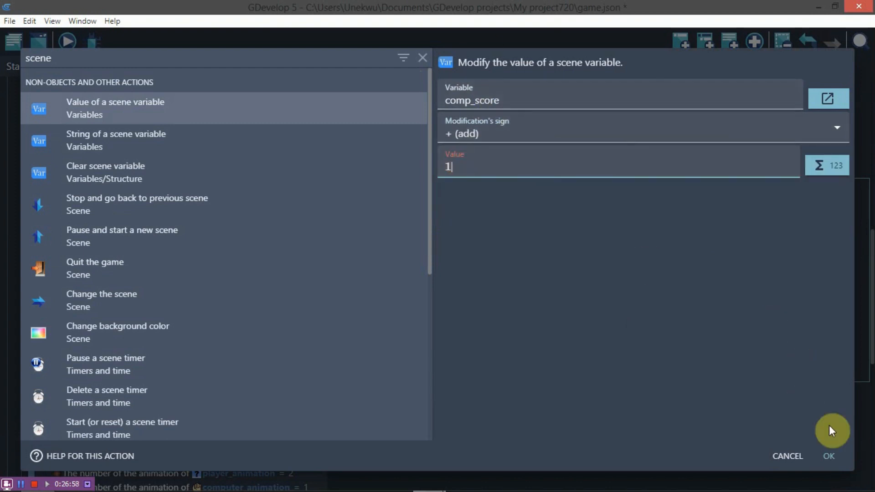
{"action": "left_click", "coordinate": [827, 460]}
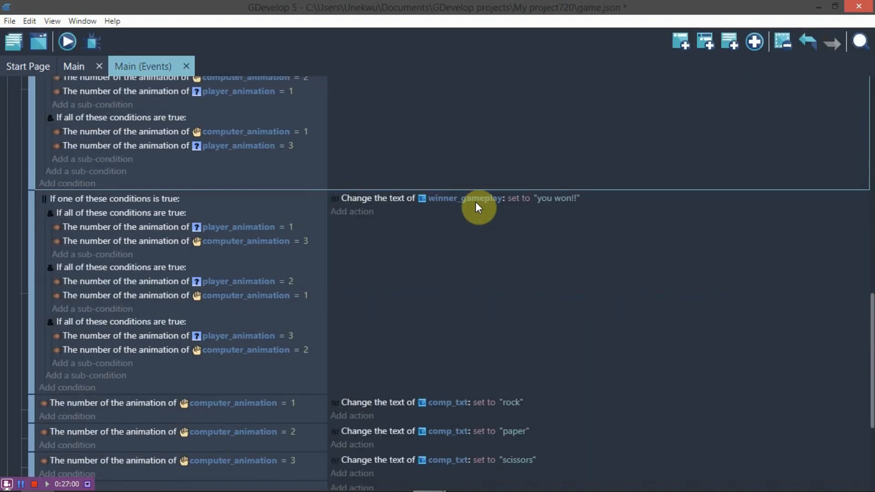
Step: Add an action to the "you won!!" event that adds 1 to the scene variable player_score
{"action": "scroll", "coordinate": [474, 207], "scroll_direction": "down", "scroll_amount": 4}
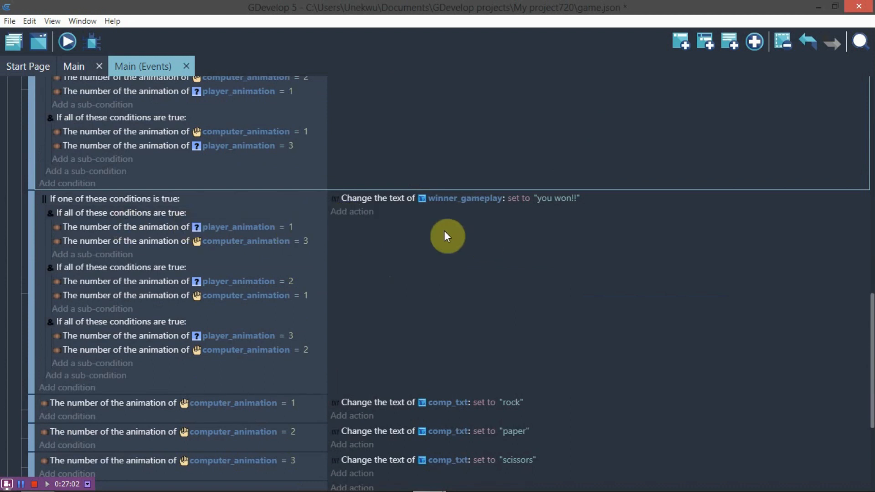
{"action": "left_click", "coordinate": [357, 212]}
{"action": "type", "text": "scene"}
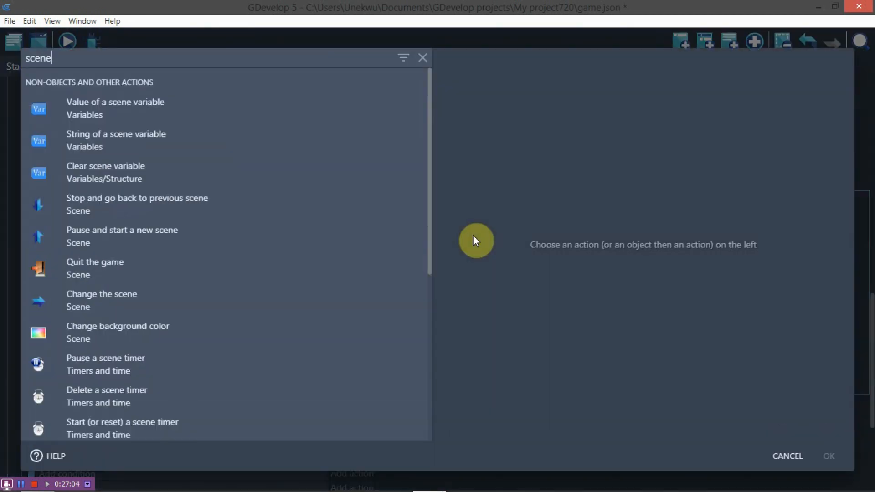
{"action": "left_click", "coordinate": [177, 108]}
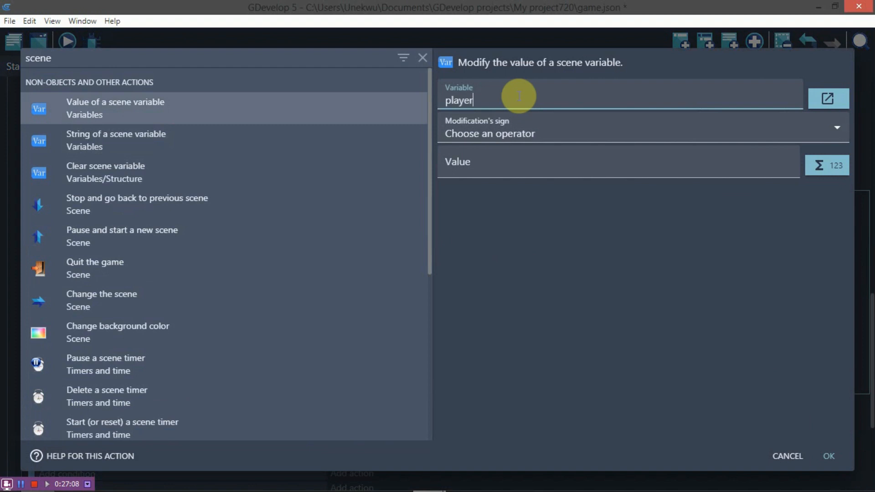
{"action": "type", "text": "player_score"}
{"action": "left_click", "coordinate": [515, 133]}
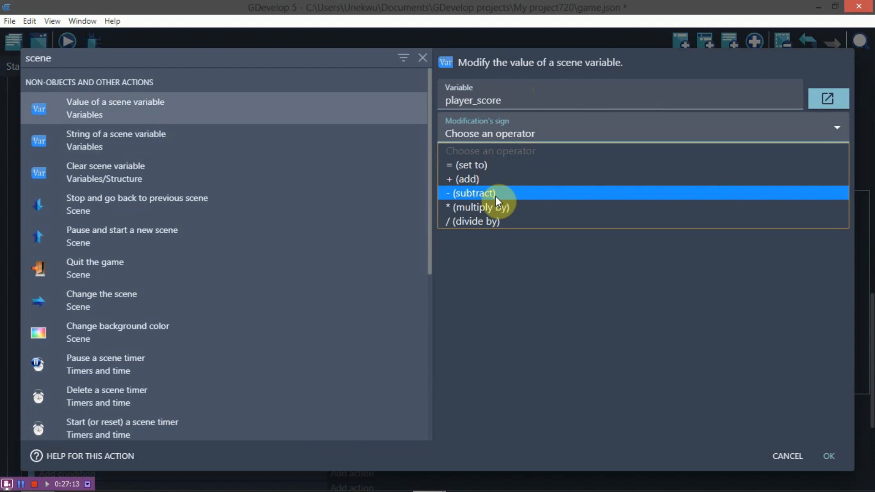
{"action": "left_click", "coordinate": [520, 177]}
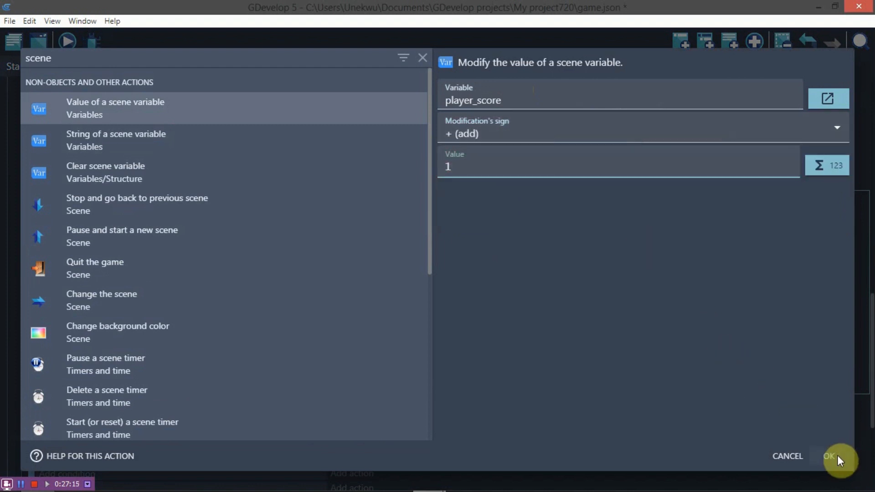
Step: Check the player_score text object in the Main scene and review the score actions in both win events
{"action": "scroll", "coordinate": [451, 274], "scroll_direction": "down", "scroll_amount": 4}
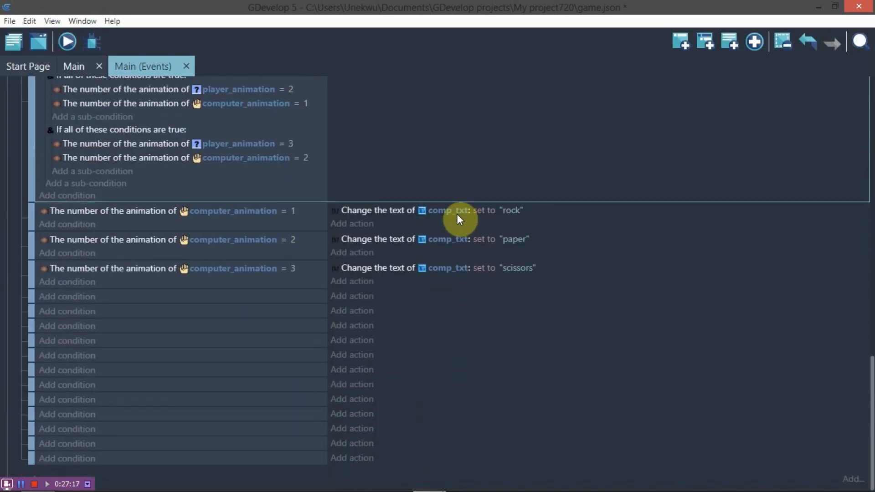
{"action": "scroll", "coordinate": [458, 219], "scroll_direction": "up", "scroll_amount": 5}
{"action": "scroll", "coordinate": [458, 217], "scroll_direction": "down", "scroll_amount": 5}
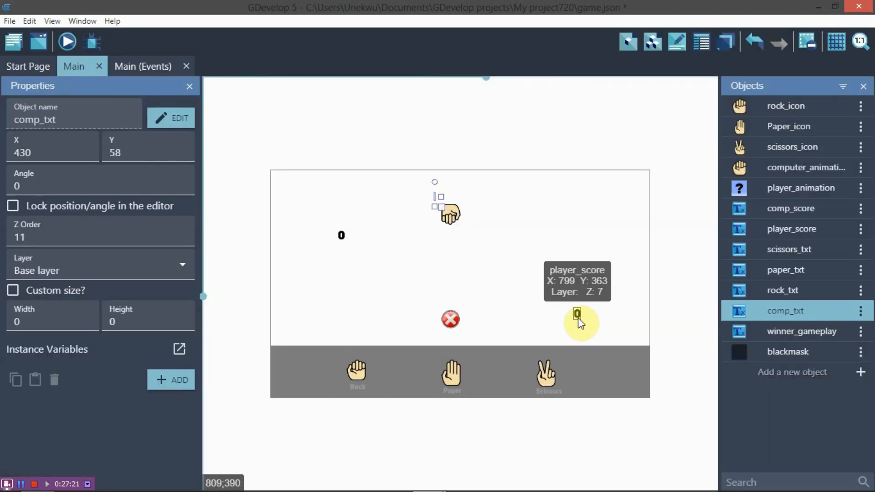
{"action": "left_click", "coordinate": [577, 317]}
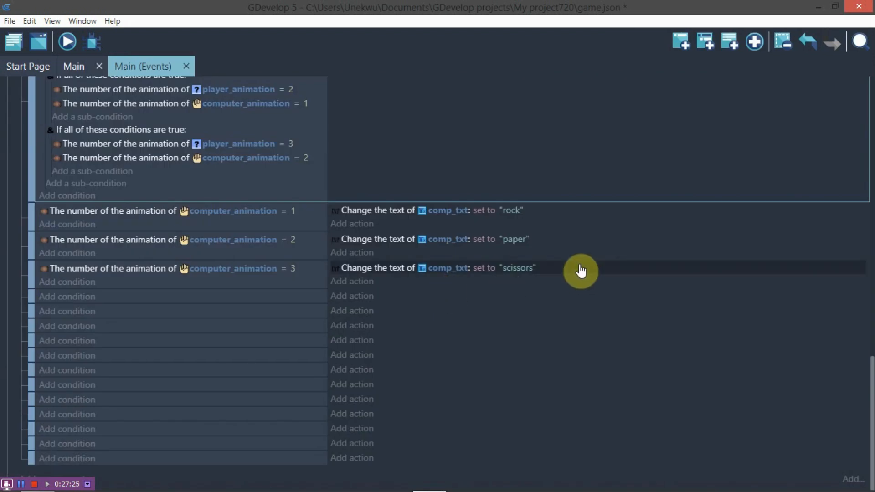
{"action": "scroll", "coordinate": [579, 270], "scroll_direction": "up", "scroll_amount": 5}
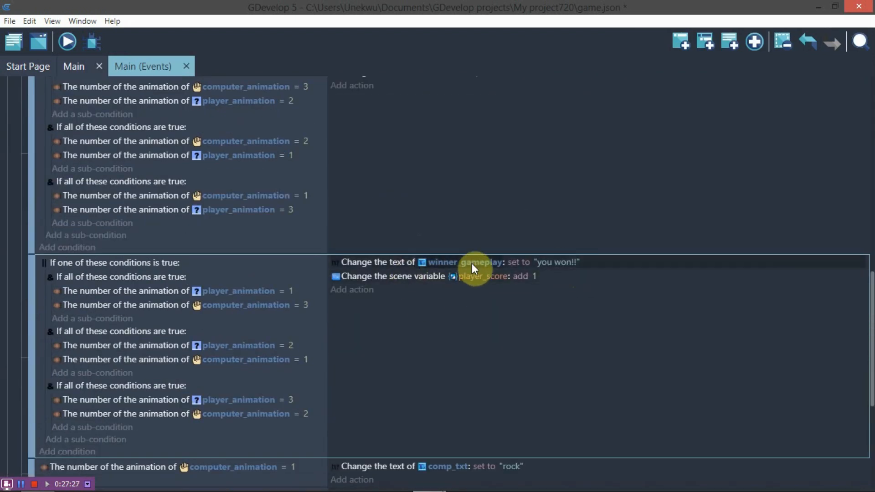
{"action": "scroll", "coordinate": [465, 273], "scroll_direction": "down", "scroll_amount": 3}
{"action": "scroll", "coordinate": [460, 227], "scroll_direction": "up", "scroll_amount": 4}
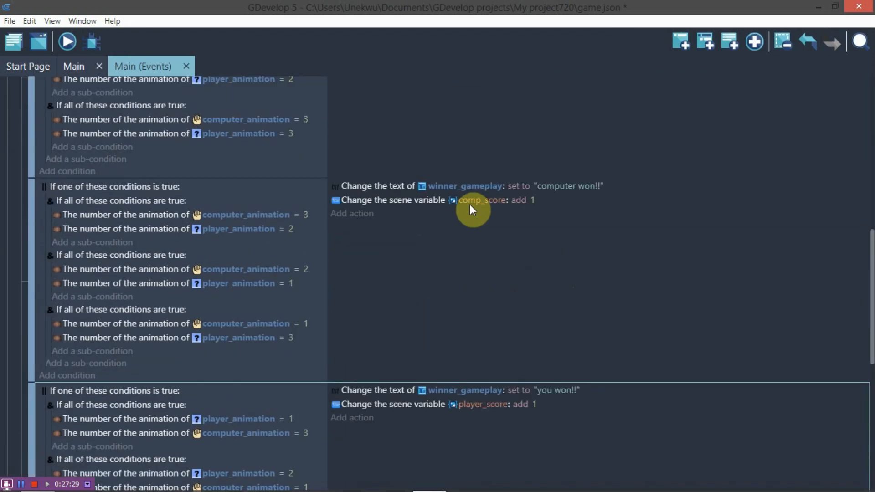
{"action": "scroll", "coordinate": [483, 232], "scroll_direction": "down", "scroll_amount": 7}
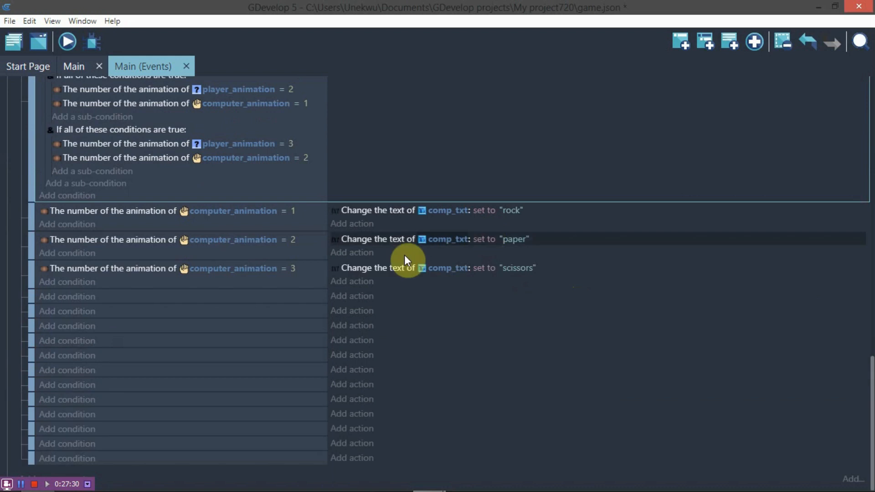
Step: In the first empty event below the comp_txt events, add an action setting the player_score text to VariableString(player_score)
{"action": "left_click", "coordinate": [352, 299]}
{"action": "type", "text": "m"}
{"action": "key", "text": "BackSpace"}
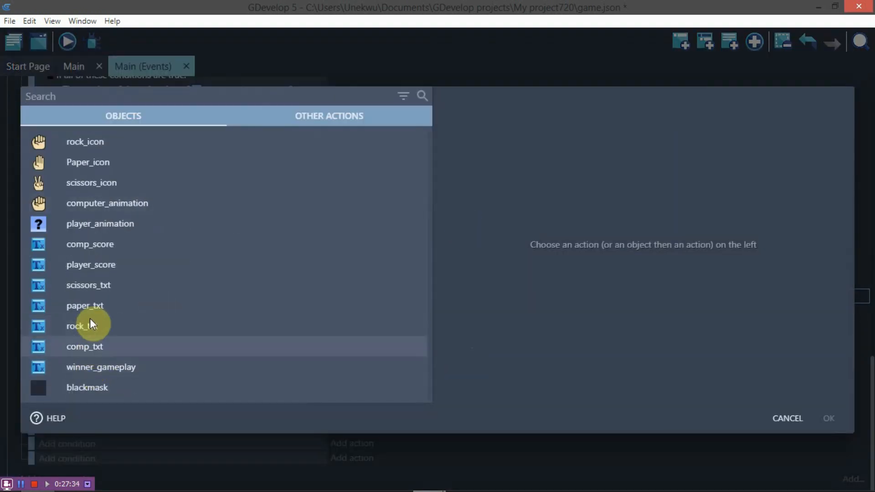
{"action": "left_click", "coordinate": [92, 265]}
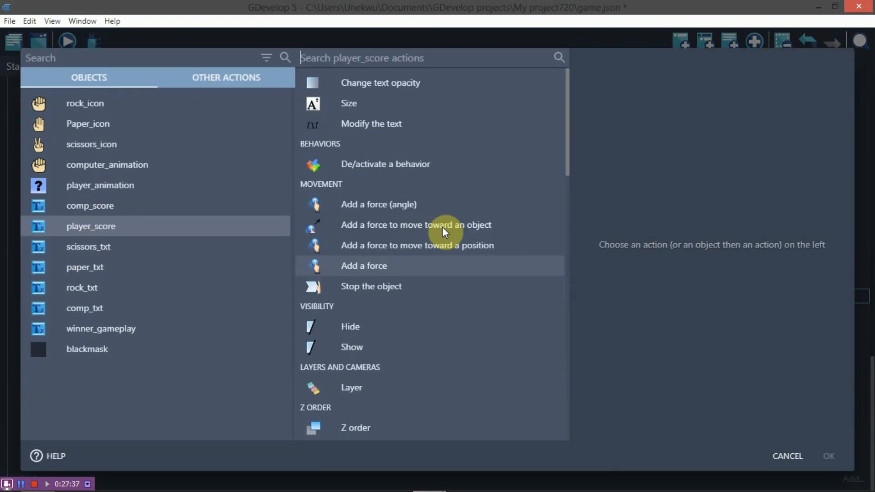
{"action": "left_click", "coordinate": [377, 123]}
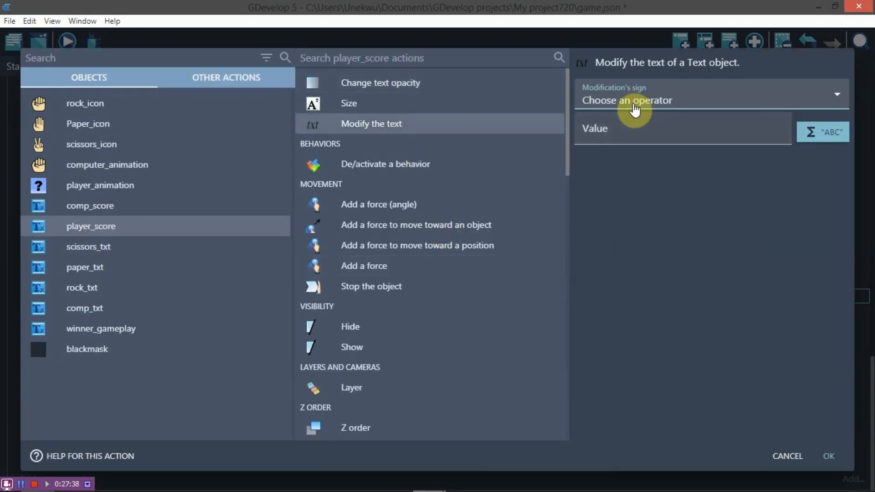
{"action": "left_click", "coordinate": [633, 107]}
{"action": "left_click", "coordinate": [633, 141]}
{"action": "left_click", "coordinate": [634, 141]}
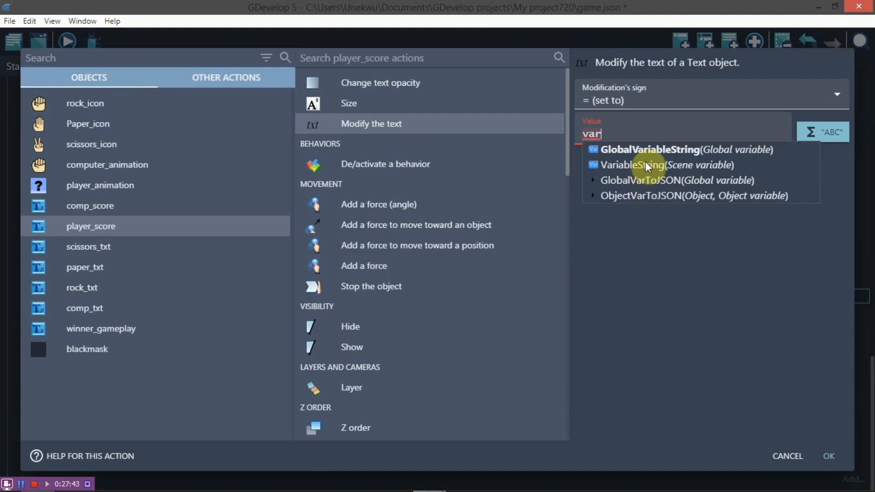
{"action": "left_click", "coordinate": [647, 165]}
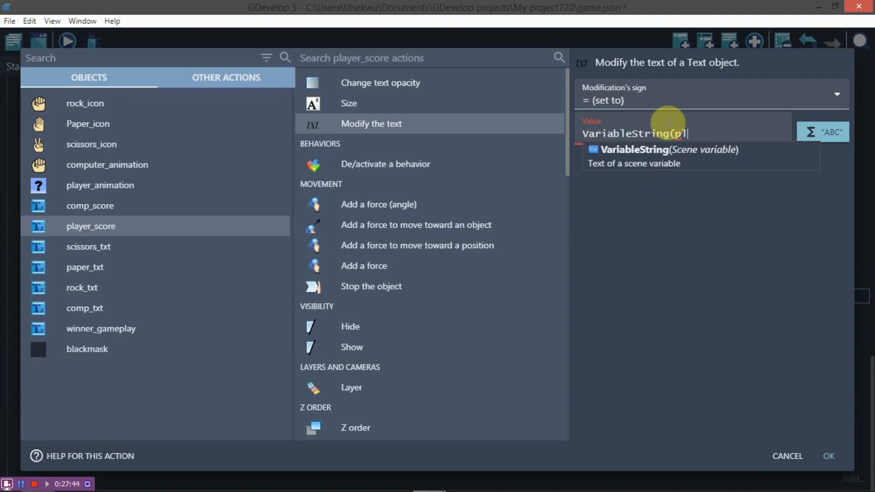
{"action": "type", "text": "player_score"}
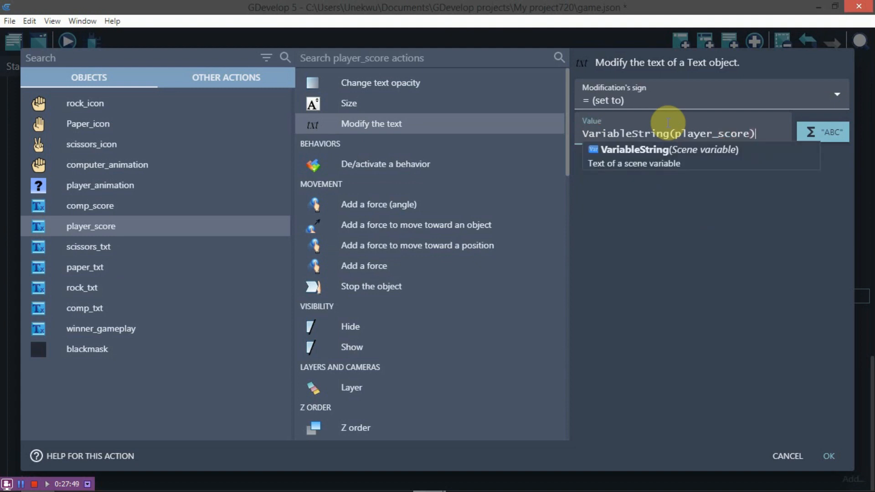
{"action": "left_click", "coordinate": [817, 452]}
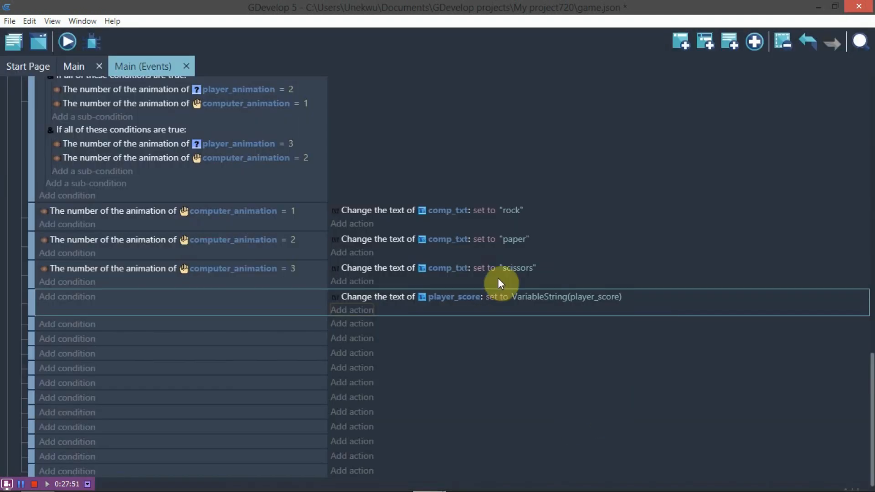
Step: Add a second action to the same event that sets the comp_score text to VariableString(comp_score)
{"action": "scroll", "coordinate": [497, 277], "scroll_direction": "up", "scroll_amount": 10}
{"action": "scroll", "coordinate": [487, 387], "scroll_direction": "down", "scroll_amount": 3}
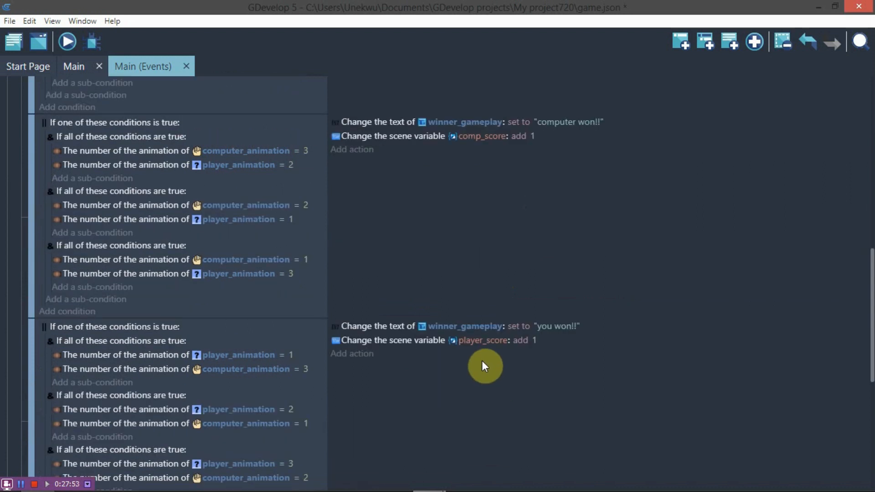
{"action": "scroll", "coordinate": [501, 333], "scroll_direction": "down", "scroll_amount": 8}
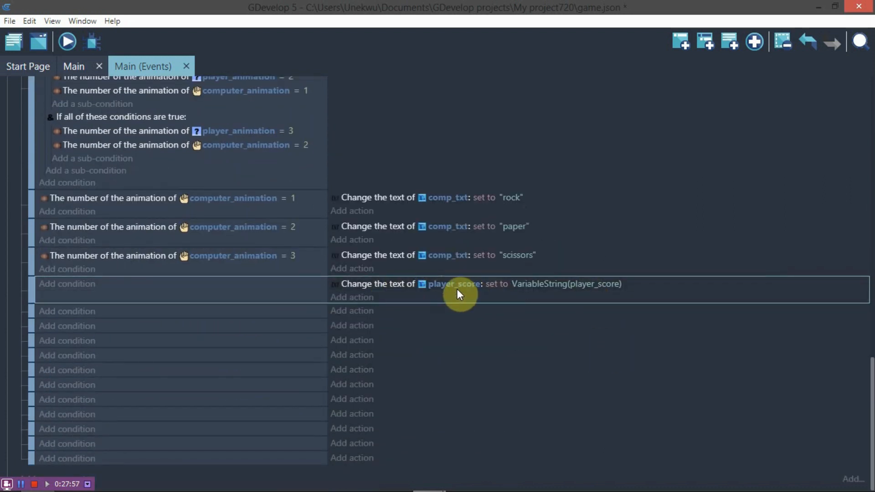
{"action": "left_click", "coordinate": [352, 297]}
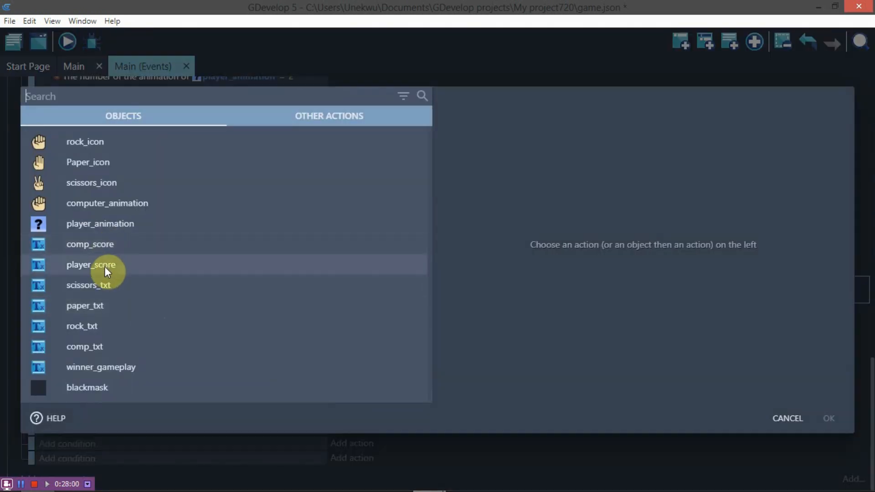
{"action": "left_click", "coordinate": [103, 245]}
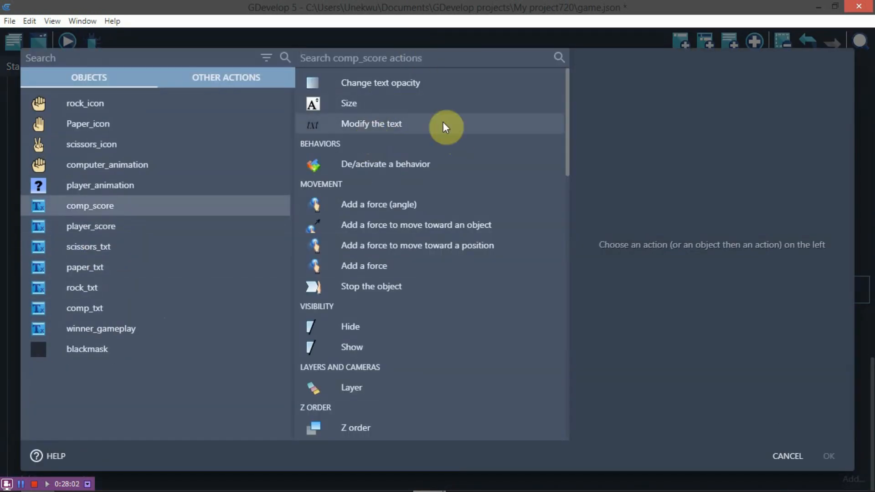
{"action": "left_click", "coordinate": [443, 123]}
{"action": "left_click", "coordinate": [606, 98]}
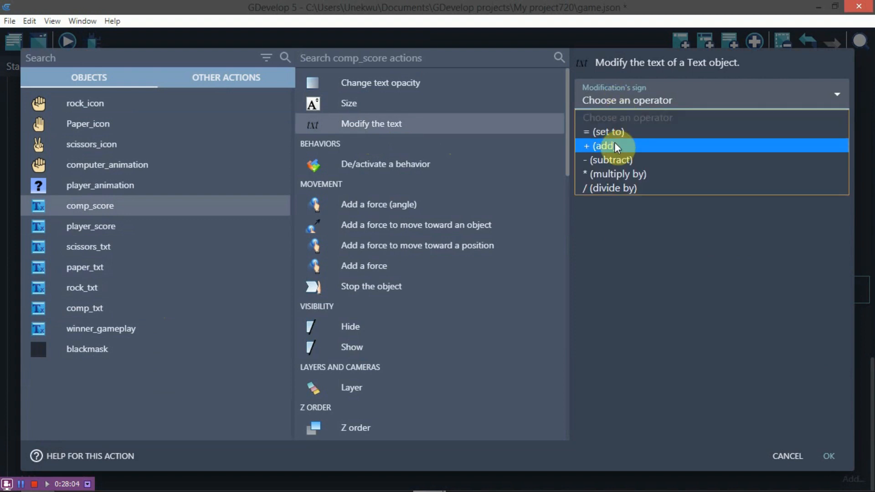
{"action": "left_click", "coordinate": [608, 131]}
{"action": "left_click", "coordinate": [614, 126]}
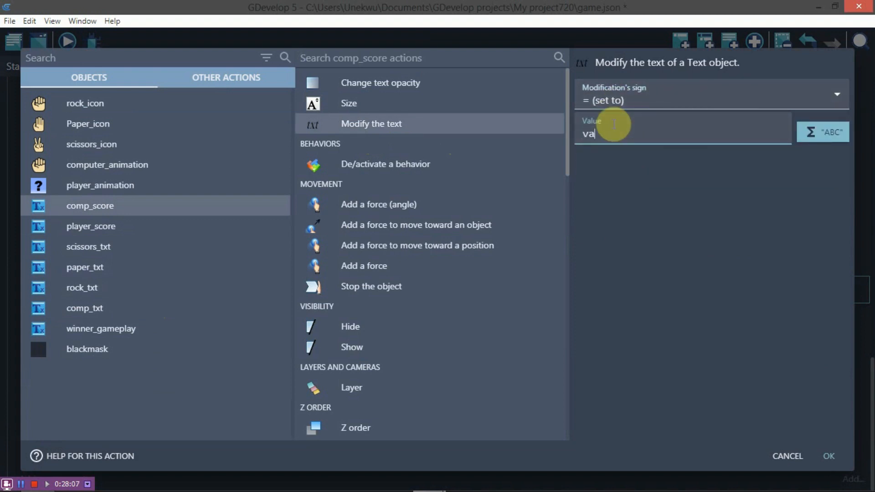
{"action": "type", "text": "var"}
{"action": "left_click", "coordinate": [670, 163]}
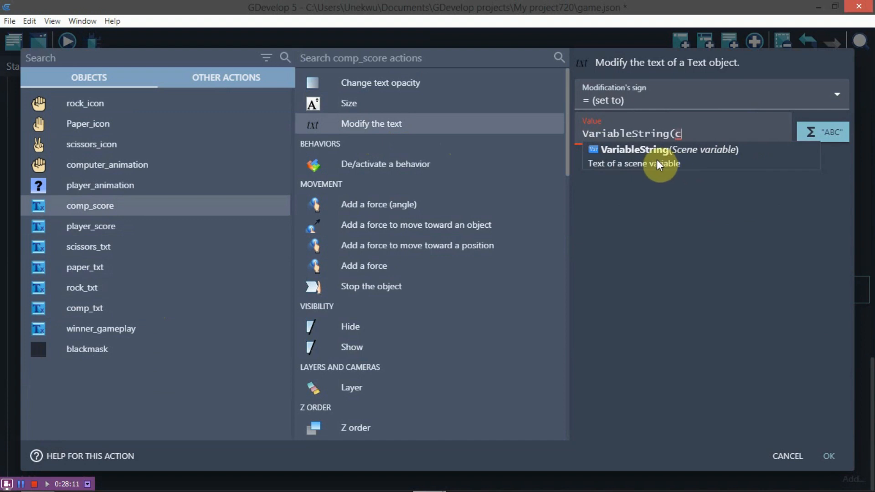
{"action": "type", "text": "comp_"}
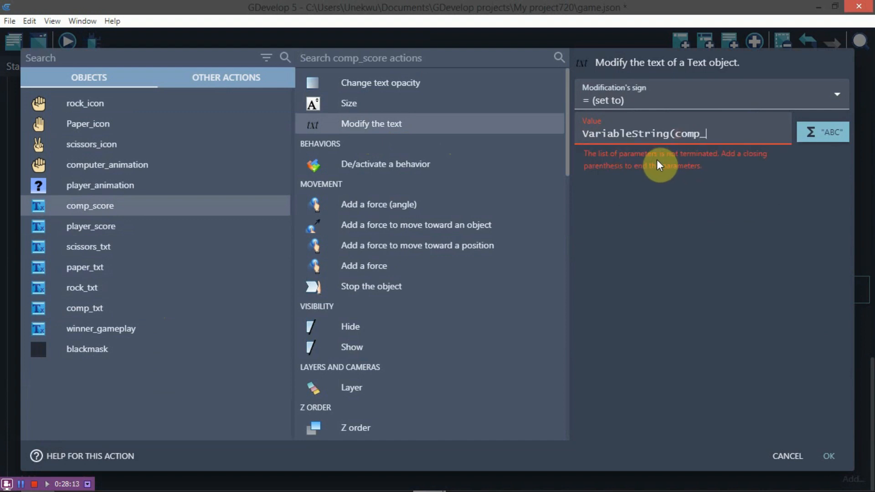
{"action": "type", "text": "score)"}
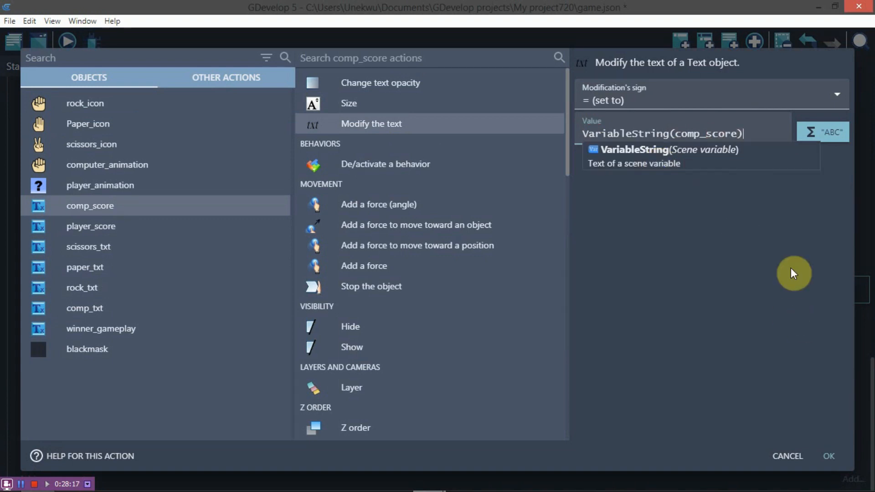
{"action": "left_click", "coordinate": [812, 453]}
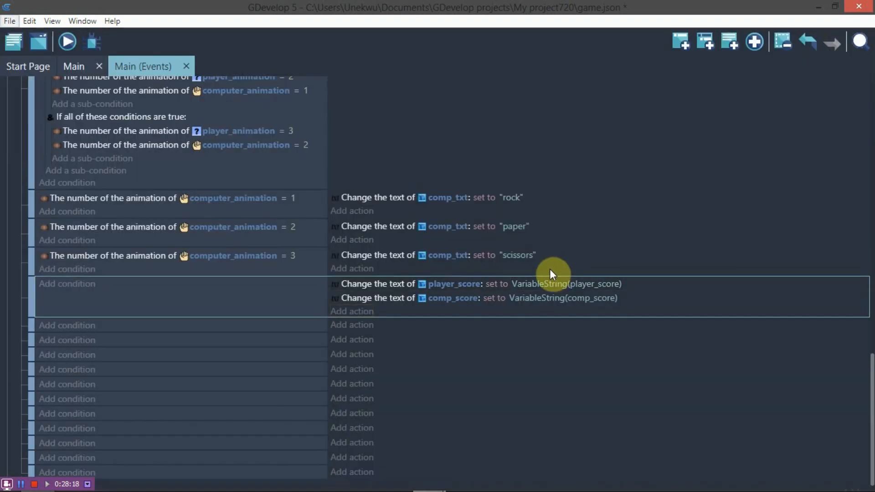
Step: Preview the game, play several rounds with paper, scissors and rock to check the score counters, and close the preview
{"action": "left_click", "coordinate": [69, 42]}
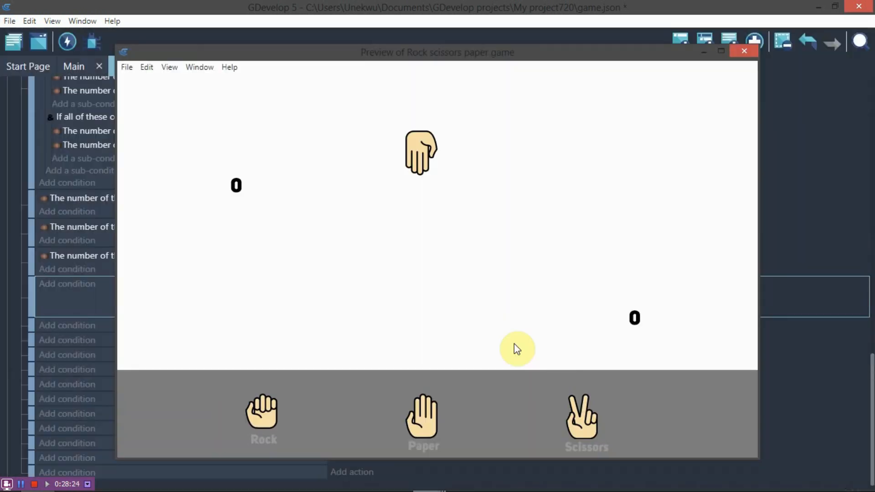
{"action": "left_click", "coordinate": [422, 416]}
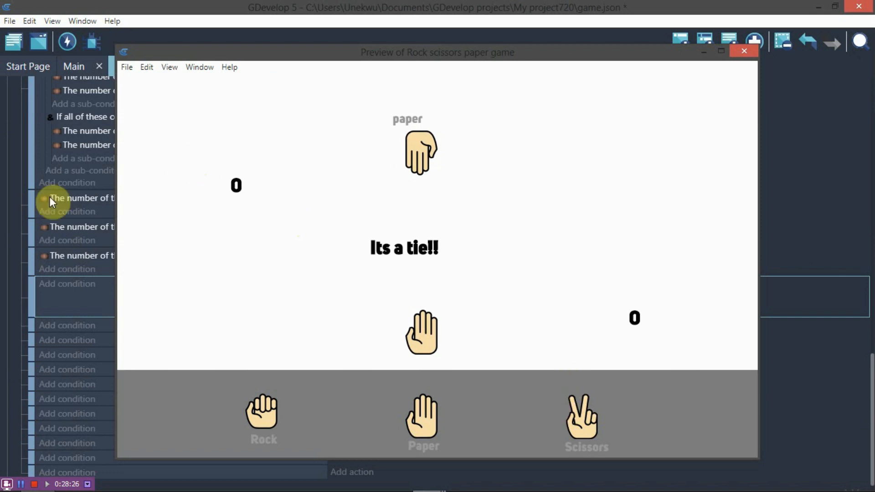
{"action": "left_click", "coordinate": [580, 426]}
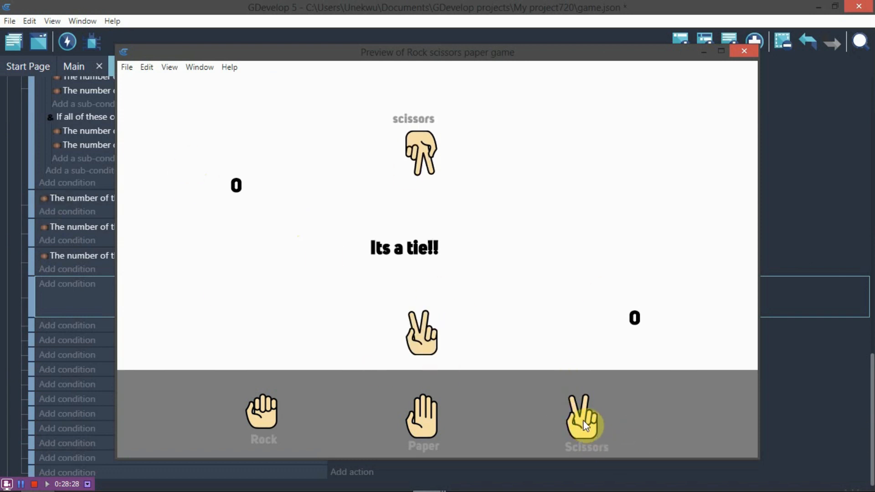
{"action": "left_click", "coordinate": [261, 408]}
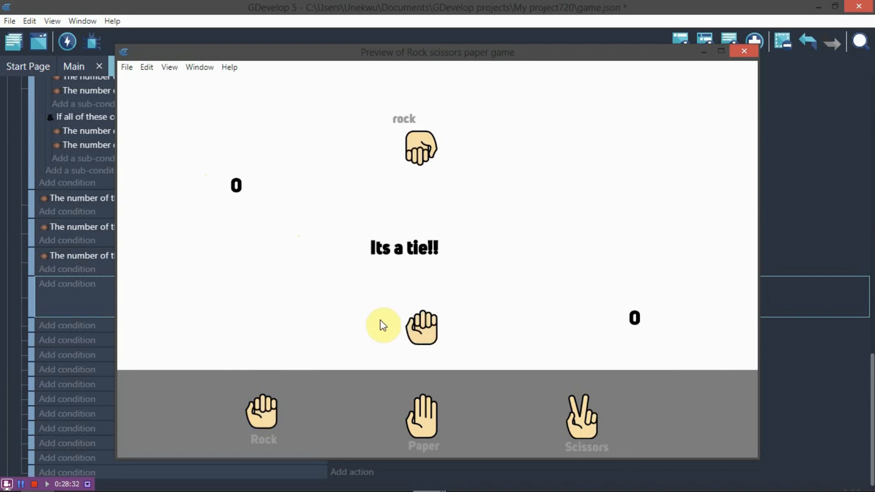
{"action": "left_click", "coordinate": [424, 419]}
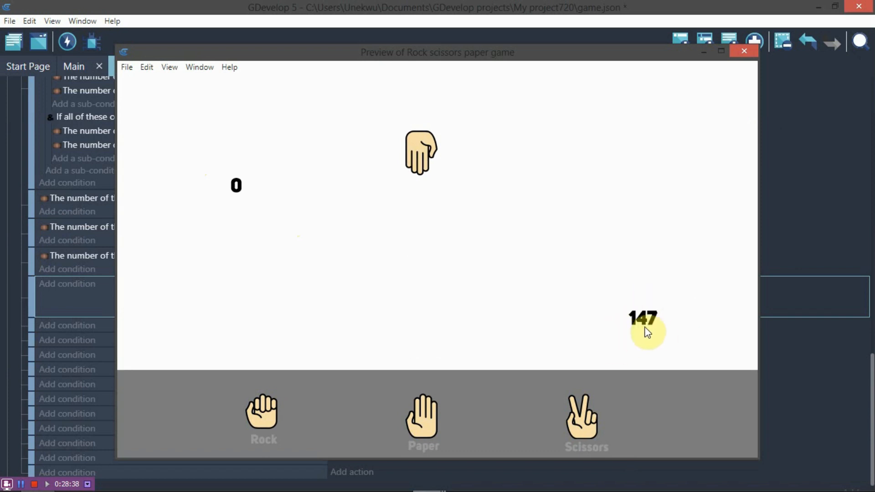
{"action": "left_click", "coordinate": [598, 401]}
{"action": "left_click", "coordinate": [732, 55]}
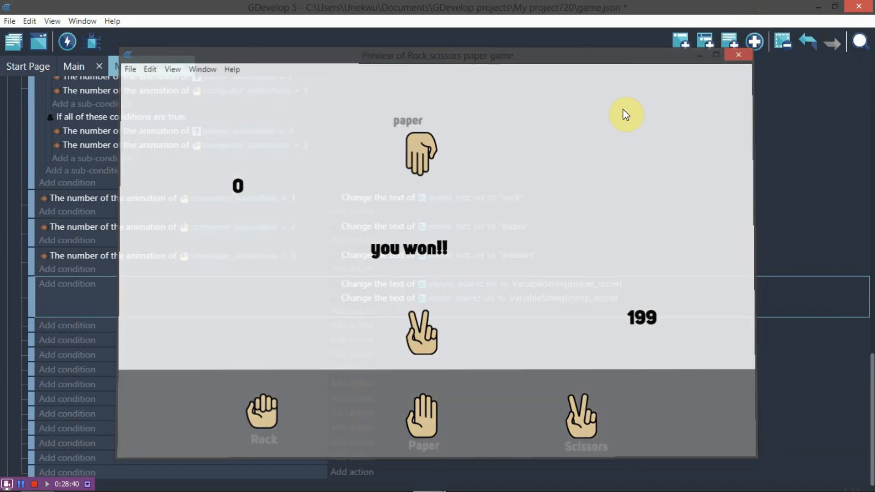
Step: Add a Trigger once while true condition to the "you won!!" event
{"action": "scroll", "coordinate": [162, 259], "scroll_direction": "up", "scroll_amount": 5}
{"action": "scroll", "coordinate": [136, 273], "scroll_direction": "down", "scroll_amount": 8}
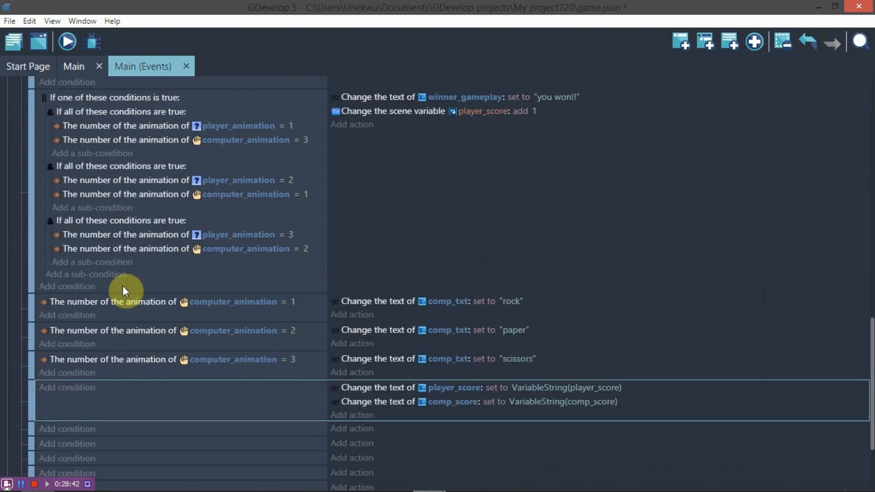
{"action": "left_click", "coordinate": [168, 277]}
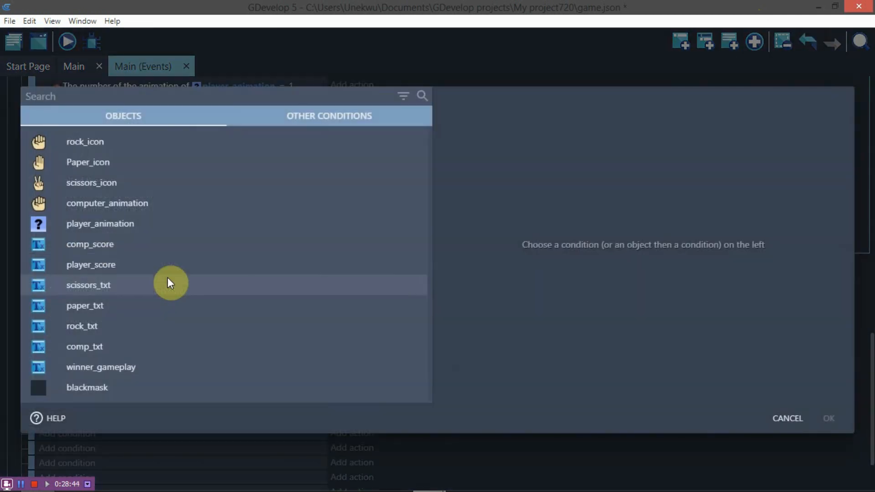
{"action": "type", "text": "tri"}
{"action": "key", "text": "Return"}
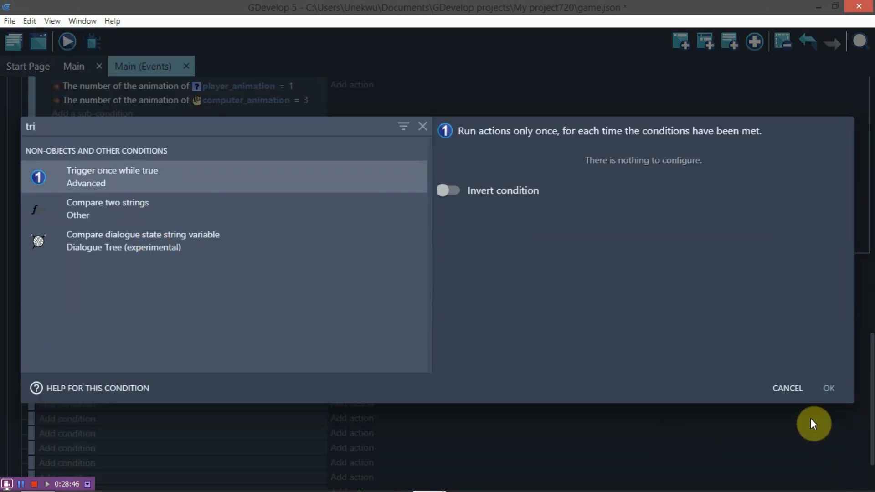
{"action": "left_click", "coordinate": [827, 388]}
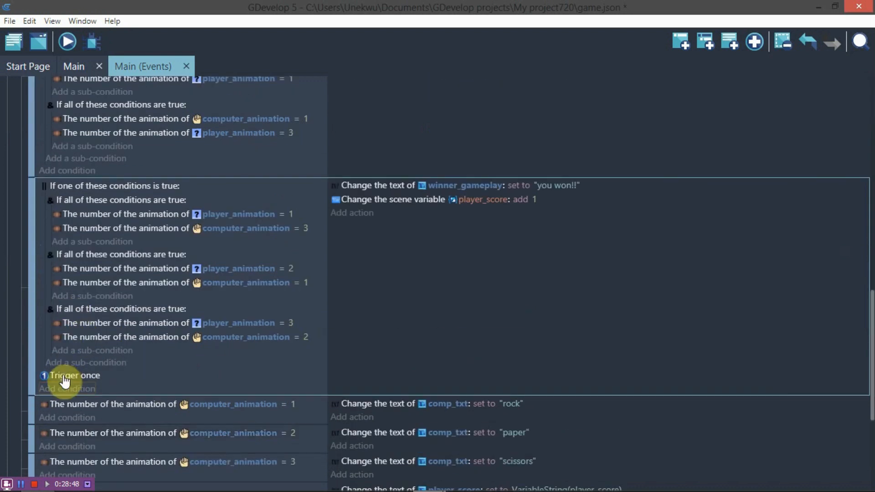
Step: Copy the Trigger once condition from the "you won!!" event into the "computer won!!" event
{"action": "left_click", "coordinate": [69, 376]}
{"action": "right_click", "coordinate": [64, 377]}
{"action": "left_click", "coordinate": [110, 264]}
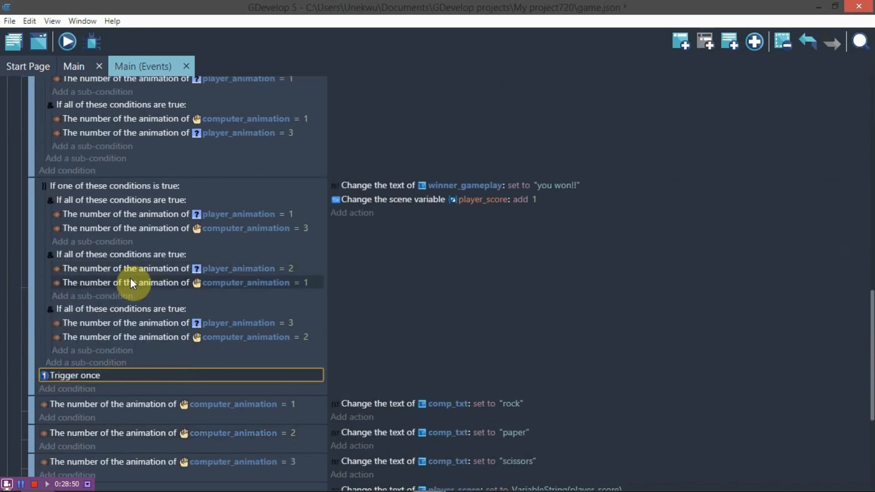
{"action": "scroll", "coordinate": [68, 437], "scroll_direction": "up", "scroll_amount": 5}
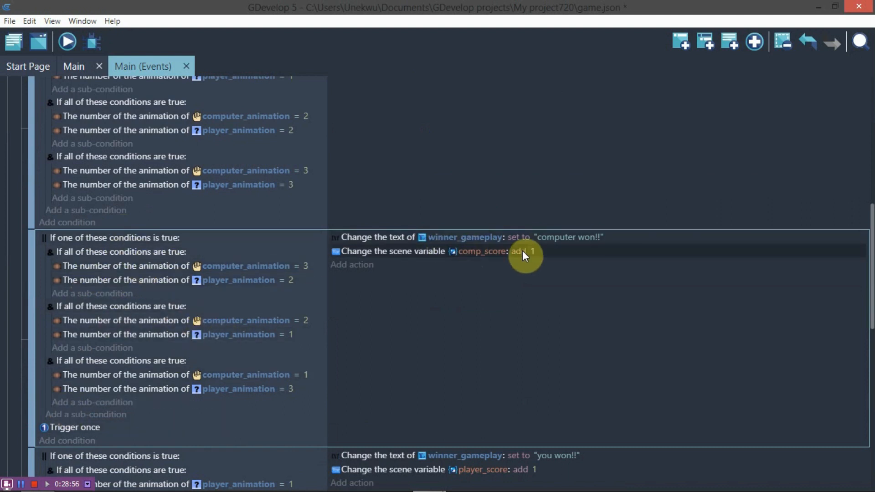
Step: Preview the game again, play paper and scissors rounds to check the score increments, and close the preview
{"action": "left_click", "coordinate": [69, 42]}
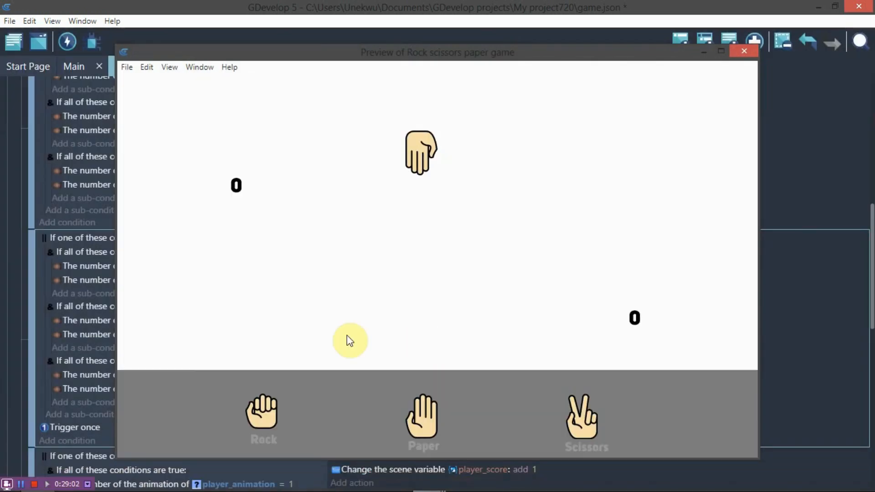
{"action": "left_click", "coordinate": [428, 427]}
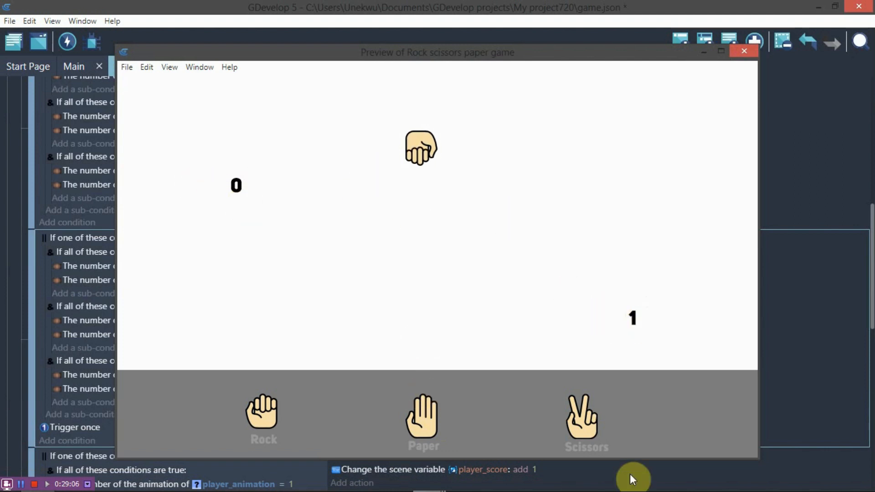
{"action": "left_click", "coordinate": [590, 435]}
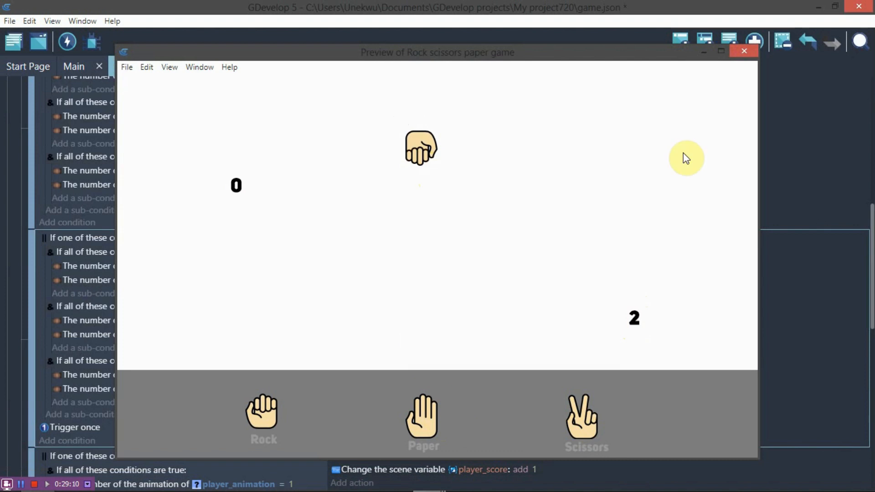
{"action": "left_click", "coordinate": [743, 53]}
Step: Switch to the GDevelop window with the finished My project719 game and open its Game scene for reference
{"action": "scroll", "coordinate": [415, 325], "scroll_direction": "down", "scroll_amount": 6}
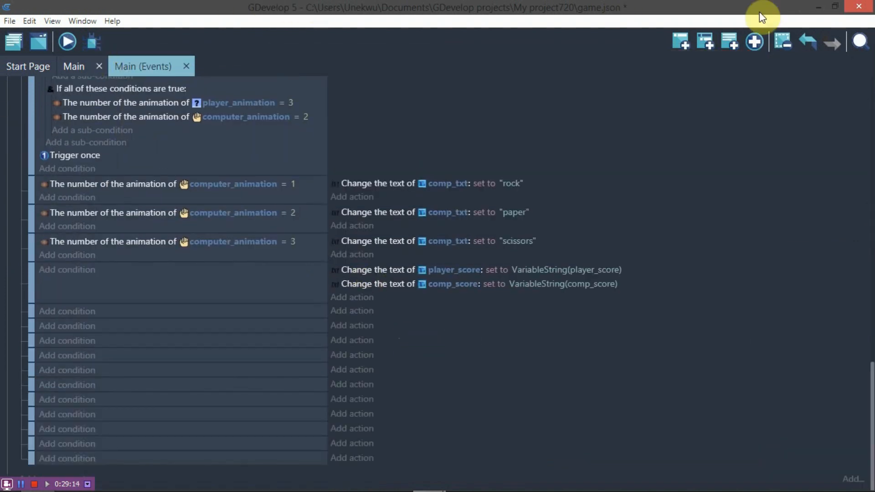
{"action": "key", "text": "alt+Tab"}
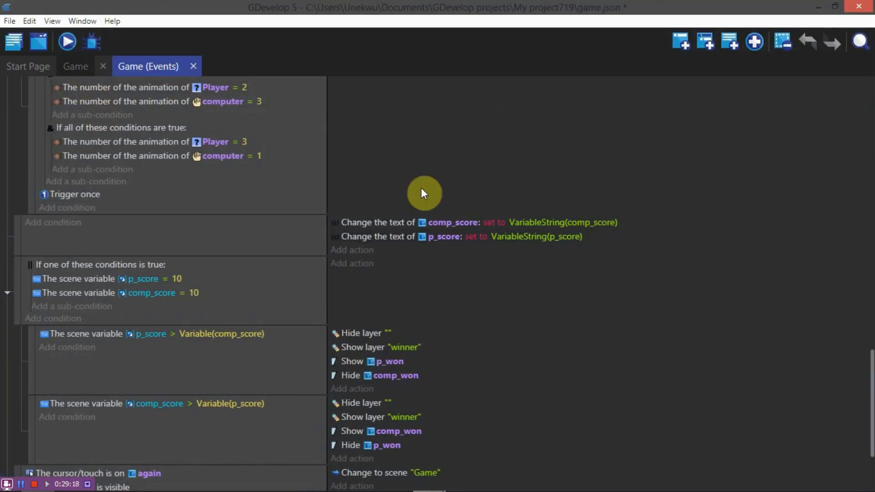
{"action": "left_click", "coordinate": [77, 67]}
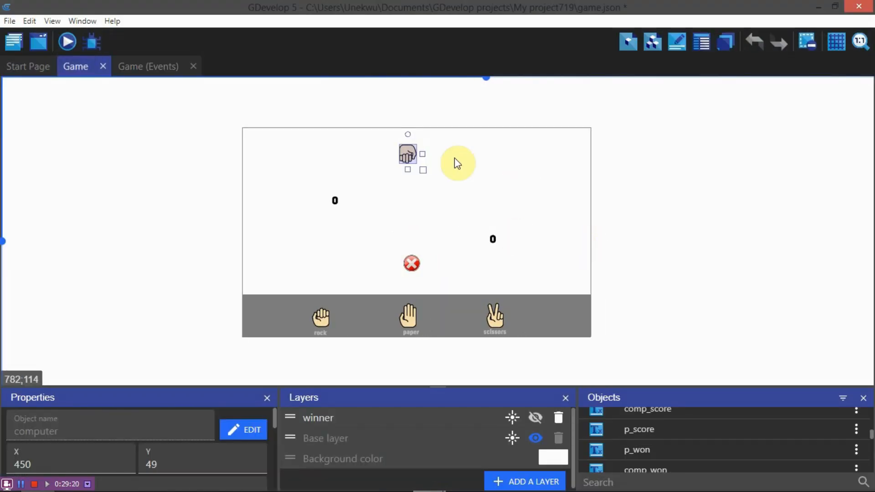
Step: Show and hide the winner layer in the reference game, and switch back to the My project720 window
{"action": "left_click", "coordinate": [535, 417]}
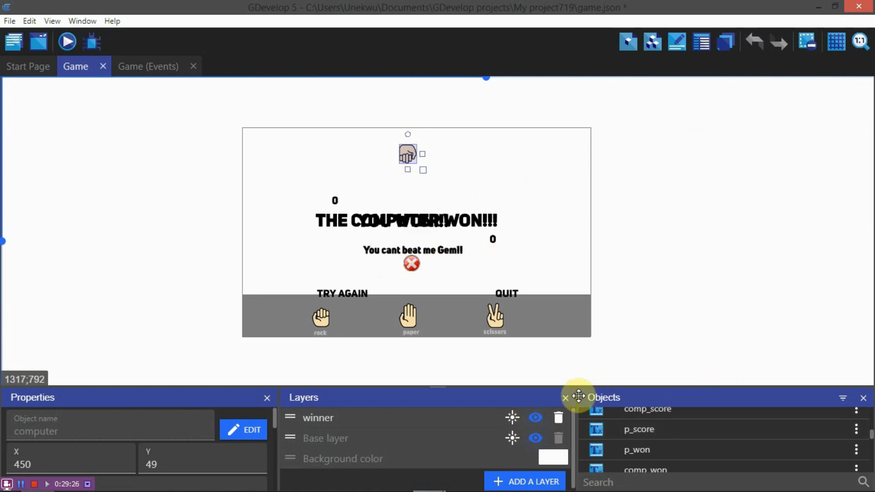
{"action": "left_click", "coordinate": [534, 418]}
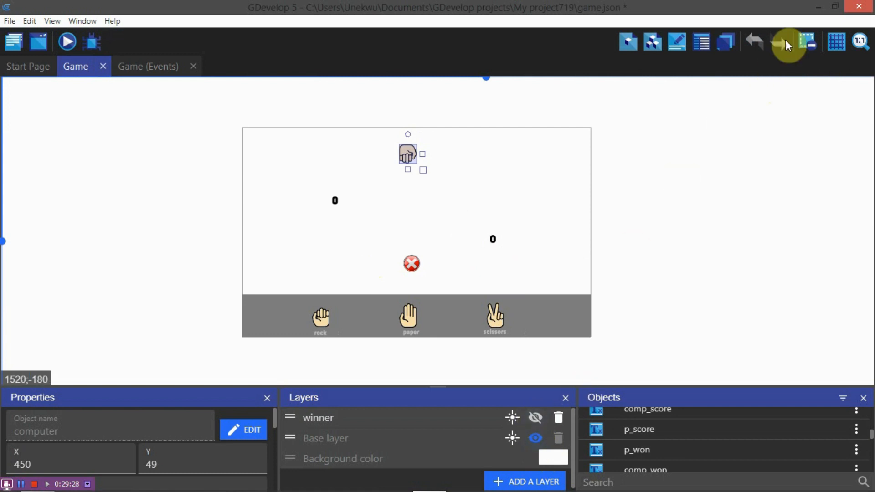
{"action": "key", "text": "alt+Tab"}
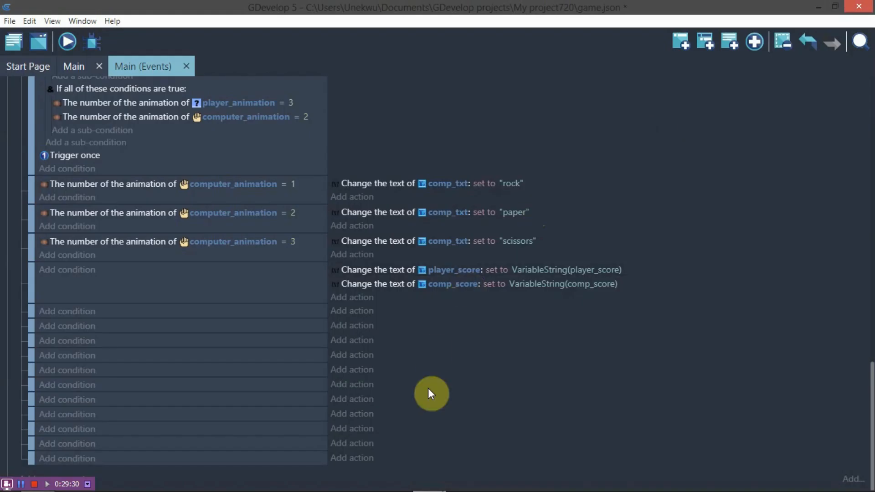
Step: Add a layer named final to the Main scene and hide the base layer
{"action": "left_click", "coordinate": [79, 68]}
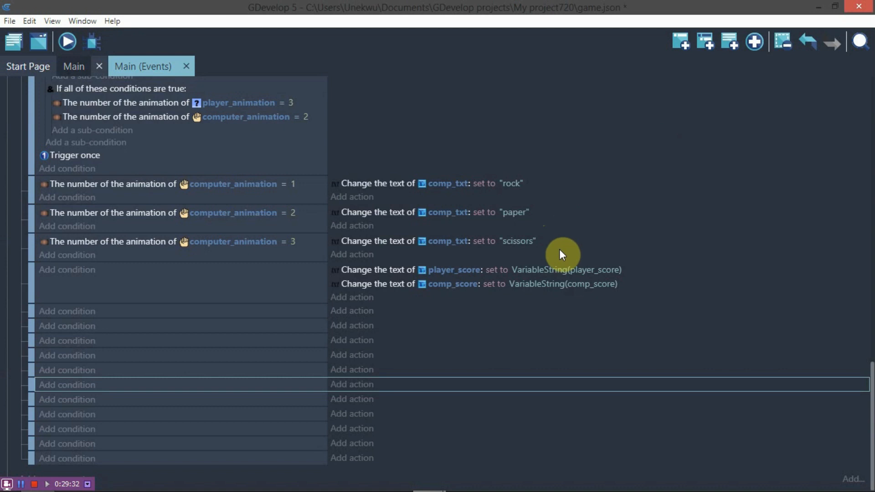
{"action": "scroll", "coordinate": [596, 248], "scroll_direction": "down", "scroll_amount": 1}
{"action": "scroll", "coordinate": [597, 248], "scroll_direction": "up", "scroll_amount": 2}
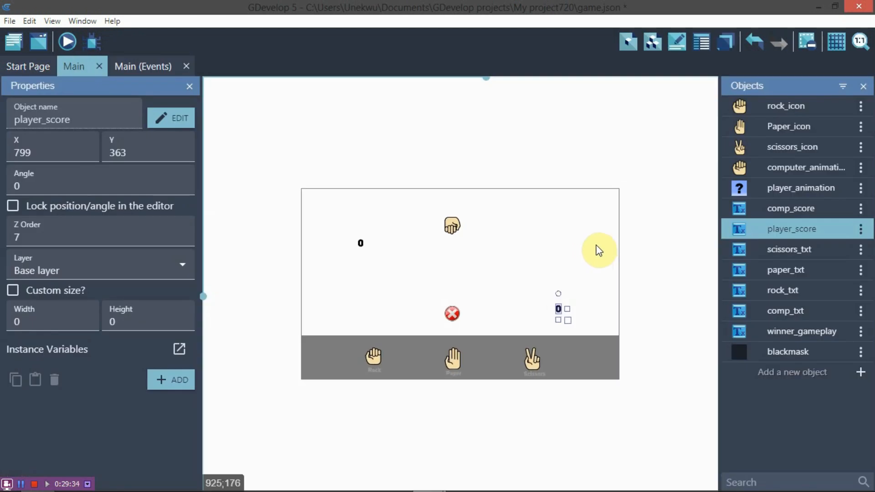
{"action": "left_click", "coordinate": [721, 45]}
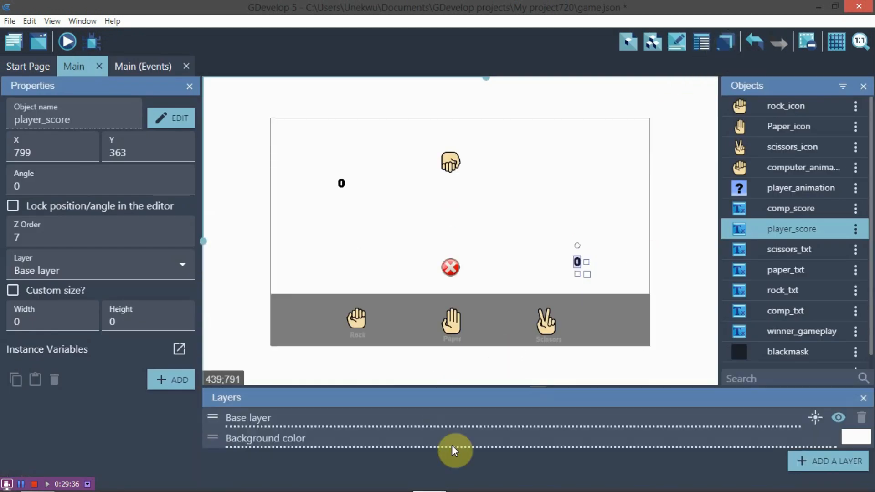
{"action": "left_click", "coordinate": [840, 471]}
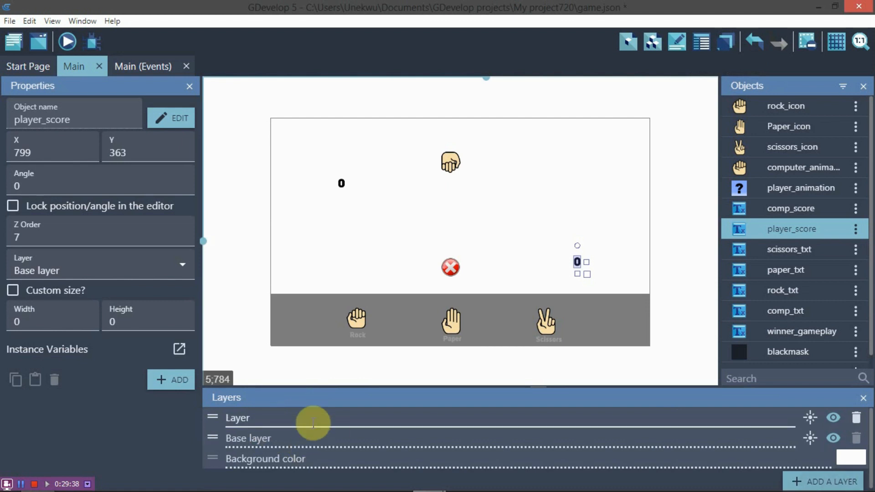
{"action": "double_click", "coordinate": [313, 423]}
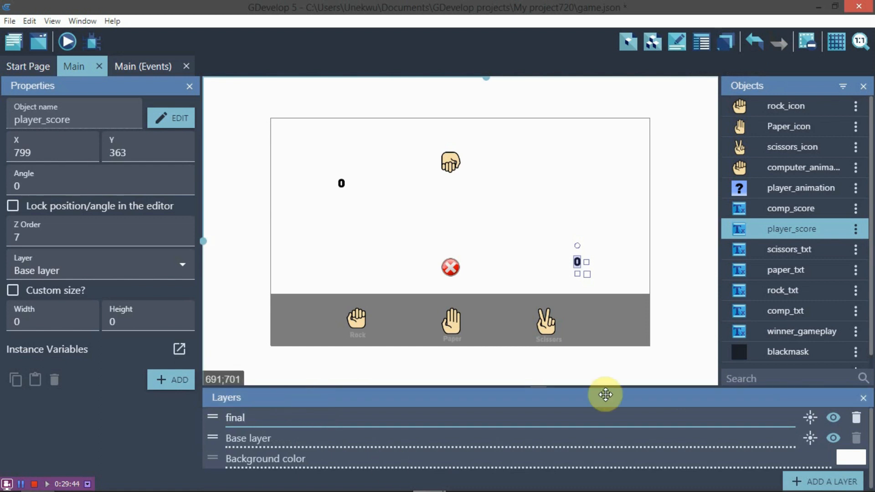
{"action": "left_click", "coordinate": [706, 367]}
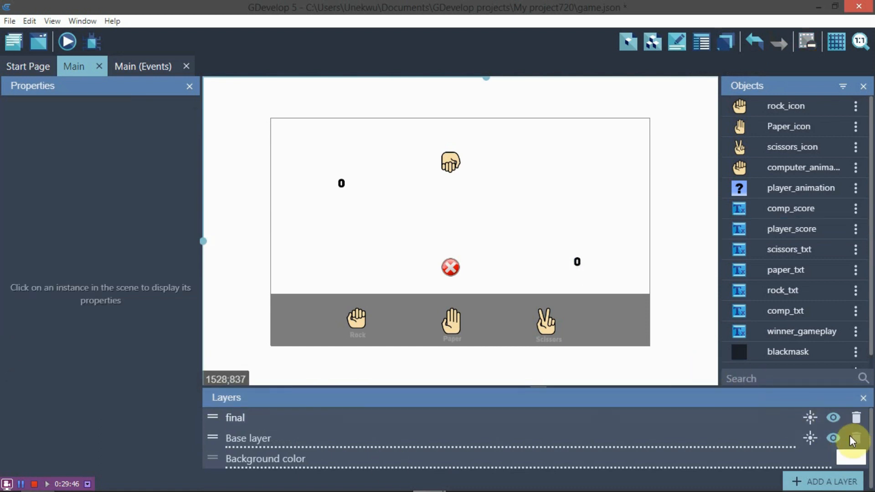
{"action": "left_click", "coordinate": [834, 438]}
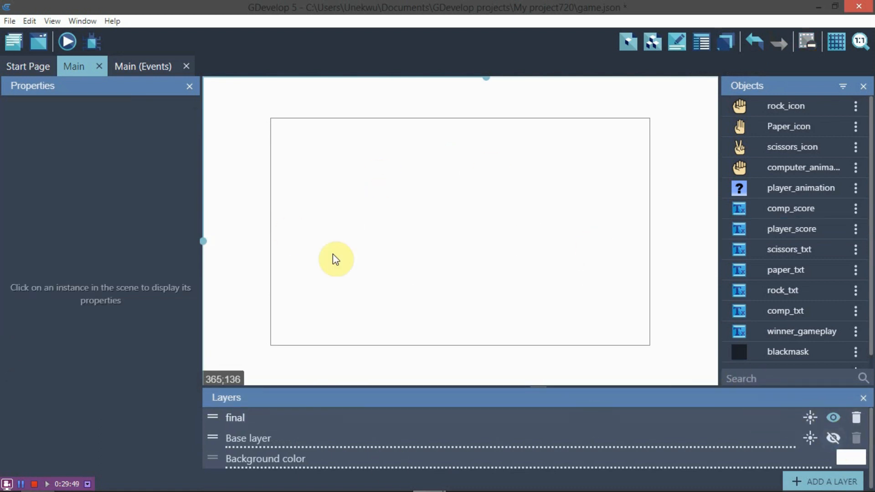
Step: Create a text object named player_won with the initial text "You won!"
{"action": "scroll", "coordinate": [776, 299], "scroll_direction": "down", "scroll_amount": 1}
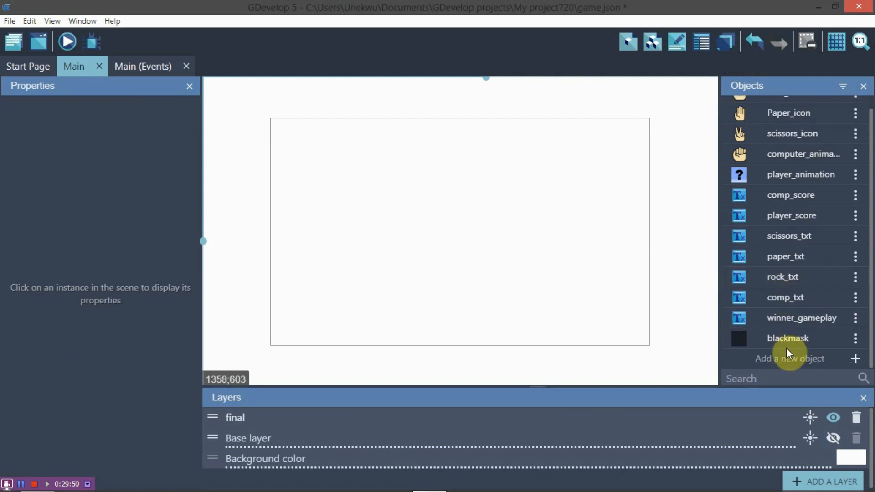
{"action": "left_click", "coordinate": [789, 359]}
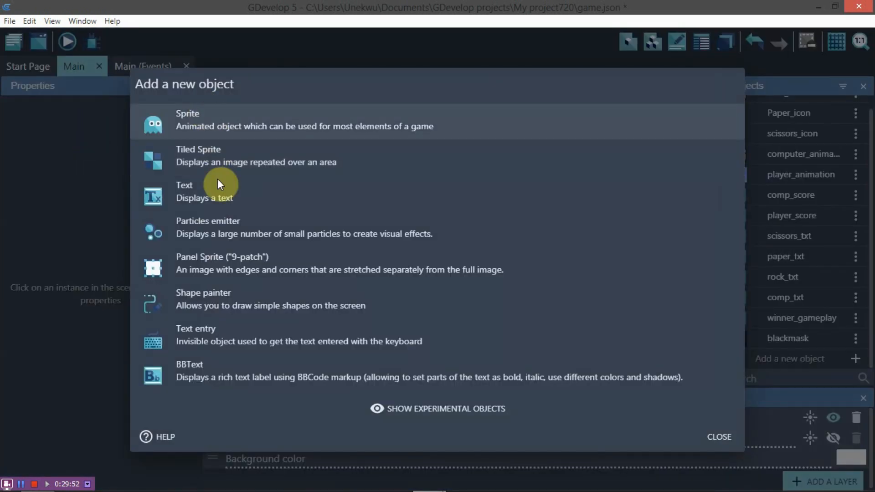
{"action": "left_click", "coordinate": [217, 190]}
{"action": "left_click_drag", "start_coordinate": [263, 236], "coordinate": [238, 219]}
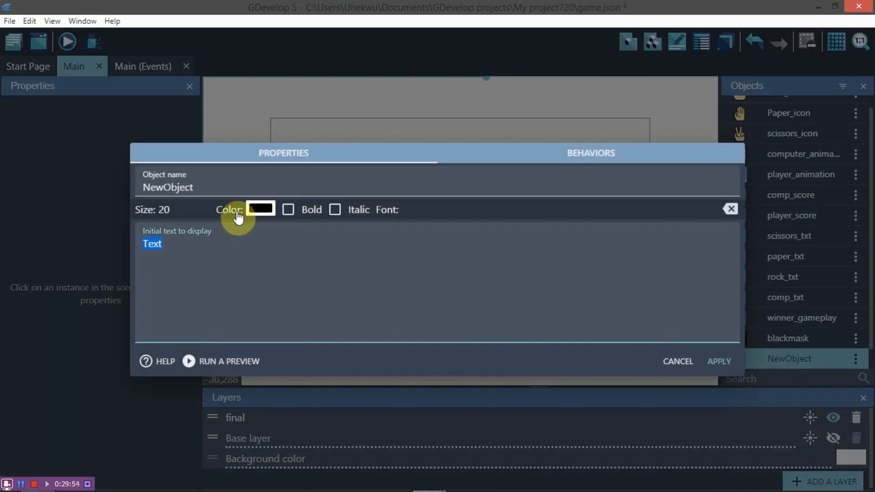
{"action": "key", "text": "BackSpace"}
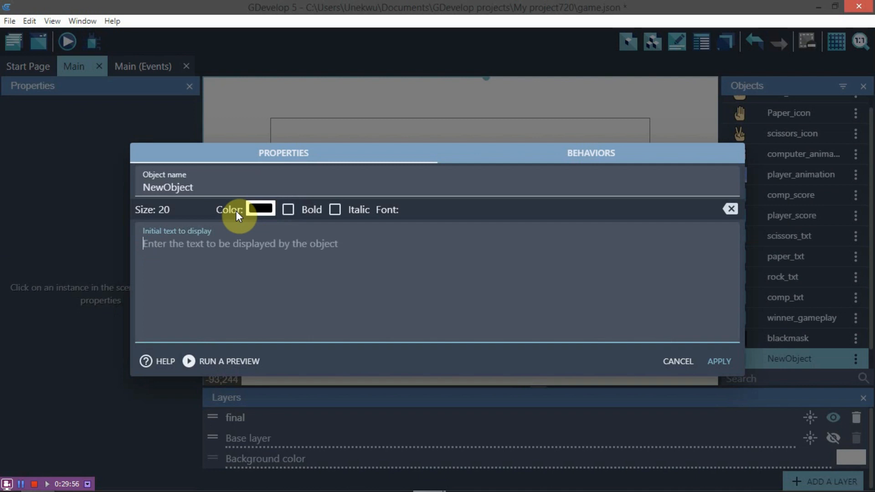
{"action": "double_click", "coordinate": [224, 178]}
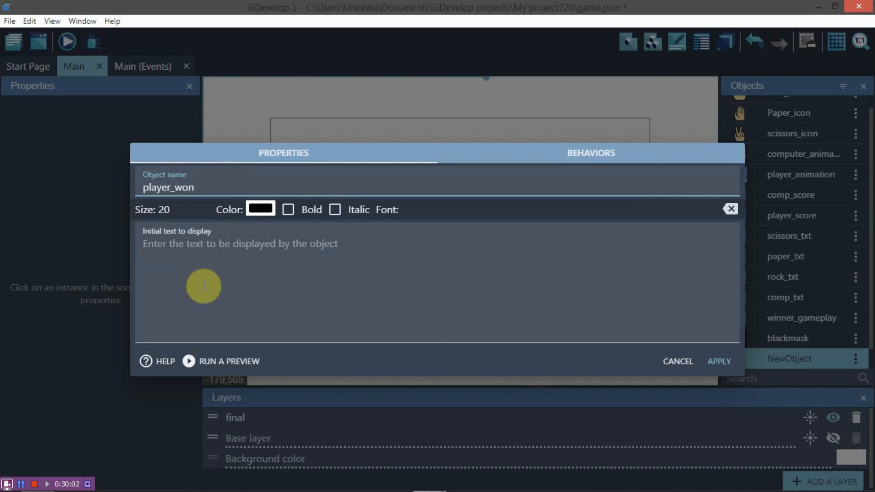
{"action": "left_click", "coordinate": [199, 269]}
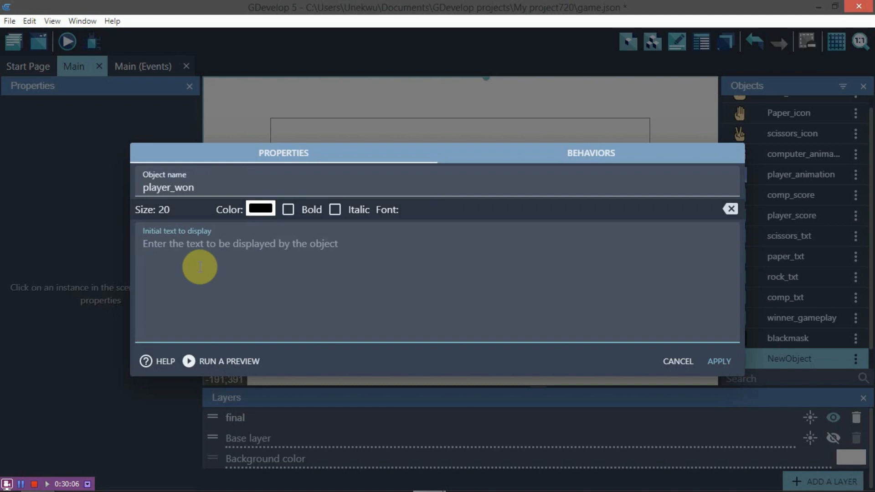
{"action": "type", "text": "You won!"}
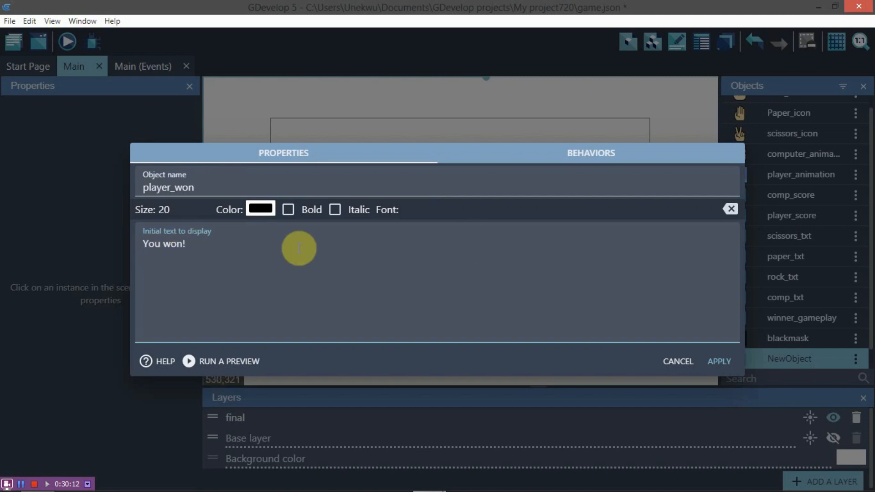
Step: Format the player_won text as bold, size 50, in the Uni Sans Heavy.ttf font, and apply it
{"action": "left_click", "coordinate": [287, 209]}
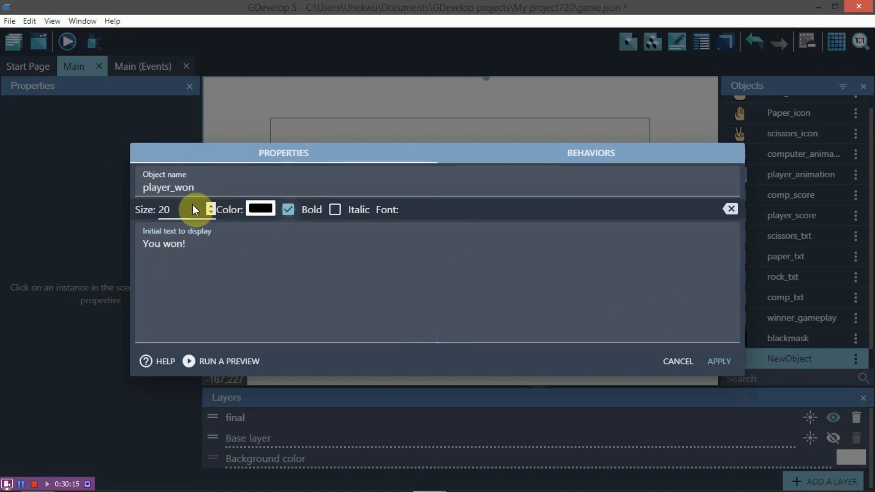
{"action": "left_click", "coordinate": [164, 211]}
{"action": "type", "text": "5"}
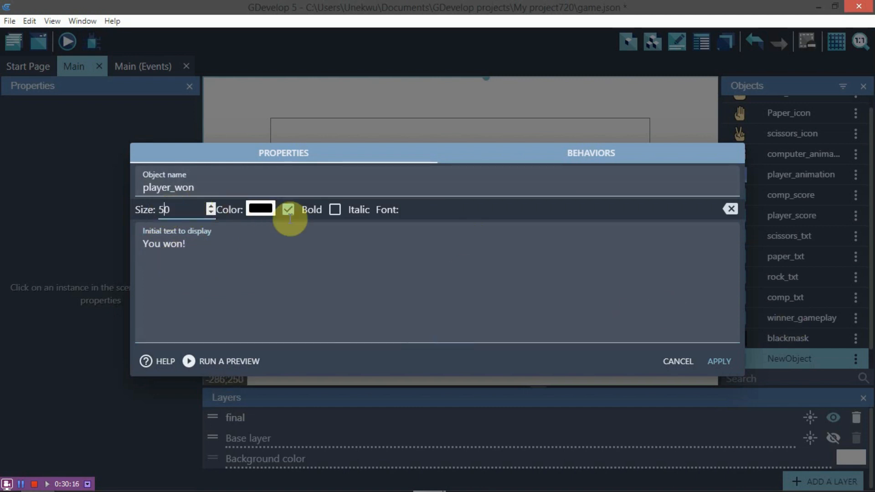
{"action": "left_click", "coordinate": [438, 208]}
{"action": "left_click", "coordinate": [436, 270]}
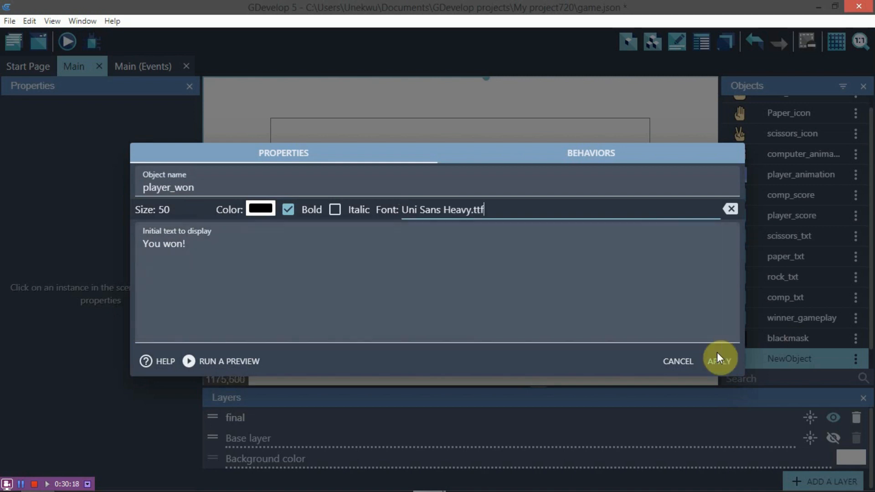
{"action": "left_click", "coordinate": [717, 360]}
Step: Place player_won near the middle of the scene with the base layer shown, and assign it to the final layer
{"action": "left_click_drag", "start_coordinate": [750, 359], "coordinate": [408, 227]}
{"action": "left_click_drag", "start_coordinate": [361, 161], "coordinate": [463, 236]}
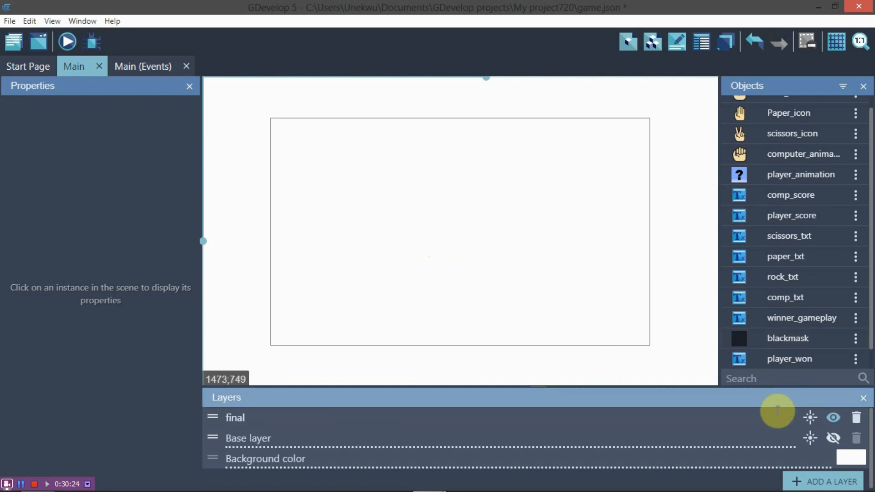
{"action": "left_click", "coordinate": [833, 438]}
{"action": "left_click", "coordinate": [441, 229]}
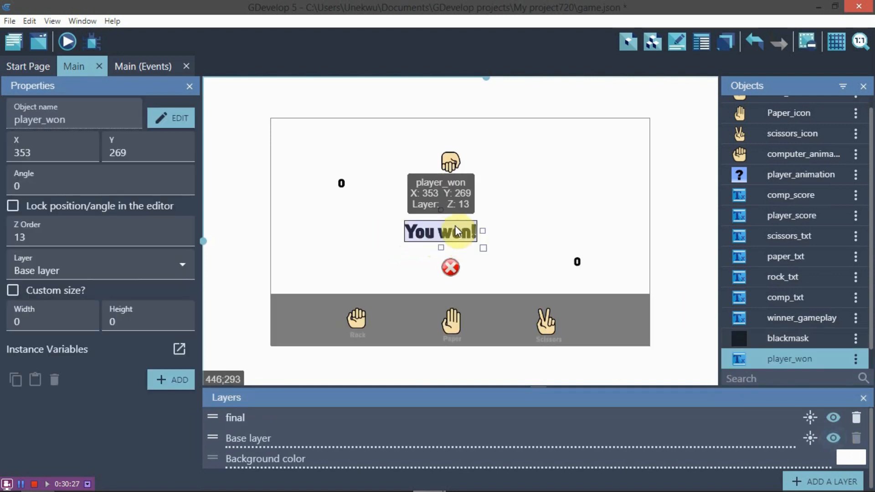
{"action": "left_click", "coordinate": [88, 272]}
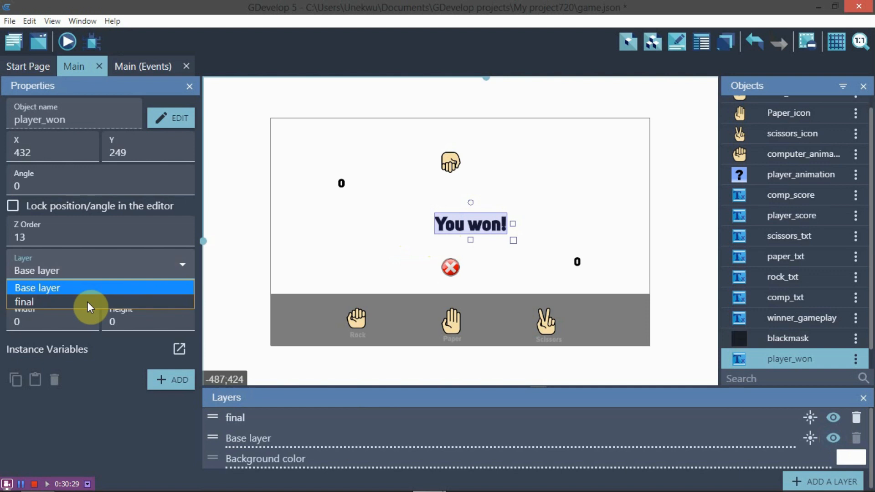
{"action": "left_click", "coordinate": [88, 303]}
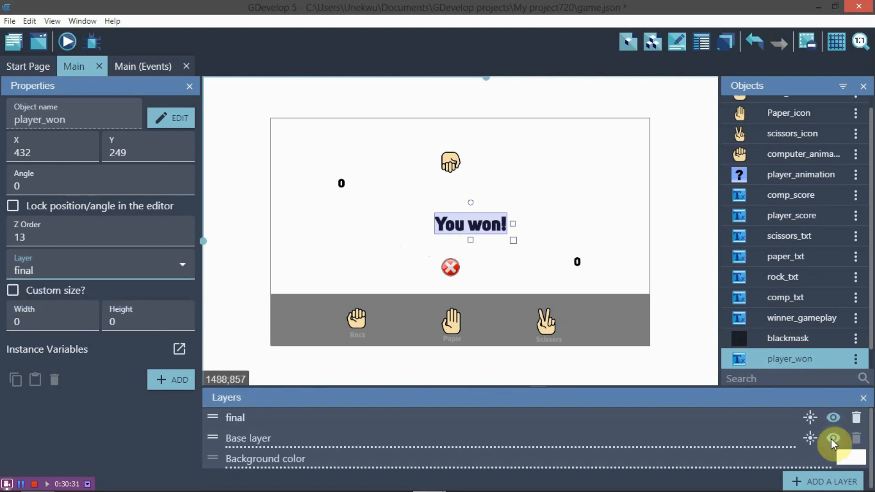
Step: Hide the base layer and centre the "You won!" text in the scene
{"action": "left_click", "coordinate": [832, 438]}
{"action": "left_click_drag", "start_coordinate": [481, 224], "coordinate": [450, 223]}
{"action": "left_click", "coordinate": [508, 200]}
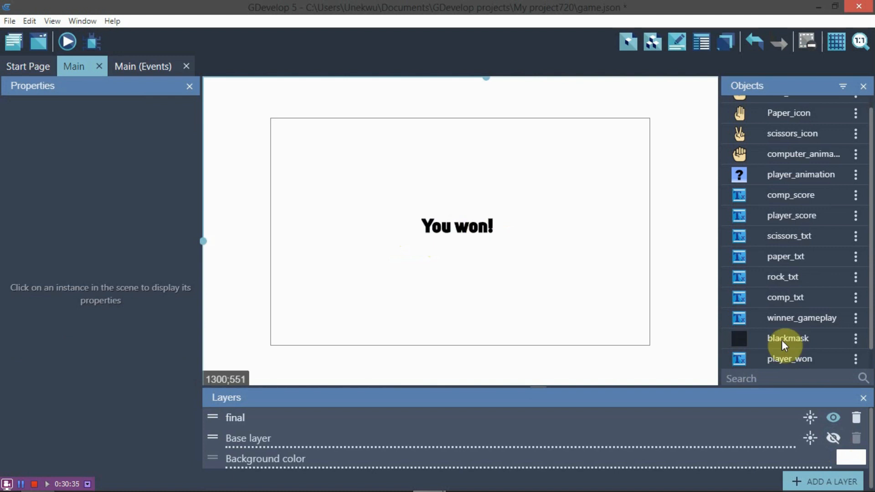
Step: Create a bold, size 50 text object named computer_won with the initial text "computer won!"
{"action": "scroll", "coordinate": [791, 338], "scroll_direction": "down", "scroll_amount": 1}
{"action": "left_click", "coordinate": [811, 357]}
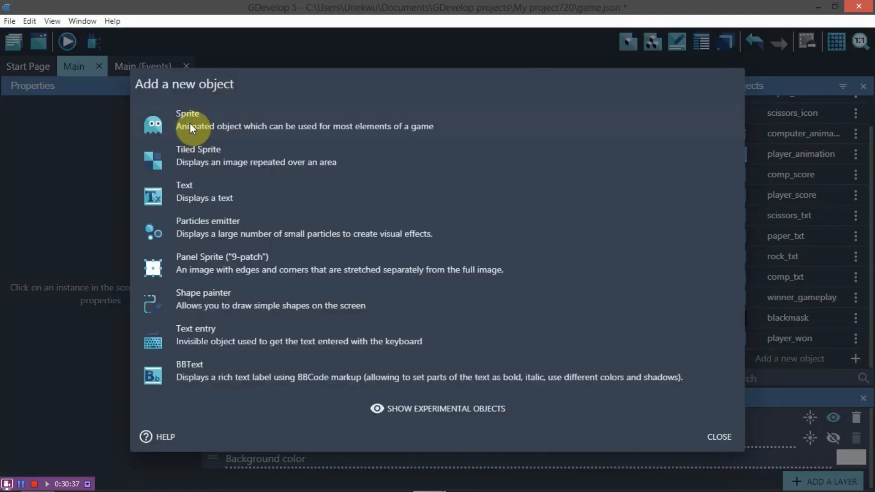
{"action": "left_click", "coordinate": [212, 201]}
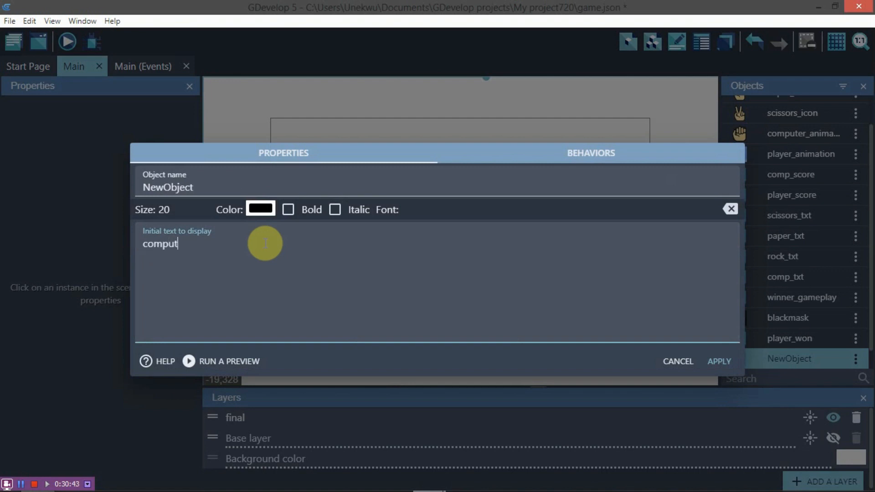
{"action": "type", "text": "computer won!"}
{"action": "left_click", "coordinate": [193, 187]}
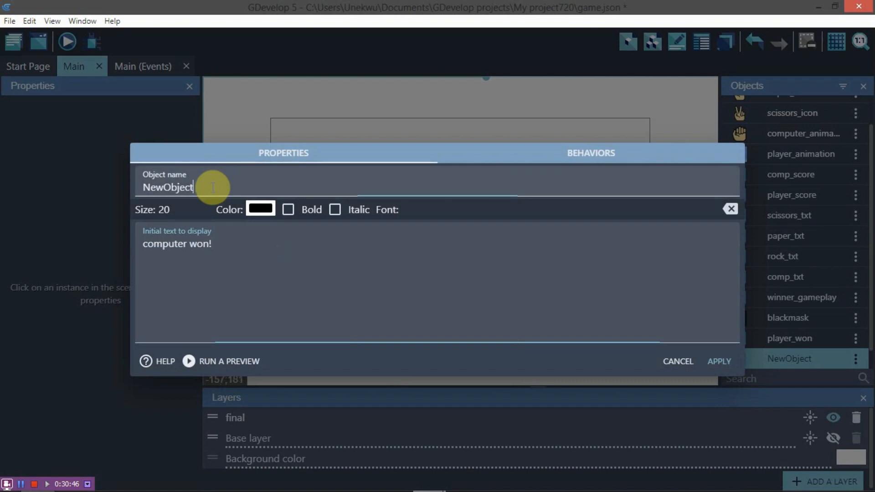
{"action": "left_click", "coordinate": [164, 210]}
{"action": "left_click", "coordinate": [291, 211]}
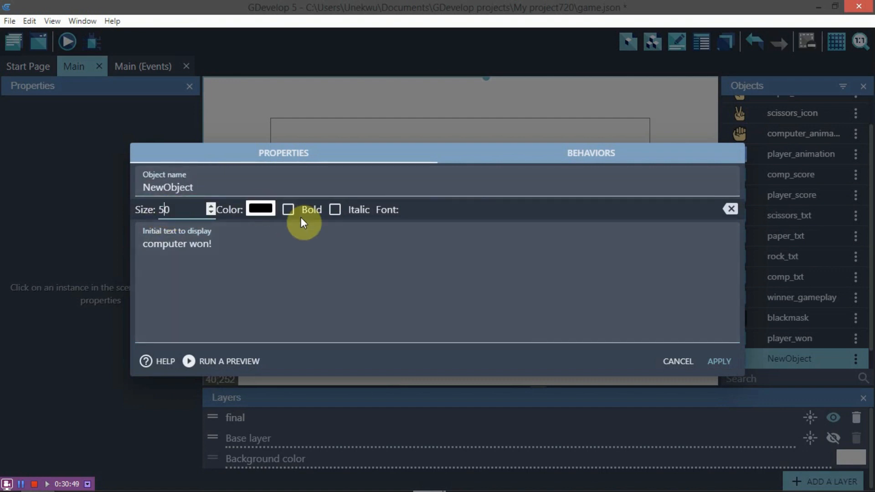
{"action": "double_click", "coordinate": [257, 183]}
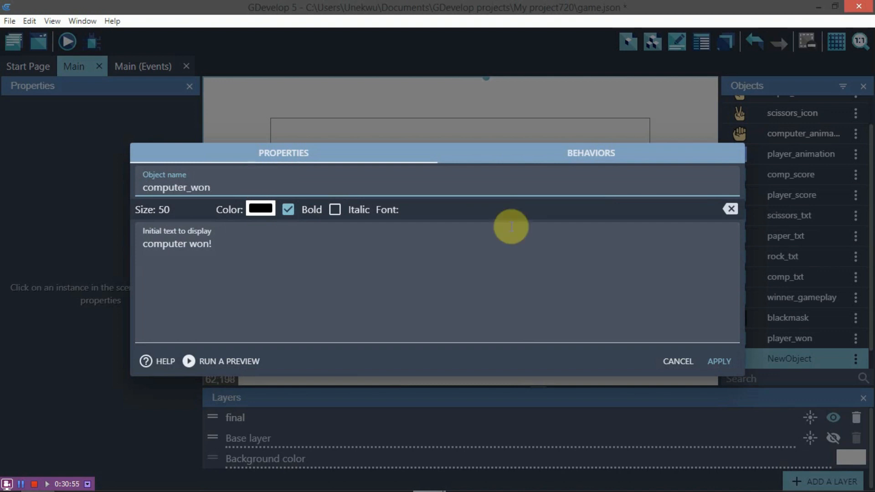
{"action": "left_click", "coordinate": [716, 360]}
Step: Place computer_won in the scene below the "You won!" text, show the base layer, and select the placed text
{"action": "left_click_drag", "start_coordinate": [786, 357], "coordinate": [400, 274]}
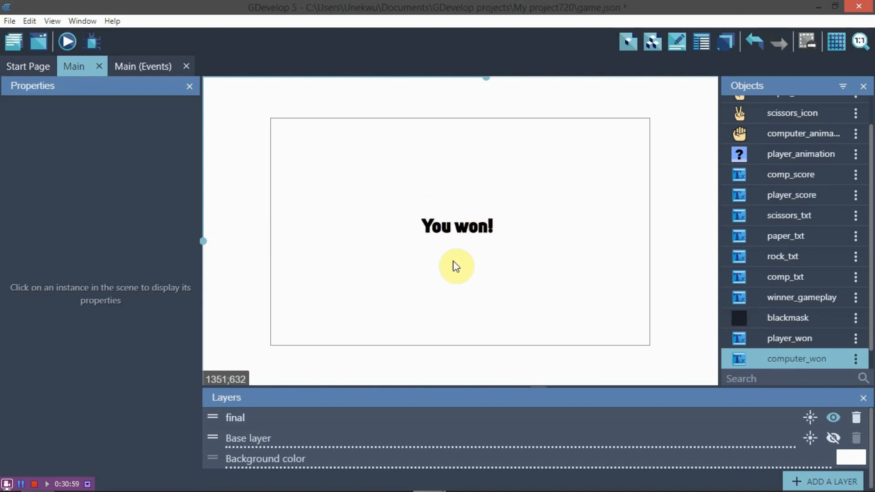
{"action": "left_click", "coordinate": [832, 438]}
{"action": "left_click", "coordinate": [420, 286]}
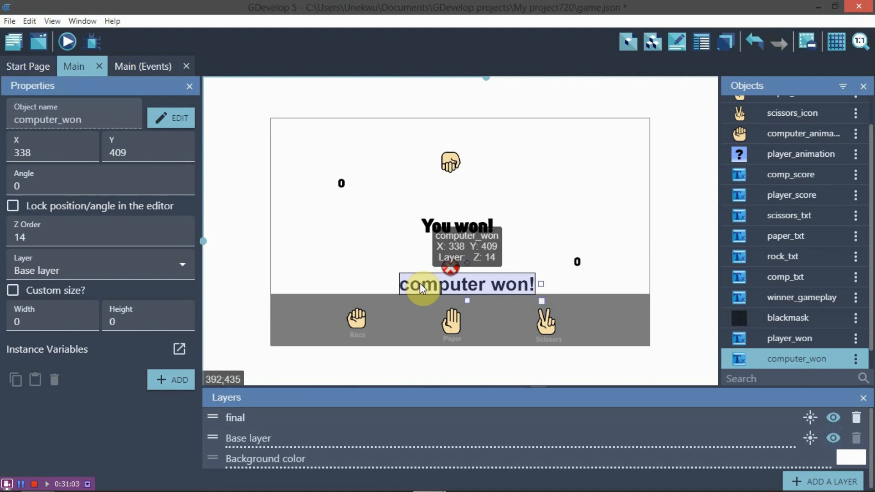
Step: Set the font of the computer_won text to Uni Sans Heavy.ttf
{"action": "double_click", "coordinate": [420, 286]}
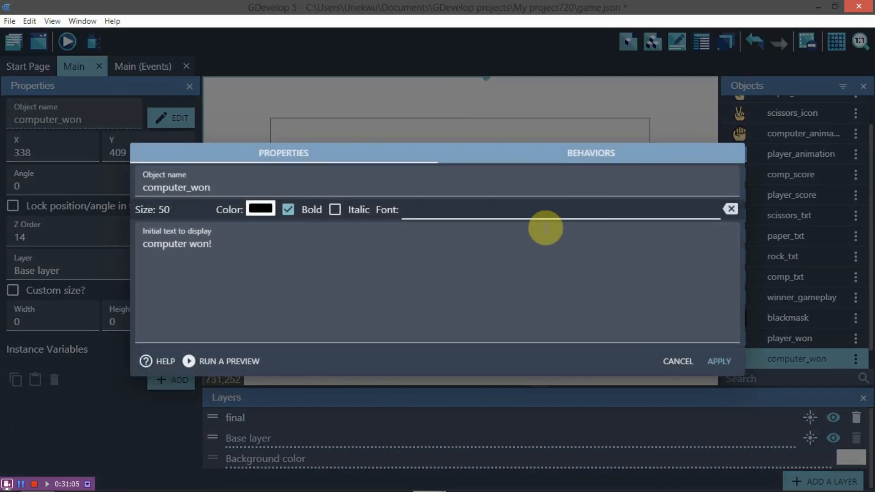
{"action": "left_click", "coordinate": [545, 212]}
{"action": "left_click", "coordinate": [526, 269]}
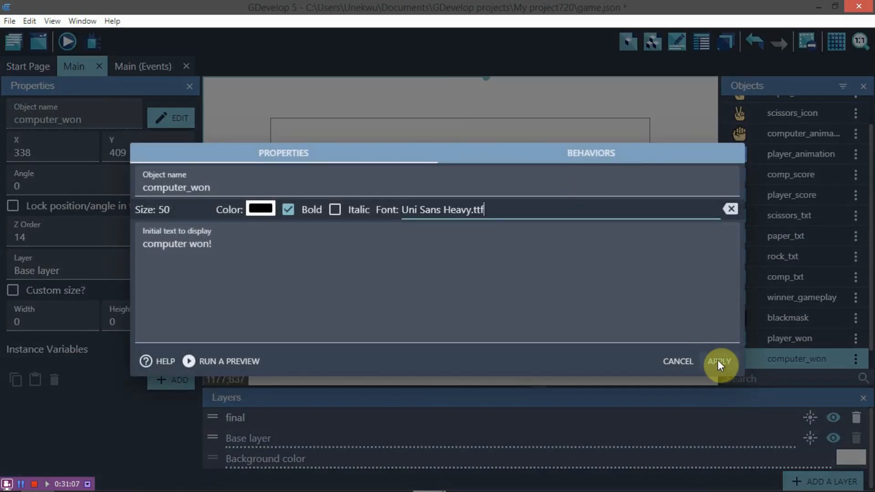
{"action": "left_click", "coordinate": [717, 361]}
Step: Assign the computer_won text to the final layer, hide the base layer, and move the text over "You won!" at about X 336, Y 252
{"action": "left_click", "coordinate": [100, 271]}
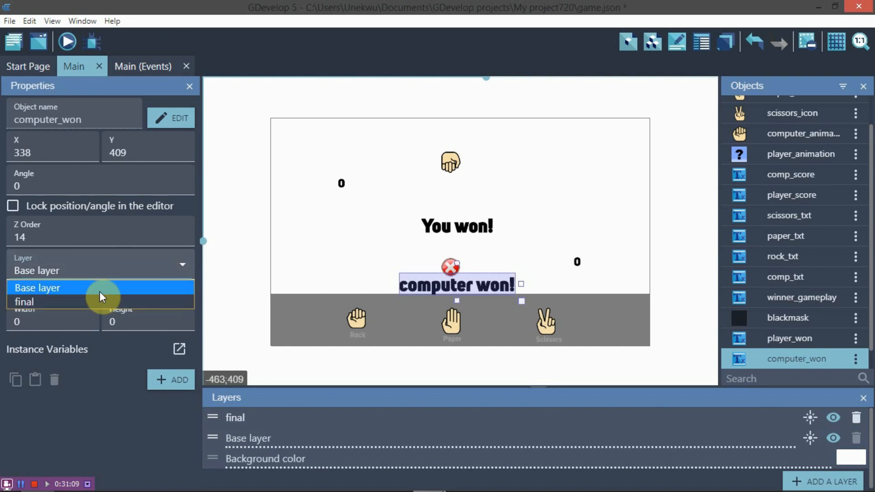
{"action": "left_click", "coordinate": [101, 301]}
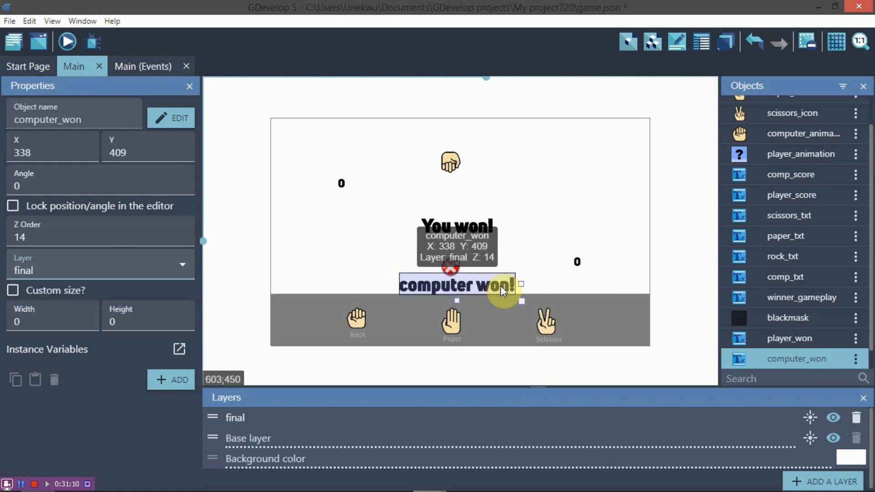
{"action": "left_click", "coordinate": [833, 438]}
{"action": "left_click_drag", "start_coordinate": [428, 282], "coordinate": [429, 225]}
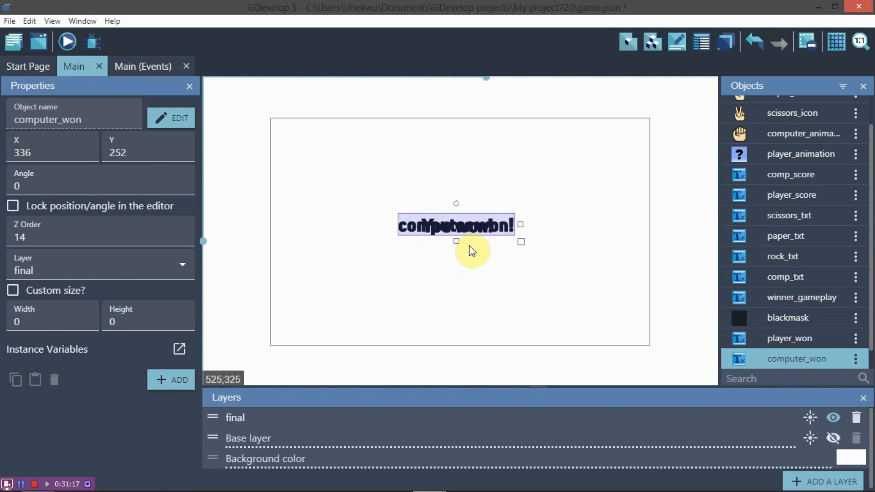
{"action": "left_click", "coordinate": [461, 261]}
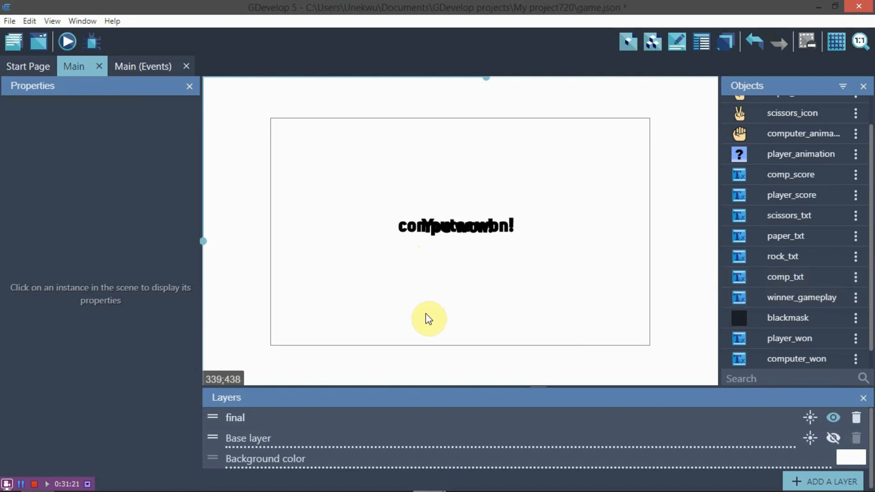
Step: Create a text object named again with the initial text "TRY AGAIN!"
{"action": "scroll", "coordinate": [848, 329], "scroll_direction": "down", "scroll_amount": 1}
{"action": "scroll", "coordinate": [848, 329], "scroll_direction": "down", "scroll_amount": 2}
{"action": "left_click", "coordinate": [788, 359]}
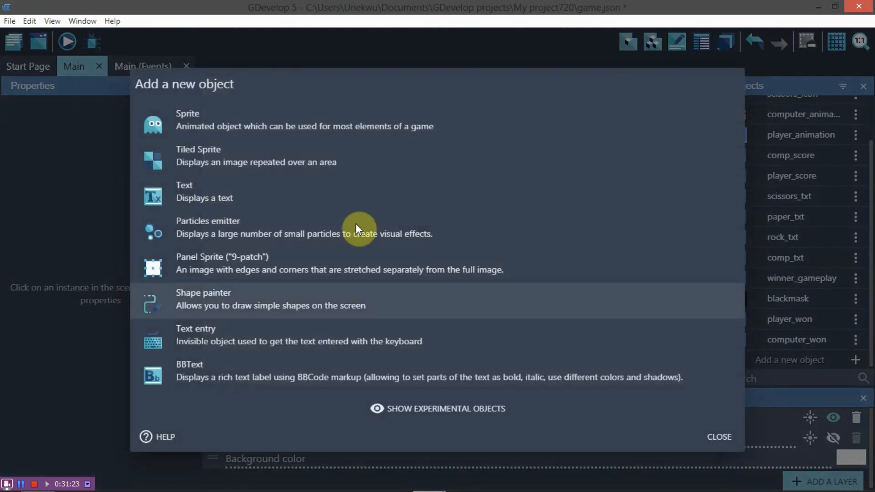
{"action": "left_click", "coordinate": [217, 190]}
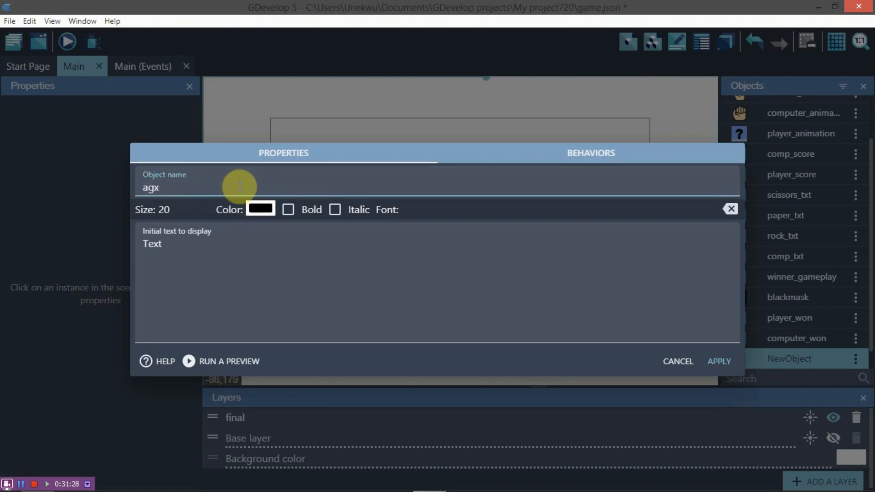
{"action": "left_click", "coordinate": [237, 263]}
{"action": "key", "text": "ctrl+a"}
{"action": "key", "text": "BackSpace"}
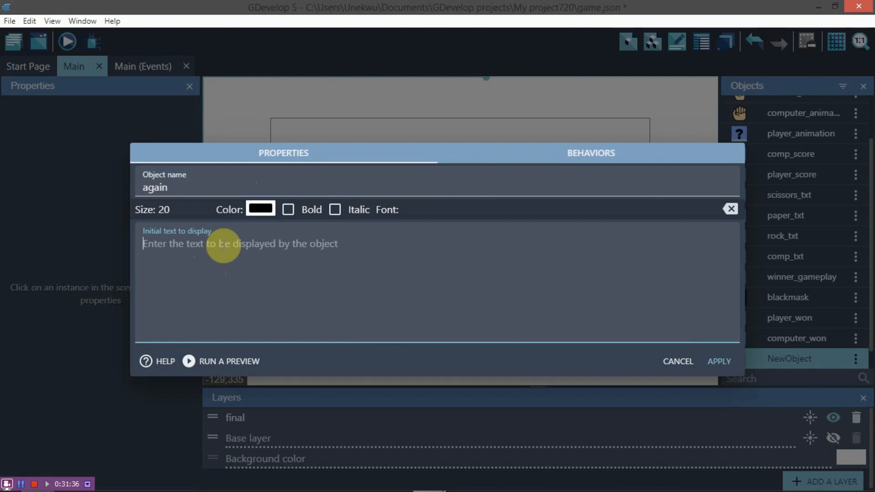
{"action": "type", "text": "TRY AGAIN!"}
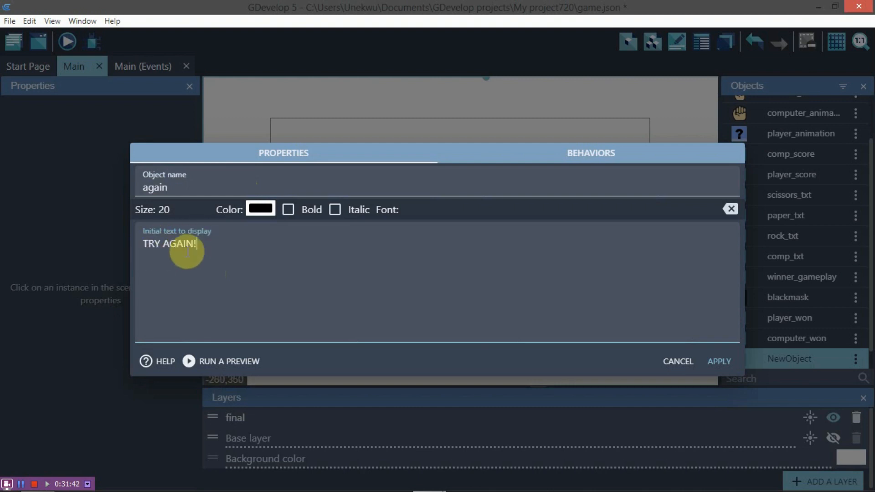
Step: Format the again text as bold, size 30, in the Uni Sans Heavy.ttf font, and apply the object's settings
{"action": "left_click", "coordinate": [304, 211]}
{"action": "left_click", "coordinate": [476, 210]}
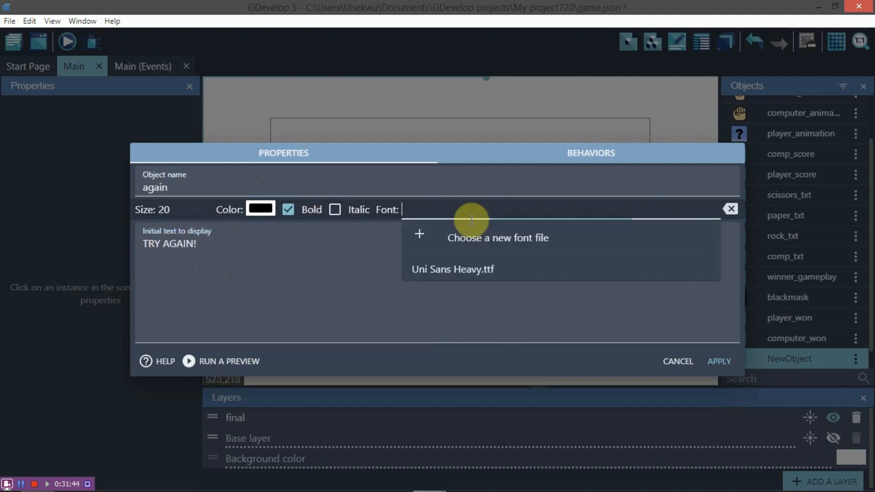
{"action": "left_click", "coordinate": [441, 266]}
{"action": "left_click", "coordinate": [166, 210]}
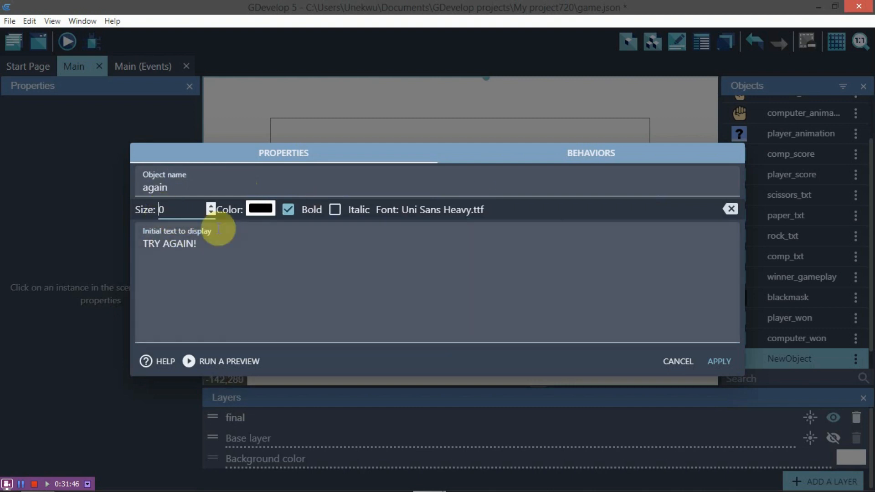
{"action": "type", "text": "3"}
{"action": "left_click", "coordinate": [725, 361]}
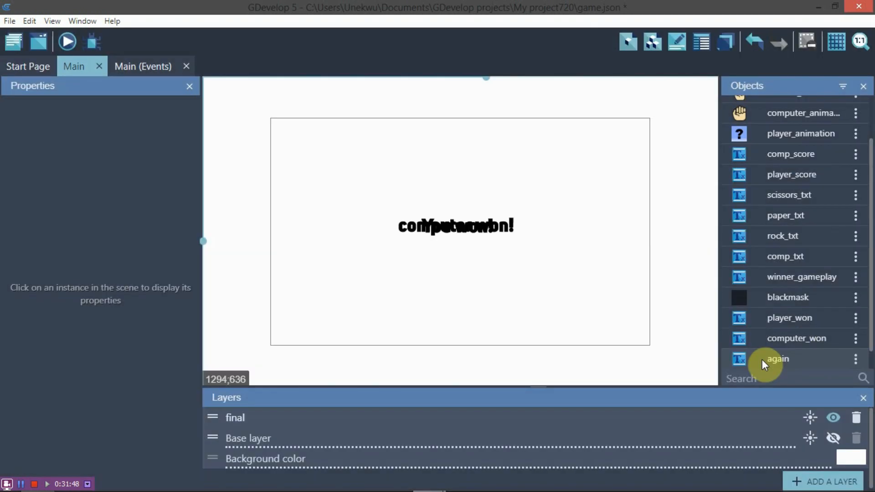
Step: Place the again text in the scene at about X 167, Y 415, show the base layer, and assign the text to the final layer
{"action": "left_click_drag", "start_coordinate": [761, 359], "coordinate": [362, 303]}
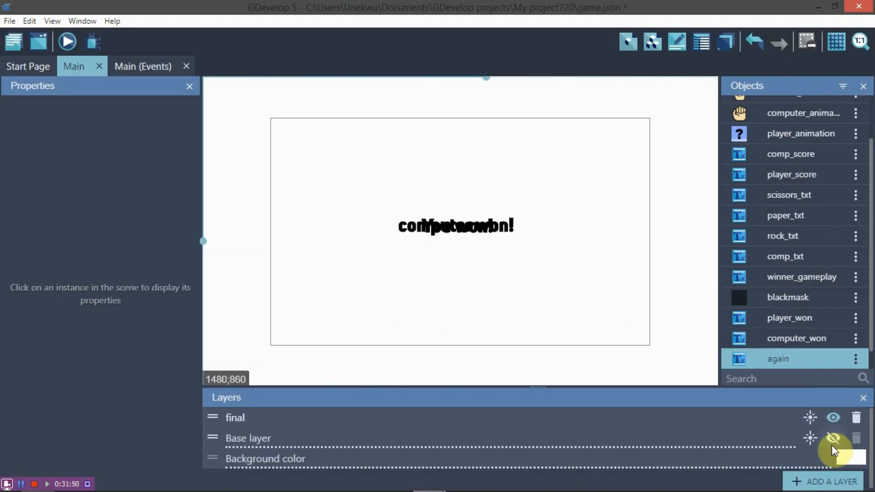
{"action": "left_click", "coordinate": [832, 444]}
{"action": "left_click", "coordinate": [369, 295]}
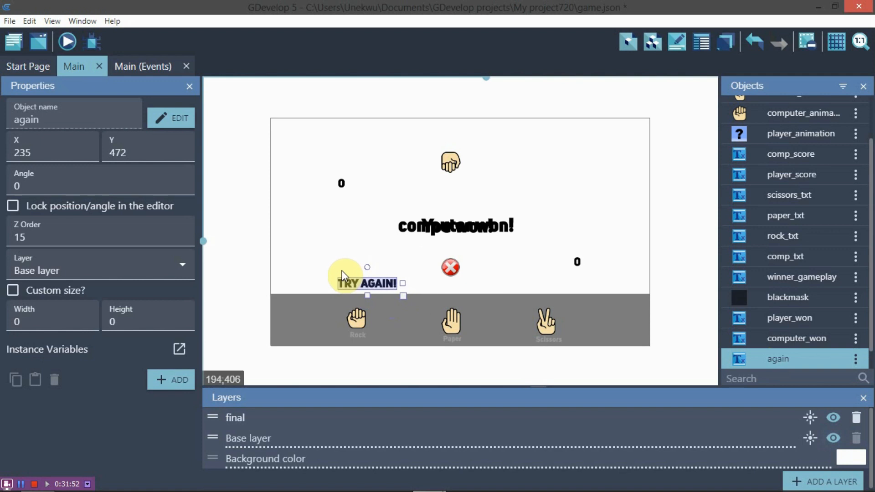
{"action": "left_click_drag", "start_coordinate": [343, 276], "coordinate": [339, 274]}
{"action": "left_click", "coordinate": [66, 273]}
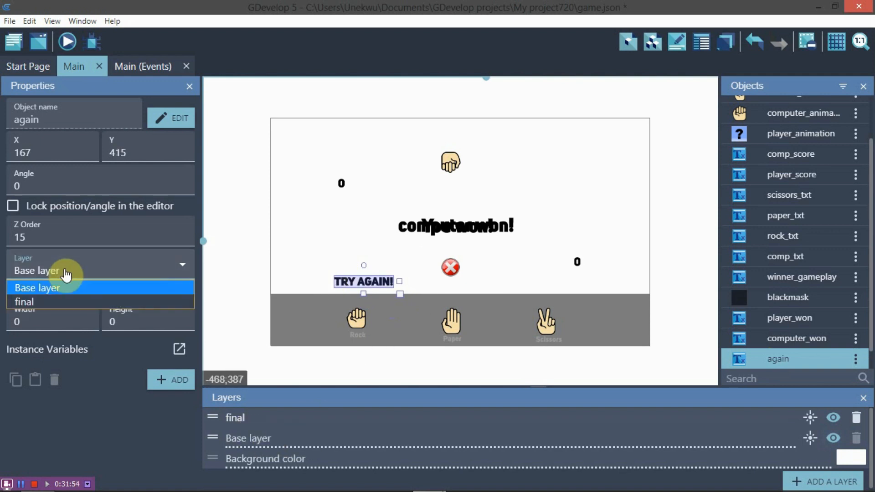
{"action": "left_click", "coordinate": [62, 300]}
Step: Hide the base layer and move the "TRY AGAIN!" text slightly down and to the left in the scene
{"action": "left_click", "coordinate": [837, 441]}
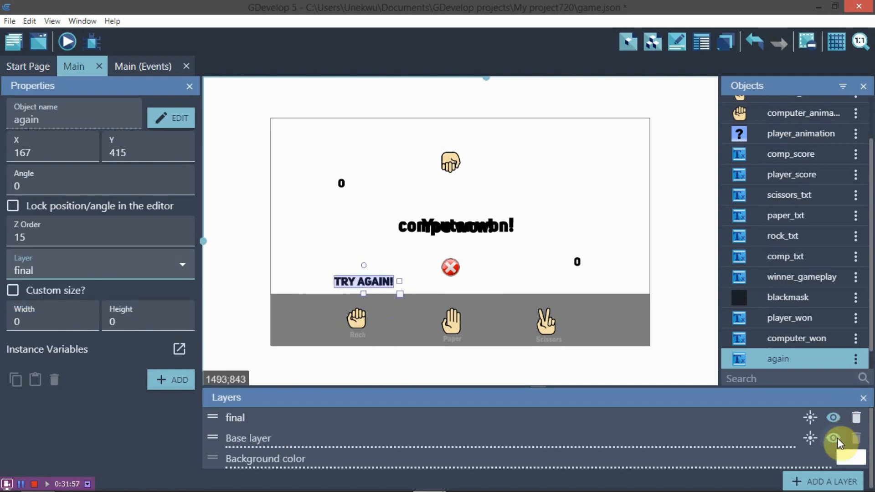
{"action": "left_click", "coordinate": [538, 319]}
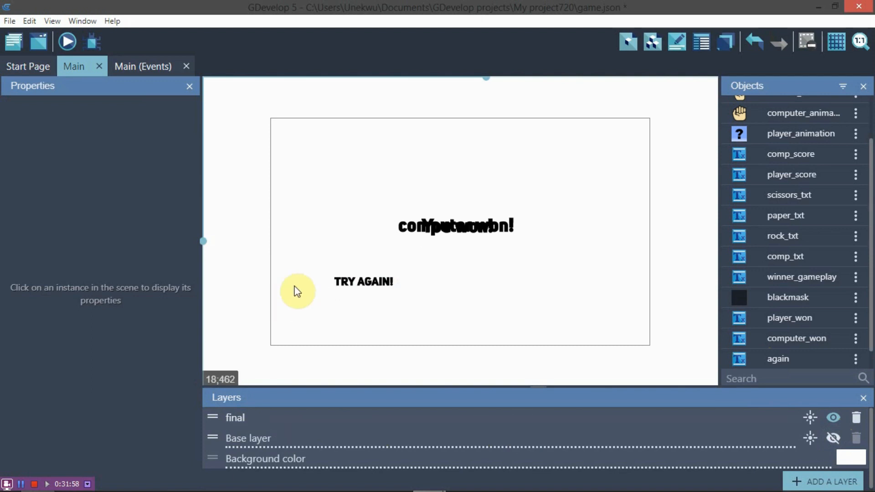
{"action": "left_click_drag", "start_coordinate": [363, 286], "coordinate": [352, 299]}
{"action": "left_click", "coordinate": [433, 290]}
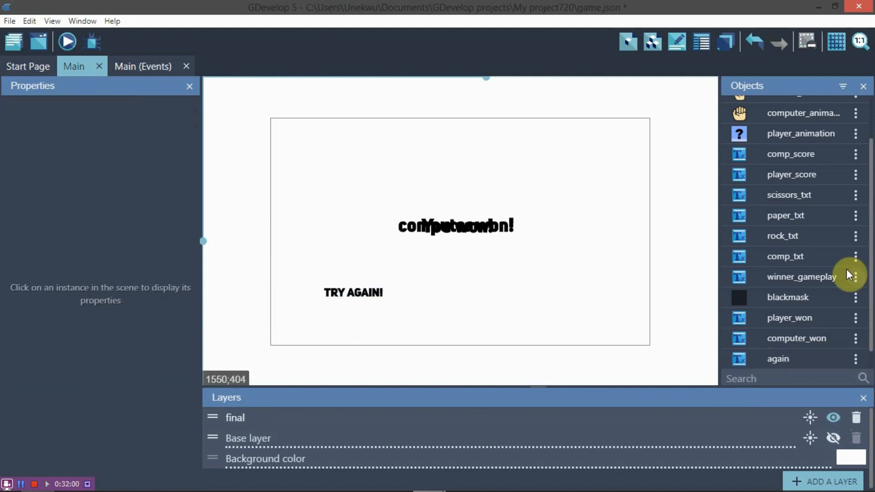
Step: Add a new text object with the initial text "QUIT"
{"action": "scroll", "coordinate": [816, 351], "scroll_direction": "down", "scroll_amount": 1}
{"action": "left_click", "coordinate": [817, 359]}
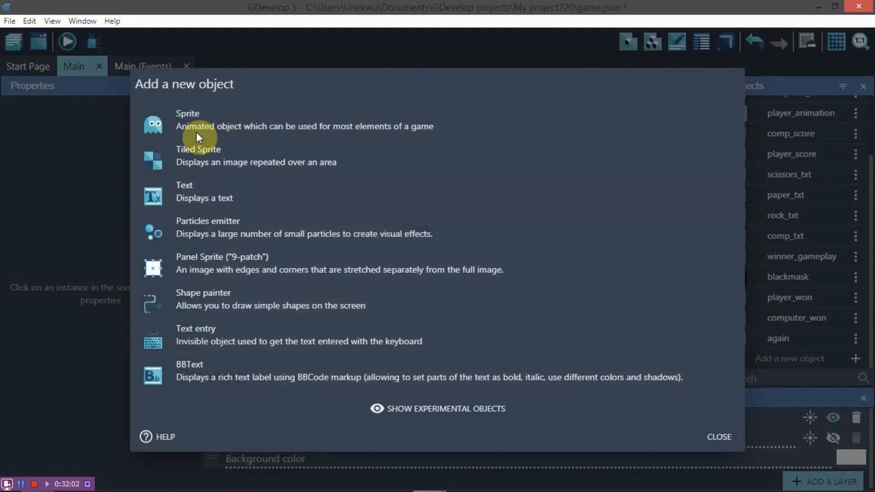
{"action": "left_click", "coordinate": [203, 191]}
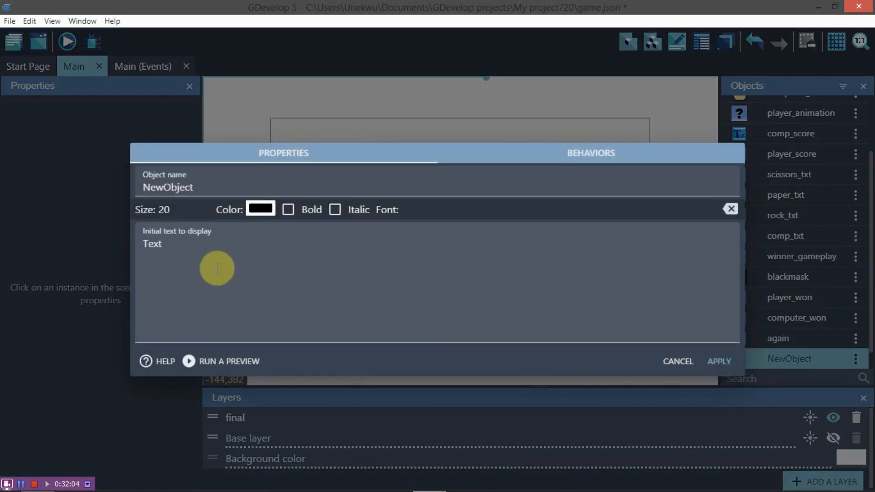
{"action": "left_click", "coordinate": [219, 245]}
{"action": "key", "text": "BackSpace"}
{"action": "type", "text": "QUIT"}
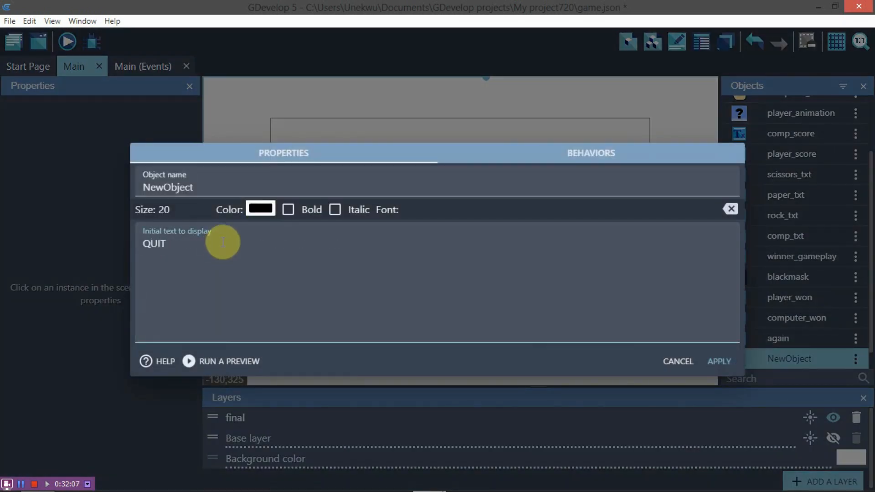
Step: Format the QUIT text as bold, size 30, in Uni Sans Heavy.ttf, and name the object quit
{"action": "left_click", "coordinate": [288, 210]}
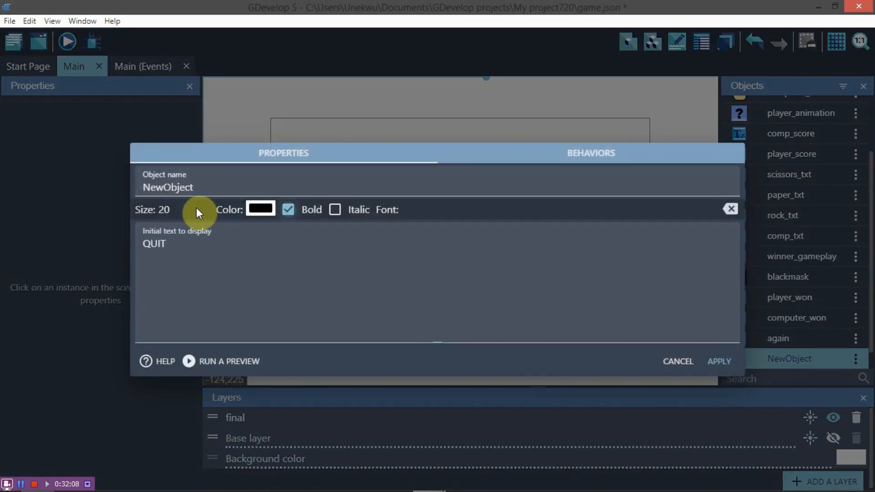
{"action": "left_click", "coordinate": [164, 210]}
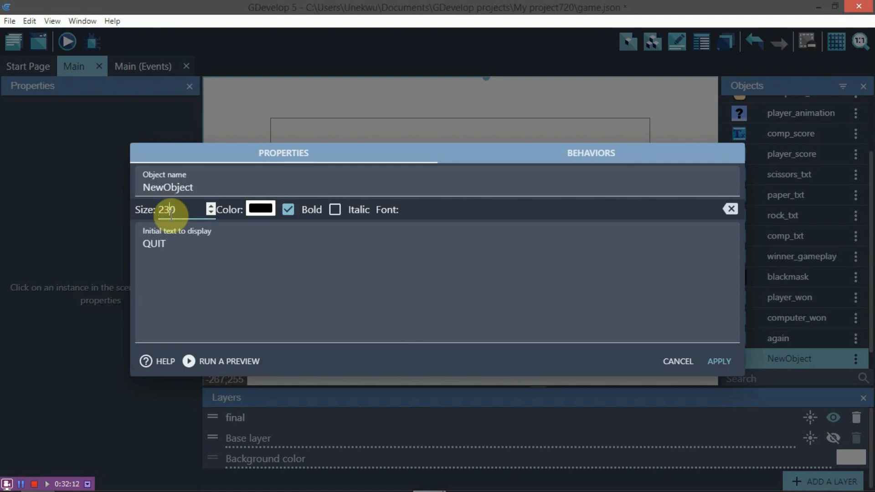
{"action": "left_click", "coordinate": [501, 210]}
{"action": "left_click", "coordinate": [520, 260]}
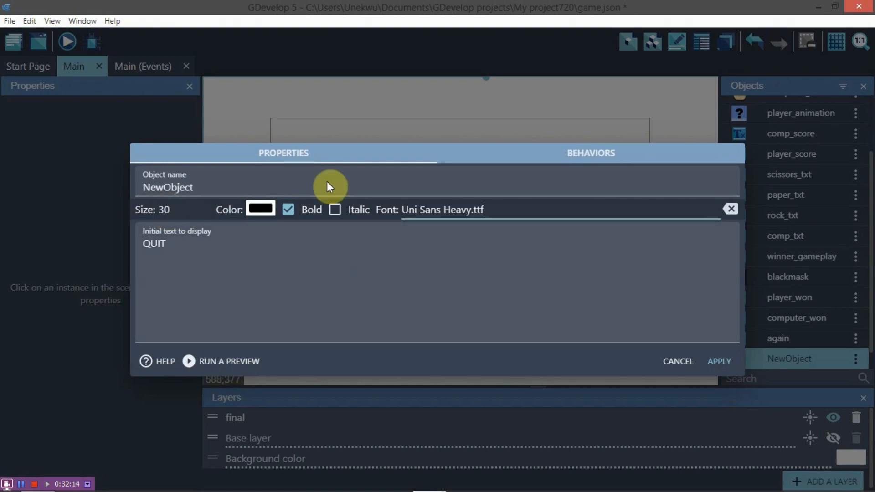
{"action": "double_click", "coordinate": [243, 178]}
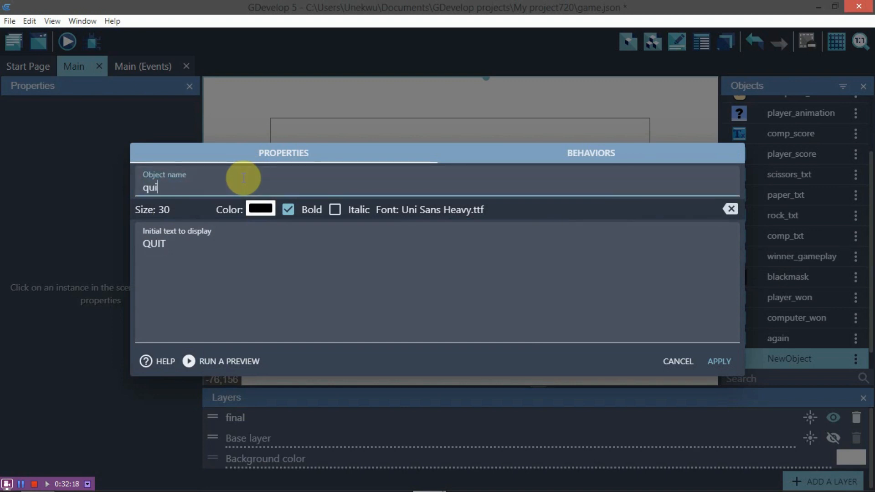
{"action": "left_click", "coordinate": [712, 361]}
Step: Place the quit text in the scene at about X 730, Y 436, show the base layer, and assign the text to the final layer
{"action": "left_click_drag", "start_coordinate": [792, 359], "coordinate": [750, 386]}
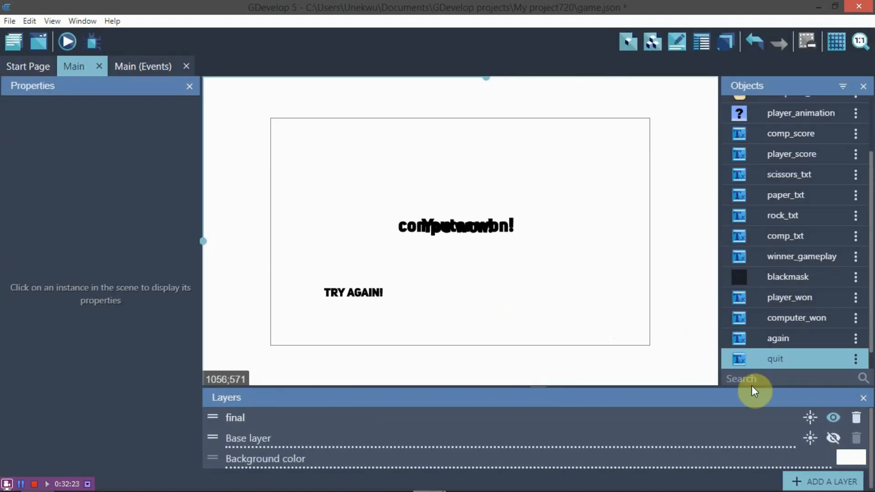
{"action": "left_click", "coordinate": [832, 437]}
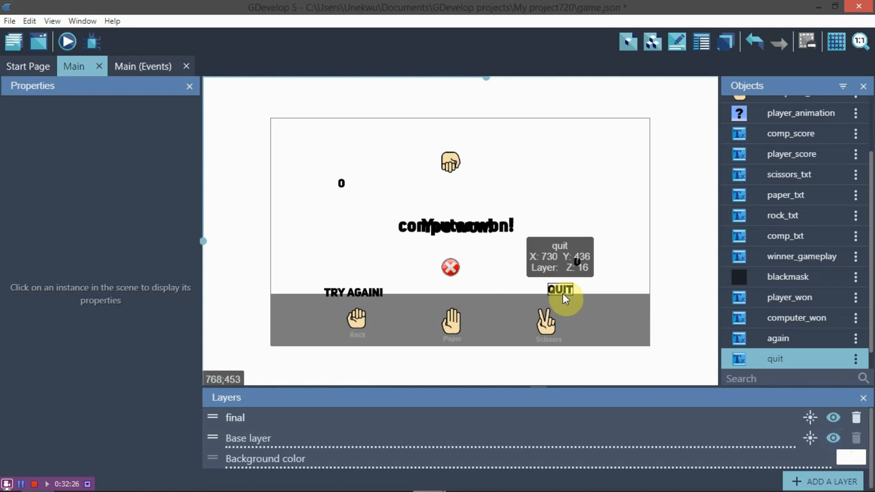
{"action": "left_click", "coordinate": [563, 295]}
{"action": "left_click", "coordinate": [69, 271]}
{"action": "left_click", "coordinate": [68, 303]}
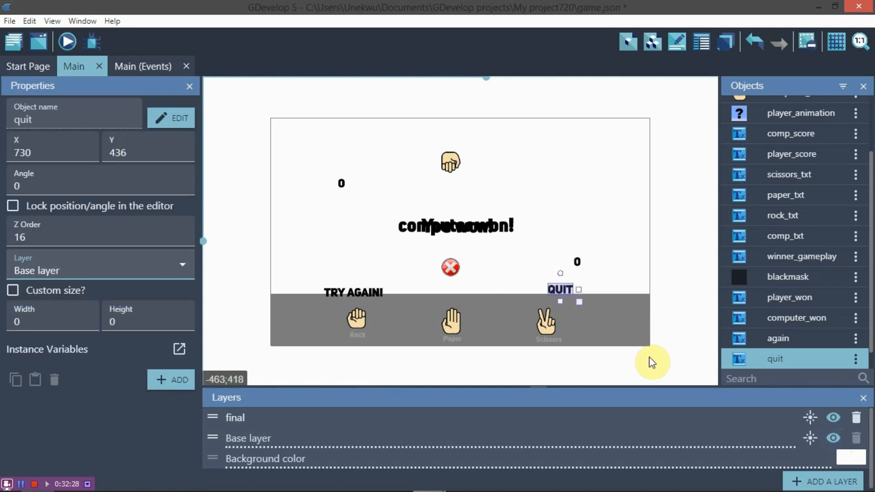
Step: Hide the base layer and move the "QUIT" text to about X 742, Y 461
{"action": "left_click", "coordinate": [831, 438]}
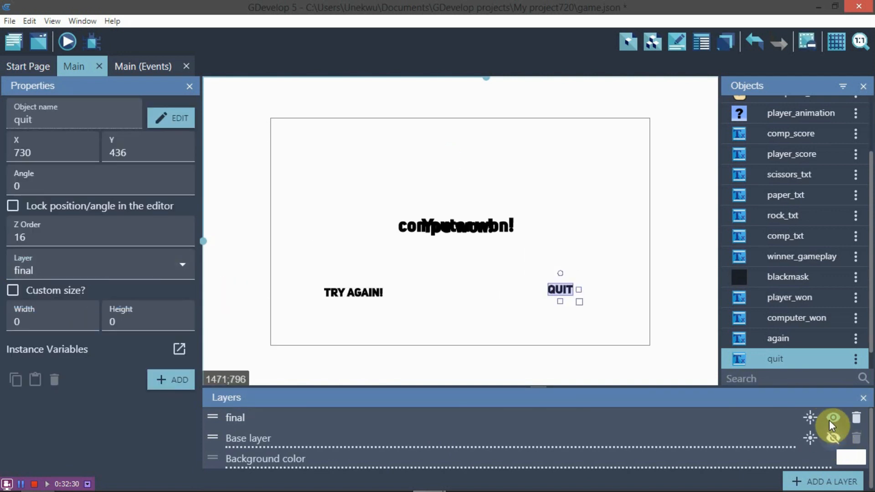
{"action": "left_click", "coordinate": [578, 256]}
{"action": "left_click_drag", "start_coordinate": [563, 296], "coordinate": [566, 307]}
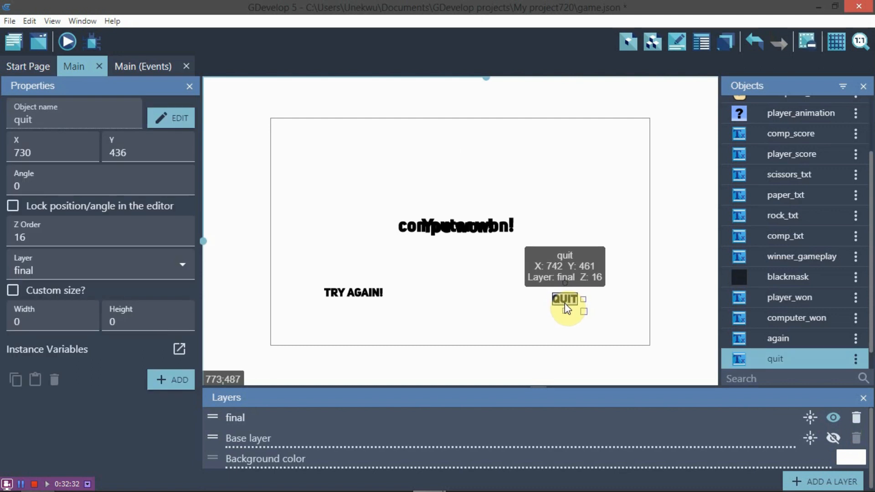
{"action": "left_click", "coordinate": [597, 250]}
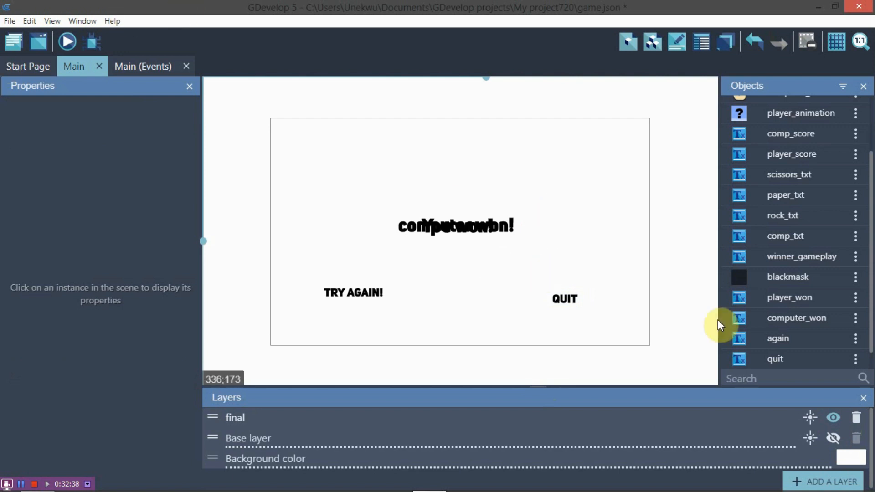
Step: Hide the final layer and show the base layer in the scene editor
{"action": "left_click", "coordinate": [833, 417]}
{"action": "left_click", "coordinate": [832, 438]}
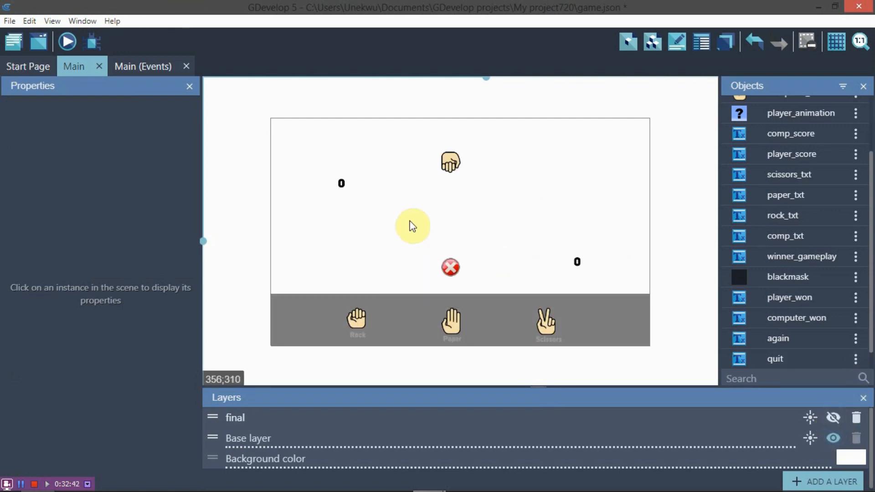
Step: Open the Main scene's events and review the win condition and score events above the empty ones
{"action": "left_click", "coordinate": [123, 67]}
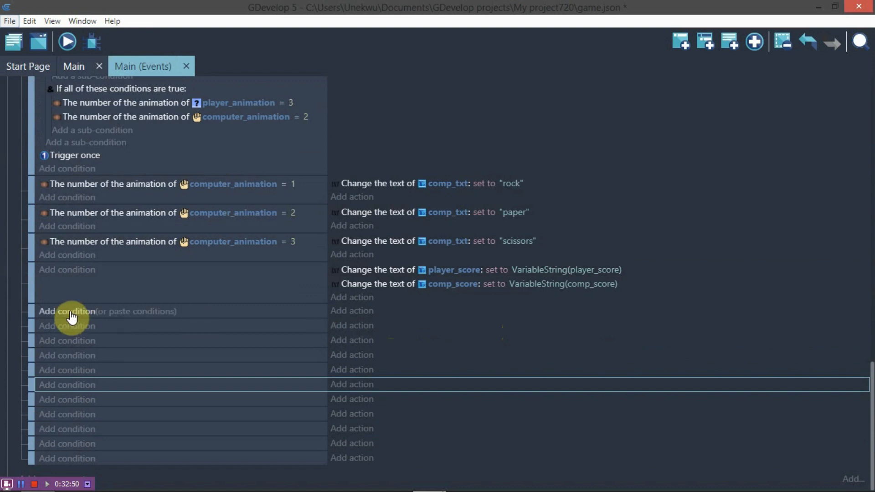
{"action": "scroll", "coordinate": [170, 188], "scroll_direction": "up", "scroll_amount": 4}
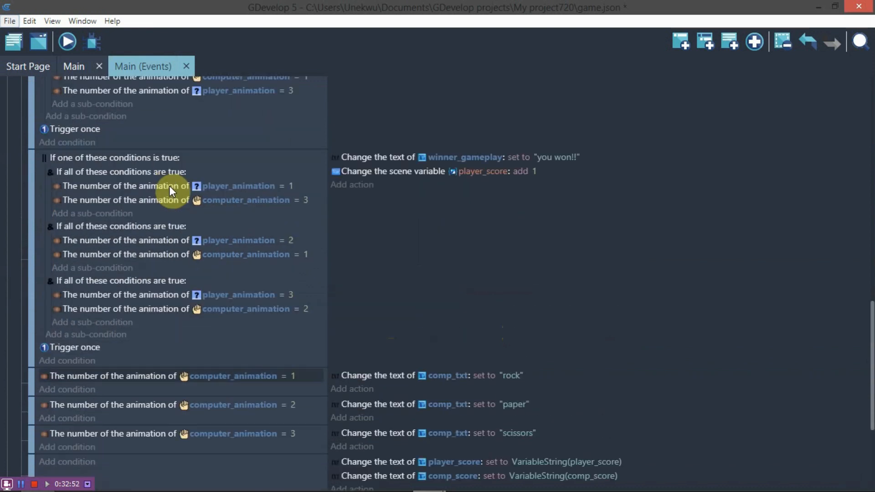
{"action": "scroll", "coordinate": [169, 185], "scroll_direction": "down", "scroll_amount": 4}
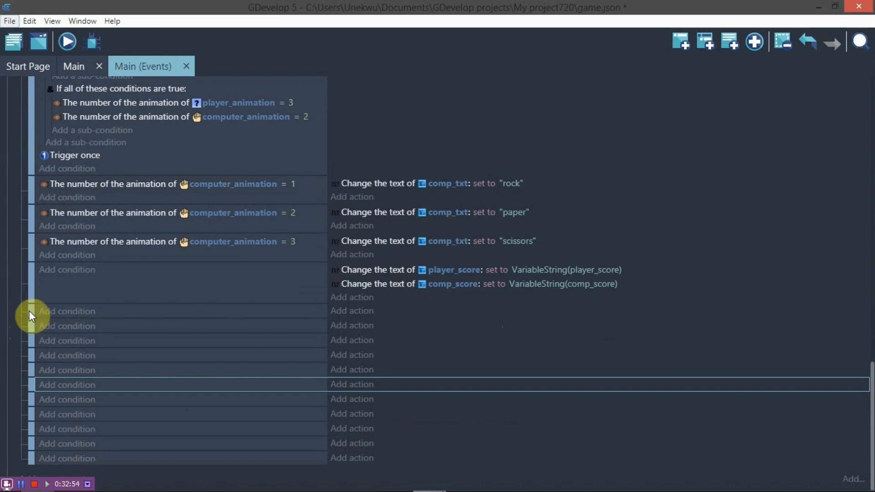
{"action": "left_click", "coordinate": [91, 321]}
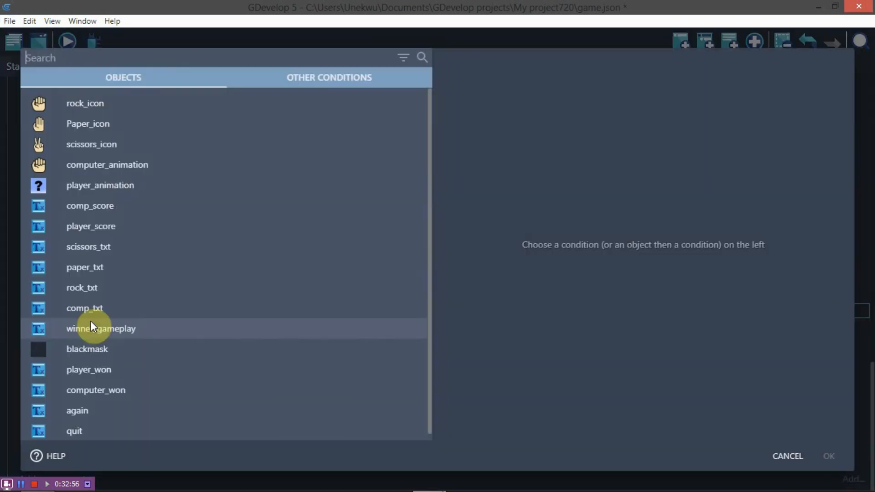
{"action": "type", "text": "s"}
{"action": "left_click", "coordinate": [788, 456]}
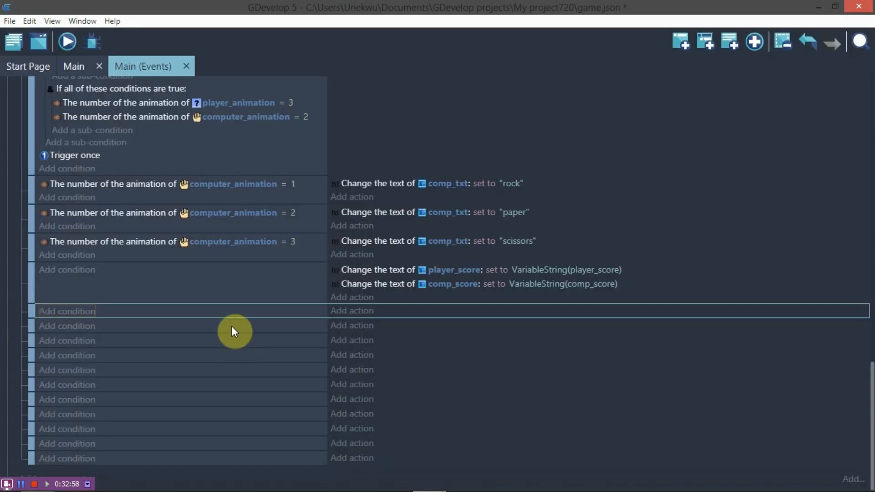
Step: Add an Or condition to the first empty event below the score text updates
{"action": "scroll", "coordinate": [214, 301], "scroll_direction": "up", "scroll_amount": 15}
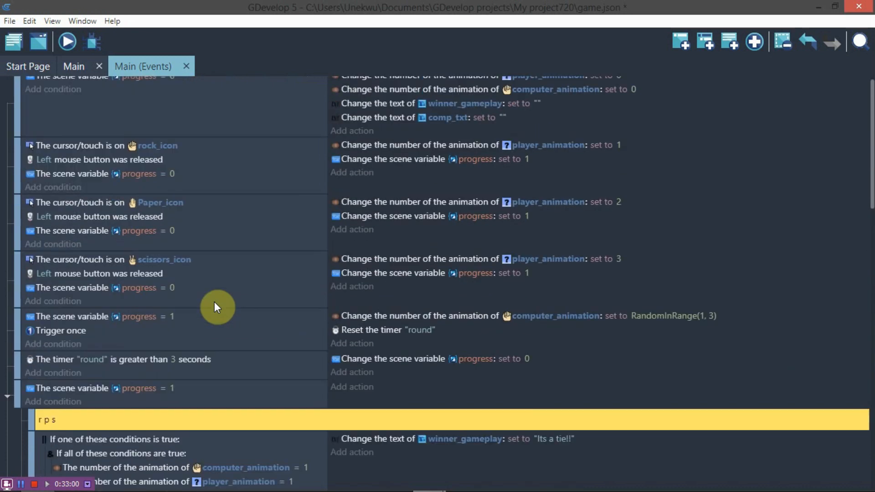
{"action": "scroll", "coordinate": [214, 301], "scroll_direction": "down", "scroll_amount": 15}
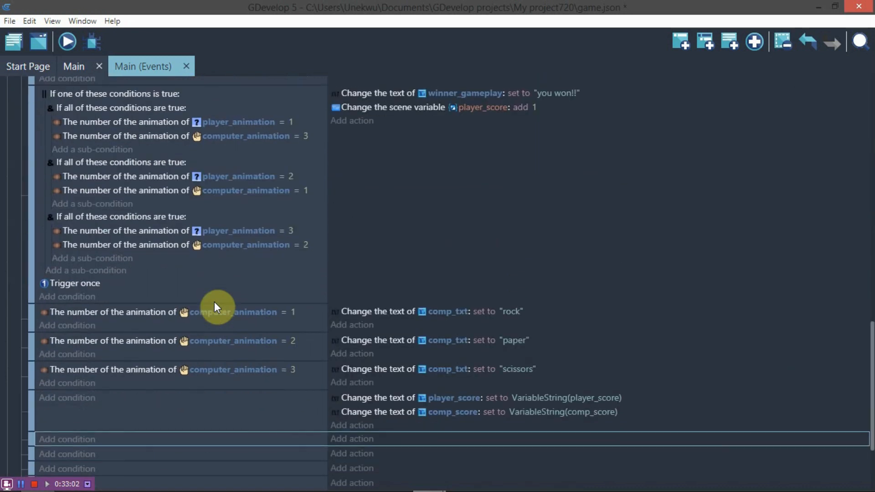
{"action": "scroll", "coordinate": [214, 301], "scroll_direction": "up", "scroll_amount": 7}
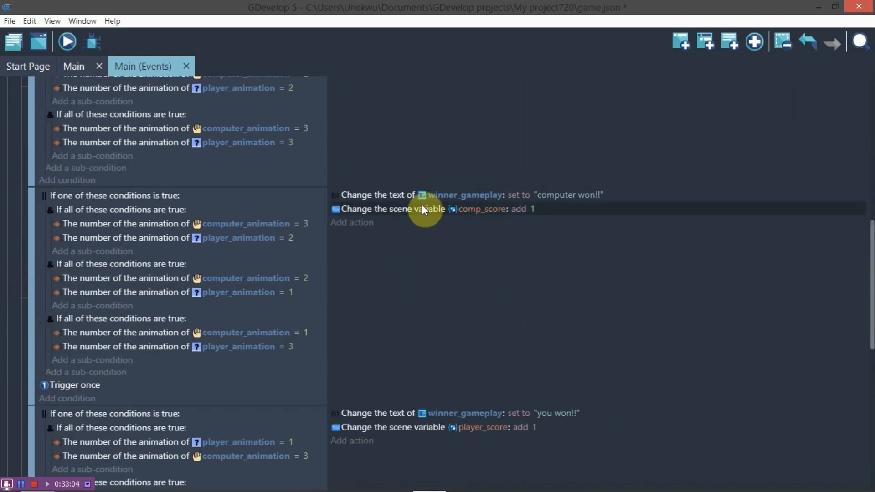
{"action": "scroll", "coordinate": [477, 254], "scroll_direction": "down", "scroll_amount": 10}
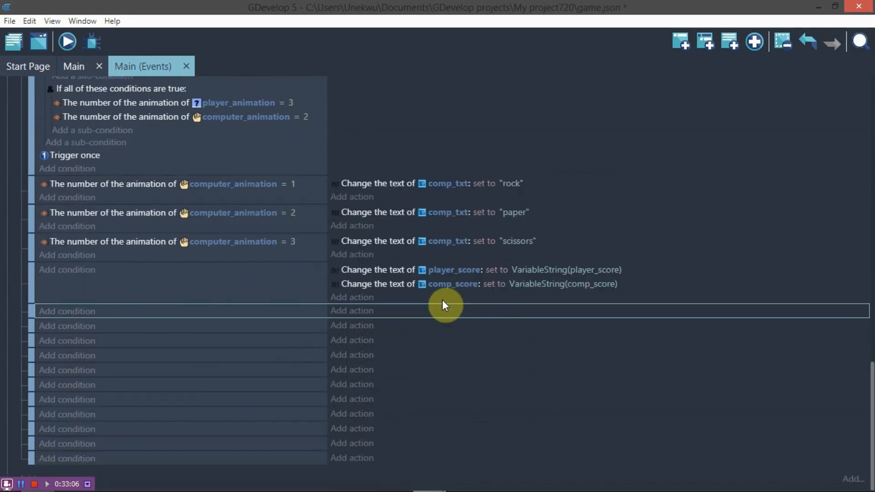
{"action": "left_click", "coordinate": [89, 312]}
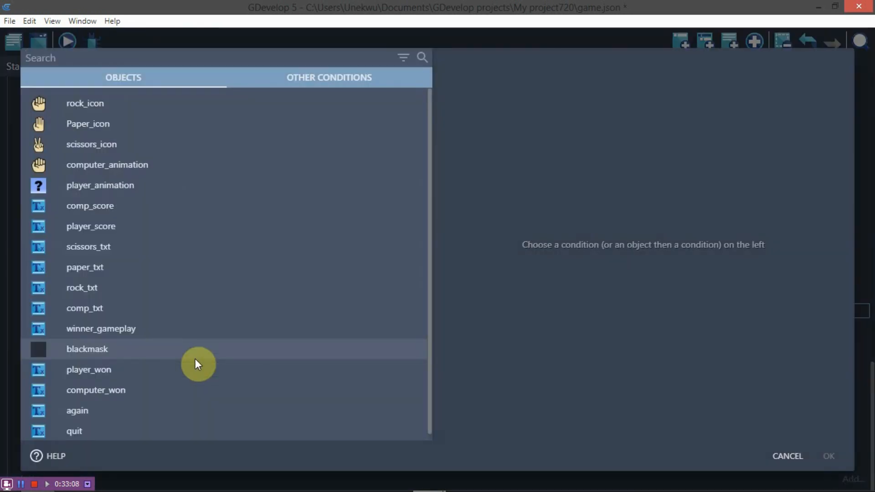
{"action": "type", "text": "or"}
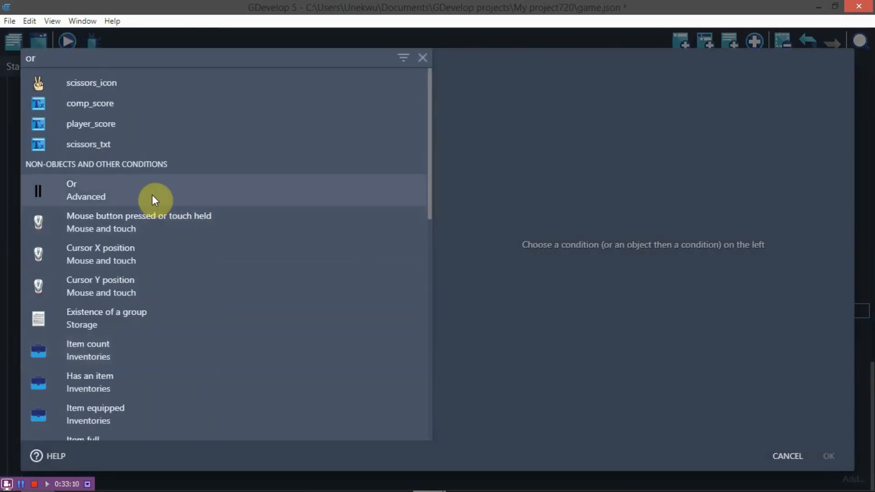
{"action": "left_click", "coordinate": [151, 195]}
{"action": "left_click", "coordinate": [828, 456]}
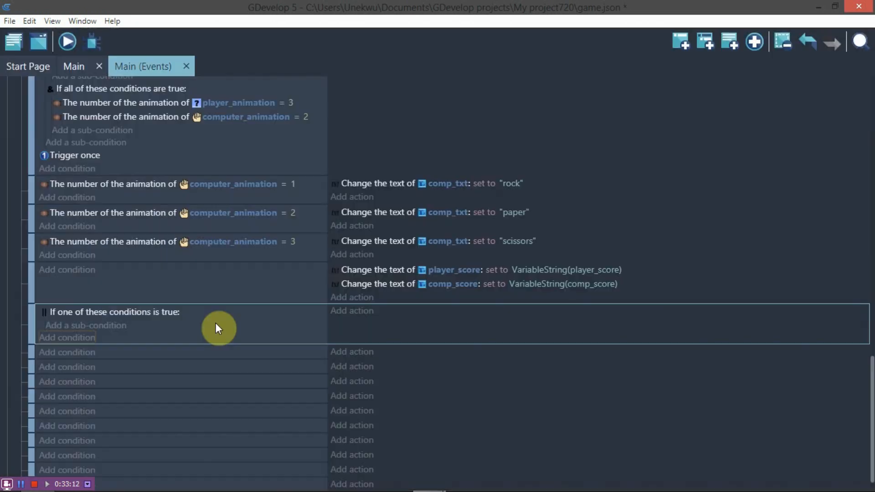
Step: Add a sub-condition inside the Or block that checks whether the scene variable player_score equals 10
{"action": "left_click", "coordinate": [92, 326]}
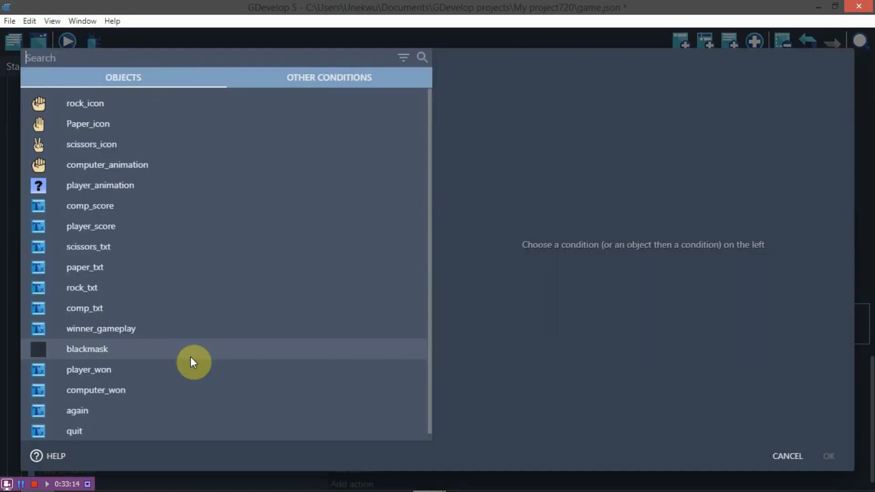
{"action": "type", "text": "scene"}
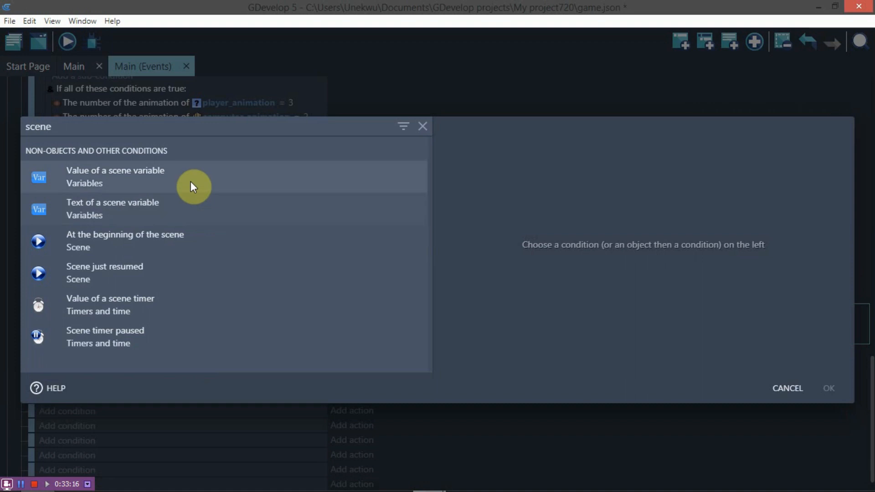
{"action": "left_click", "coordinate": [191, 181]}
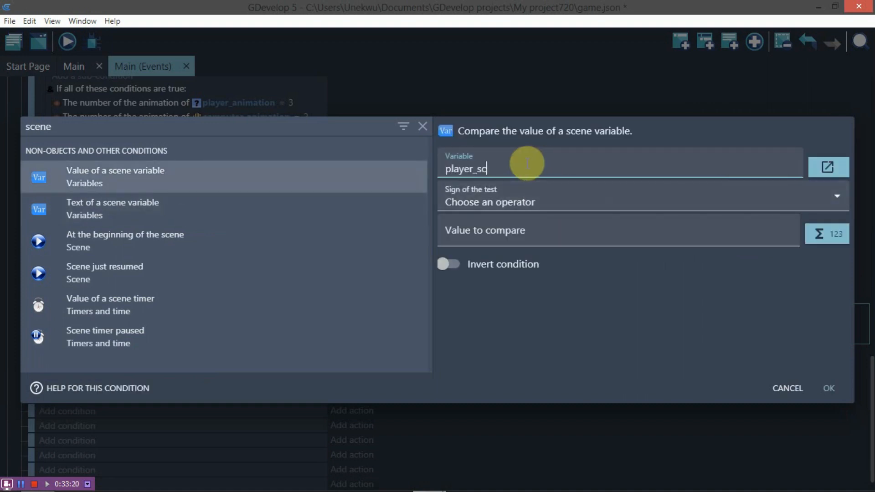
{"action": "left_click", "coordinate": [537, 191]}
{"action": "left_click", "coordinate": [546, 234]}
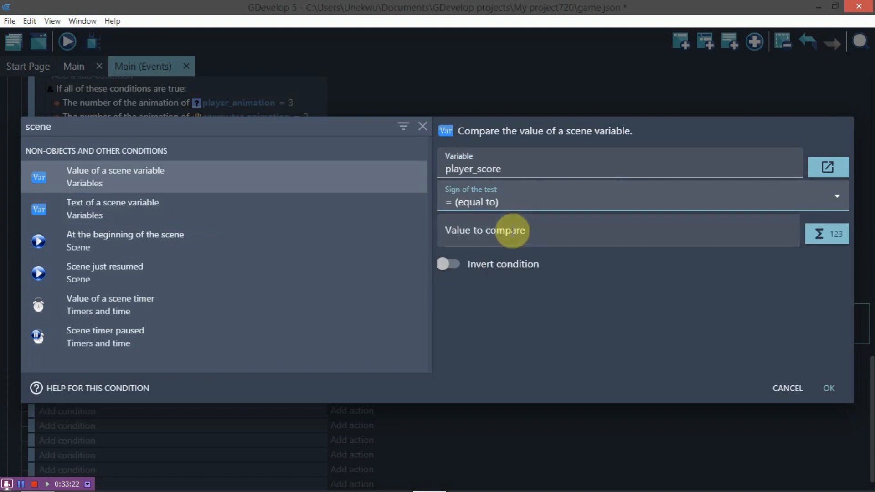
{"action": "left_click", "coordinate": [565, 230]}
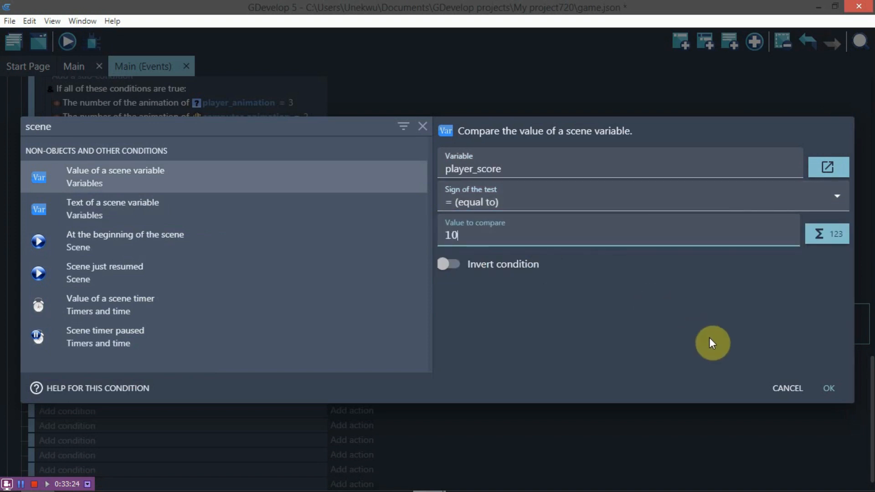
{"action": "left_click", "coordinate": [823, 388]}
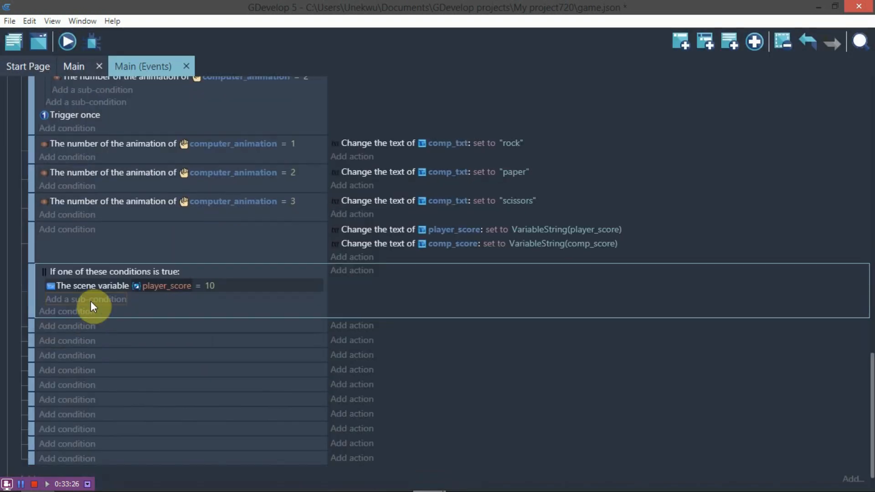
Step: Duplicate the player_score sub-condition within the Or block and change the copy's variable to comp_score
{"action": "right_click", "coordinate": [96, 285]}
{"action": "left_click", "coordinate": [105, 289]}
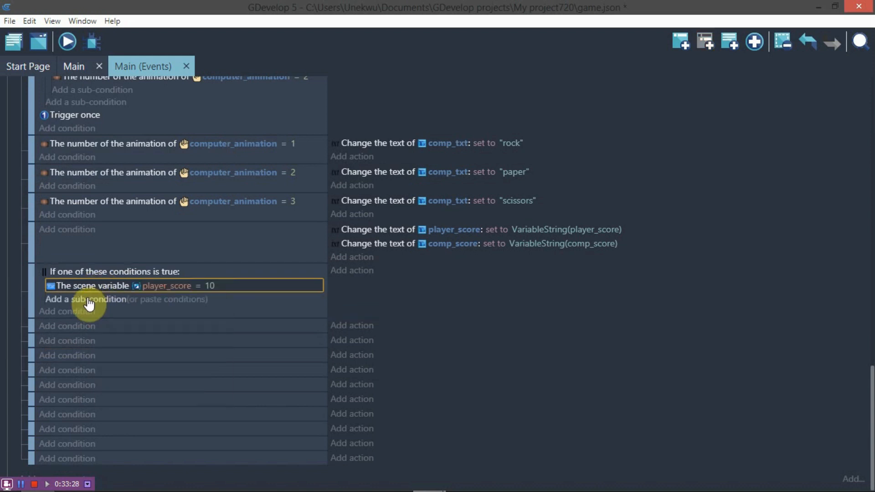
{"action": "left_click", "coordinate": [137, 299]}
{"action": "left_click", "coordinate": [154, 298]}
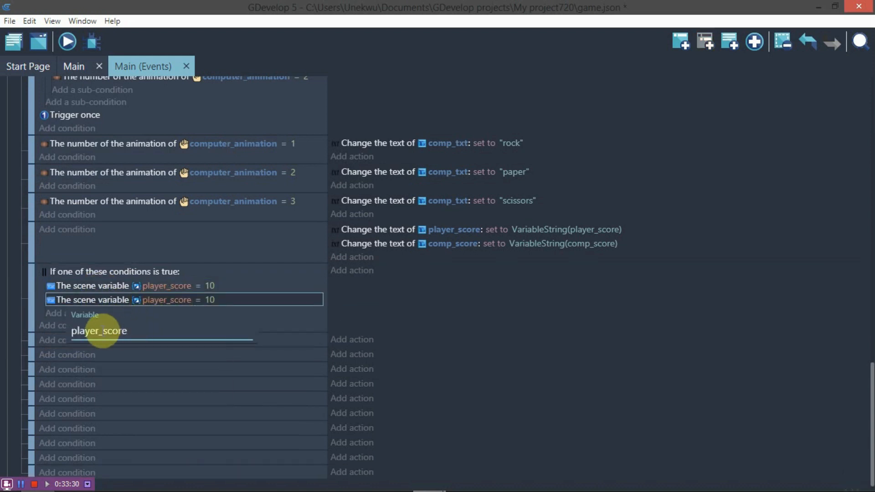
{"action": "left_click_drag", "start_coordinate": [97, 331], "coordinate": [72, 331]}
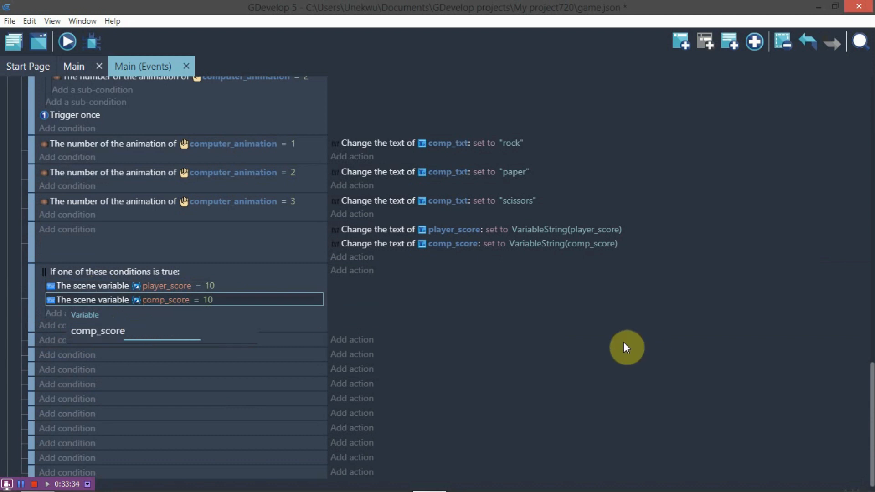
{"action": "left_click", "coordinate": [231, 338]}
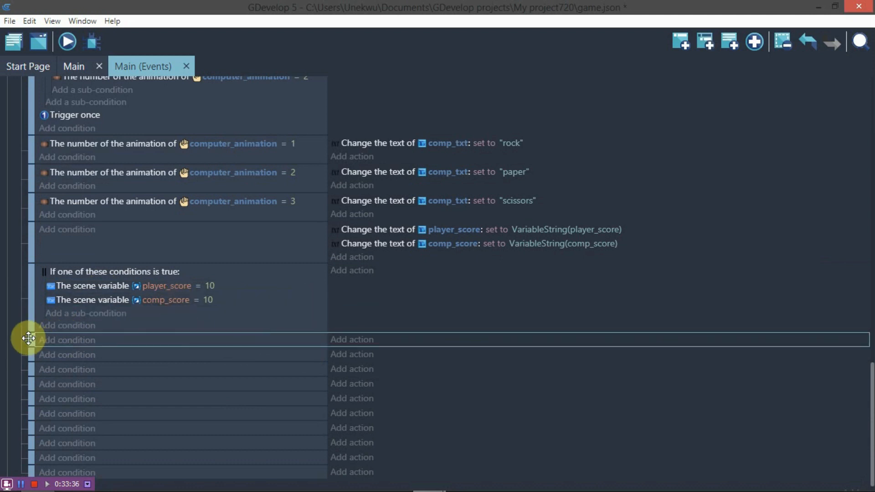
Step: Nest the next empty event under the Or event and add the condition that scene variable comp_score is greater than Variable(player_score)
{"action": "left_click_drag", "start_coordinate": [27, 338], "coordinate": [185, 298]}
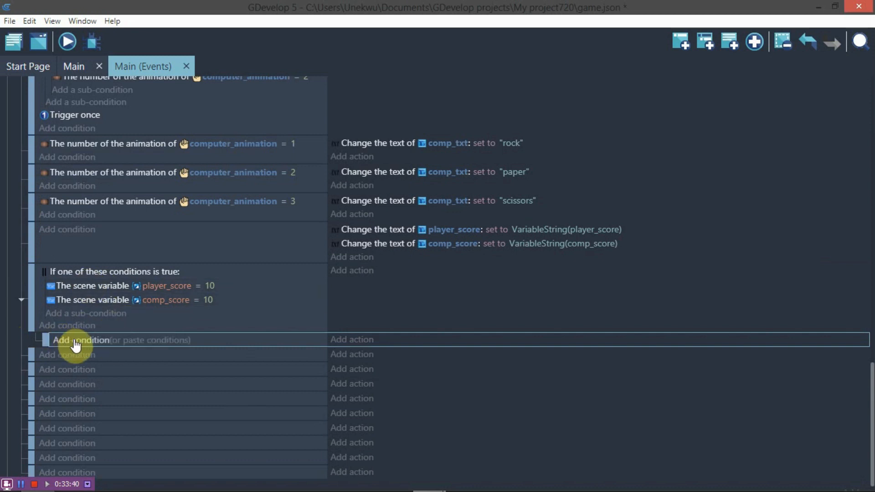
{"action": "left_click", "coordinate": [145, 341]}
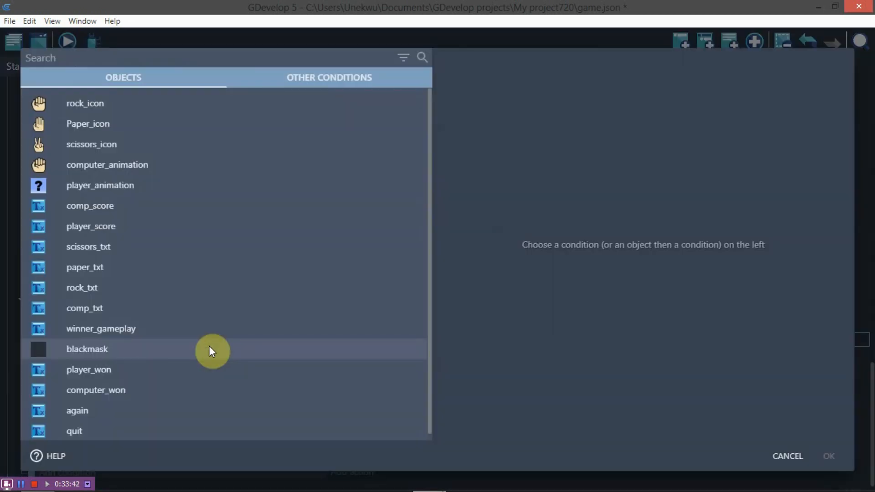
{"action": "type", "text": "scene"}
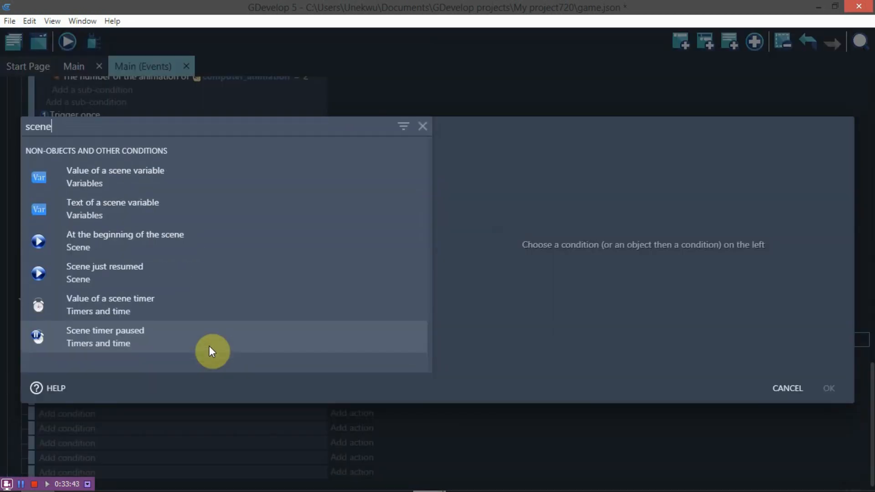
{"action": "left_click", "coordinate": [220, 178]}
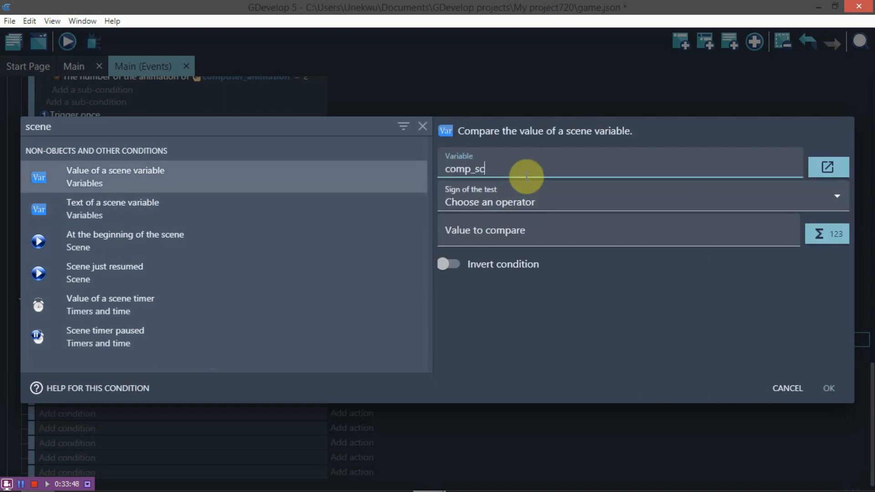
{"action": "left_click", "coordinate": [523, 200]}
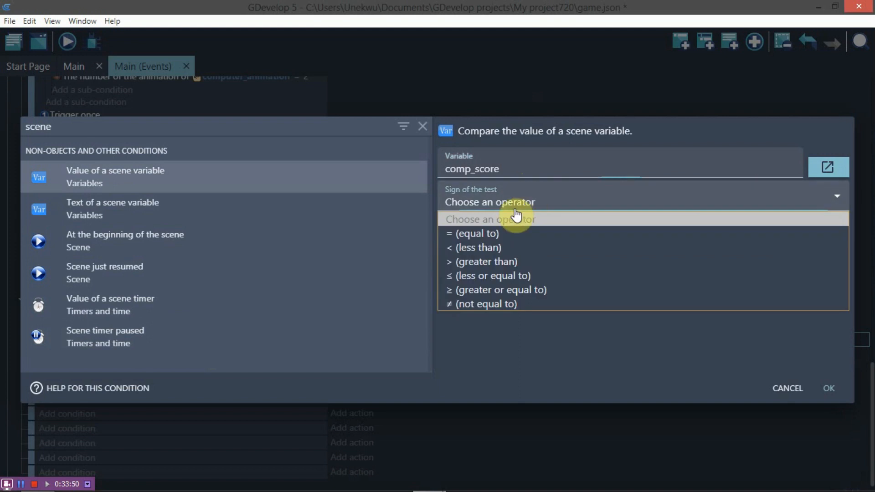
{"action": "left_click", "coordinate": [486, 261]}
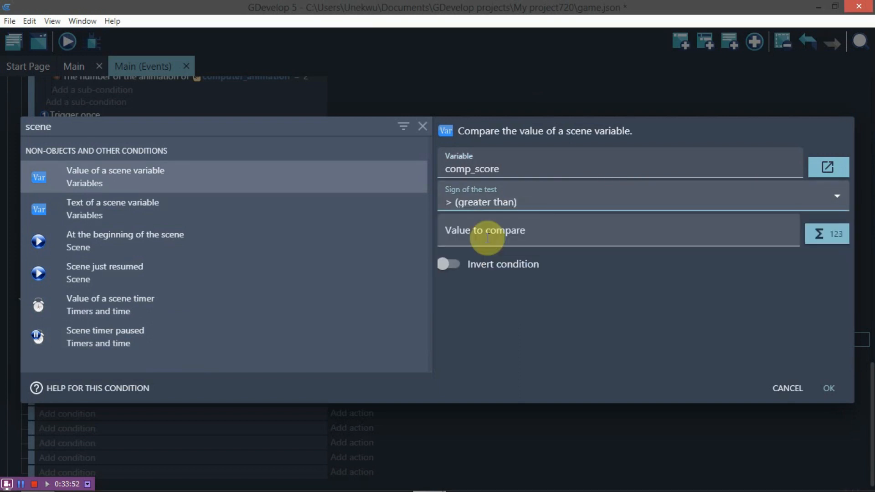
{"action": "left_click", "coordinate": [487, 237]}
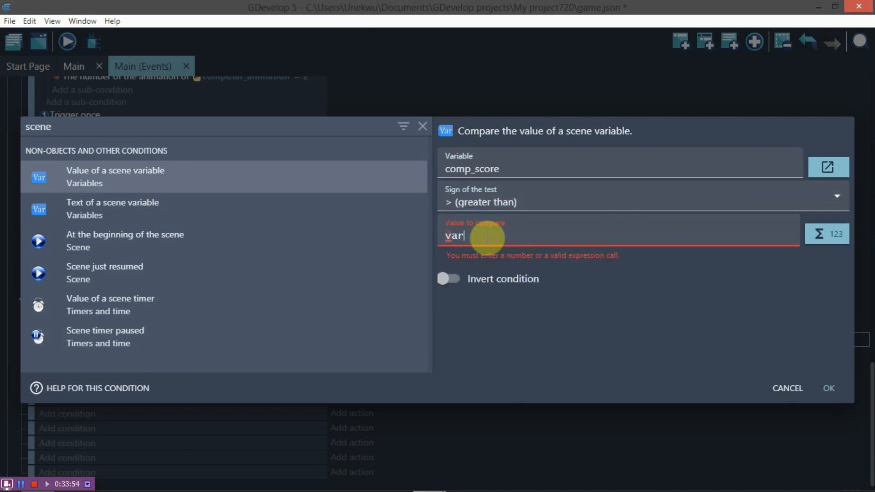
{"action": "type", "text": "var"}
{"action": "left_click", "coordinate": [515, 283]}
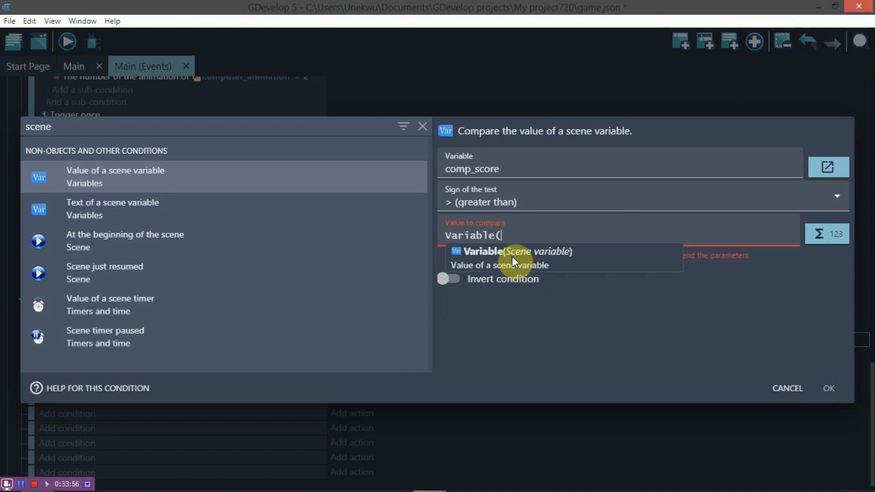
{"action": "type", "text": "play"}
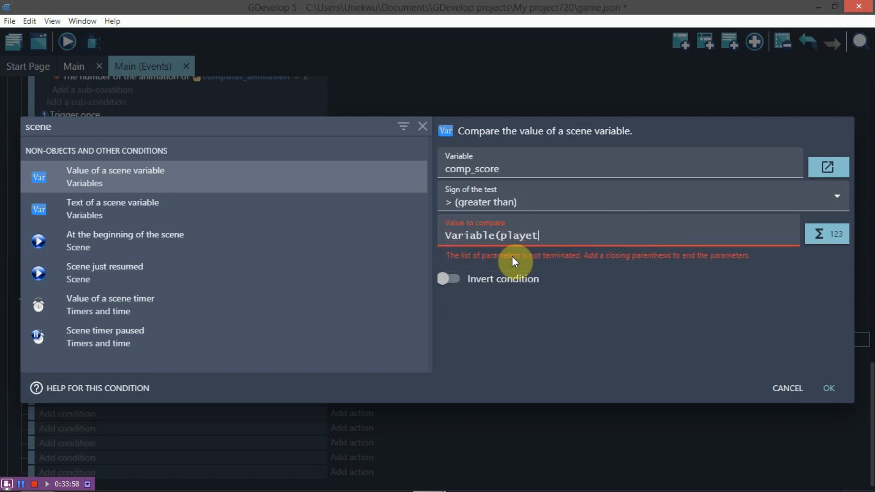
{"action": "type", "text": "er_score)"}
{"action": "left_click", "coordinate": [828, 388]}
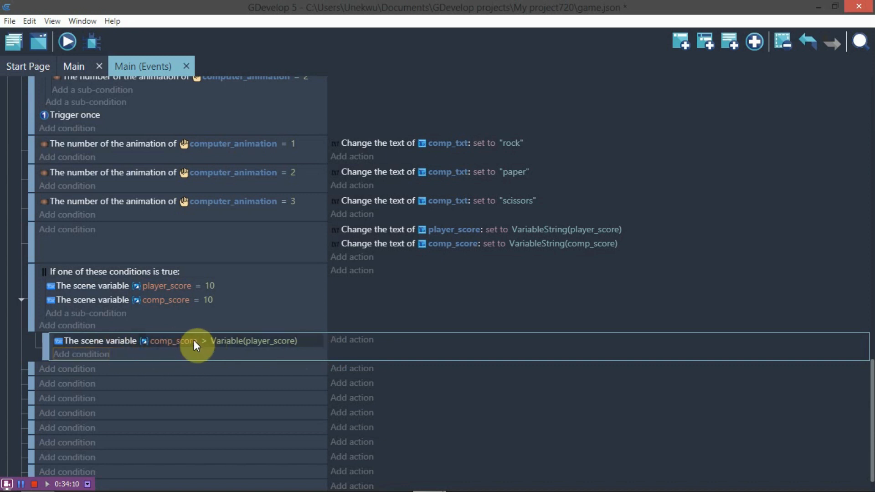
Step: Add a Hide a layer action for the base layer "" to the comp_score > Variable(player_score) event
{"action": "left_click", "coordinate": [339, 346]}
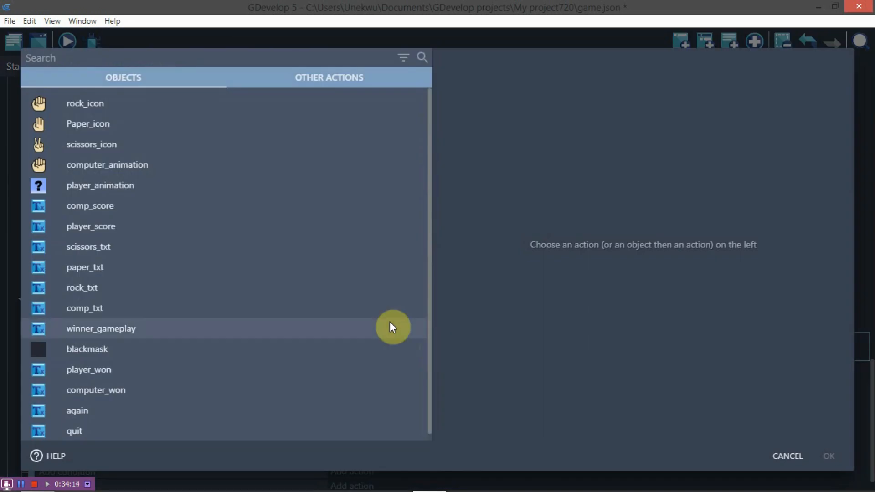
{"action": "type", "text": "vis"}
{"action": "key", "text": "BackSpace"}
{"action": "key", "text": "BackSpace"}
{"action": "key", "text": "BackSpace"}
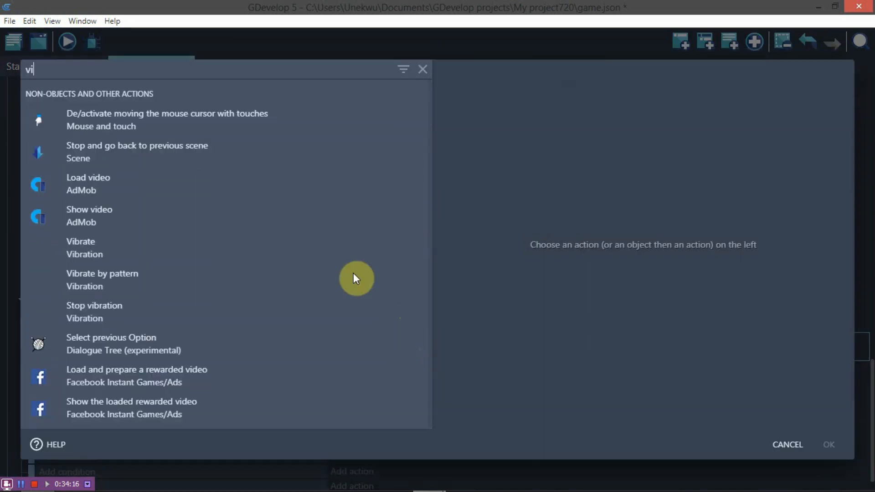
{"action": "type", "text": "layer"}
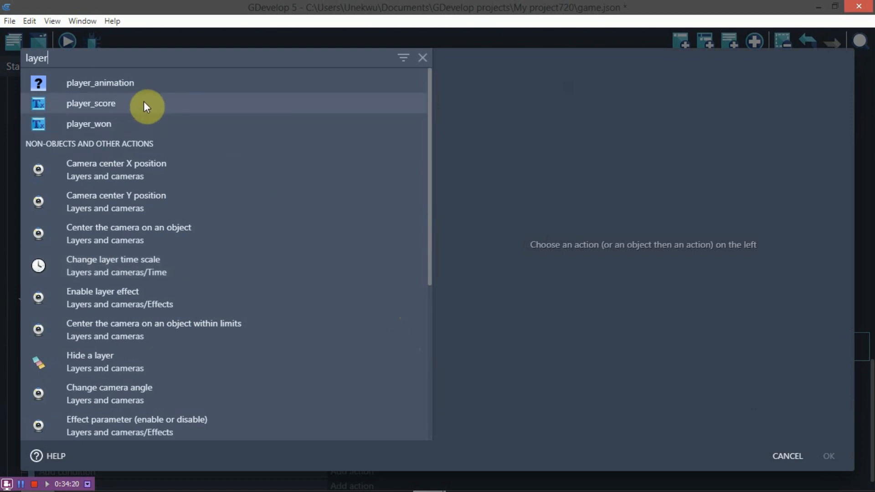
{"action": "scroll", "coordinate": [174, 293], "scroll_direction": "down", "scroll_amount": 3}
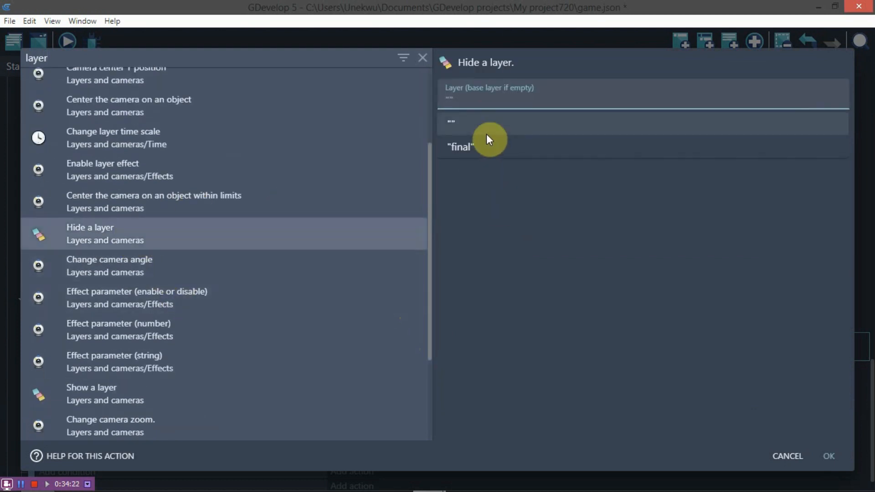
{"action": "left_click", "coordinate": [486, 134]}
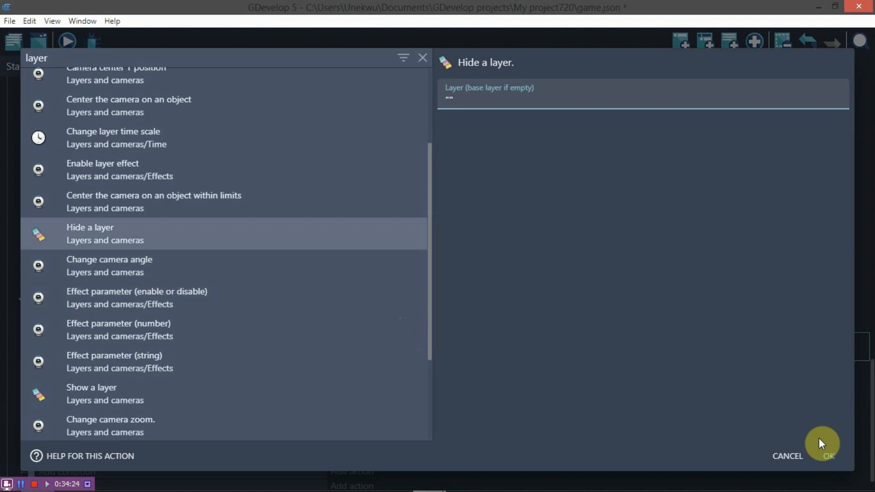
{"action": "left_click", "coordinate": [823, 451]}
Step: Duplicate the Hide layer action in the comp_score > Variable(player_score) event and set the copy's layer to "final"
{"action": "right_click", "coordinate": [346, 340]}
{"action": "left_click", "coordinate": [354, 353]}
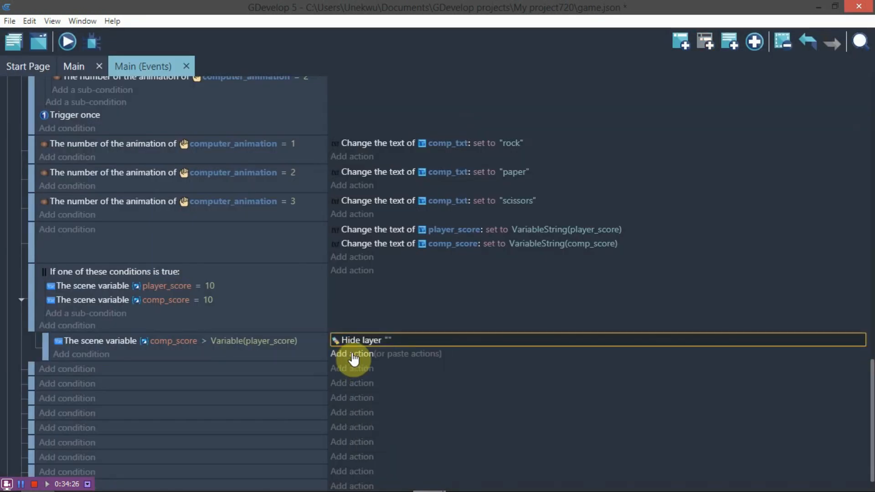
{"action": "left_click", "coordinate": [384, 353]}
{"action": "left_click", "coordinate": [386, 354]}
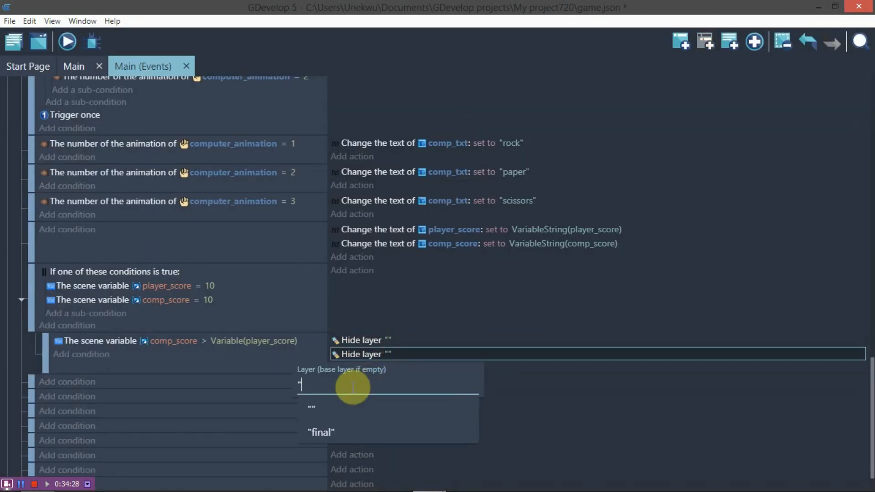
{"action": "left_click", "coordinate": [424, 430]}
{"action": "left_click", "coordinate": [595, 416]}
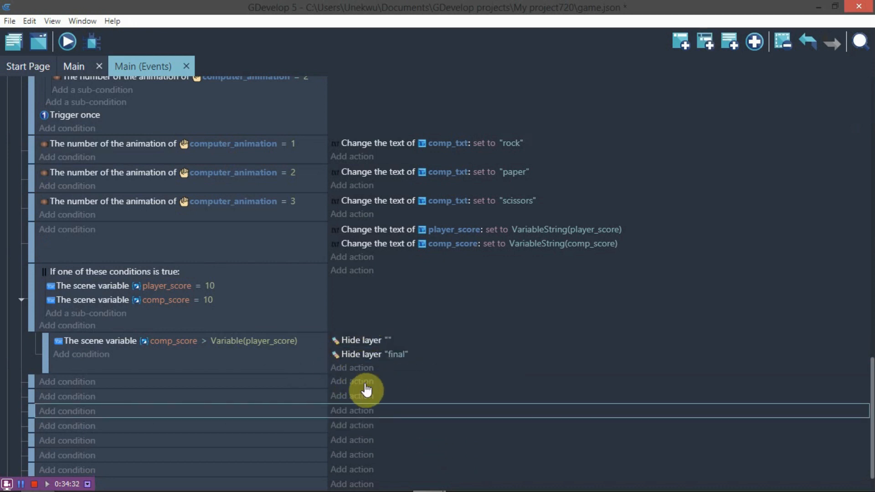
Step: Add an action that hides the player_won object to the comp_score > Variable(player_score) event
{"action": "left_click", "coordinate": [389, 370]}
{"action": "left_click", "coordinate": [389, 370]}
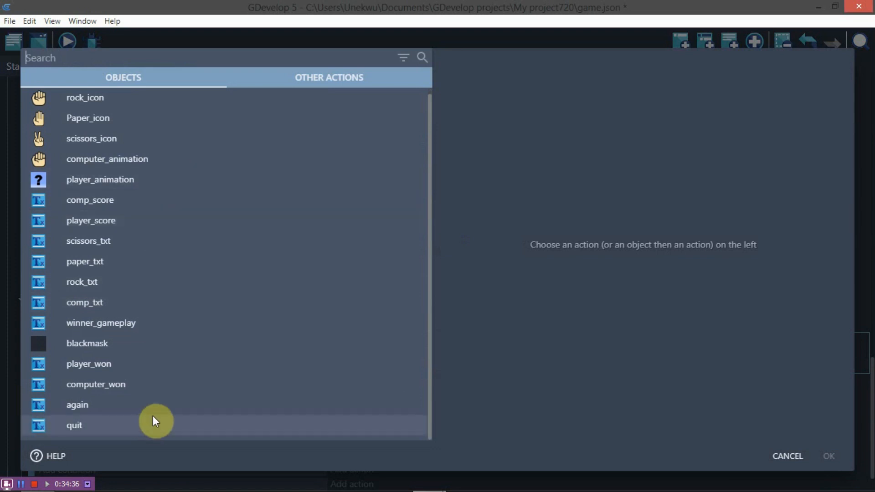
{"action": "left_click", "coordinate": [110, 365]}
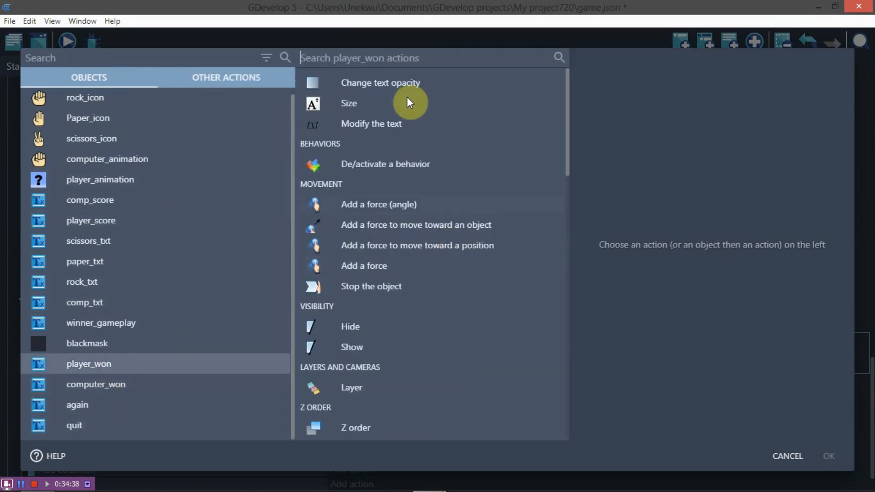
{"action": "type", "text": "hid"}
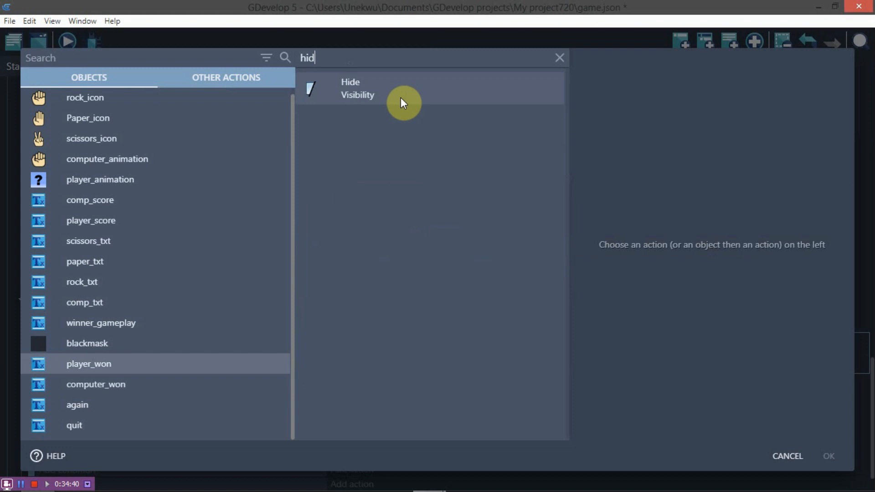
{"action": "left_click", "coordinate": [400, 98]}
{"action": "left_click", "coordinate": [828, 456]}
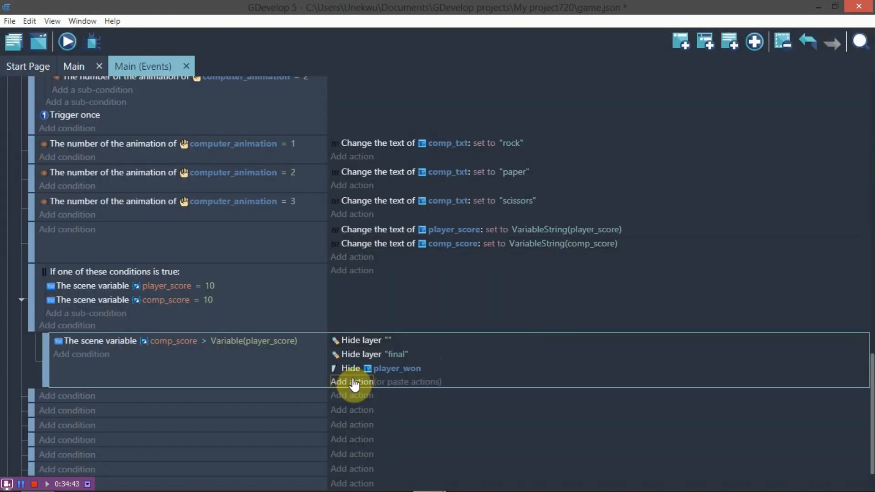
Step: Add a second sub-event under the Or event and begin its scene variable condition with player_score and the greater than operator
{"action": "scroll", "coordinate": [358, 342], "scroll_direction": "down", "scroll_amount": 1}
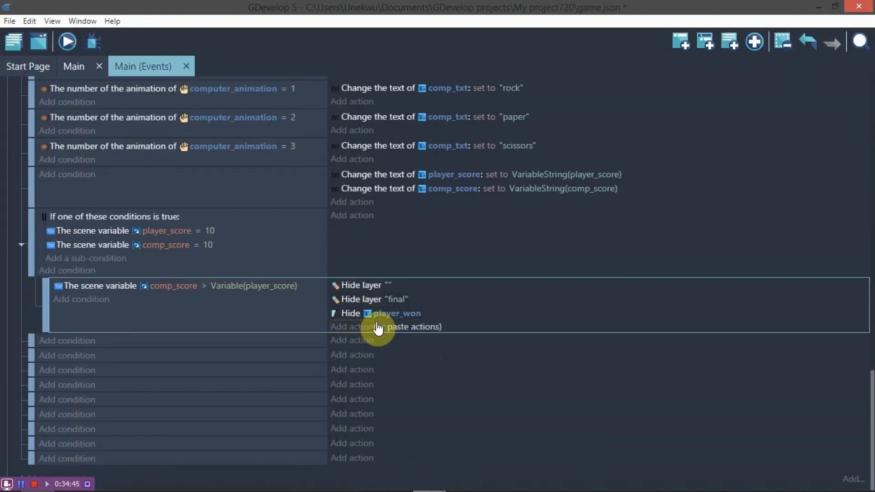
{"action": "left_click", "coordinate": [680, 42]}
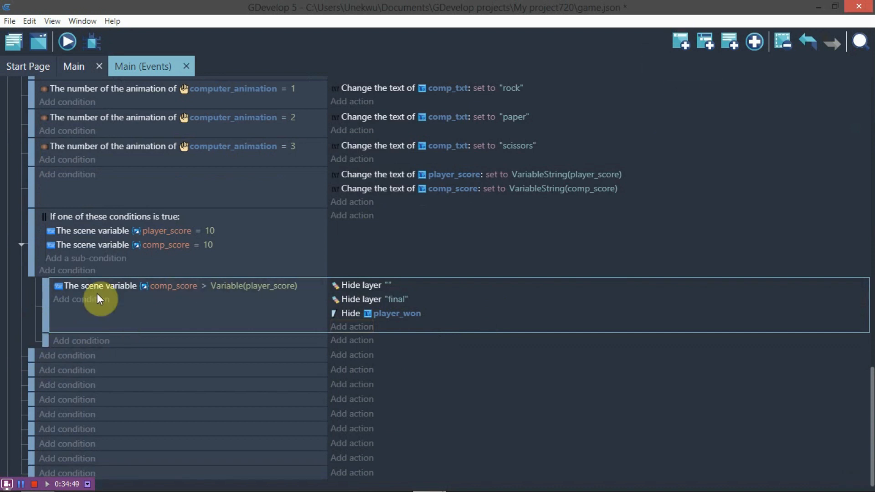
{"action": "type", "text": "scene"}
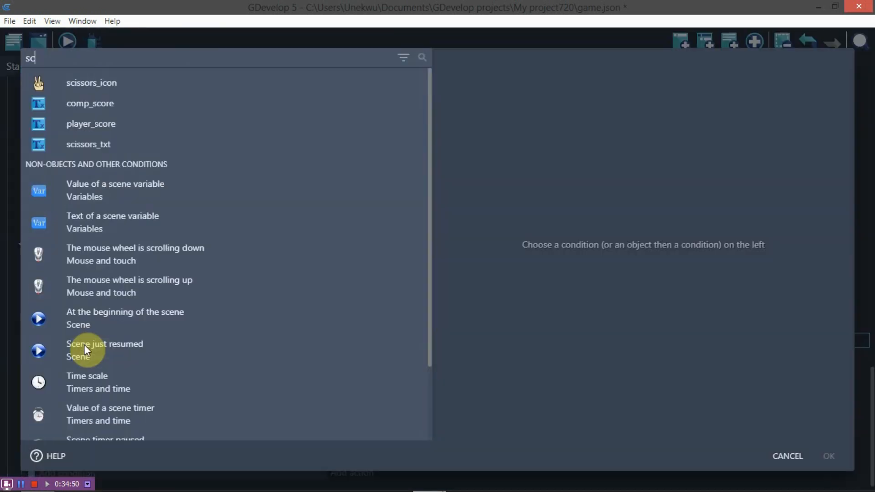
{"action": "left_click", "coordinate": [72, 187]}
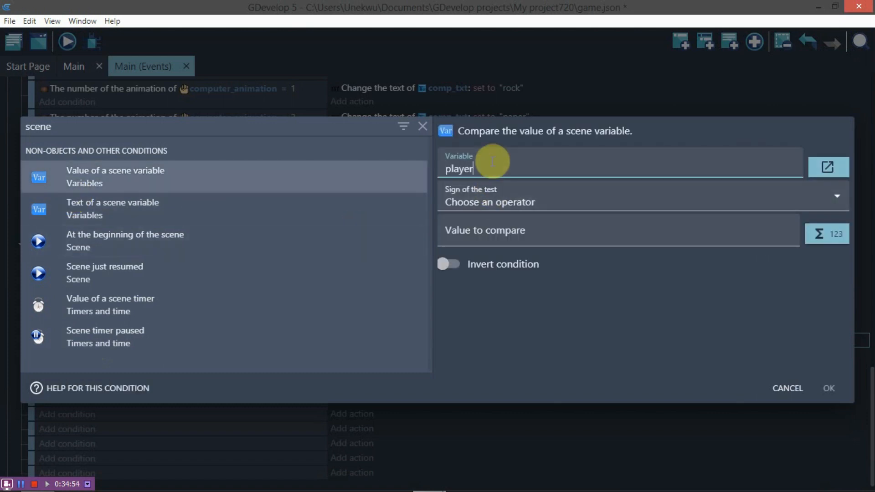
{"action": "type", "text": "player_score"}
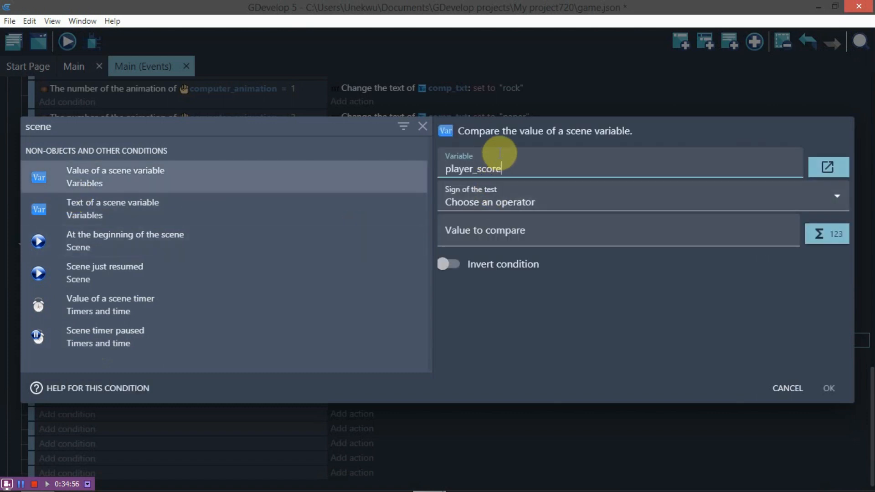
{"action": "left_click", "coordinate": [510, 203]}
{"action": "left_click", "coordinate": [504, 246]}
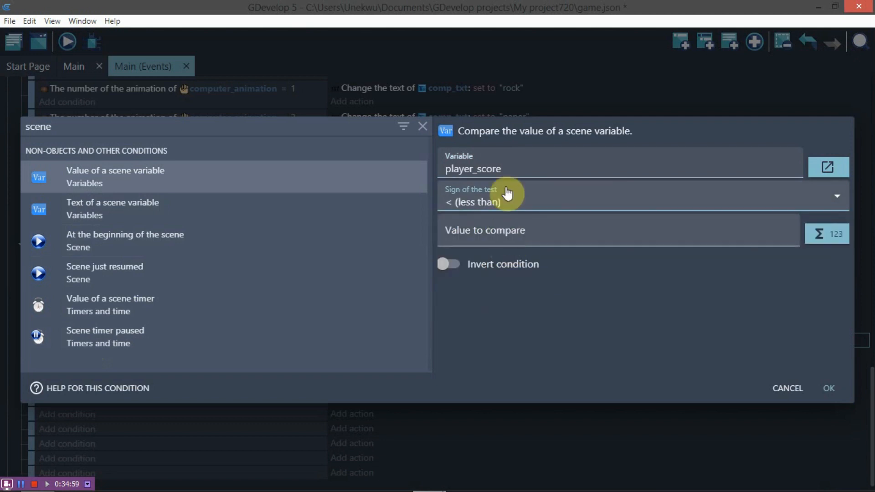
{"action": "left_click", "coordinate": [504, 193]}
{"action": "left_click", "coordinate": [486, 248]}
Step: Set the player_score condition's comparison value to Variable(comp_score) and add the condition to the new sub-event
{"action": "left_click", "coordinate": [487, 232]}
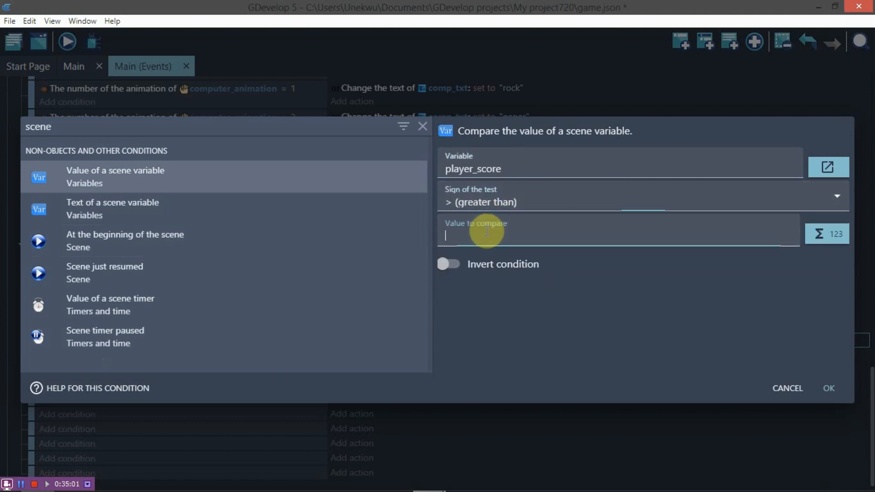
{"action": "type", "text": "pla"}
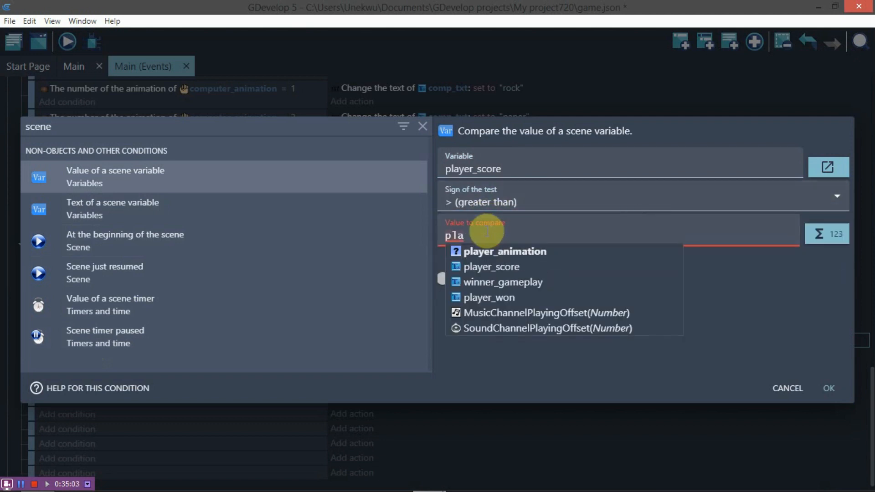
{"action": "key", "text": "BackSpace"}
{"action": "key", "text": "BackSpace"}
{"action": "key", "text": "BackSpace"}
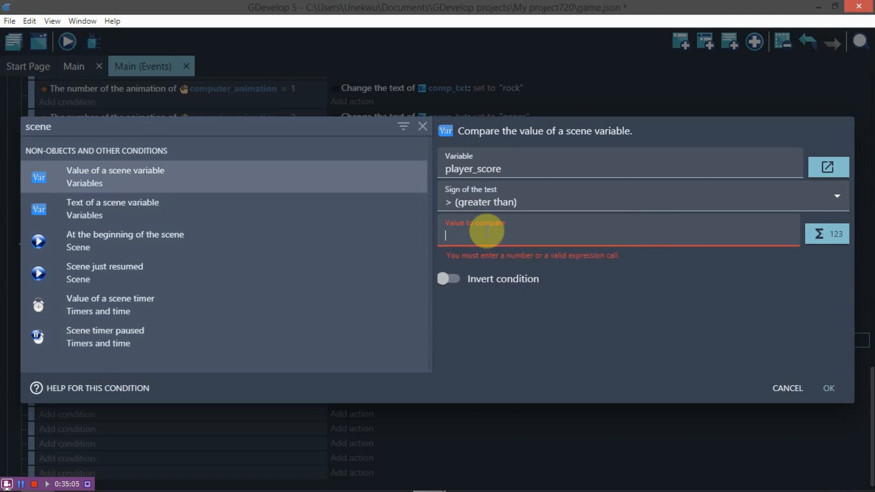
{"action": "type", "text": "c"}
{"action": "key", "text": "BackSpace"}
{"action": "type", "text": "var"}
{"action": "left_click", "coordinate": [493, 283]}
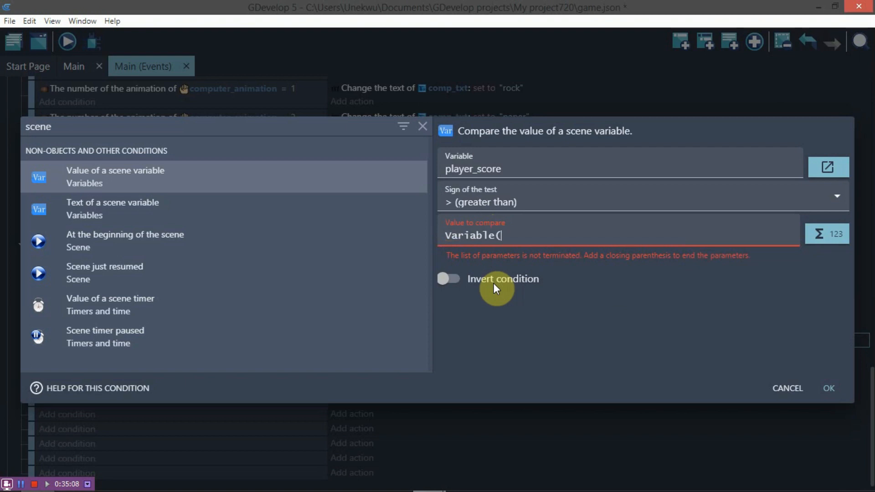
{"action": "type", "text": "comp_score)"}
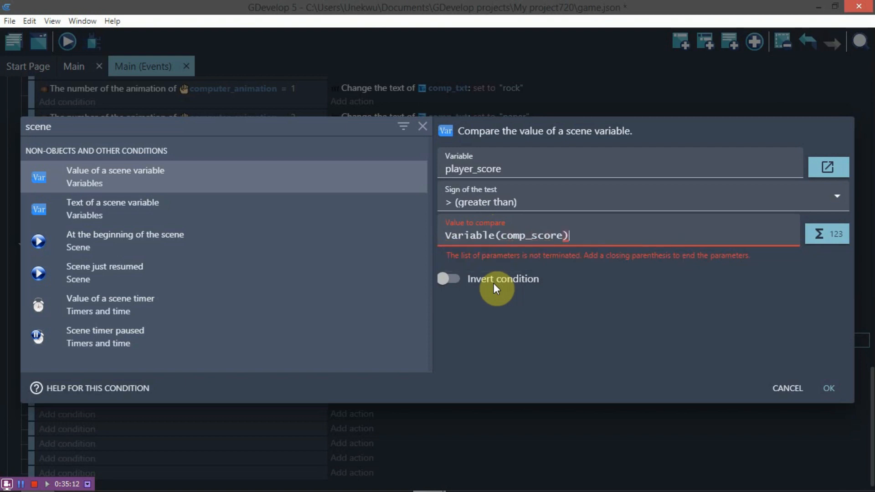
{"action": "left_click", "coordinate": [825, 391]}
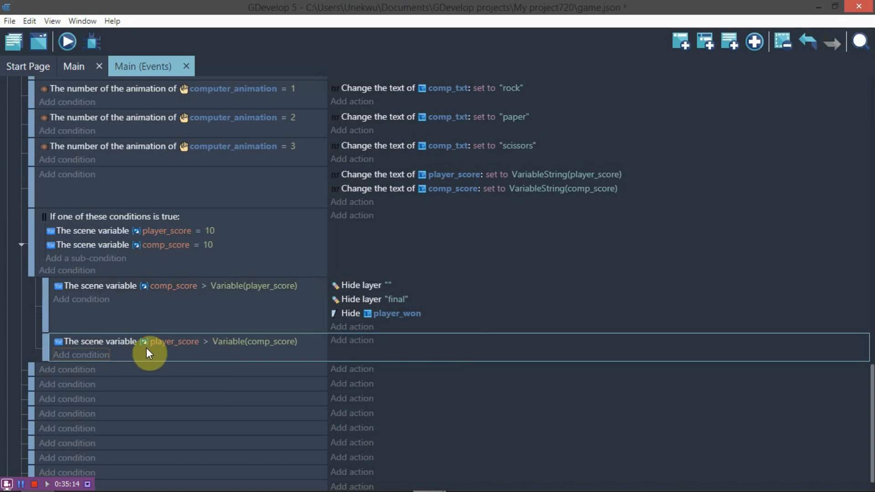
Step: Add a Hide a layer action for the base layer "" to the player_score > Variable(comp_score) event
{"action": "left_click", "coordinate": [347, 341]}
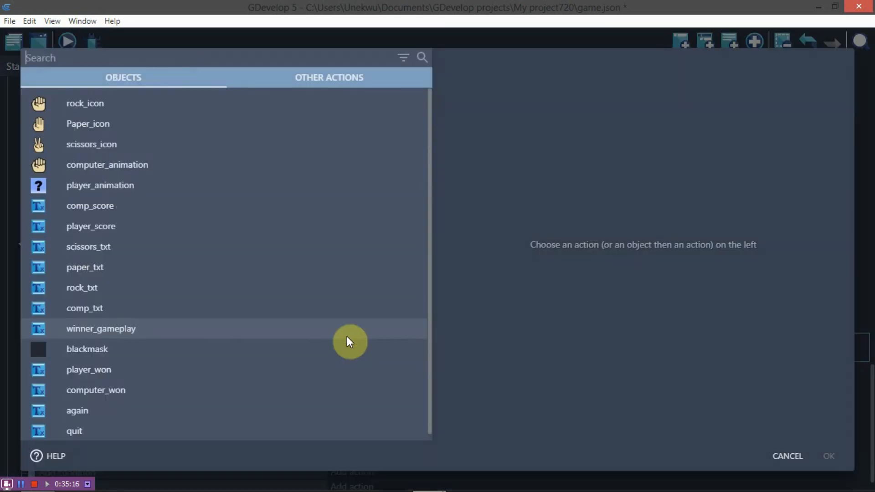
{"action": "type", "text": "hide"}
{"action": "left_click", "coordinate": [245, 216]}
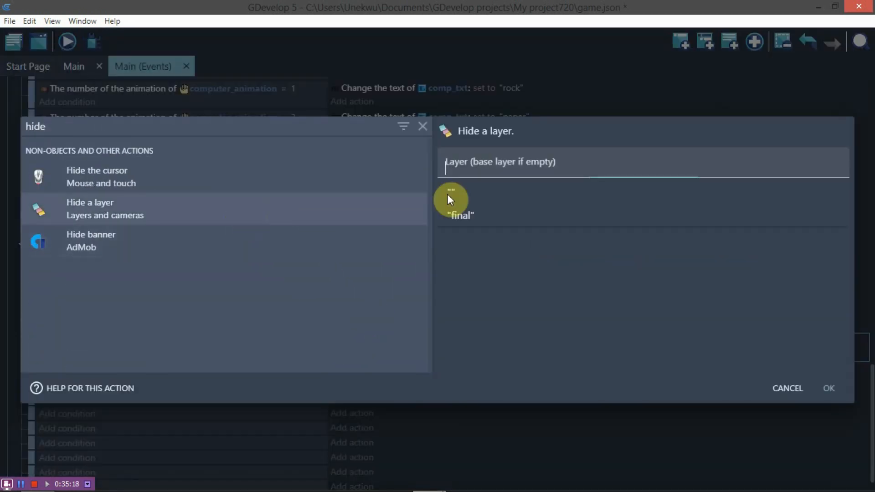
{"action": "left_click", "coordinate": [449, 197]}
{"action": "left_click", "coordinate": [828, 388]}
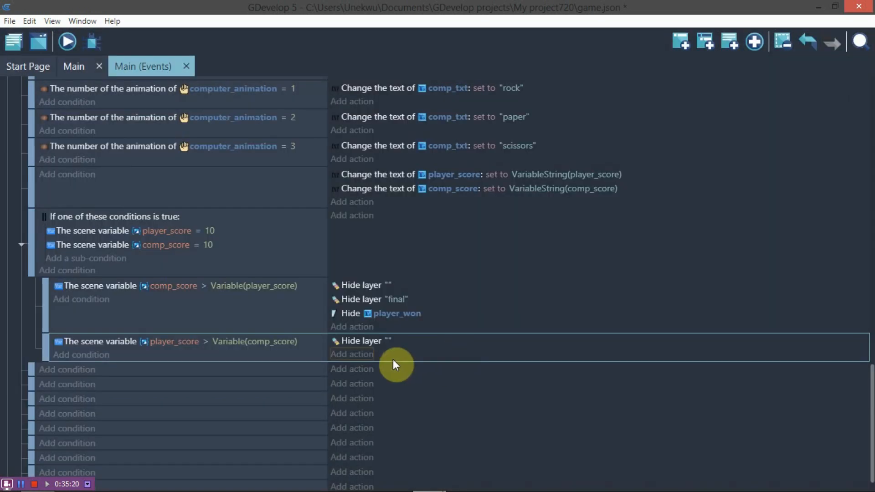
Step: Duplicate the Hide layer action in the player_score > Variable(comp_score) event and set the copy's layer to "final"
{"action": "right_click", "coordinate": [363, 341]}
{"action": "left_click", "coordinate": [378, 348]}
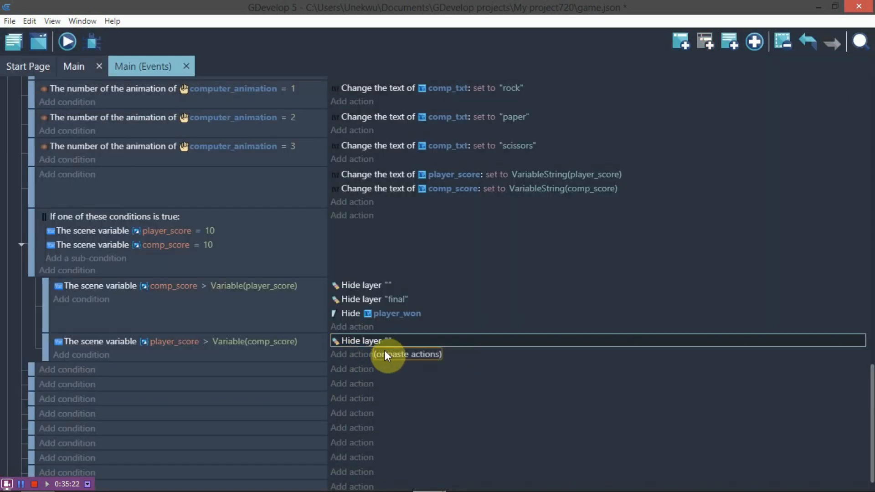
{"action": "left_click", "coordinate": [384, 354]}
{"action": "left_click", "coordinate": [387, 354]}
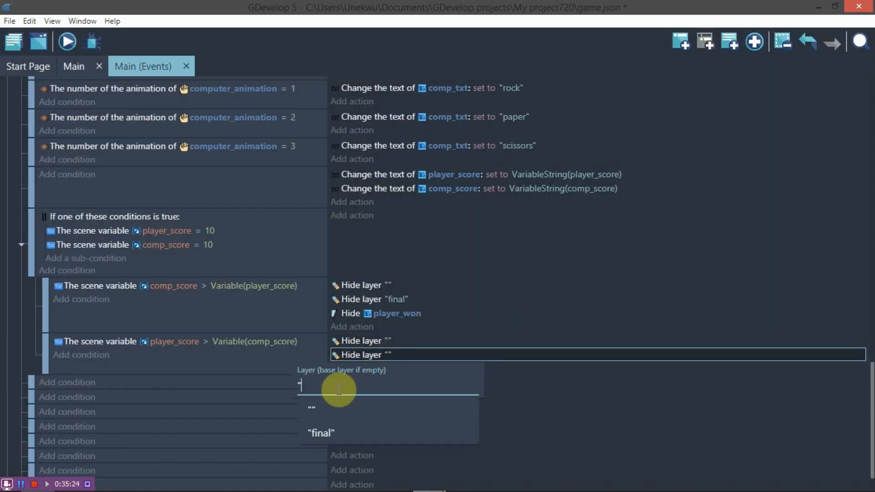
{"action": "left_click", "coordinate": [321, 433]}
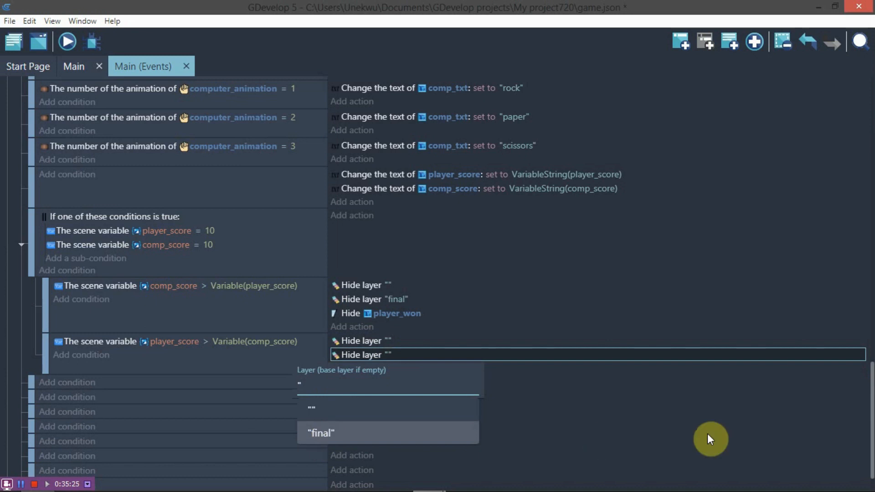
Step: Change the "final" layer actions in both score comparison sub-events to Show a layer
{"action": "double_click", "coordinate": [351, 355]}
{"action": "left_click", "coordinate": [106, 139]}
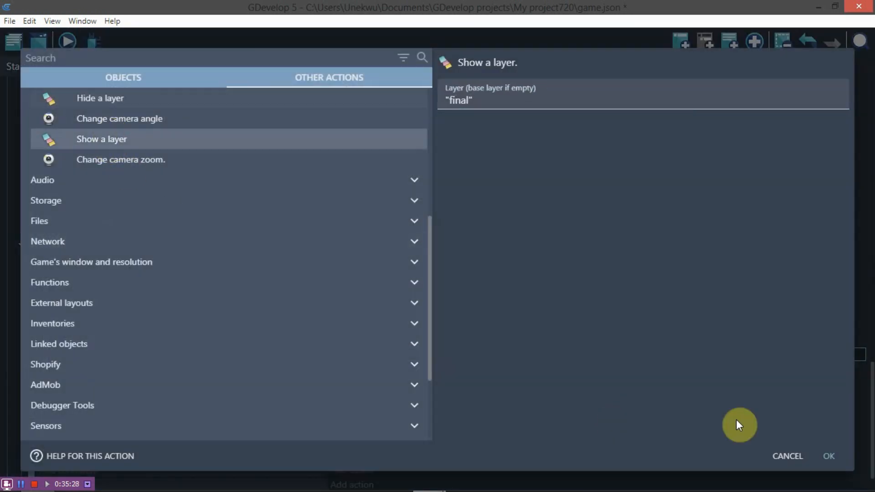
{"action": "left_click", "coordinate": [827, 457]}
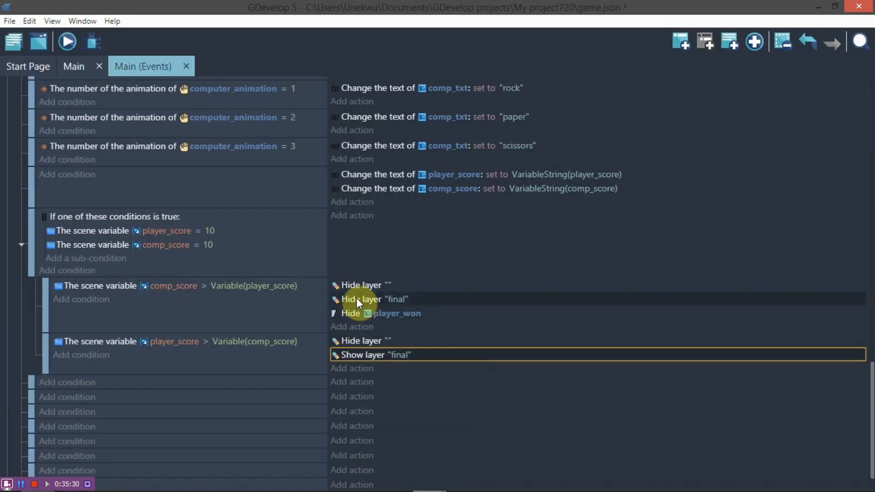
{"action": "double_click", "coordinate": [356, 299]}
{"action": "left_click", "coordinate": [100, 139]}
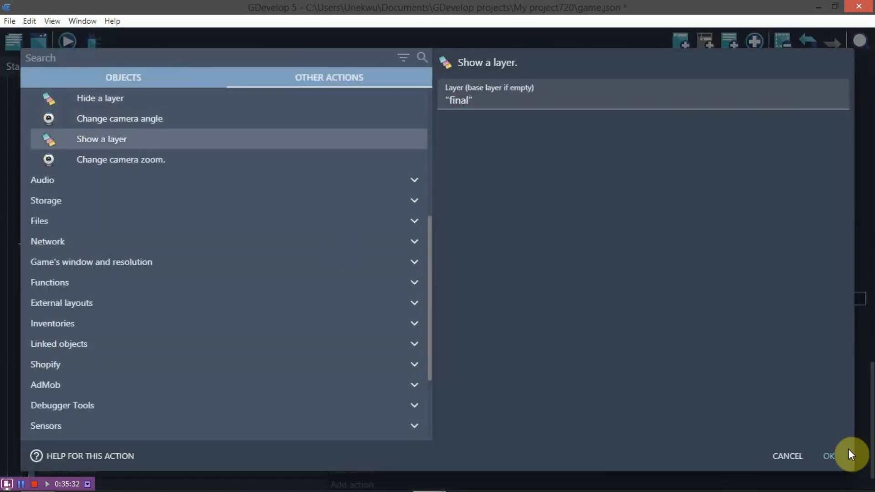
{"action": "left_click", "coordinate": [824, 455]}
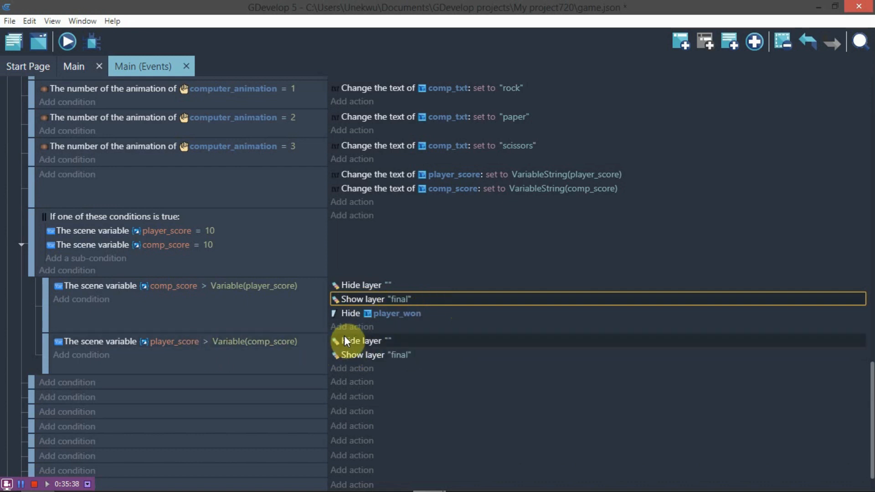
Step: Add a Hide action for the computer_won object to the player_score > Variable(comp_score) sub-event
{"action": "left_click", "coordinate": [345, 367]}
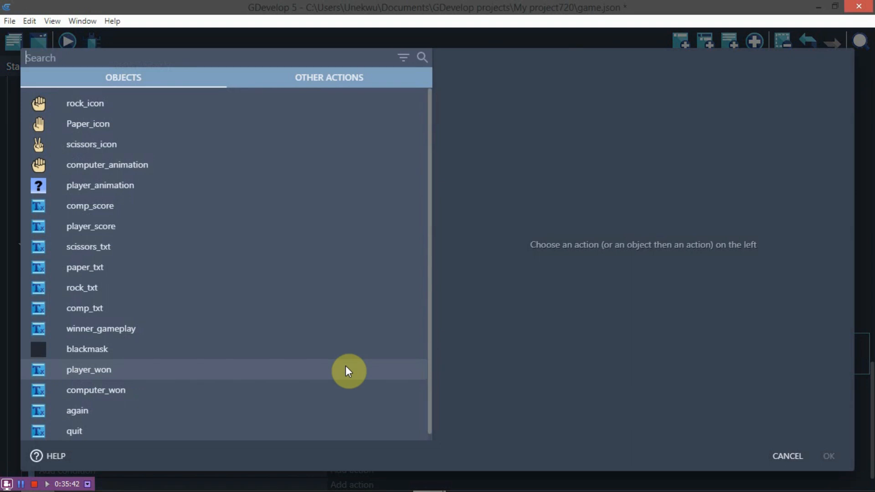
{"action": "type", "text": "h"}
{"action": "key", "text": "BackSpace"}
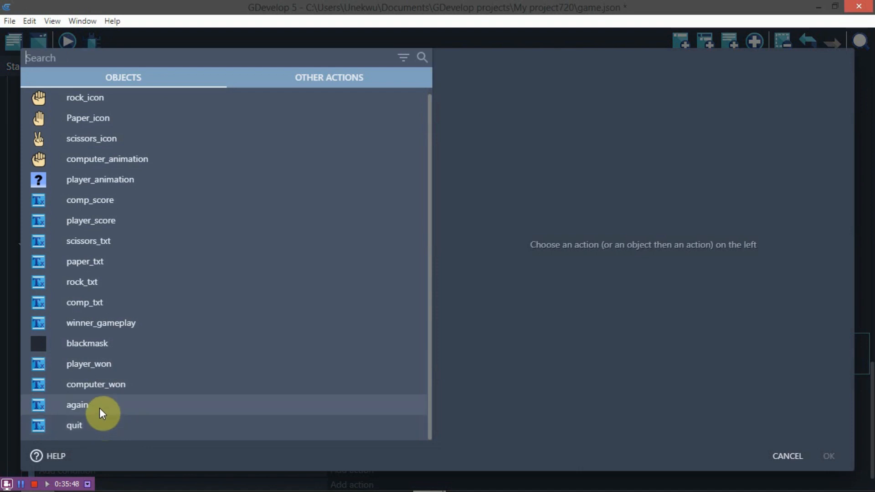
{"action": "left_click", "coordinate": [114, 386]}
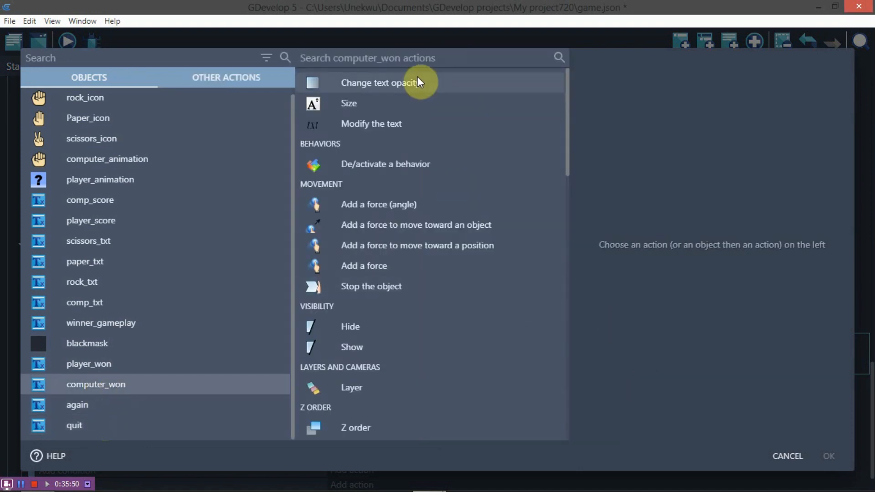
{"action": "type", "text": "hi"}
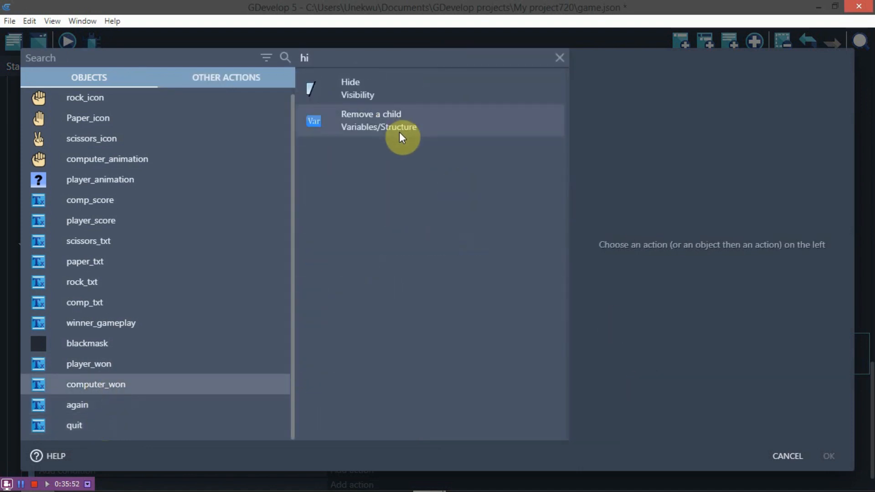
{"action": "left_click", "coordinate": [396, 97]}
{"action": "left_click", "coordinate": [830, 451]}
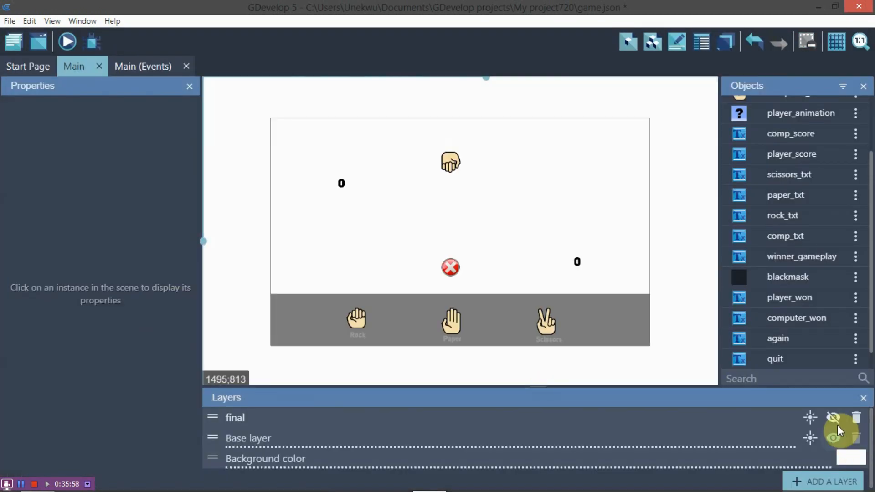
Step: Briefly show the "final" layer in the Main scene to check its texts, hide it again and return to the events
{"action": "left_click", "coordinate": [833, 418]}
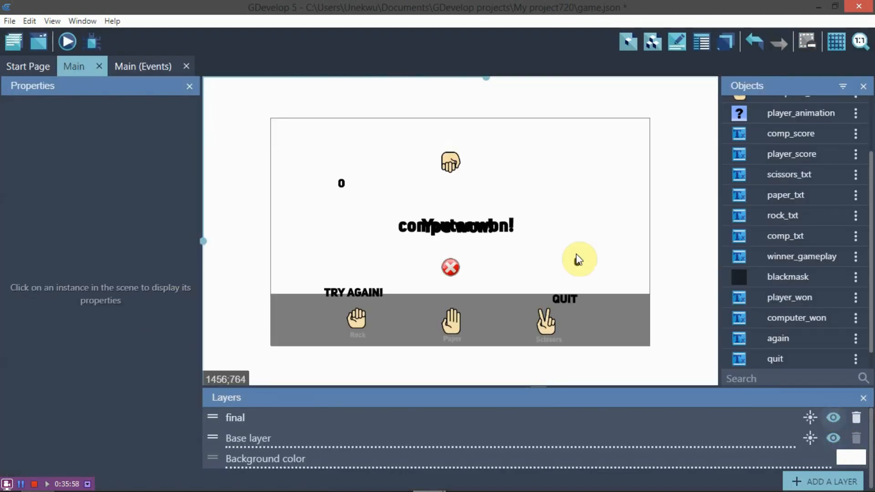
{"action": "left_click", "coordinate": [833, 418]}
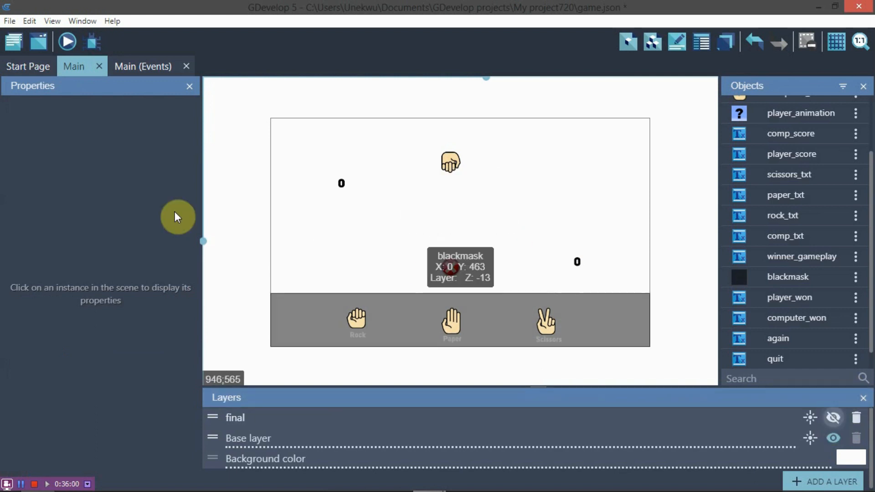
{"action": "left_click", "coordinate": [140, 69]}
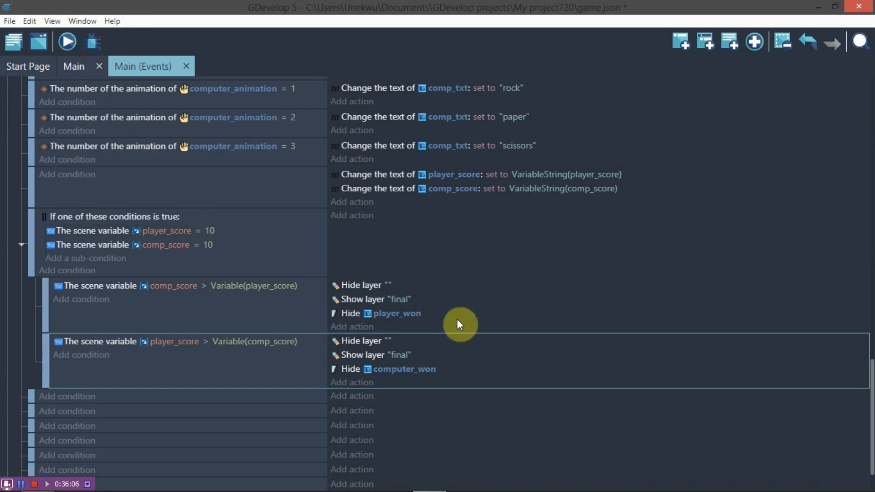
Step: Add a condition that the cursor/touch is on the quit object to the empty event below the score comparisons
{"action": "left_click", "coordinate": [70, 396]}
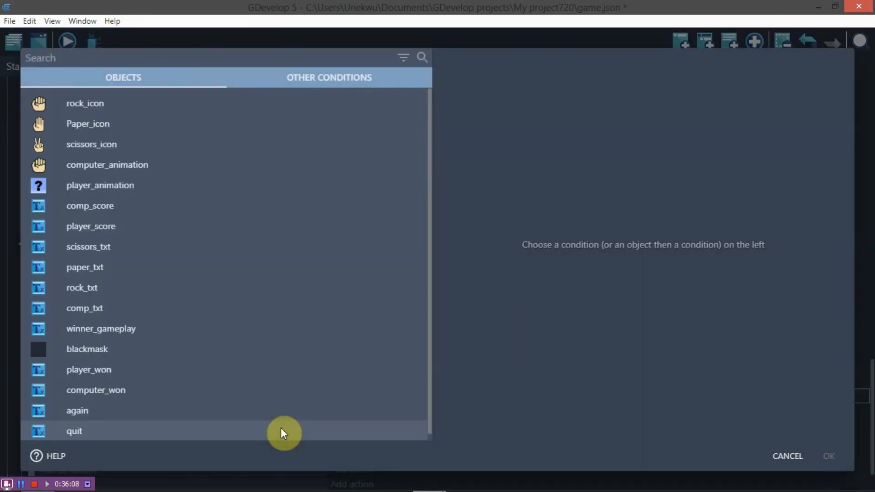
{"action": "scroll", "coordinate": [191, 387], "scroll_direction": "down", "scroll_amount": 1}
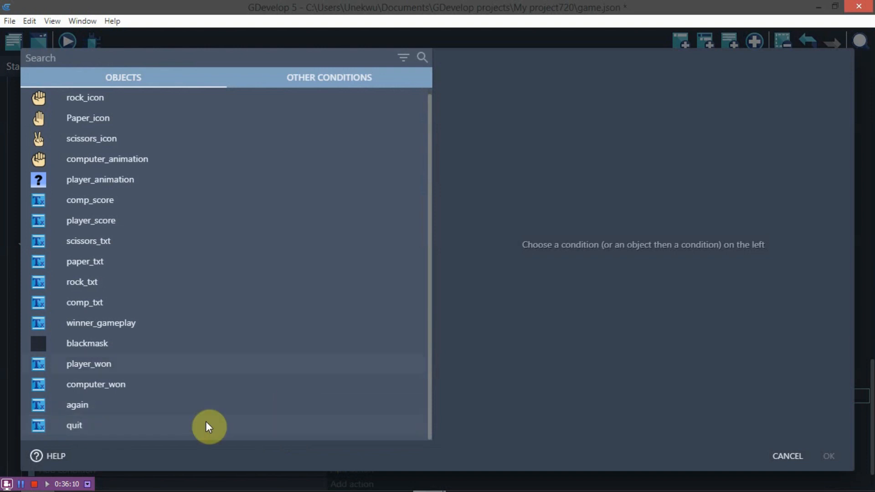
{"action": "left_click", "coordinate": [121, 427]}
{"action": "type", "text": "cur"}
{"action": "left_click", "coordinate": [404, 93]}
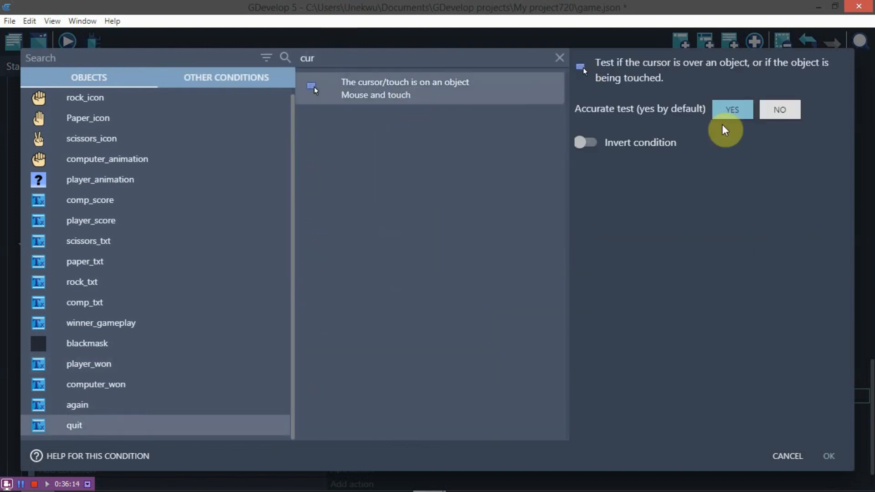
{"action": "left_click", "coordinate": [830, 455]}
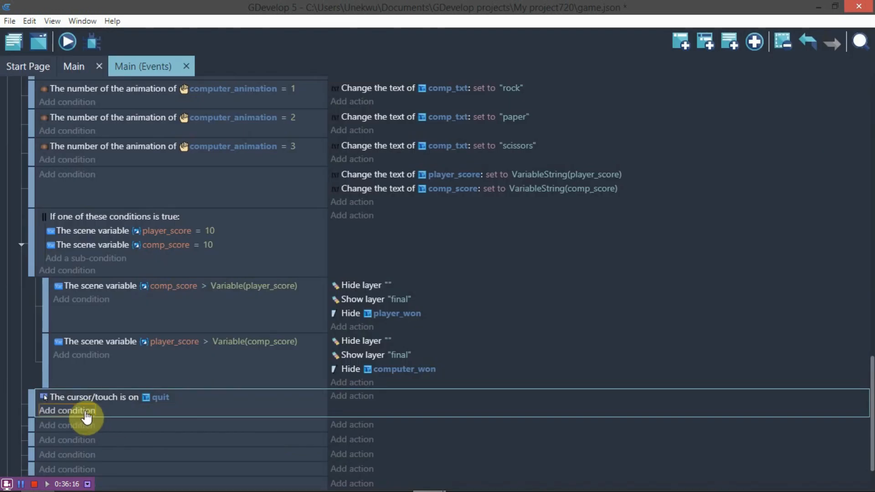
Step: Add a Mouse button released condition for the Left (primary) button to the quit event
{"action": "left_click", "coordinate": [85, 411]}
{"action": "type", "text": "mo"}
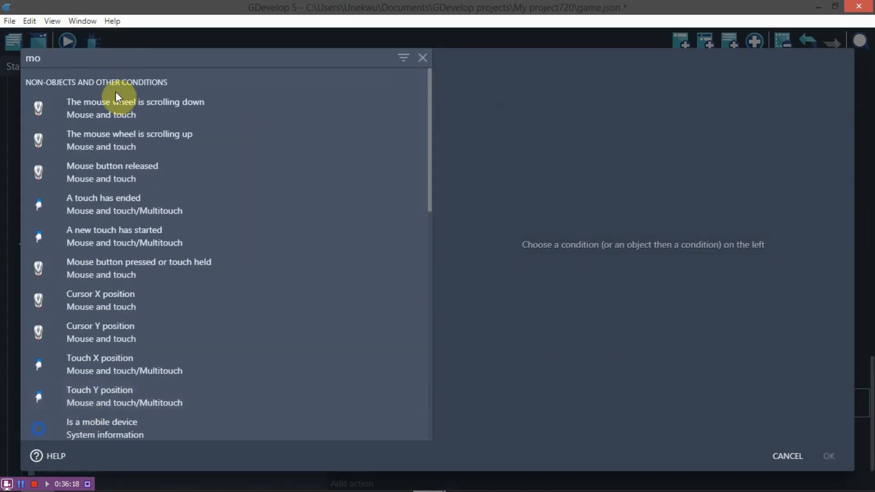
{"action": "left_click", "coordinate": [146, 168]}
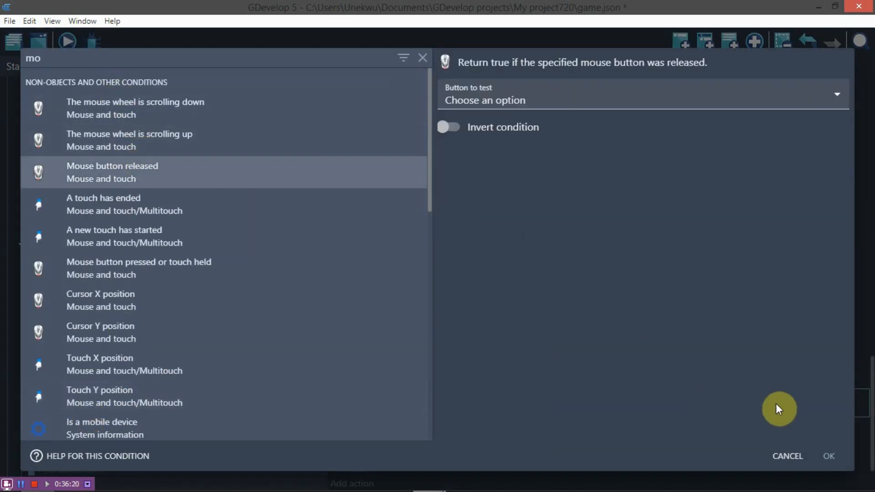
{"action": "left_click", "coordinate": [609, 94]}
{"action": "left_click", "coordinate": [545, 131]}
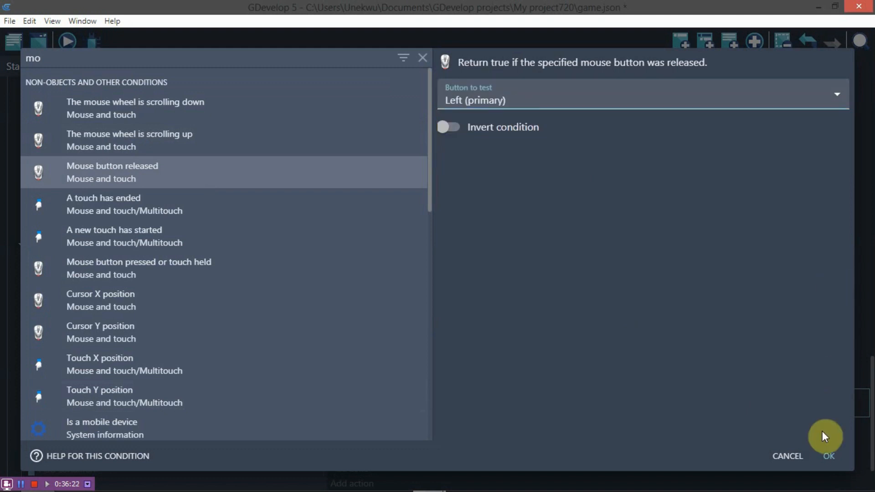
{"action": "left_click", "coordinate": [827, 455]}
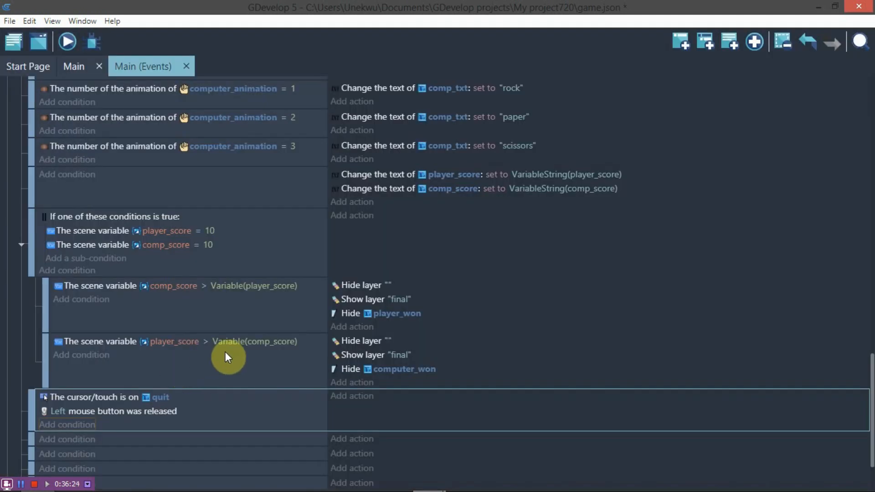
Step: Delete the stray Hide layer "" action from the condition-less event below the quit event
{"action": "scroll", "coordinate": [398, 417], "scroll_direction": "down", "scroll_amount": 2}
{"action": "left_click", "coordinate": [423, 399]}
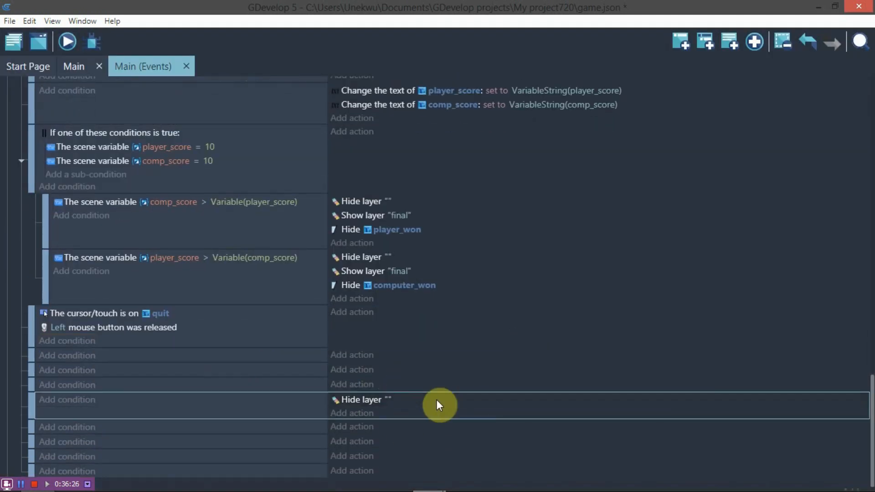
{"action": "left_click", "coordinate": [343, 401]}
{"action": "key", "text": "Delete"}
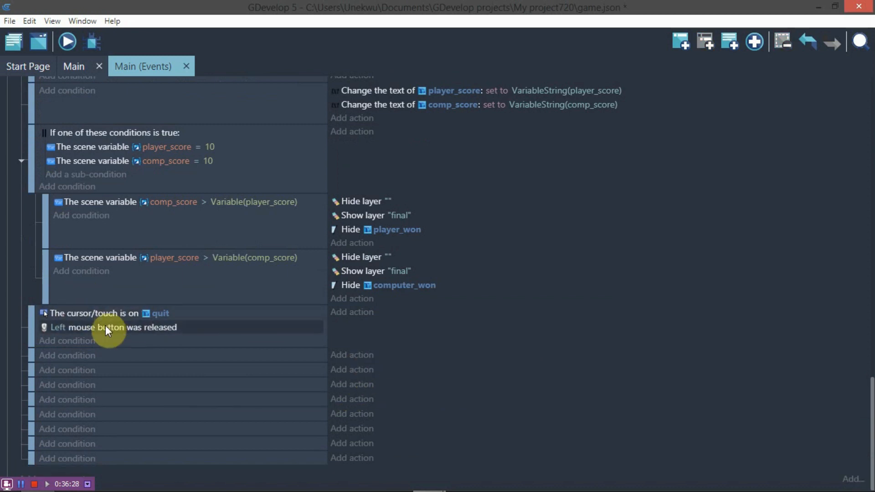
Step: Add the Quit the game action to the event for the cursor on quit
{"action": "left_click", "coordinate": [355, 313]}
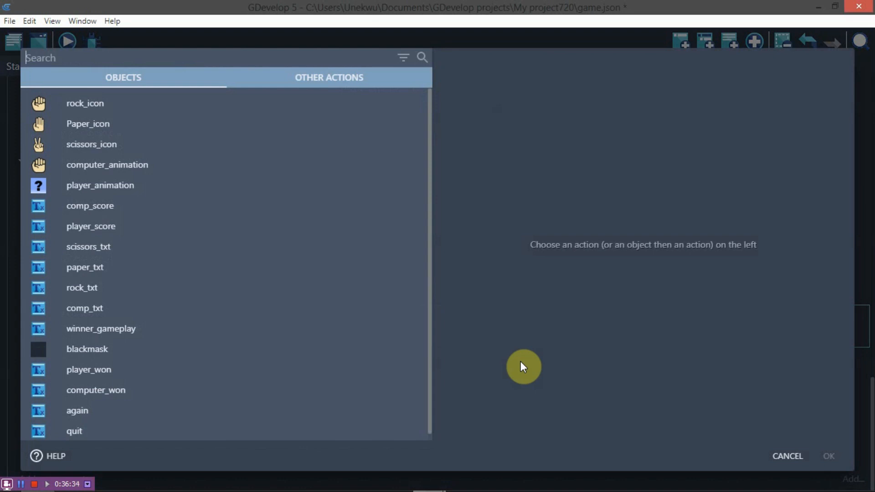
{"action": "type", "text": "qui"}
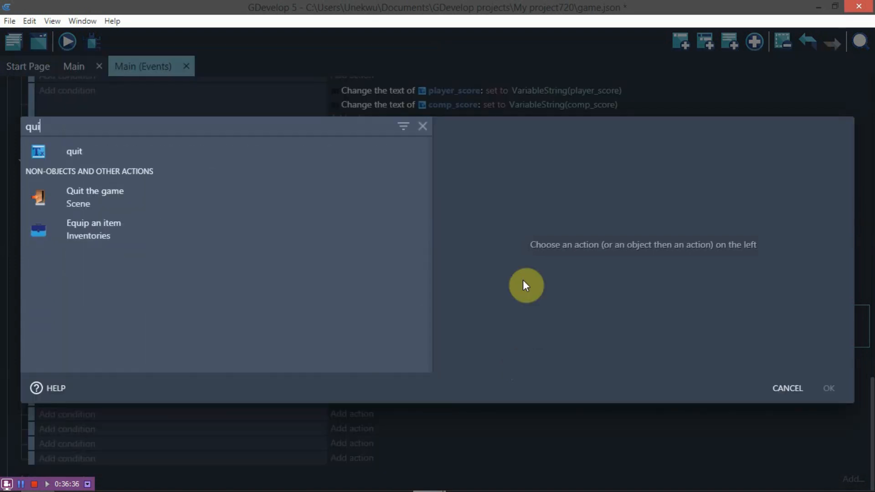
{"action": "left_click", "coordinate": [234, 196]}
{"action": "left_click", "coordinate": [828, 388]}
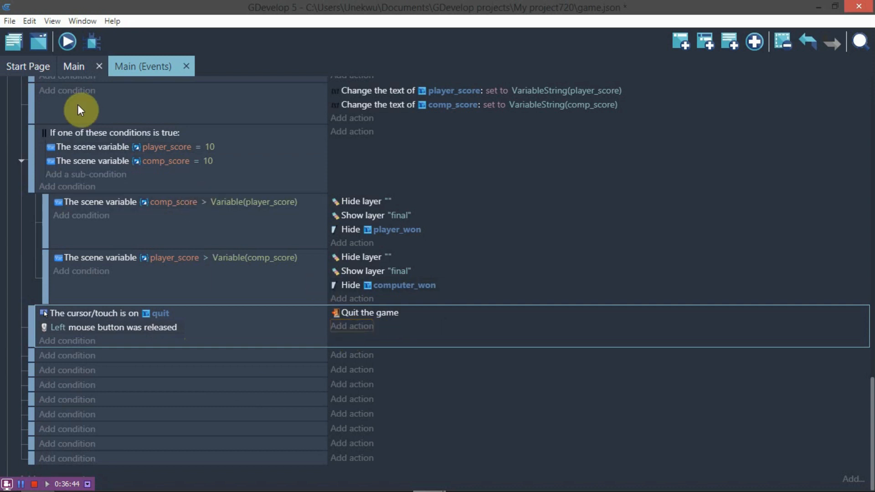
Step: Add a Visibility of a layer condition for the "final" layer to the quit event
{"action": "left_click", "coordinate": [73, 69]}
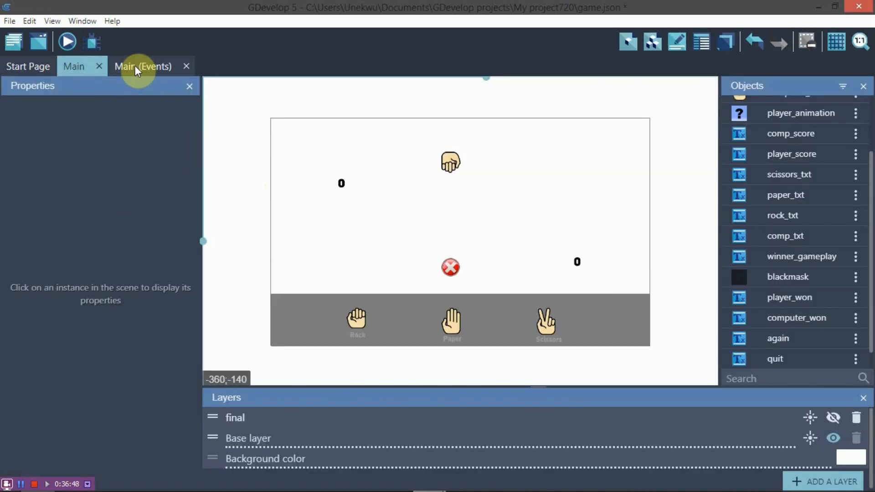
{"action": "left_click", "coordinate": [150, 68]}
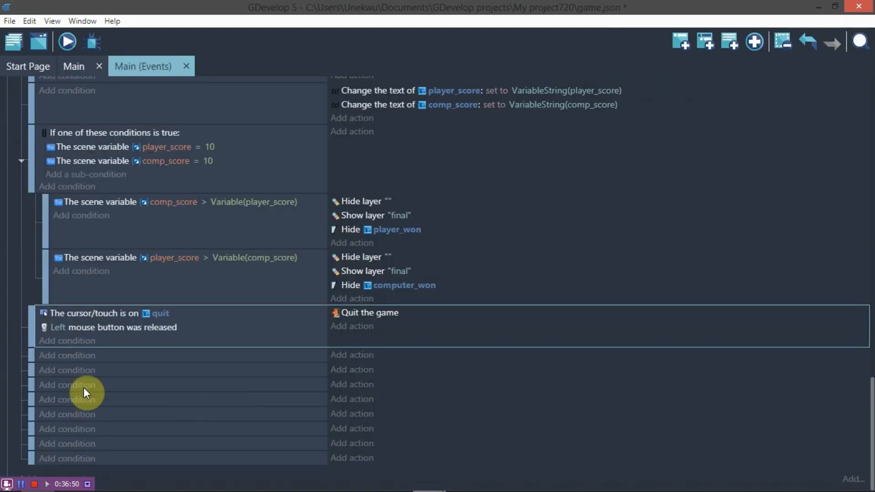
{"action": "left_click", "coordinate": [78, 342]}
{"action": "type", "text": "lay"}
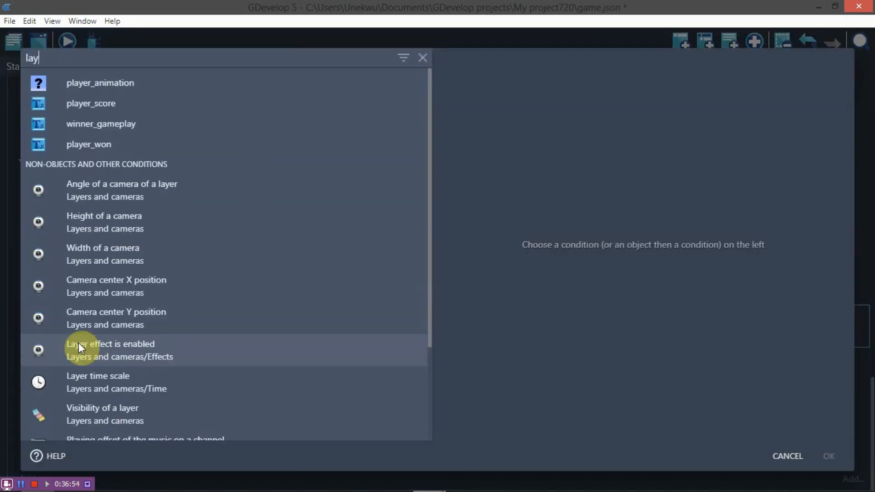
{"action": "type", "text": "er"}
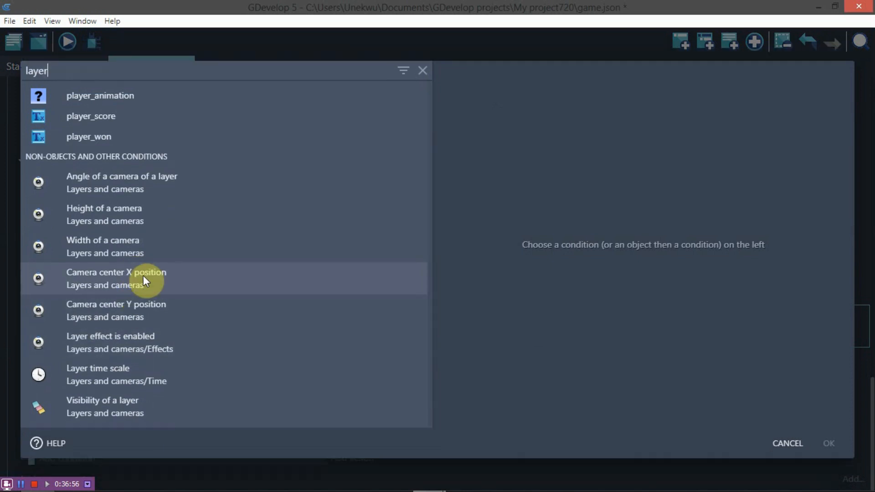
{"action": "left_click", "coordinate": [115, 404]}
{"action": "left_click", "coordinate": [452, 160]}
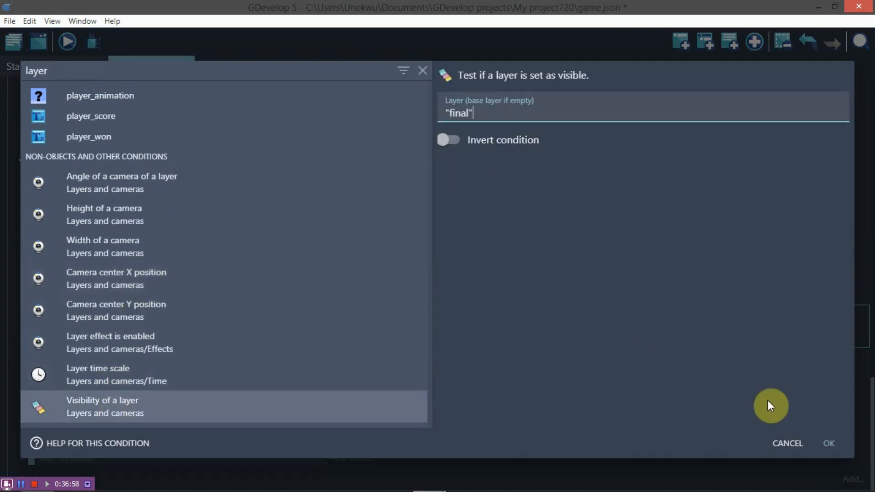
{"action": "left_click", "coordinate": [840, 445]}
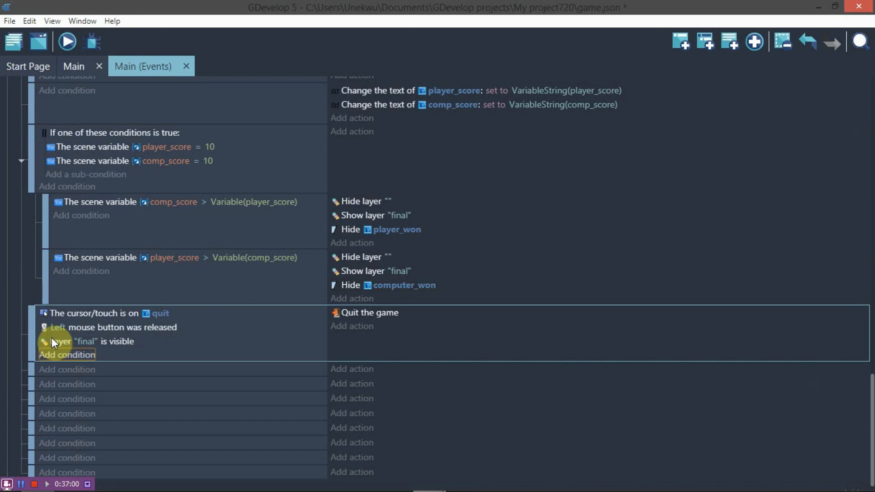
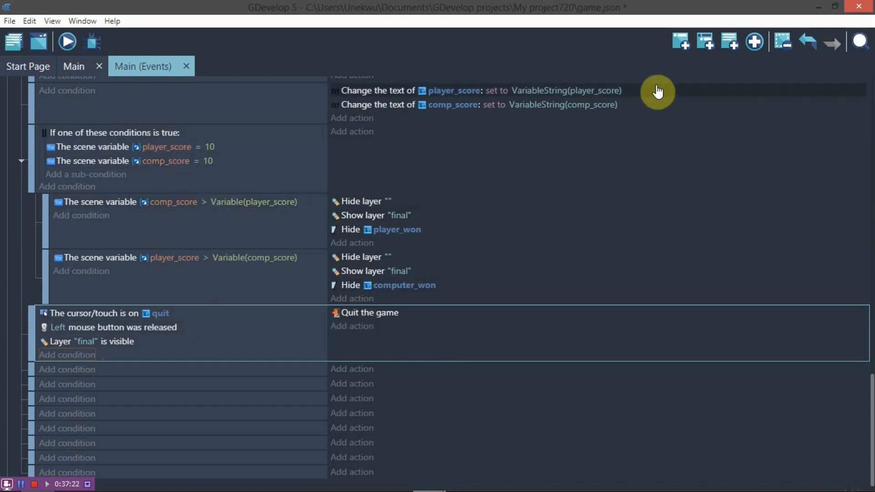
Step: Add a condition that the cursor/touch is on the again object to the empty event below the quit event
{"action": "left_click", "coordinate": [681, 42]}
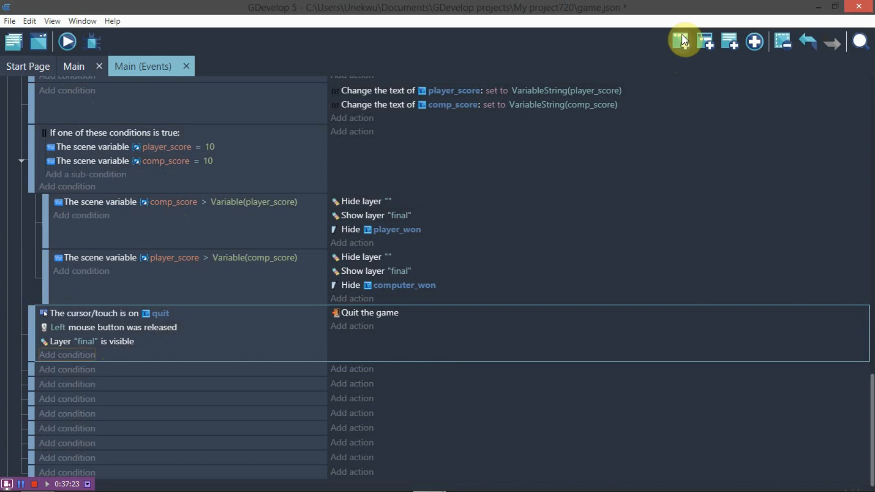
{"action": "left_click", "coordinate": [78, 370]}
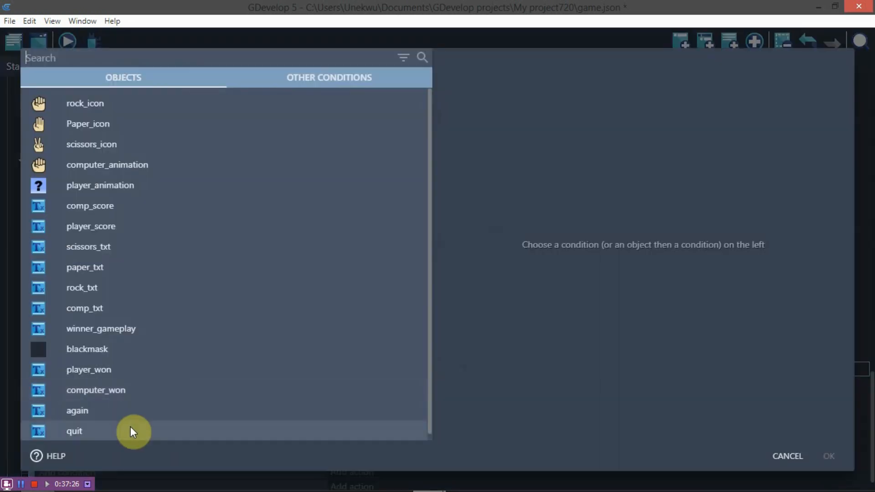
{"action": "scroll", "coordinate": [132, 430], "scroll_direction": "down", "scroll_amount": 1}
{"action": "left_click", "coordinate": [90, 409]}
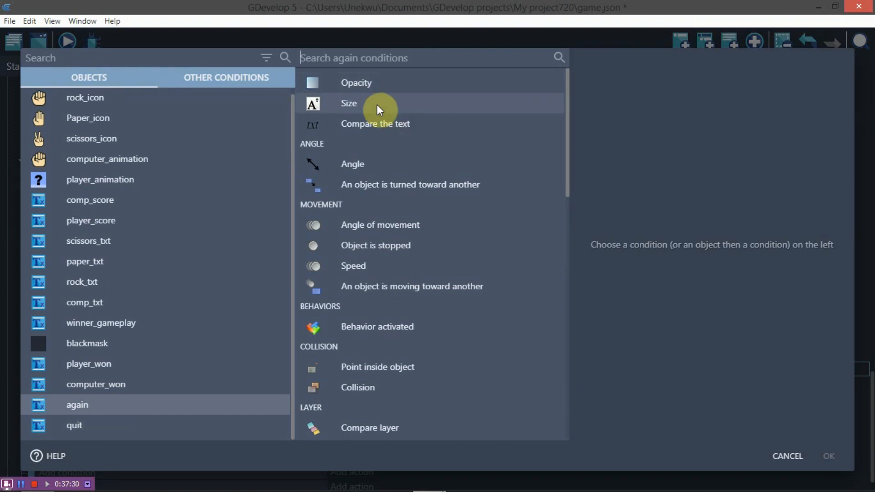
{"action": "type", "text": "cur"}
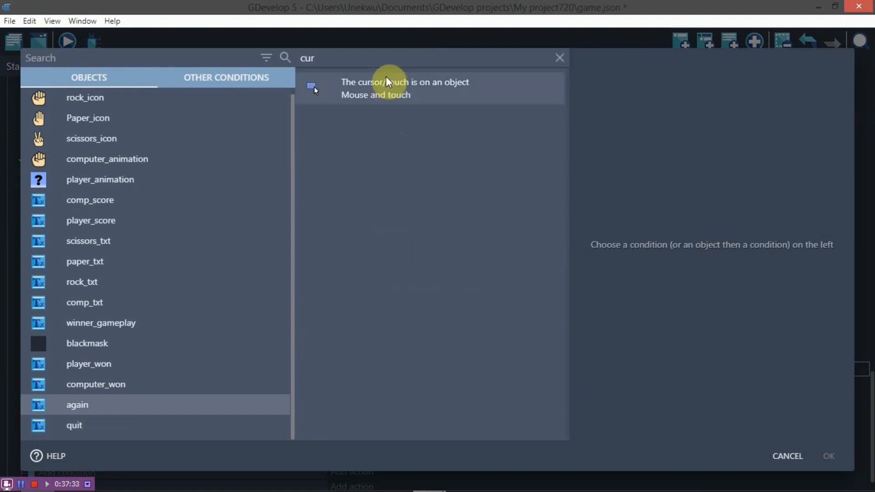
{"action": "left_click", "coordinate": [385, 84]}
{"action": "left_click", "coordinate": [828, 456]}
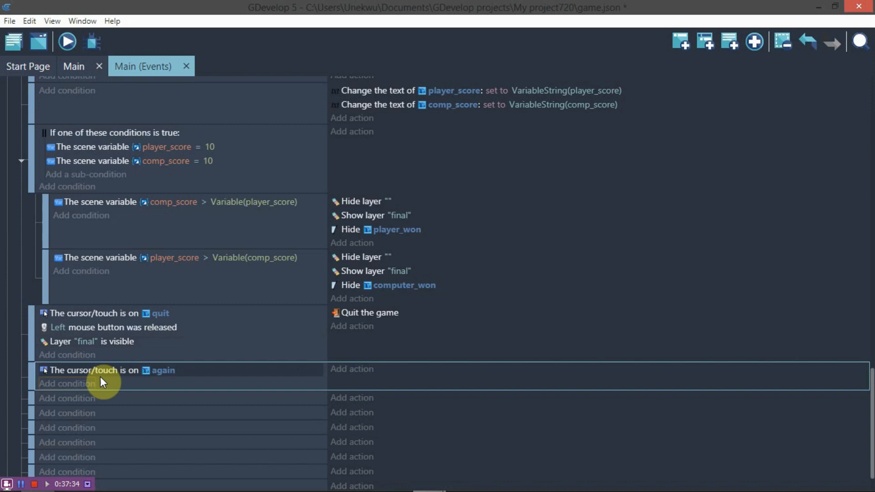
Step: Add a condition that the left mouse button was released to the event for the cursor on again
{"action": "left_click", "coordinate": [68, 383]}
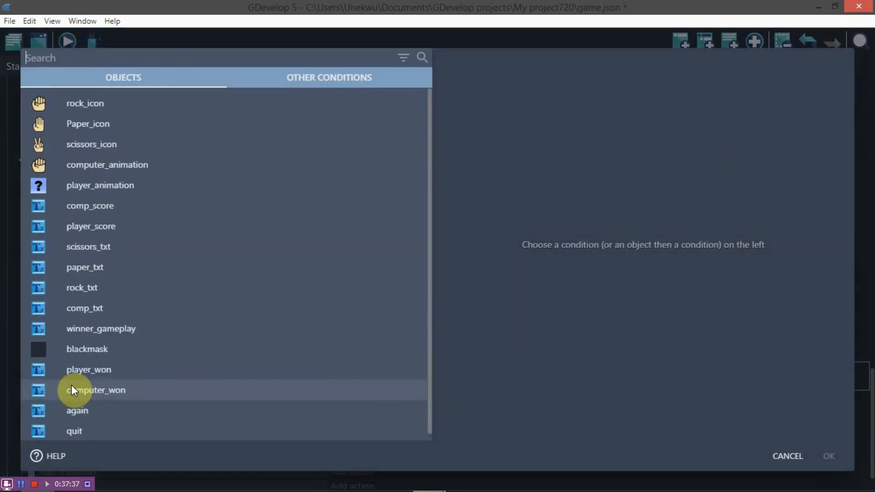
{"action": "type", "text": "rel"}
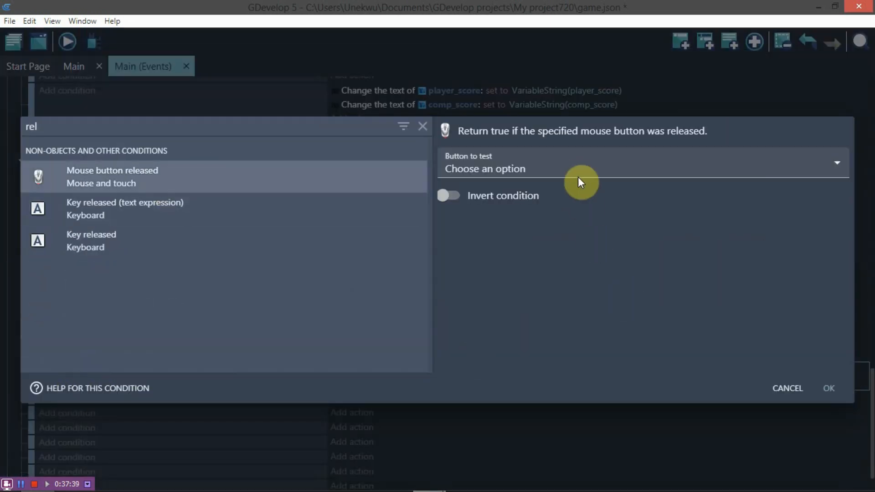
{"action": "left_click", "coordinate": [576, 178]}
{"action": "left_click", "coordinate": [553, 197]}
{"action": "left_click", "coordinate": [832, 388]}
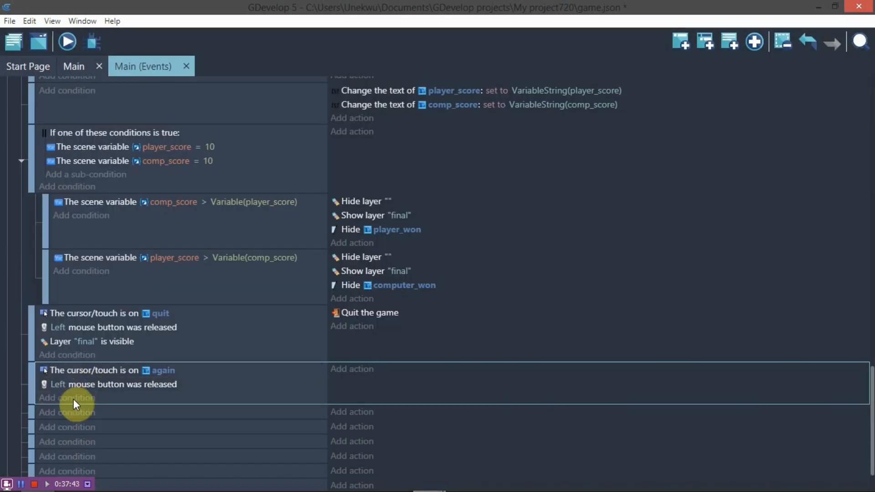
Step: Add a Visibility of a layer condition for the "final" layer to the again event
{"action": "left_click", "coordinate": [83, 398]}
{"action": "type", "text": "layer"}
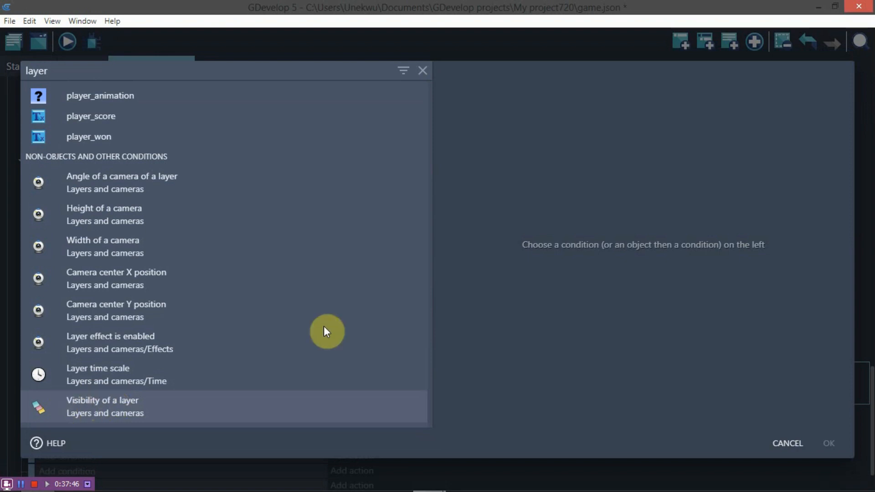
{"action": "key", "text": "Return"}
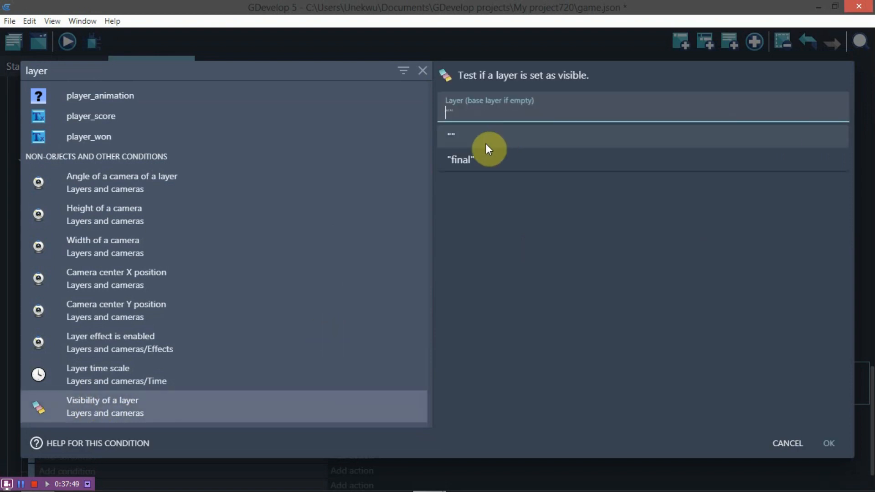
{"action": "left_click", "coordinate": [476, 160]}
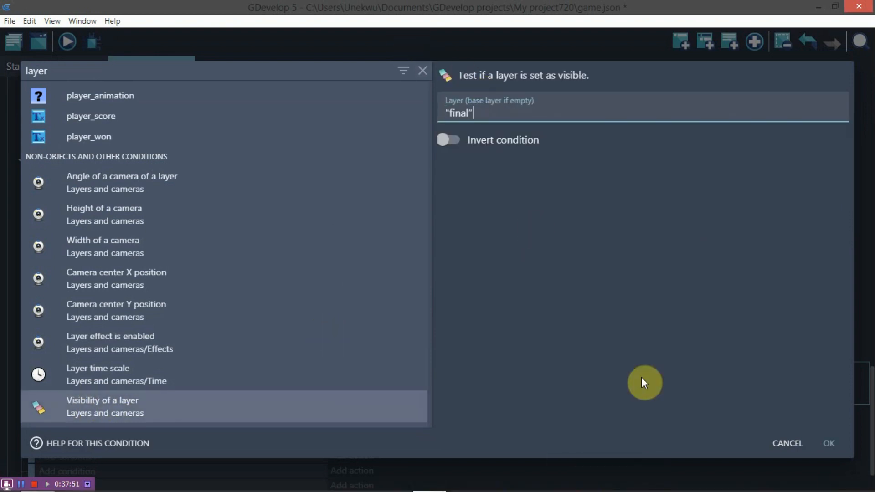
{"action": "key", "text": "Return"}
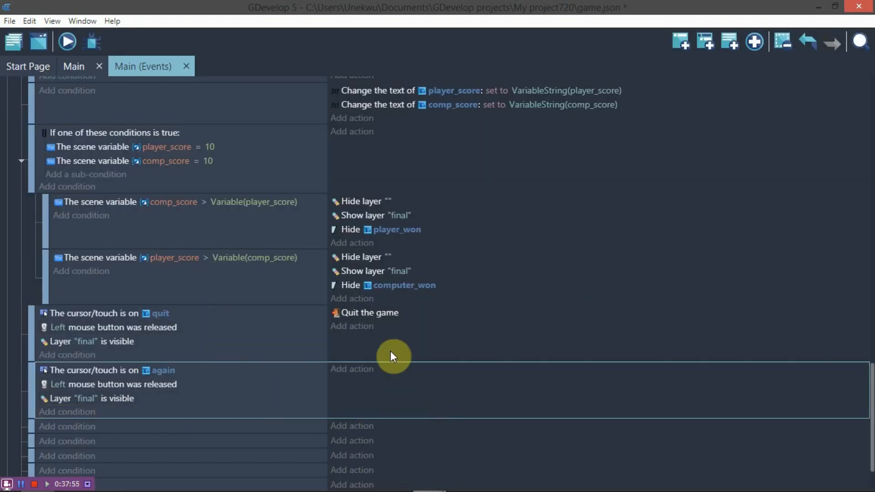
Step: Add a Change the scene action to the again event that starts the "Menu" scene
{"action": "left_click", "coordinate": [345, 370]}
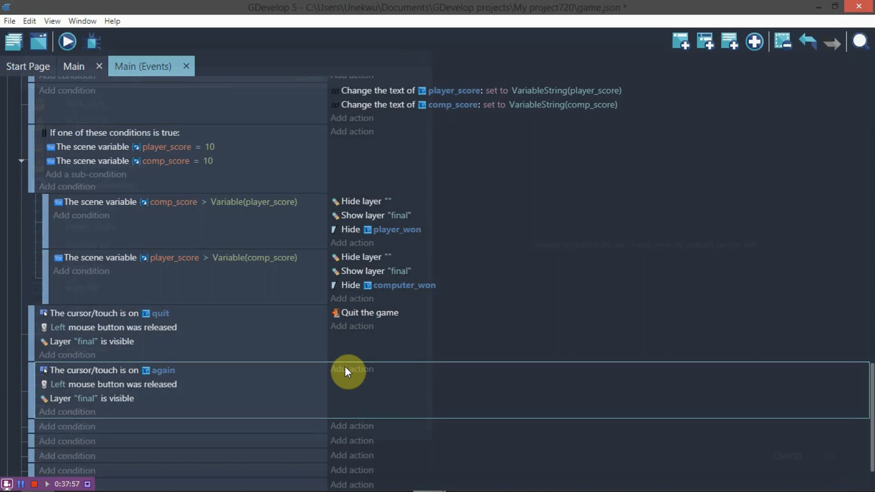
{"action": "type", "text": "scen"}
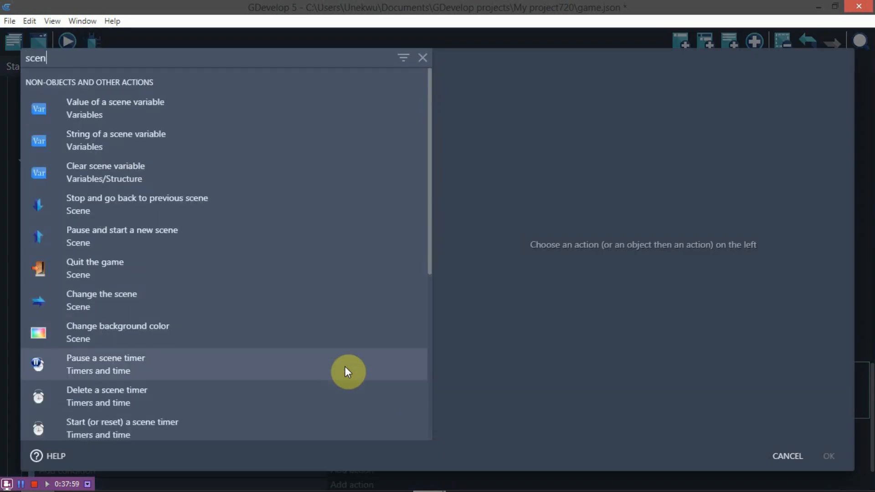
{"action": "left_click", "coordinate": [117, 309]}
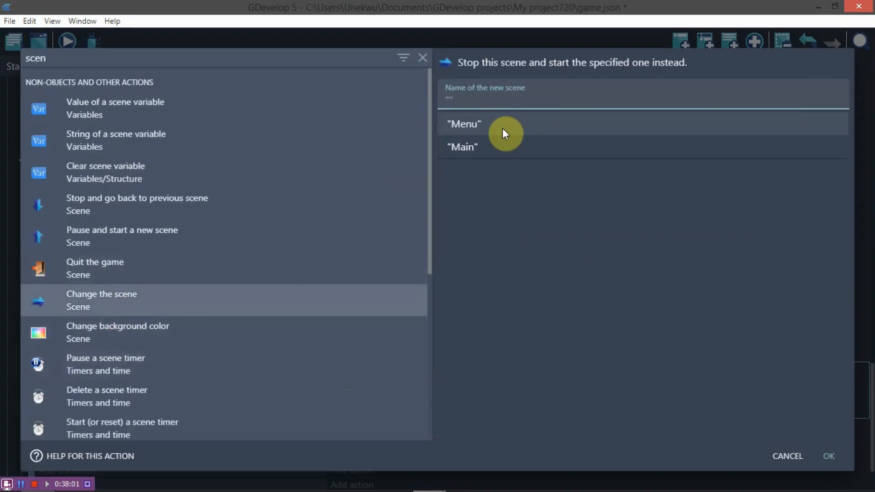
{"action": "left_click", "coordinate": [486, 131]}
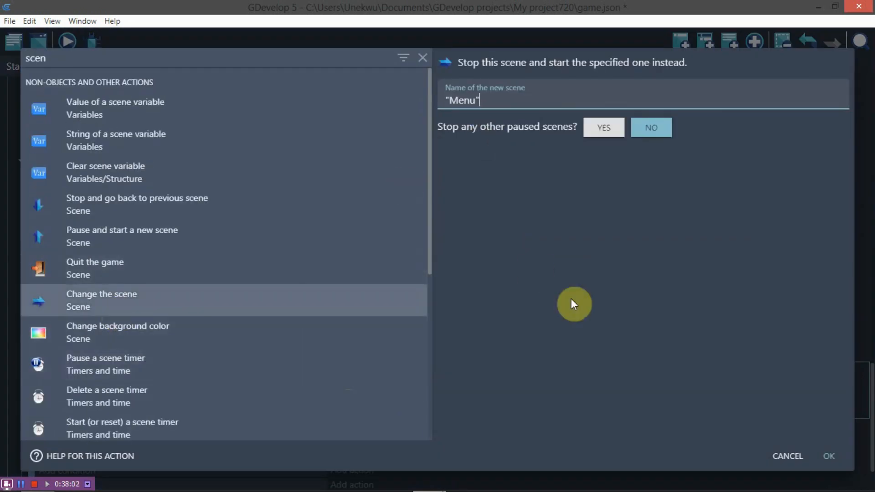
{"action": "left_click", "coordinate": [826, 456]}
Step: Return to the Main scene editor and launch a preview of the game
{"action": "scroll", "coordinate": [337, 231], "scroll_direction": "up", "scroll_amount": 15}
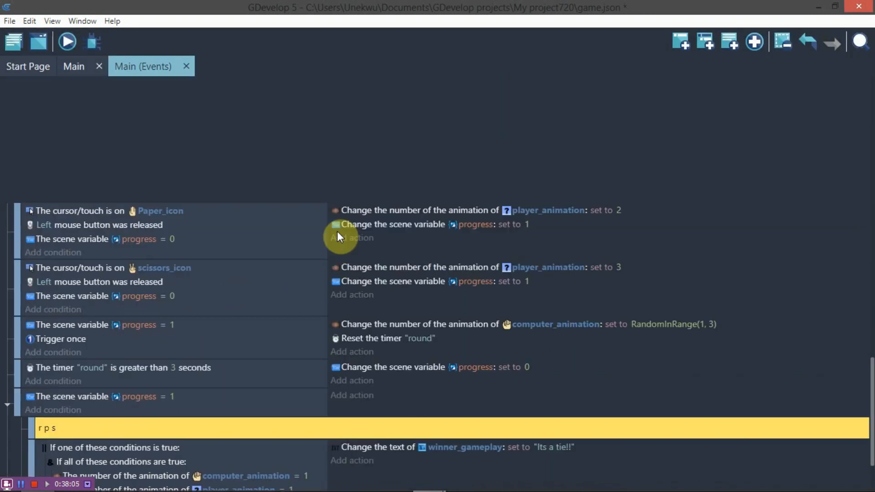
{"action": "left_click", "coordinate": [57, 59]}
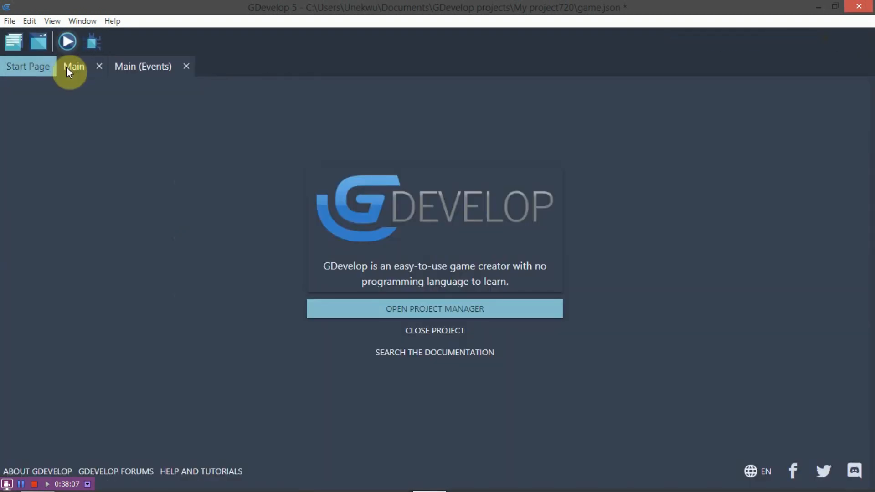
{"action": "left_click", "coordinate": [66, 66]}
{"action": "left_click", "coordinate": [66, 43]}
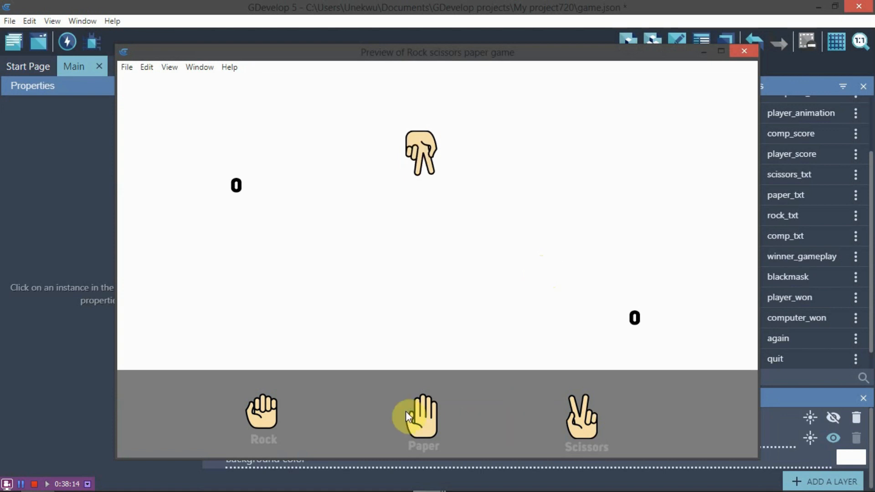
Step: Play rounds with varying rock, paper and scissors choices in the preview until one side reaches 10 wins and the final layer appears
{"action": "left_click", "coordinate": [405, 411]}
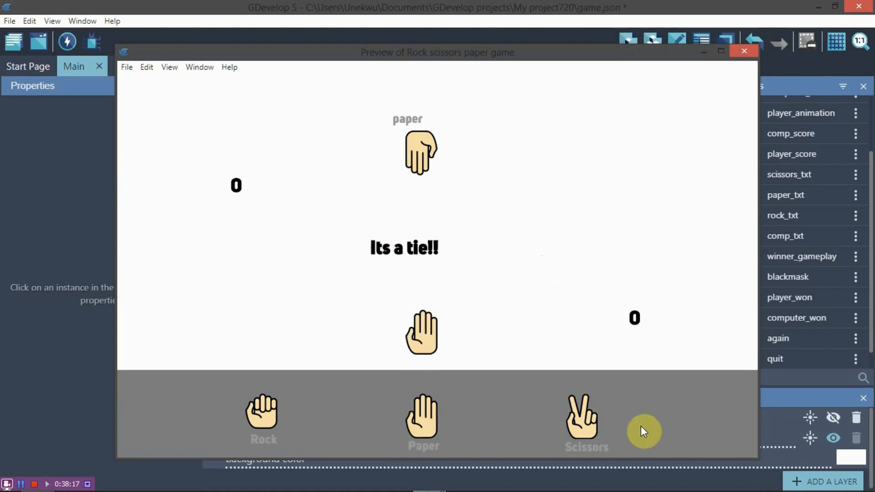
{"action": "left_click", "coordinate": [588, 423]}
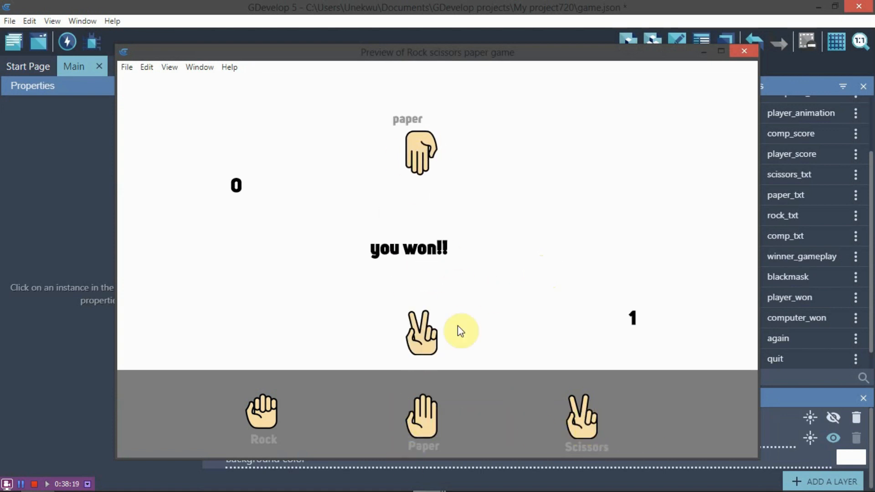
{"action": "left_click", "coordinate": [260, 412]}
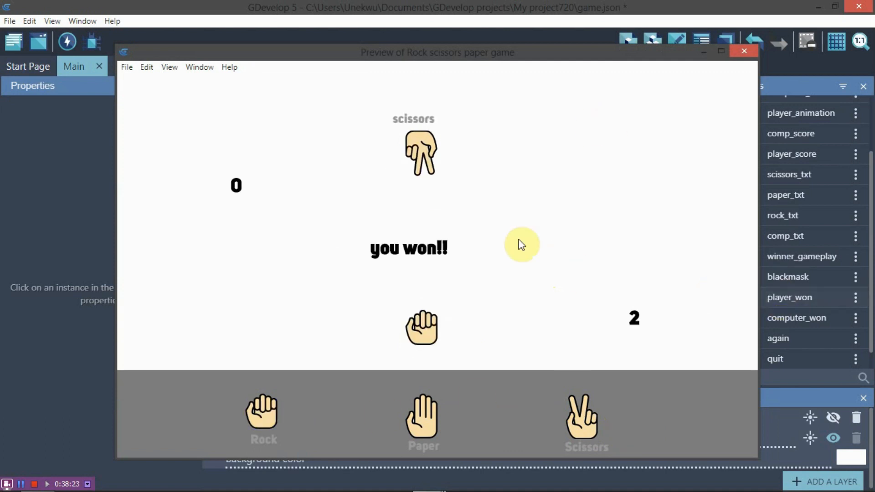
{"action": "left_click", "coordinate": [419, 416]}
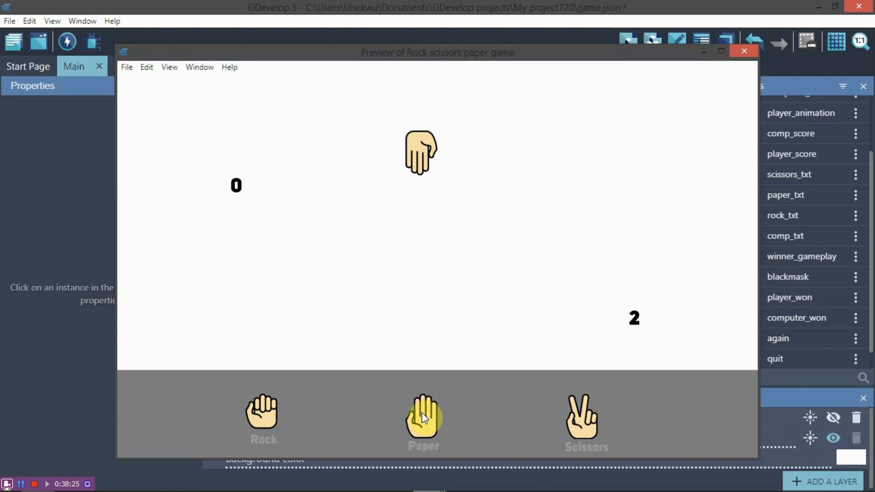
{"action": "left_click", "coordinate": [588, 416]}
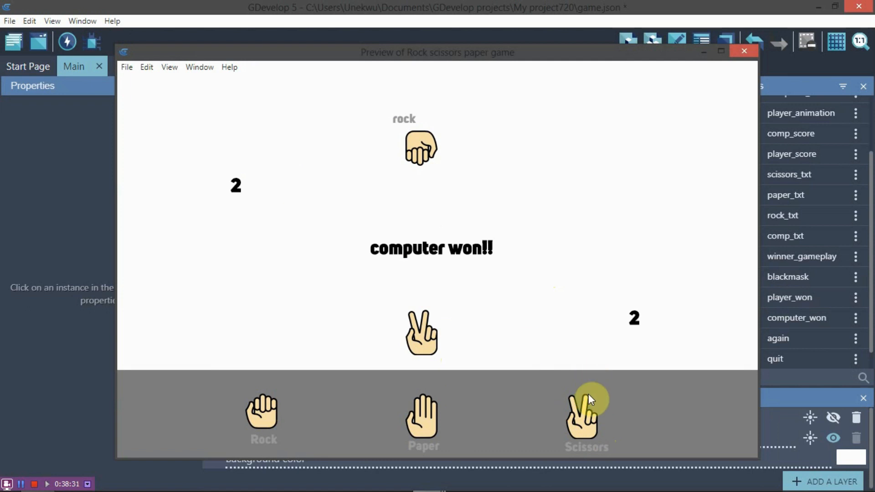
{"action": "left_click", "coordinate": [425, 415]}
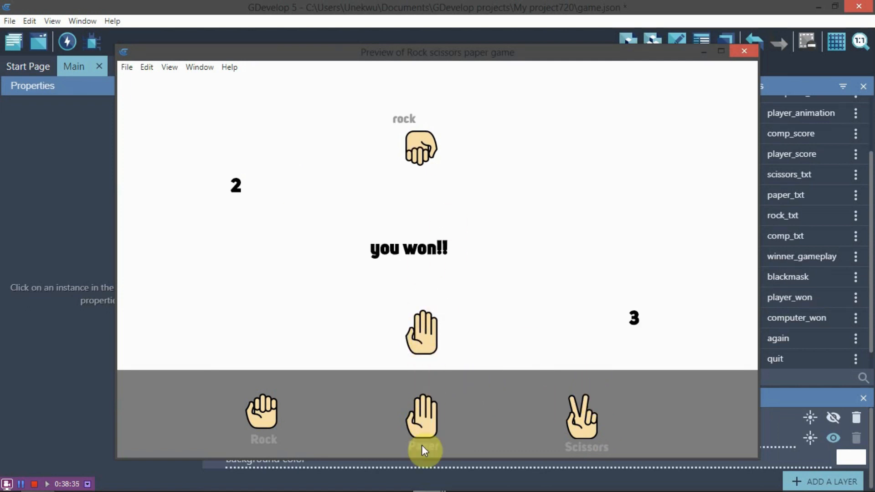
{"action": "left_click", "coordinate": [249, 412]}
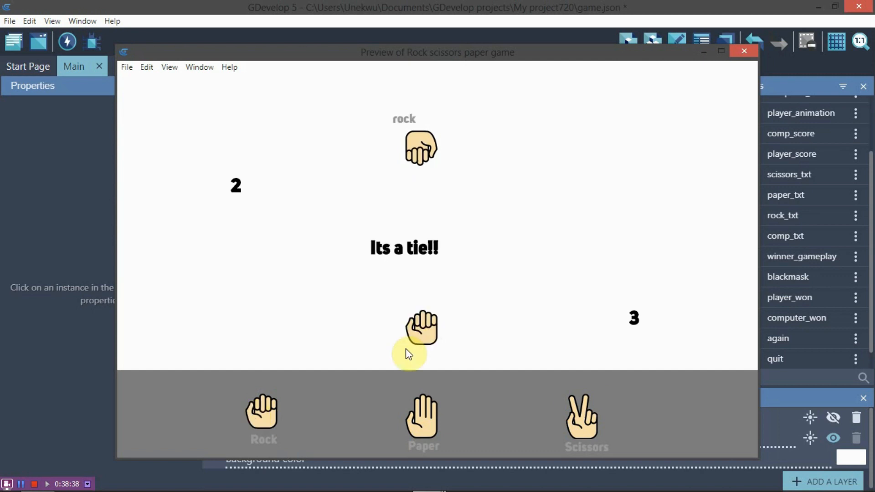
{"action": "left_click", "coordinate": [419, 414]}
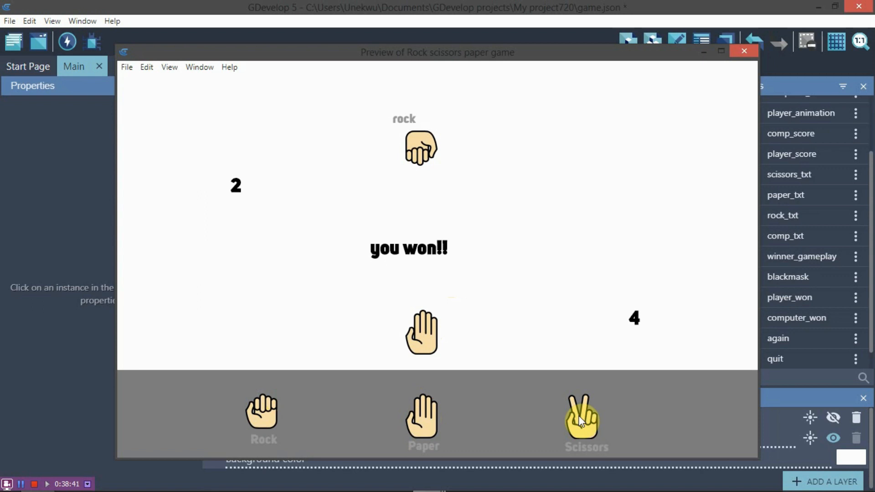
{"action": "left_click", "coordinate": [571, 426]}
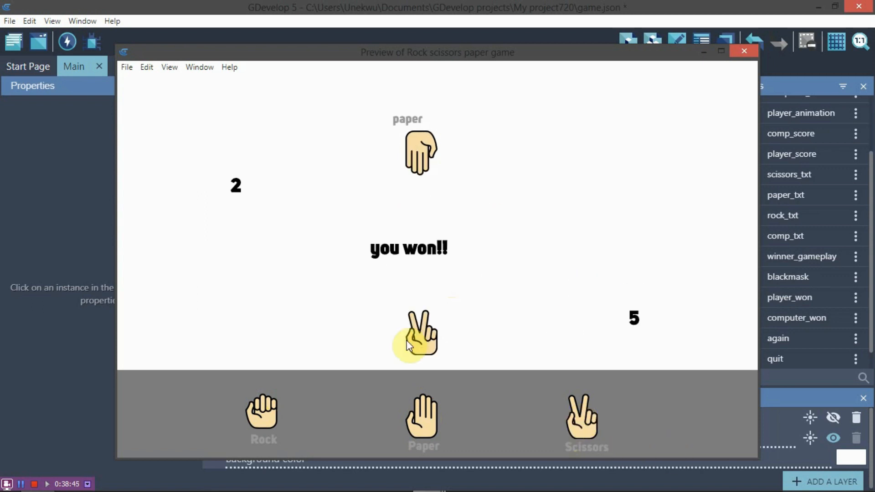
{"action": "left_click", "coordinate": [424, 416]}
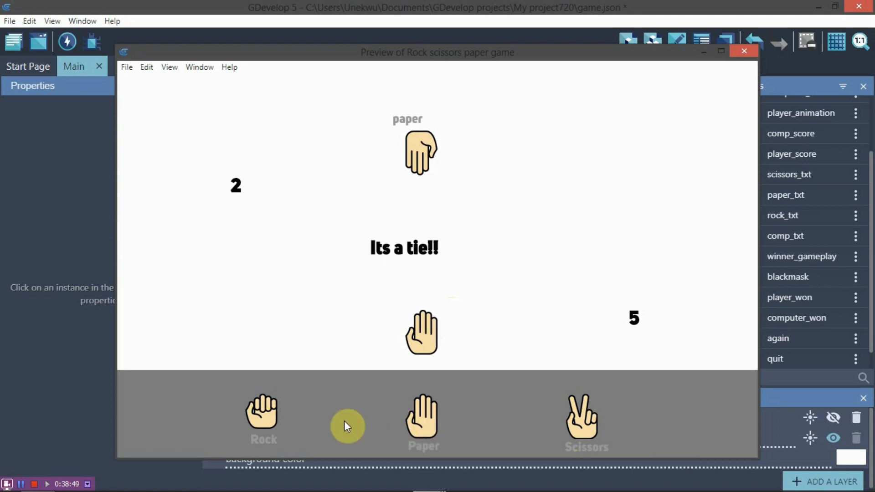
{"action": "left_click", "coordinate": [264, 415]}
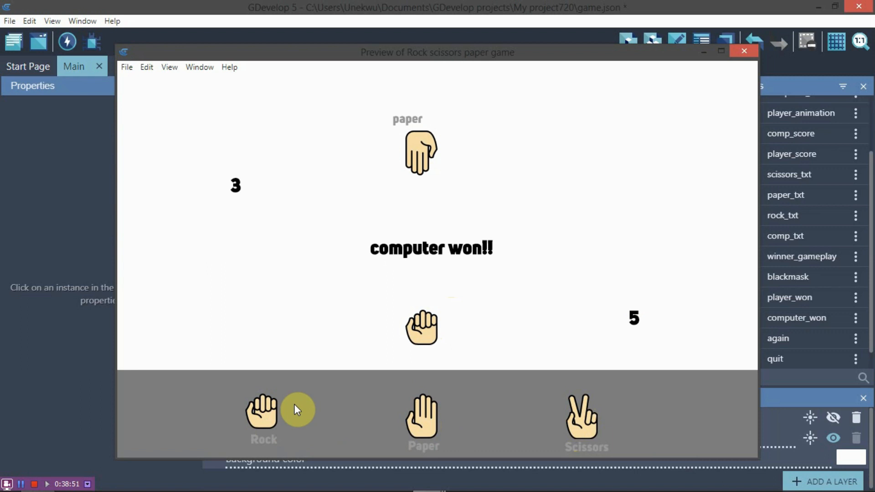
{"action": "left_click", "coordinate": [584, 428]}
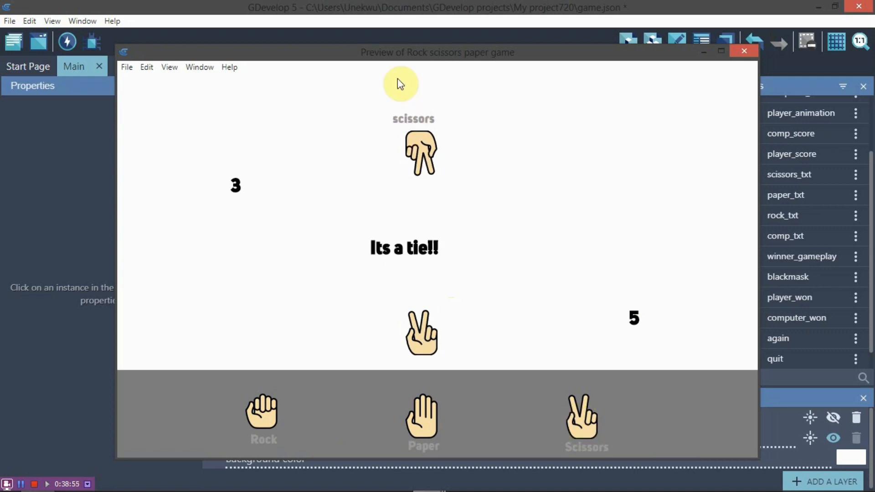
{"action": "left_click", "coordinate": [428, 422]}
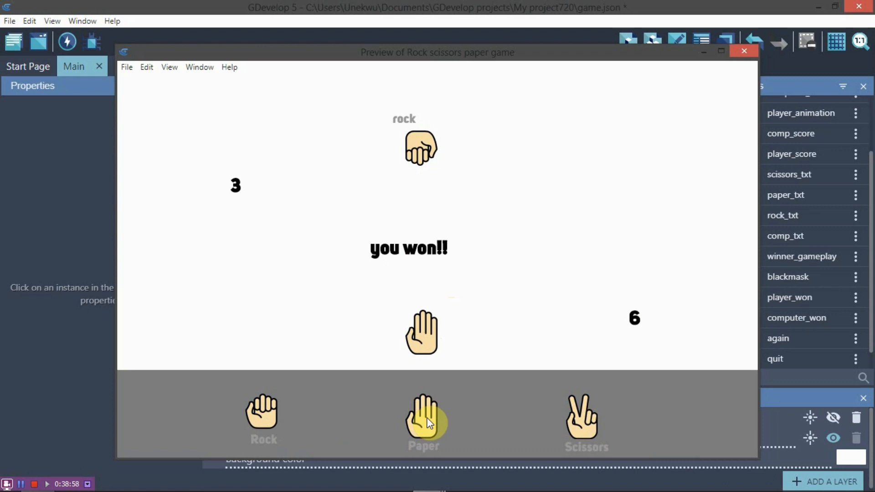
{"action": "left_click", "coordinate": [582, 416]}
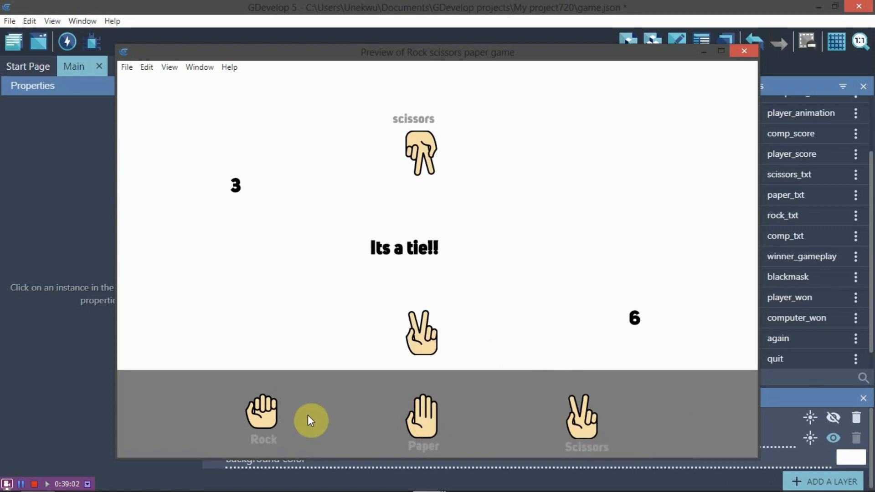
{"action": "left_click", "coordinate": [259, 422]}
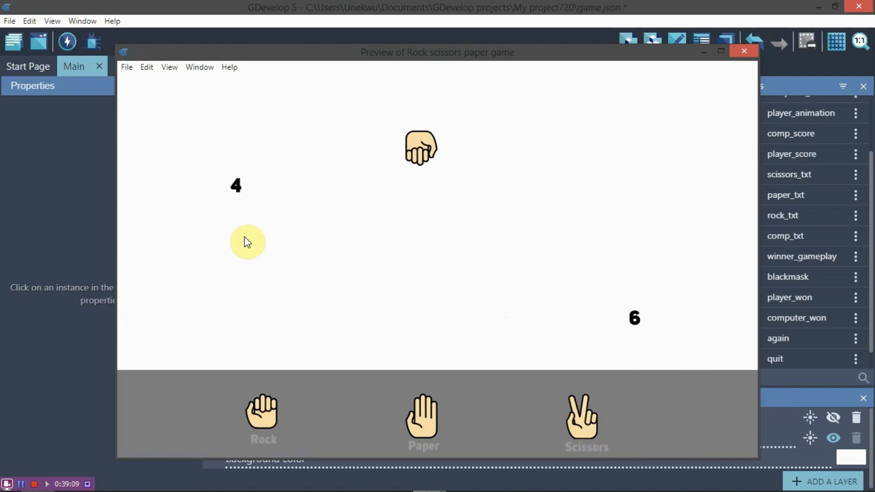
{"action": "left_click", "coordinate": [579, 431]}
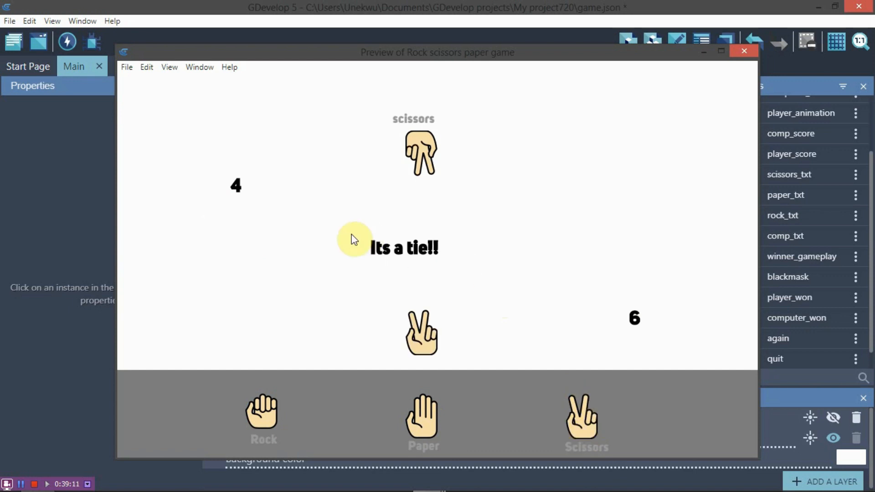
{"action": "left_click", "coordinate": [435, 418]}
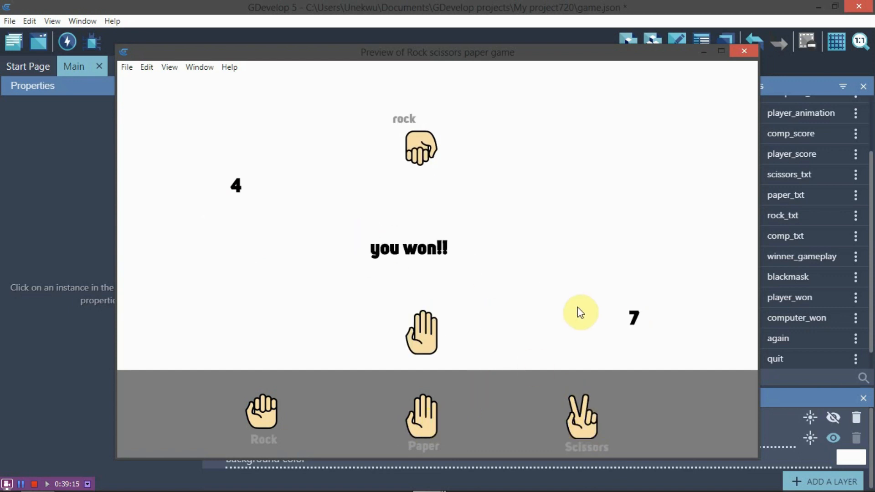
{"action": "left_click", "coordinate": [253, 410]}
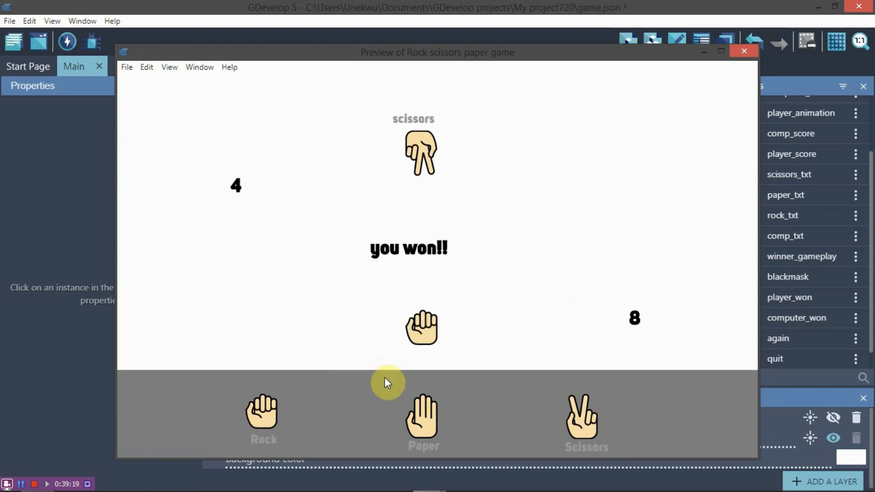
{"action": "left_click", "coordinate": [425, 423]}
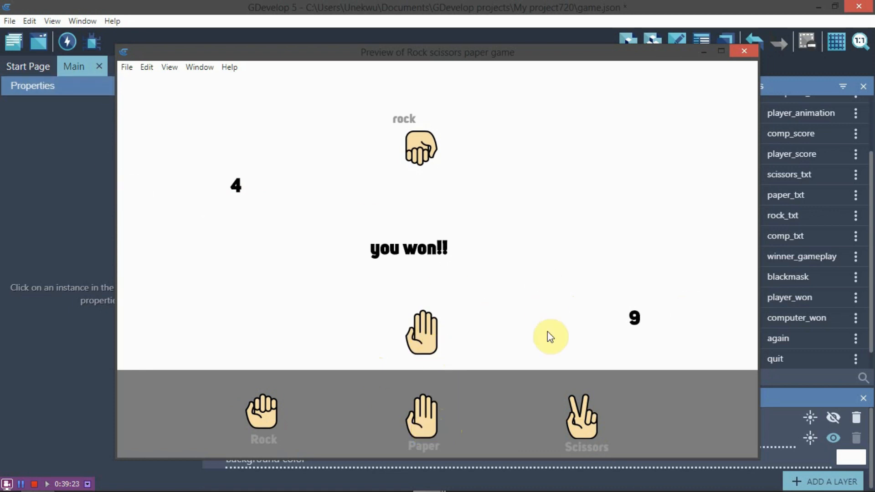
{"action": "left_click", "coordinate": [584, 418]}
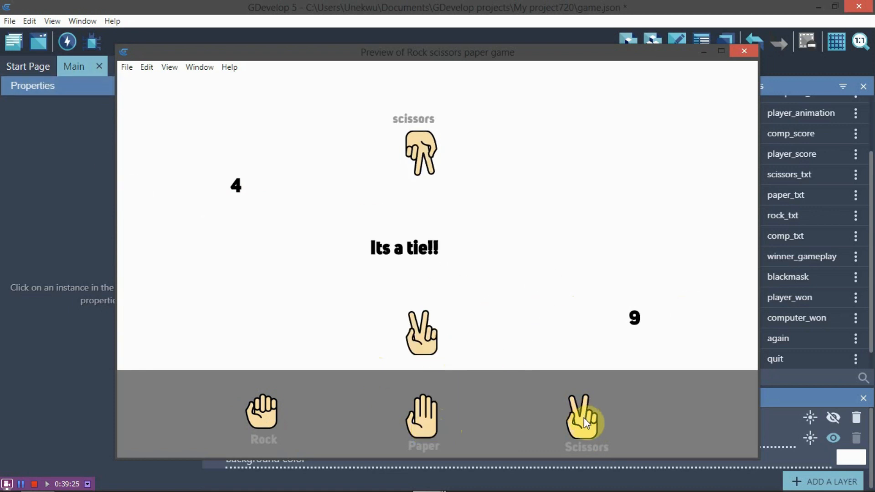
{"action": "left_click", "coordinate": [263, 410]}
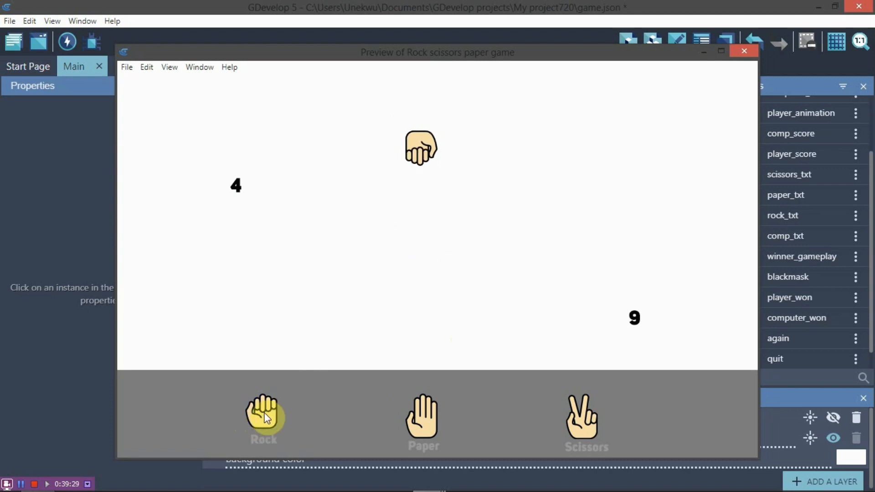
{"action": "left_click", "coordinate": [418, 424]}
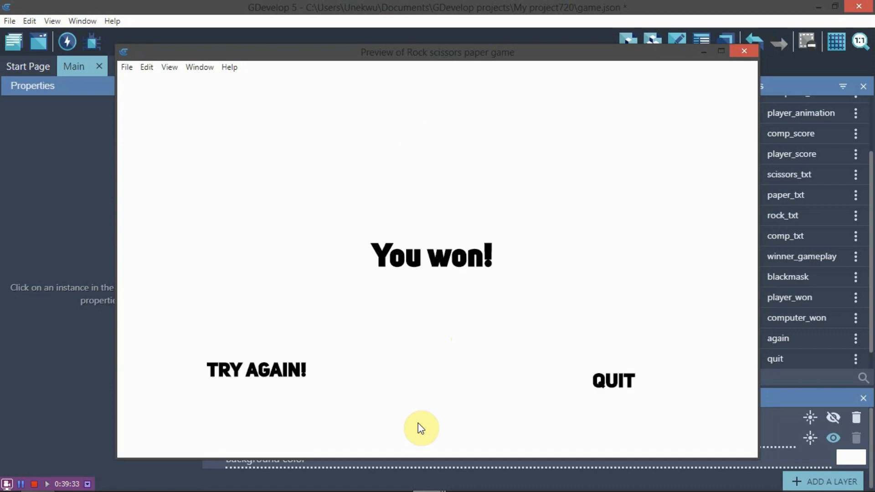